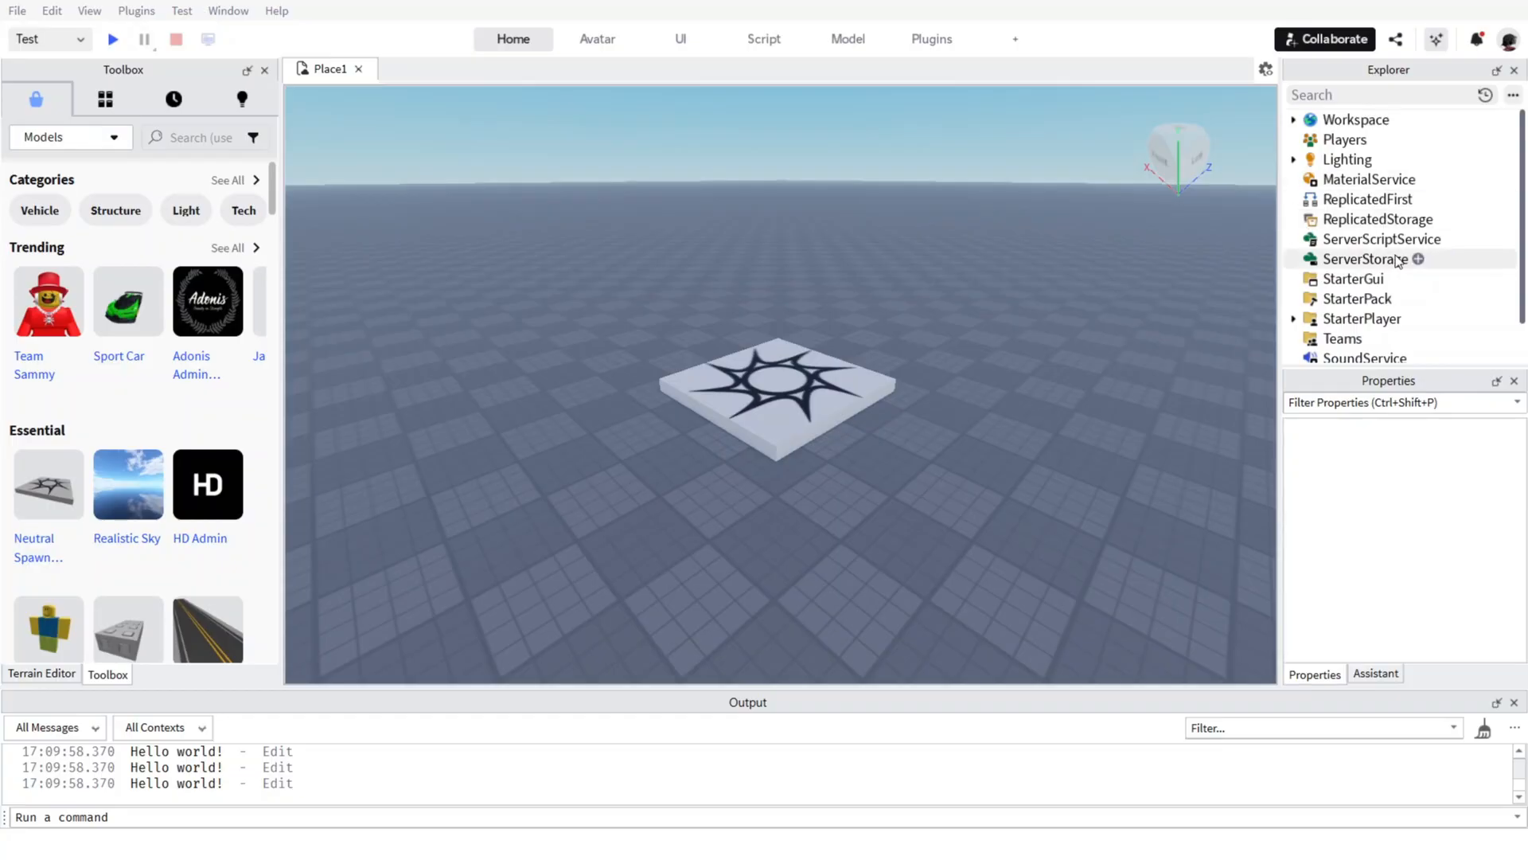
Add a new Script to ServerScriptService.
{"action": "left_click", "coordinate": [1451, 239]}
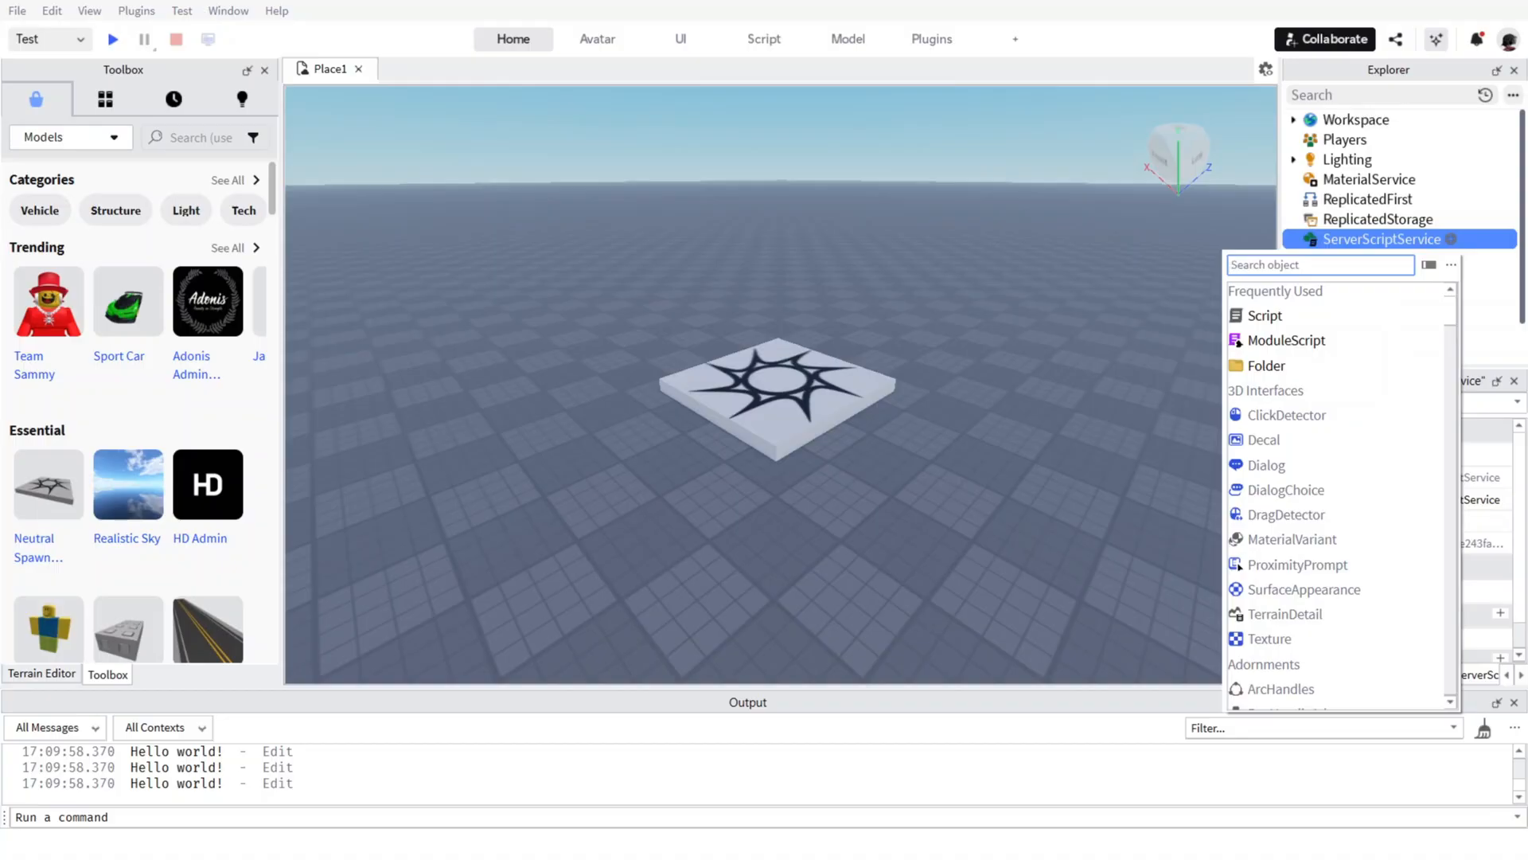
{"action": "key", "text": "Escape"}
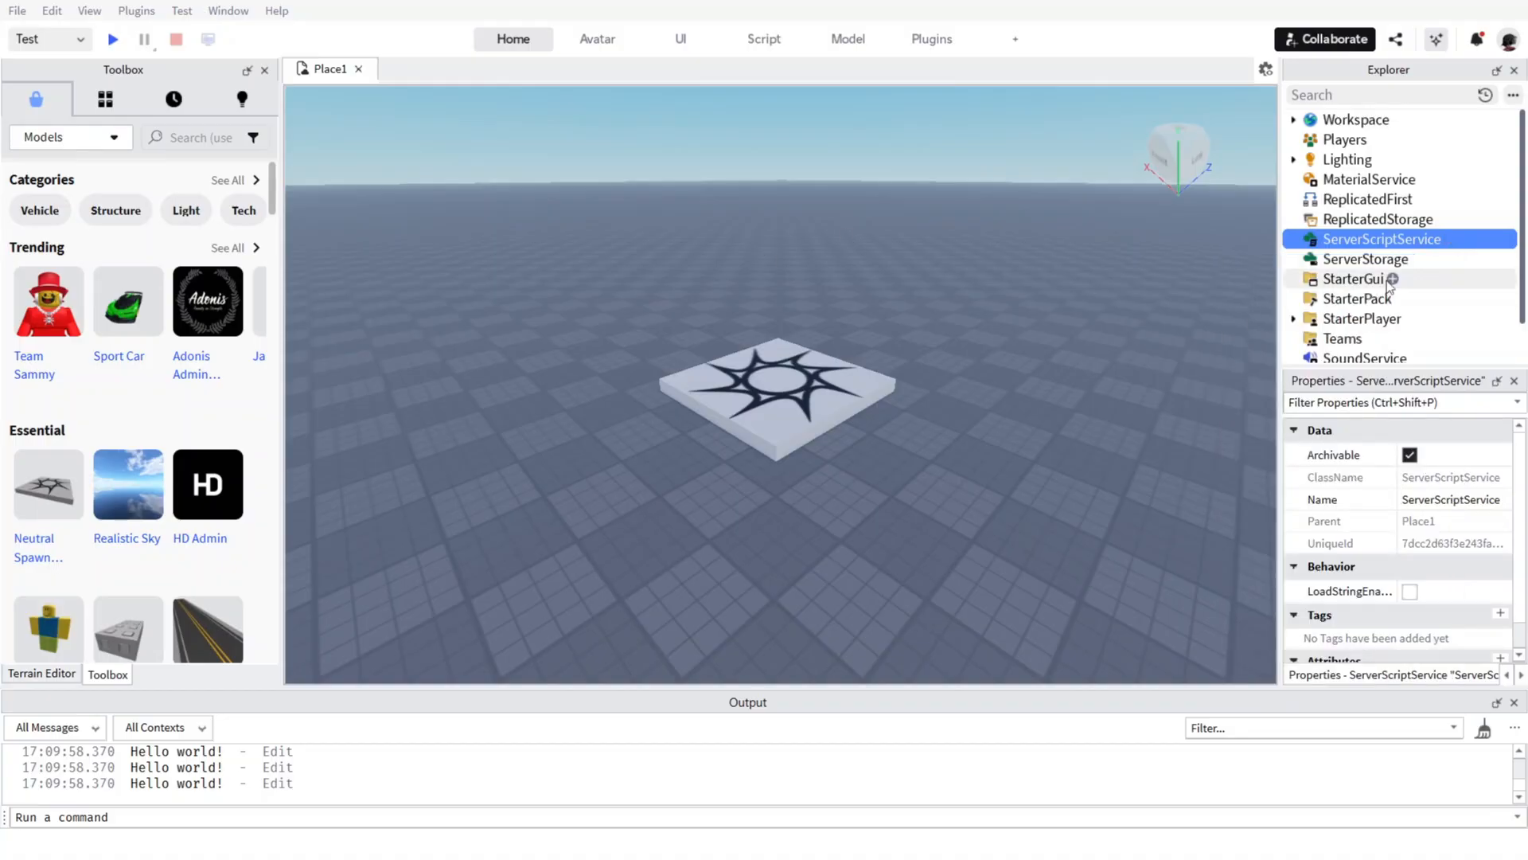
{"action": "left_click", "coordinate": [1451, 239]}
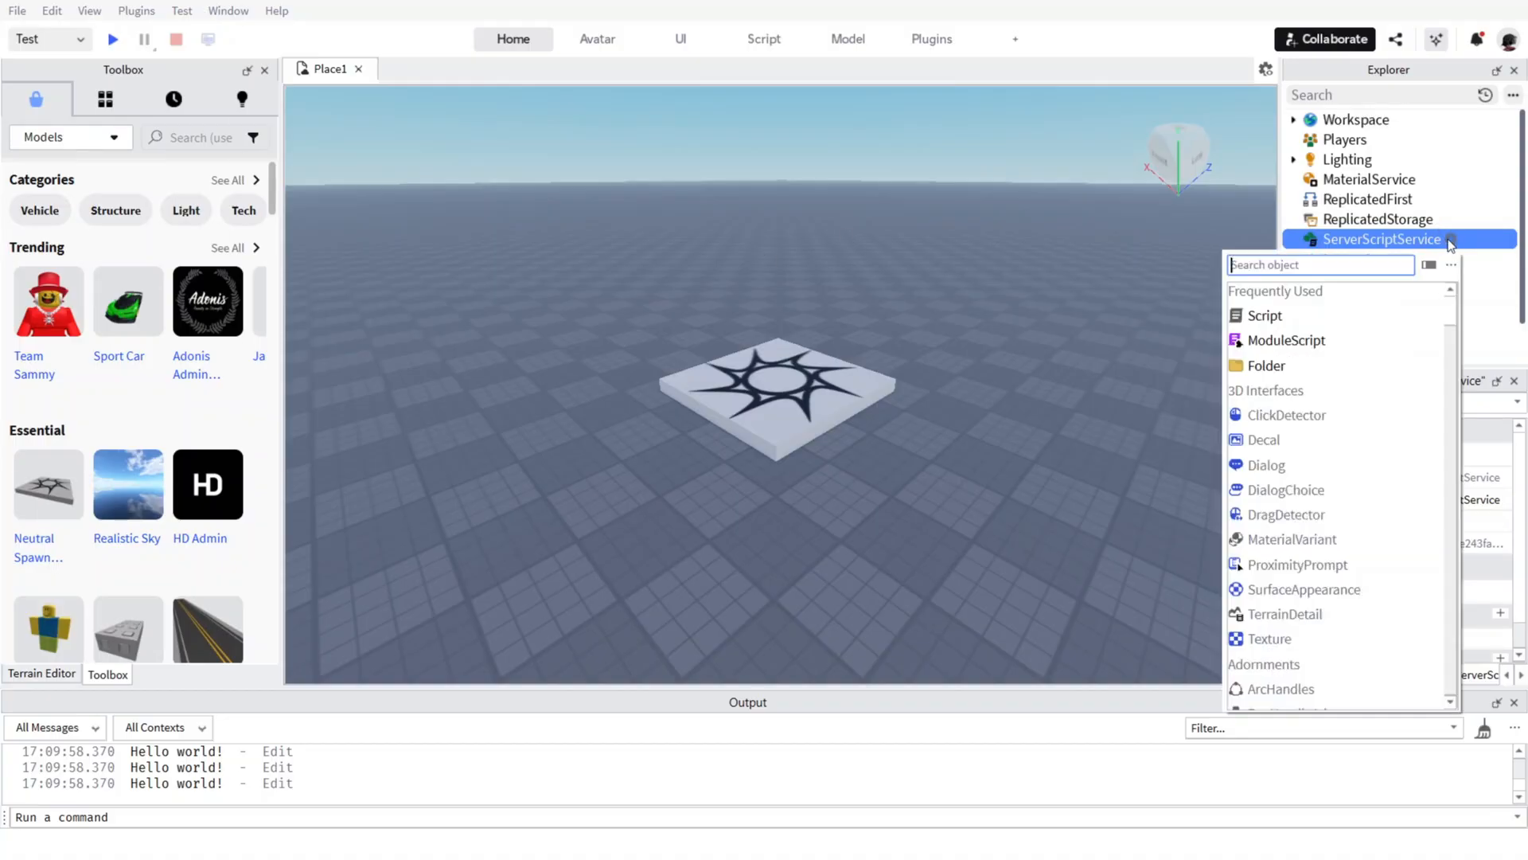
{"action": "left_click", "coordinate": [1264, 319]}
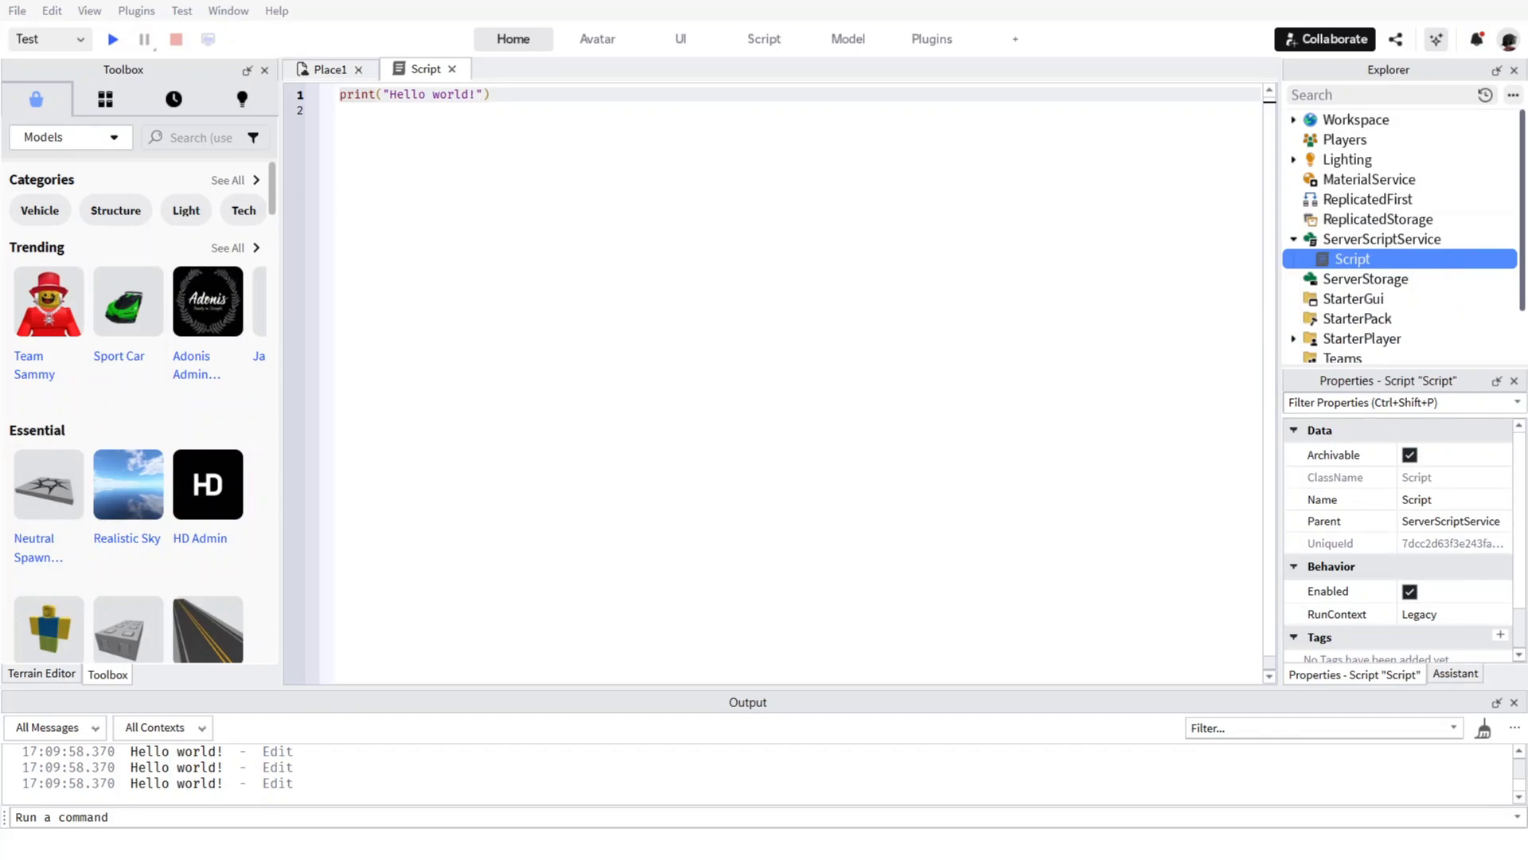
Replace the script's default code with the copied leaderstats code that creates a Clicks IntValue for each player, and close the script.
{"action": "left_click", "coordinate": [945, 181]}
{"action": "key", "text": "ctrl+a"}
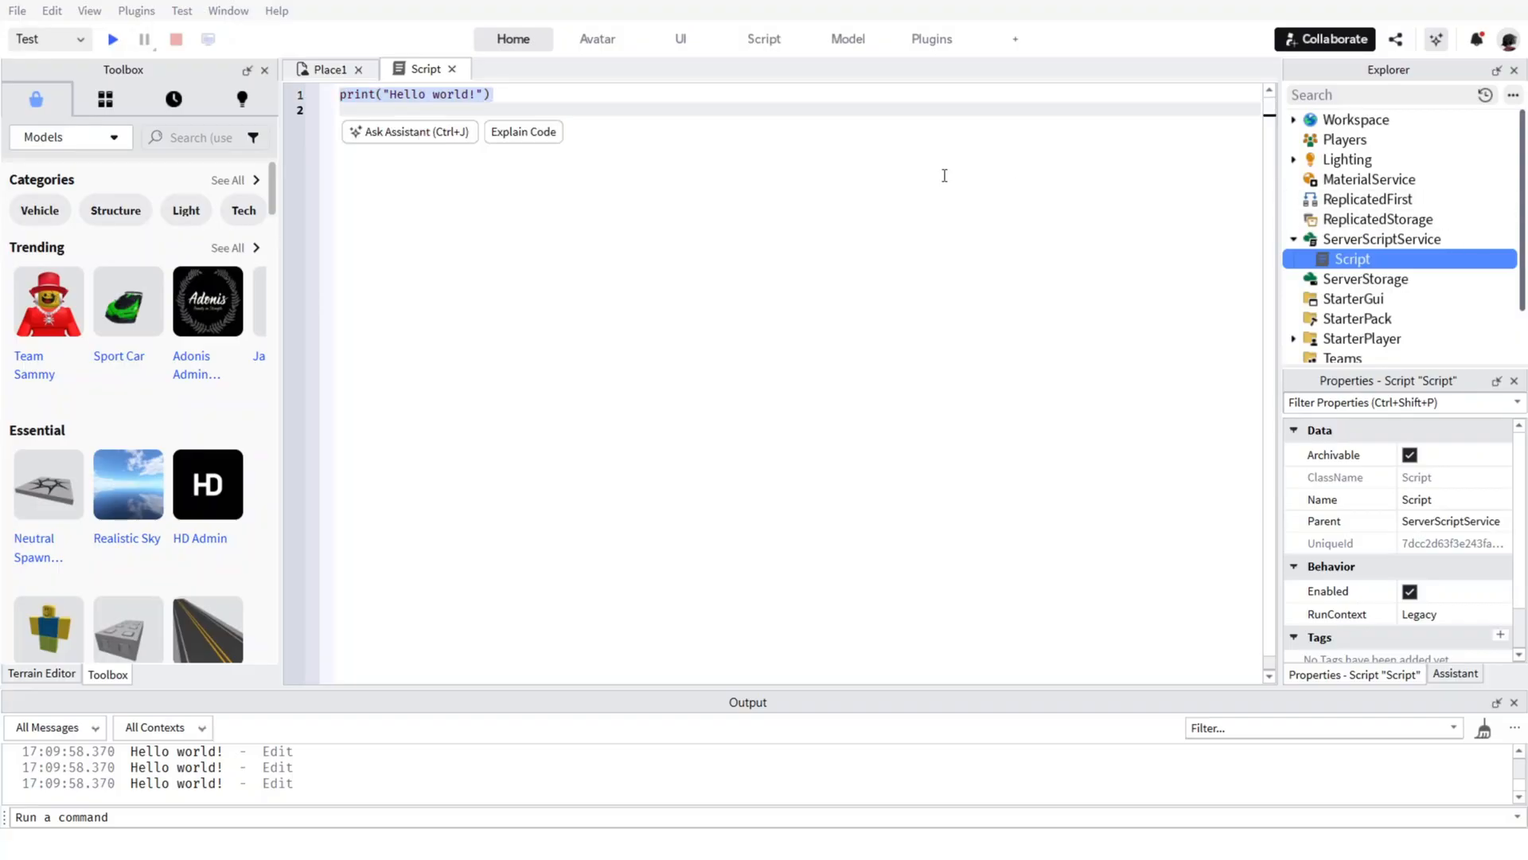
{"action": "type", "text": "-- Leaderstats for Clicks game.Players.PlayerAdded:Connect(function(player) \tlocal leaderstats = Instance.new(\"Folder\") \tleaderstats.Name = \"leaderstats\" \tleaderstats.Parent = player  \tlocal clicks = Instance.new(\"IntValue\") \tclicks.Name = \"Clicks\" \tclicks.Value = 0 \tclicks.Parent = leaderstats end)"}
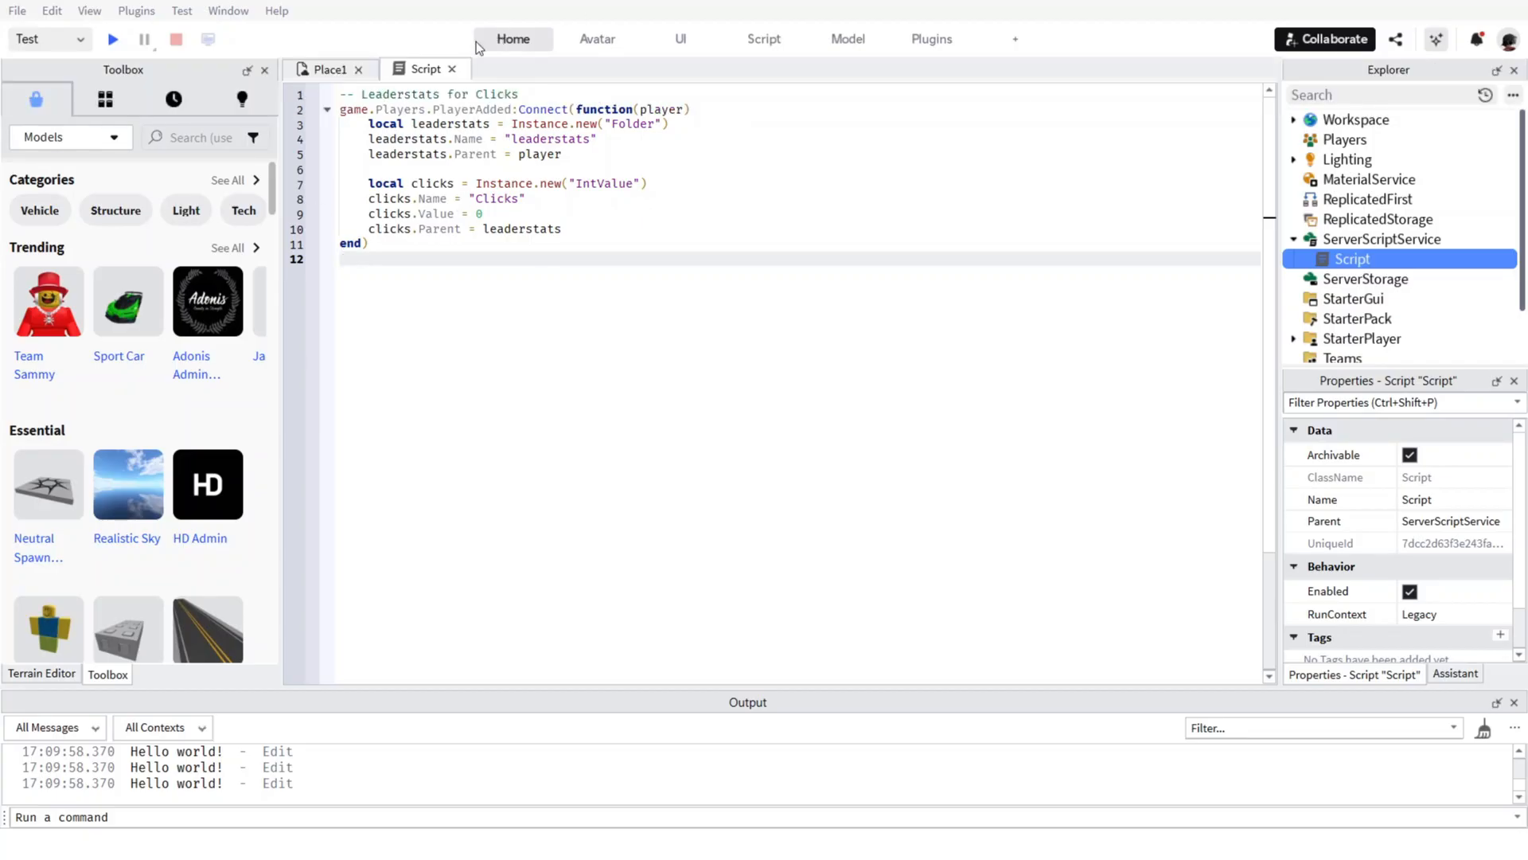
{"action": "mouse_move", "coordinate": [478, 40]}
{"action": "left_click", "coordinate": [451, 70]}
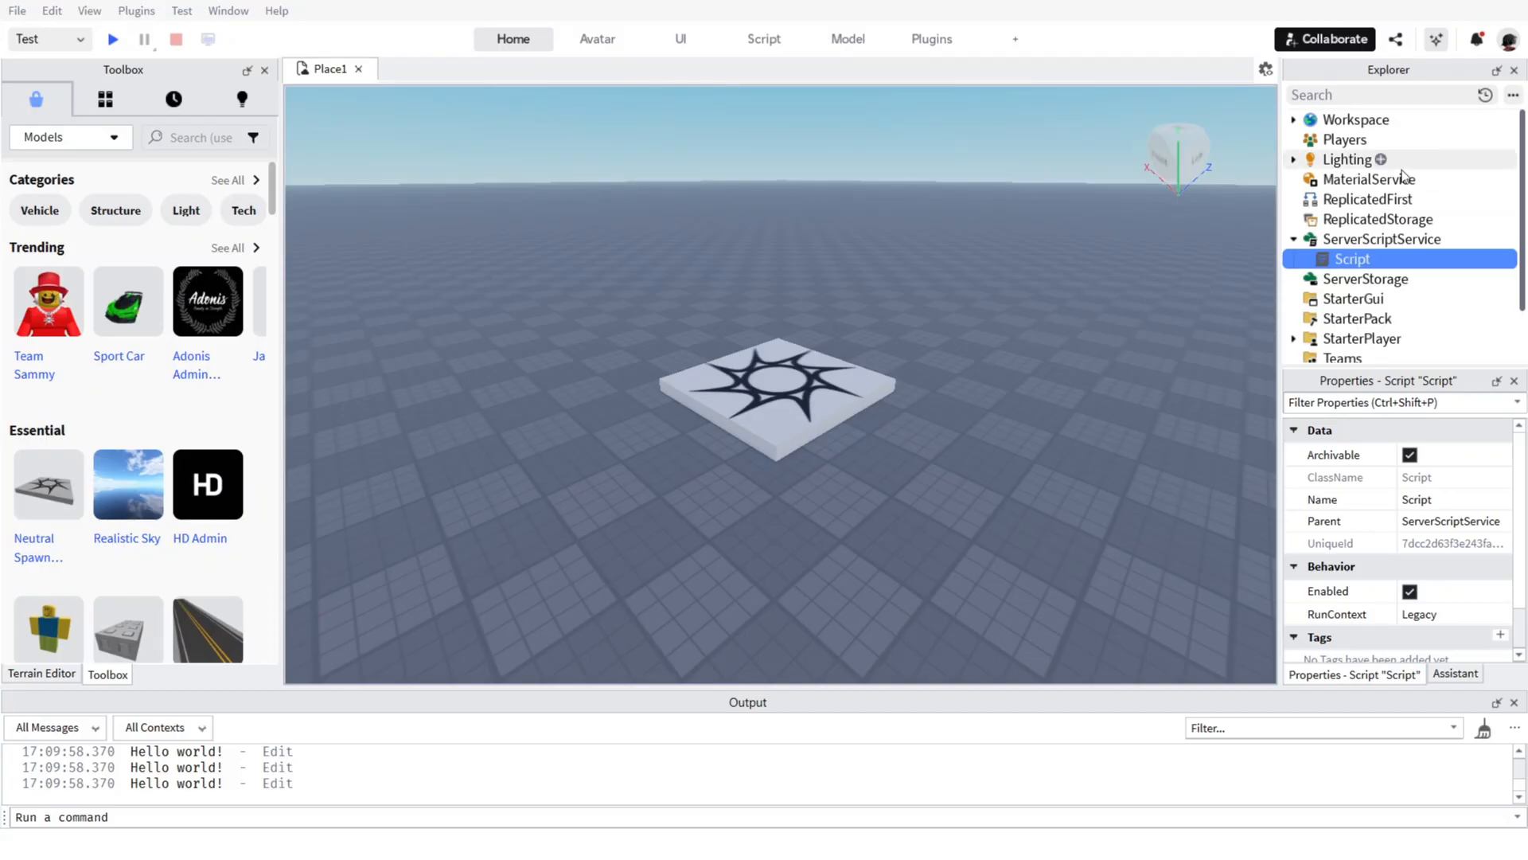
Add a ScreenGui to StarterGui and insert a TextButton into it.
{"action": "scroll", "coordinate": [1402, 179], "scroll_direction": "down", "scroll_amount": 3}
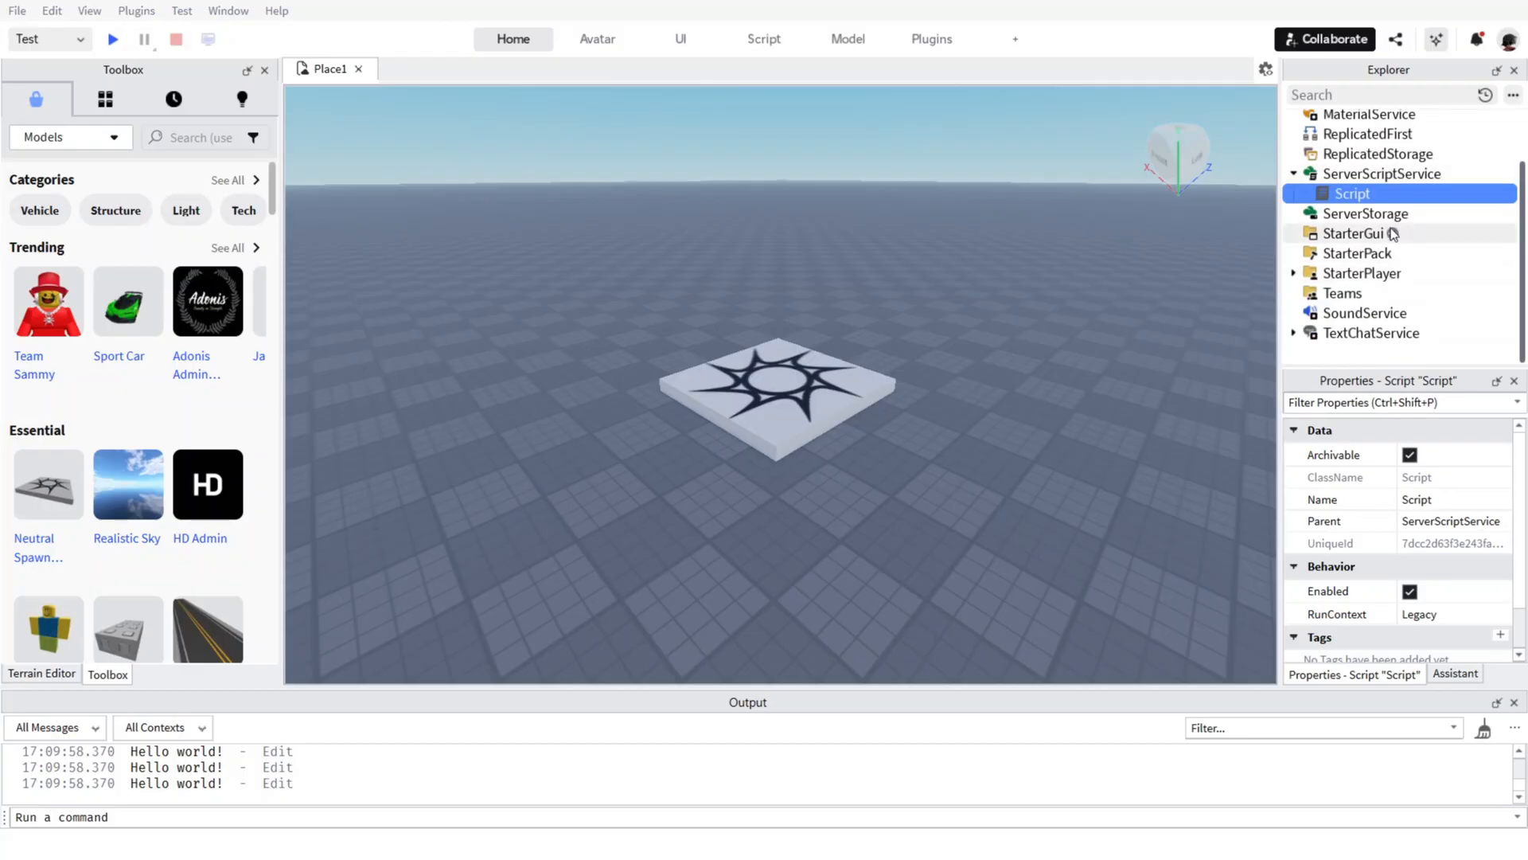
{"action": "left_click", "coordinate": [1393, 234]}
{"action": "left_click", "coordinate": [1222, 310]}
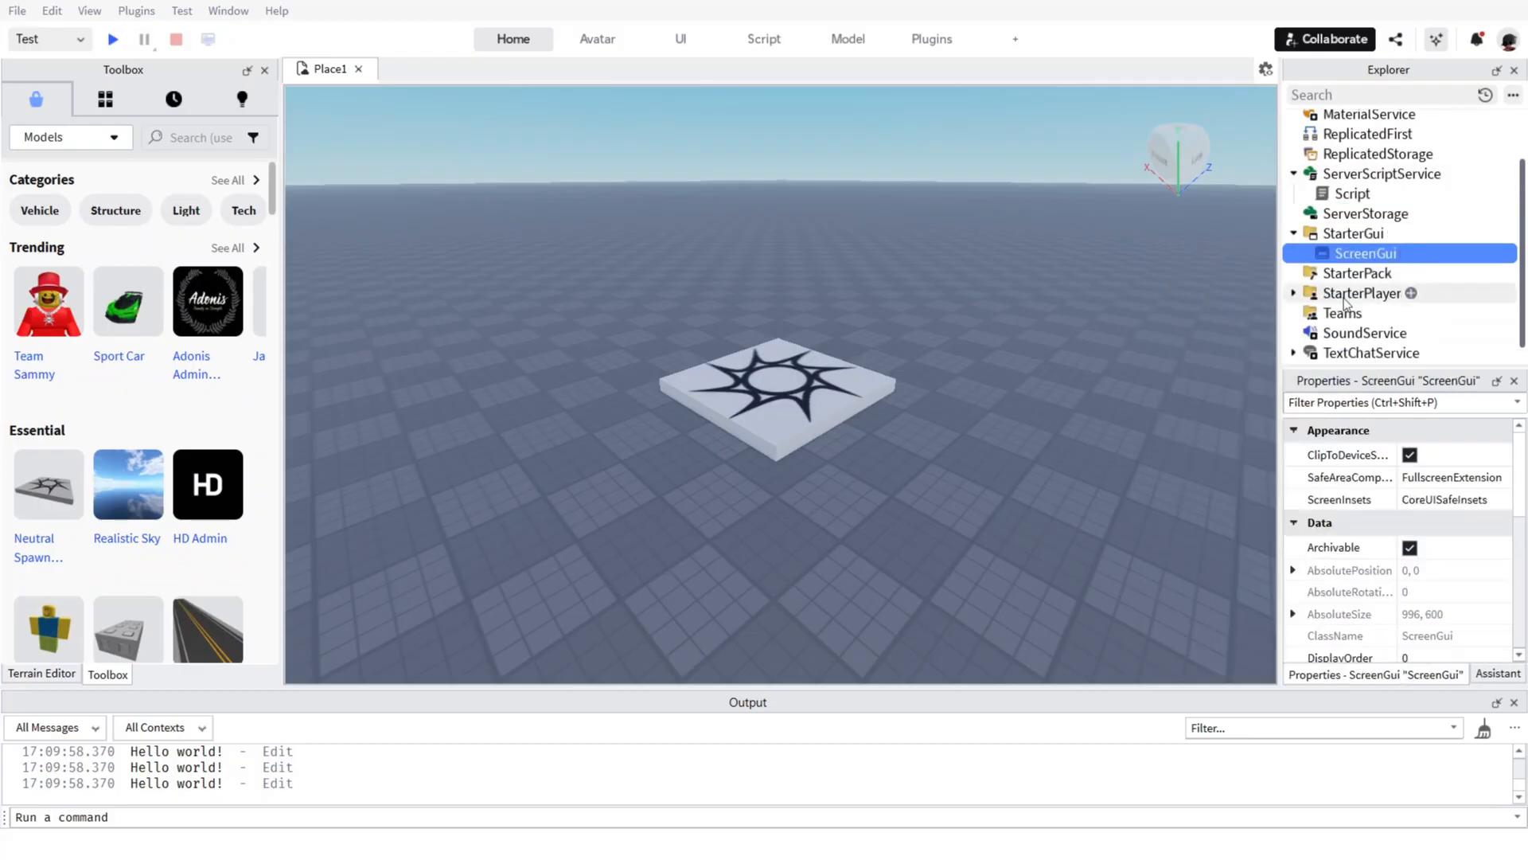
{"action": "left_click", "coordinate": [1407, 253]}
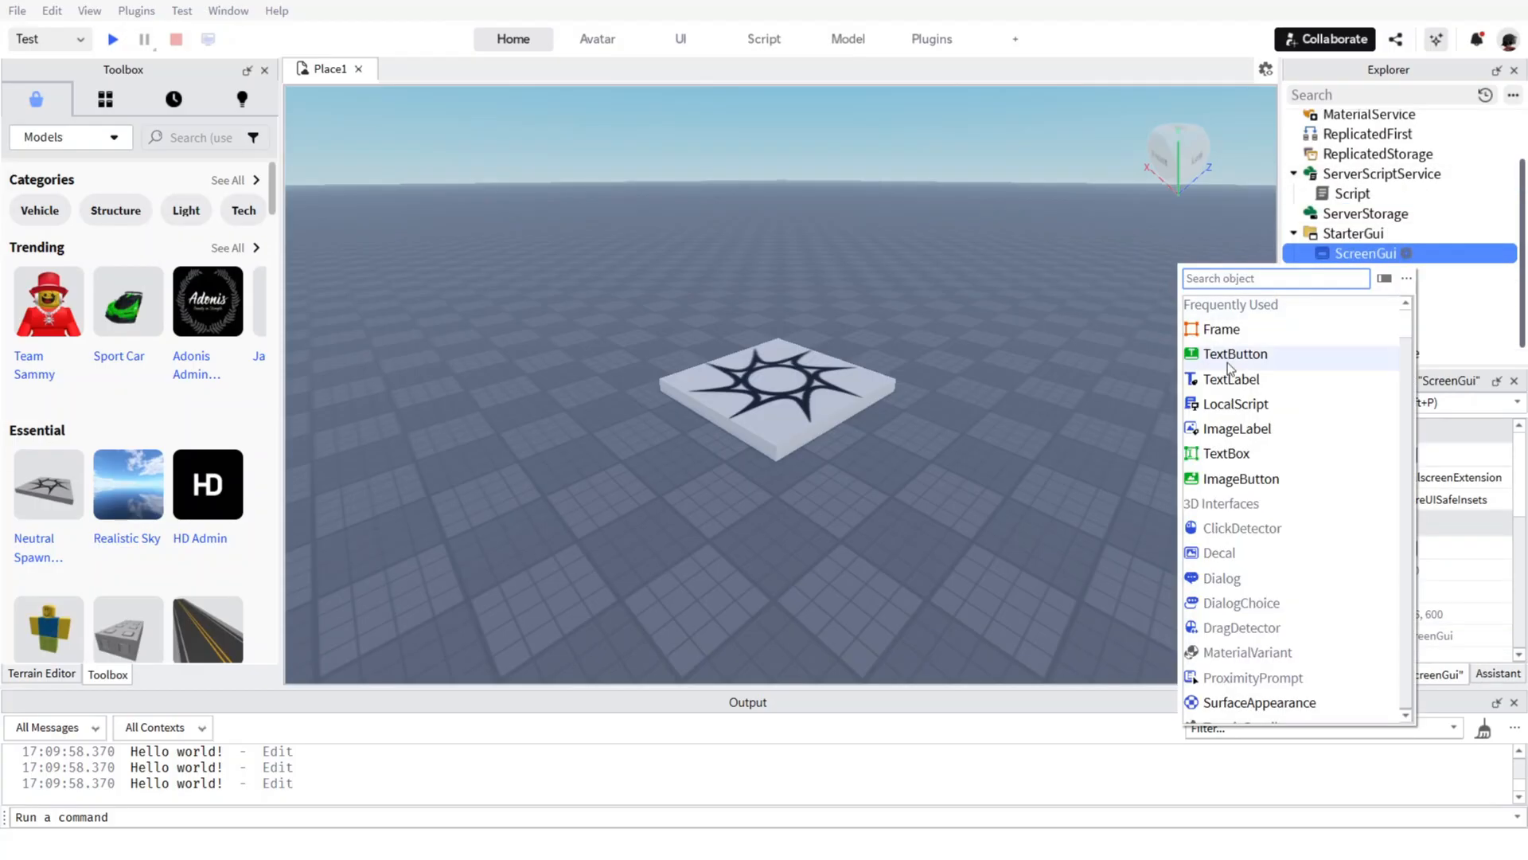
{"action": "left_click", "coordinate": [1260, 359]}
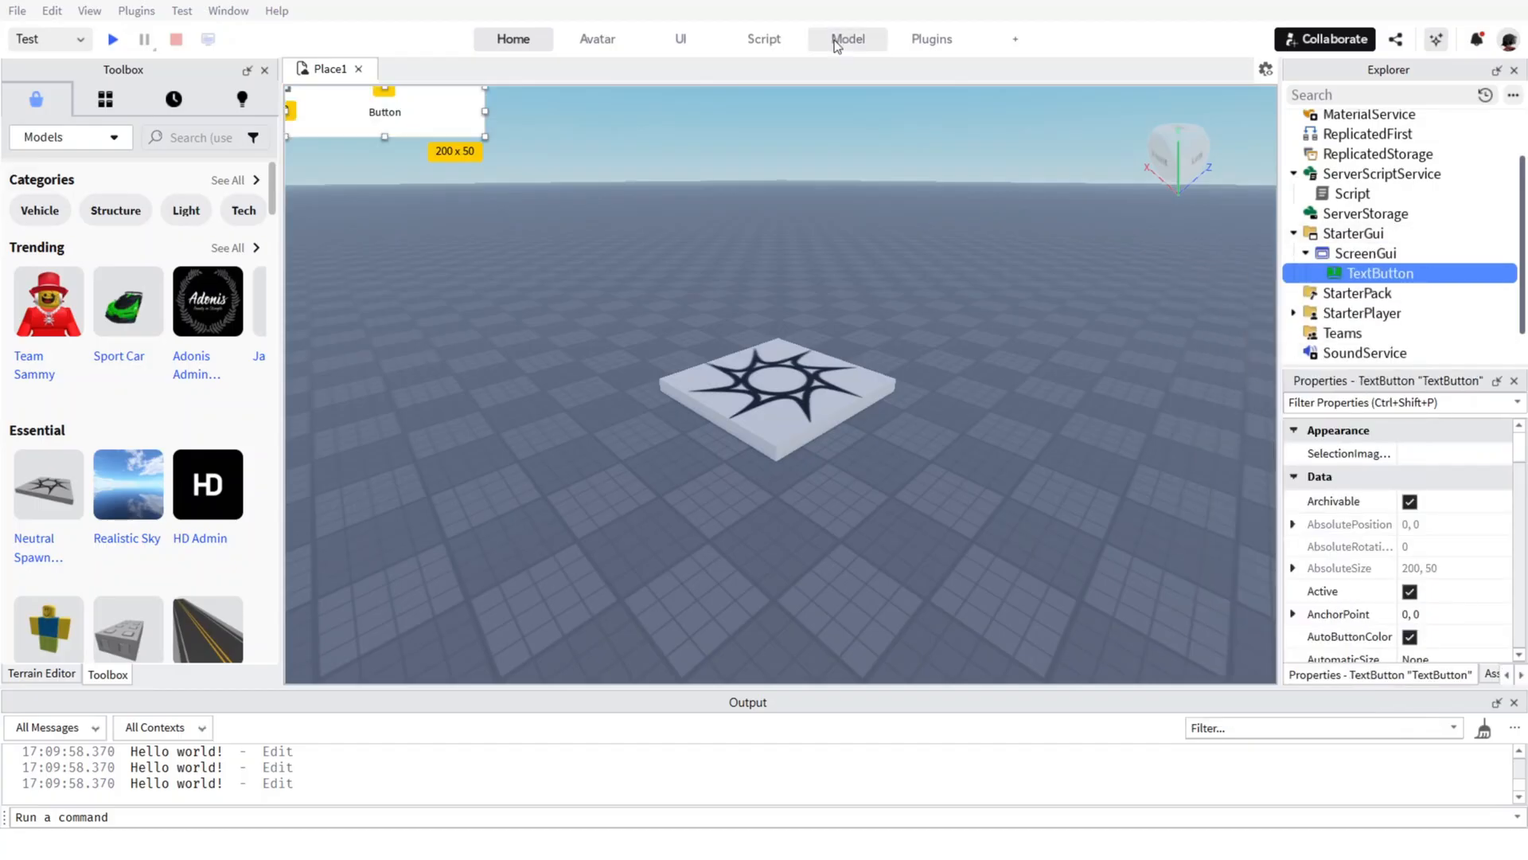
Move the text button to the lower centre of the game view and enlarge it to about 262 x 85 pixels.
{"action": "left_click_drag", "start_coordinate": [409, 136], "coordinate": [806, 570]}
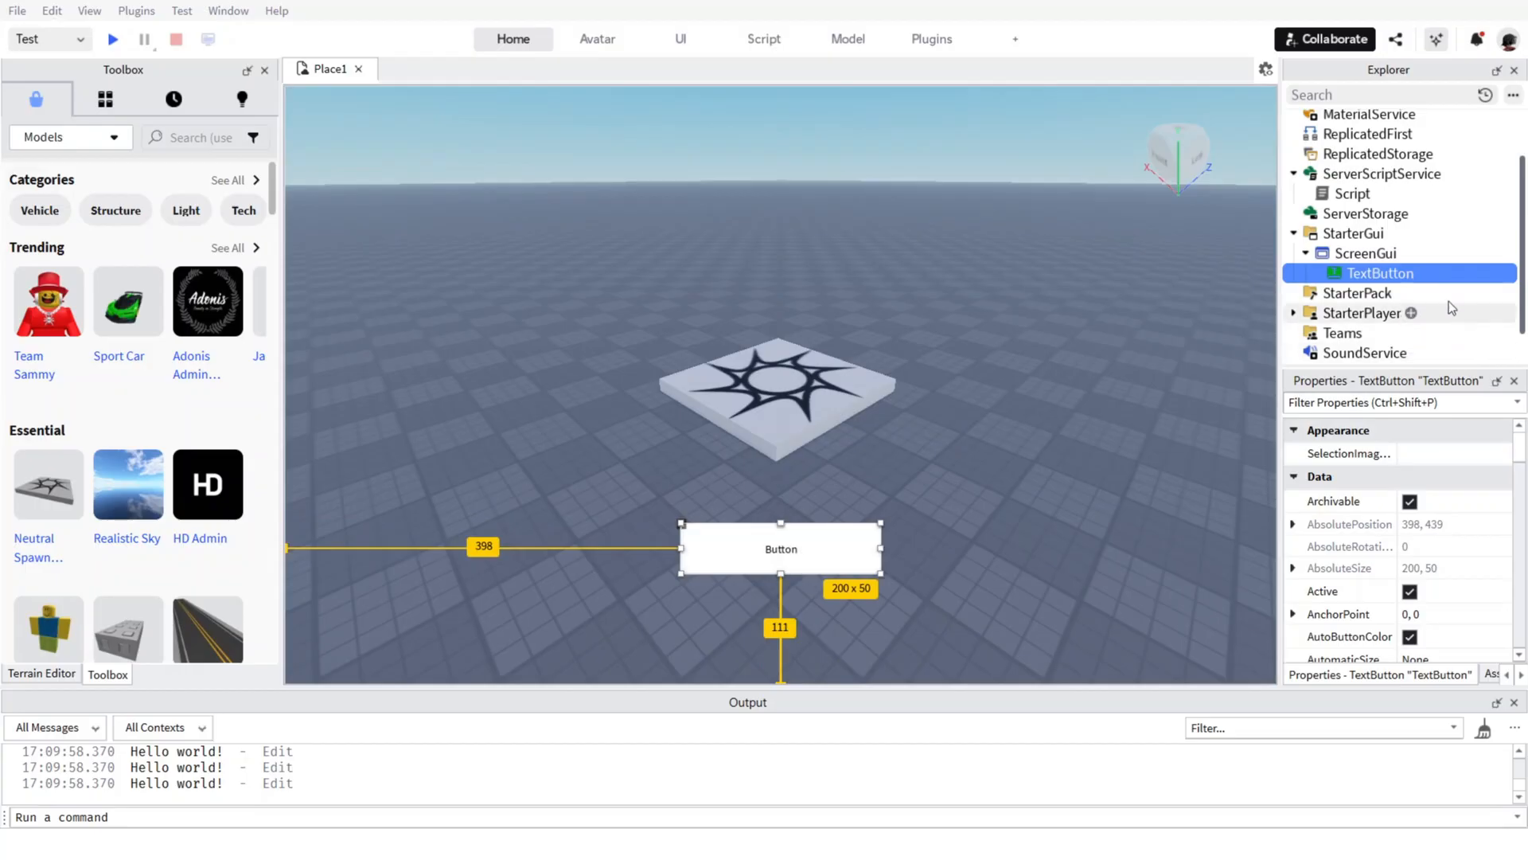
{"action": "left_click", "coordinate": [885, 529]}
{"action": "right_click", "coordinate": [860, 533]}
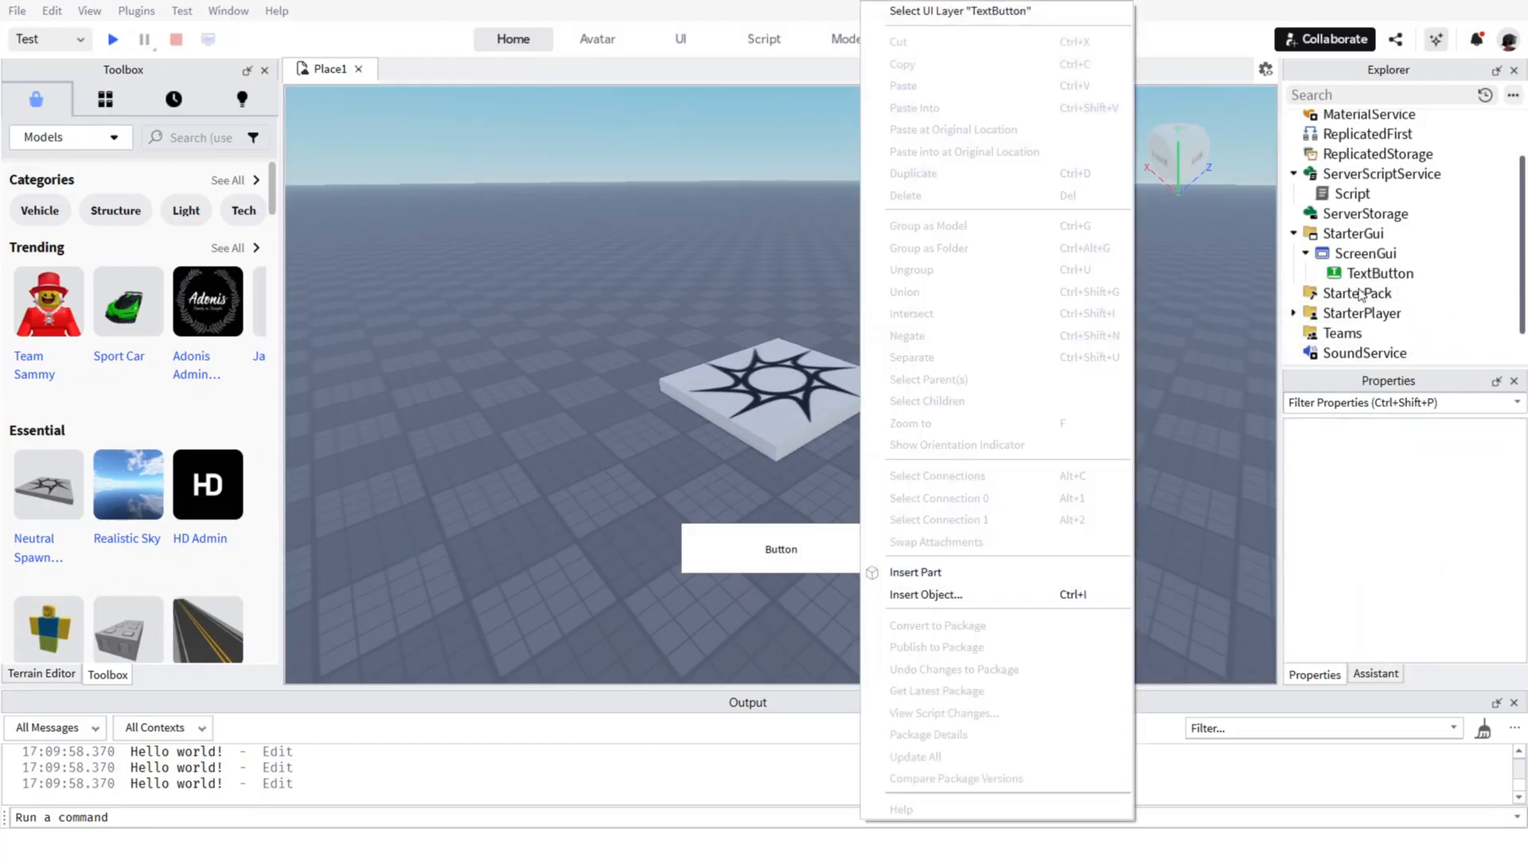
{"action": "left_click", "coordinate": [1360, 278]}
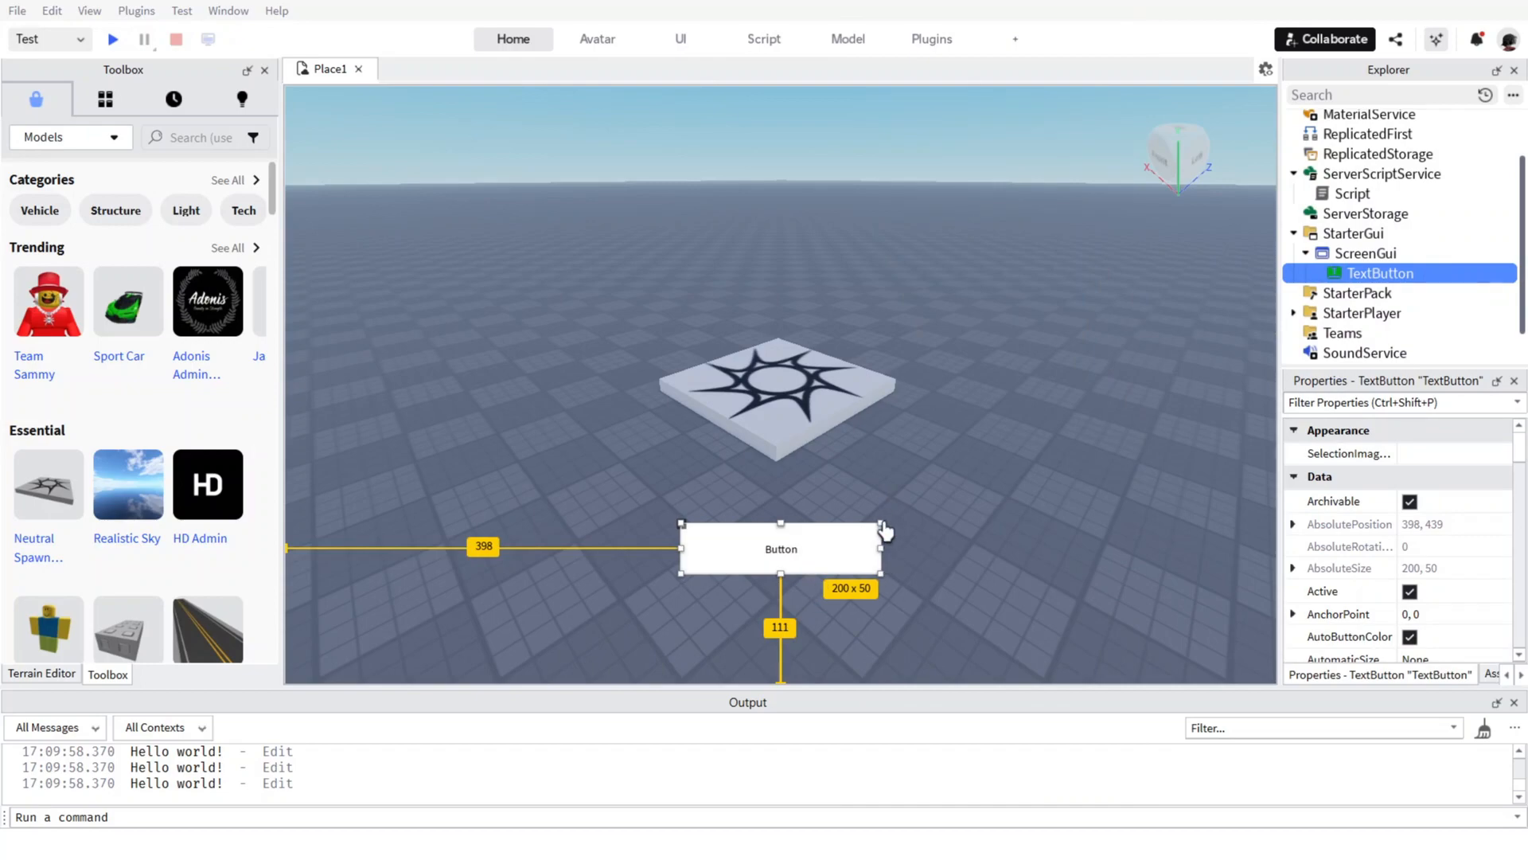
{"action": "left_click_drag", "start_coordinate": [880, 523], "coordinate": [860, 482]}
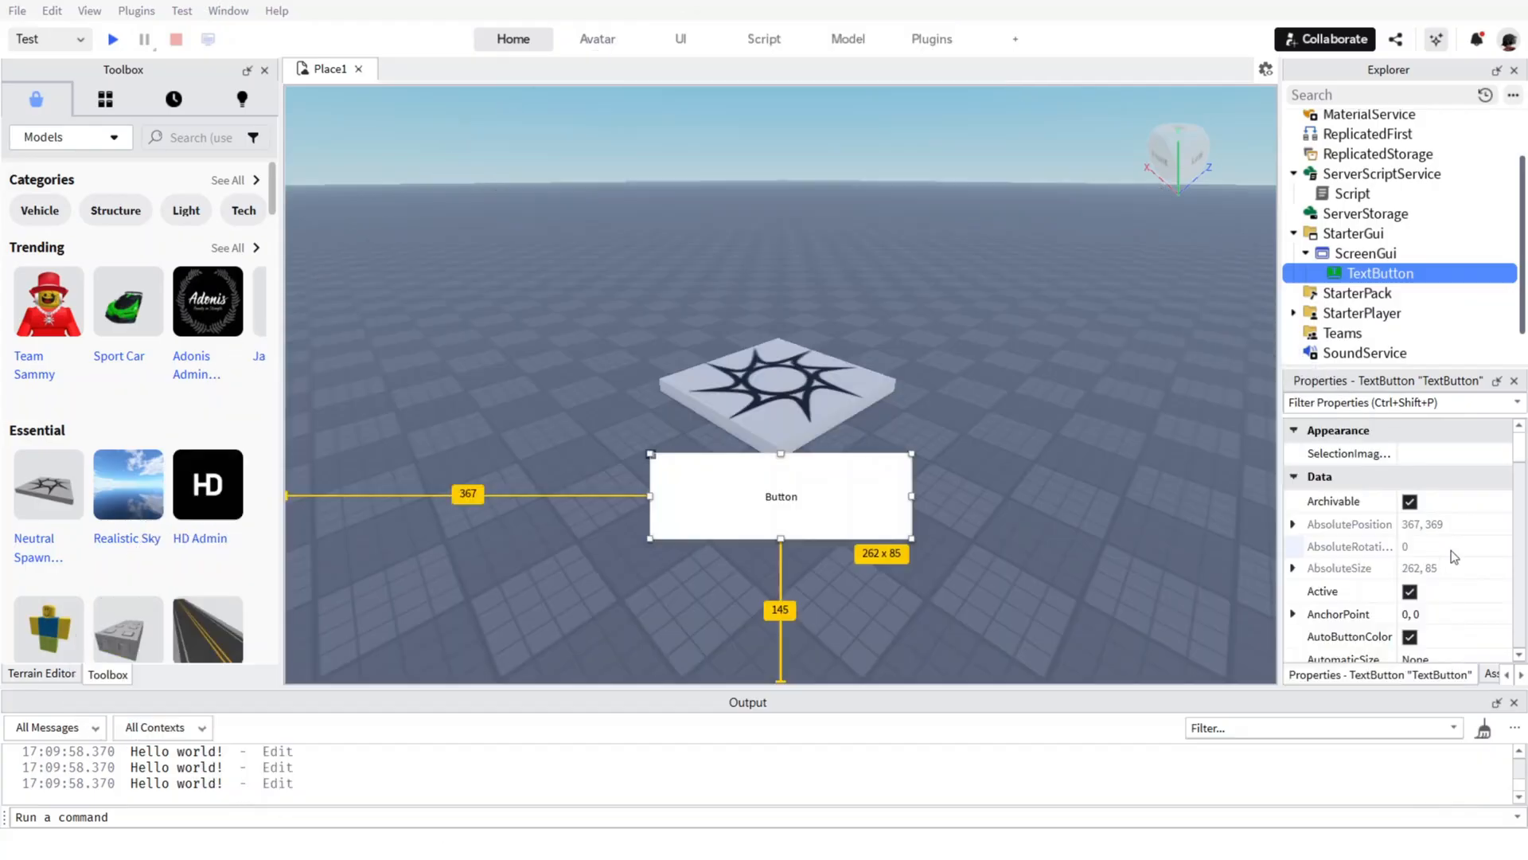
Rename the text button to "Click Me!".
{"action": "scroll", "coordinate": [1450, 550], "scroll_direction": "down", "scroll_amount": 5}
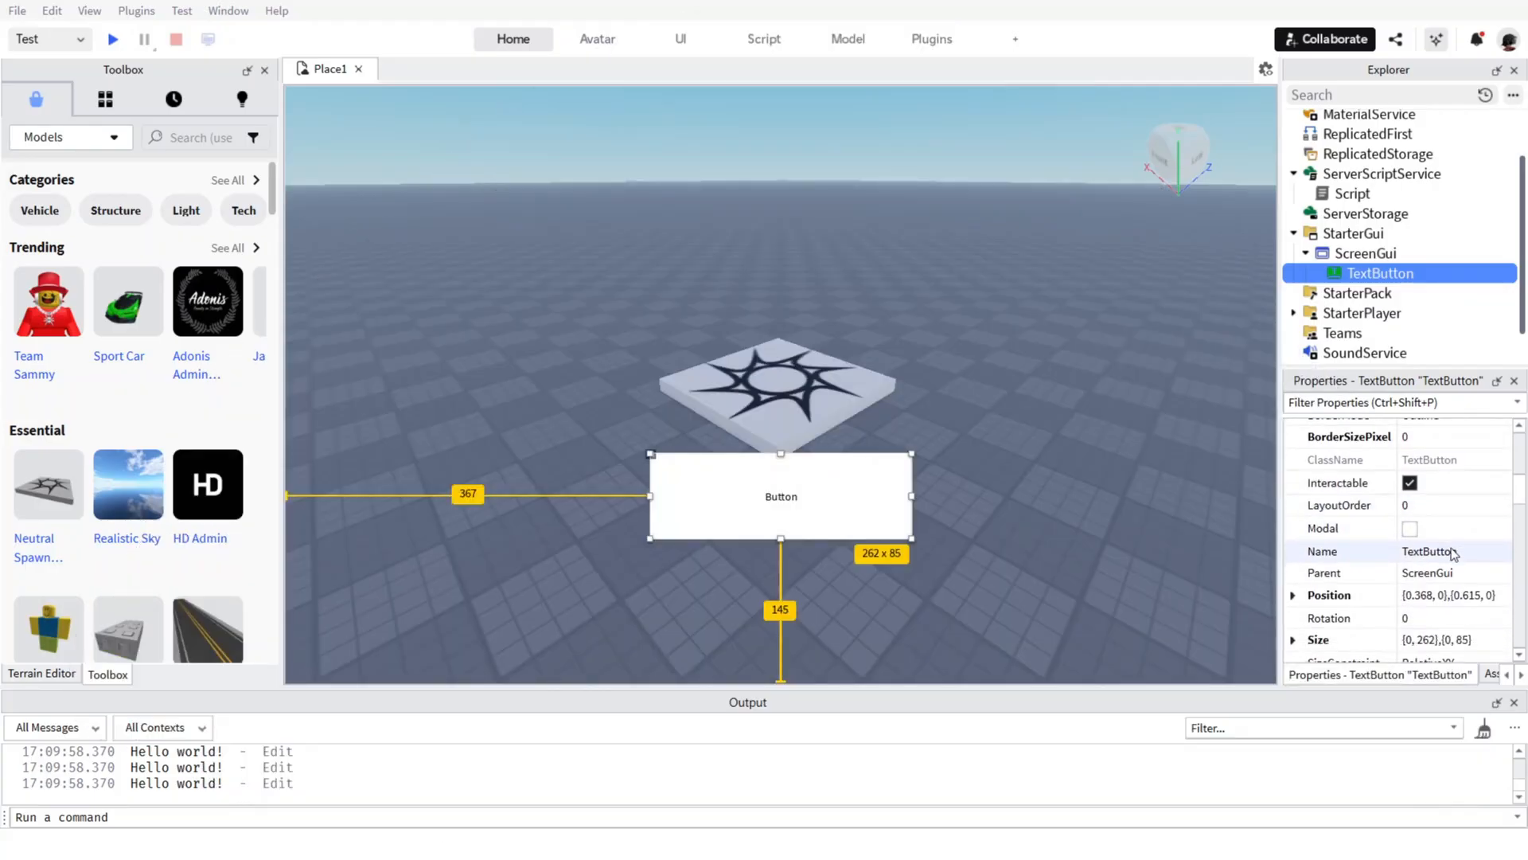
{"action": "left_click", "coordinate": [1451, 553]}
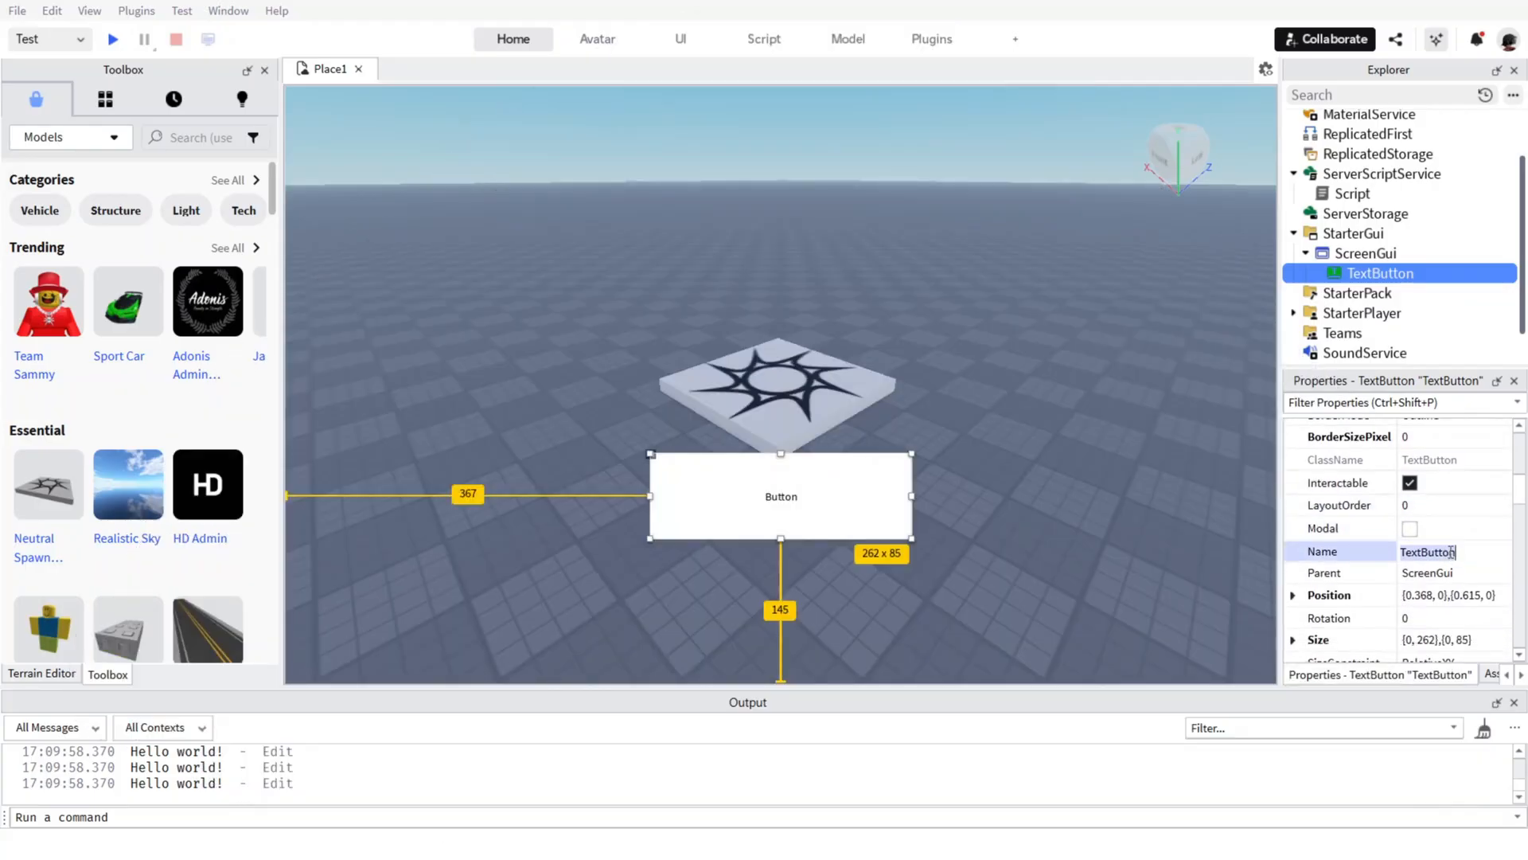
{"action": "type", "text": "Click Me!"}
{"action": "key", "text": "Return"}
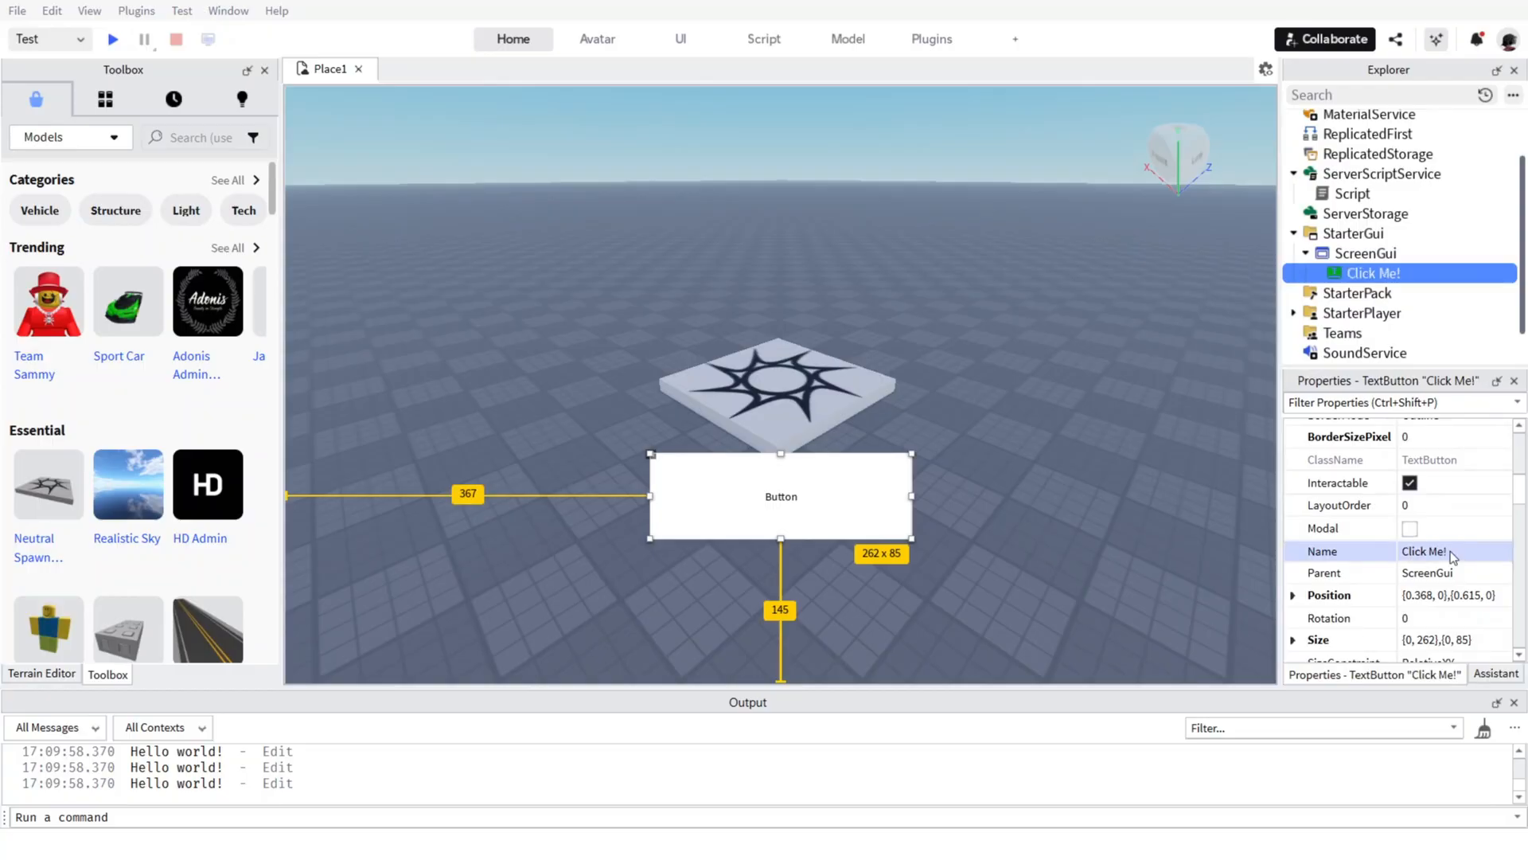
Clear the button's name and enter TextButton as its name again.
{"action": "left_click", "coordinate": [1451, 551]}
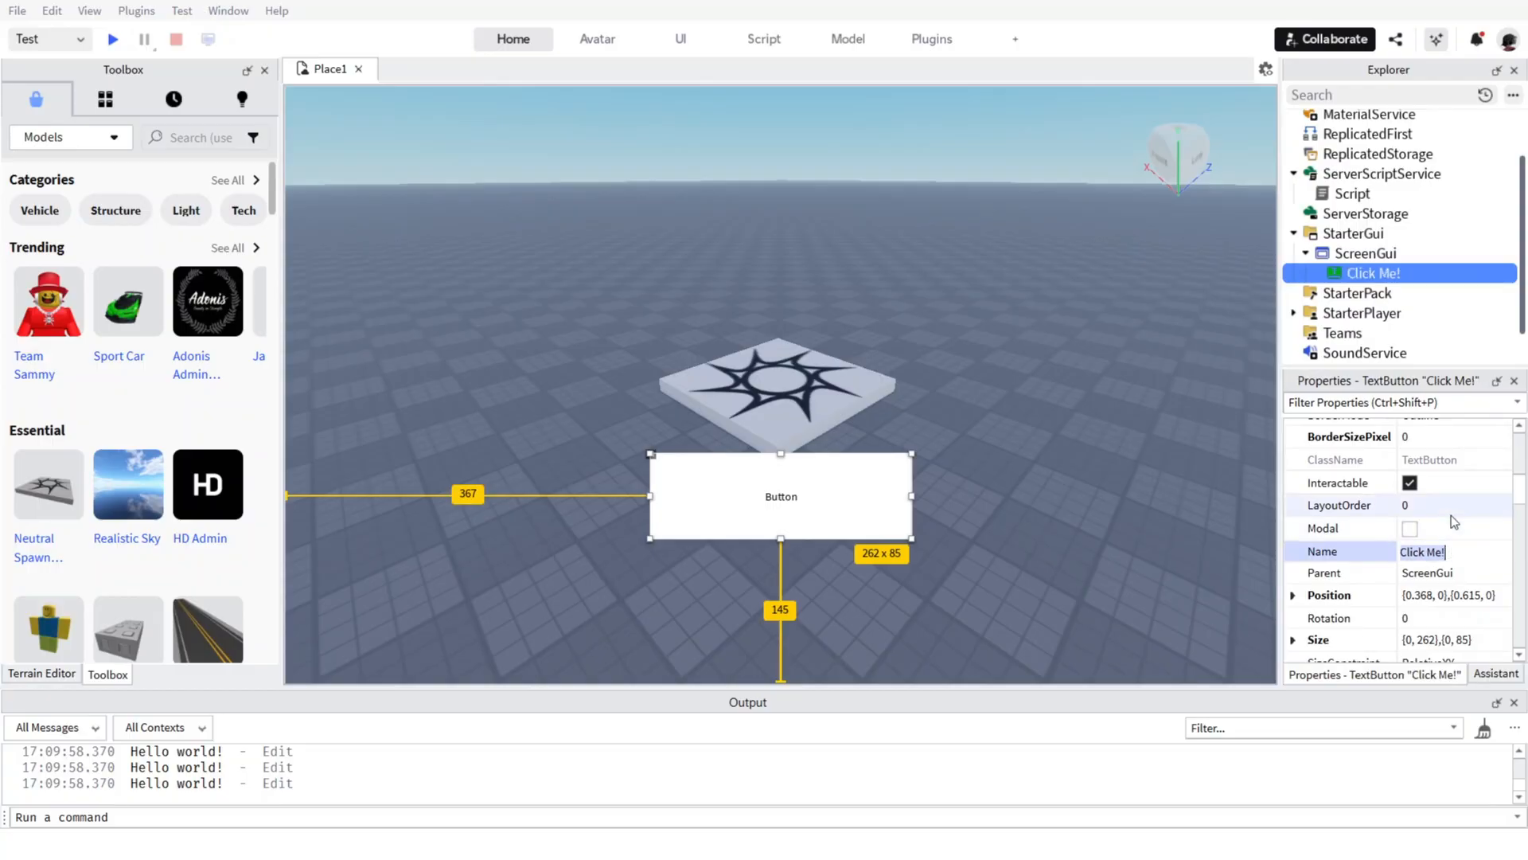
{"action": "left_click", "coordinate": [1350, 547]}
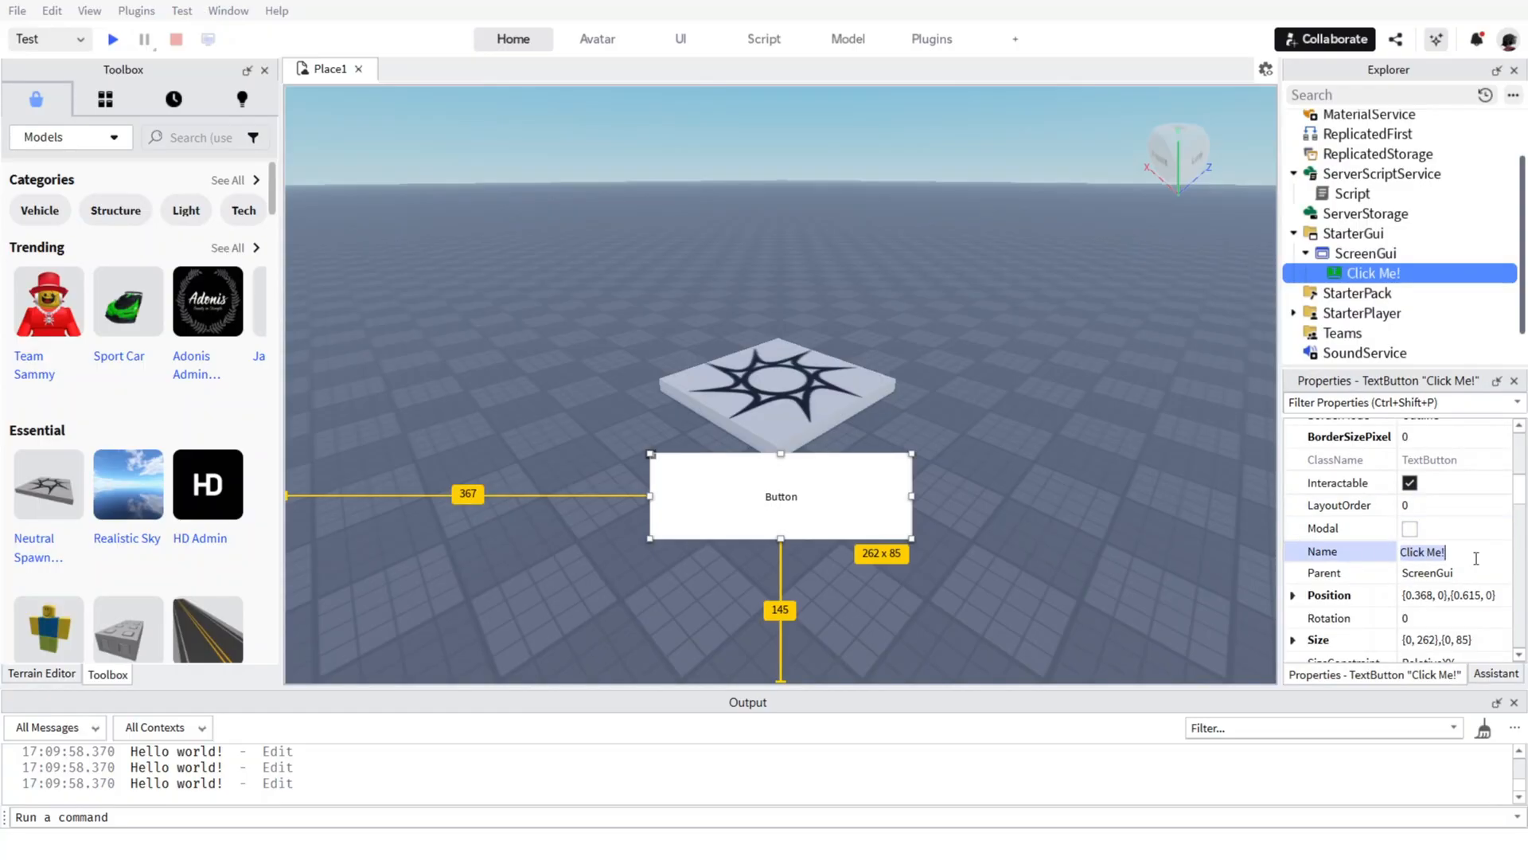
{"action": "key", "text": "BackSpace"}
{"action": "left_click", "coordinate": [1358, 490]}
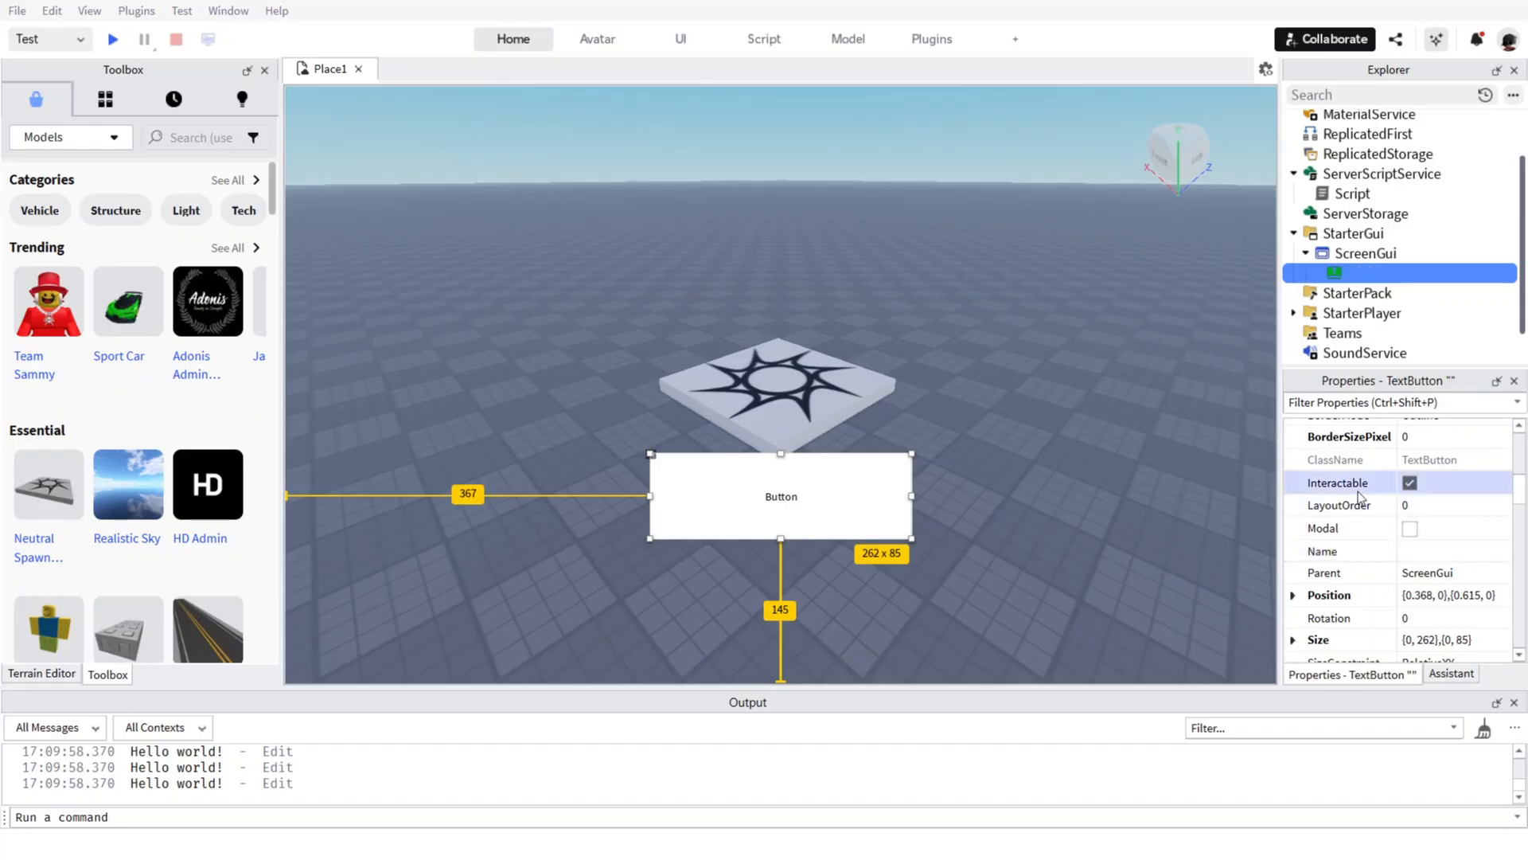
{"action": "scroll", "coordinate": [1377, 525], "scroll_direction": "up", "scroll_amount": 1}
{"action": "left_click", "coordinate": [1403, 558]}
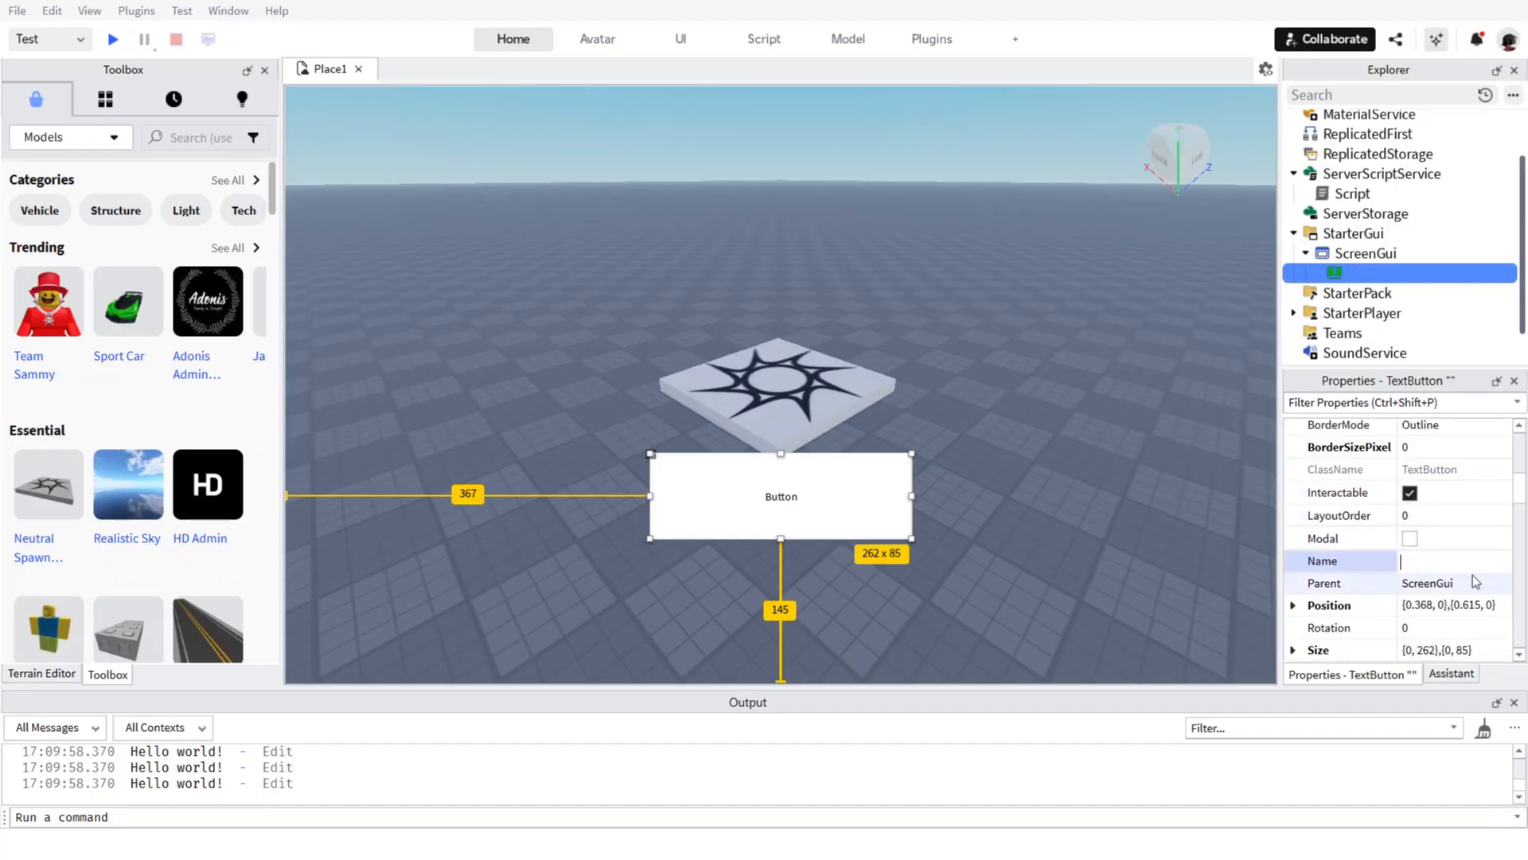
{"action": "type", "text": "TextButton"}
{"action": "key", "text": "Return"}
Look through the text button's data, behavior and localization properties, leaving the name field with its entry committed.
{"action": "scroll", "coordinate": [1457, 510], "scroll_direction": "up", "scroll_amount": 2}
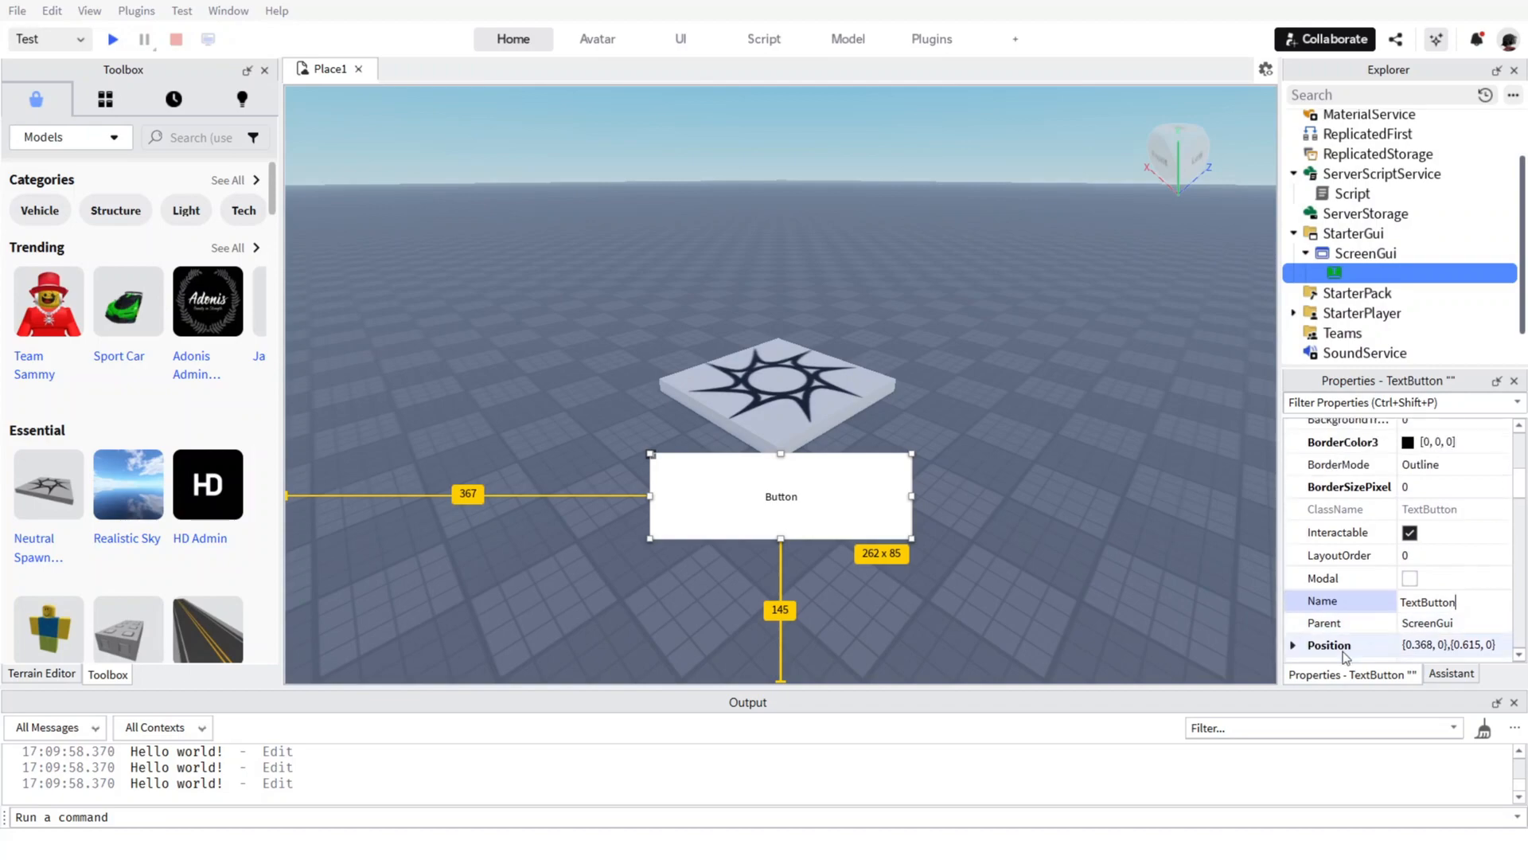
{"action": "scroll", "coordinate": [1421, 507], "scroll_direction": "down", "scroll_amount": 4}
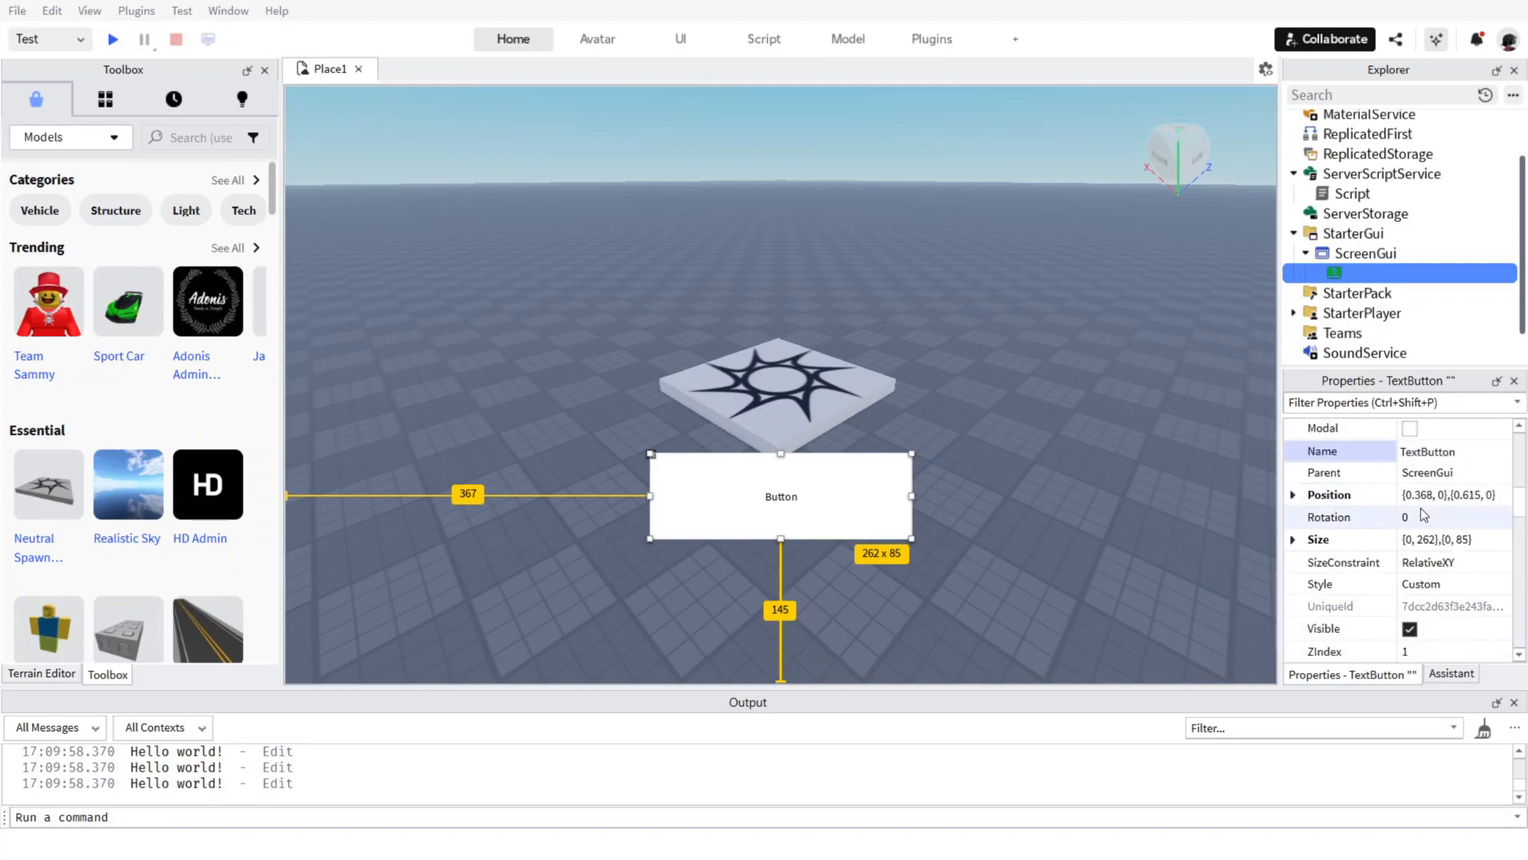
{"action": "scroll", "coordinate": [1443, 528], "scroll_direction": "down", "scroll_amount": 4}
{"action": "scroll", "coordinate": [1443, 527], "scroll_direction": "up", "scroll_amount": 4}
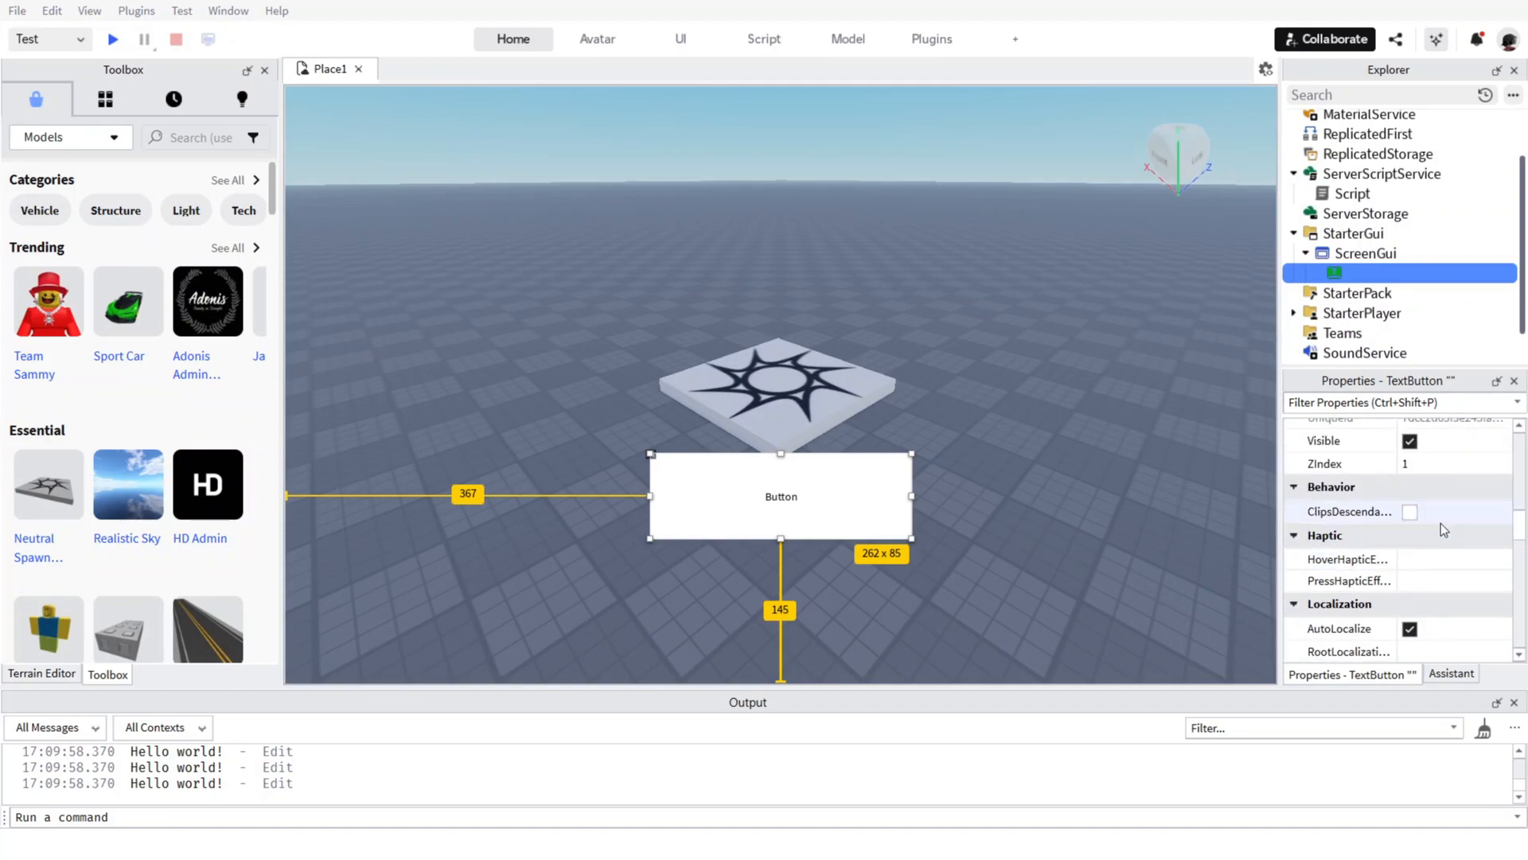
{"action": "scroll", "coordinate": [1443, 527], "scroll_direction": "up", "scroll_amount": 3}
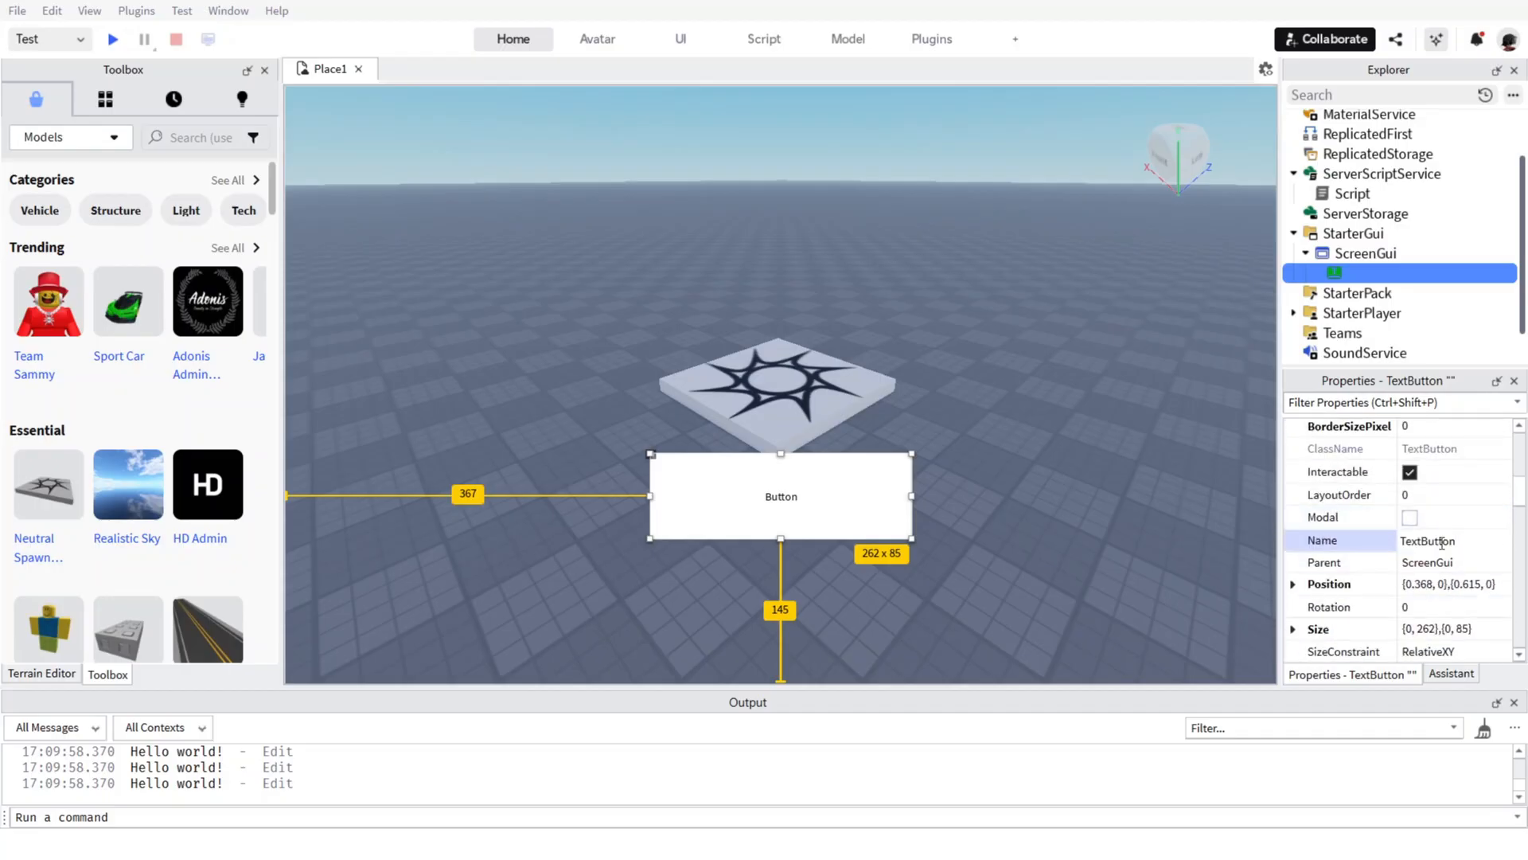
{"action": "scroll", "coordinate": [1442, 540], "scroll_direction": "up", "scroll_amount": 7}
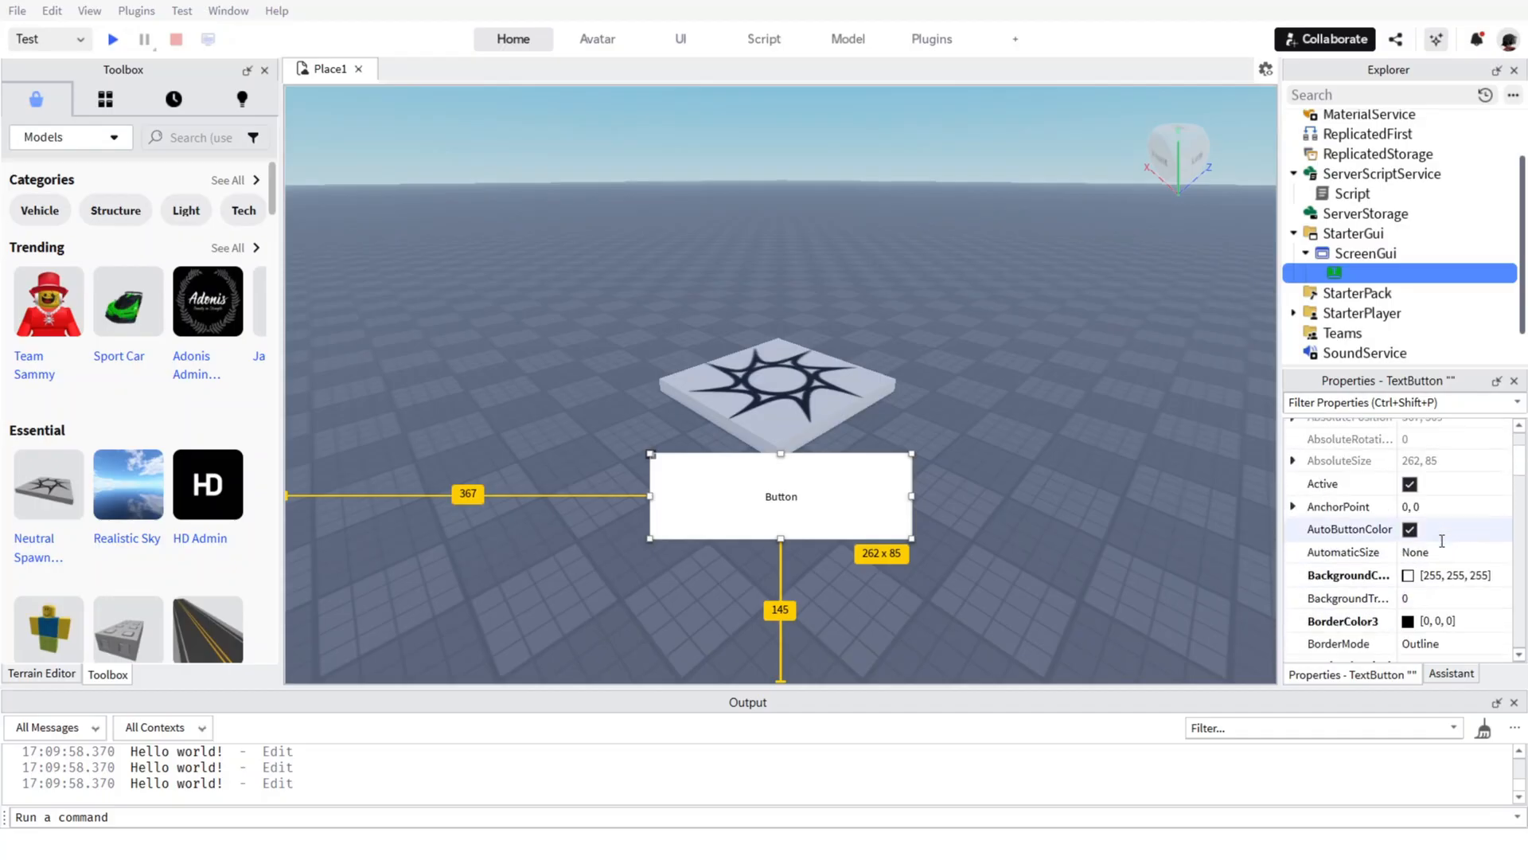
{"action": "scroll", "coordinate": [1442, 540], "scroll_direction": "up", "scroll_amount": 1}
{"action": "scroll", "coordinate": [1442, 540], "scroll_direction": "down", "scroll_amount": 3}
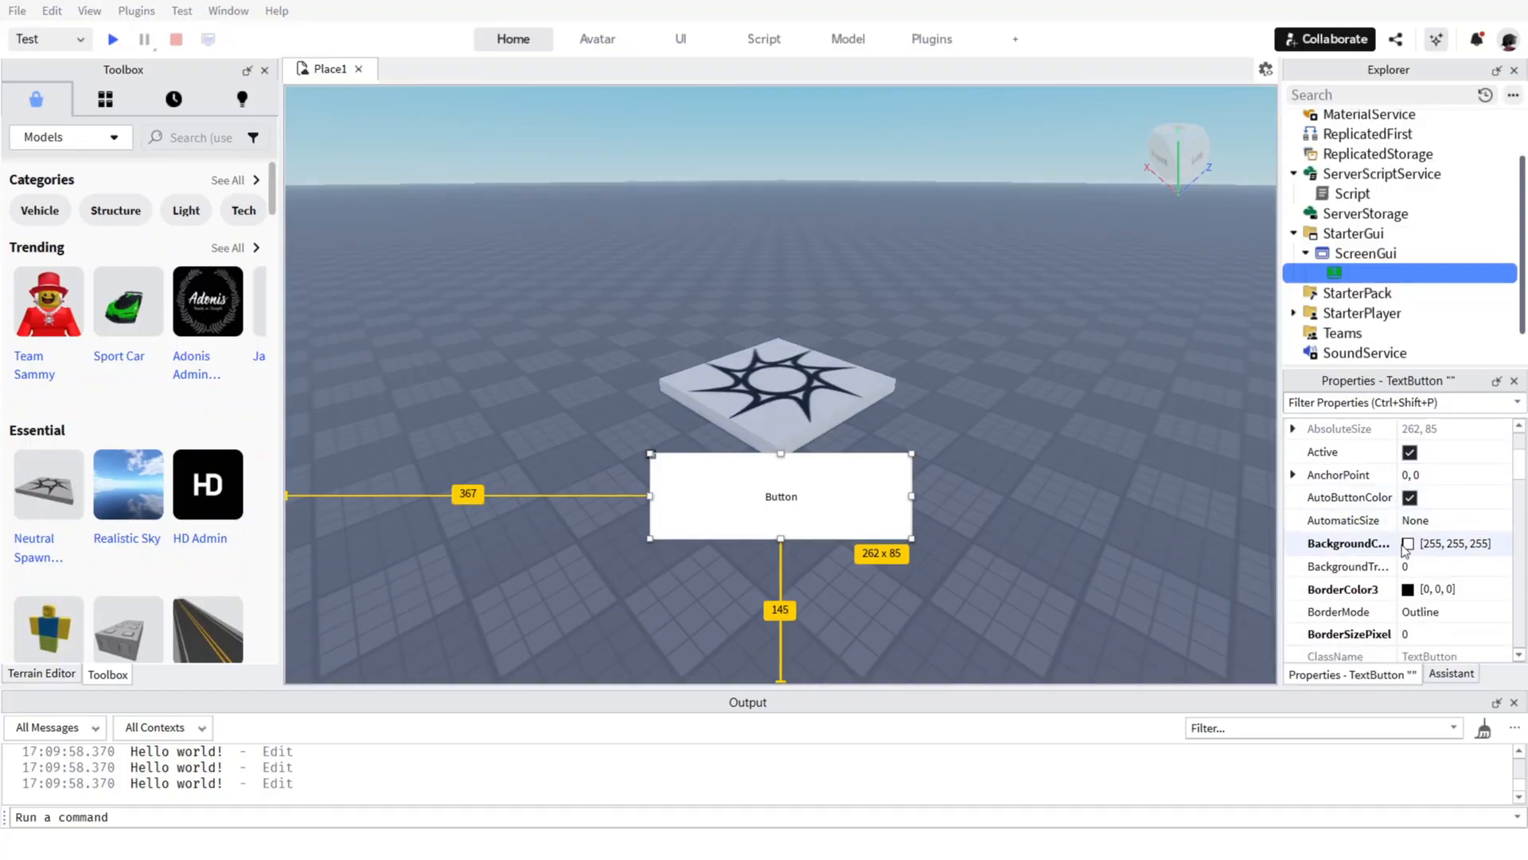
{"action": "scroll", "coordinate": [1433, 539], "scroll_direction": "down", "scroll_amount": 3}
{"action": "scroll", "coordinate": [1417, 549], "scroll_direction": "down", "scroll_amount": 2}
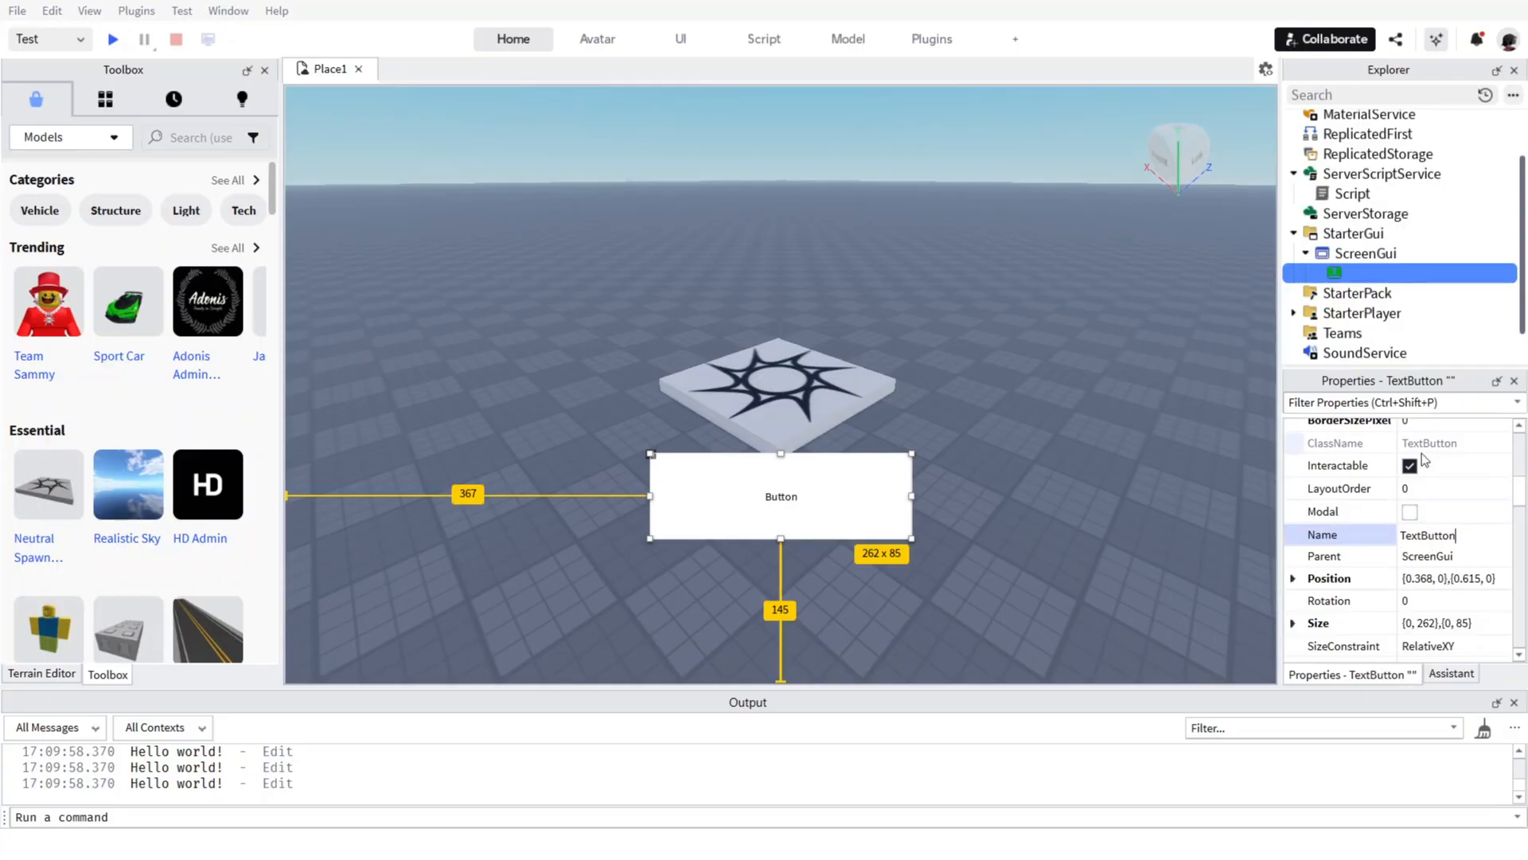
{"action": "left_click", "coordinate": [1409, 560]}
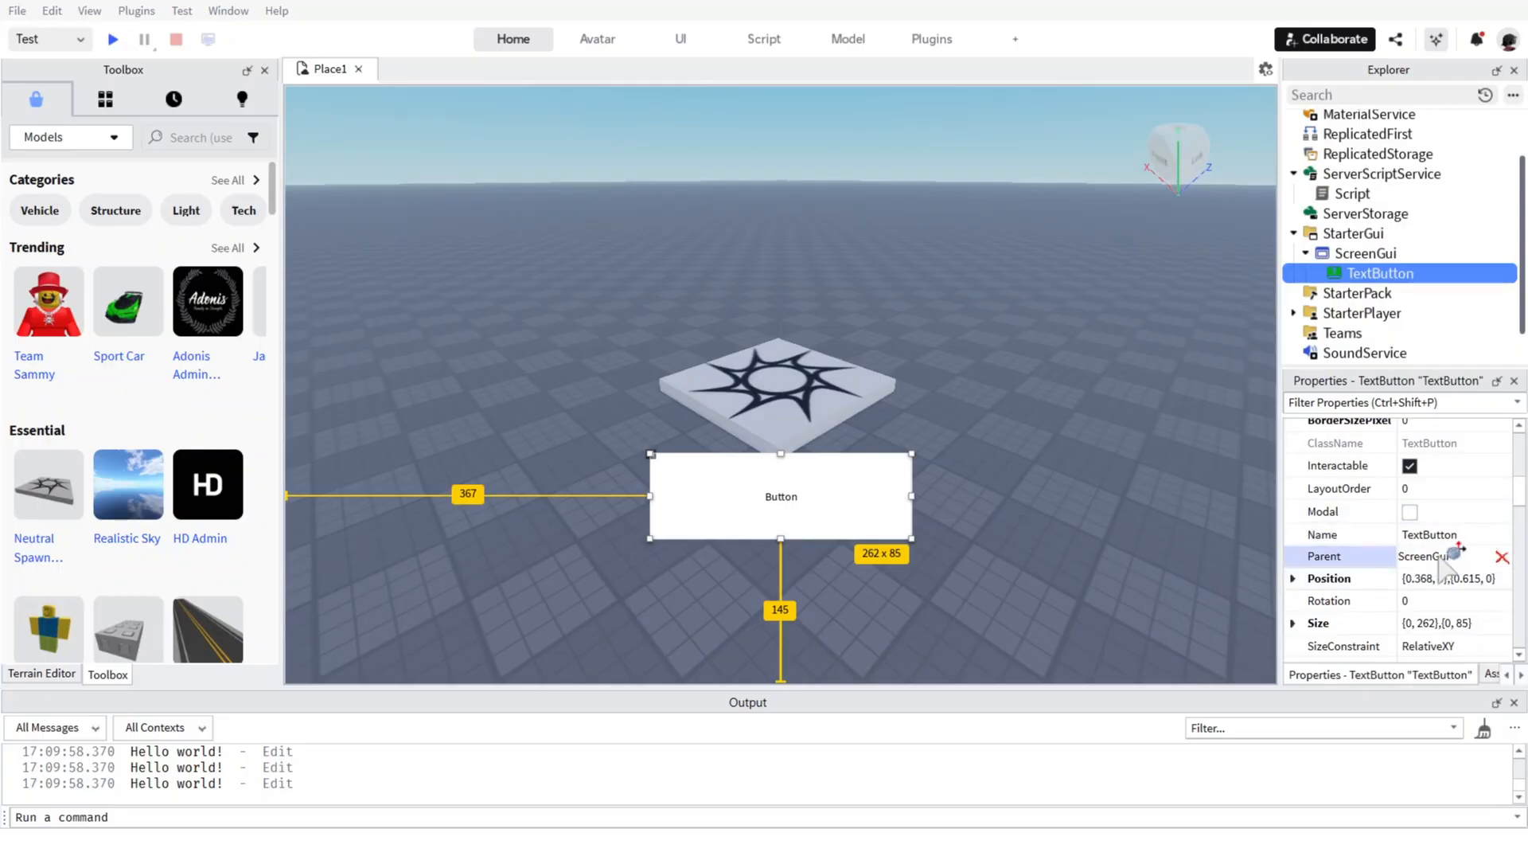
{"action": "left_click", "coordinate": [1326, 564]}
Set the text button's Style to RobloxRoundDefaultButton.
{"action": "scroll", "coordinate": [1397, 580], "scroll_direction": "down", "scroll_amount": 3}
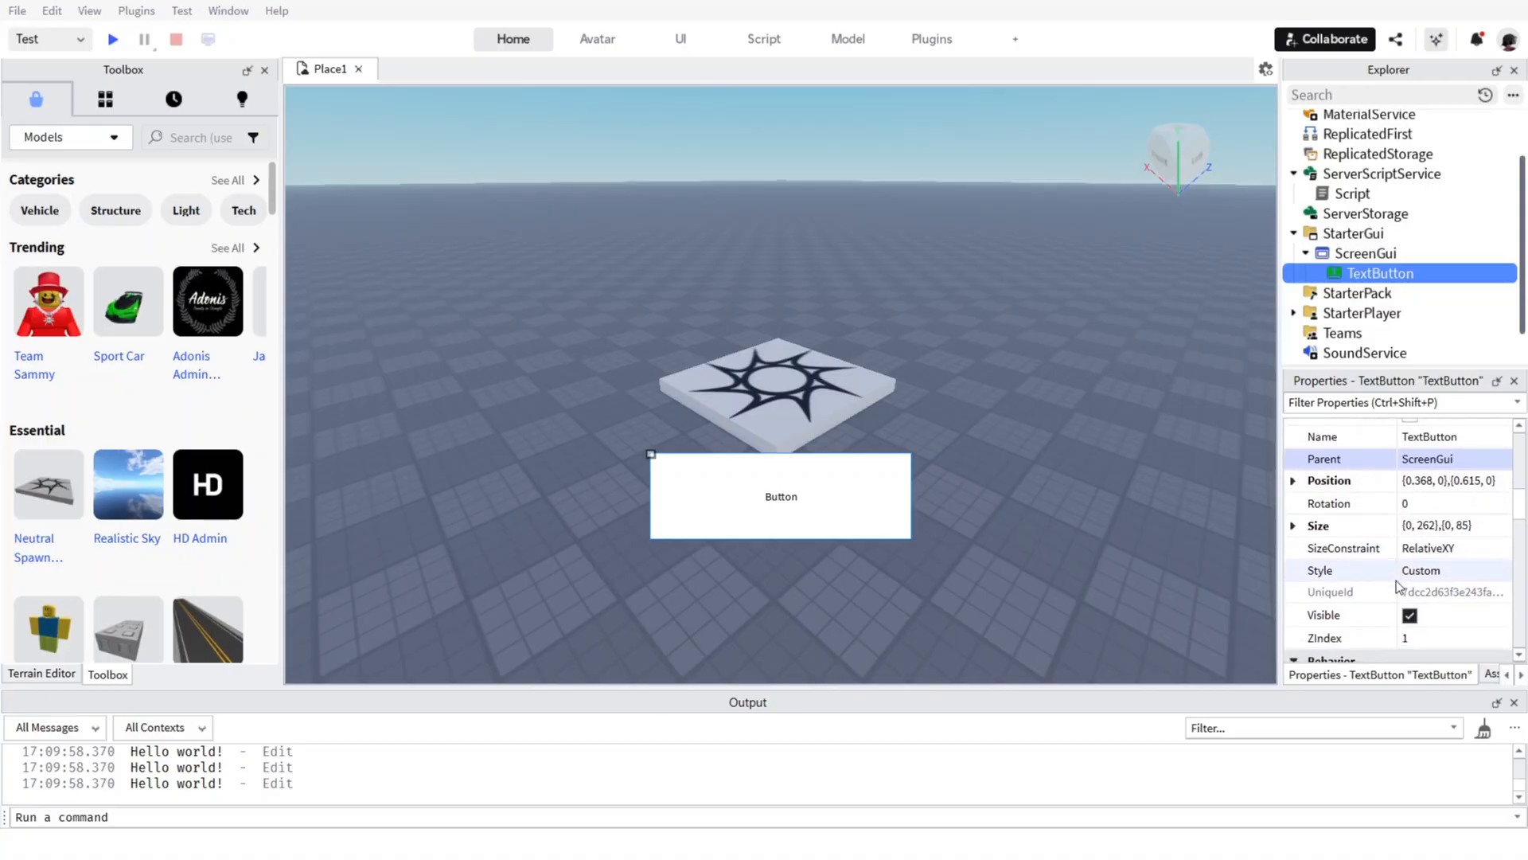
{"action": "left_click", "coordinate": [1436, 572]}
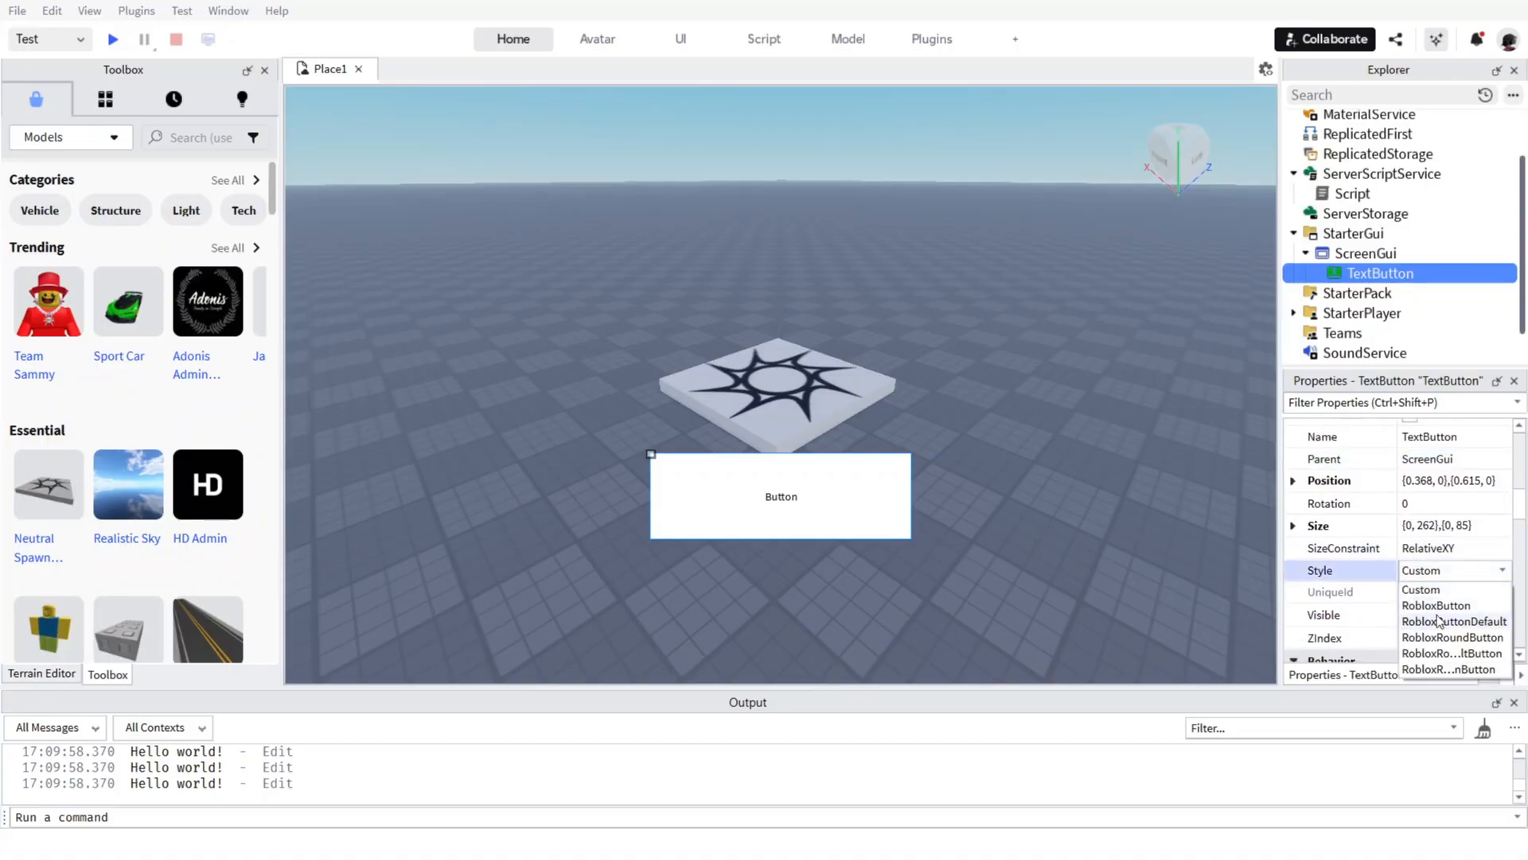
{"action": "left_click", "coordinate": [1437, 653]}
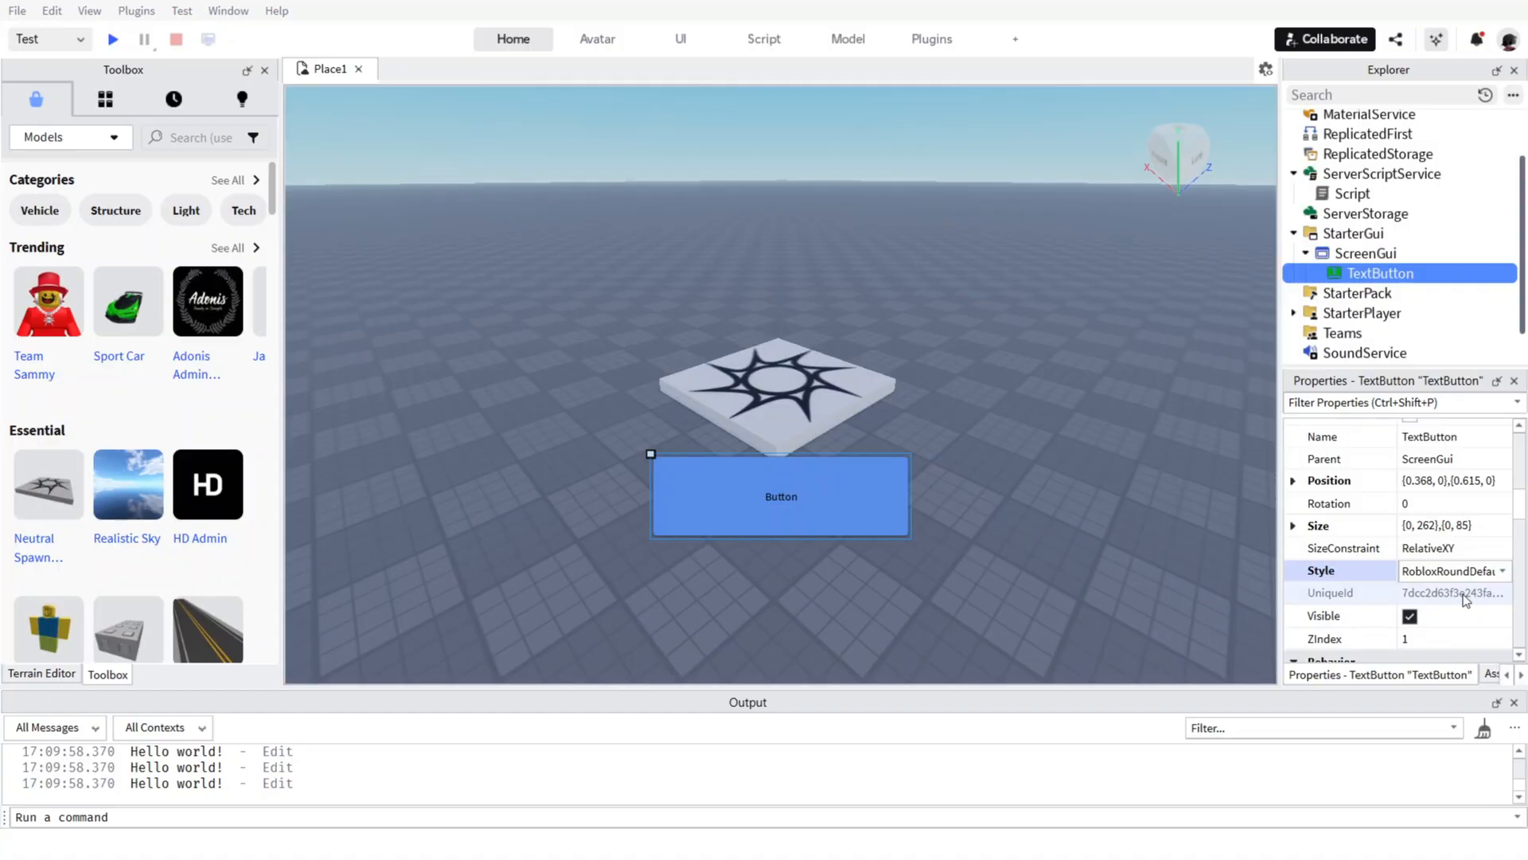
Reselect the text button and shrink it to about 238 x 56 pixels from its upper-left corner.
{"action": "left_click", "coordinate": [652, 452]}
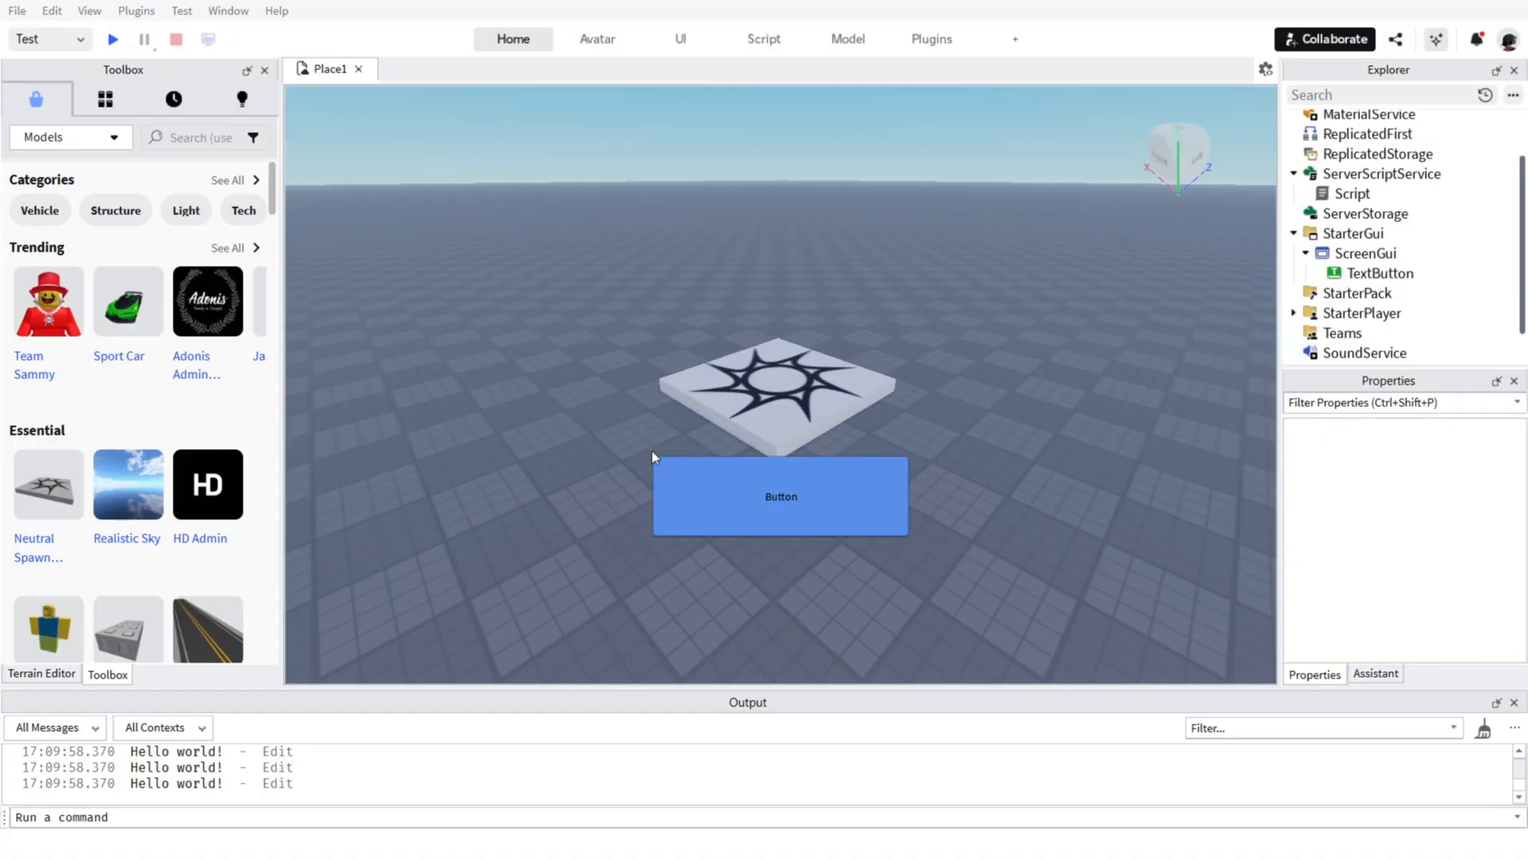
{"action": "left_click", "coordinate": [1364, 274]}
{"action": "left_click_drag", "start_coordinate": [648, 452], "coordinate": [675, 482]}
{"action": "scroll", "coordinate": [1399, 545], "scroll_direction": "down", "scroll_amount": 10}
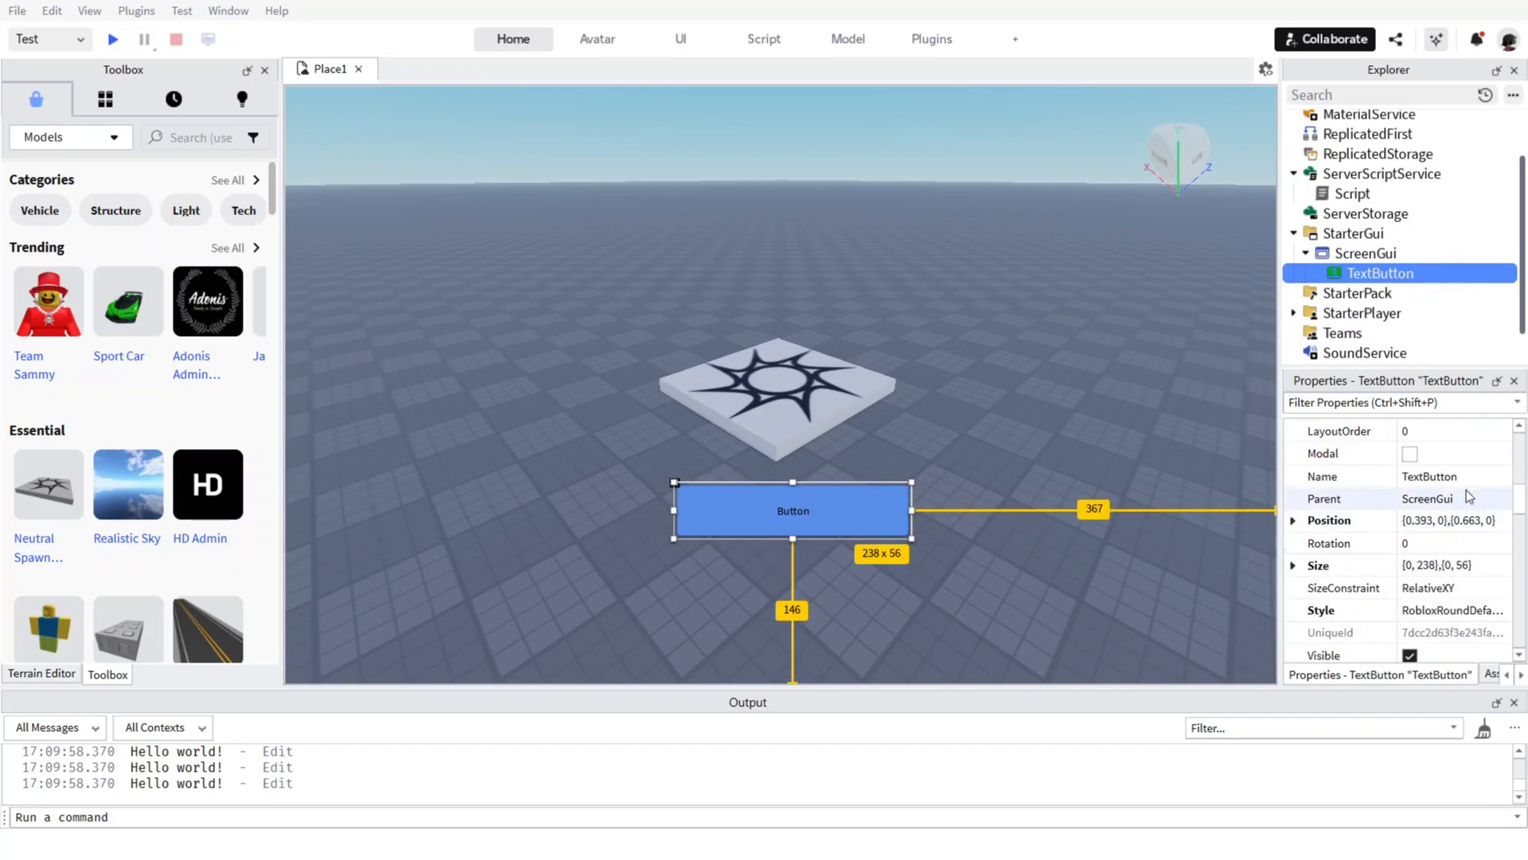
Change the text button's displayed Text to "Click Me!".
{"action": "scroll", "coordinate": [1466, 488], "scroll_direction": "down", "scroll_amount": 3}
{"action": "scroll", "coordinate": [1466, 489], "scroll_direction": "up", "scroll_amount": 4}
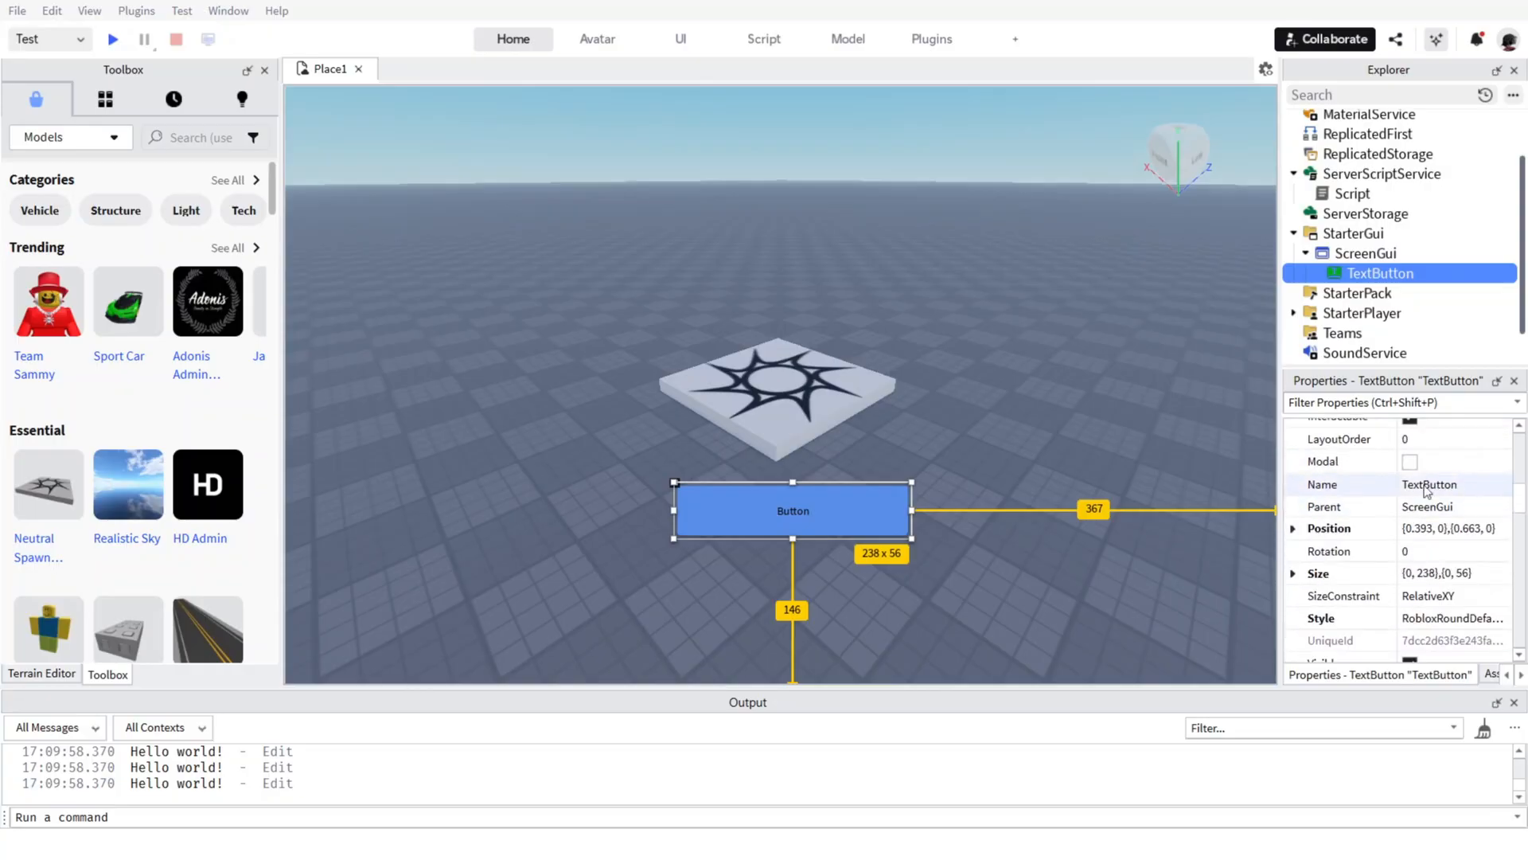
{"action": "scroll", "coordinate": [1322, 549], "scroll_direction": "down", "scroll_amount": 3}
{"action": "scroll", "coordinate": [1322, 537], "scroll_direction": "down", "scroll_amount": 5}
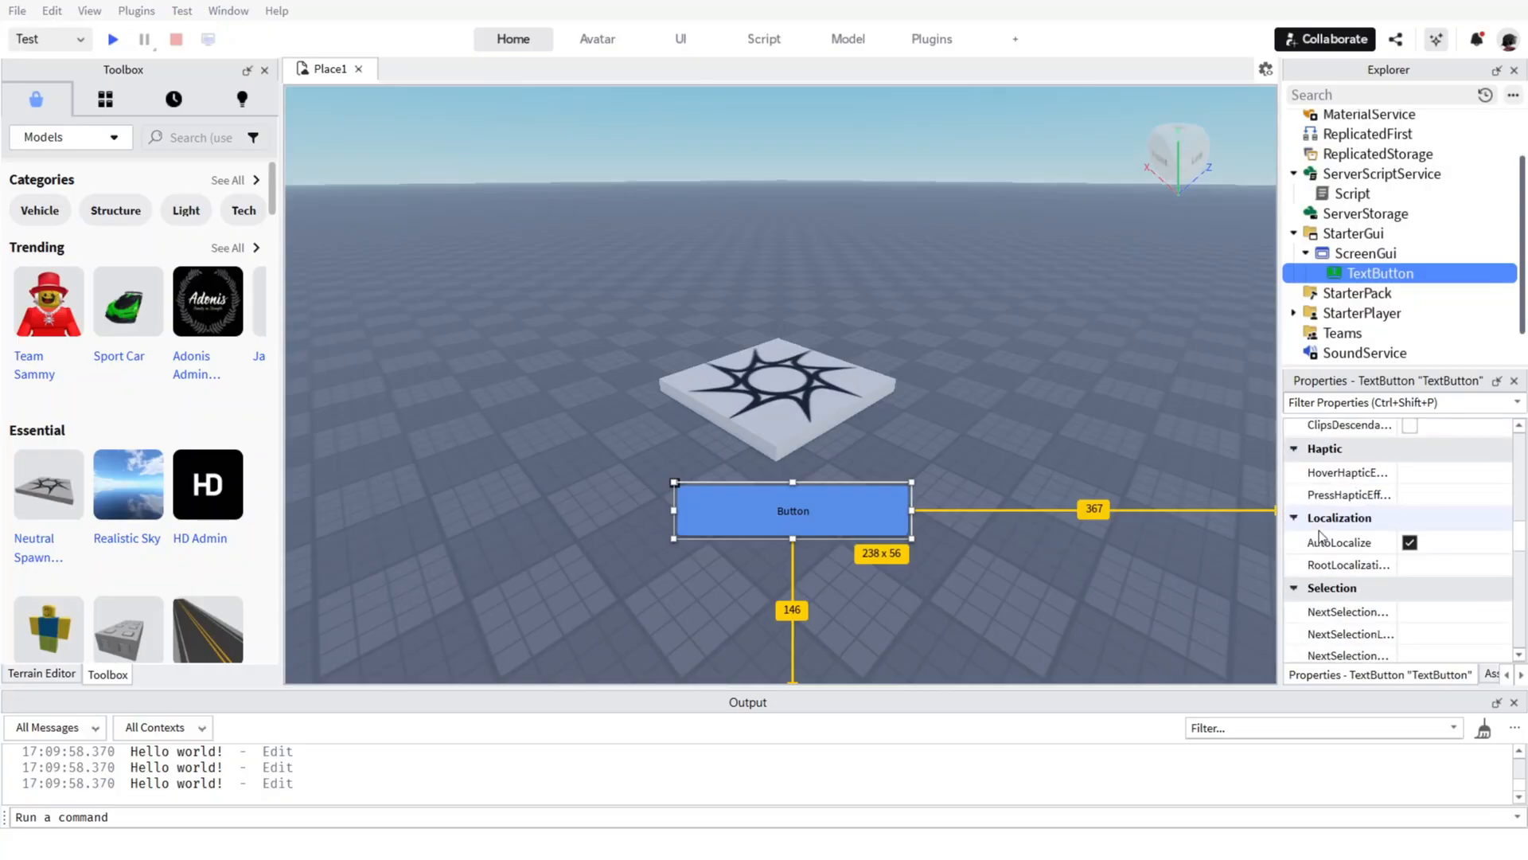
{"action": "scroll", "coordinate": [1364, 509], "scroll_direction": "down", "scroll_amount": 1}
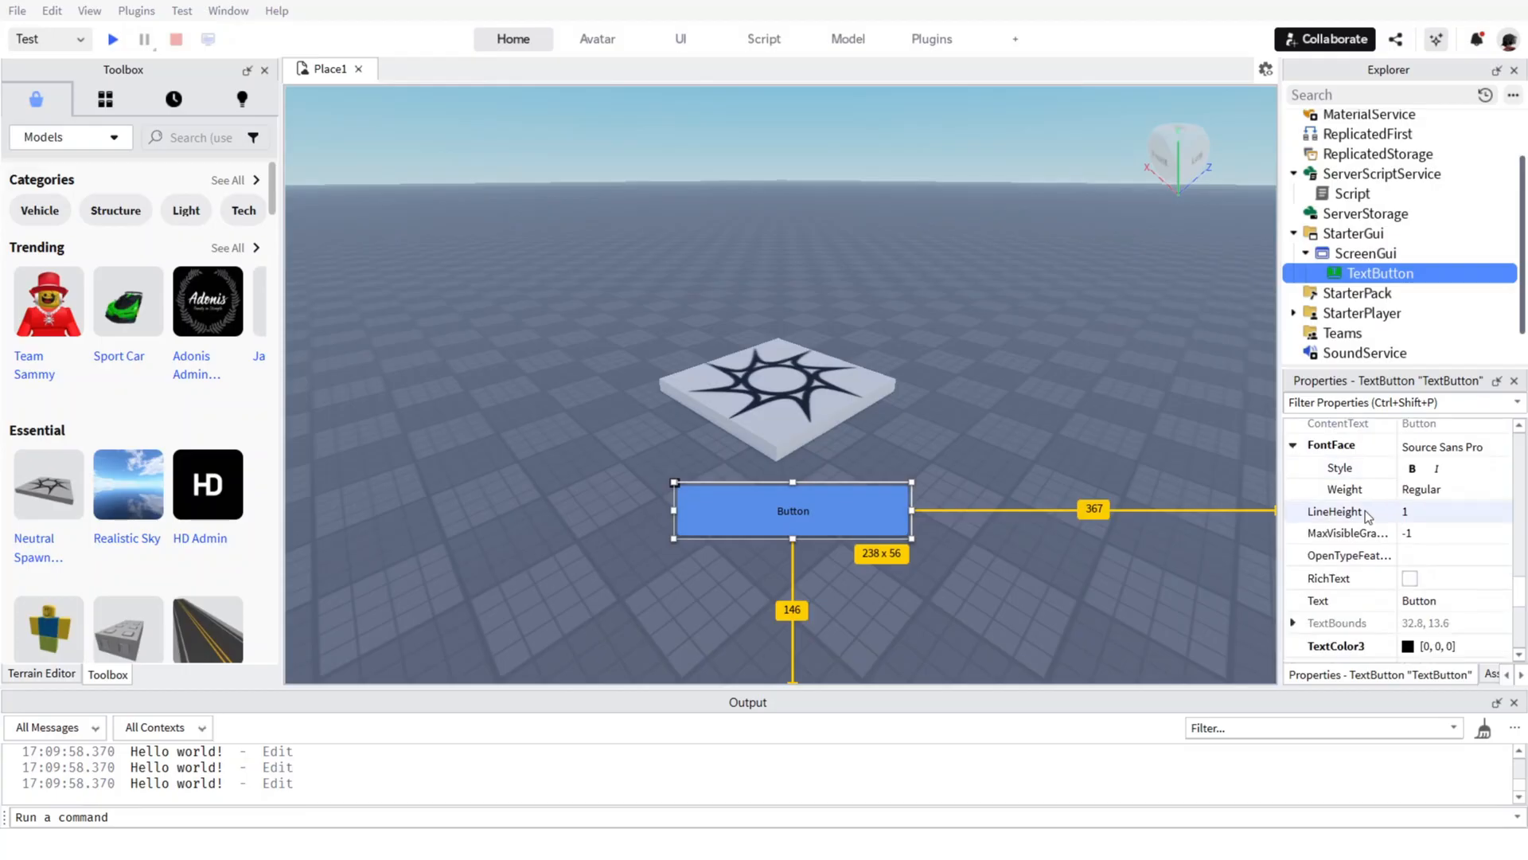
{"action": "left_click", "coordinate": [1429, 601]}
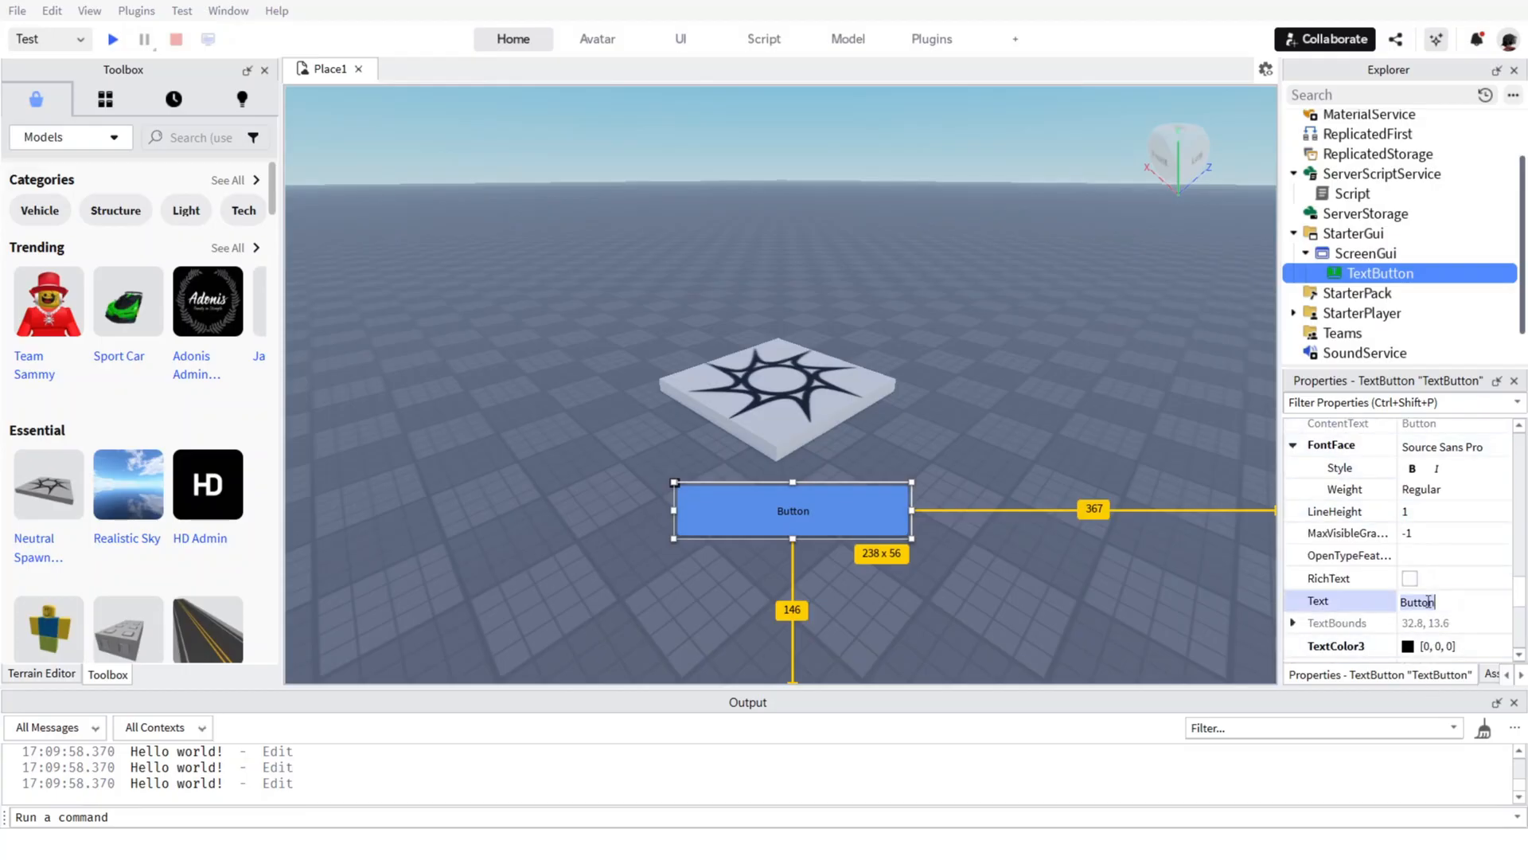
{"action": "type", "text": "Click Me!"}
{"action": "left_click", "coordinate": [1352, 604]}
Set the text button's FontFace to Luckiest Guy.
{"action": "scroll", "coordinate": [1353, 549], "scroll_direction": "up", "scroll_amount": 3}
{"action": "scroll", "coordinate": [1354, 490], "scroll_direction": "down", "scroll_amount": 5}
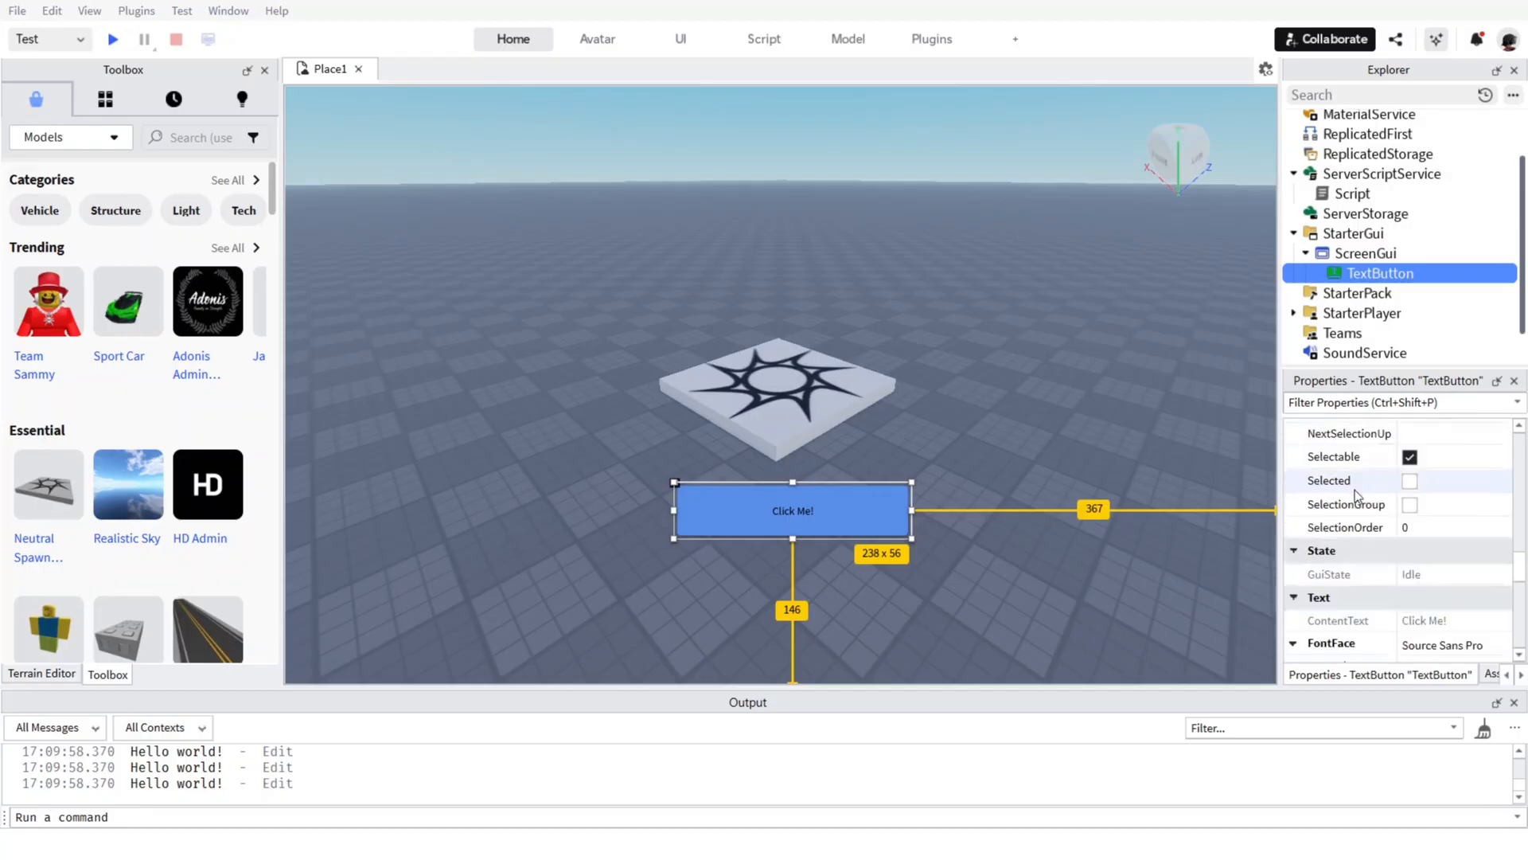
{"action": "scroll", "coordinate": [1354, 489], "scroll_direction": "down", "scroll_amount": 1}
{"action": "scroll", "coordinate": [1355, 489], "scroll_direction": "down", "scroll_amount": 1}
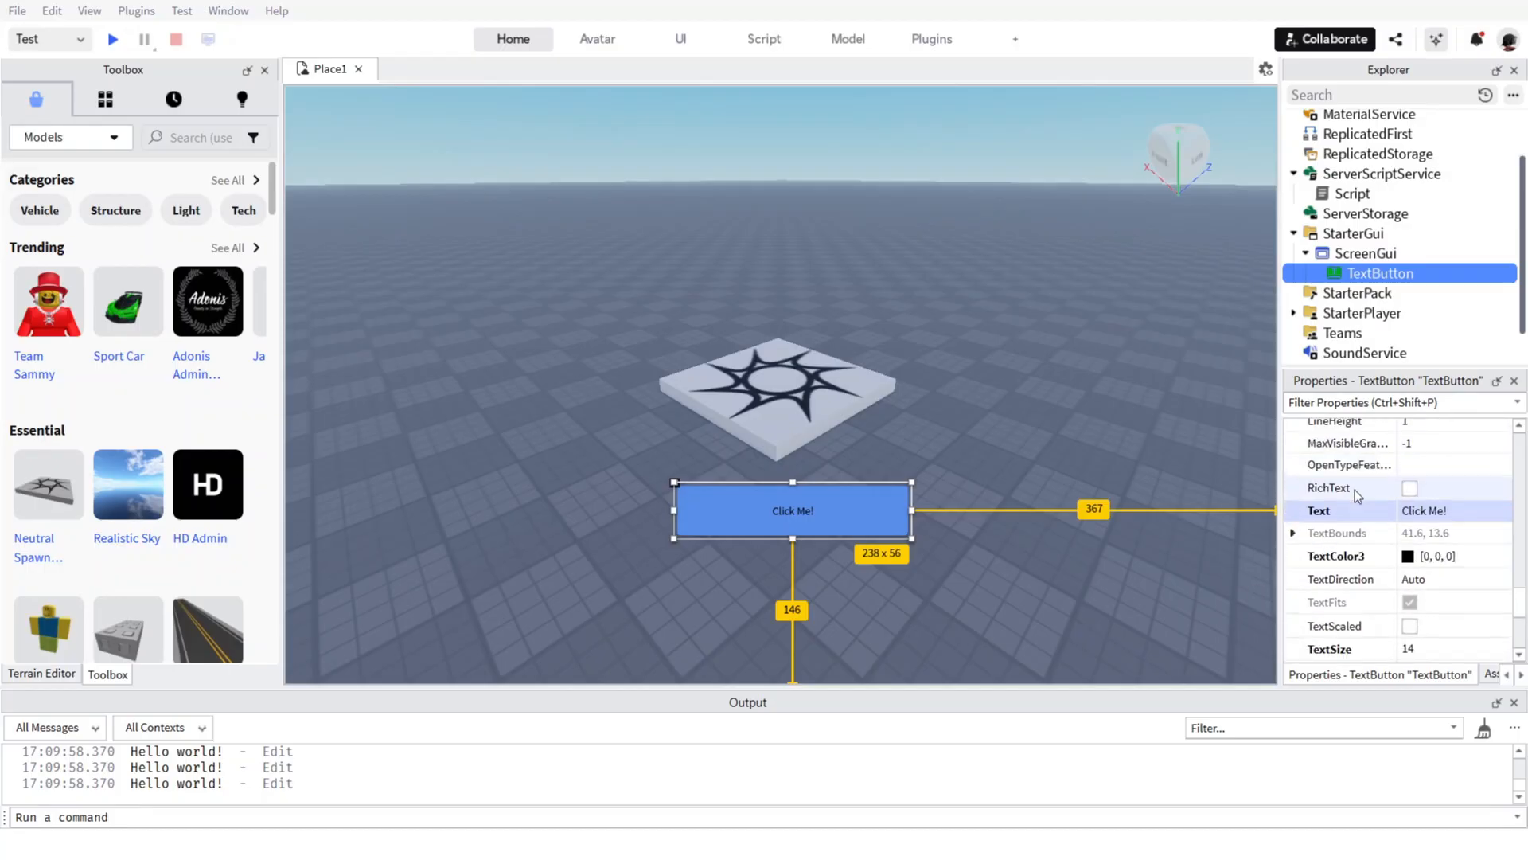
{"action": "scroll", "coordinate": [1436, 610], "scroll_direction": "down", "scroll_amount": 5}
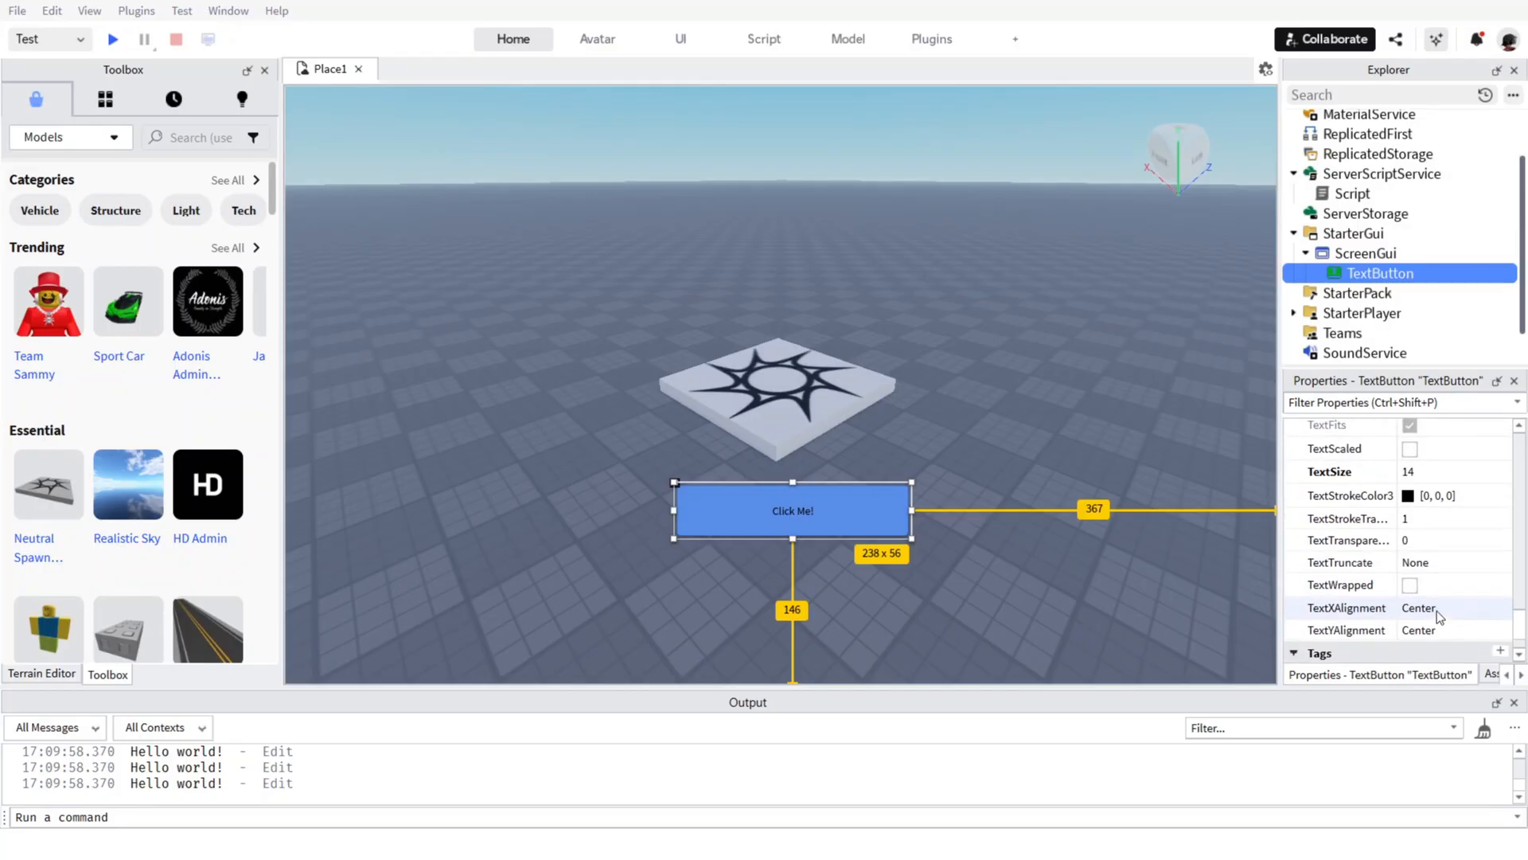
{"action": "scroll", "coordinate": [1436, 610], "scroll_direction": "up", "scroll_amount": 5}
{"action": "scroll", "coordinate": [1436, 609], "scroll_direction": "up", "scroll_amount": 1}
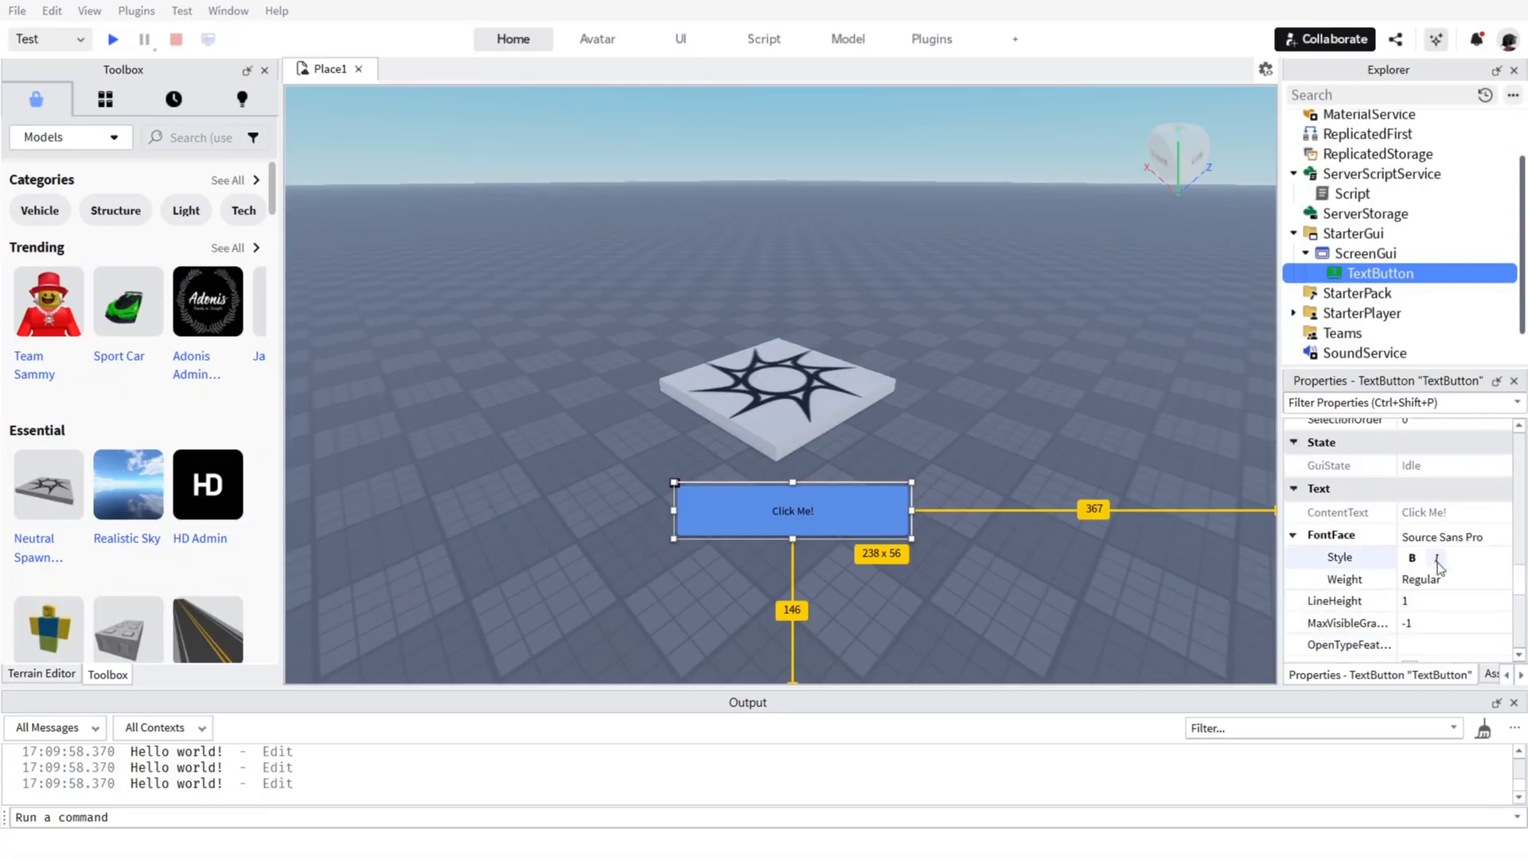
{"action": "left_click", "coordinate": [1445, 536]}
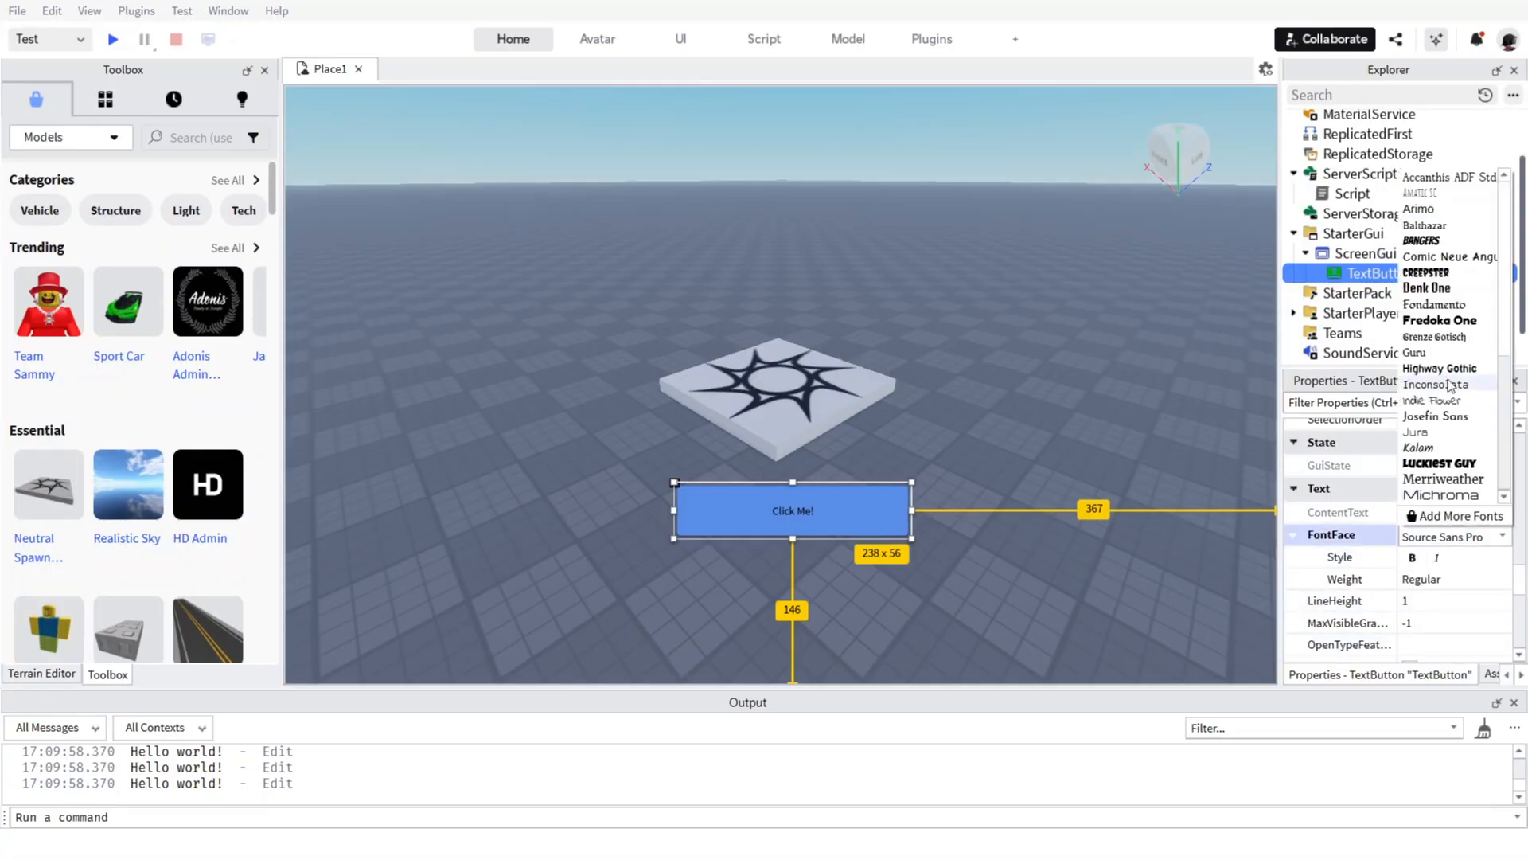
{"action": "left_click", "coordinate": [1437, 463]}
Increase the button's TextSize to 36.
{"action": "scroll", "coordinate": [1403, 572], "scroll_direction": "down", "scroll_amount": 1}
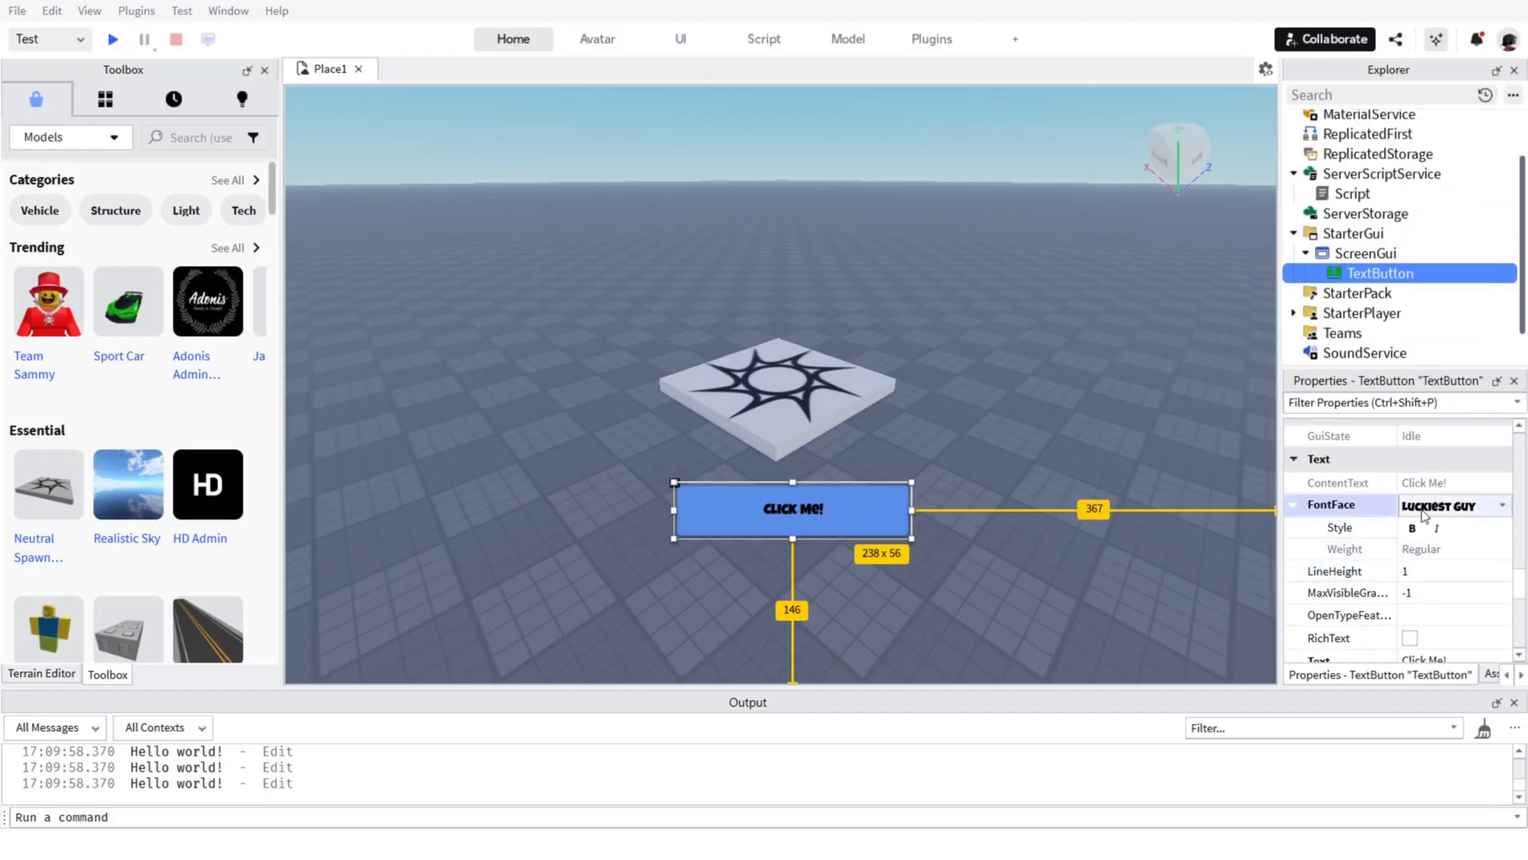
{"action": "scroll", "coordinate": [1411, 557], "scroll_direction": "down", "scroll_amount": 2}
{"action": "scroll", "coordinate": [1458, 578], "scroll_direction": "down", "scroll_amount": 6}
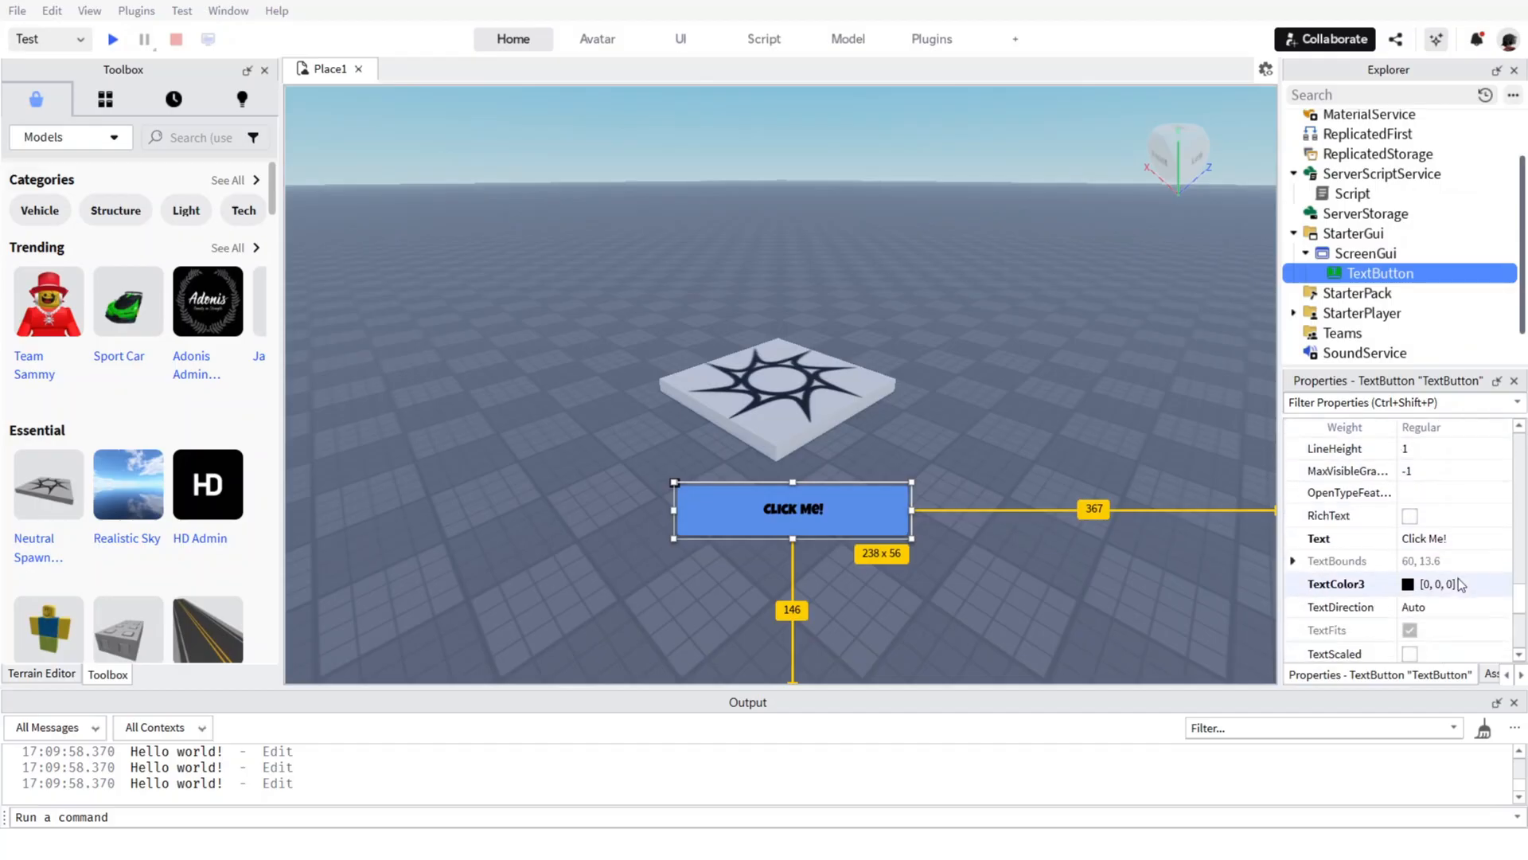
{"action": "left_click", "coordinate": [1442, 570]}
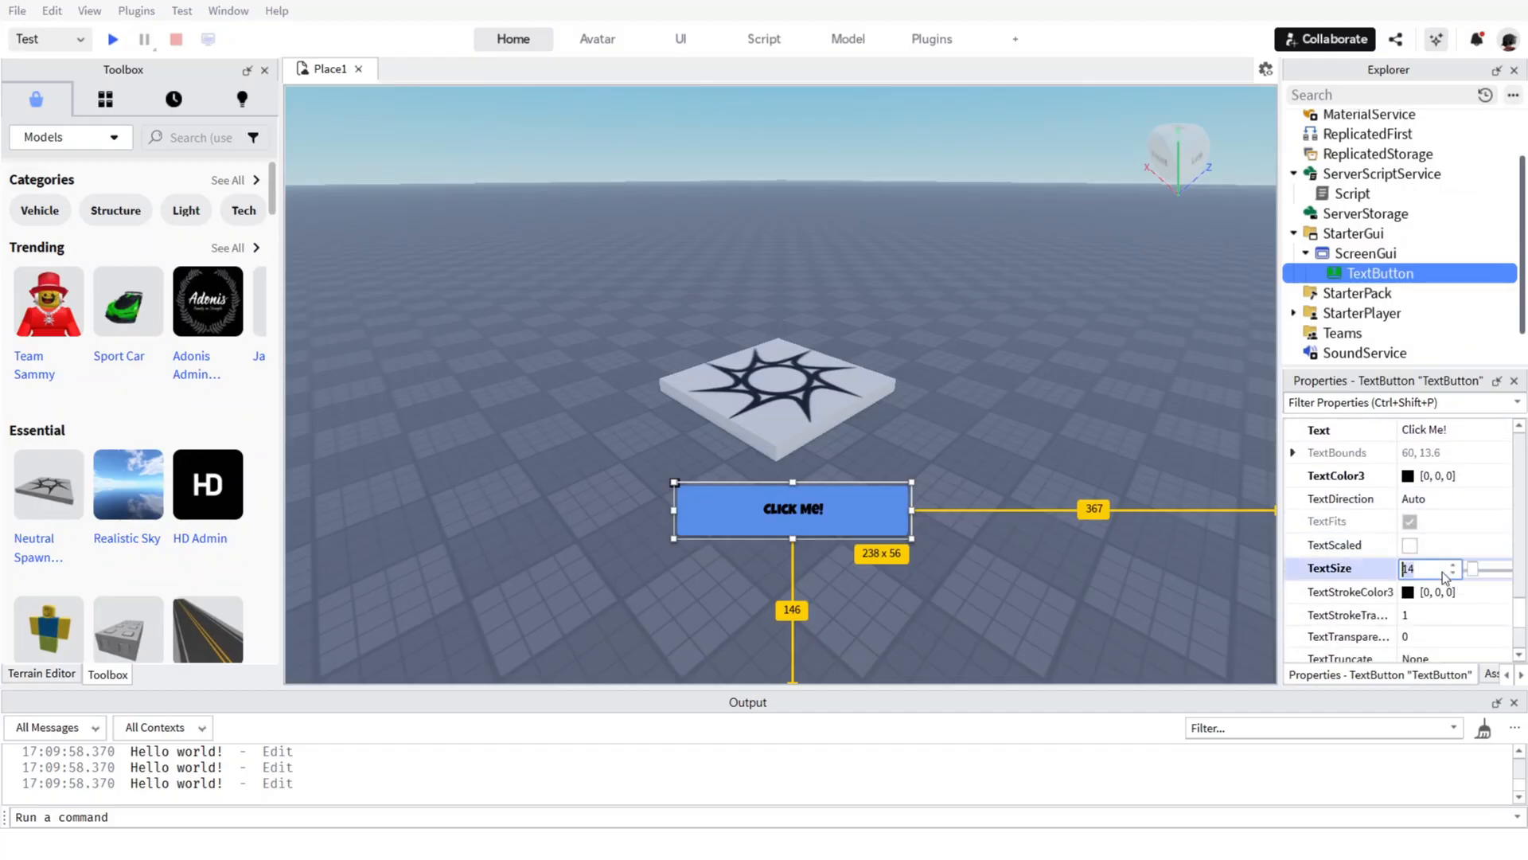
{"action": "left_click", "coordinate": [1455, 572]}
{"action": "left_click", "coordinate": [1455, 567]}
{"action": "left_click", "coordinate": [1455, 566]}
{"action": "mouse_move", "coordinate": [1472, 569]}
{"action": "left_mouse_down"}
{"action": "mouse_move", "coordinate": [1495, 569]}
{"action": "mouse_move", "coordinate": [1480, 567]}
{"action": "left_mouse_up"}
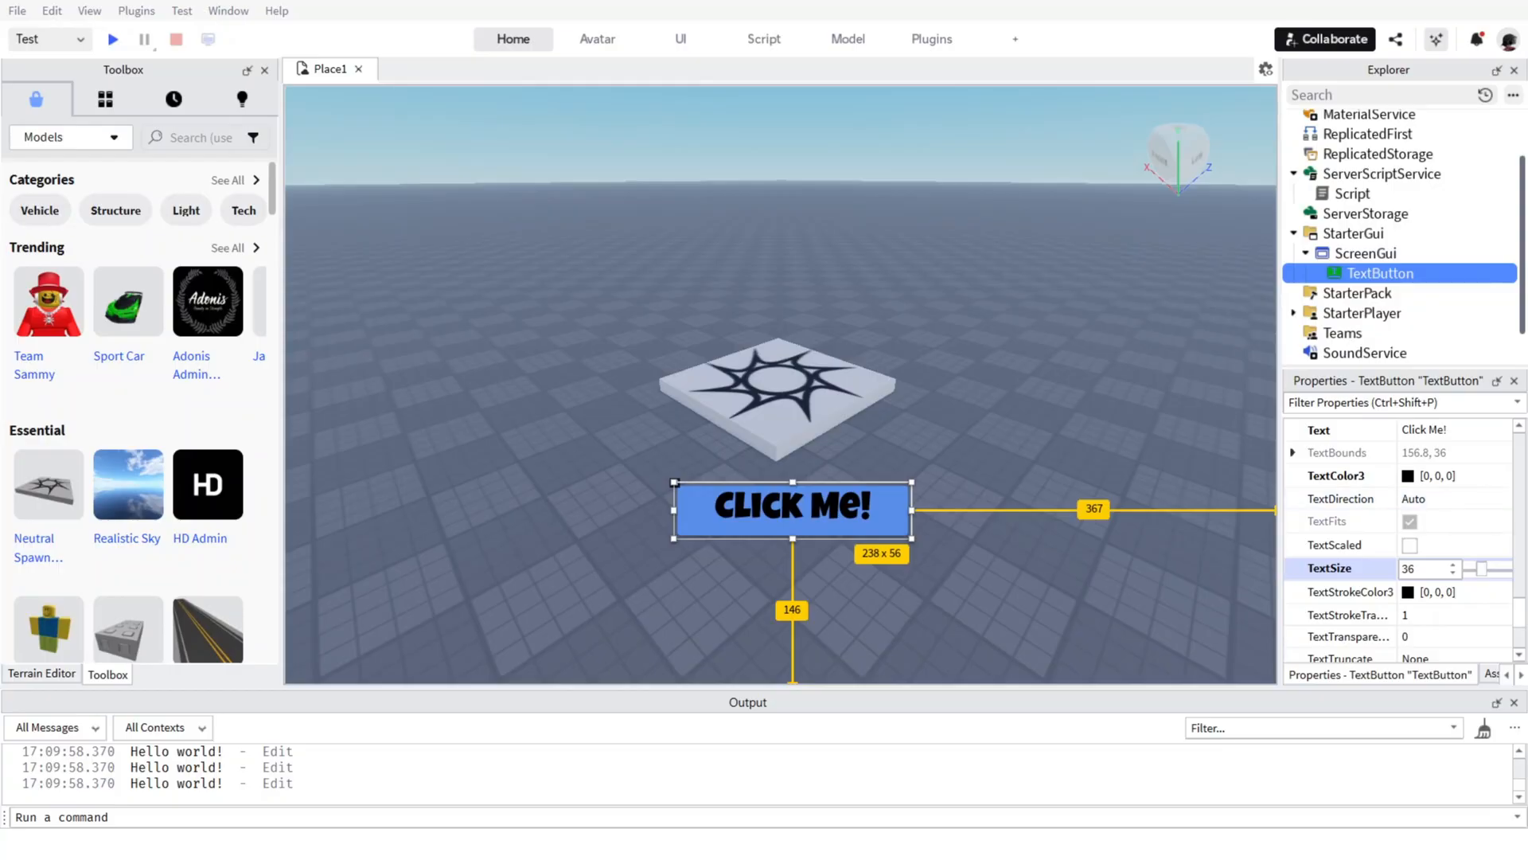
Reduce the button's TextSize to 26.
{"action": "scroll", "coordinate": [1367, 438], "scroll_direction": "down", "scroll_amount": 5}
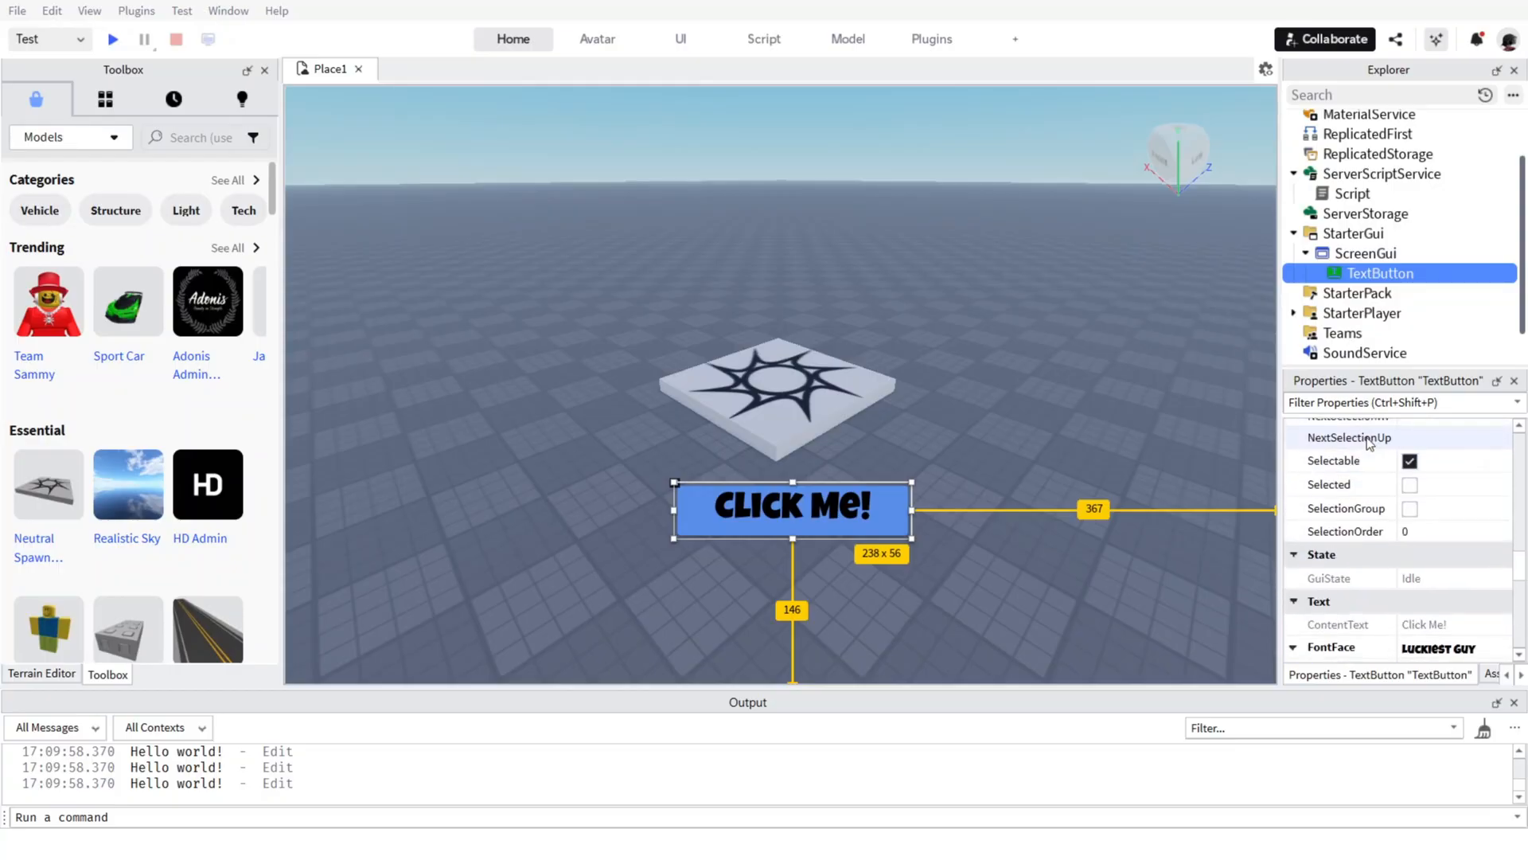
{"action": "scroll", "coordinate": [1368, 437], "scroll_direction": "up", "scroll_amount": 7}
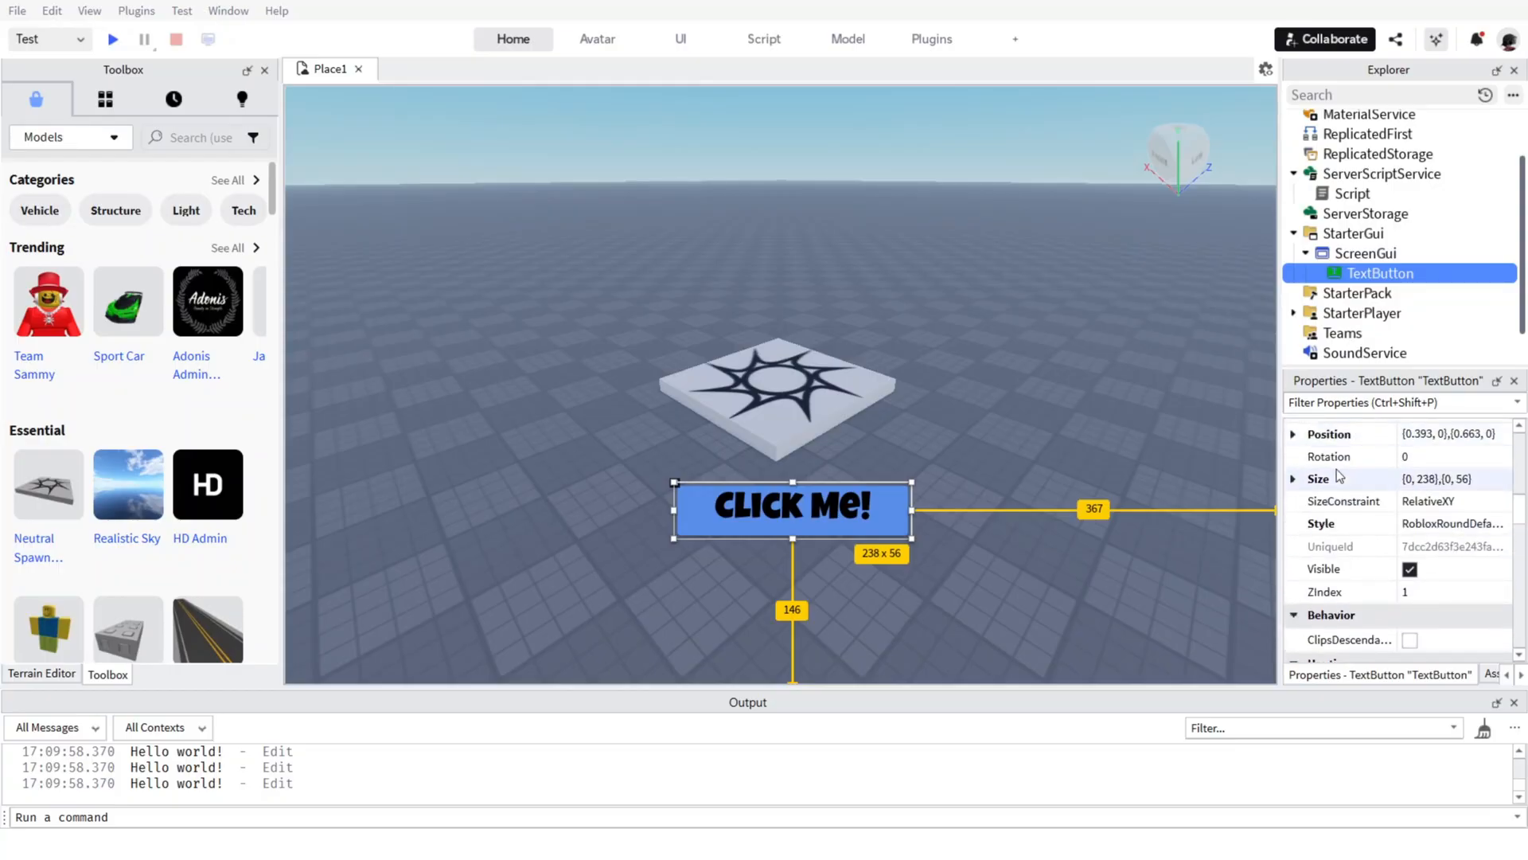
{"action": "scroll", "coordinate": [1335, 470], "scroll_direction": "down", "scroll_amount": 9}
{"action": "scroll", "coordinate": [1336, 470], "scroll_direction": "down", "scroll_amount": 6}
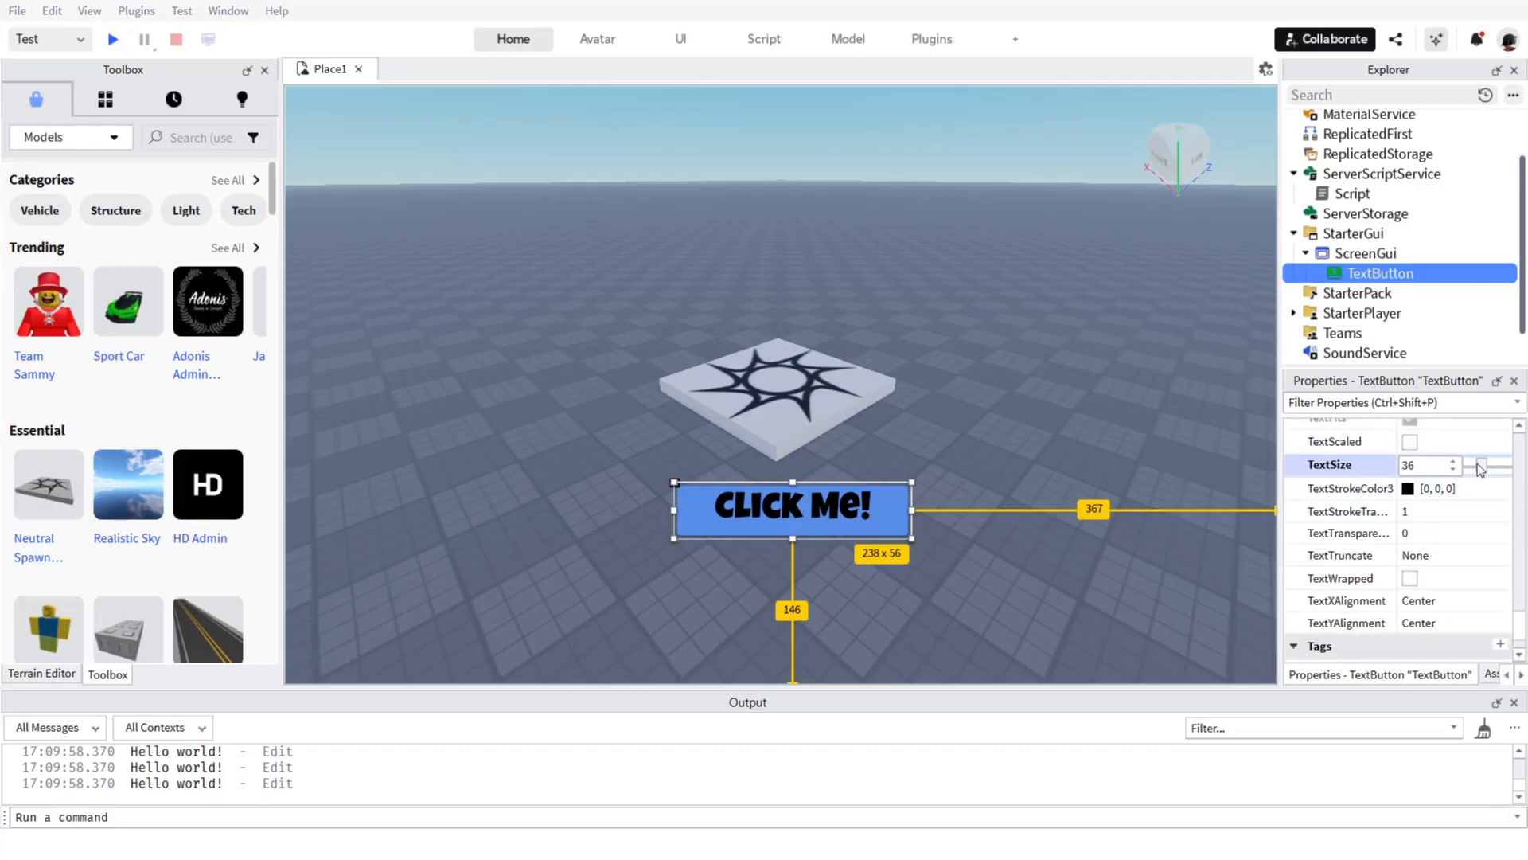
{"action": "left_click_drag", "start_coordinate": [1483, 463], "coordinate": [1477, 465]}
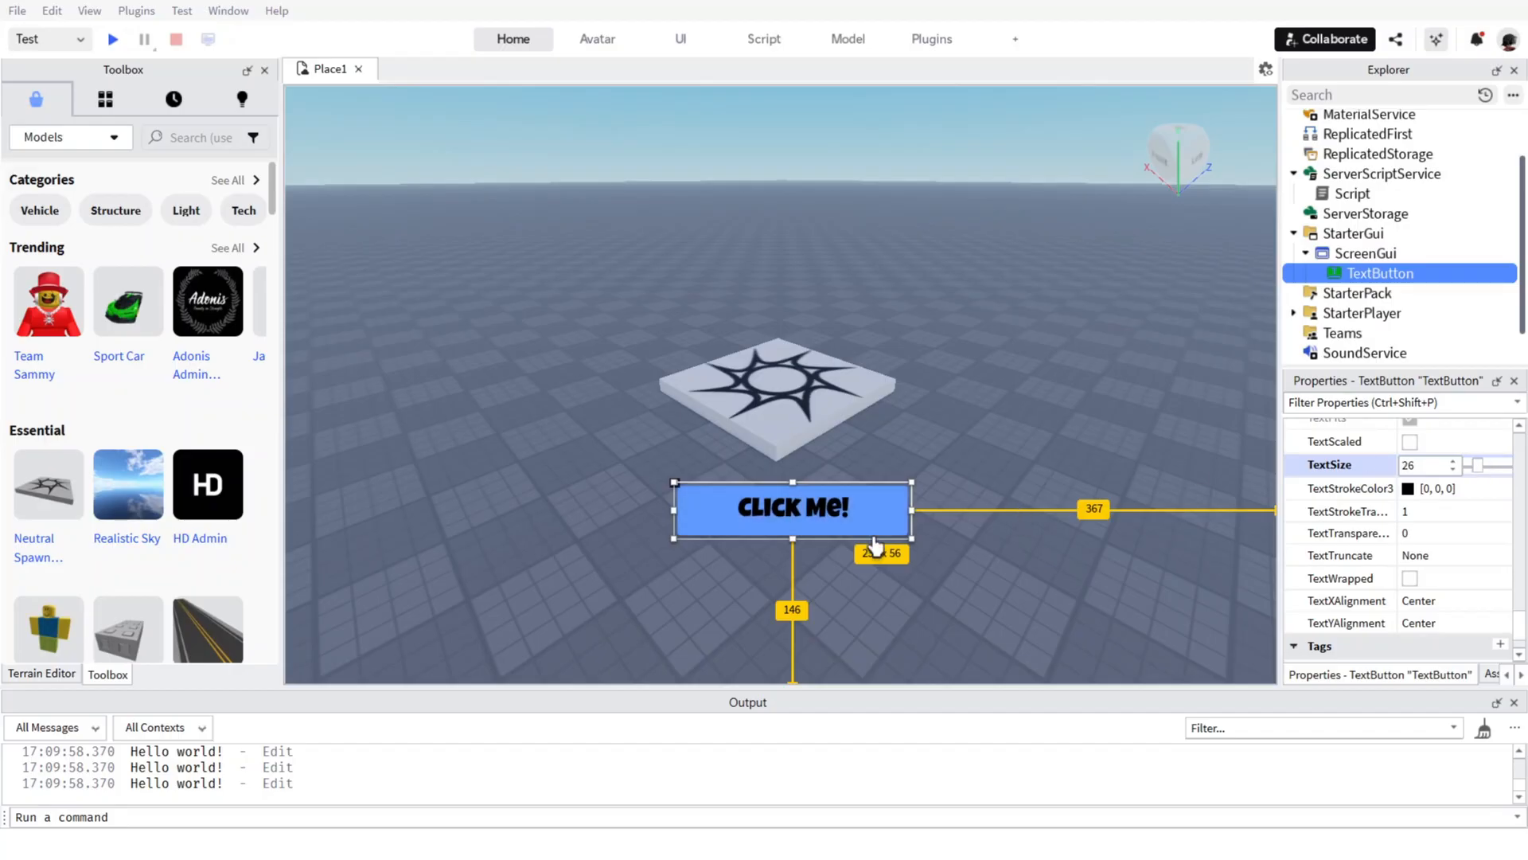
Stretch the text button's lower edge downward so it is about 238 x 65 pixels, keeping TextSize at 26.
{"action": "left_click_drag", "start_coordinate": [792, 539], "coordinate": [791, 557]}
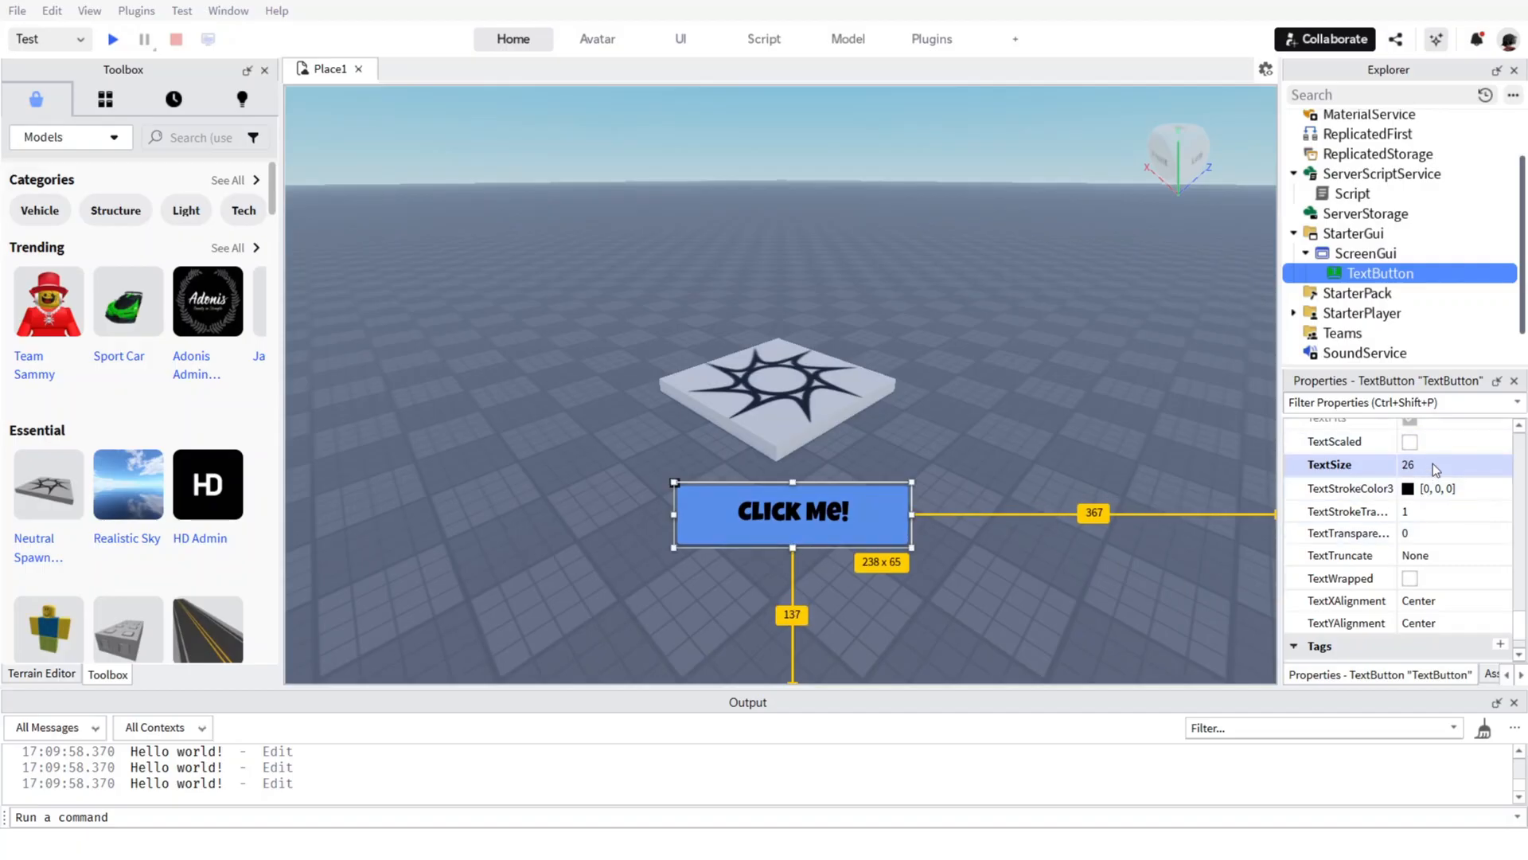
{"action": "left_click", "coordinate": [1483, 464]}
{"action": "left_click", "coordinate": [1452, 463]}
Set the button's TextStrokeColor3 to the dark blue basic color [0, 0, 127].
{"action": "left_click", "coordinate": [1408, 490]}
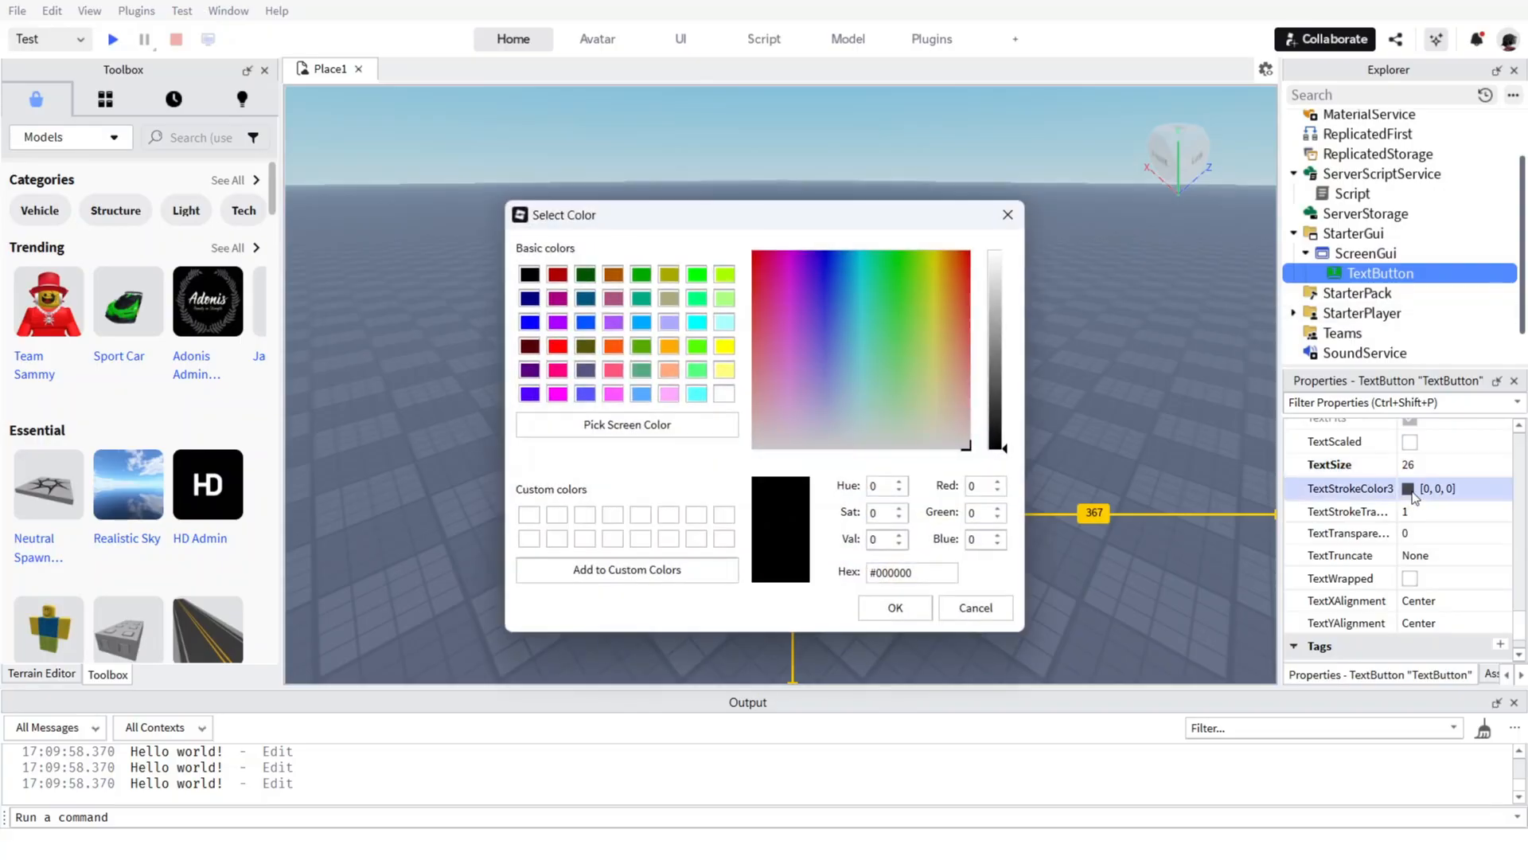
{"action": "left_click", "coordinate": [1006, 215]}
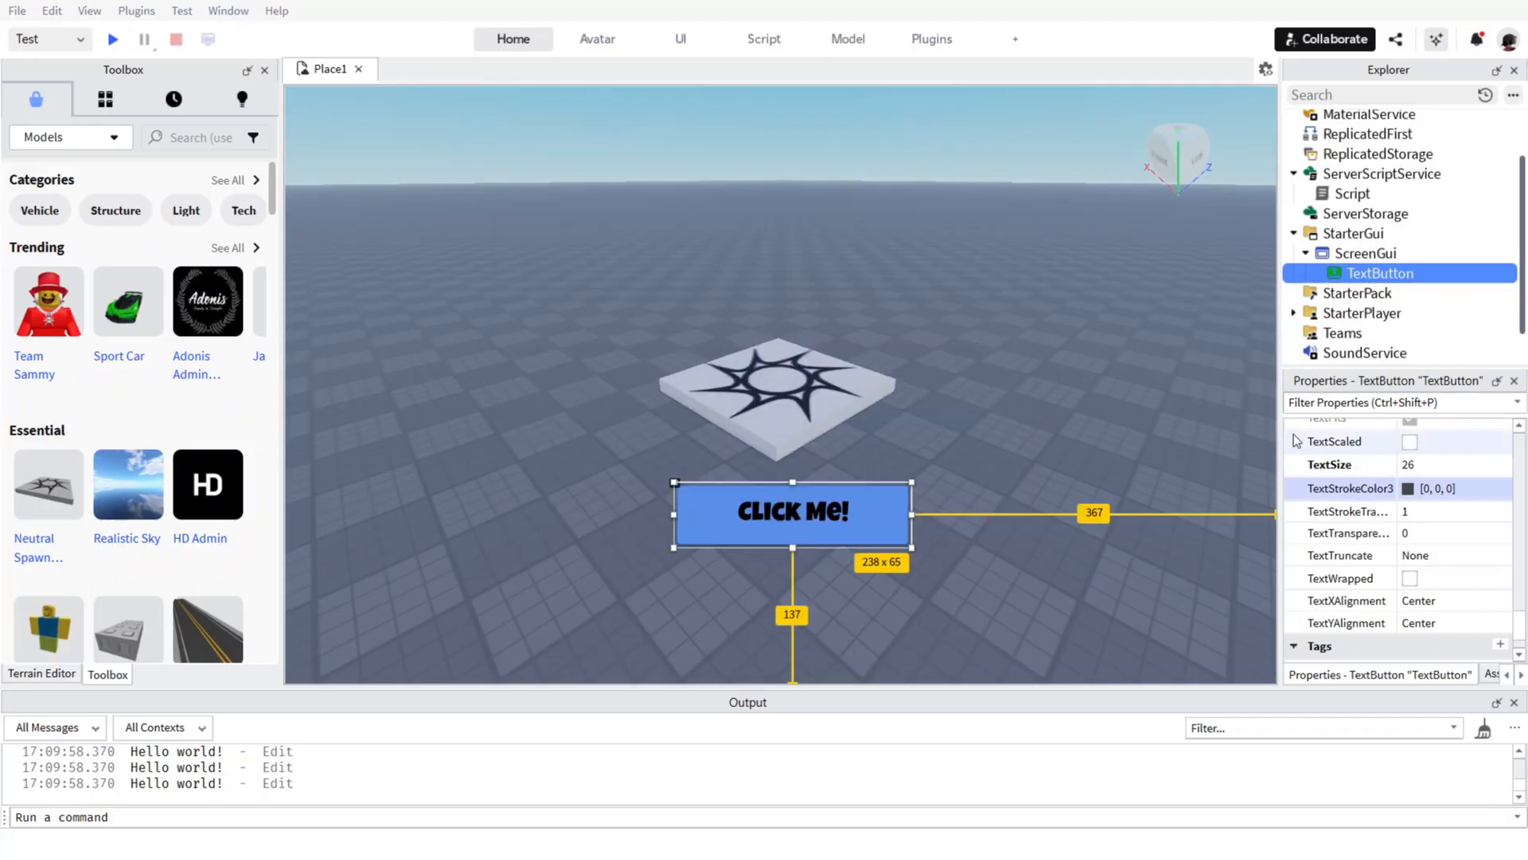
{"action": "left_click", "coordinate": [1413, 487]}
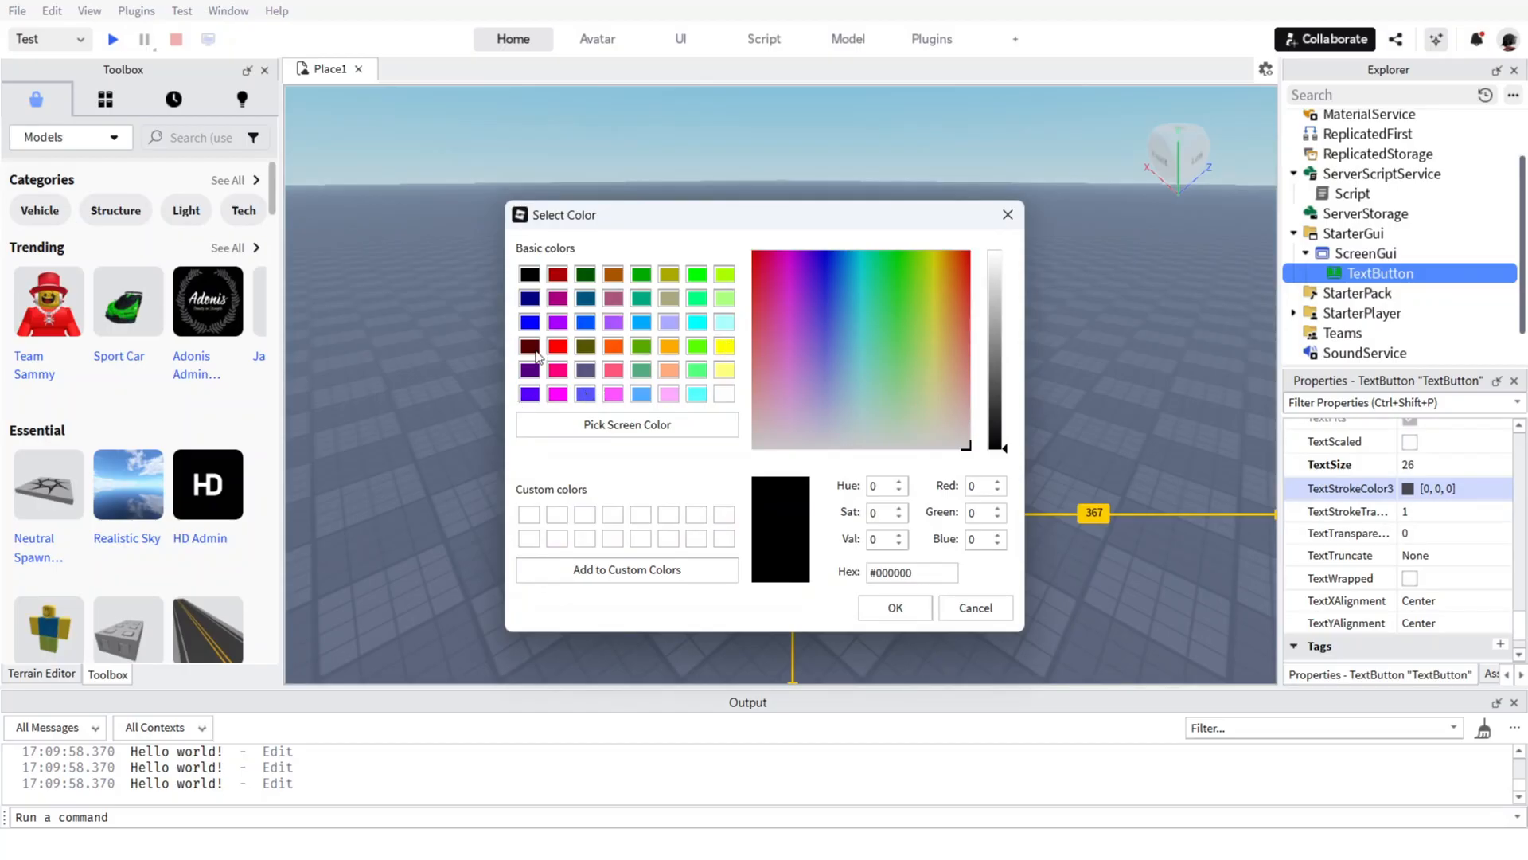
{"action": "left_click", "coordinate": [530, 299]}
{"action": "left_click", "coordinate": [894, 607]}
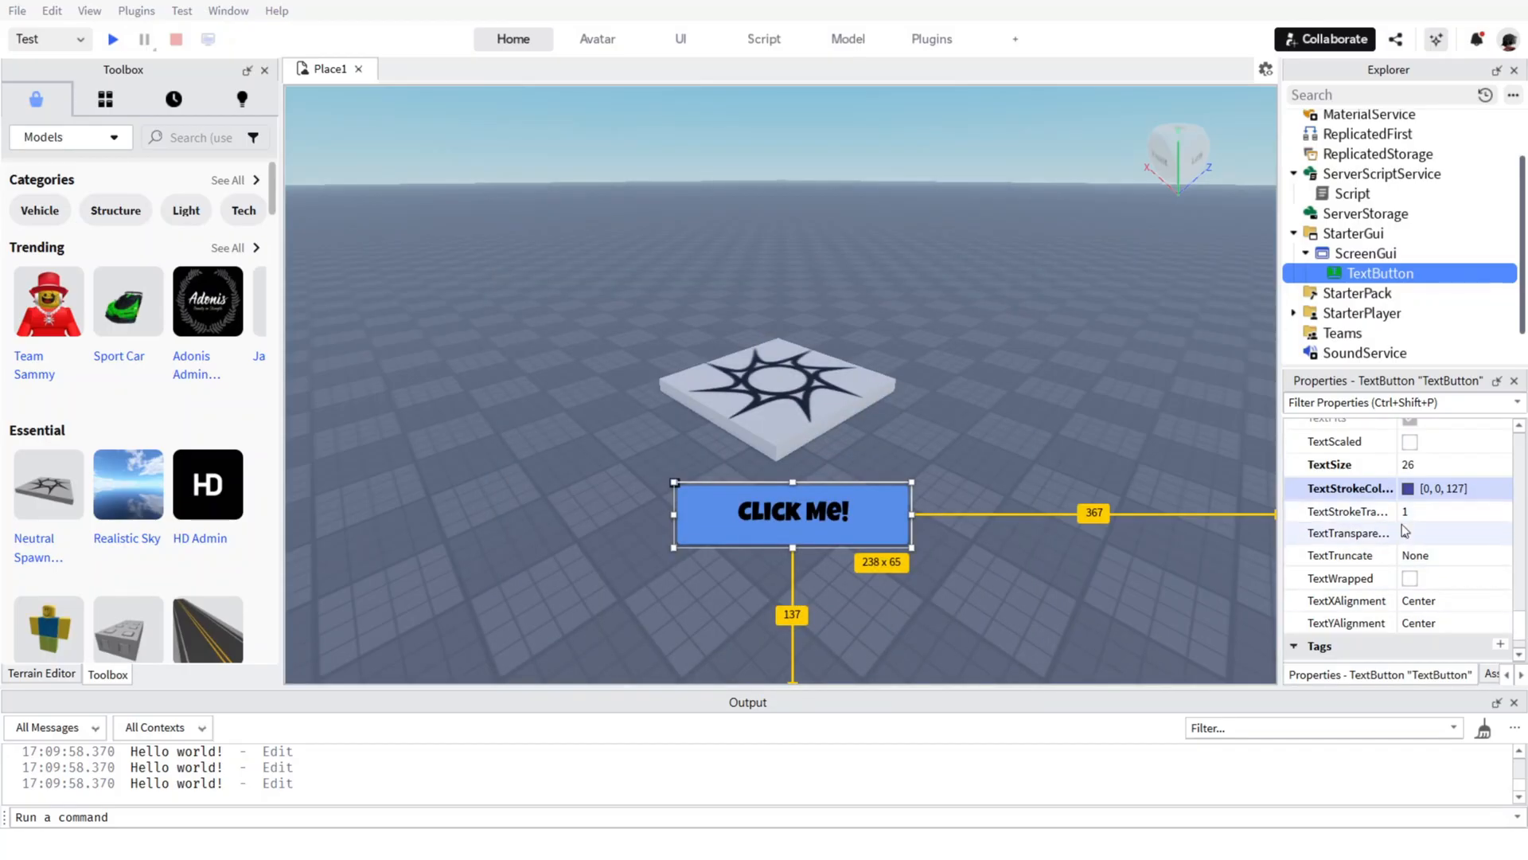
Lower the button's text stroke transparency to 0.
{"action": "left_click", "coordinate": [1425, 511]}
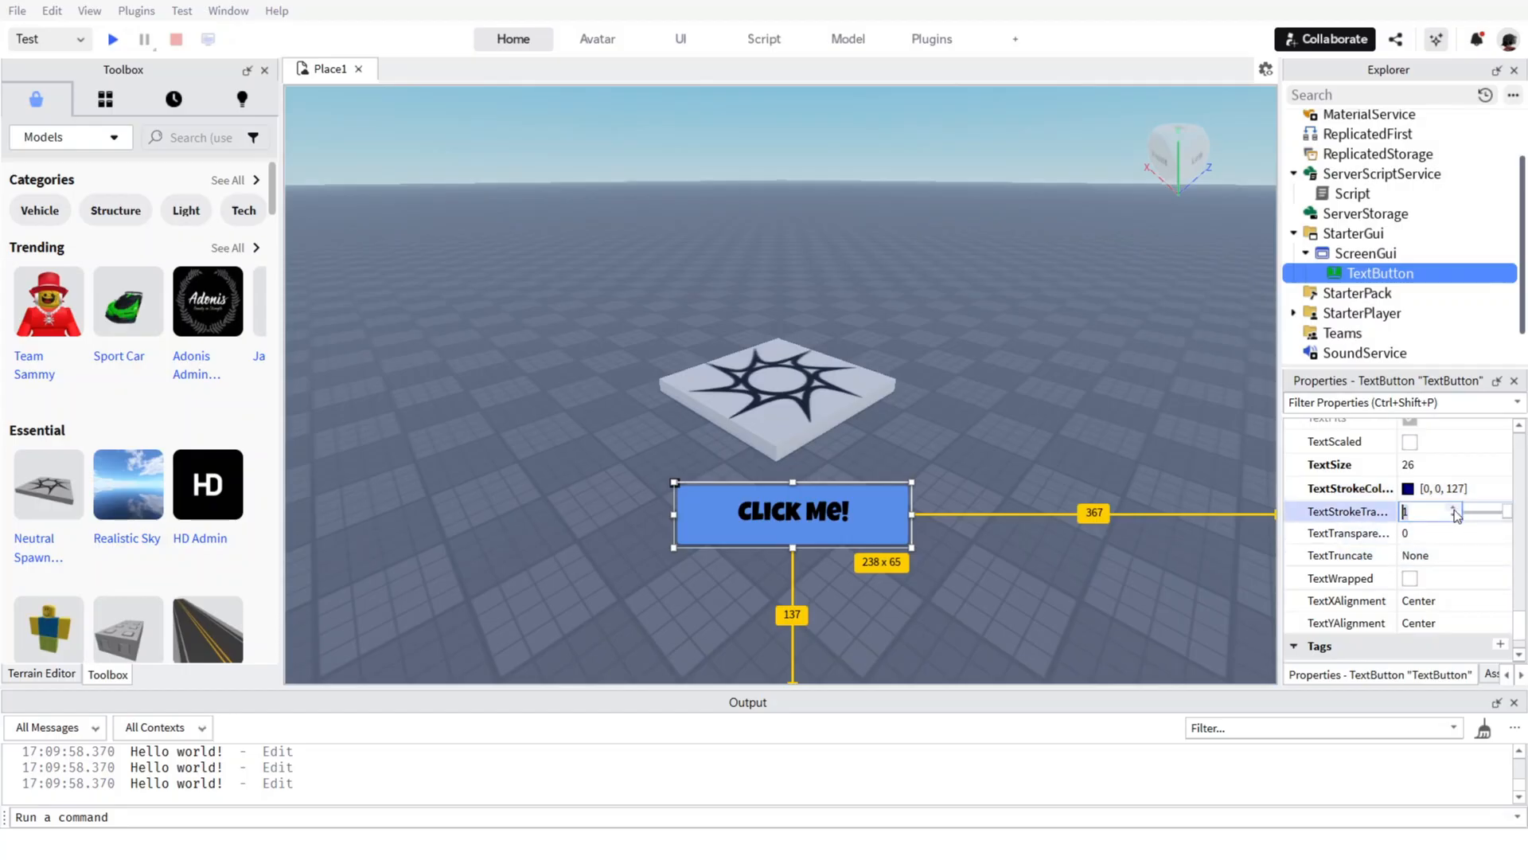
{"action": "left_click", "coordinate": [1455, 510]}
{"action": "left_click", "coordinate": [1454, 518]}
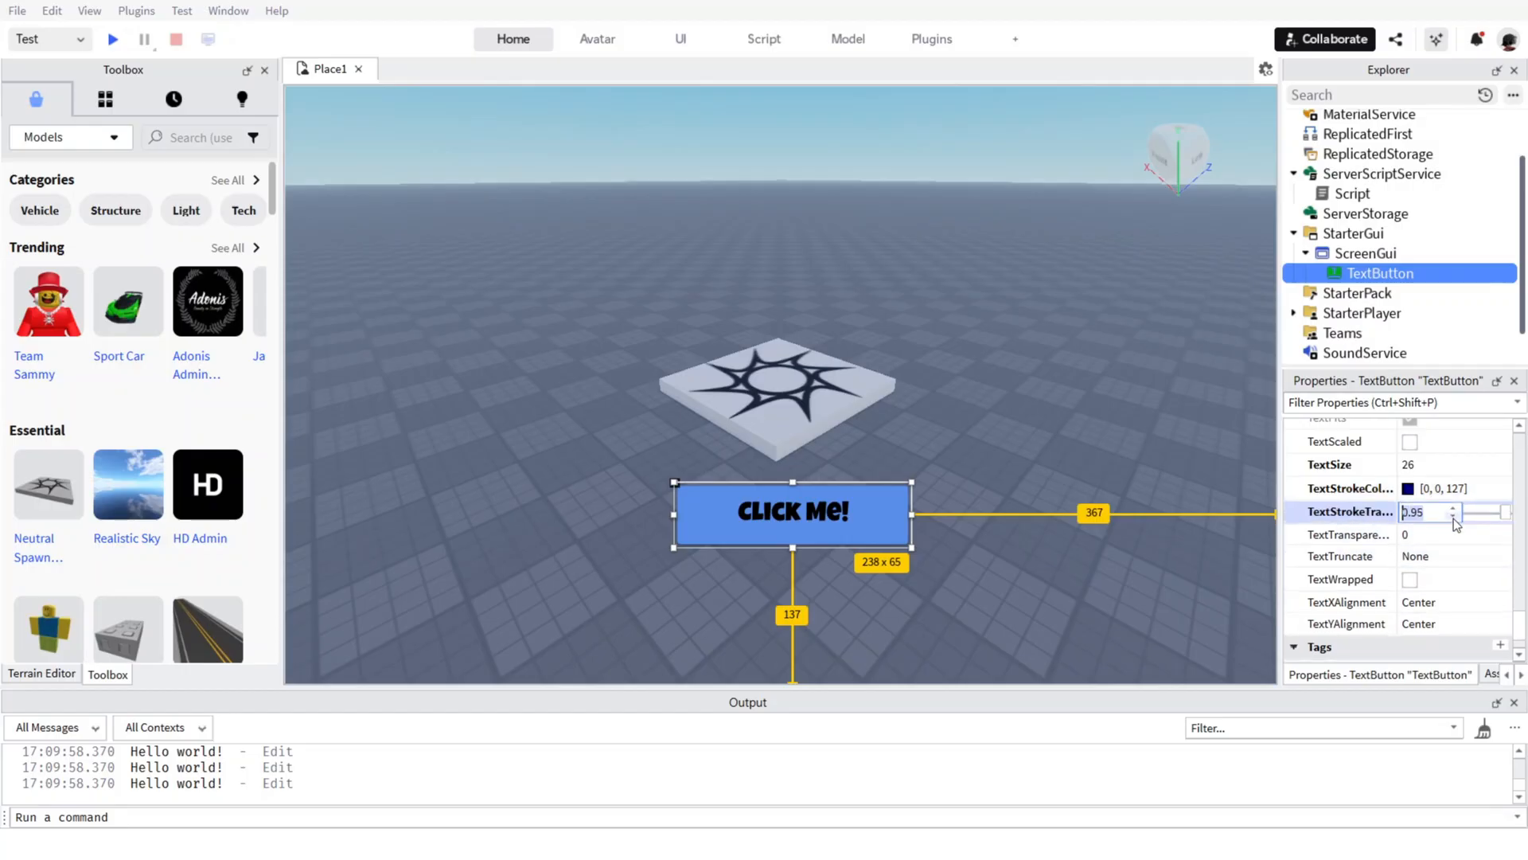
{"action": "left_click", "coordinate": [1455, 518]}
{"action": "left_click_drag", "start_coordinate": [1503, 515], "coordinate": [1434, 514]}
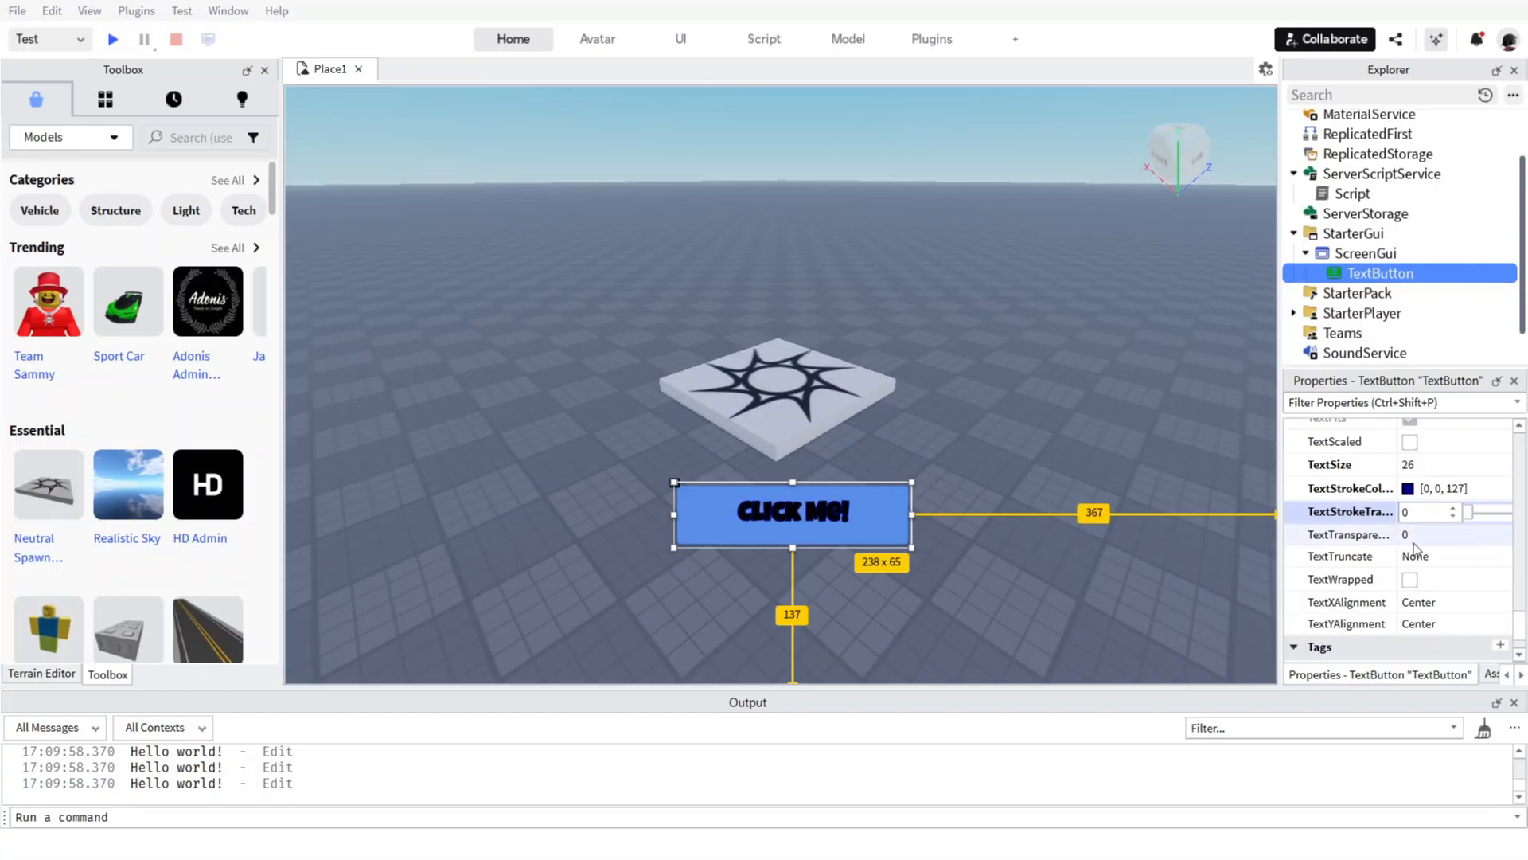
Set the button's TextTruncate option to SplitWord.
{"action": "left_click", "coordinate": [1441, 535]}
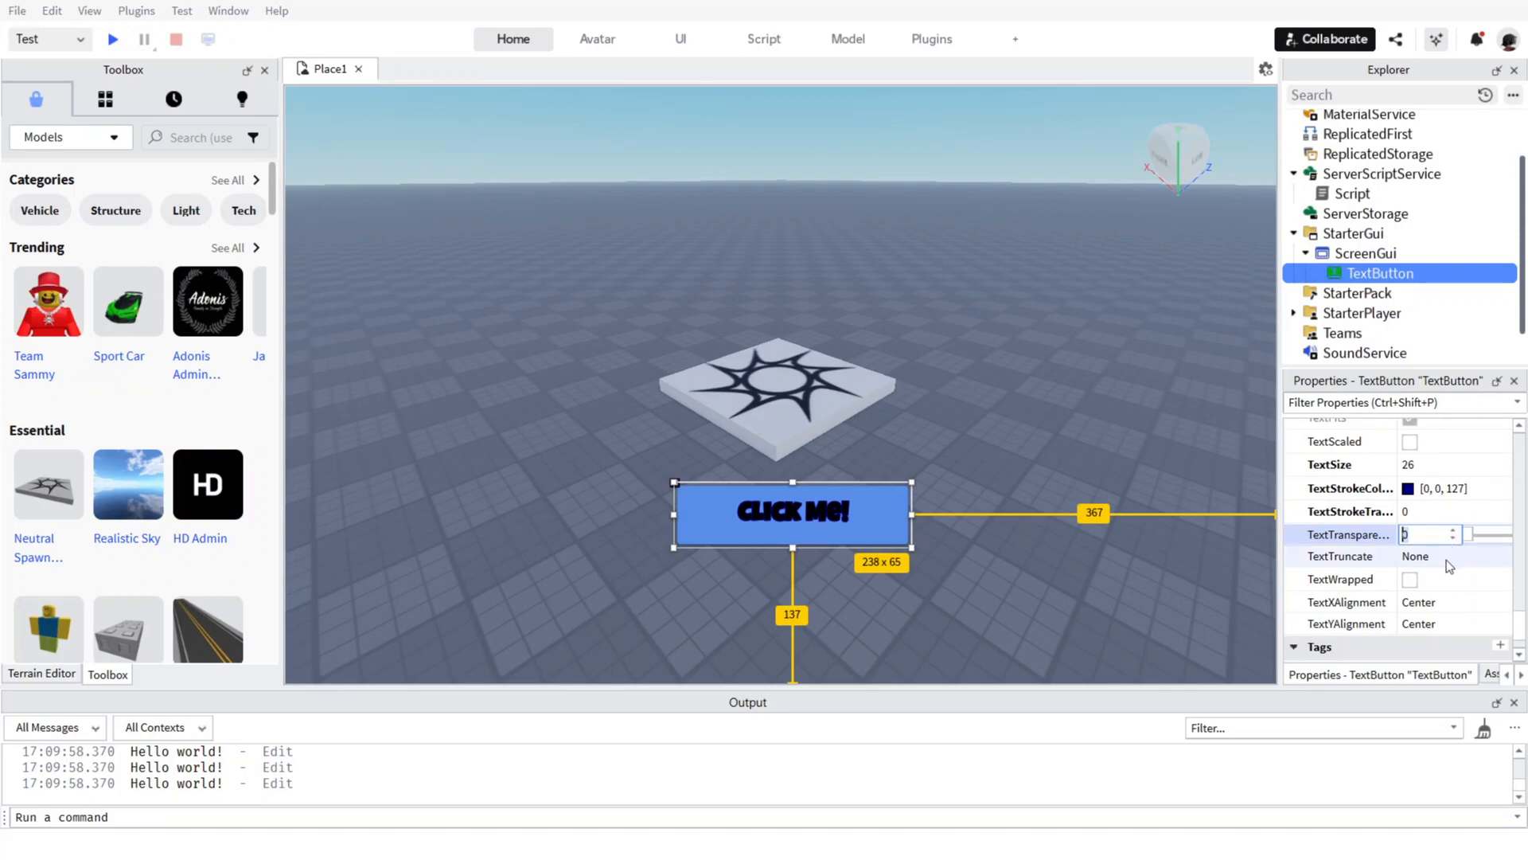
{"action": "left_click", "coordinate": [1452, 558]}
{"action": "scroll", "coordinate": [1440, 583], "scroll_direction": "up", "scroll_amount": 2}
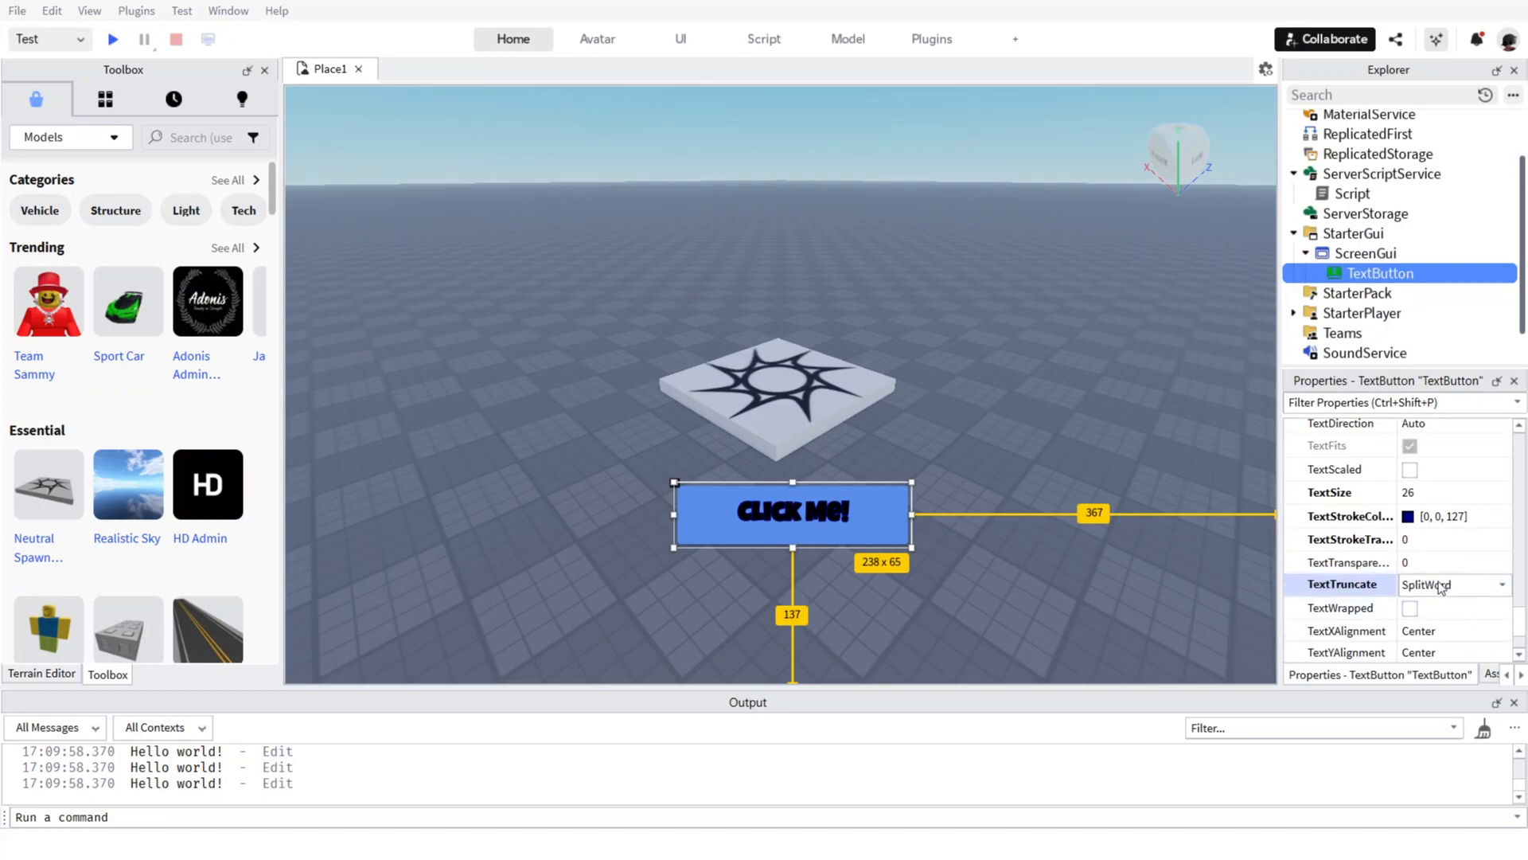
Try a slightly higher text stroke transparency, returning both it and the text transparency to 0.
{"action": "left_click", "coordinate": [1441, 536]}
{"action": "left_click", "coordinate": [1453, 562]}
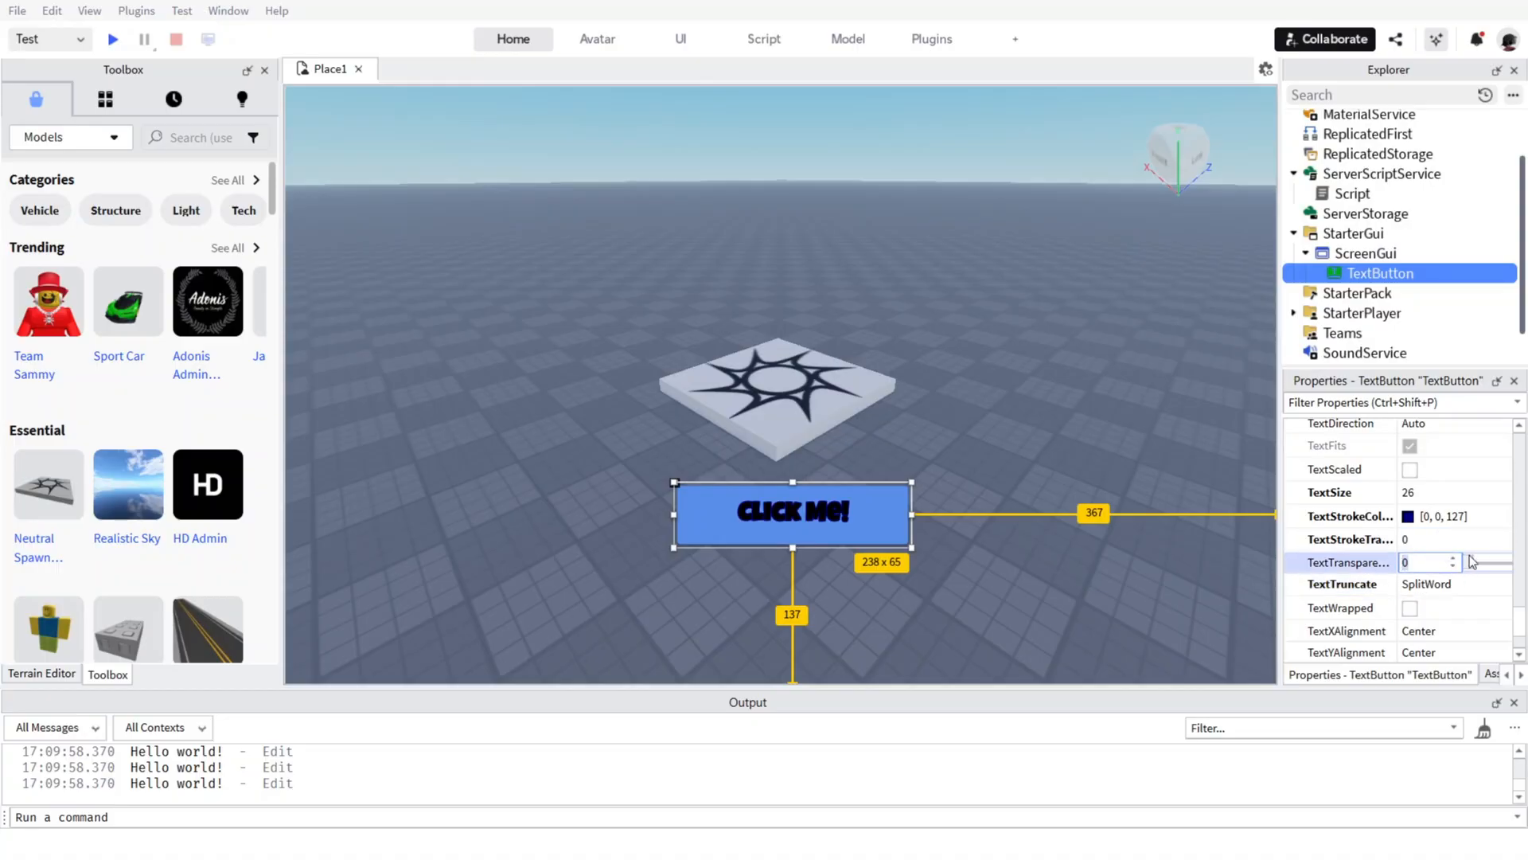
{"action": "left_click", "coordinate": [1463, 539]}
{"action": "left_click", "coordinate": [1452, 537]}
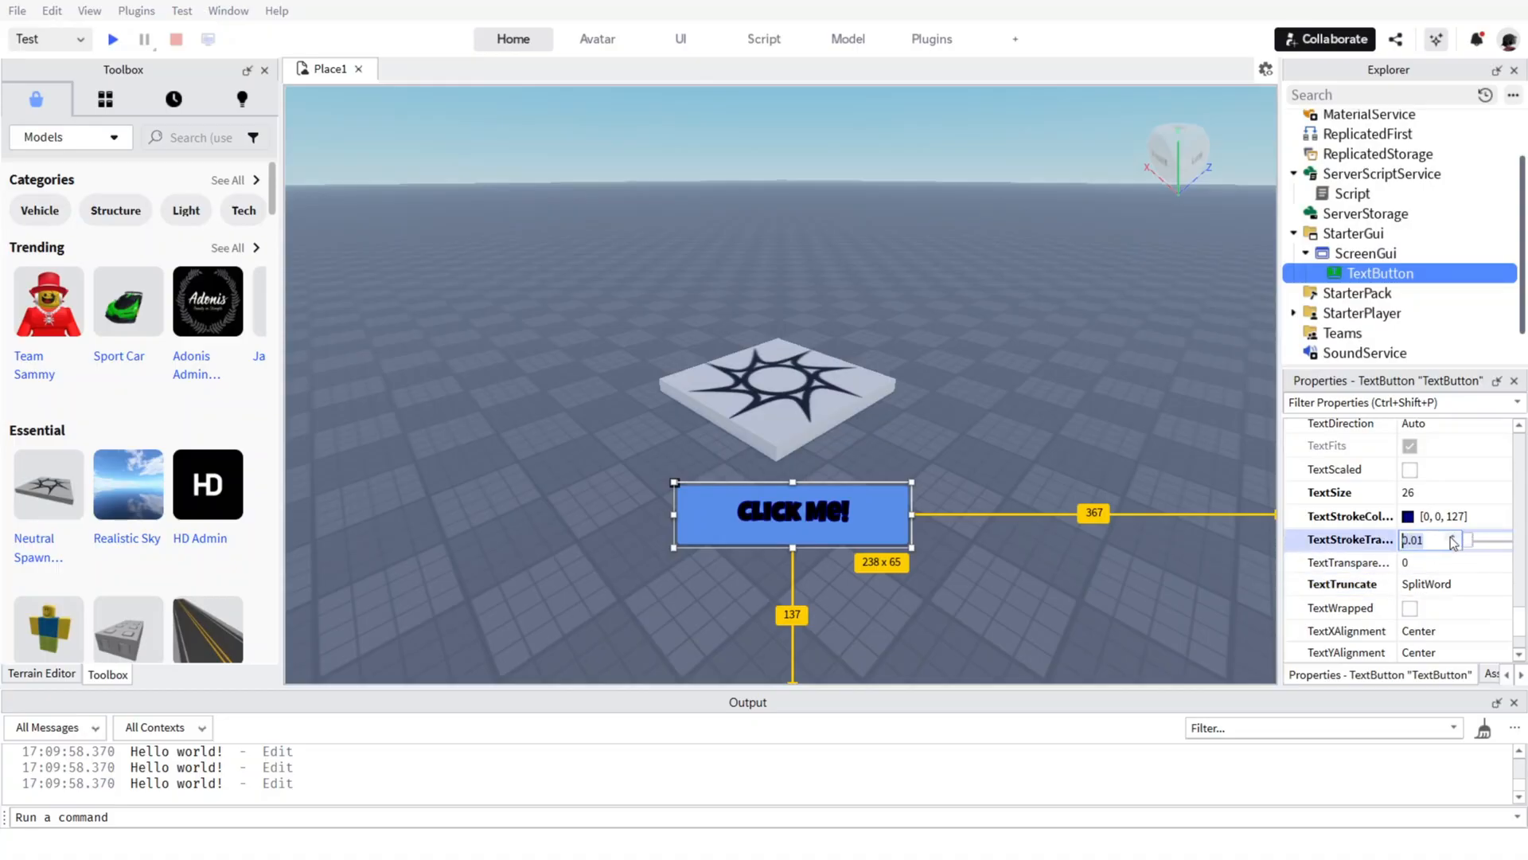
{"action": "left_click", "coordinate": [1453, 537]}
{"action": "mouse_move", "coordinate": [1471, 541]}
{"action": "left_mouse_down"}
{"action": "mouse_move", "coordinate": [1514, 557]}
{"action": "mouse_move", "coordinate": [1341, 574]}
{"action": "left_mouse_up"}
{"action": "left_click", "coordinate": [1417, 563]}
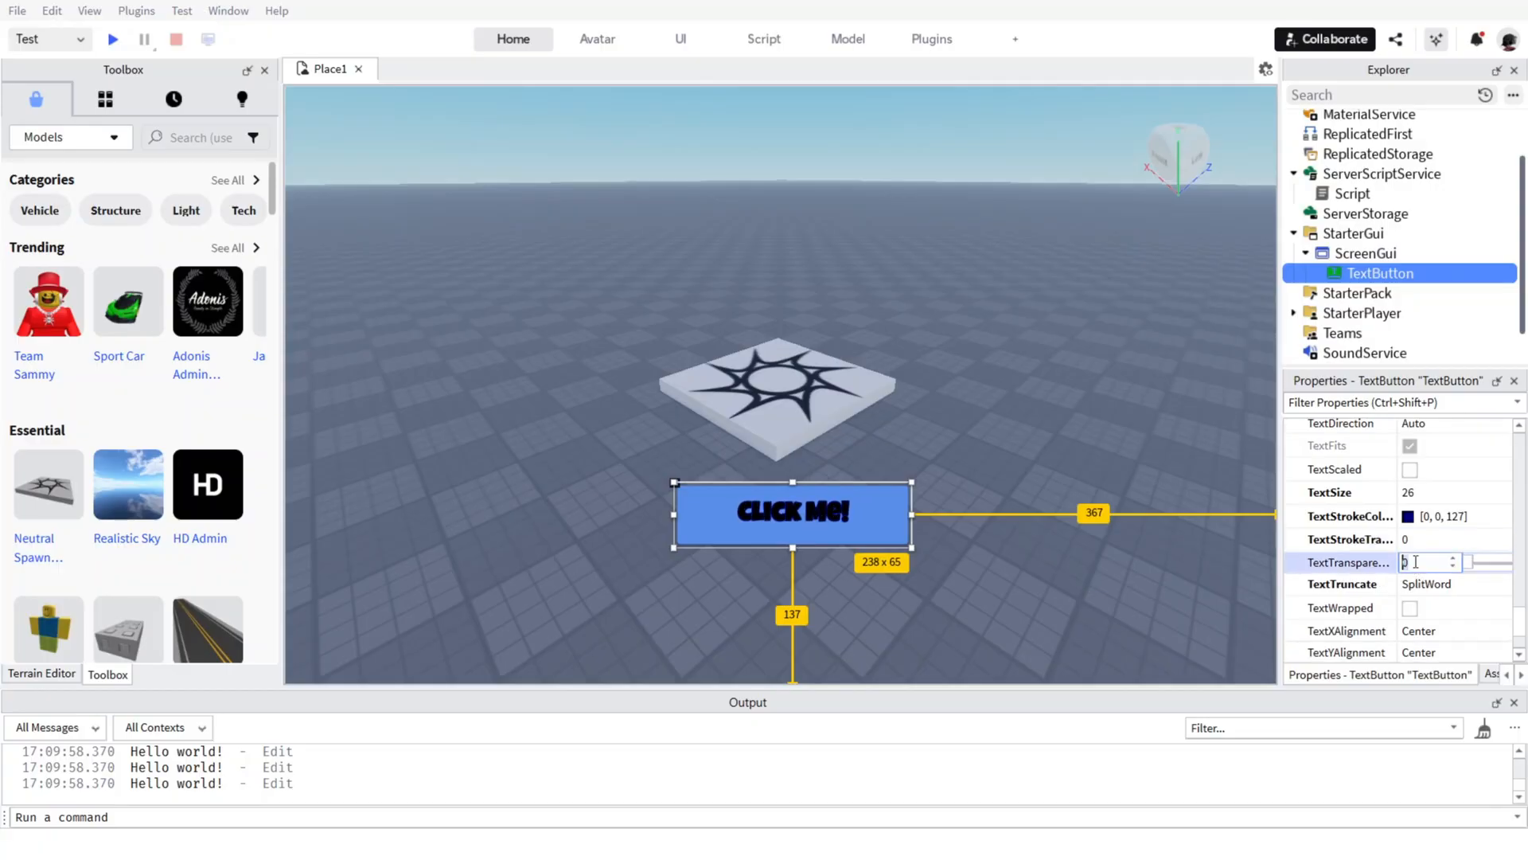
{"action": "mouse_move", "coordinate": [1473, 567]}
{"action": "left_mouse_down"}
{"action": "mouse_move", "coordinate": [1512, 566]}
{"action": "mouse_move", "coordinate": [1469, 567]}
{"action": "left_mouse_up"}
Adjust the button's LineHeight down and back up, leaving it at 1.95.
{"action": "scroll", "coordinate": [1393, 625], "scroll_direction": "down", "scroll_amount": 2}
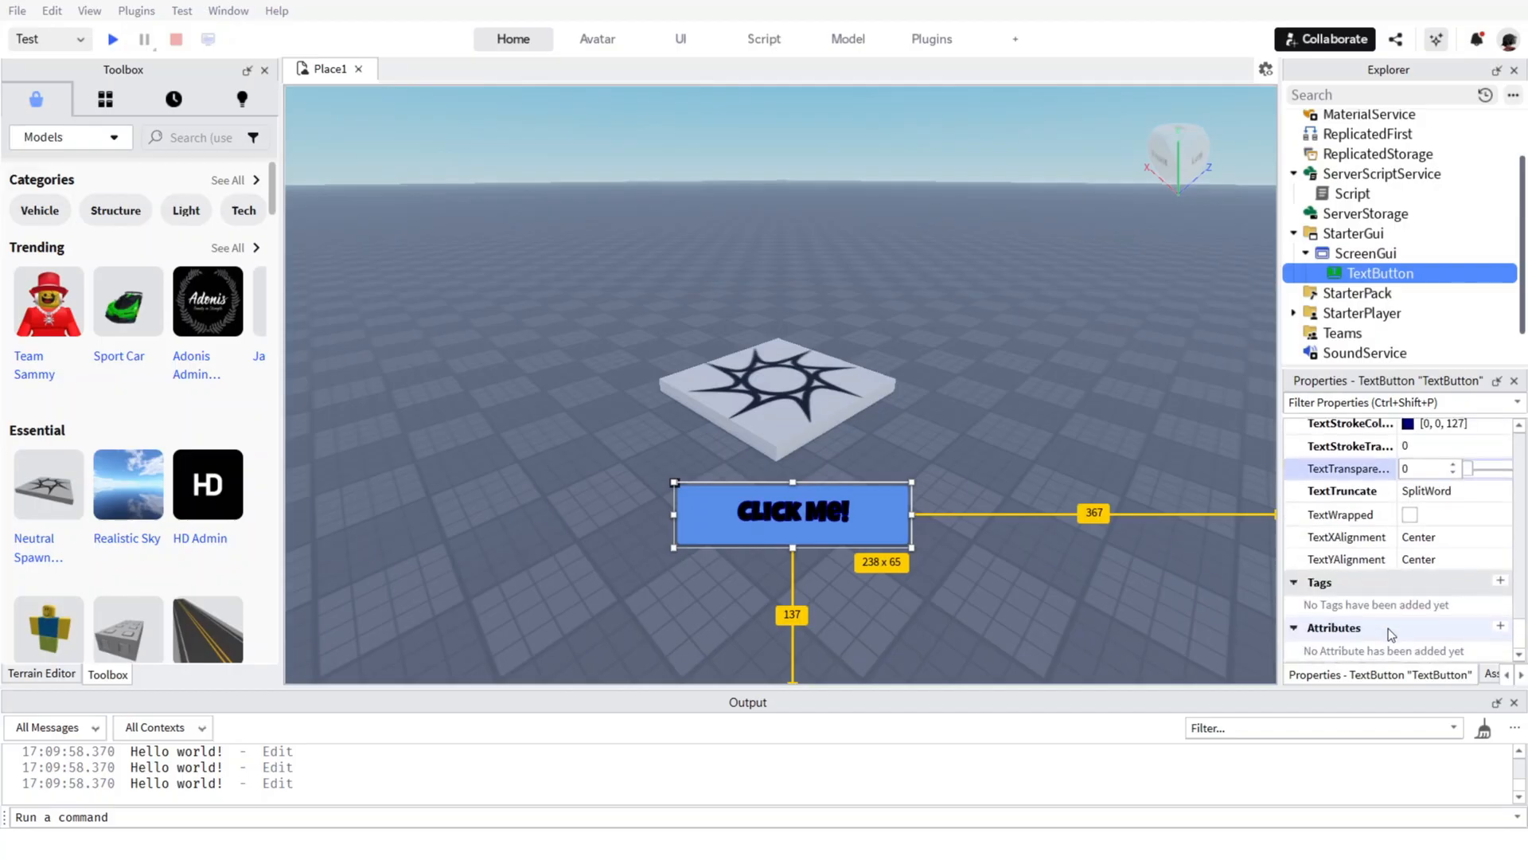
{"action": "scroll", "coordinate": [1388, 628], "scroll_direction": "up", "scroll_amount": 5}
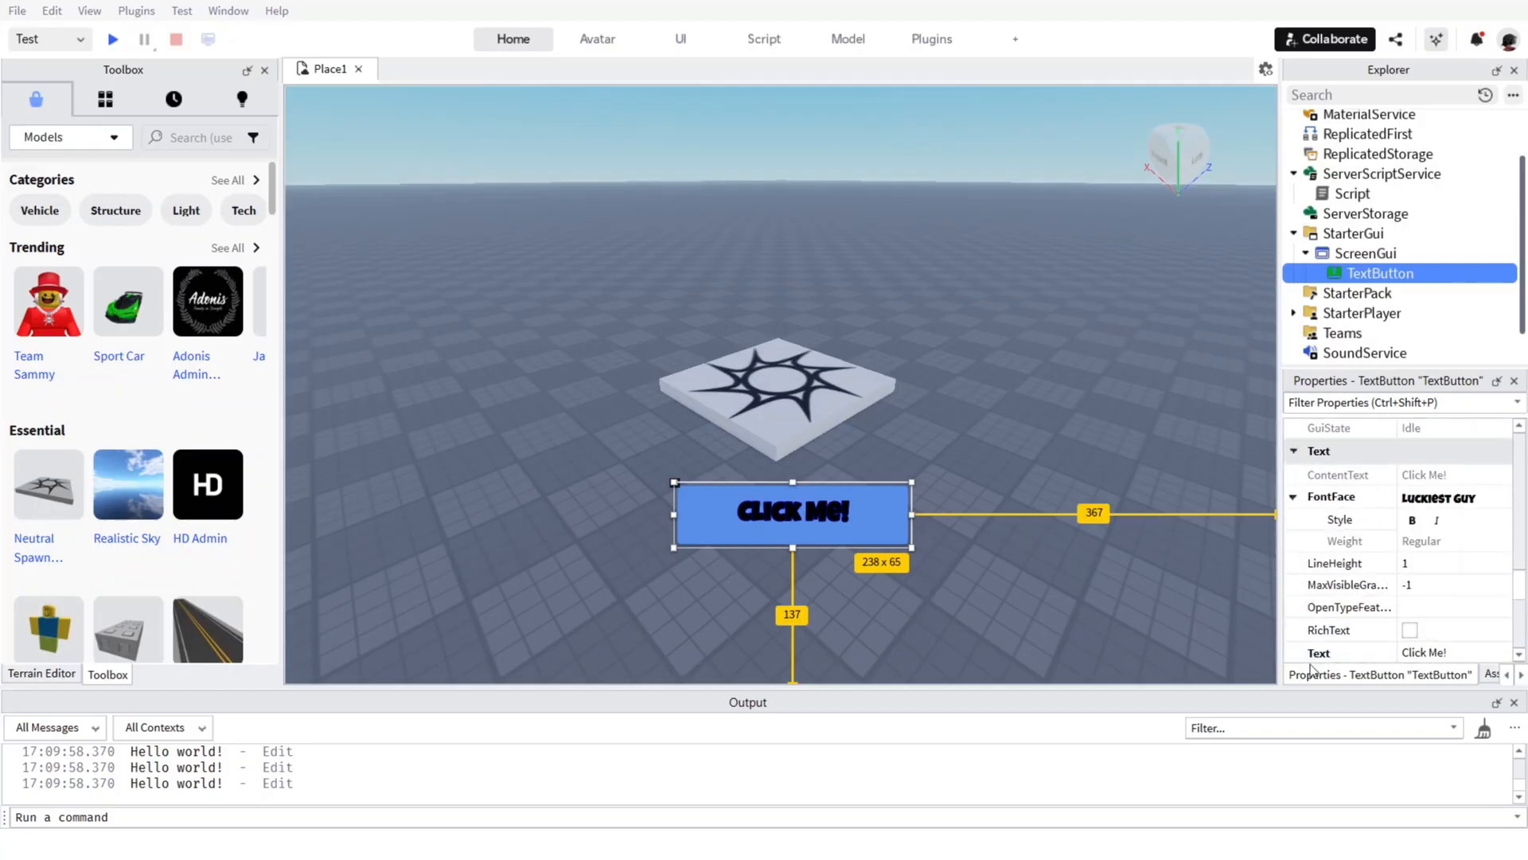
{"action": "left_click", "coordinate": [1465, 565]}
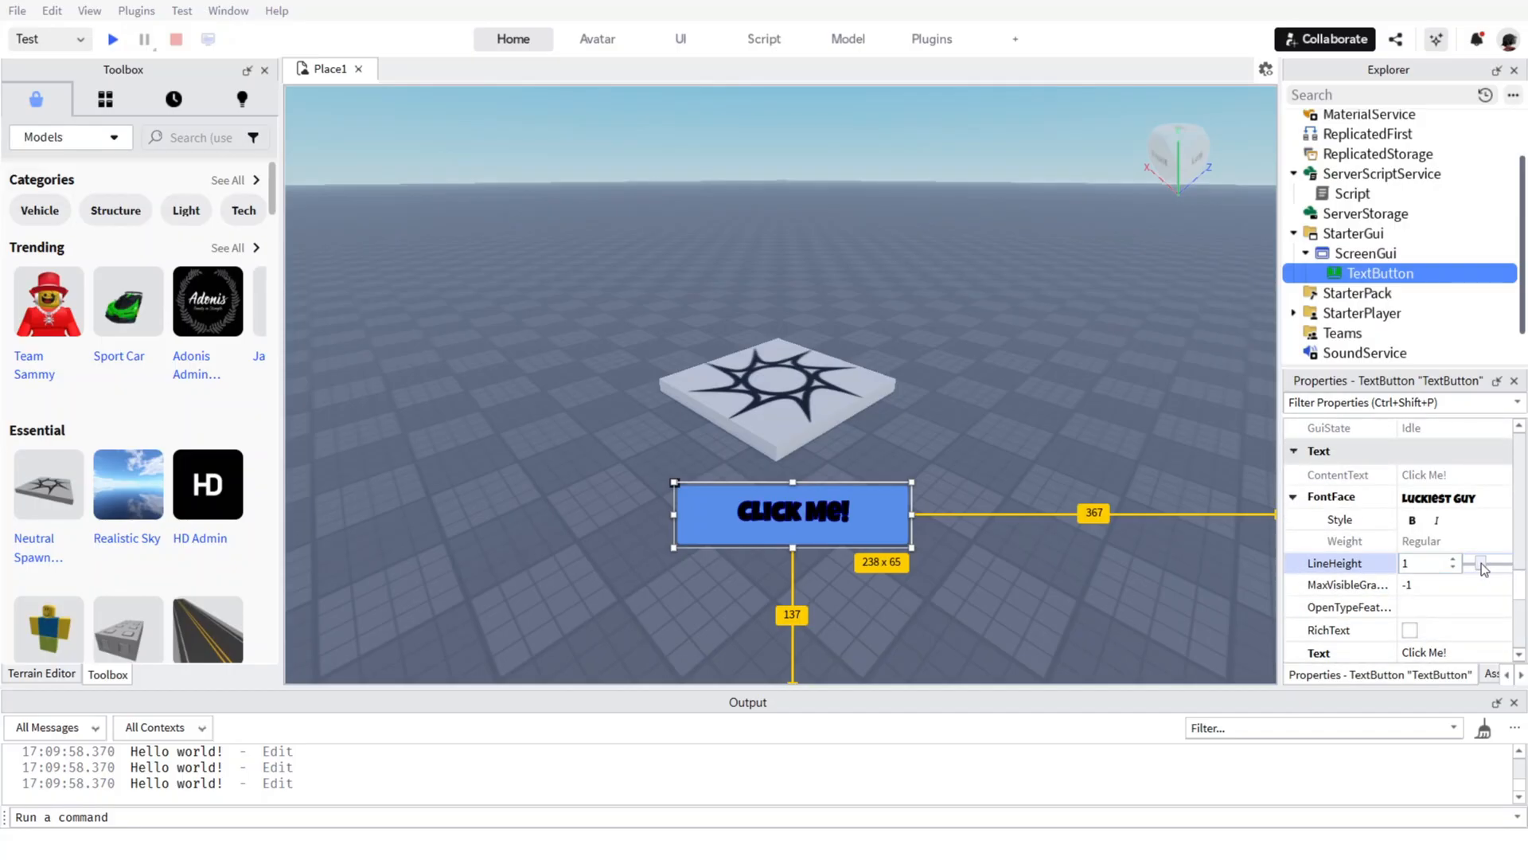
{"action": "mouse_move", "coordinate": [1482, 562]}
{"action": "left_mouse_down"}
{"action": "mouse_move", "coordinate": [1457, 570]}
{"action": "mouse_move", "coordinate": [1521, 567]}
{"action": "mouse_move", "coordinate": [1471, 566]}
{"action": "left_mouse_up"}
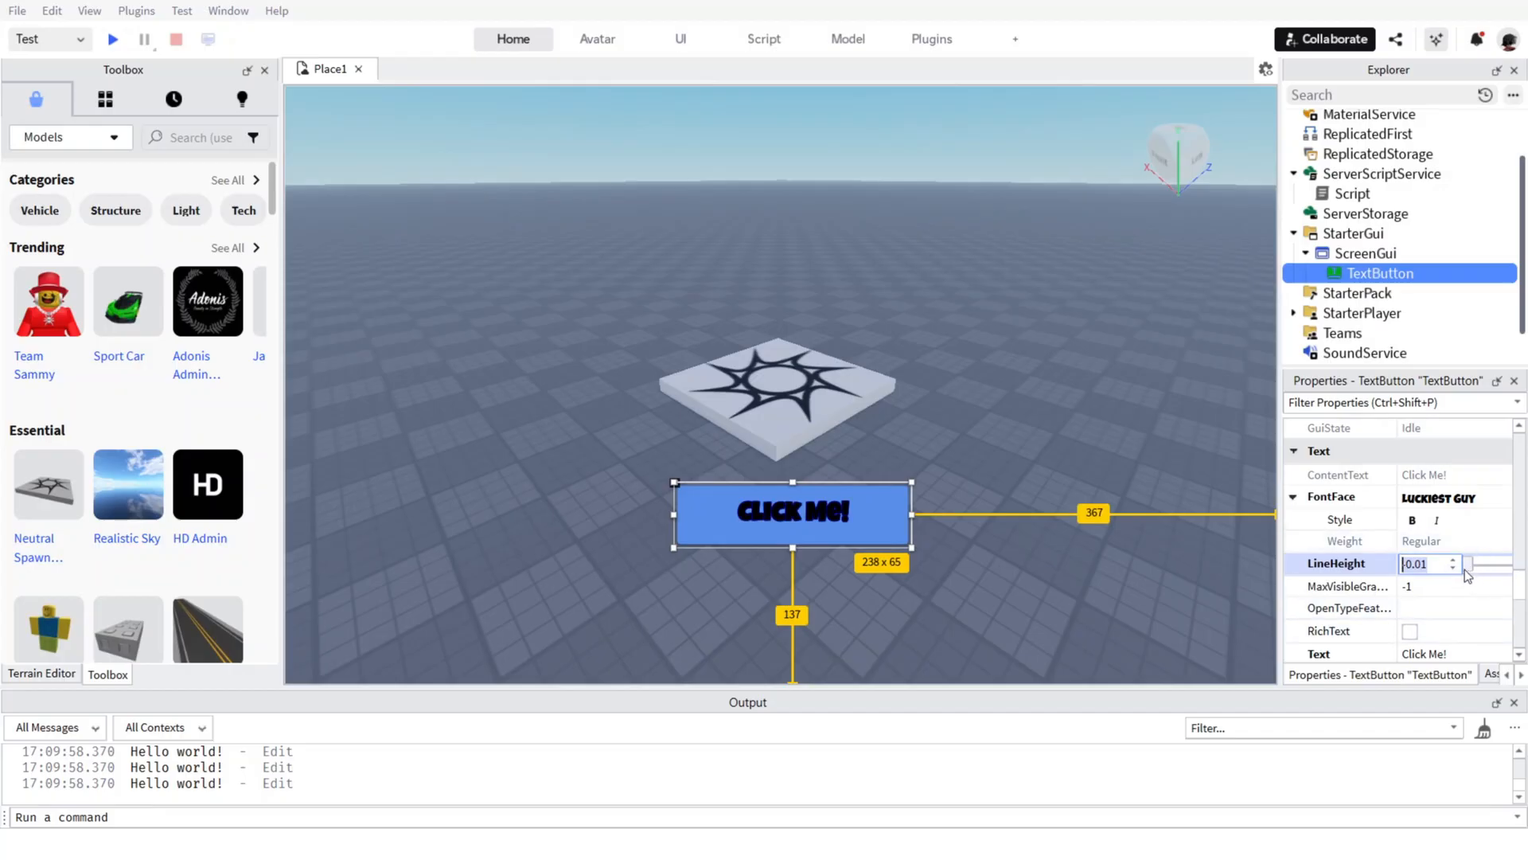
{"action": "left_click_drag", "start_coordinate": [1465, 570], "coordinate": [1491, 575]}
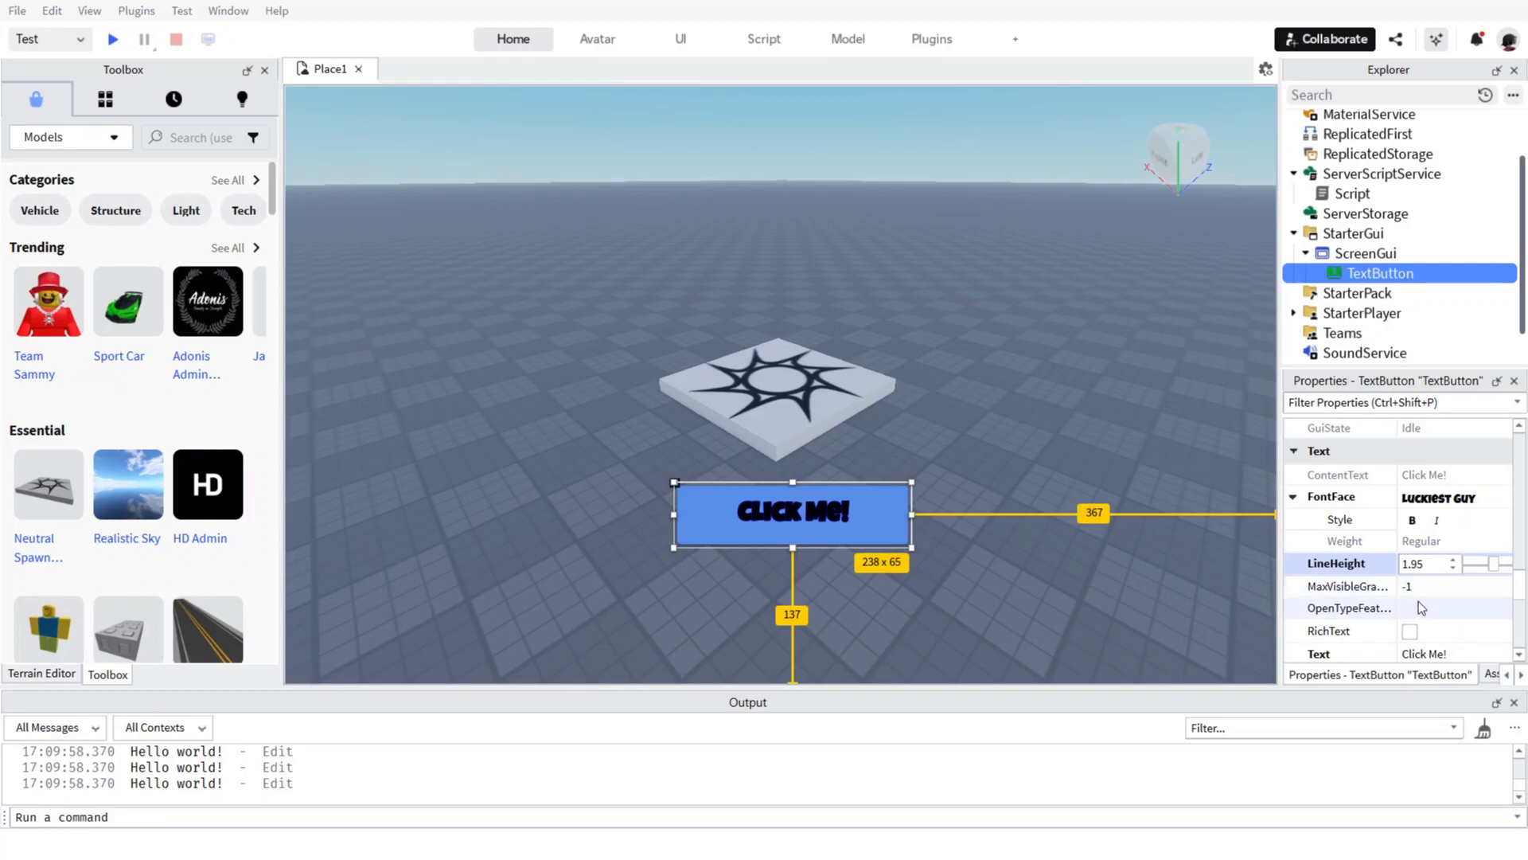
Apply the bold style to the Click Me! button's font and enable its TextScaled property.
{"action": "left_click", "coordinate": [1413, 522]}
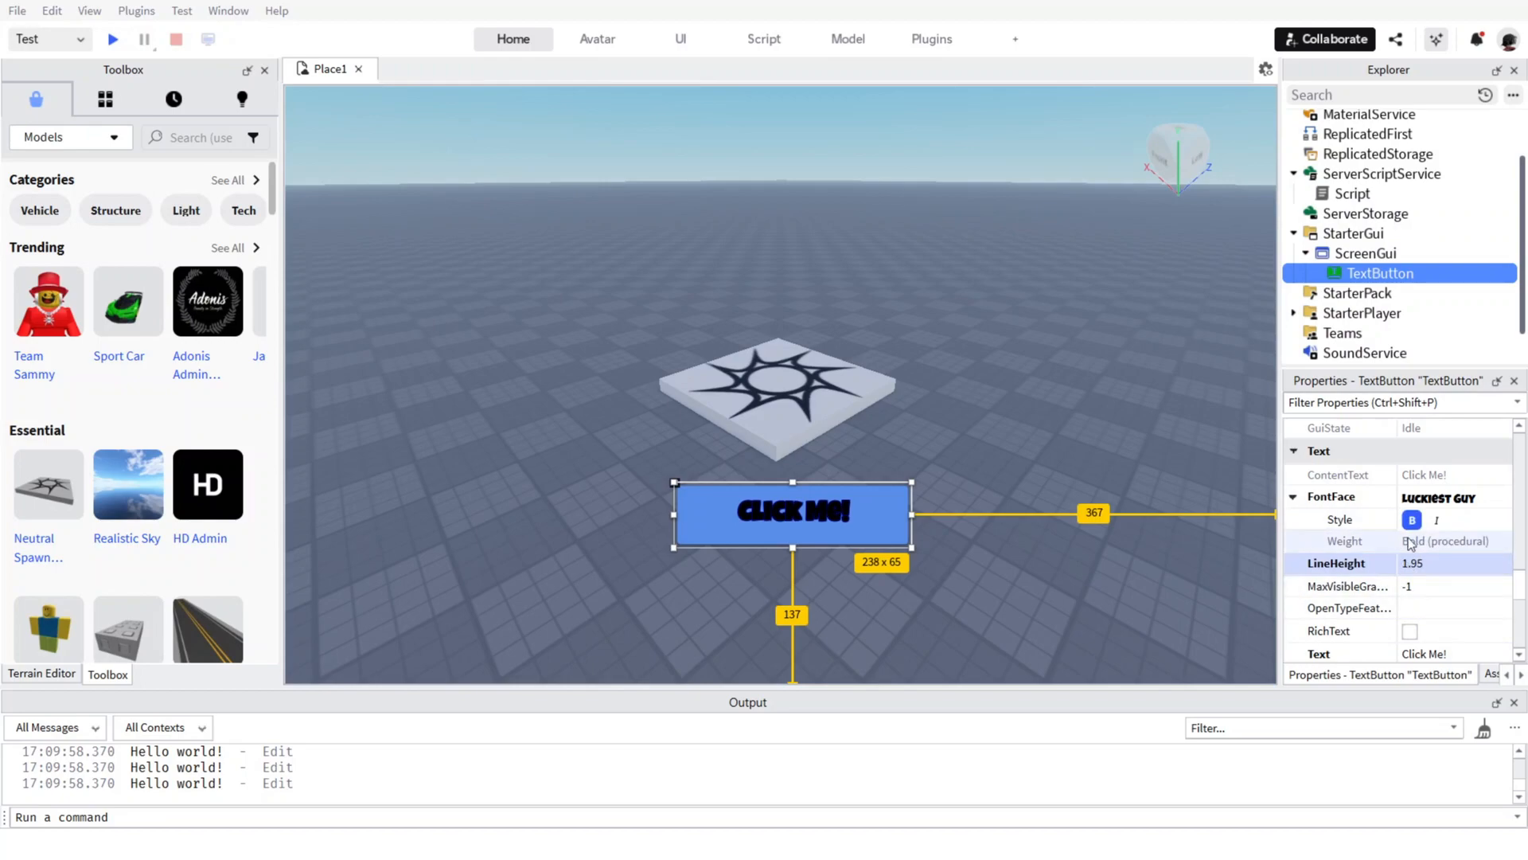
{"action": "scroll", "coordinate": [1445, 551], "scroll_direction": "down", "scroll_amount": 3}
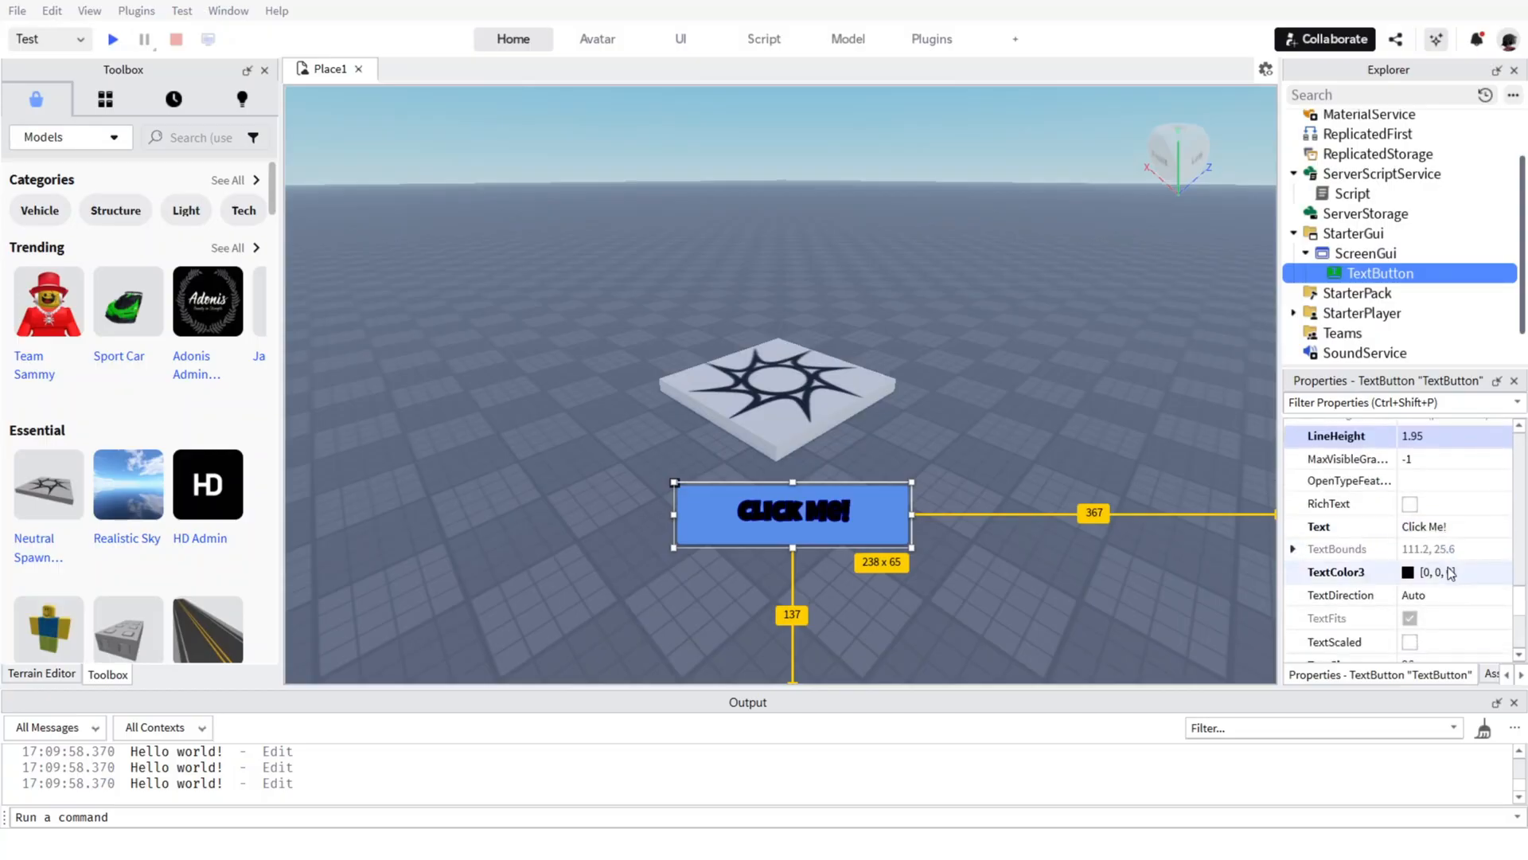
{"action": "scroll", "coordinate": [1461, 573], "scroll_direction": "down", "scroll_amount": 3}
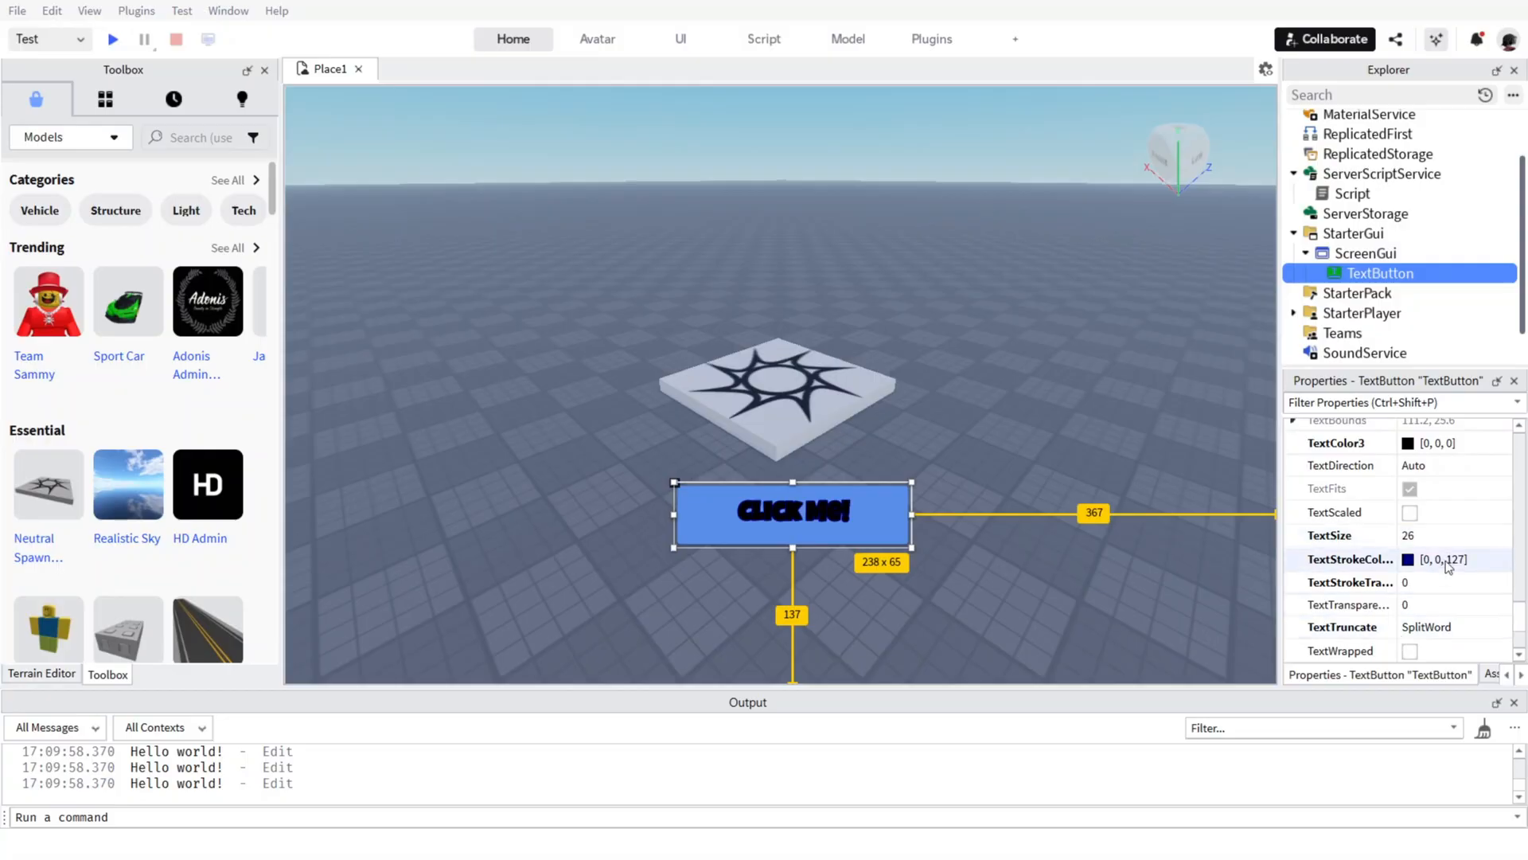
{"action": "scroll", "coordinate": [1441, 568], "scroll_direction": "up", "scroll_amount": 1}
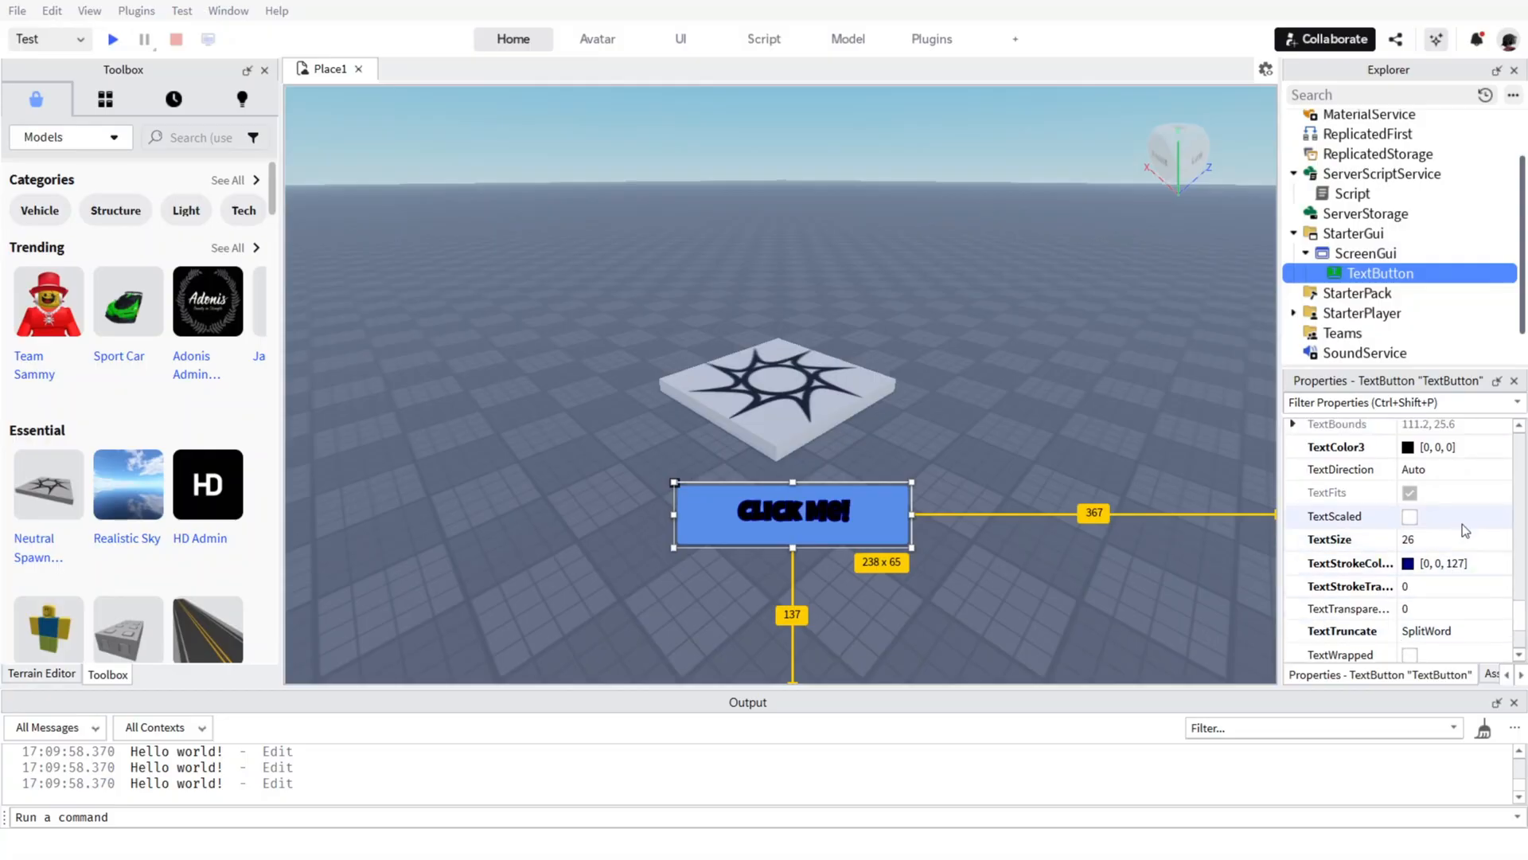
{"action": "scroll", "coordinate": [1463, 523], "scroll_direction": "down", "scroll_amount": 3}
{"action": "scroll", "coordinate": [1464, 524], "scroll_direction": "up", "scroll_amount": 5}
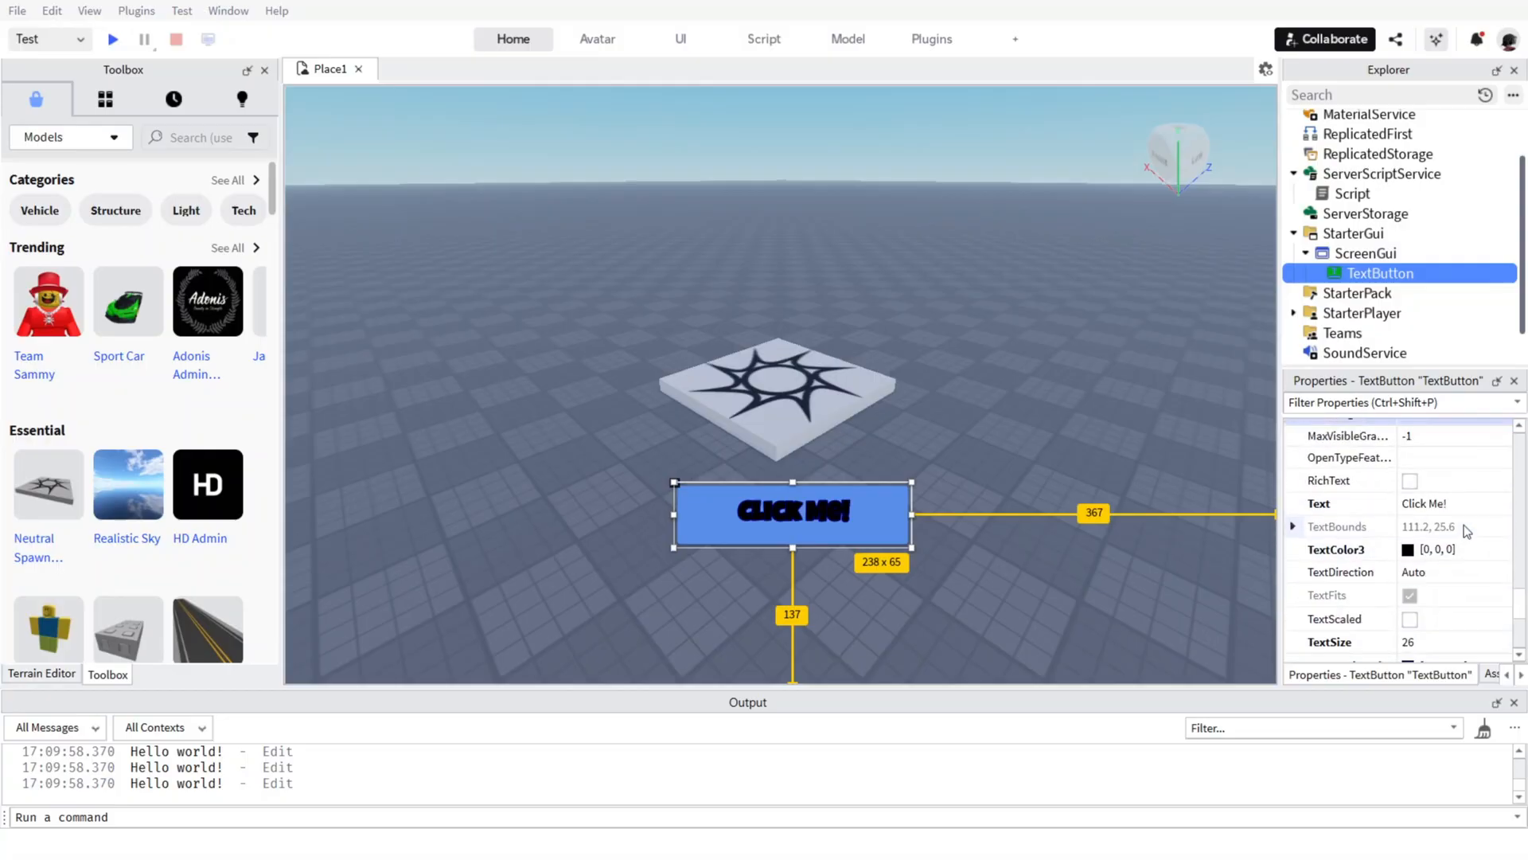
{"action": "scroll", "coordinate": [1464, 526], "scroll_direction": "down", "scroll_amount": 2}
{"action": "scroll", "coordinate": [1434, 618], "scroll_direction": "down", "scroll_amount": 1}
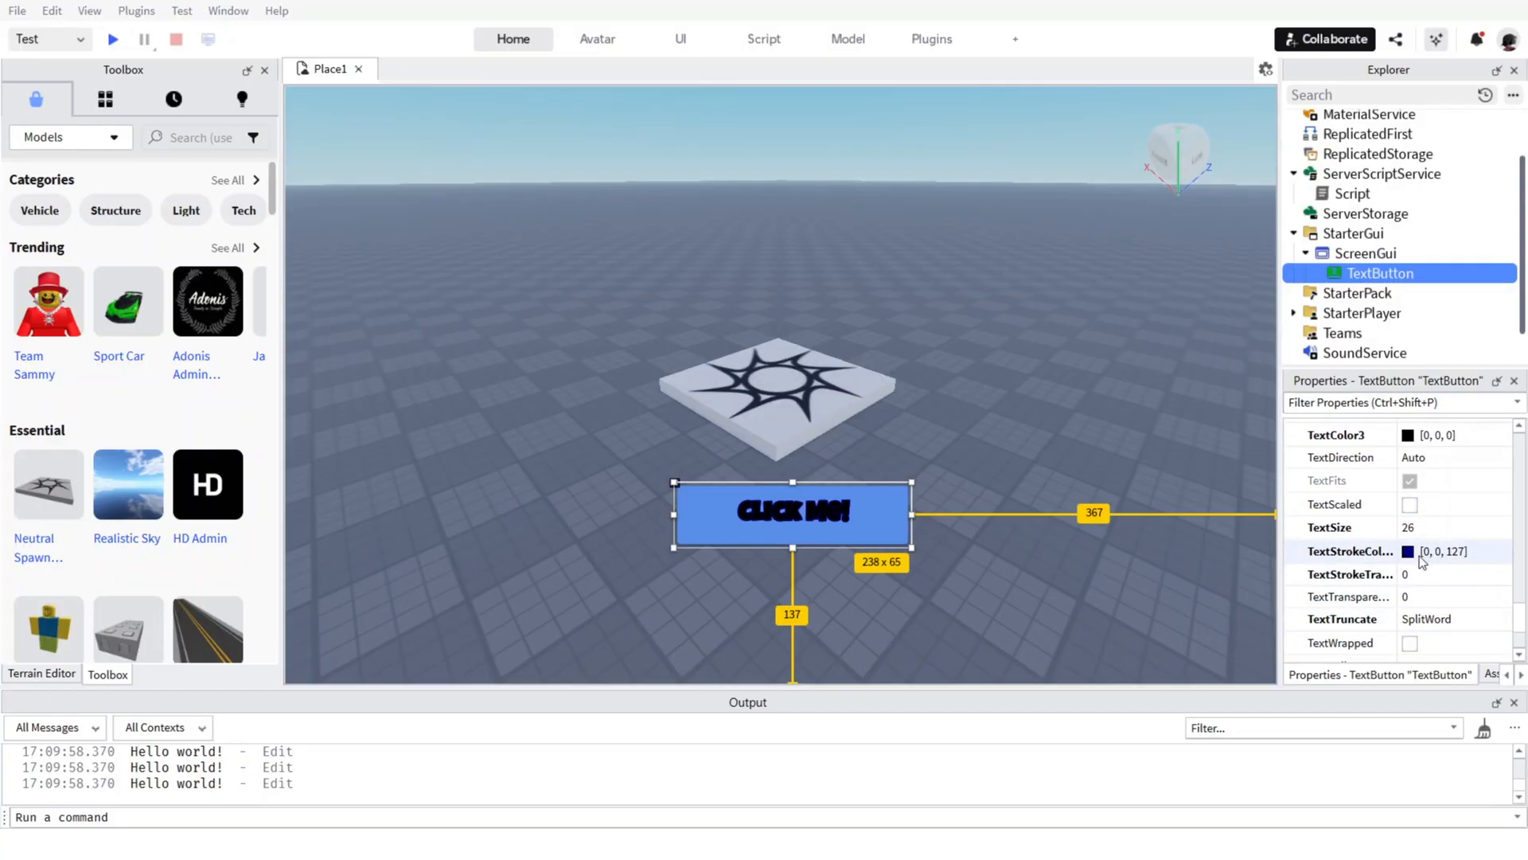
{"action": "left_click", "coordinate": [1409, 504]}
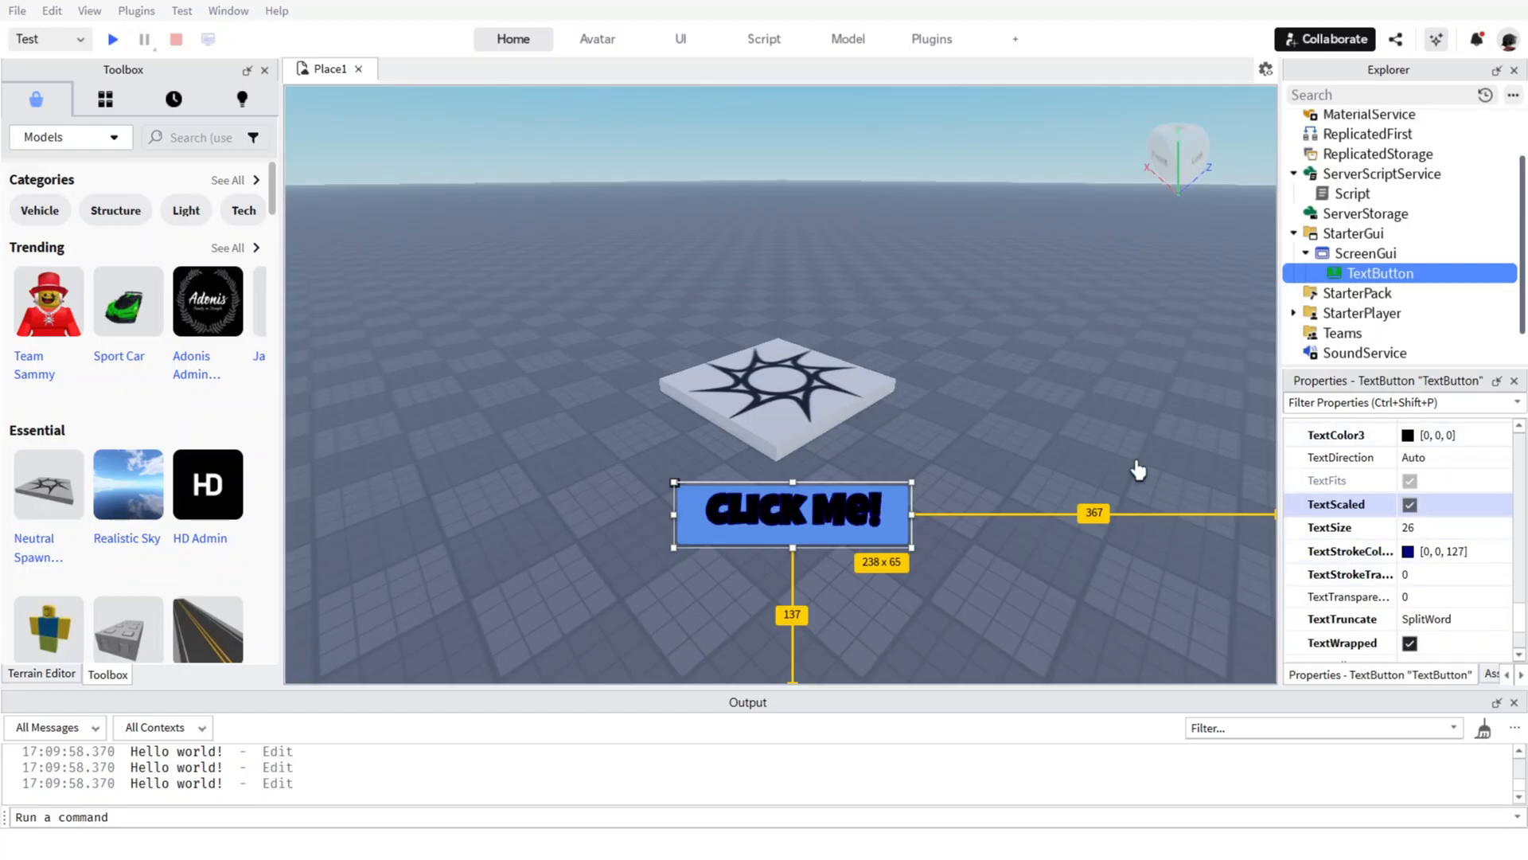
Lower the button's TextSize to 1 with TextScaled enabled.
{"action": "left_click", "coordinate": [1425, 527]}
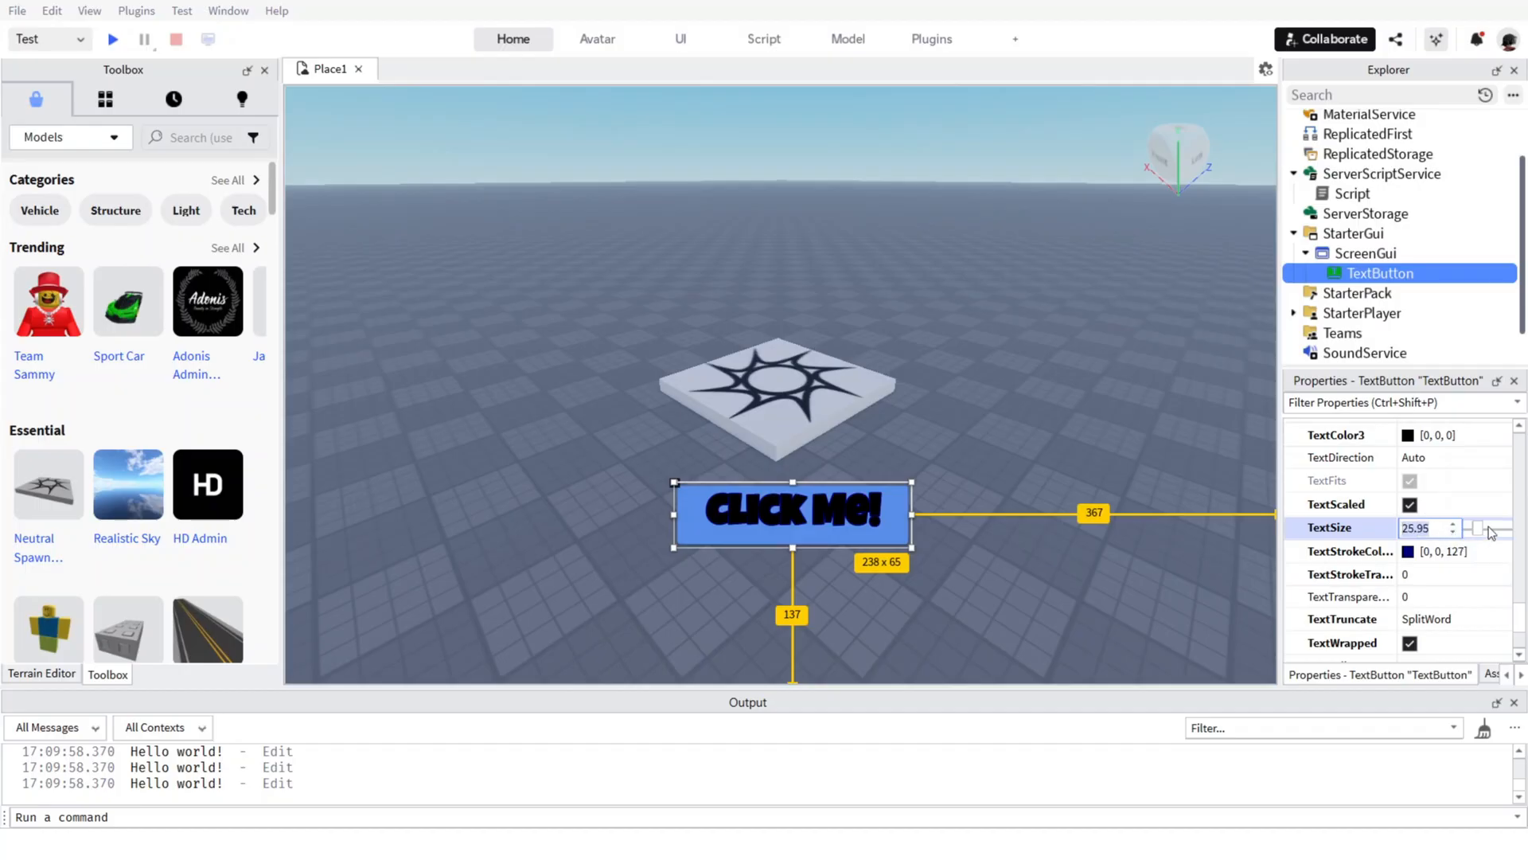
{"action": "left_click_drag", "start_coordinate": [1475, 527], "coordinate": [1463, 528]}
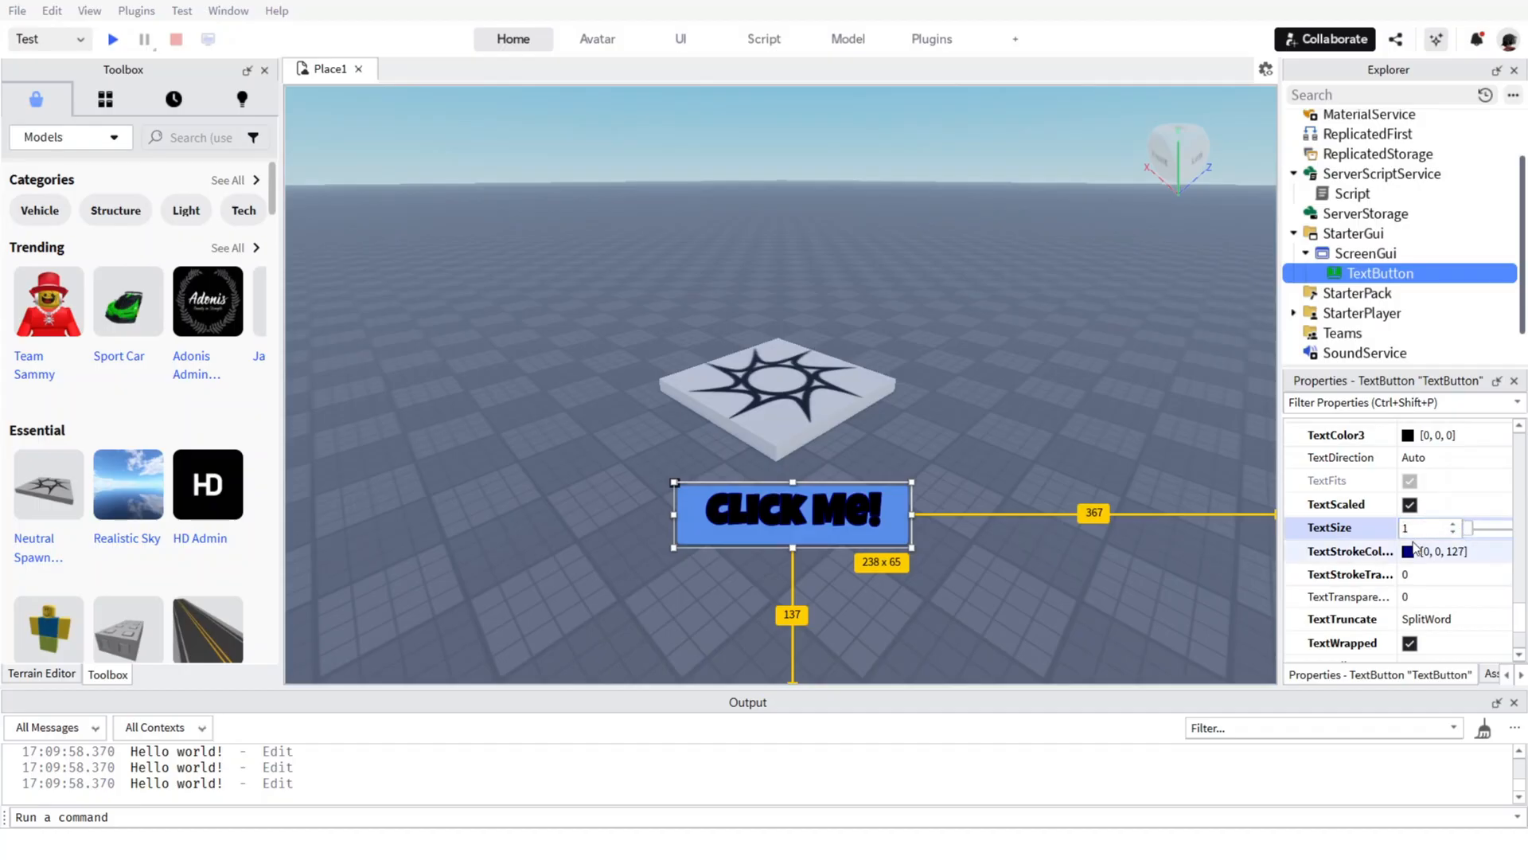
{"action": "left_click", "coordinate": [1409, 505]}
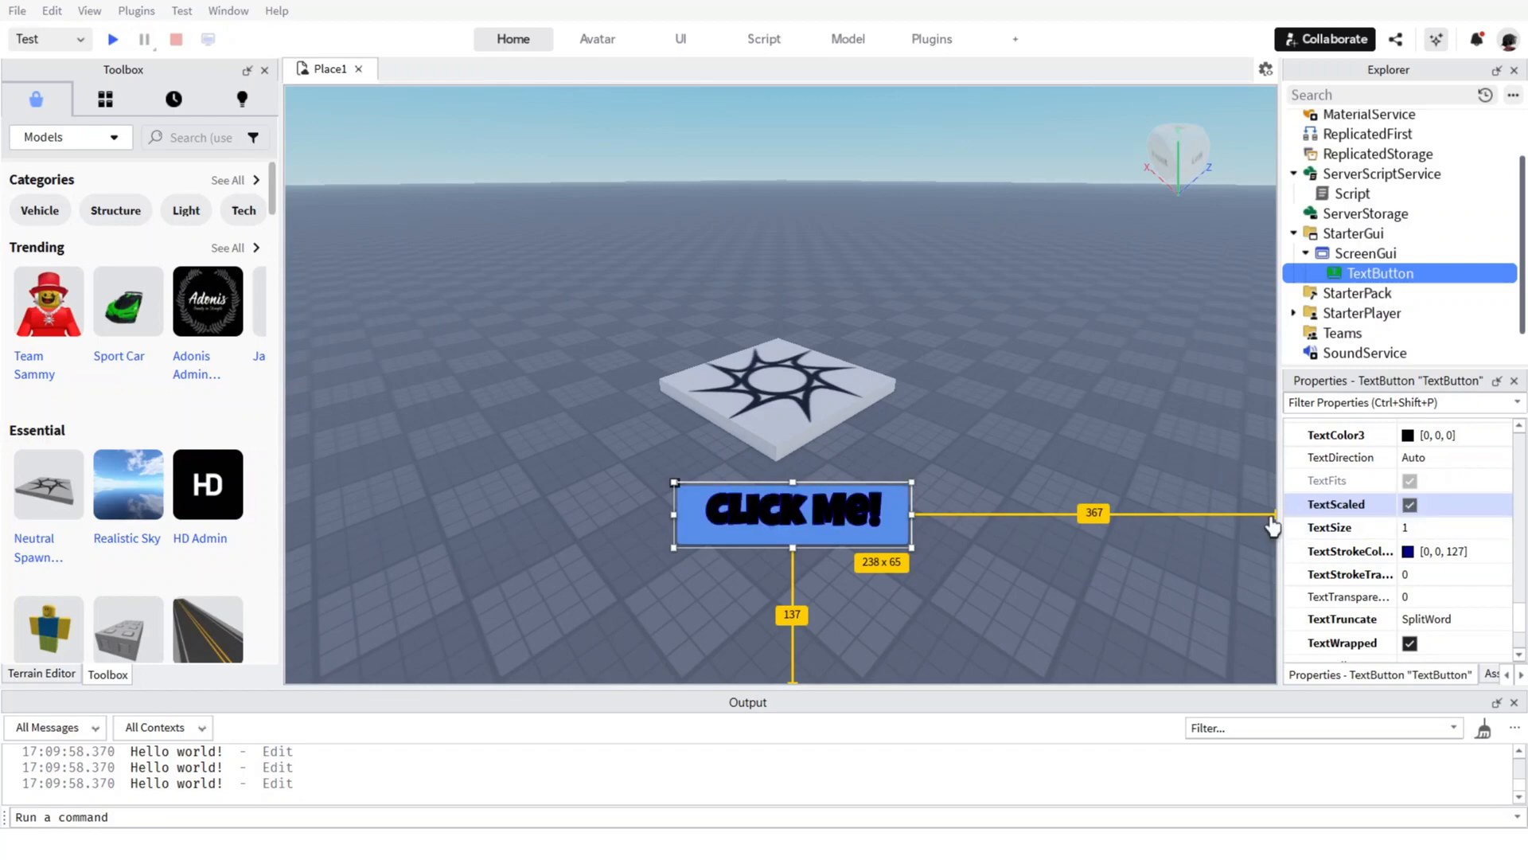
{"action": "scroll", "coordinate": [1425, 578], "scroll_direction": "down", "scroll_amount": 3}
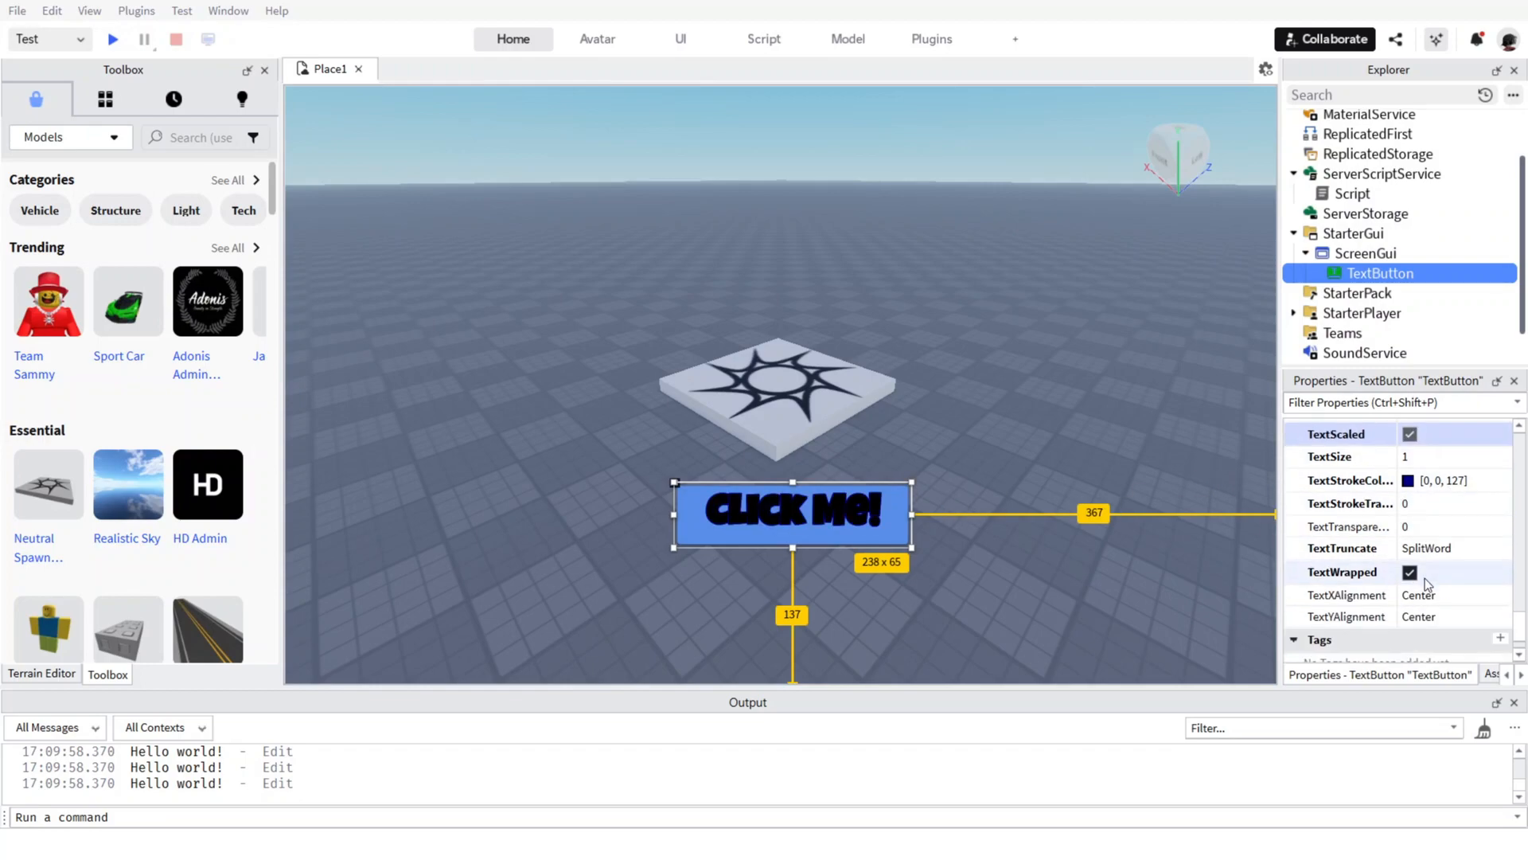
{"action": "scroll", "coordinate": [1453, 571], "scroll_direction": "up", "scroll_amount": 3}
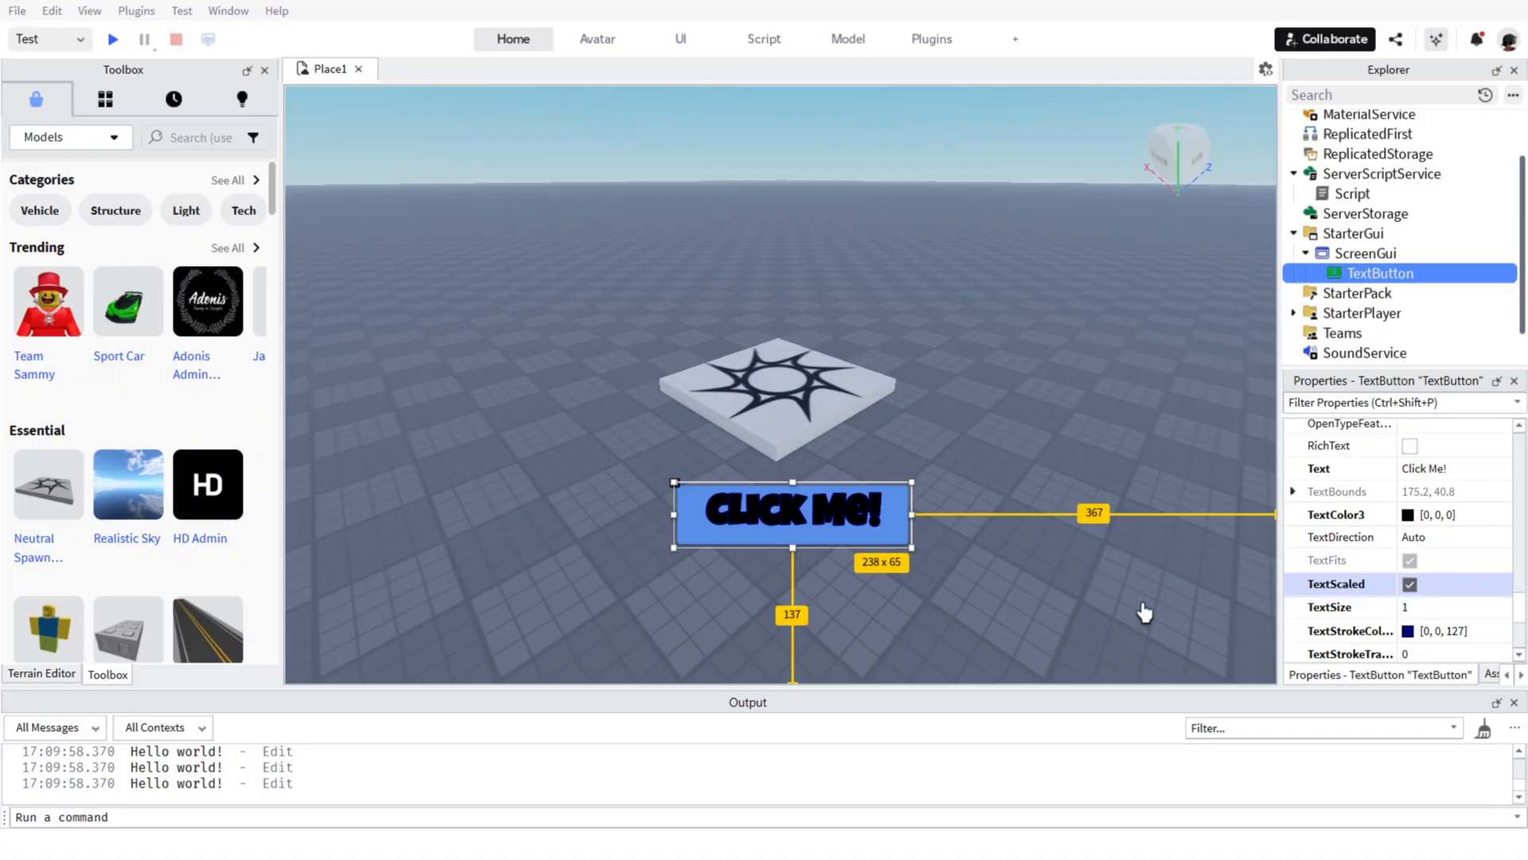
{"action": "scroll", "coordinate": [1431, 468], "scroll_direction": "up", "scroll_amount": 5}
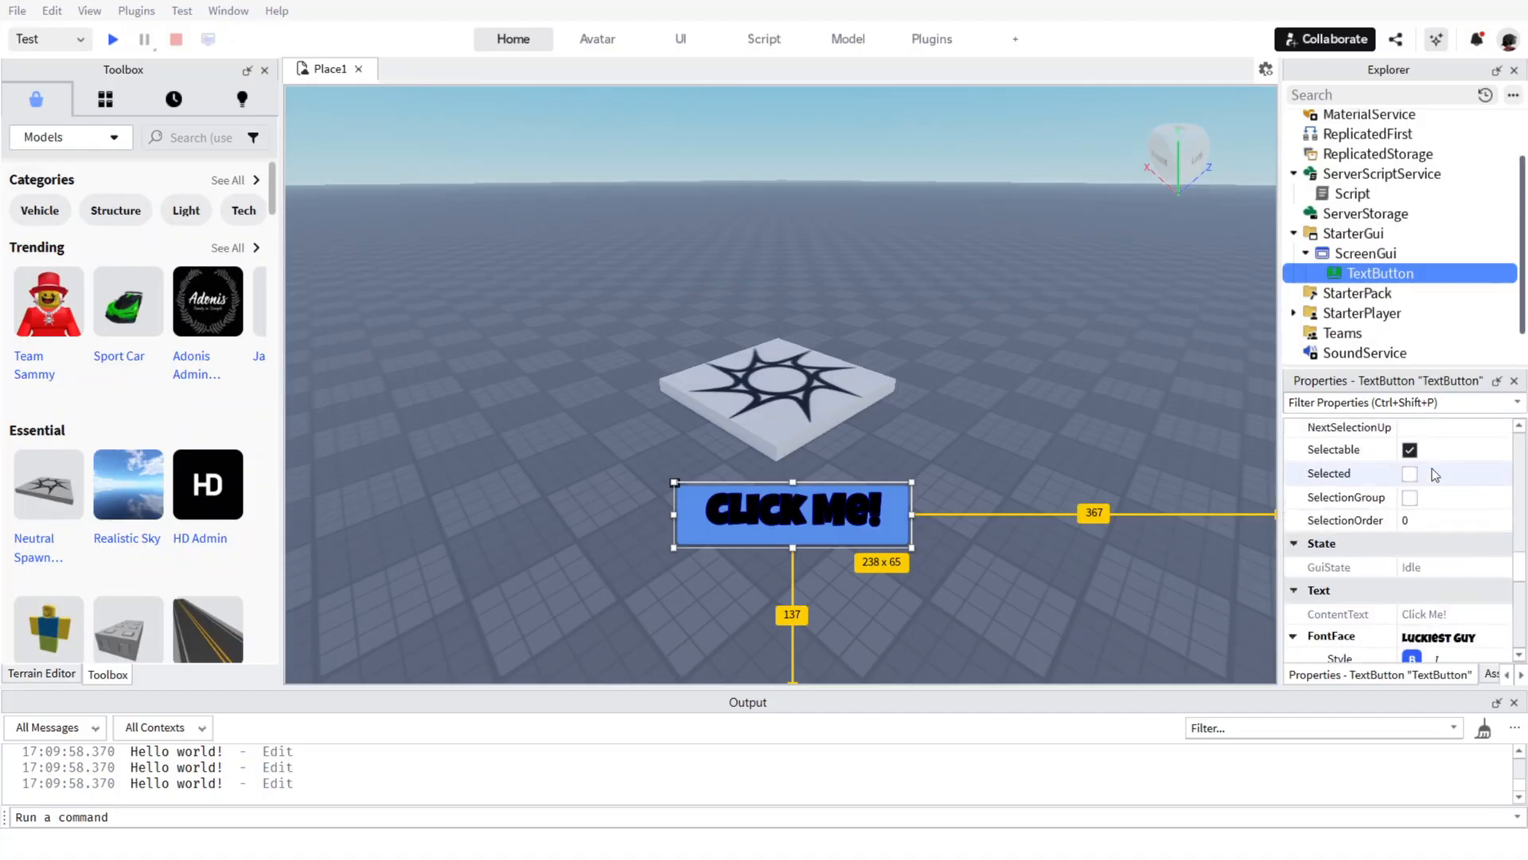
{"action": "scroll", "coordinate": [1432, 468], "scroll_direction": "down", "scroll_amount": 2}
{"action": "scroll", "coordinate": [1432, 469], "scroll_direction": "up", "scroll_amount": 4}
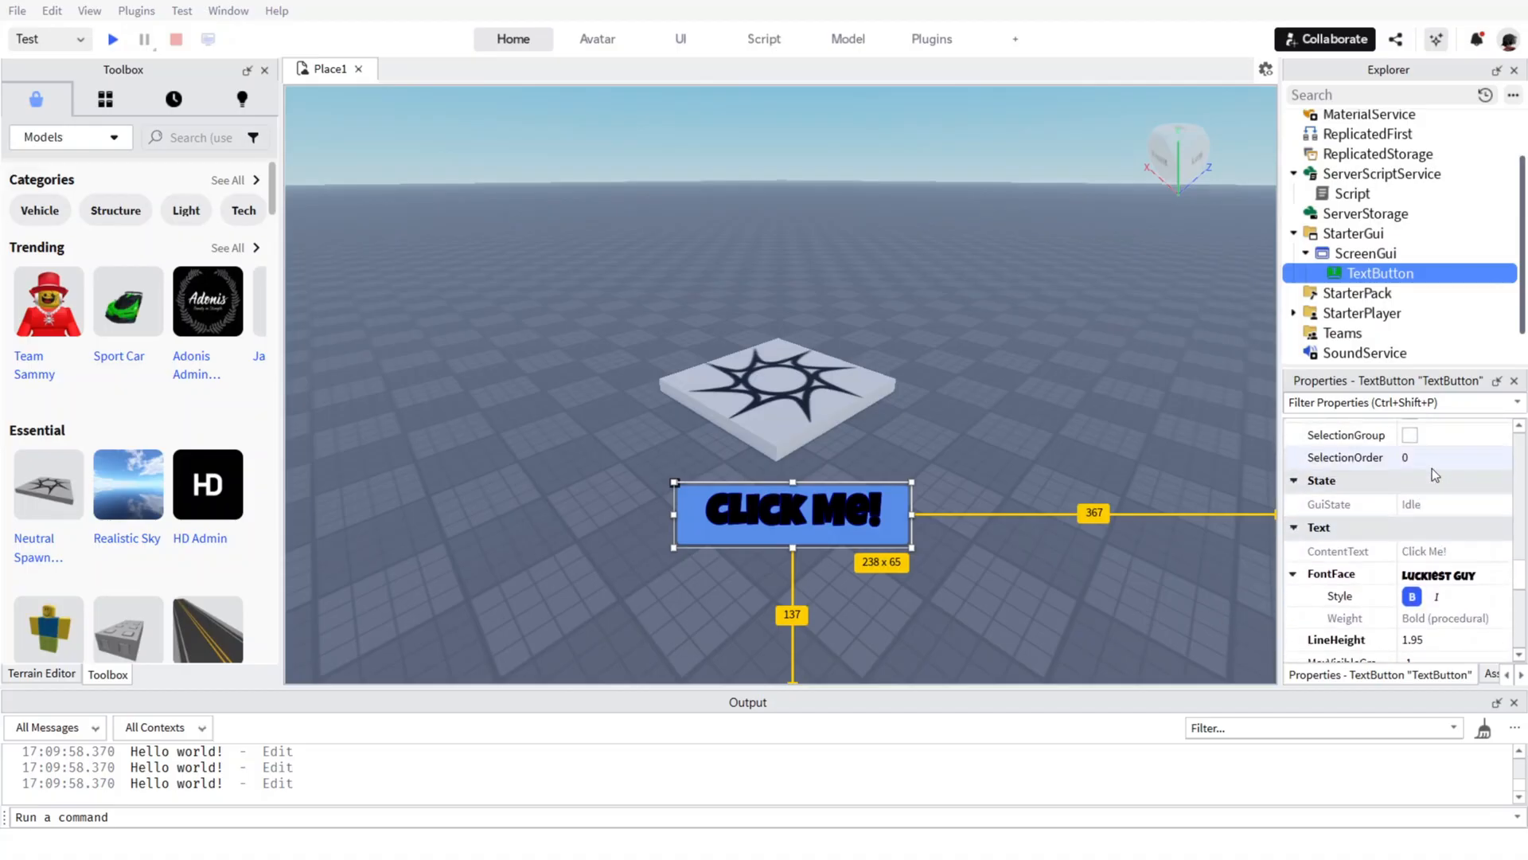
{"action": "scroll", "coordinate": [1431, 468], "scroll_direction": "up", "scroll_amount": 1}
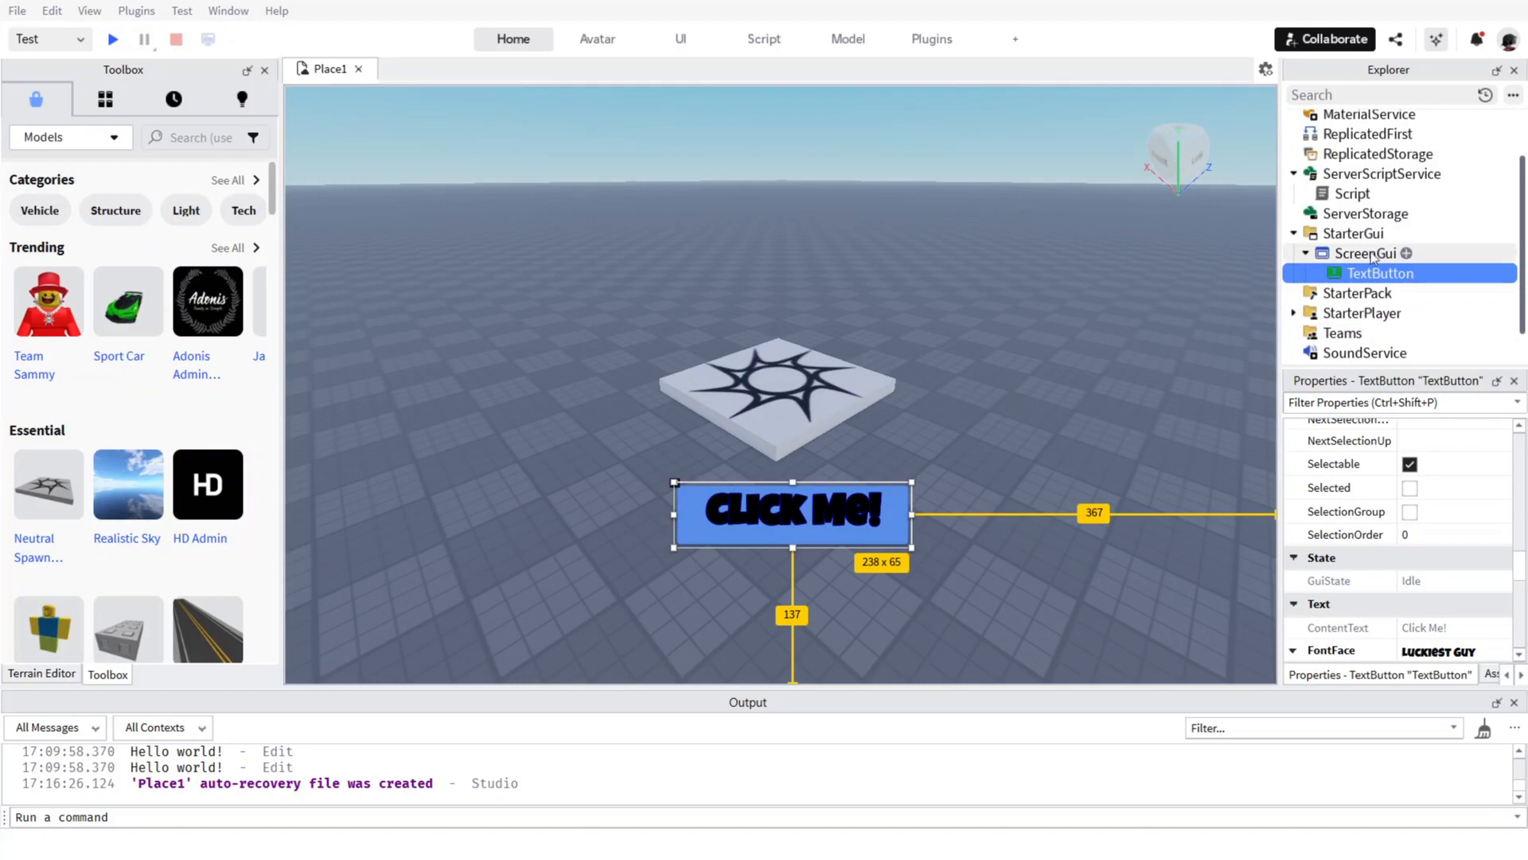
Add a LocalScript to the TextButton, replacing its default code with the copied code that fires ClickEvent to the server on each click.
{"action": "left_click", "coordinate": [1424, 273]}
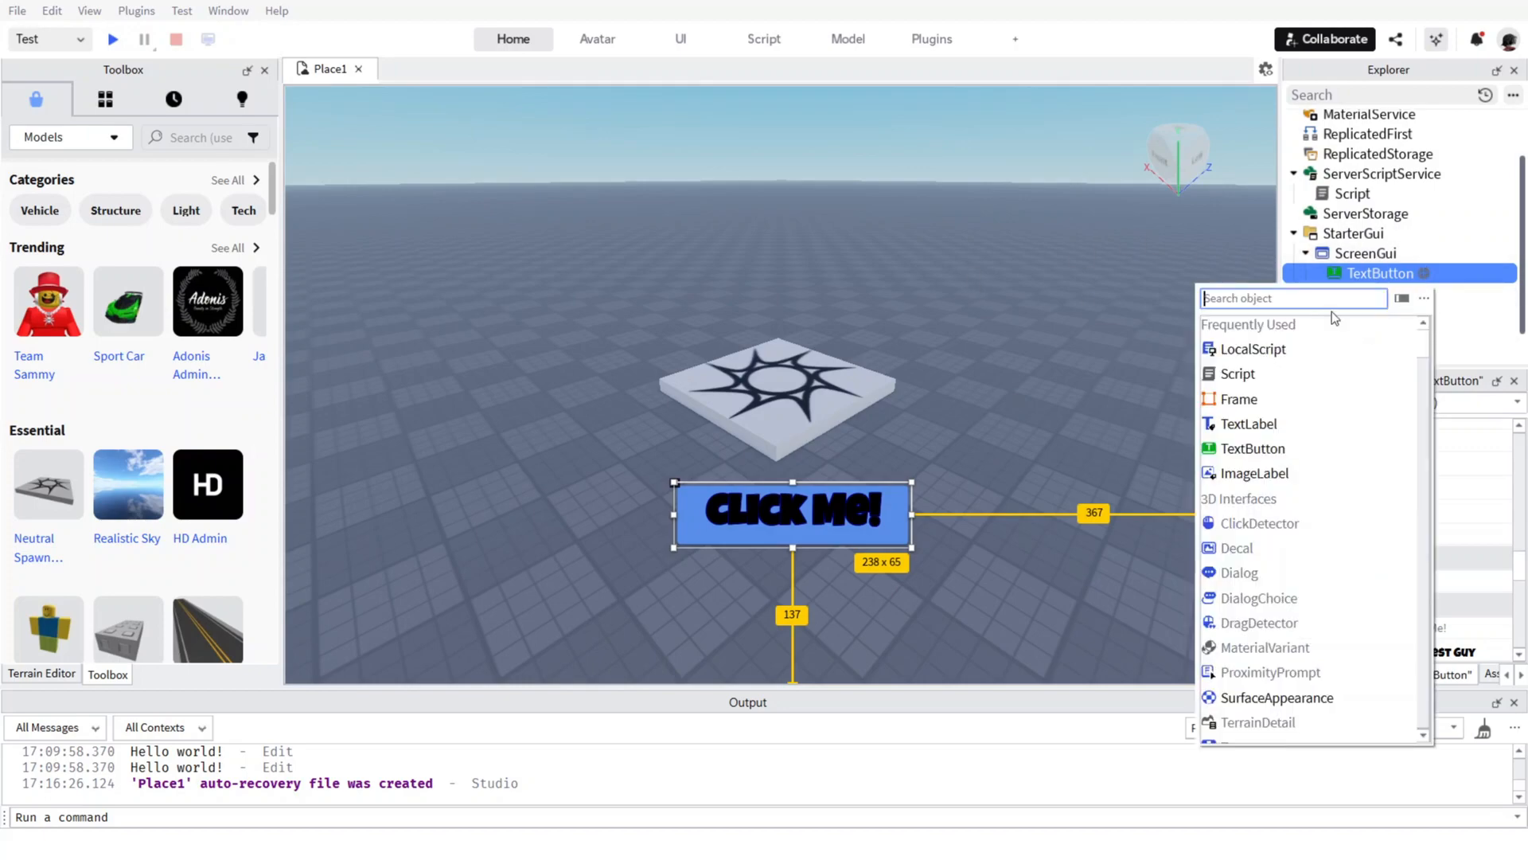
{"action": "left_click", "coordinate": [1306, 351]}
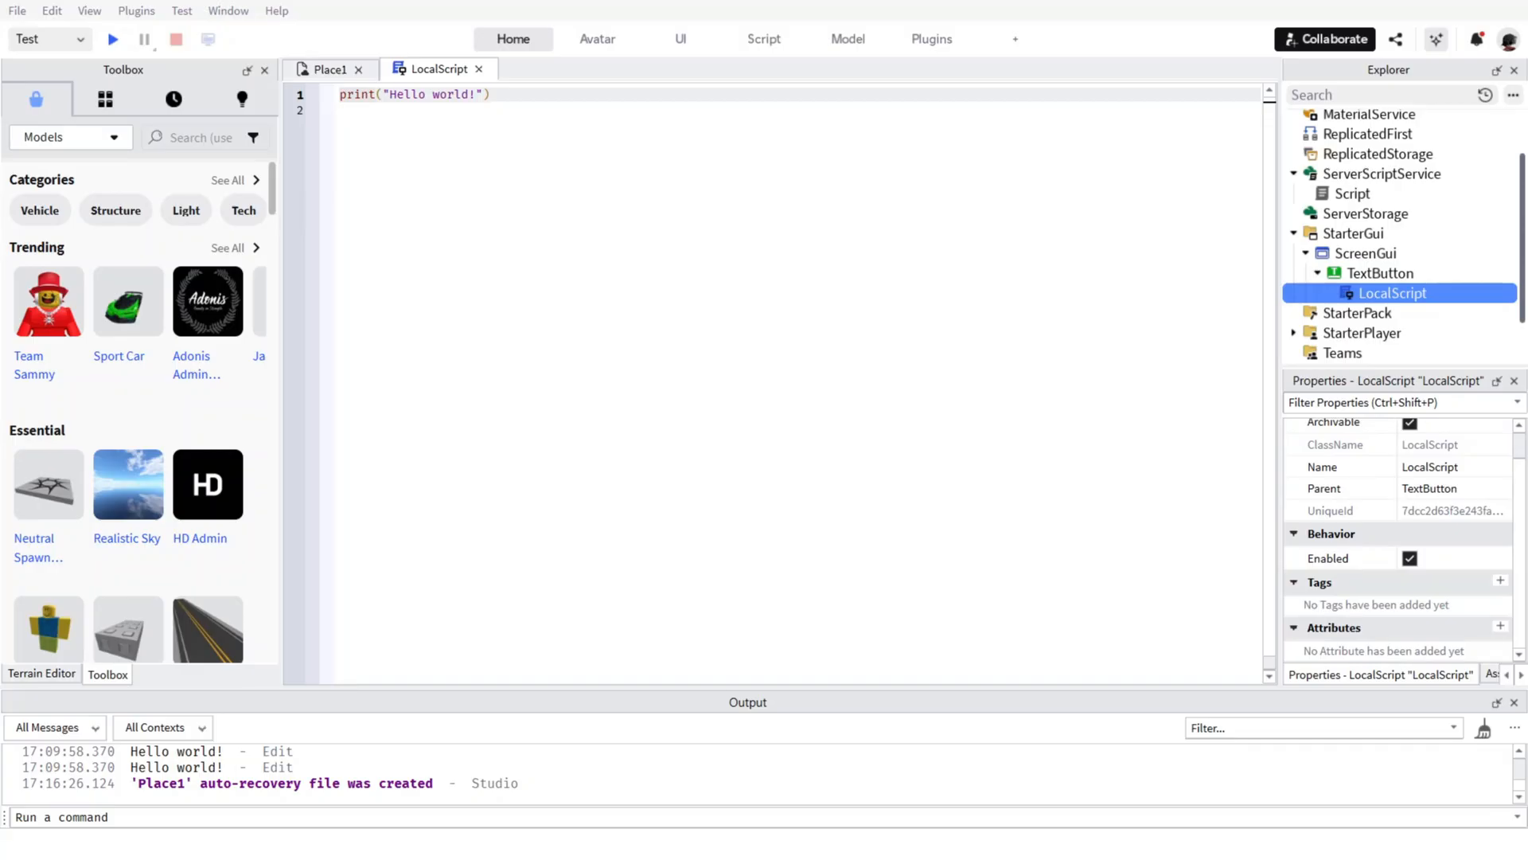
{"action": "left_click", "coordinate": [509, 140]}
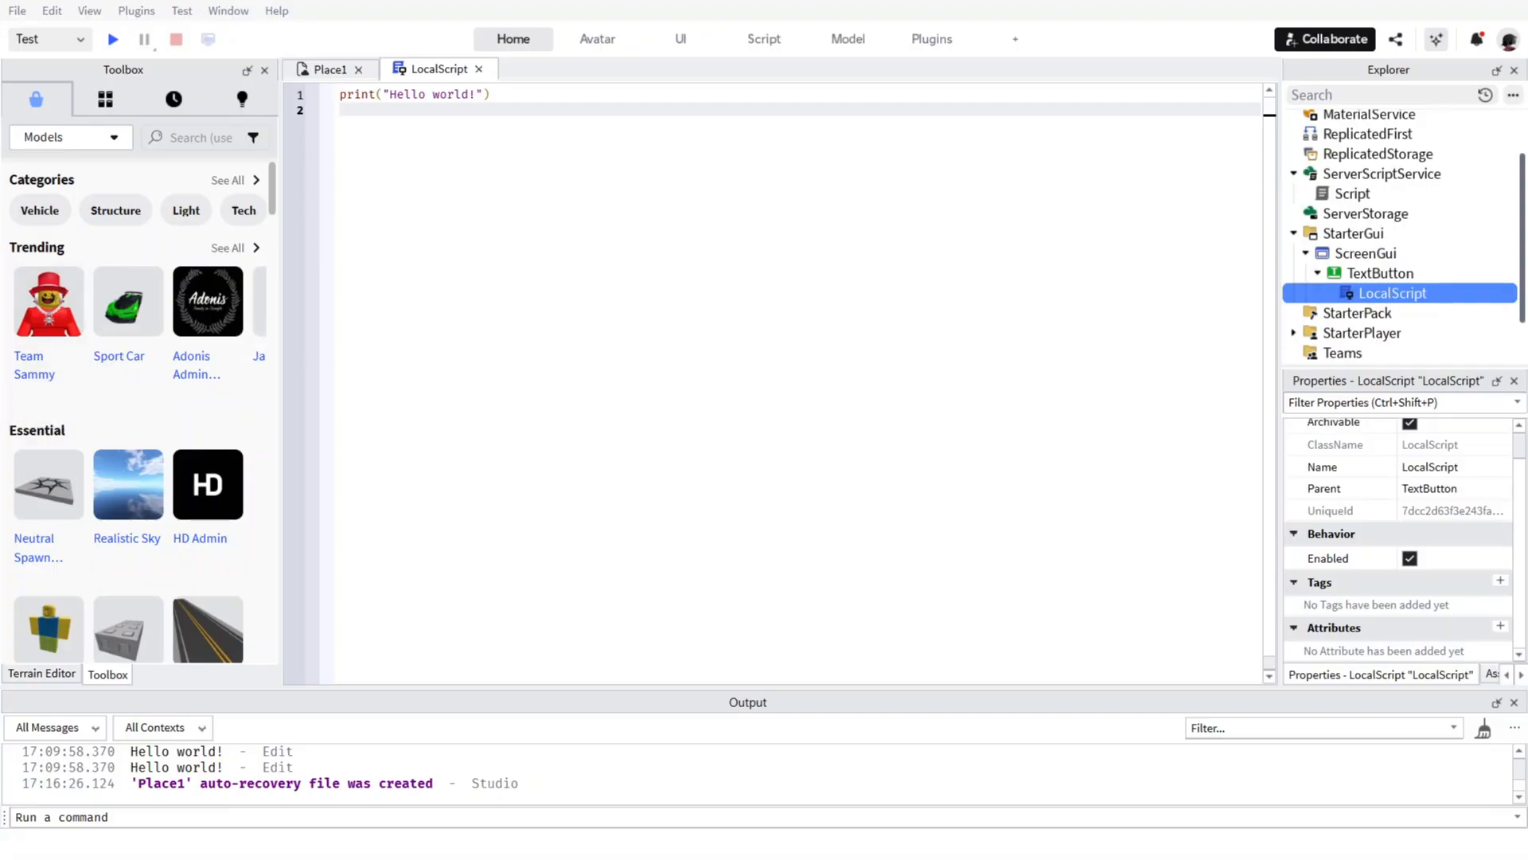
{"action": "key", "text": "ctrl+a"}
{"action": "type", "text": "-- LocalScript inside the Click Button local player = game.Players.LocalPlayer local button = script.Parent local clickEvent = game.ReplicatedStorage:WaitForChild(\"ClickEvent\")  button.MouseButton1Click:Connect(function()     clickEvent:FireServer() end)"}
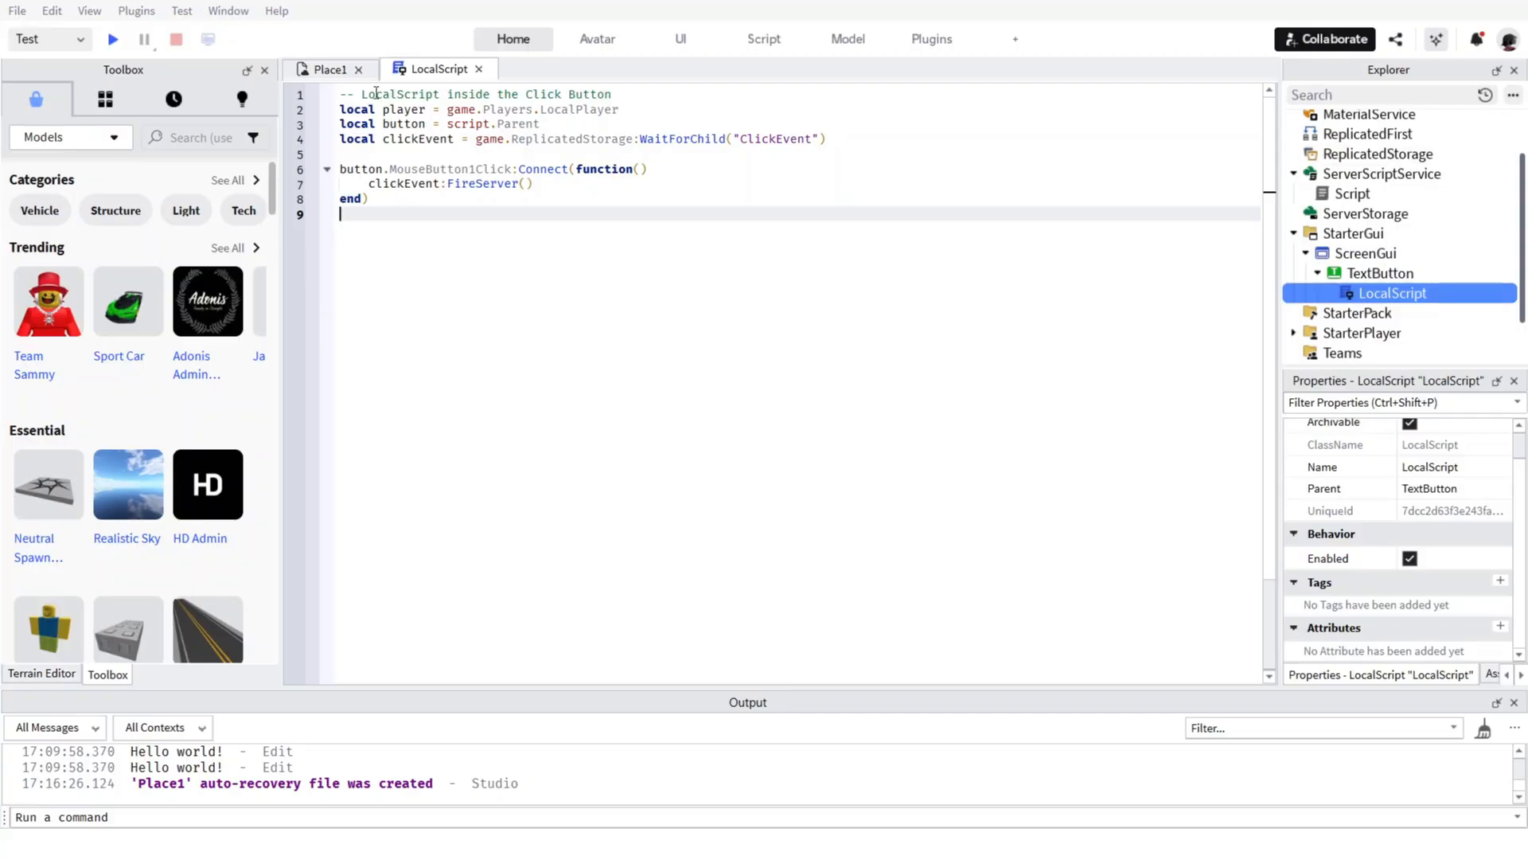
{"action": "left_click", "coordinate": [479, 70]}
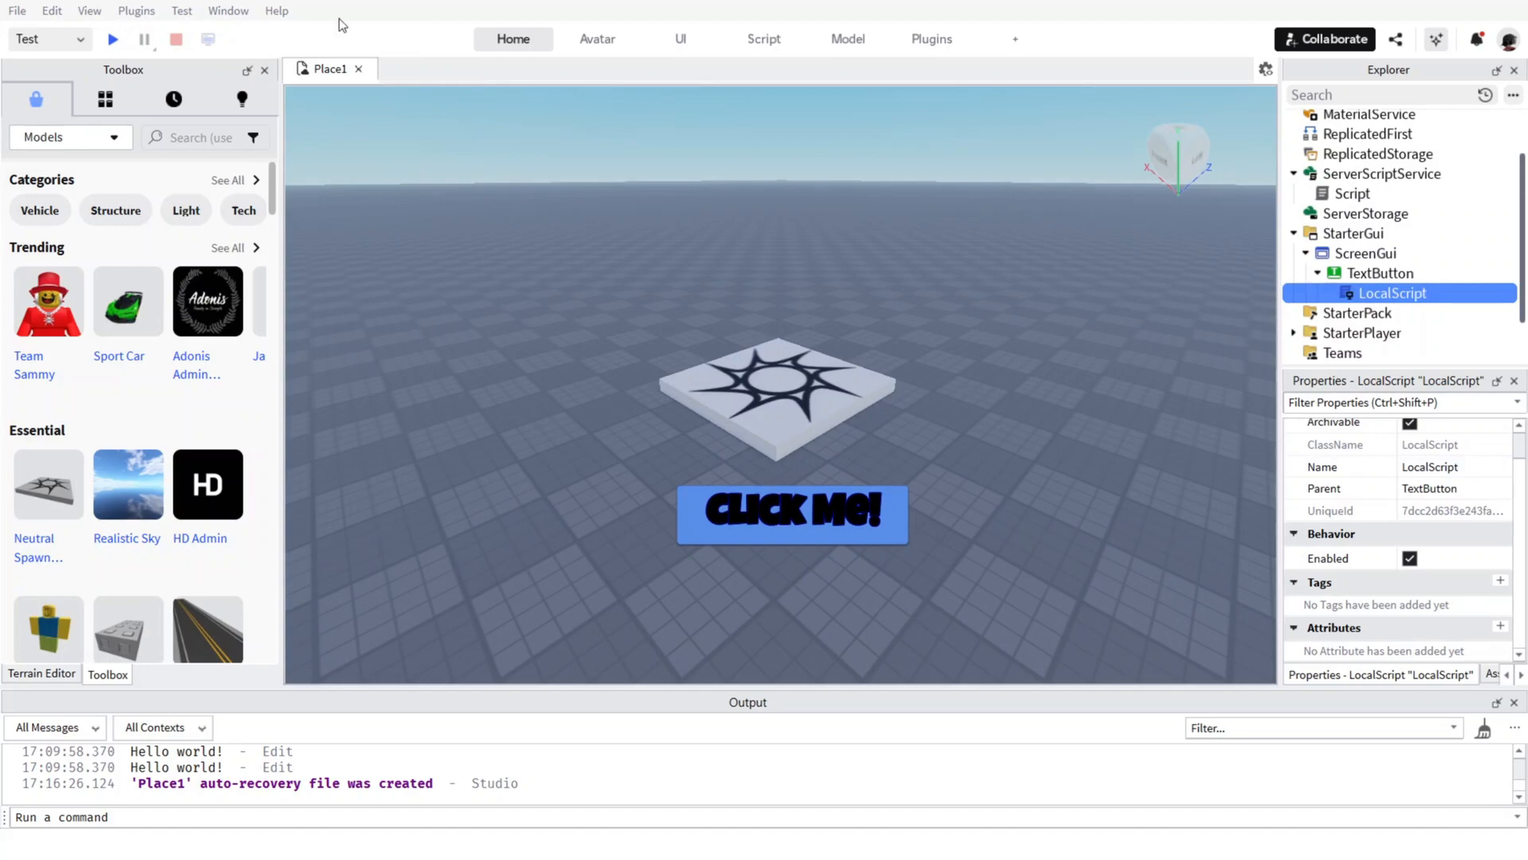
Add a RemoteEvent to ReplicatedStorage and rename it ClickEvent.
{"action": "scroll", "coordinate": [1487, 278], "scroll_direction": "down", "scroll_amount": 1}
{"action": "scroll", "coordinate": [1453, 255], "scroll_direction": "up", "scroll_amount": 2}
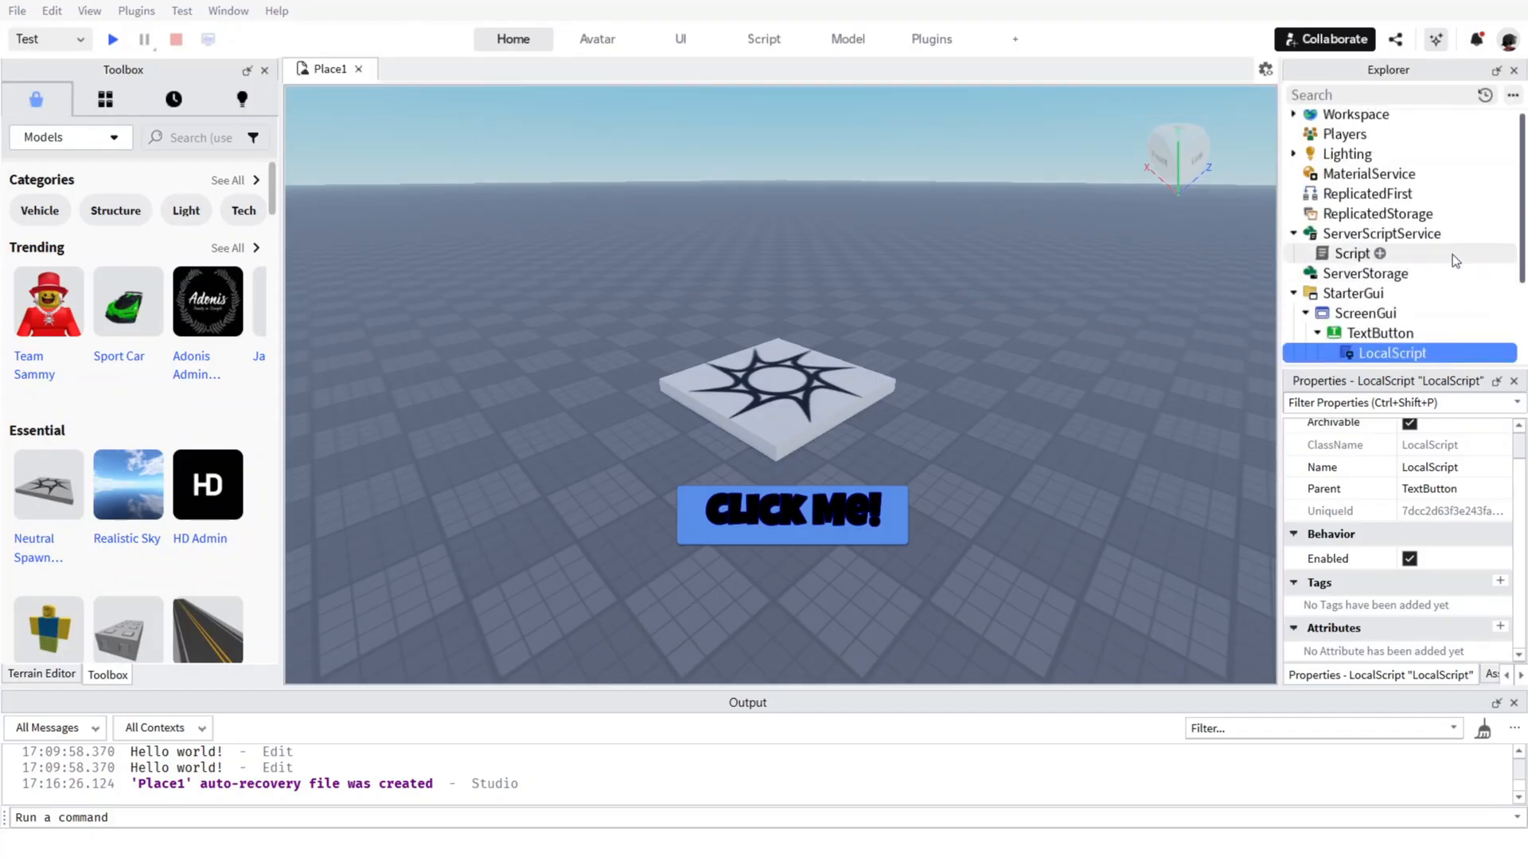
{"action": "left_click", "coordinate": [1443, 214]}
{"action": "left_click", "coordinate": [1266, 310]}
{"action": "right_click", "coordinate": [1349, 236]}
{"action": "left_click", "coordinate": [1326, 331]}
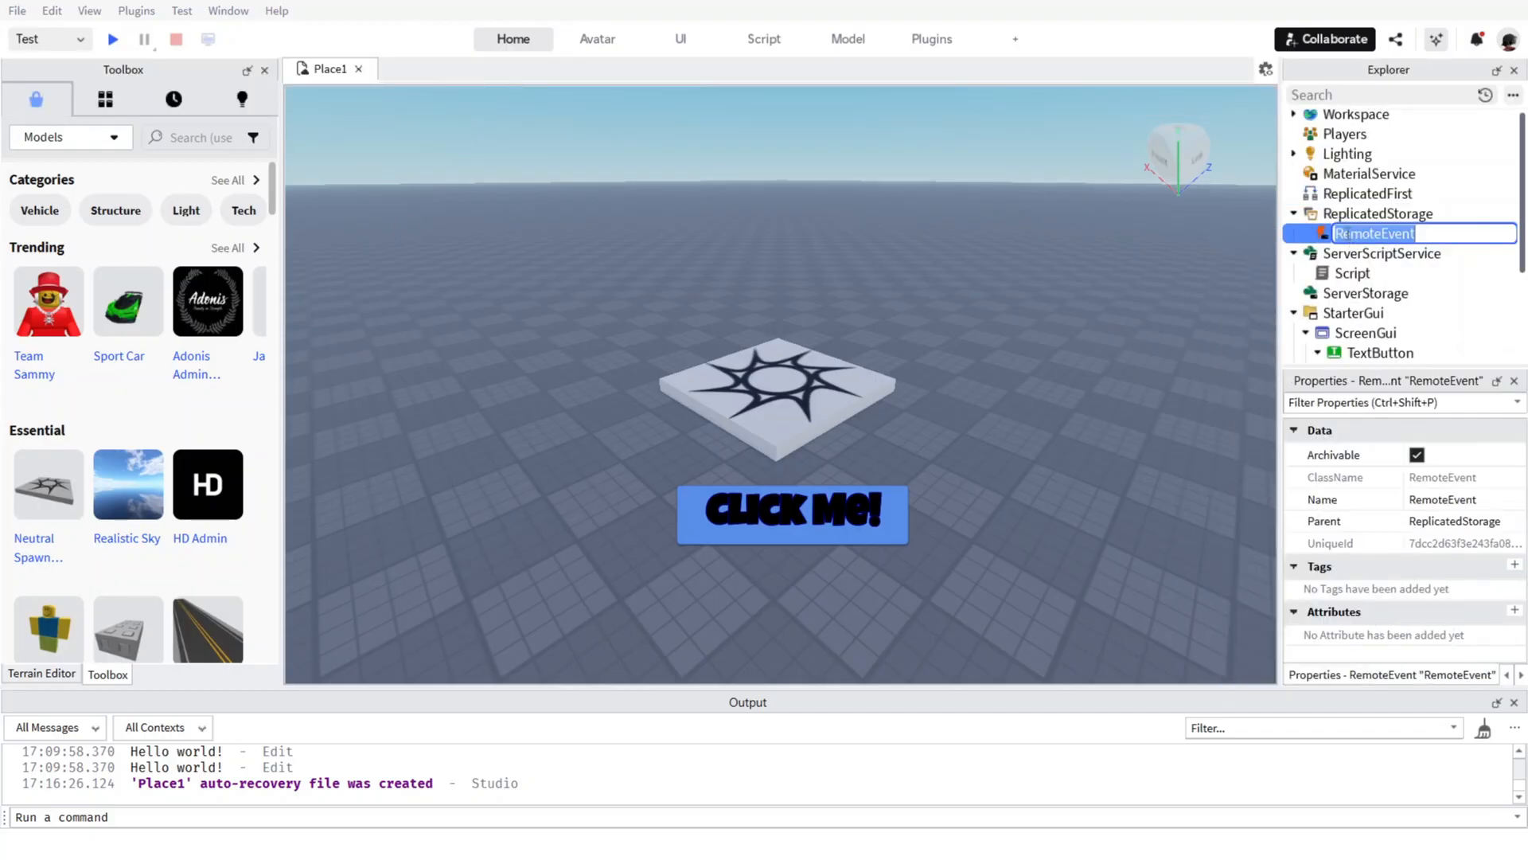
{"action": "type", "text": "ClickEvent"}
{"action": "key", "text": "Return"}
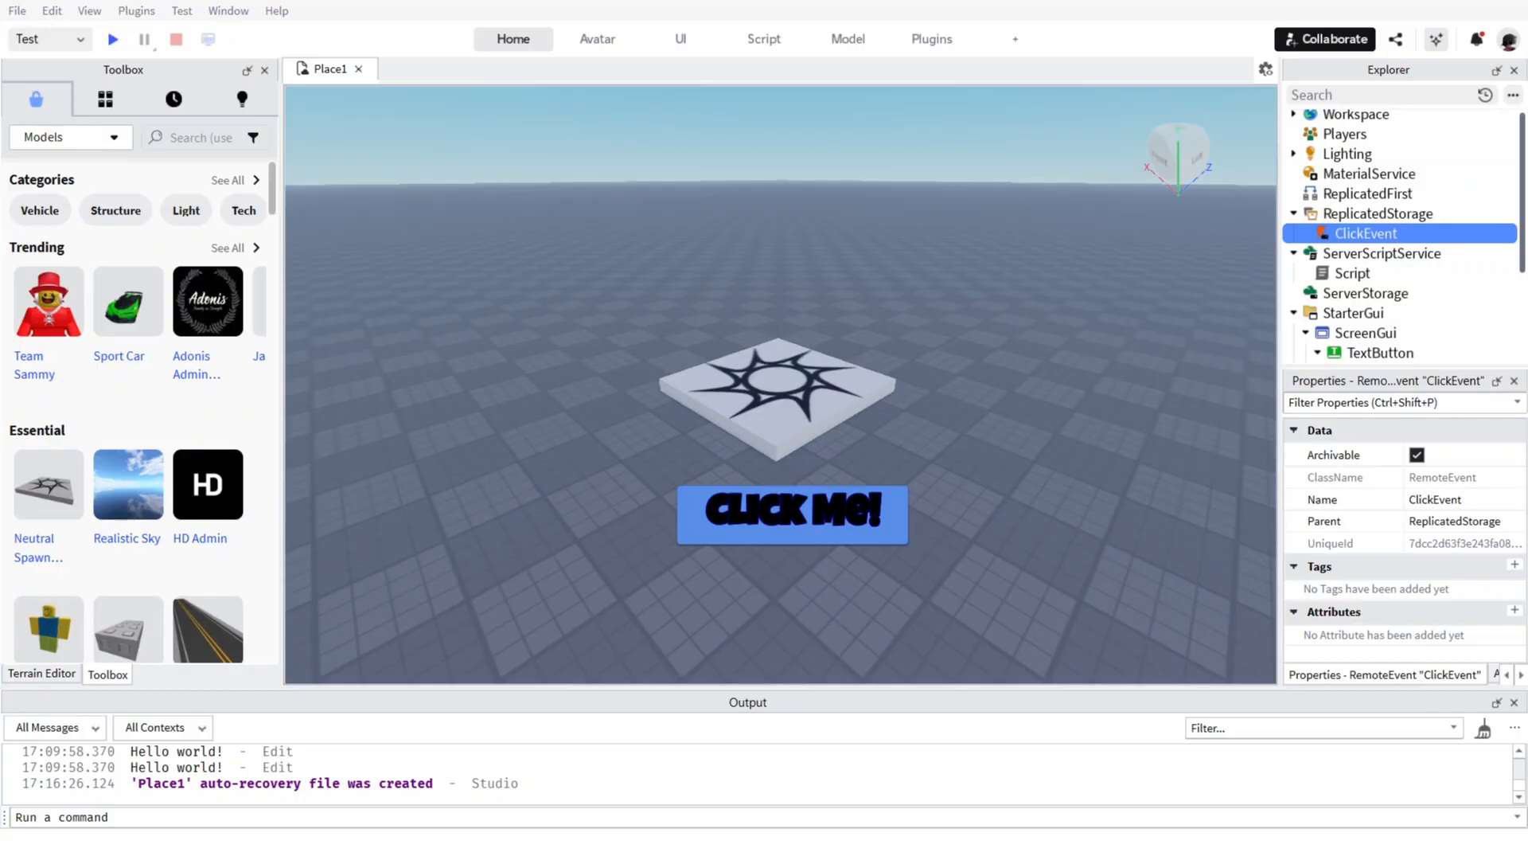
Add a second Script to ServerScriptService, replacing its default code with the copied ClickEvent handler that adds 1 to the player's Clicks.
{"action": "left_click", "coordinate": [1451, 253]}
{"action": "left_click", "coordinate": [1266, 333]}
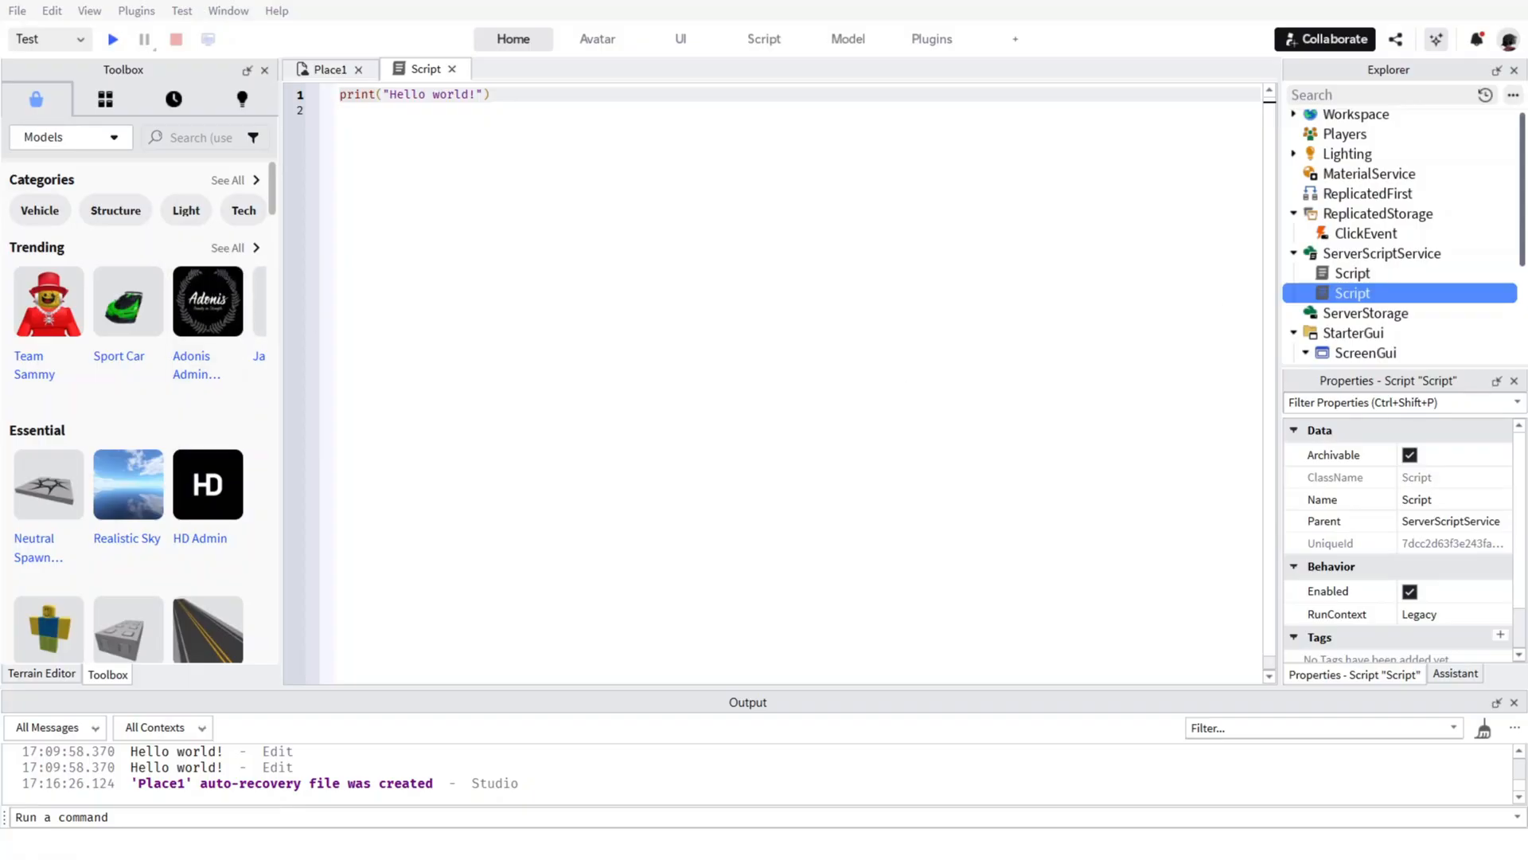
{"action": "key", "text": "ctrl+a"}
{"action": "type", "text": "-- Script handling clicks local clickEvent = game.ReplicatedStorage.ClickEvent  clickEvent.OnServerEvent:Connect(function(player) \tlocal clicks = player.leaderstats:FindFirstChild(\"Clicks\") \tif clicks then \t\tclicks.Value += 1 \tend end)"}
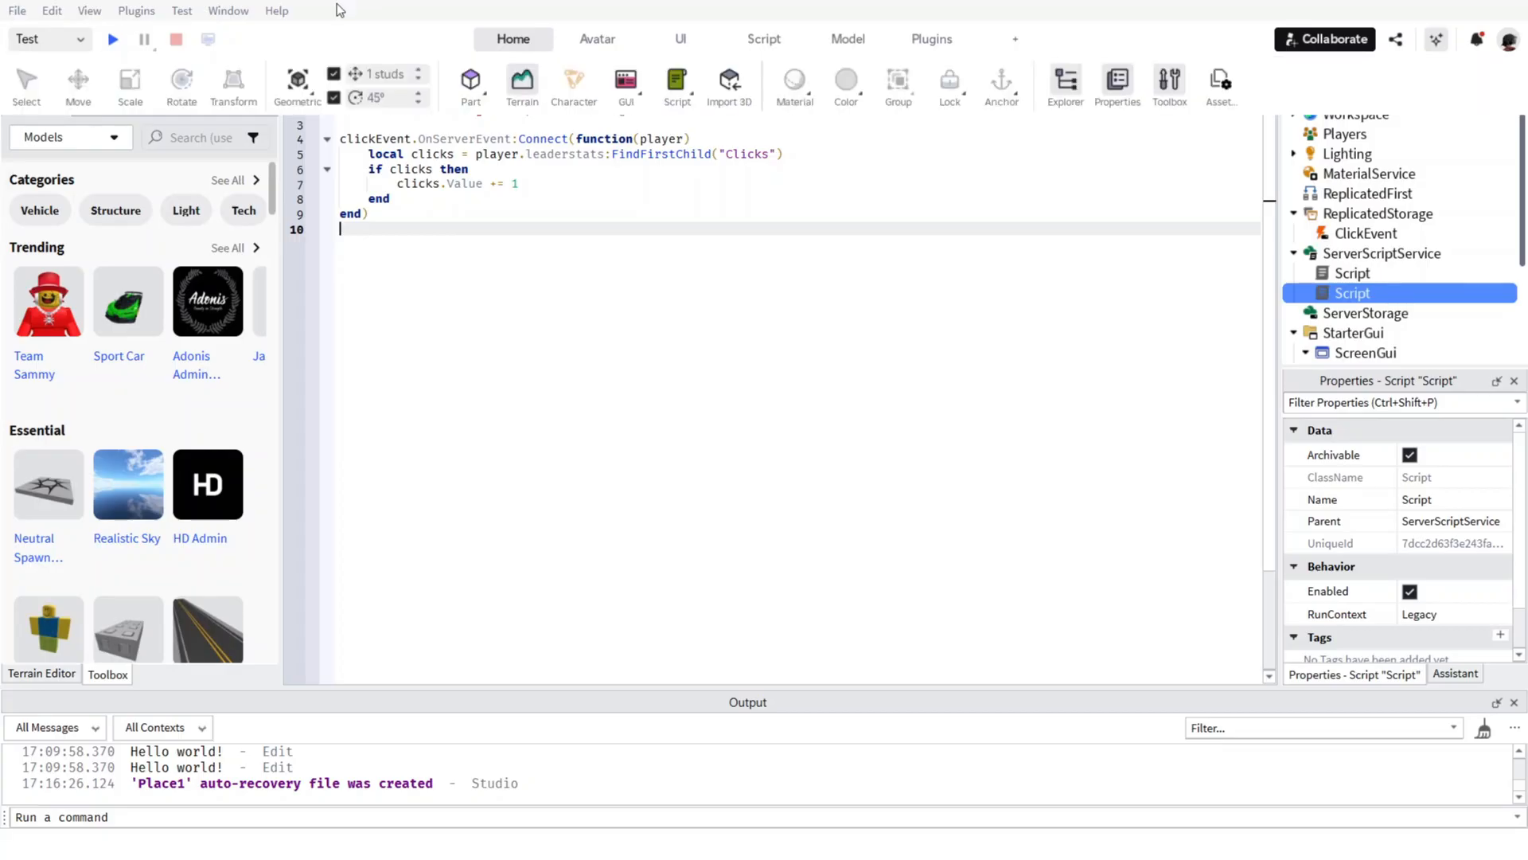
{"action": "left_click", "coordinate": [451, 69]}
Playtest the game, activating the Click Me! button several times to check the Clicks counter, and stop the test.
{"action": "key", "text": "F5"}
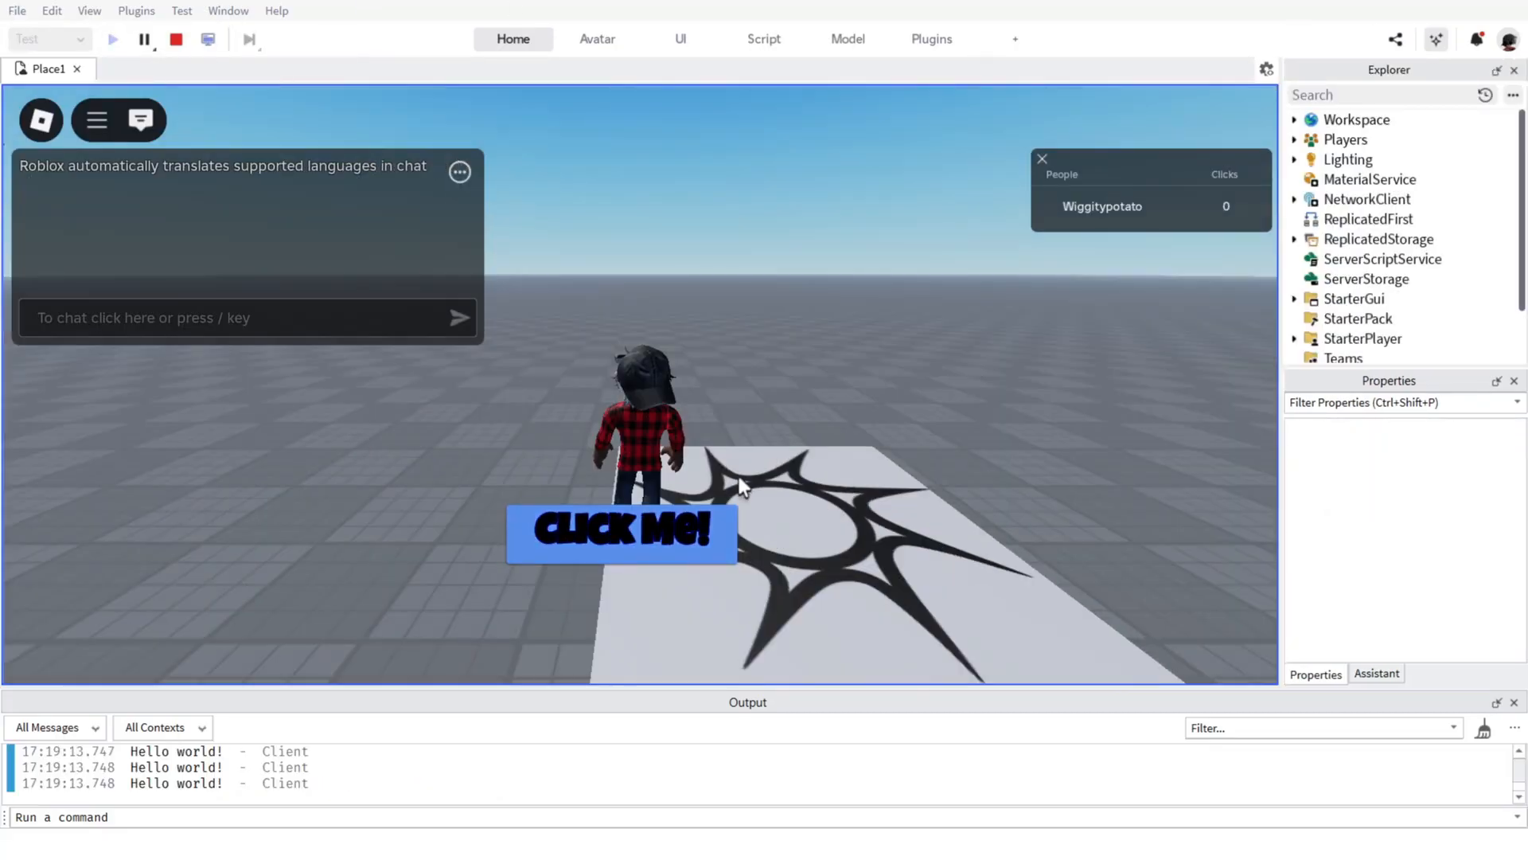
{"action": "left_click", "coordinate": [681, 529]}
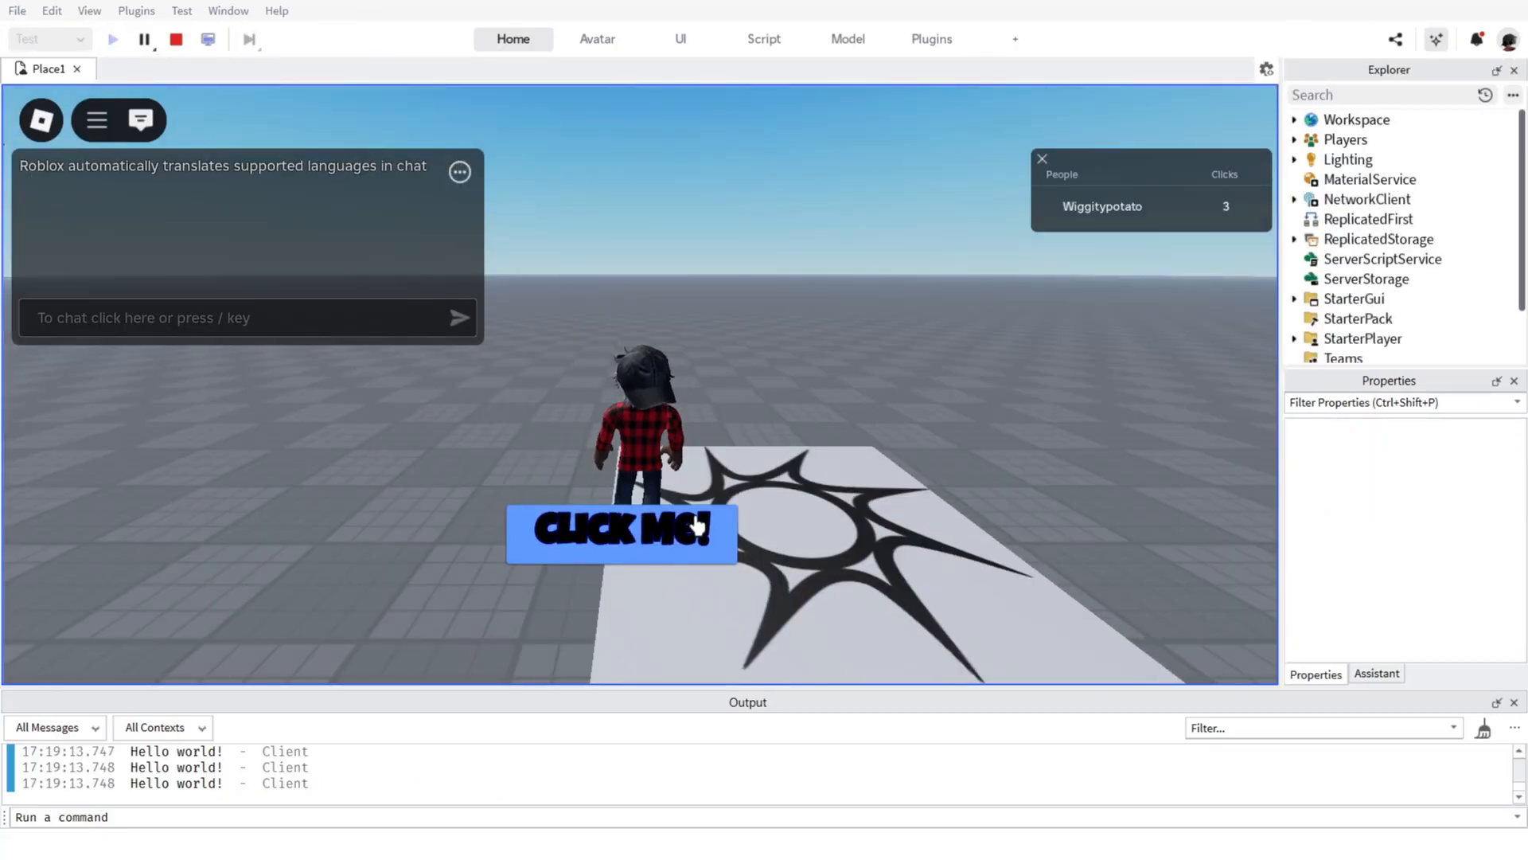
{"action": "left_click", "coordinate": [683, 530]}
{"action": "left_click", "coordinate": [685, 533]}
{"action": "left_click", "coordinate": [686, 536]}
{"action": "left_click", "coordinate": [176, 39]}
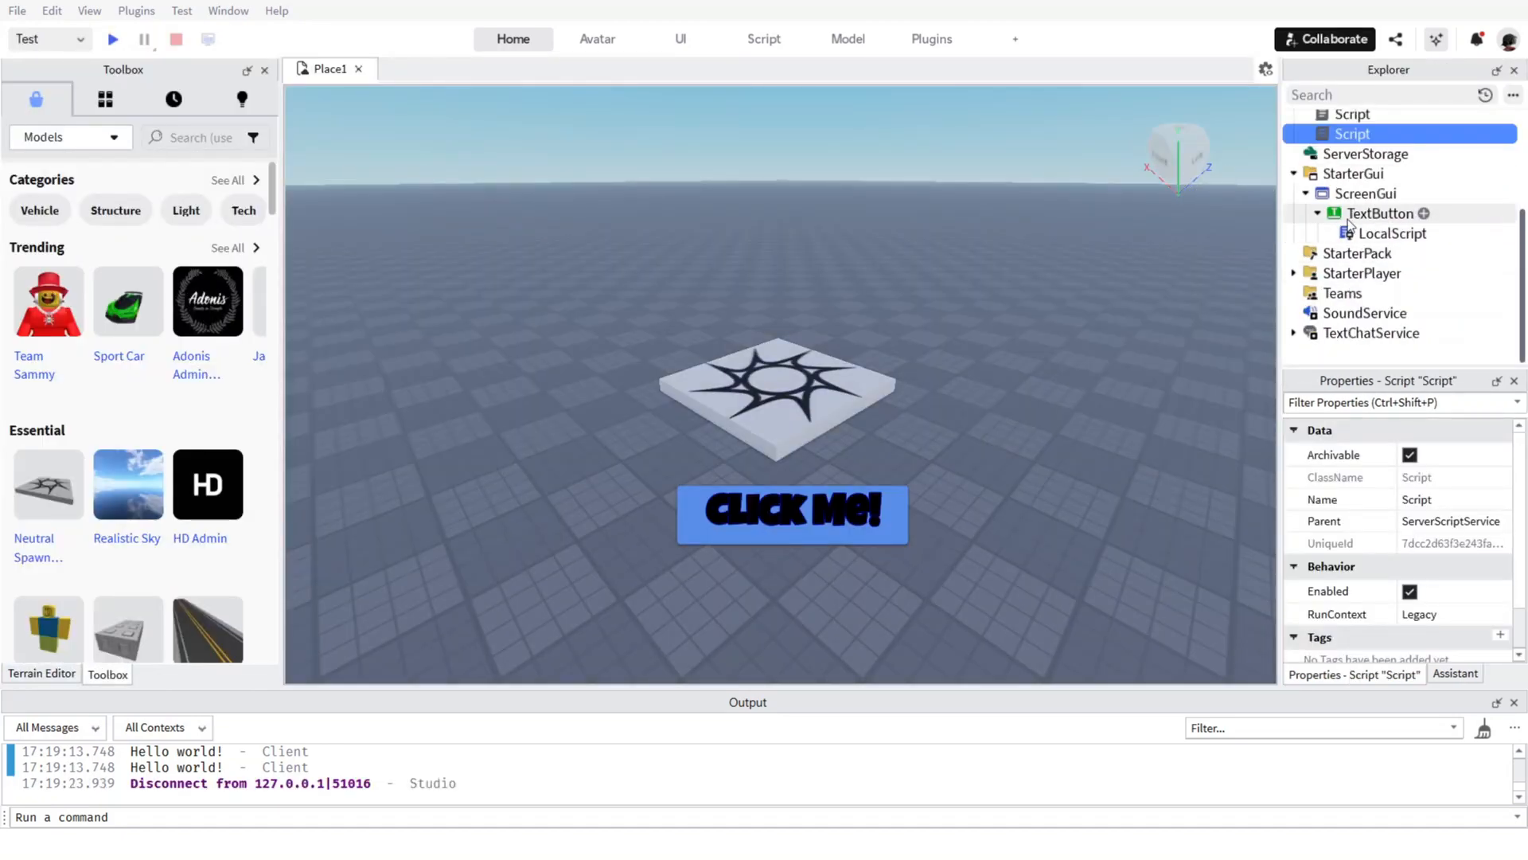
Move the Click Me! button lower on the screen, to about 57 px above the viewport's bottom edge.
{"action": "left_click", "coordinate": [1379, 213]}
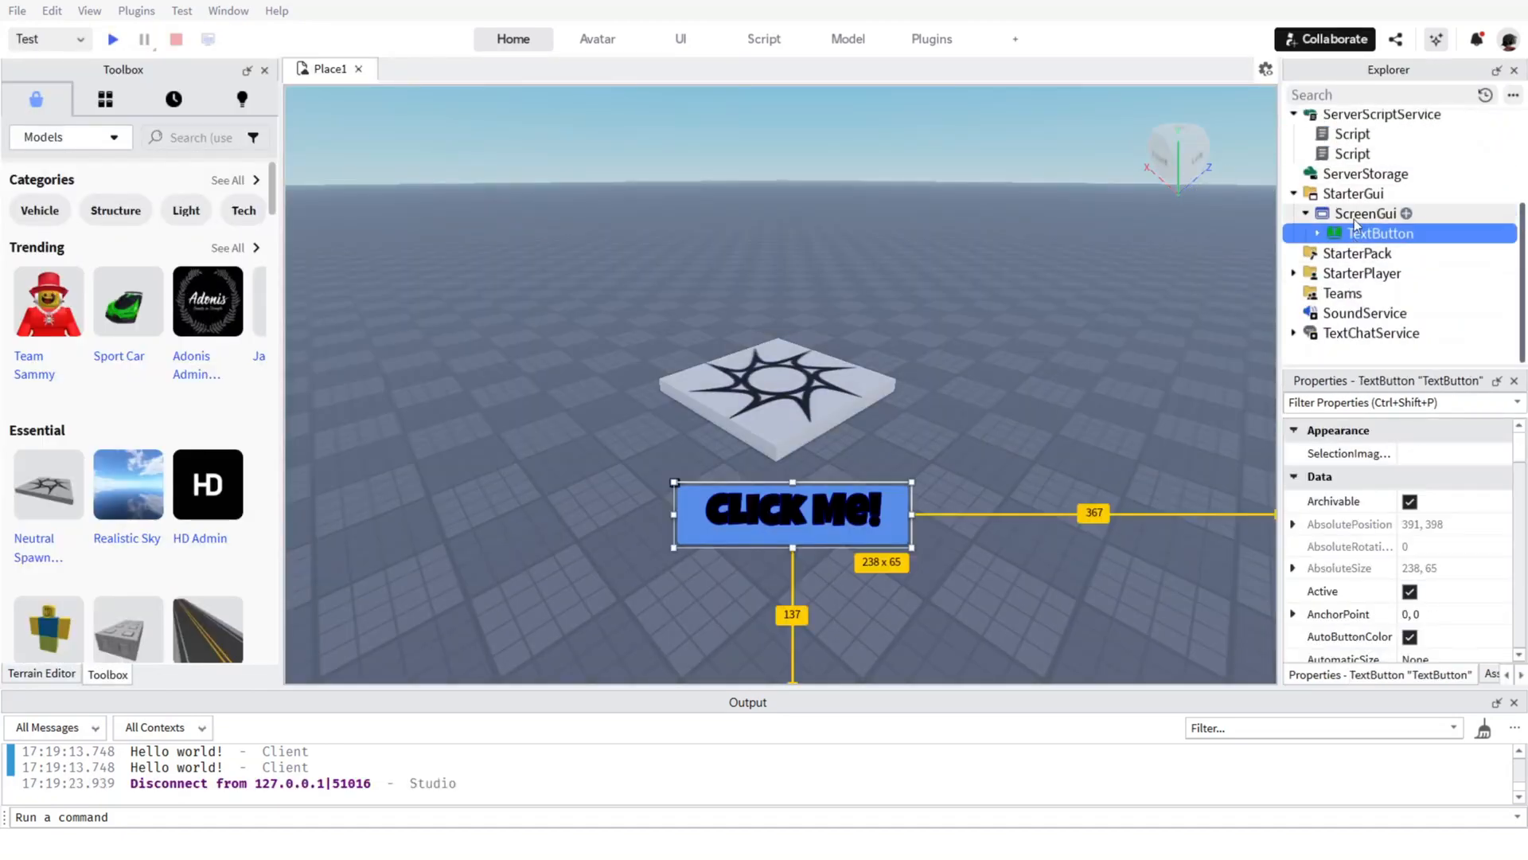
{"action": "left_click_drag", "start_coordinate": [854, 492], "coordinate": [835, 584]}
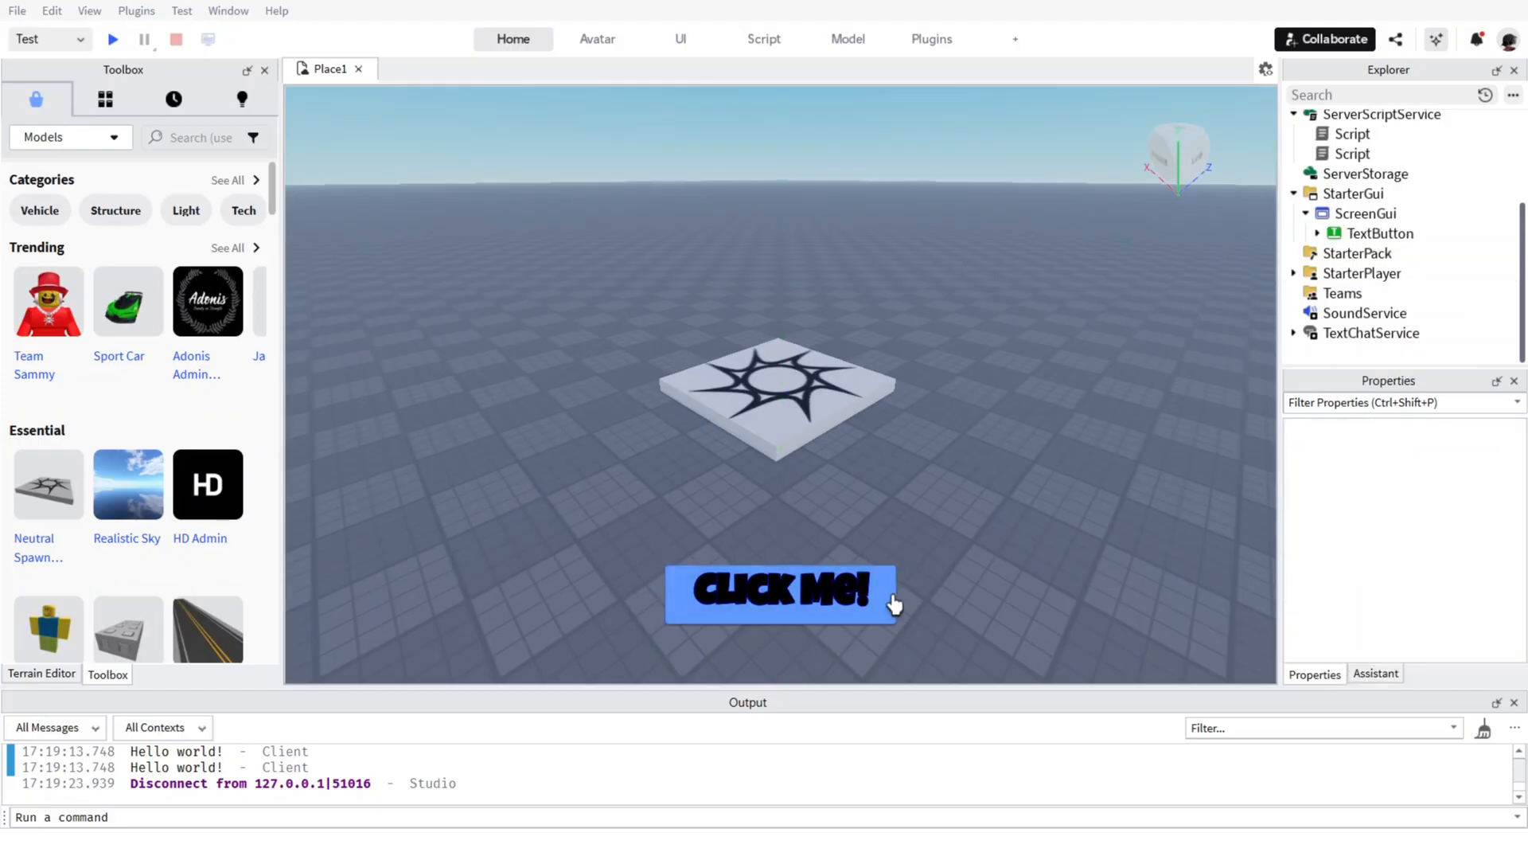
Reselect the TextButton and enable its RichText property.
{"action": "left_click", "coordinate": [1357, 253]}
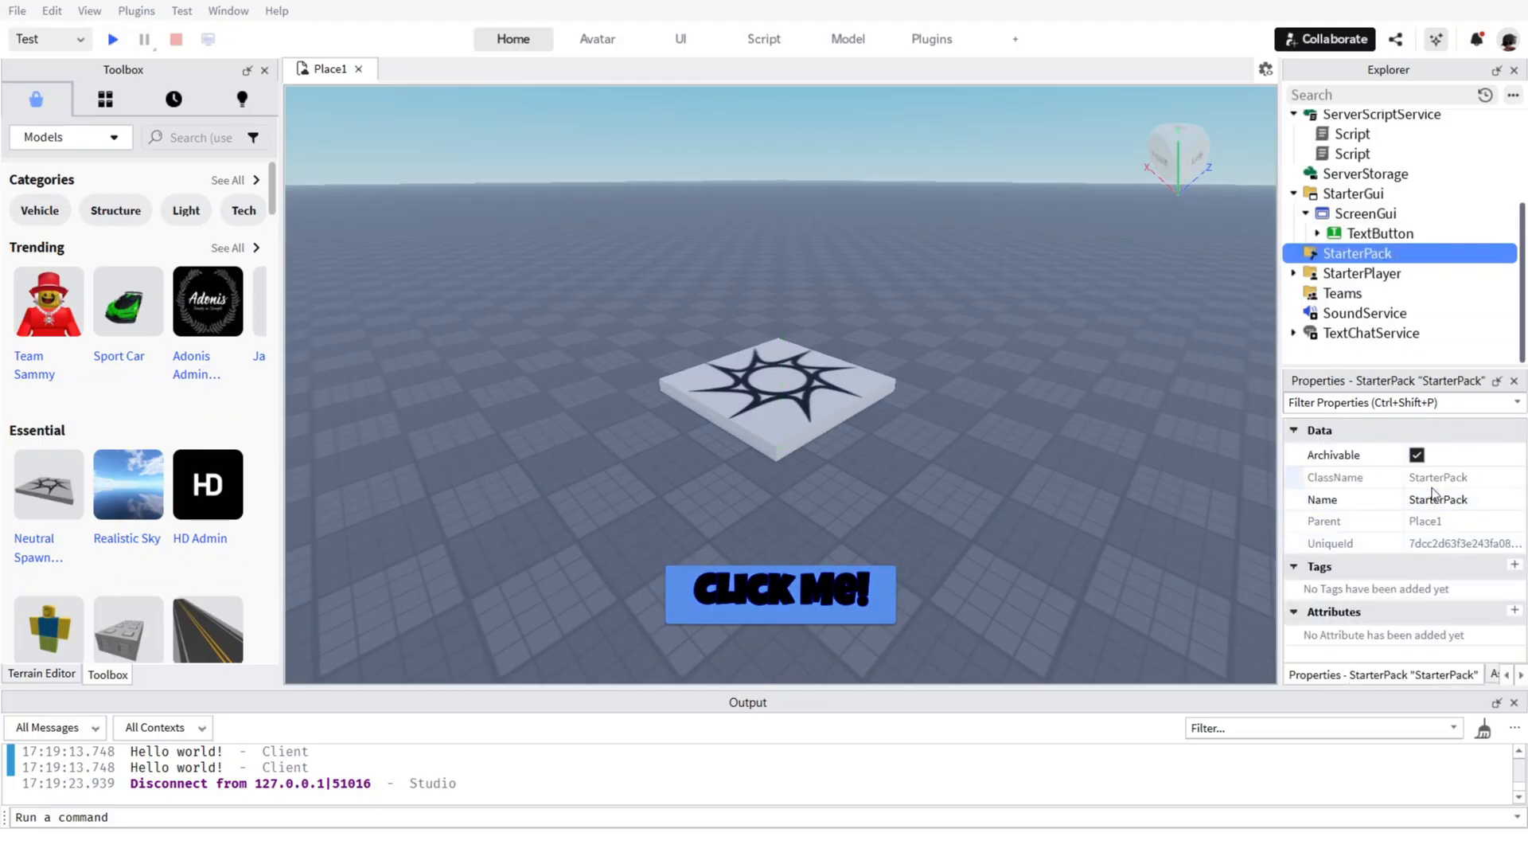
{"action": "key", "text": "Up"}
{"action": "scroll", "coordinate": [1391, 539], "scroll_direction": "down", "scroll_amount": 4}
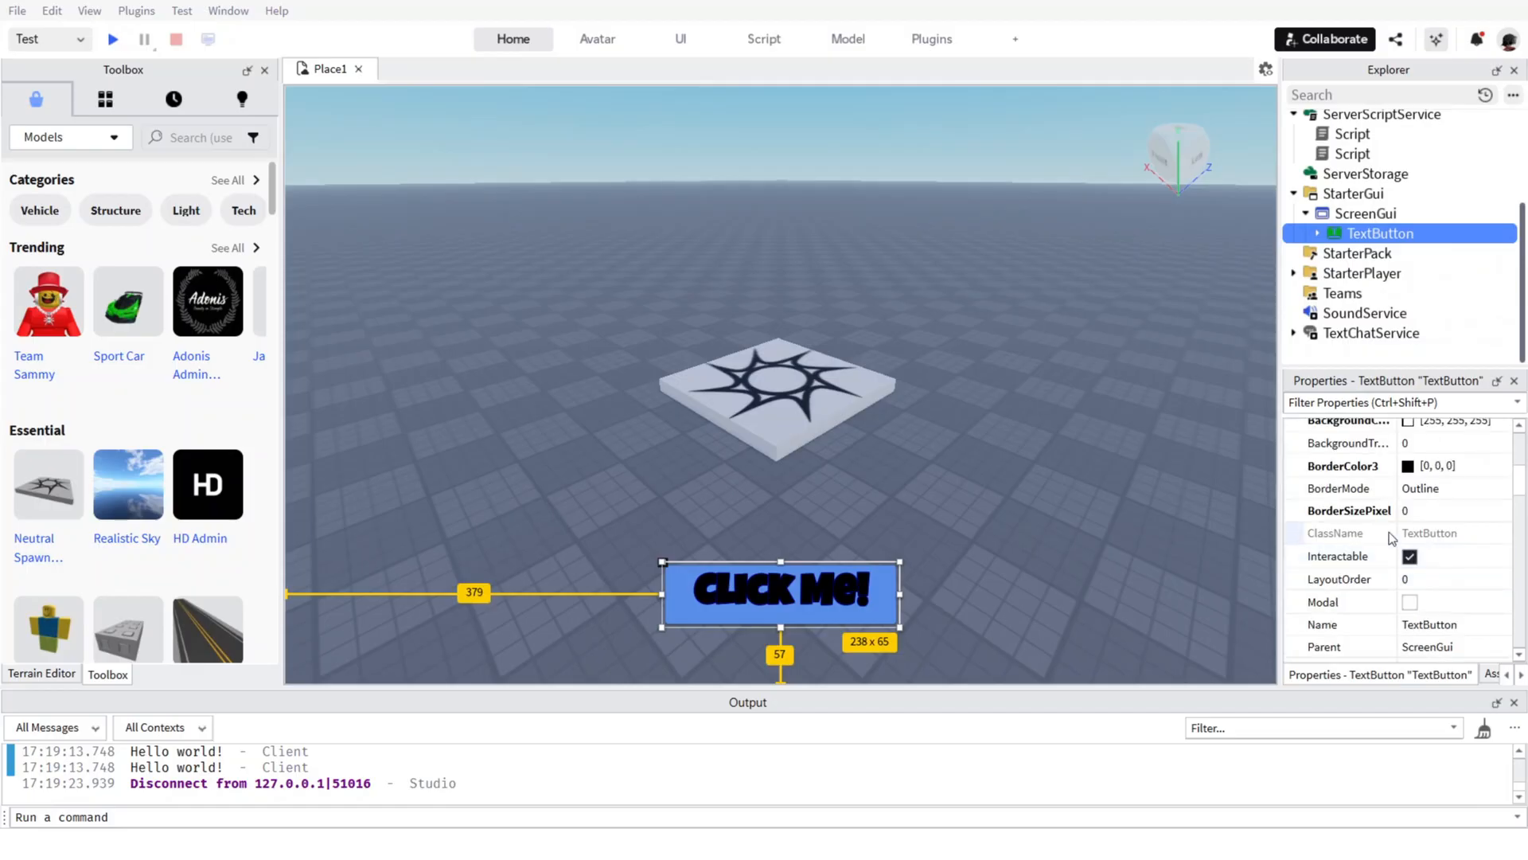
{"action": "scroll", "coordinate": [1391, 539], "scroll_direction": "up", "scroll_amount": 5}
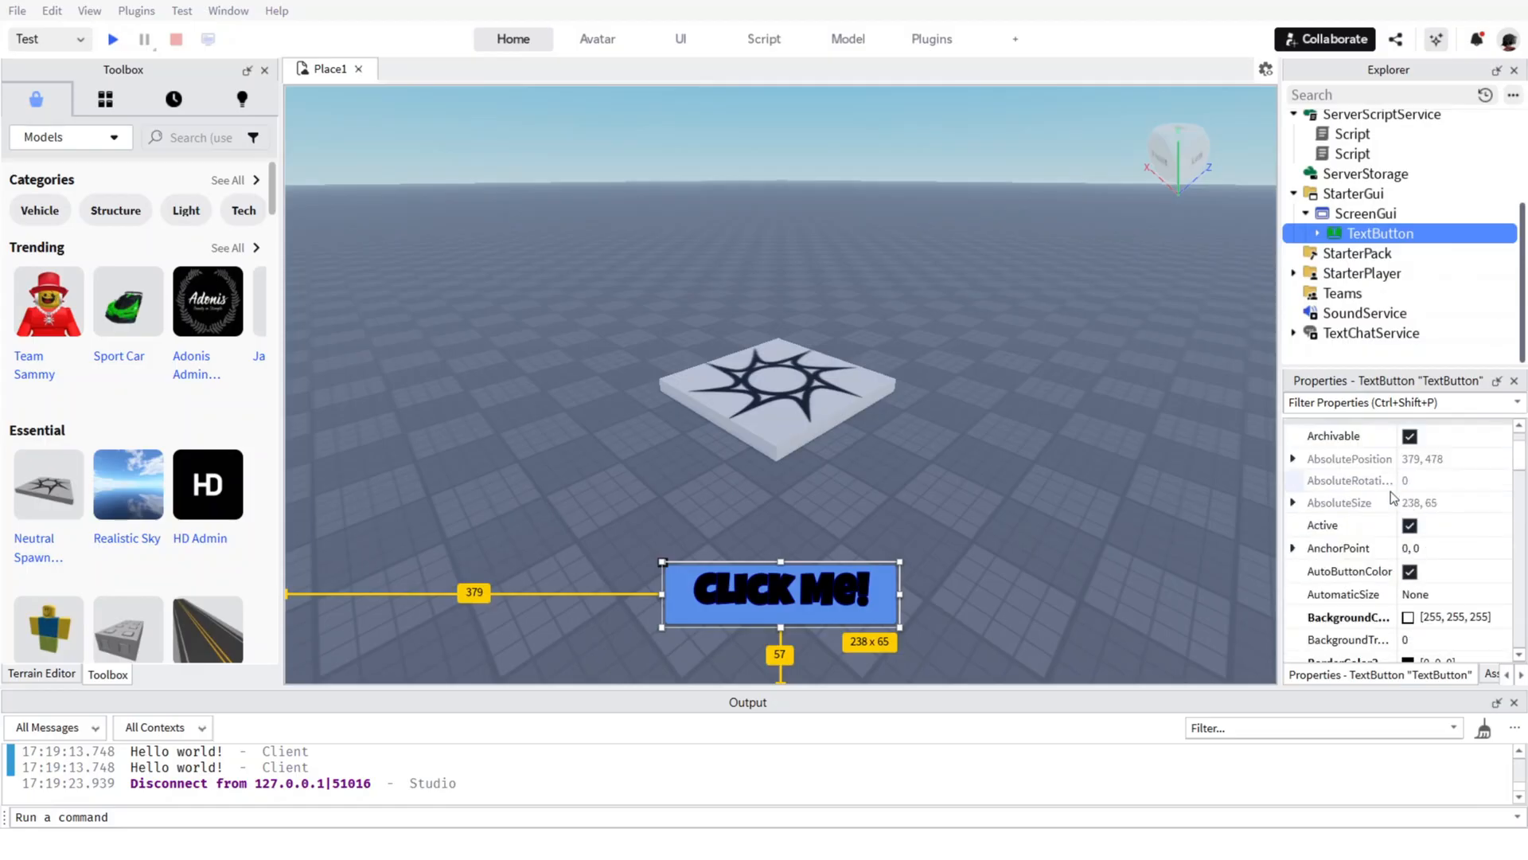
{"action": "scroll", "coordinate": [1393, 502], "scroll_direction": "down", "scroll_amount": 12}
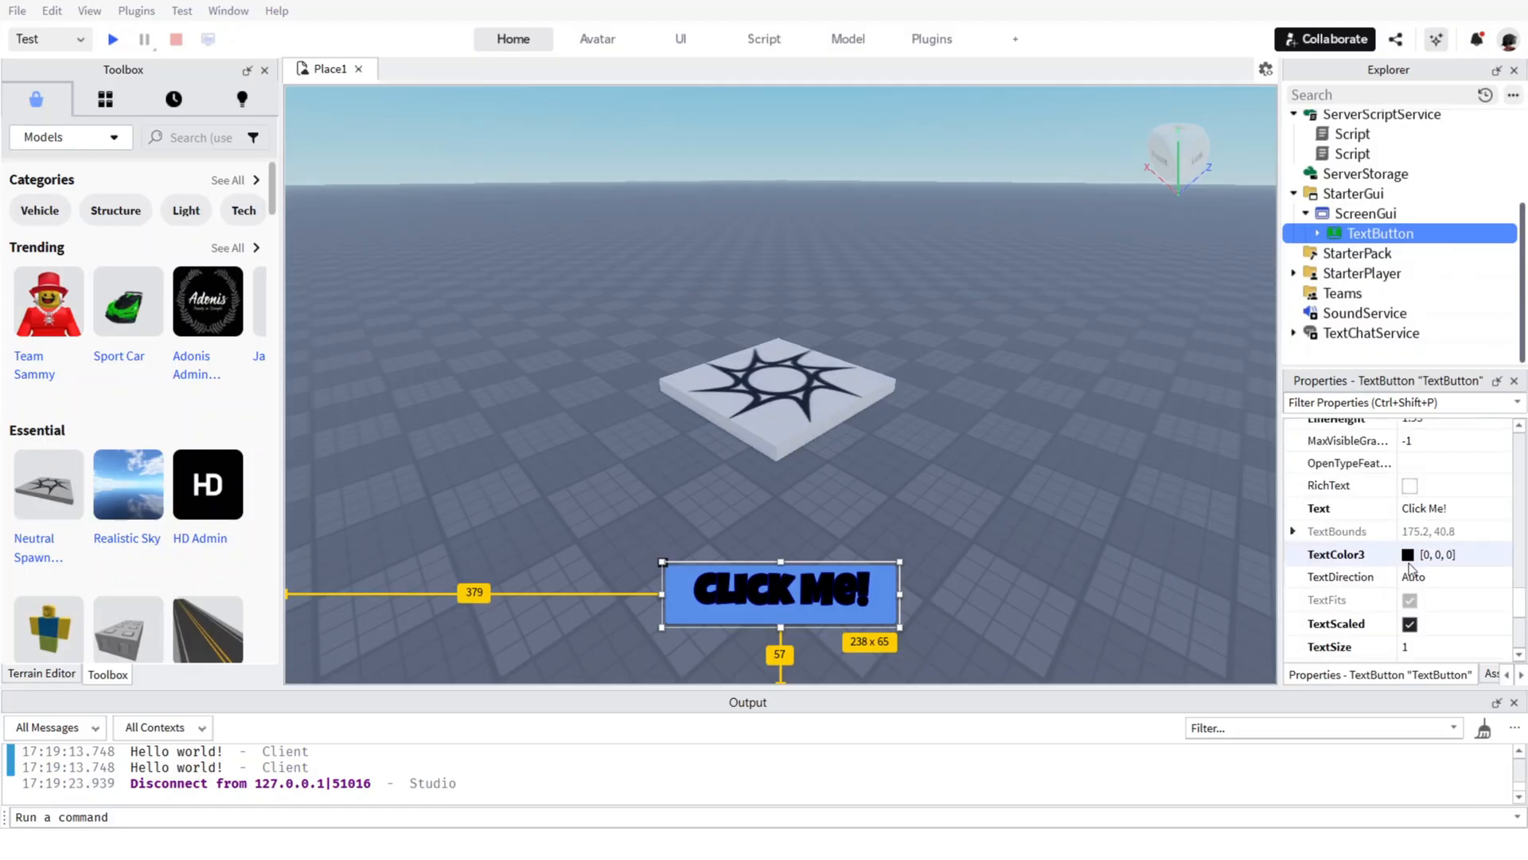
{"action": "left_click", "coordinate": [1409, 486]}
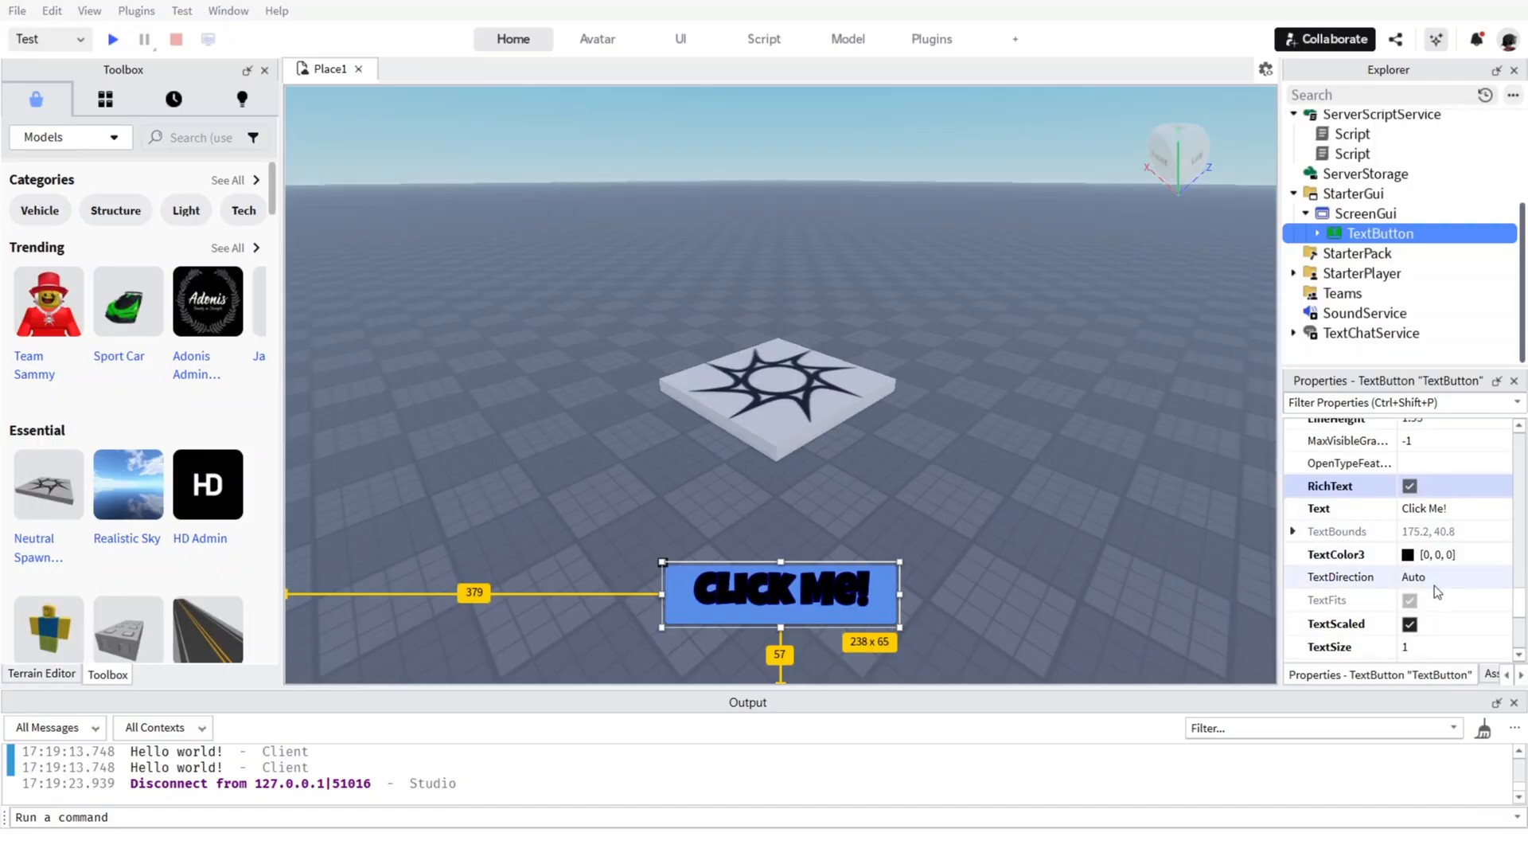
Resize the Click Me! button to about 230 × 69 px, keeping it about 70 px above the viewport's bottom edge.
{"action": "left_click_drag", "start_coordinate": [788, 560], "coordinate": [667, 566]}
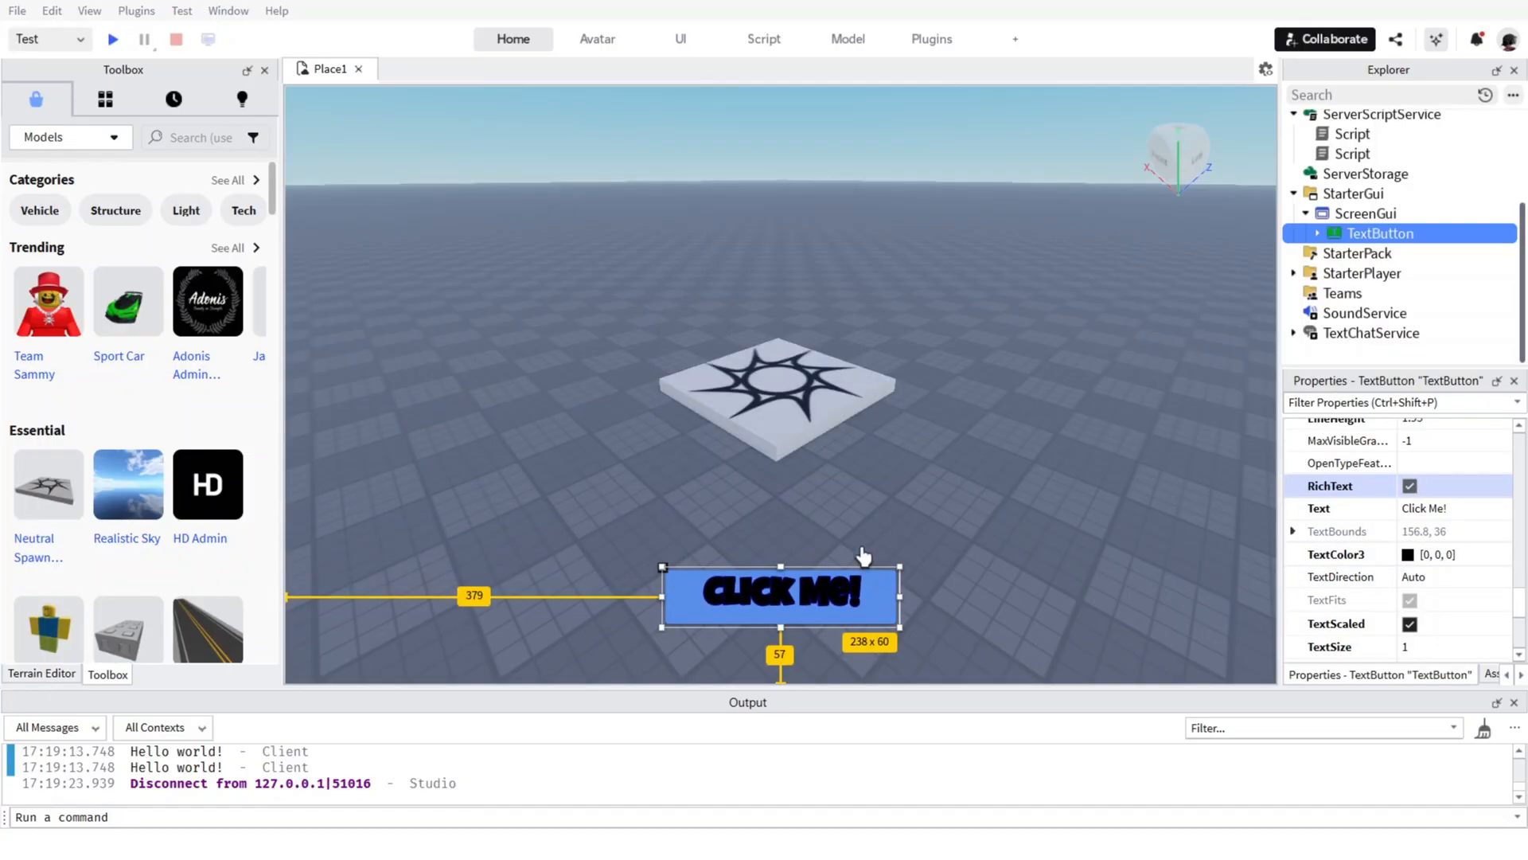
{"action": "mouse_move", "coordinate": [898, 625]}
{"action": "left_mouse_down"}
{"action": "mouse_move", "coordinate": [885, 585]}
{"action": "mouse_move", "coordinate": [893, 612]}
{"action": "left_mouse_up"}
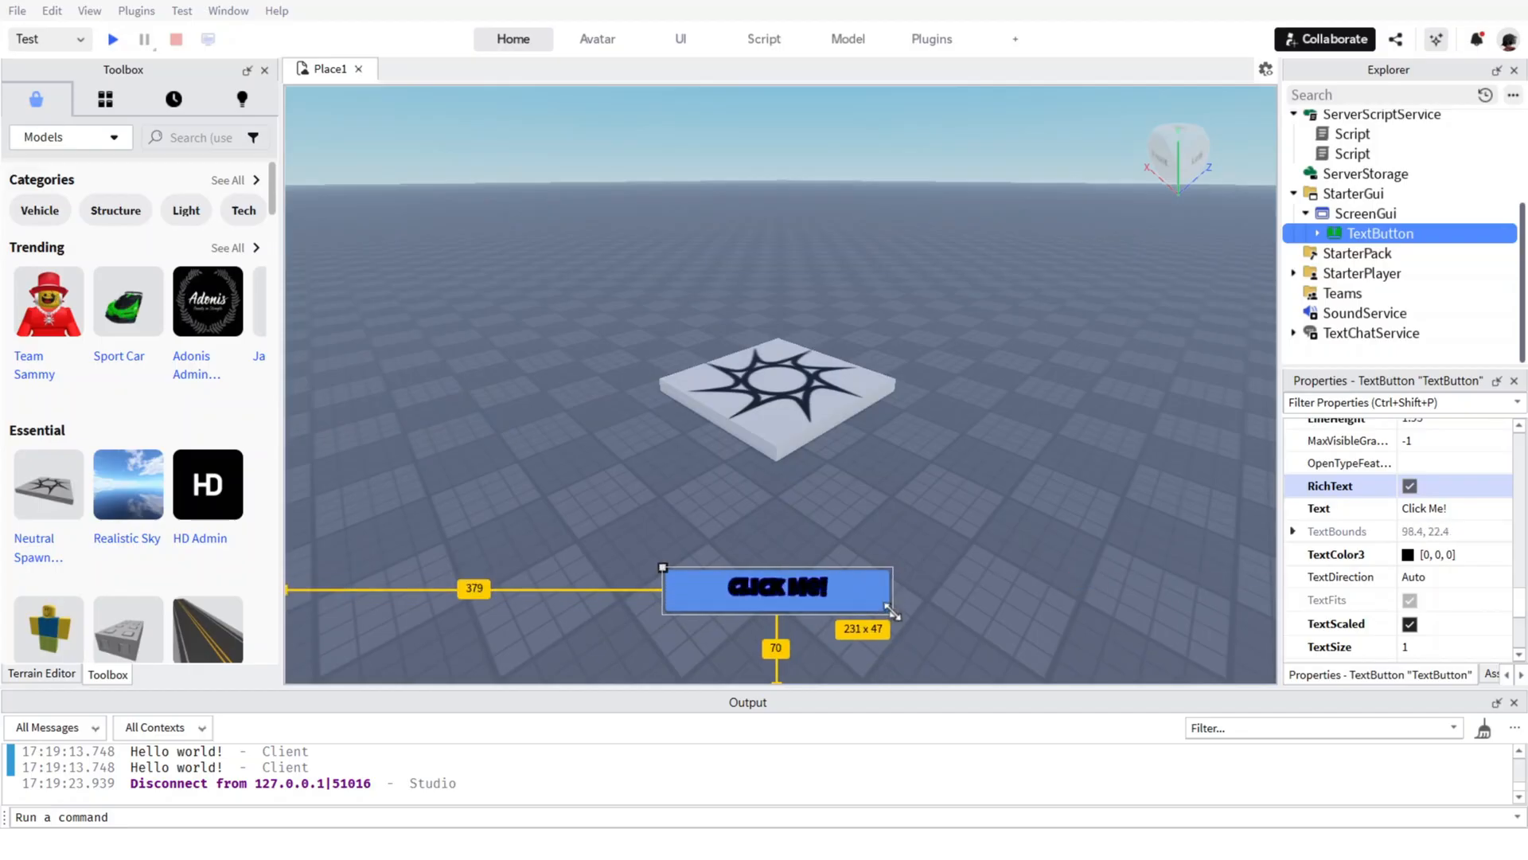
{"action": "left_click", "coordinate": [969, 528]}
{"action": "left_click", "coordinate": [1381, 233]}
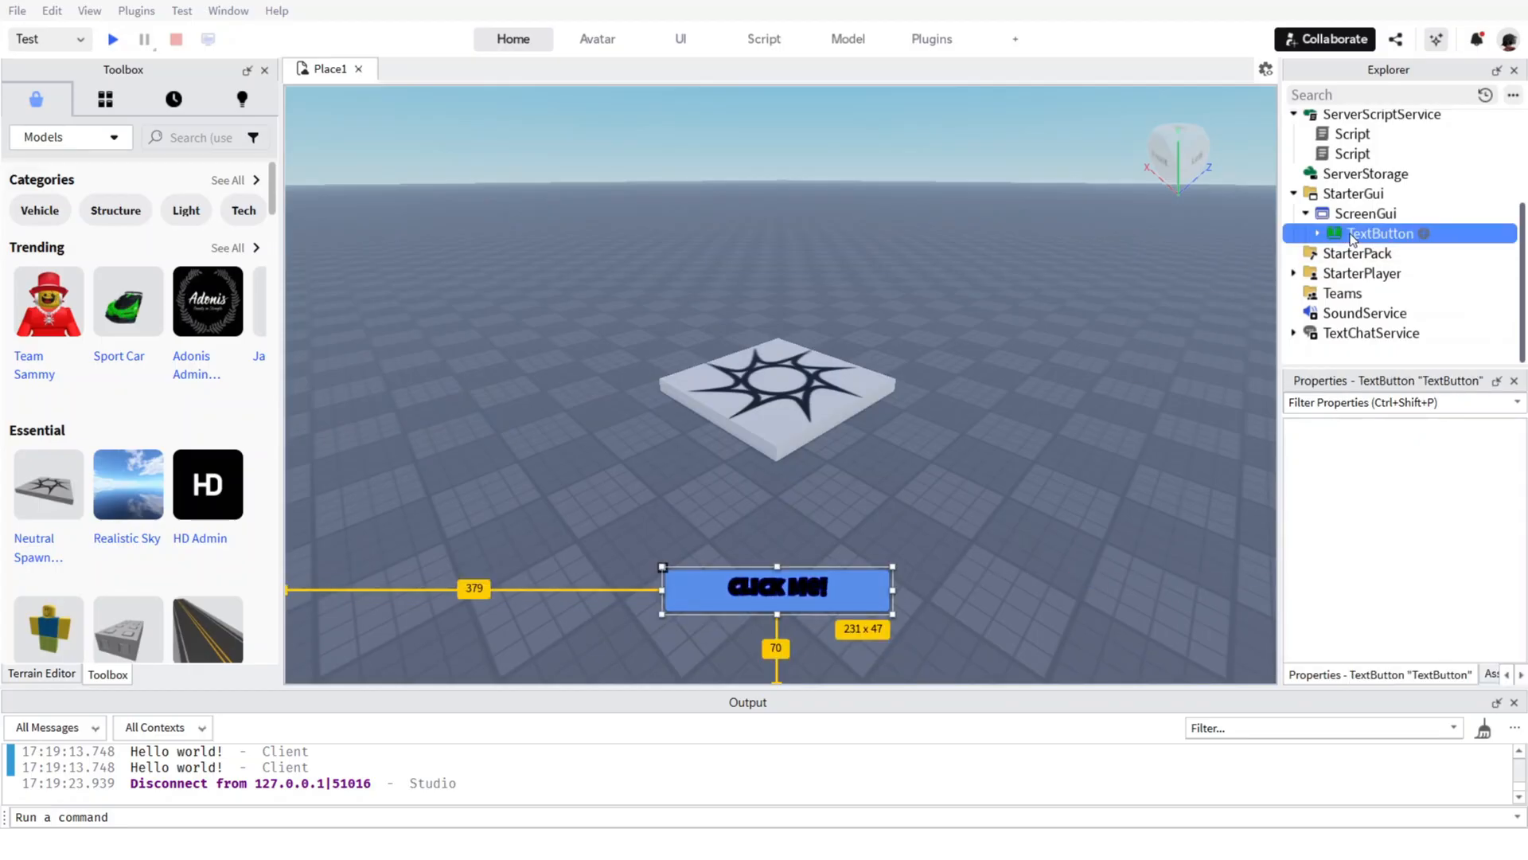
{"action": "left_click_drag", "start_coordinate": [665, 590], "coordinate": [694, 590]}
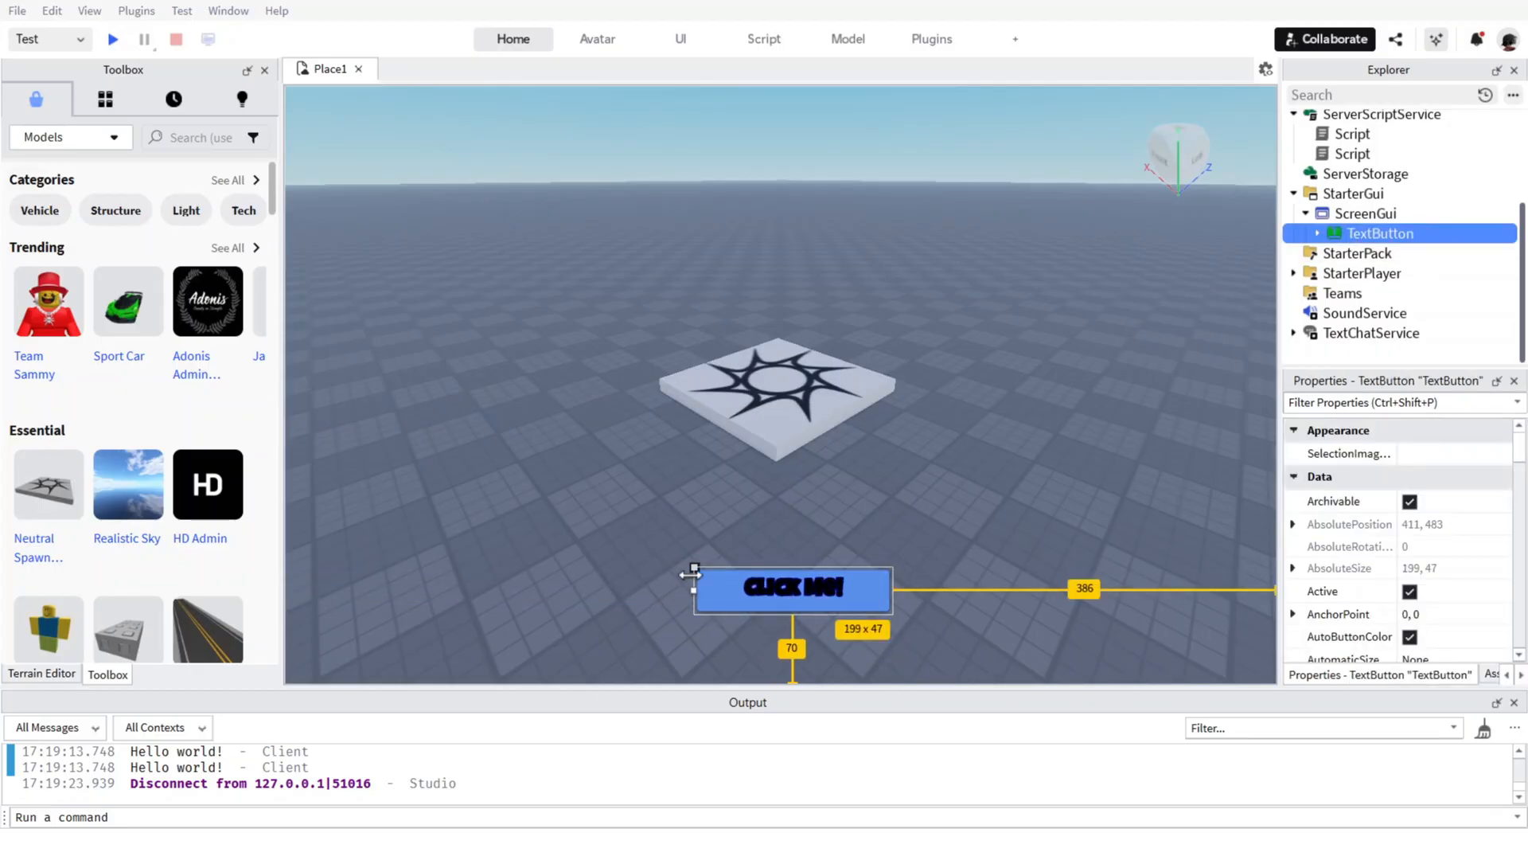
{"action": "left_click", "coordinate": [895, 572]}
{"action": "left_click", "coordinate": [1377, 235]}
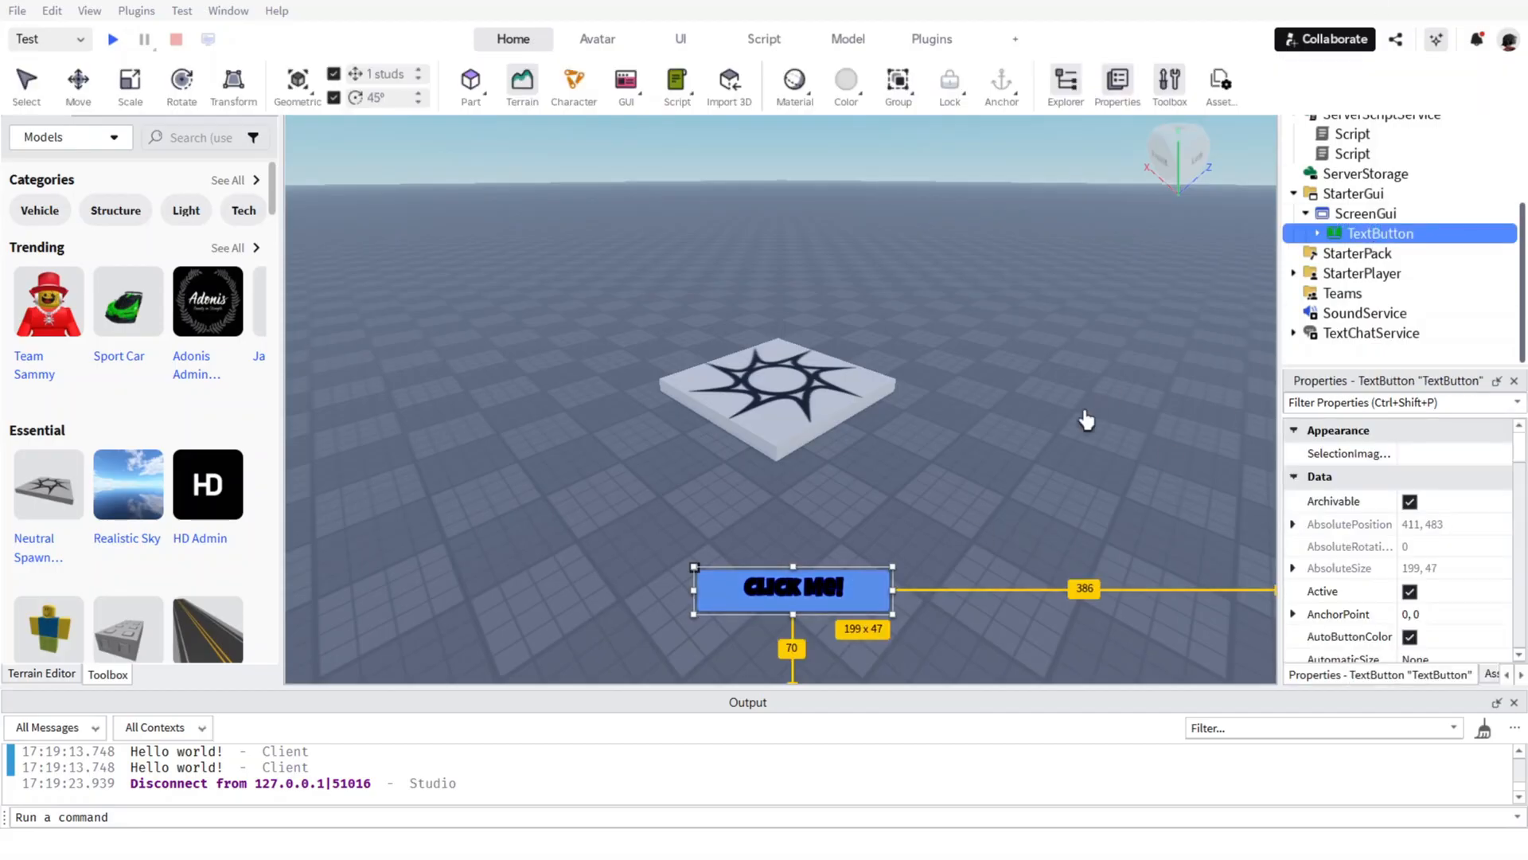
{"action": "left_click_drag", "start_coordinate": [893, 567], "coordinate": [922, 548]}
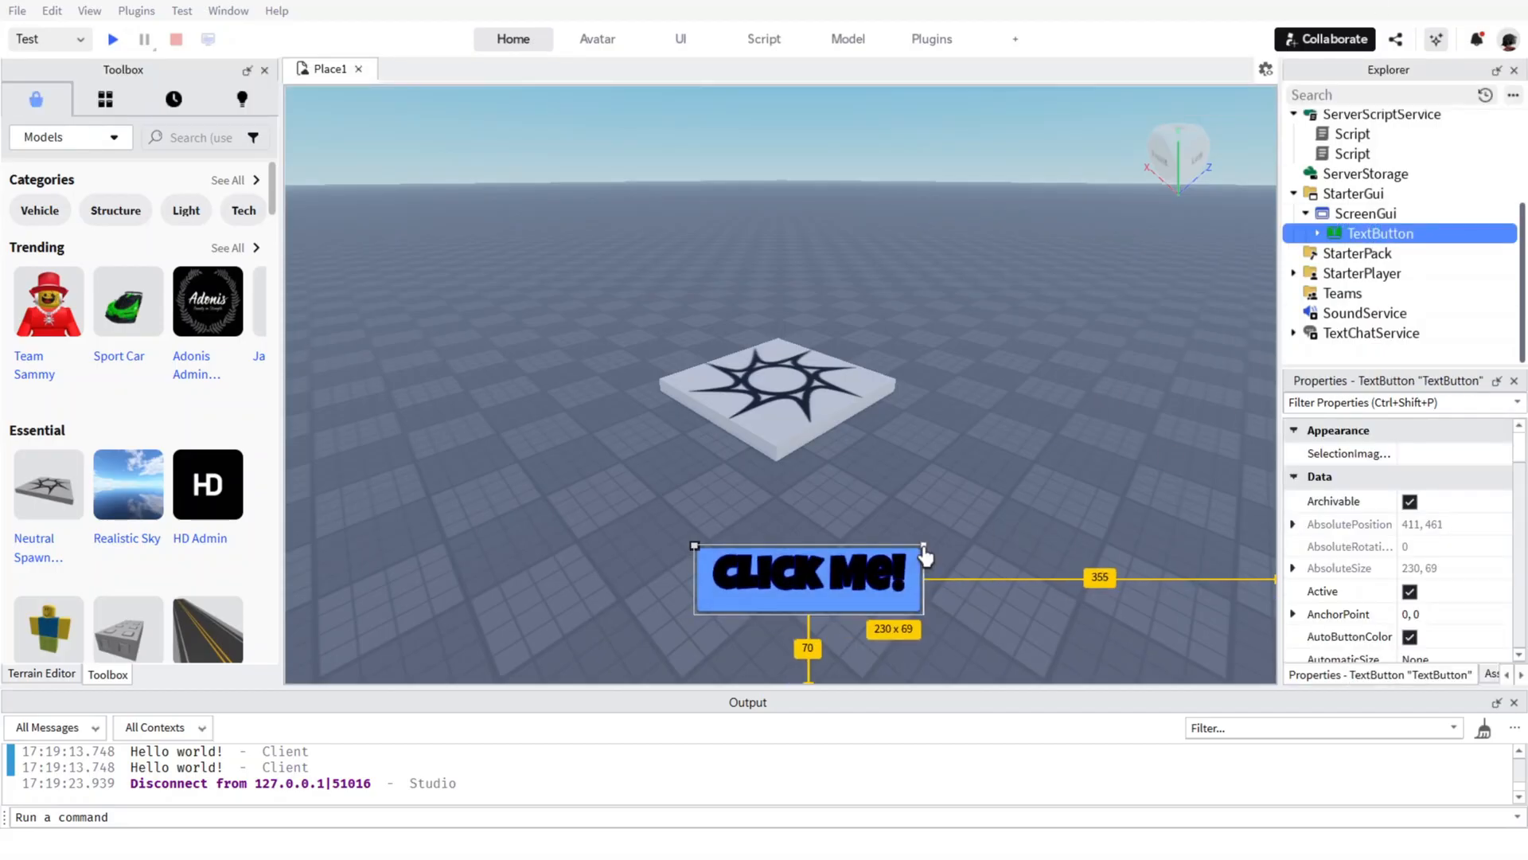
{"action": "left_click", "coordinate": [1006, 484]}
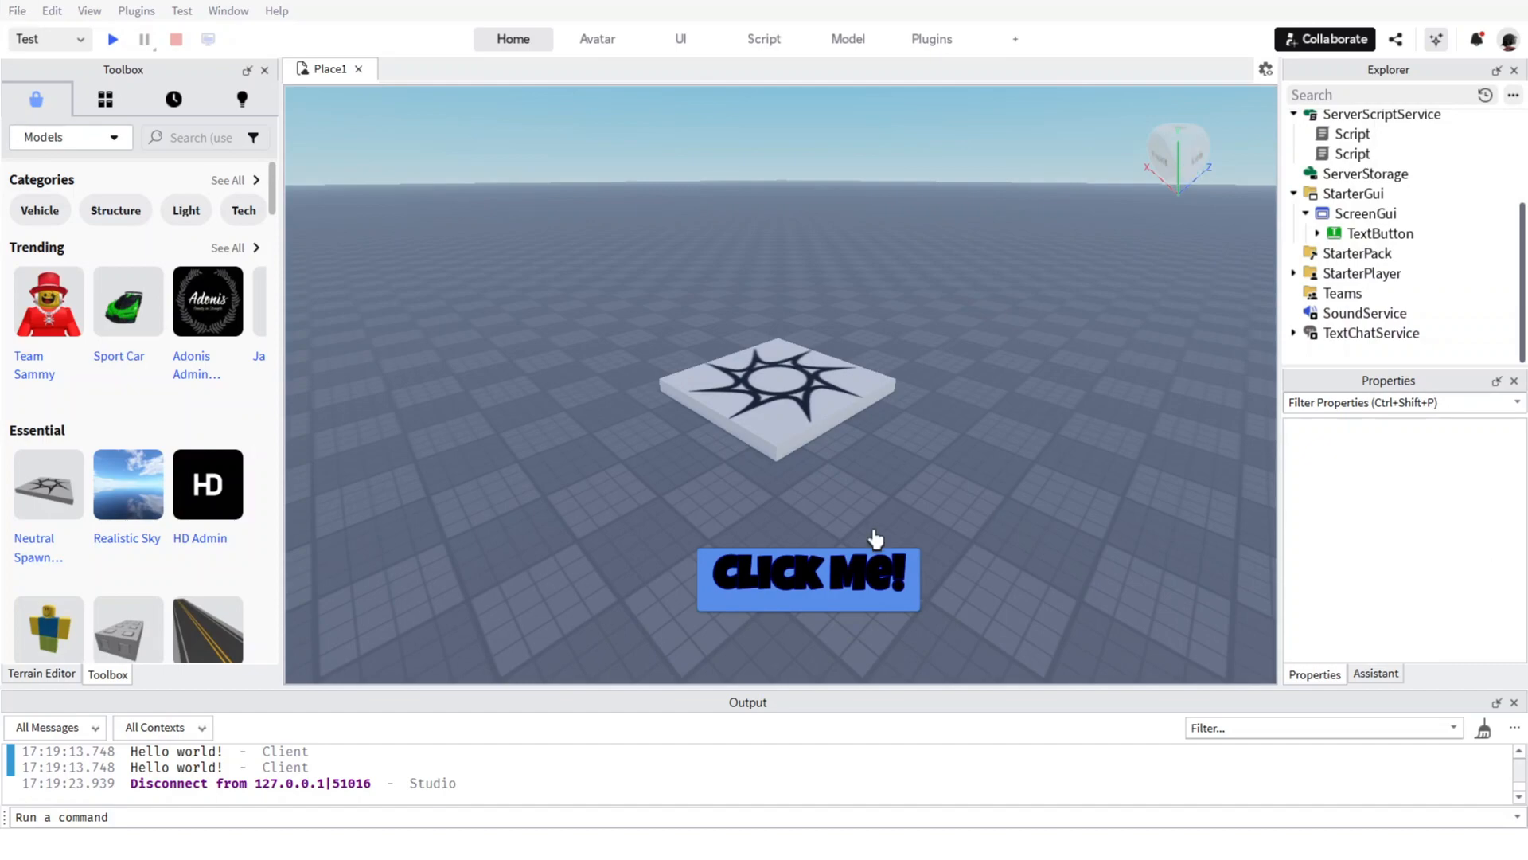
Turn off TextScaled for the TextButton and set its TextSize to 38.
{"action": "left_click", "coordinate": [1379, 233]}
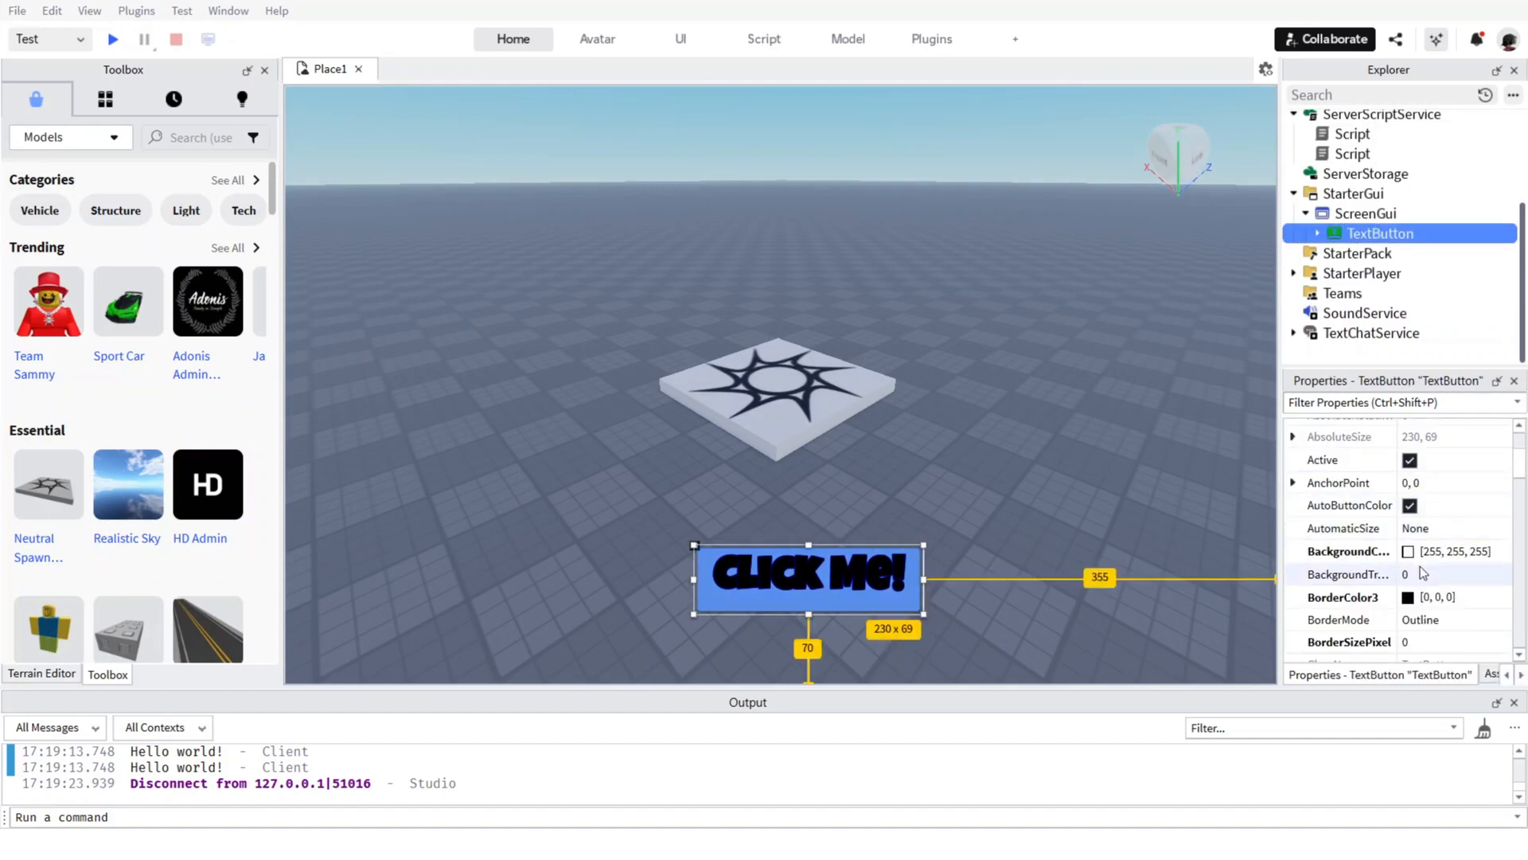
{"action": "scroll", "coordinate": [1425, 505], "scroll_direction": "down", "scroll_amount": 10}
{"action": "left_click", "coordinate": [1409, 494]}
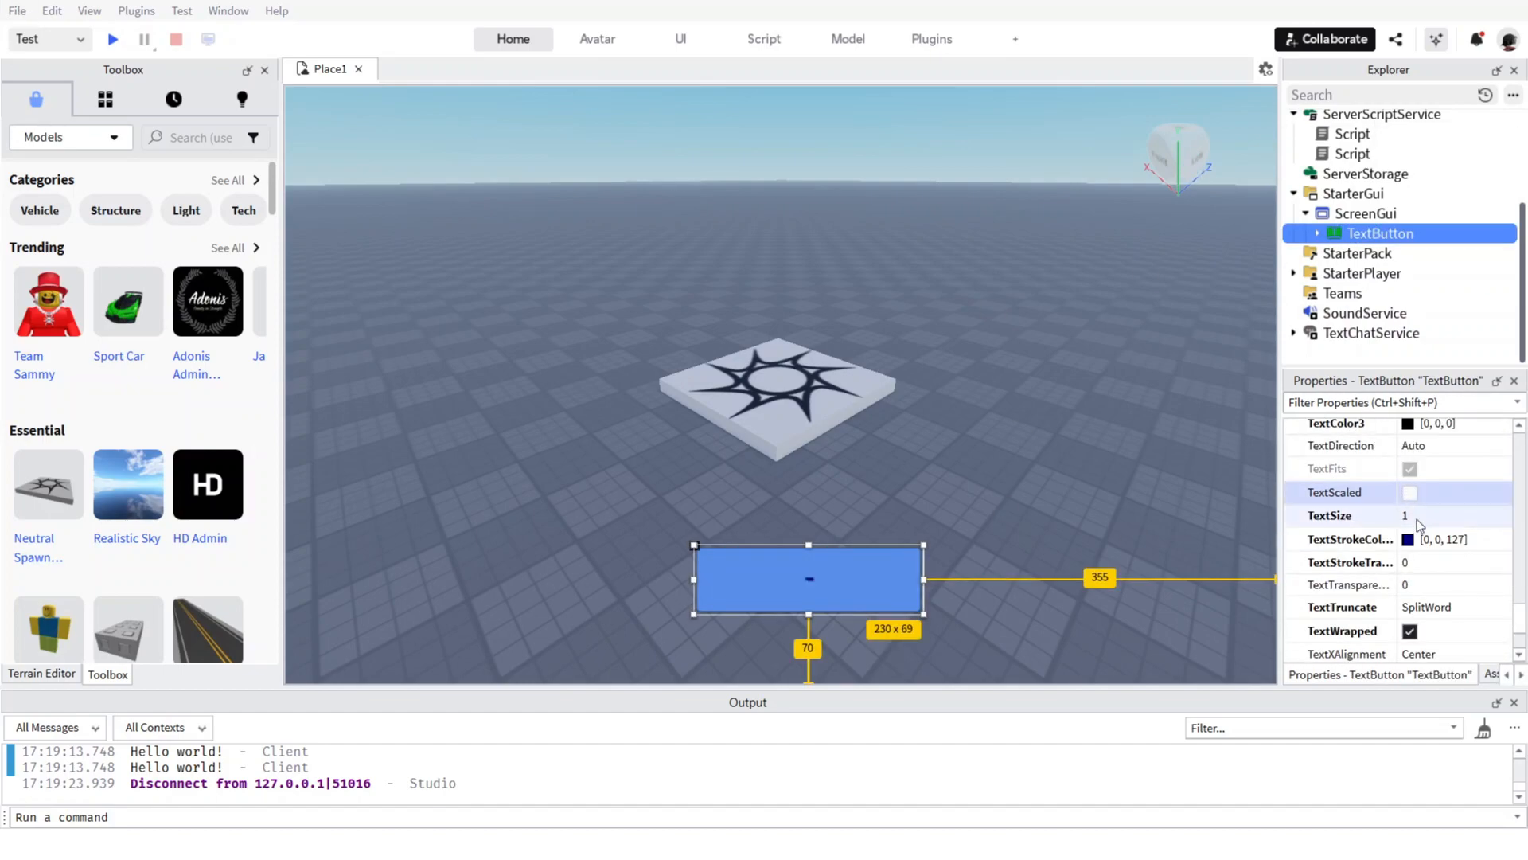
{"action": "left_click", "coordinate": [1453, 517]}
{"action": "left_click_drag", "start_coordinate": [1477, 519], "coordinate": [1482, 528]}
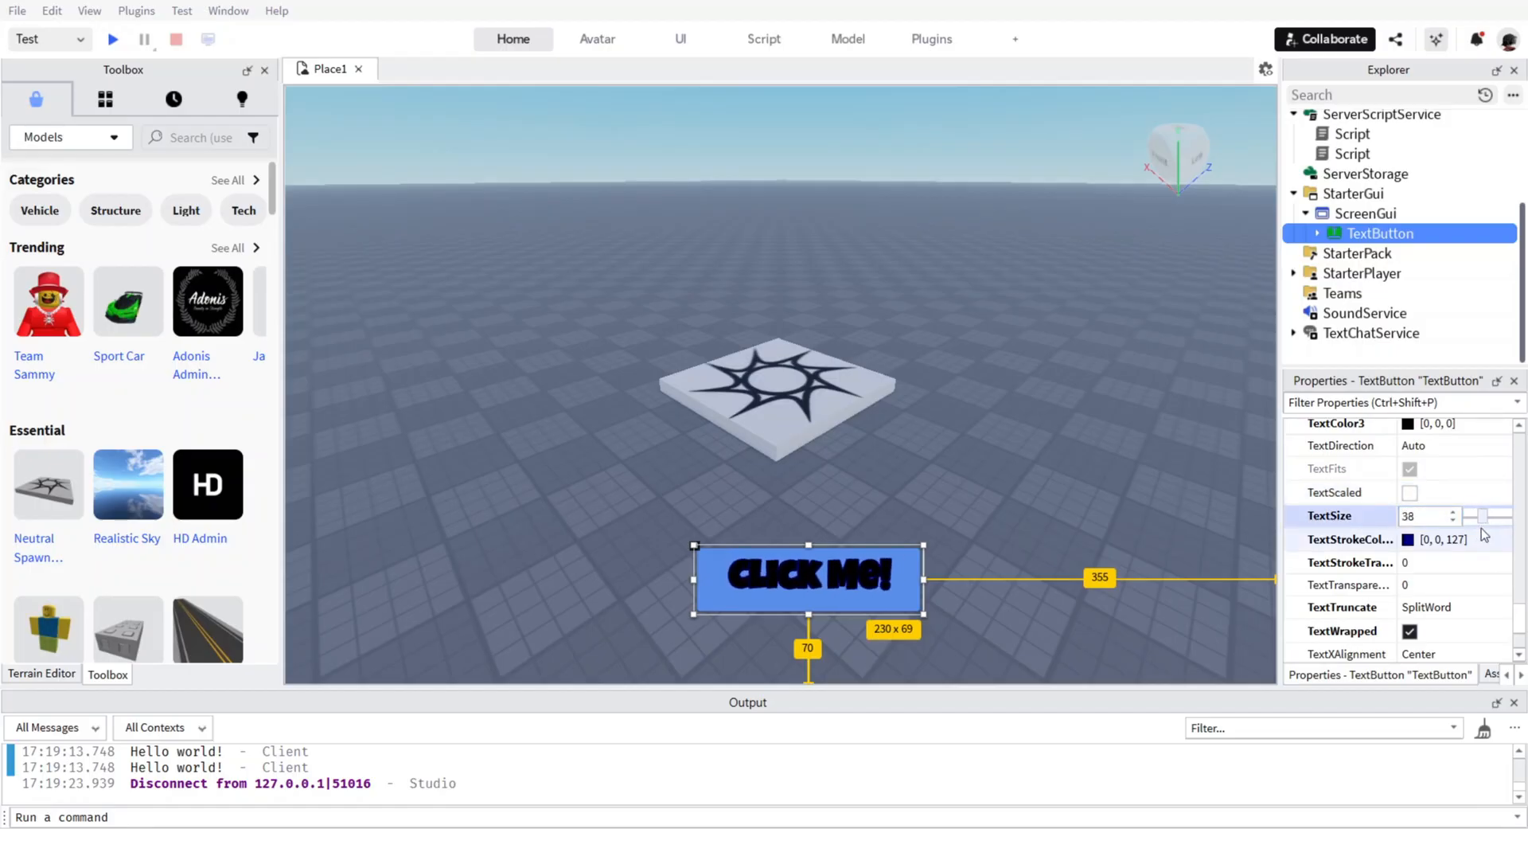
{"action": "left_click", "coordinate": [1181, 487]}
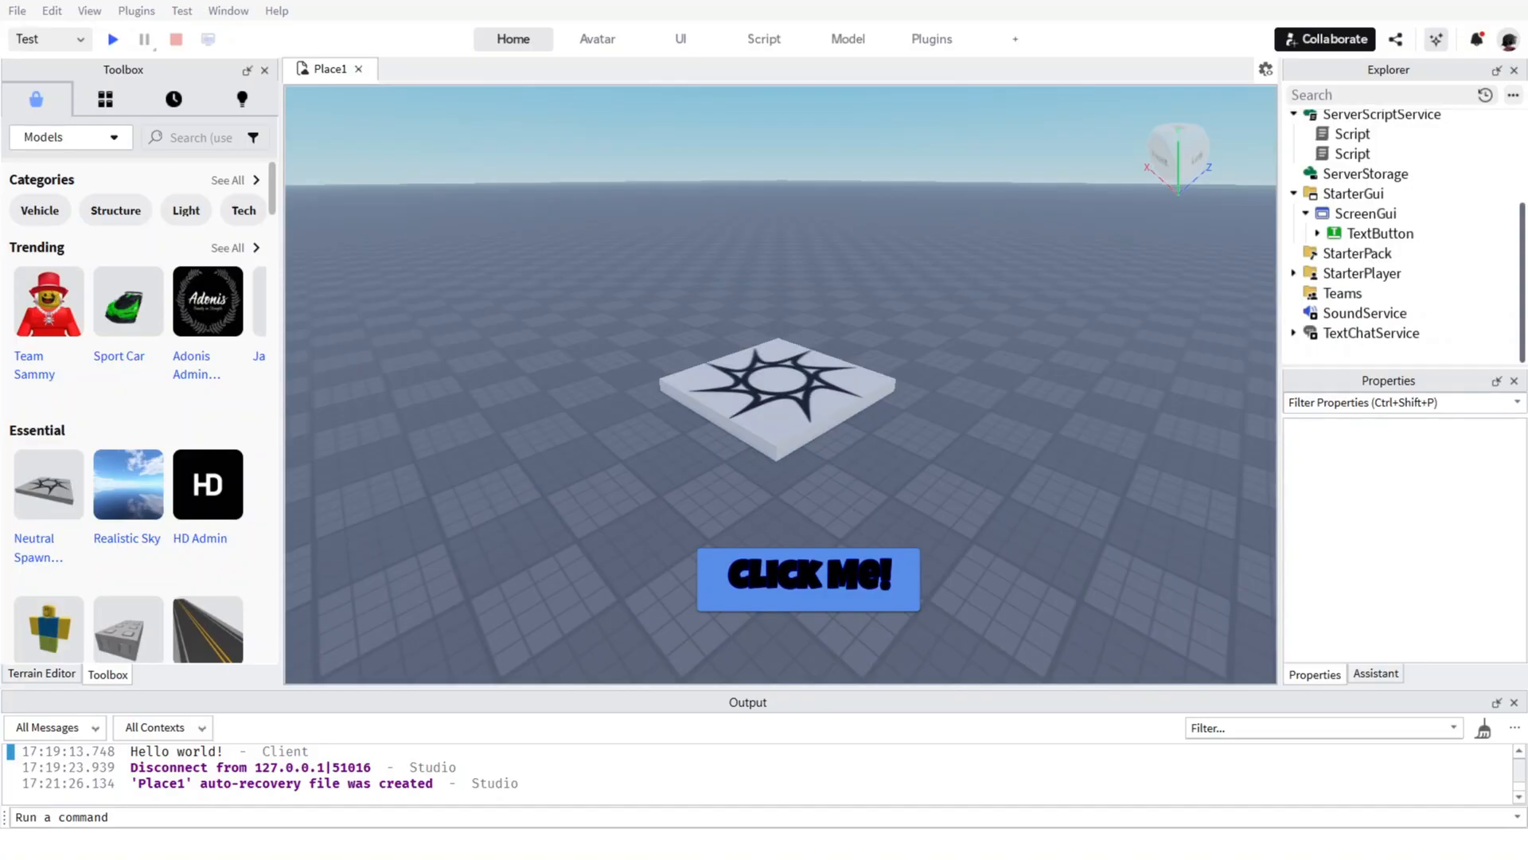
Search the Toolbox models for "noob model" and insert the first Noob Model into the workspace.
{"action": "left_click", "coordinate": [202, 136]}
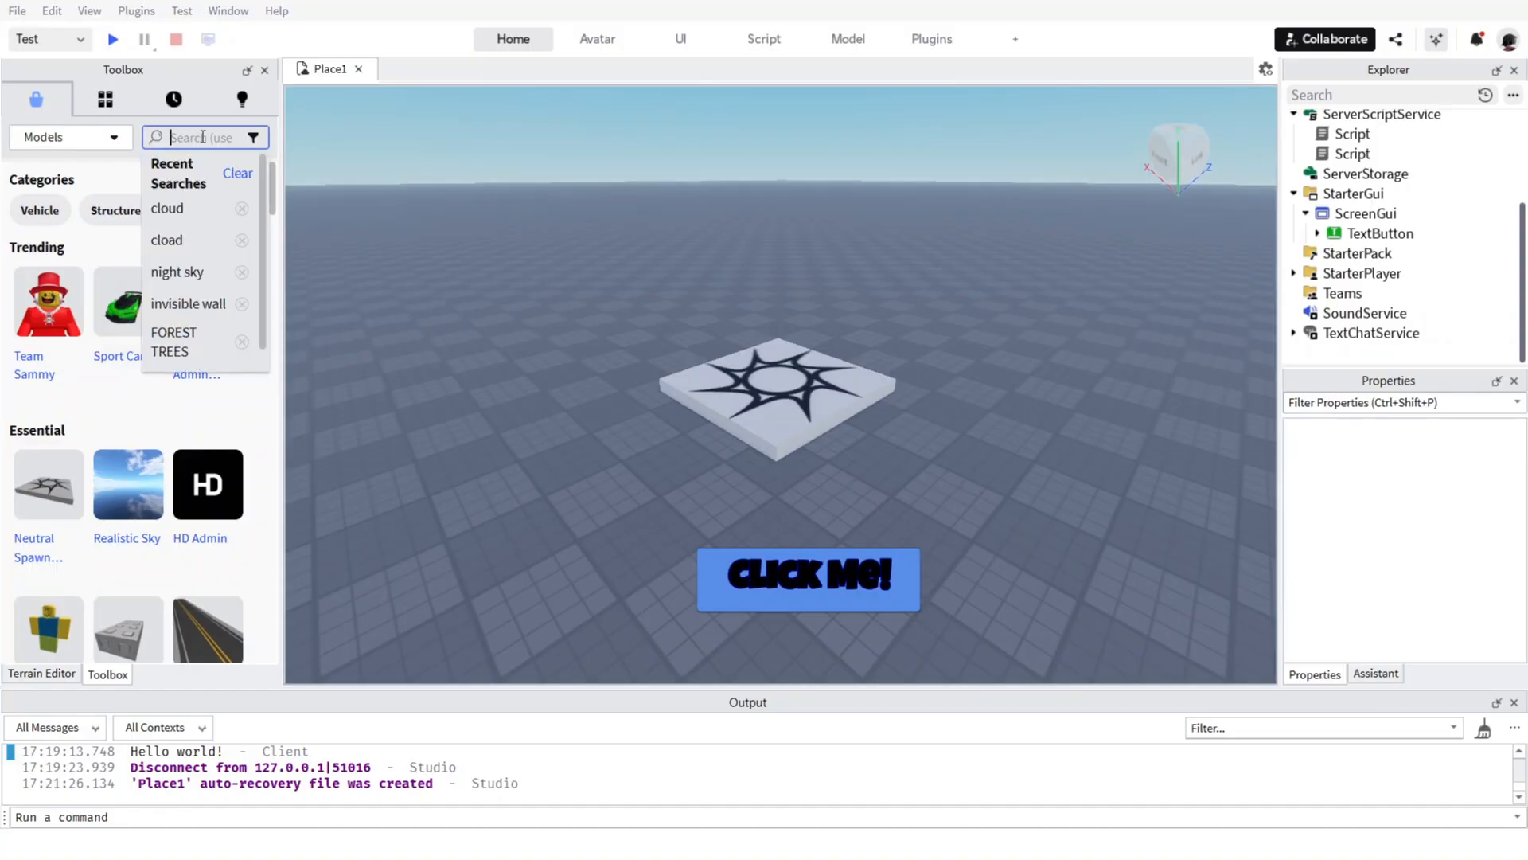
{"action": "type", "text": "noob"}
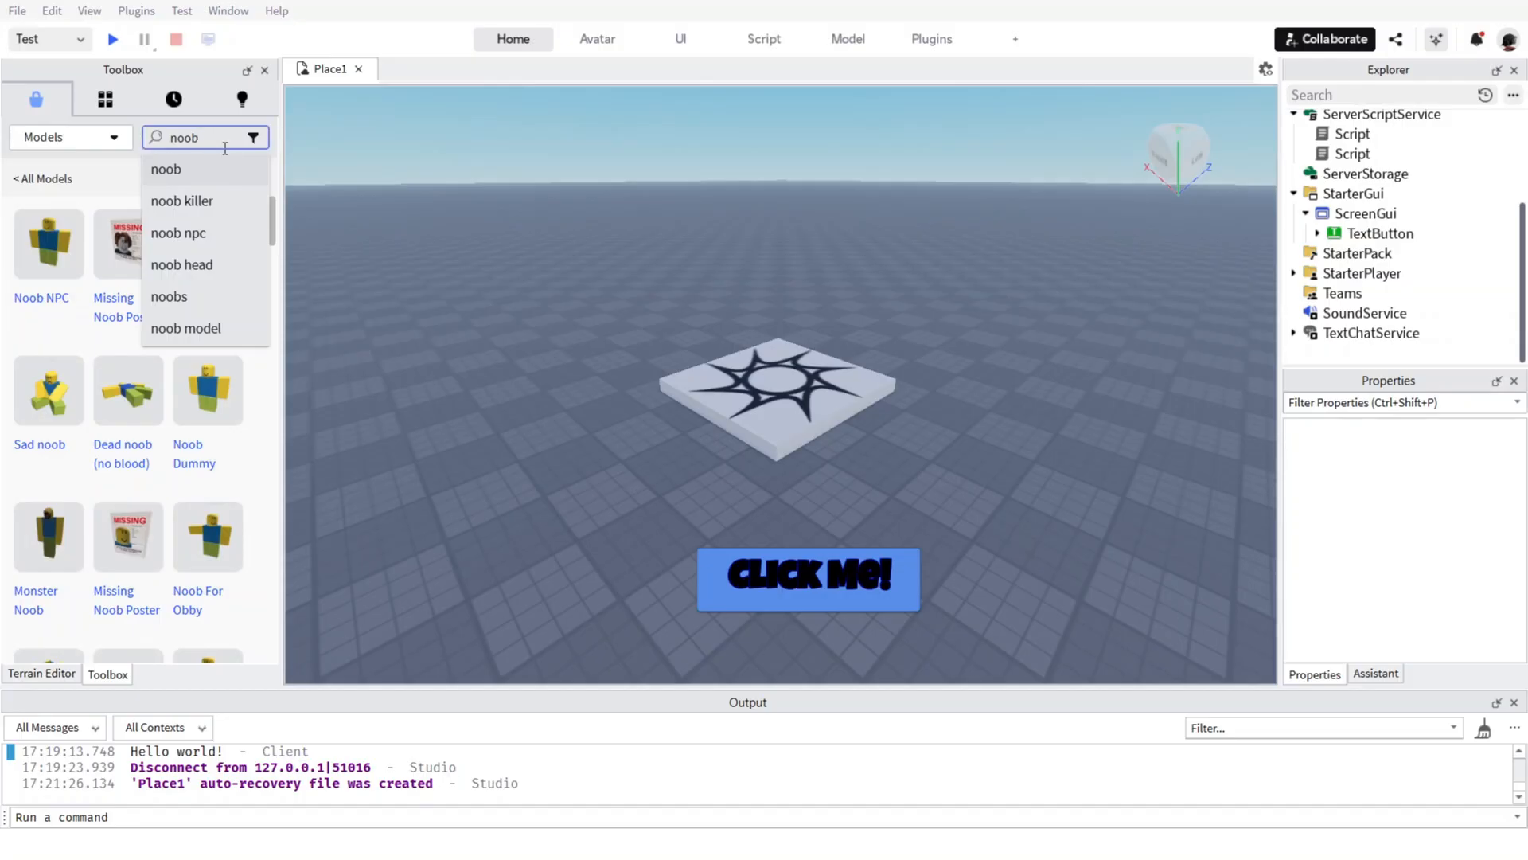
{"action": "type", "text": " model"}
{"action": "key", "text": "Return"}
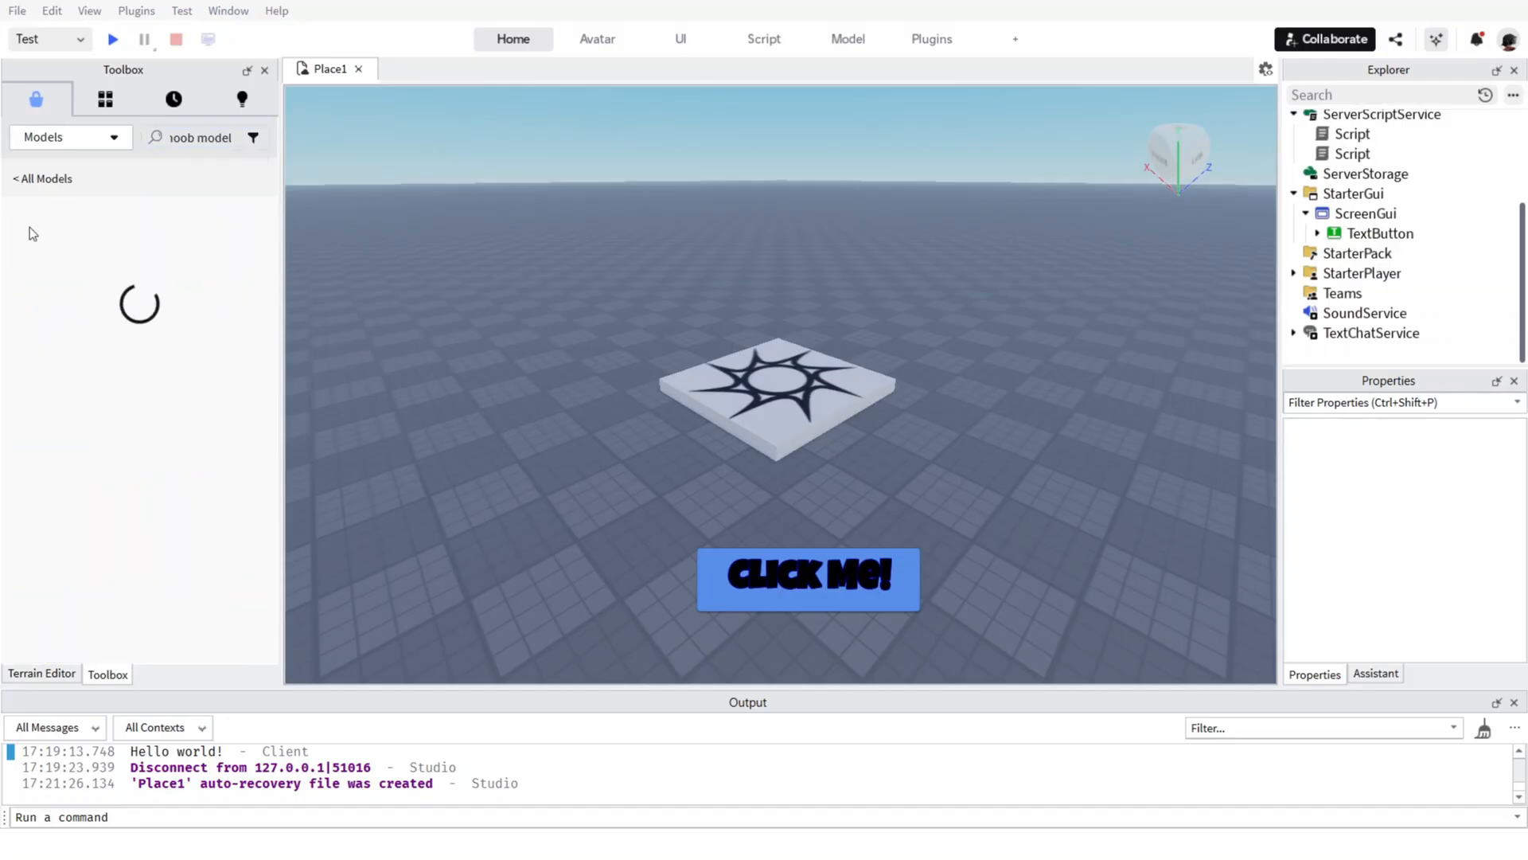
{"action": "left_click", "coordinate": [62, 275]}
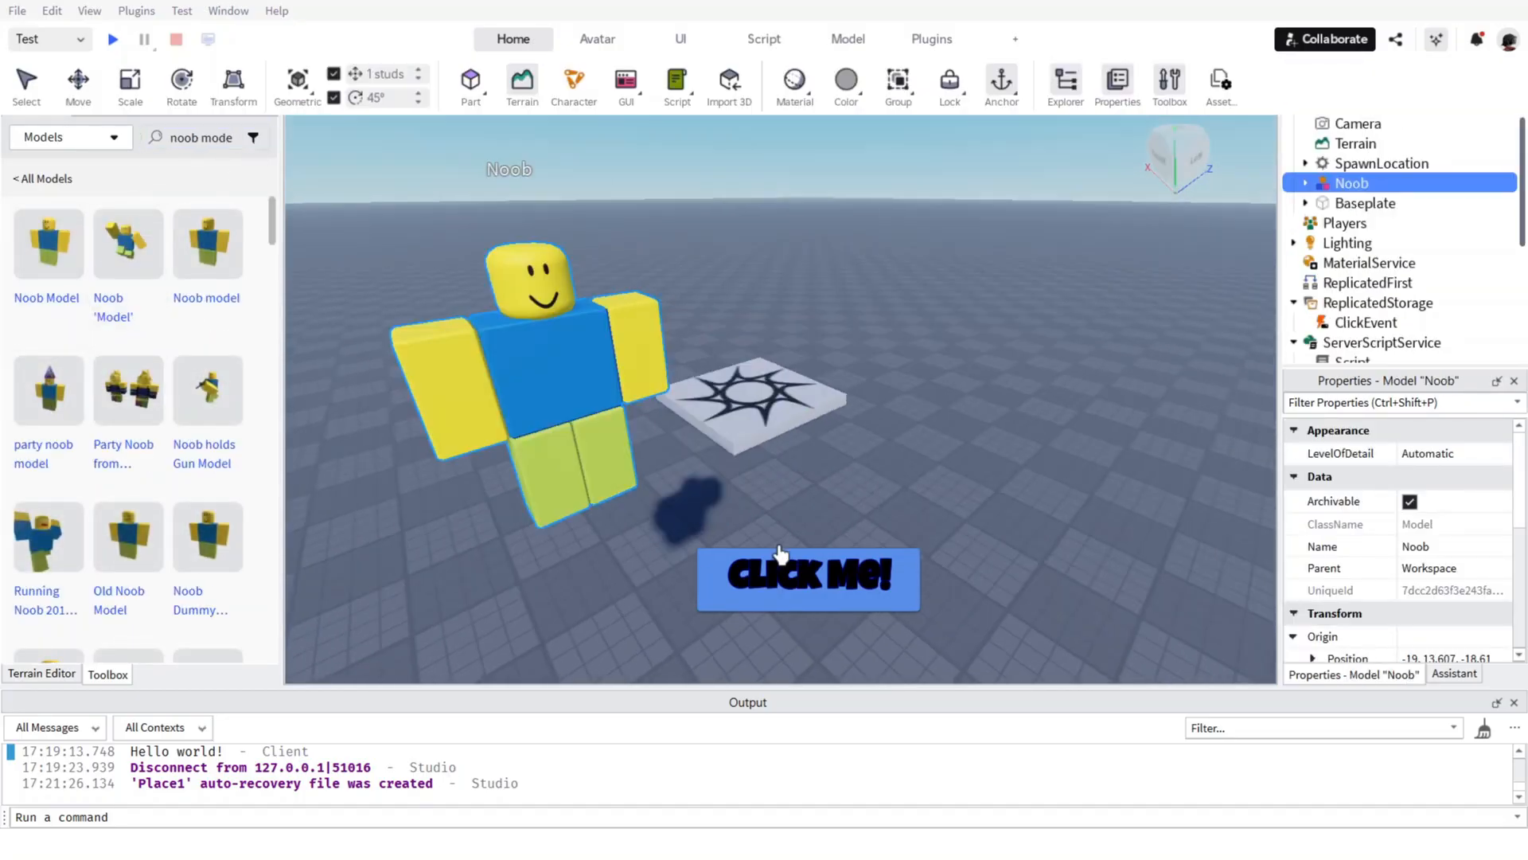
Move the Noob model down onto the baseplate, a short distance behind the spawn location.
{"action": "right_click_drag", "start_coordinate": [700, 417], "coordinate": [681, 410]}
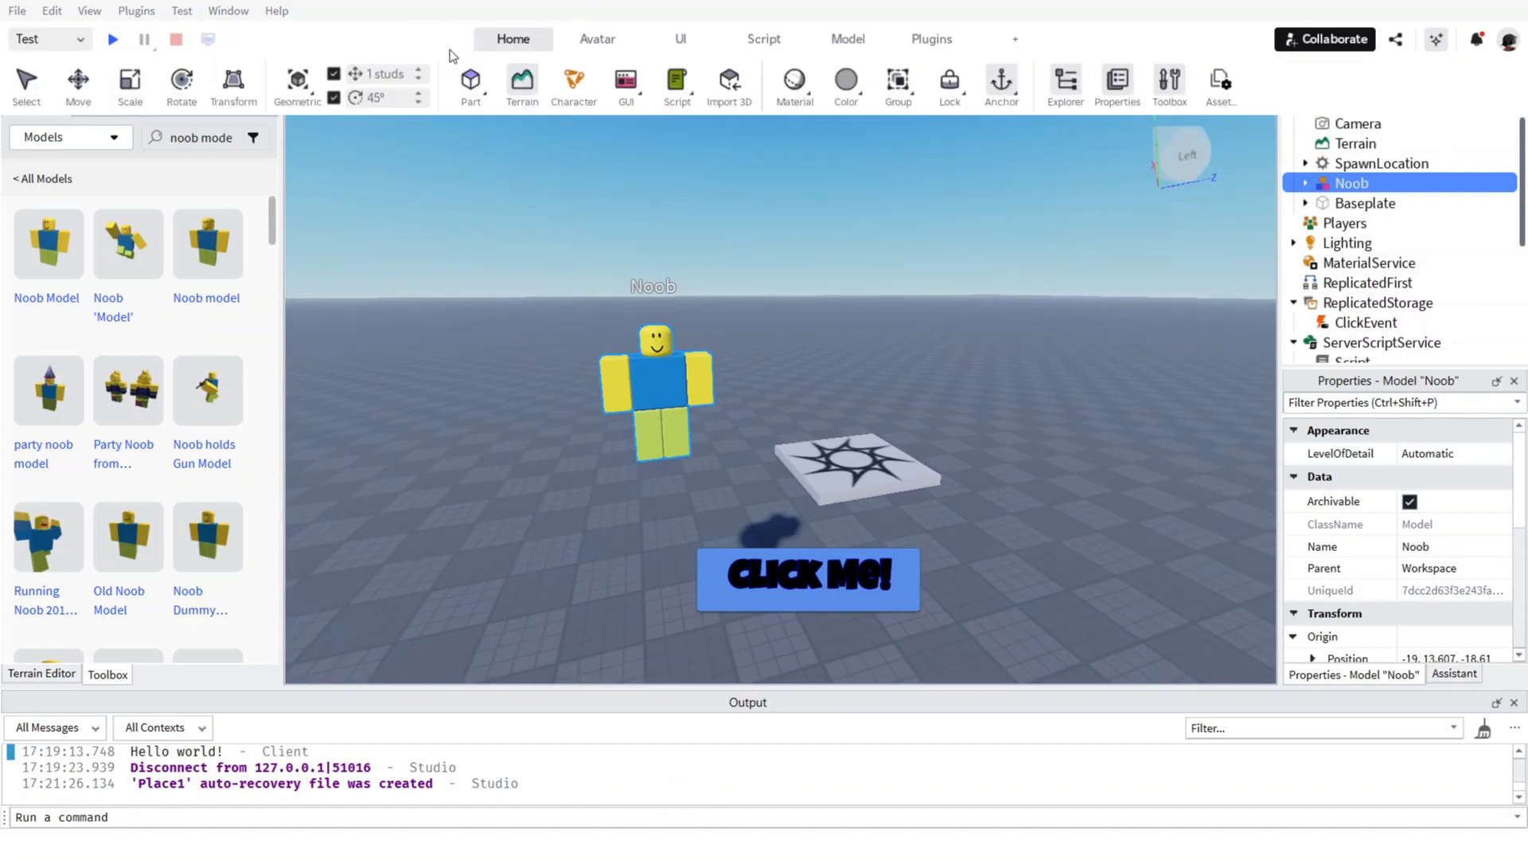
{"action": "left_click", "coordinate": [29, 83]}
{"action": "left_click_drag", "start_coordinate": [686, 358], "coordinate": [772, 379]}
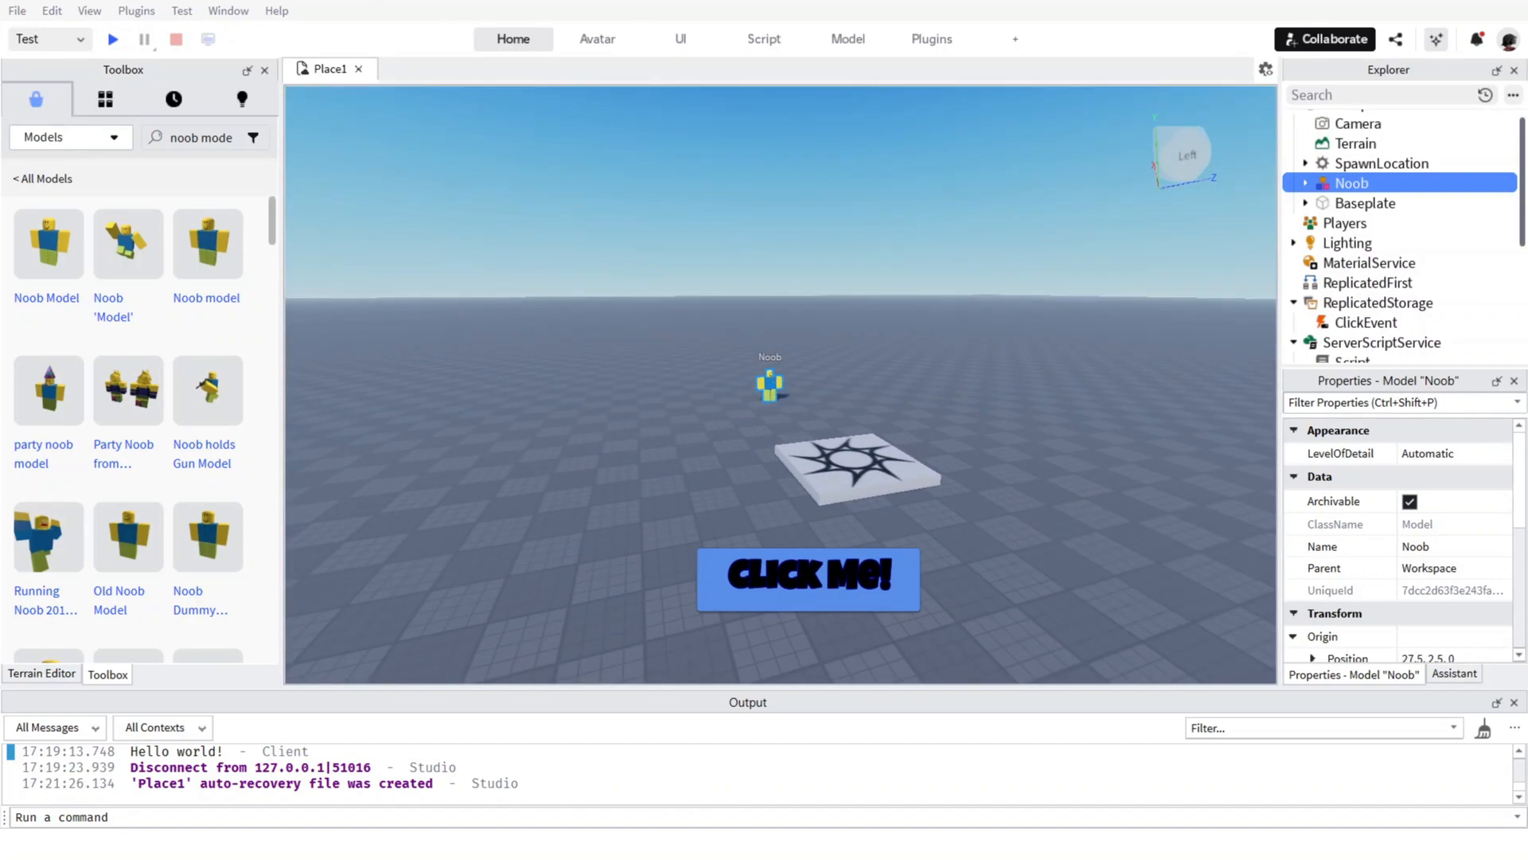
Search the Toolbox for "shop model" and insert the yellow and white SHOP model.
{"action": "left_click", "coordinate": [199, 137]}
{"action": "key", "text": "ctrl+a"}
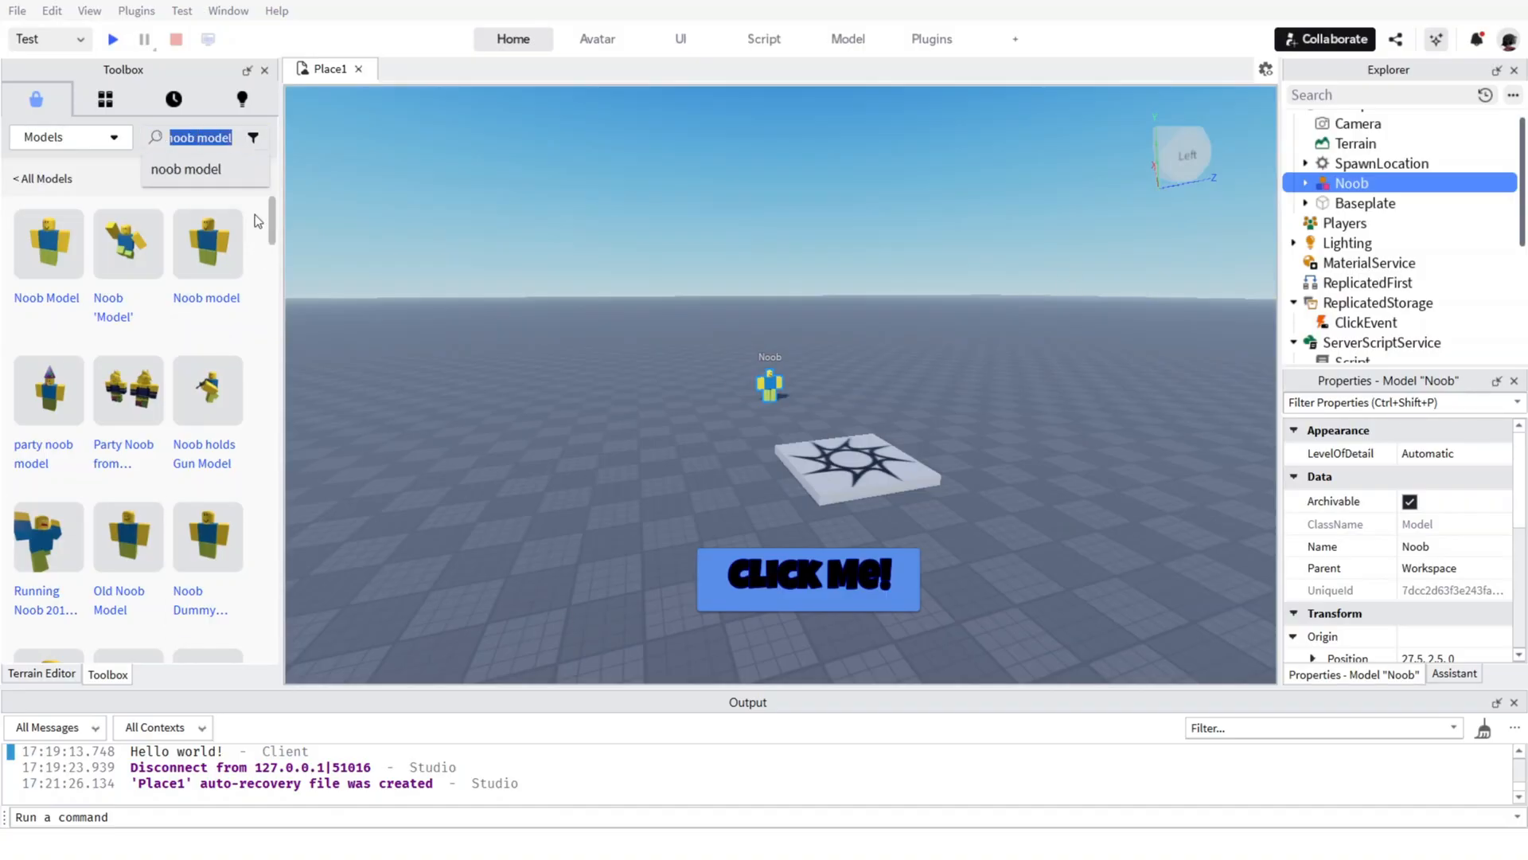
{"action": "type", "text": "shop md"}
{"action": "key", "text": "BackSpace"}
{"action": "type", "text": "ode"}
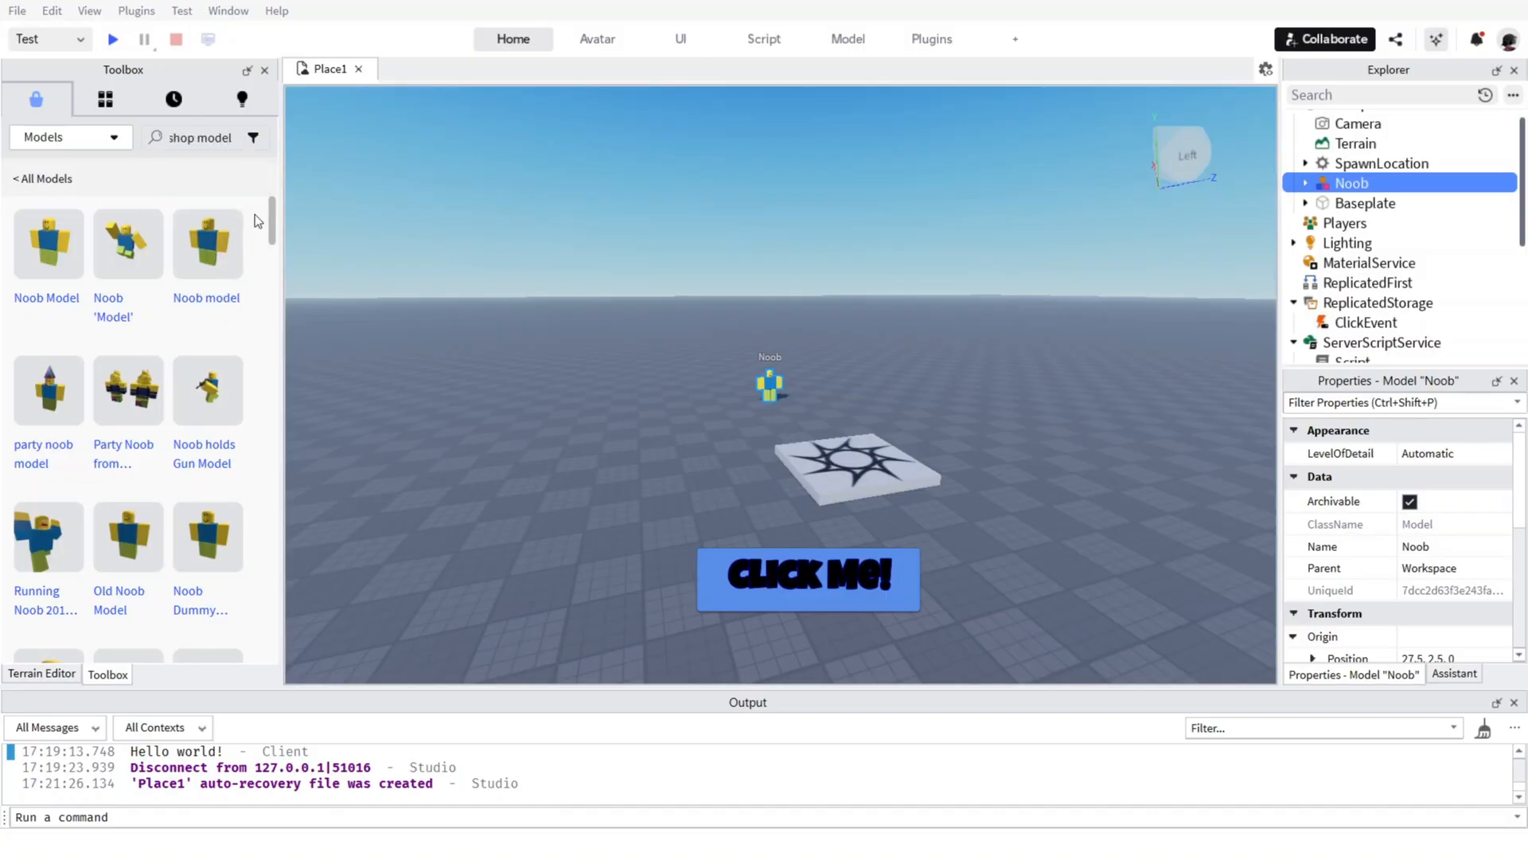
{"action": "key", "text": "Return"}
{"action": "left_click", "coordinate": [119, 265]}
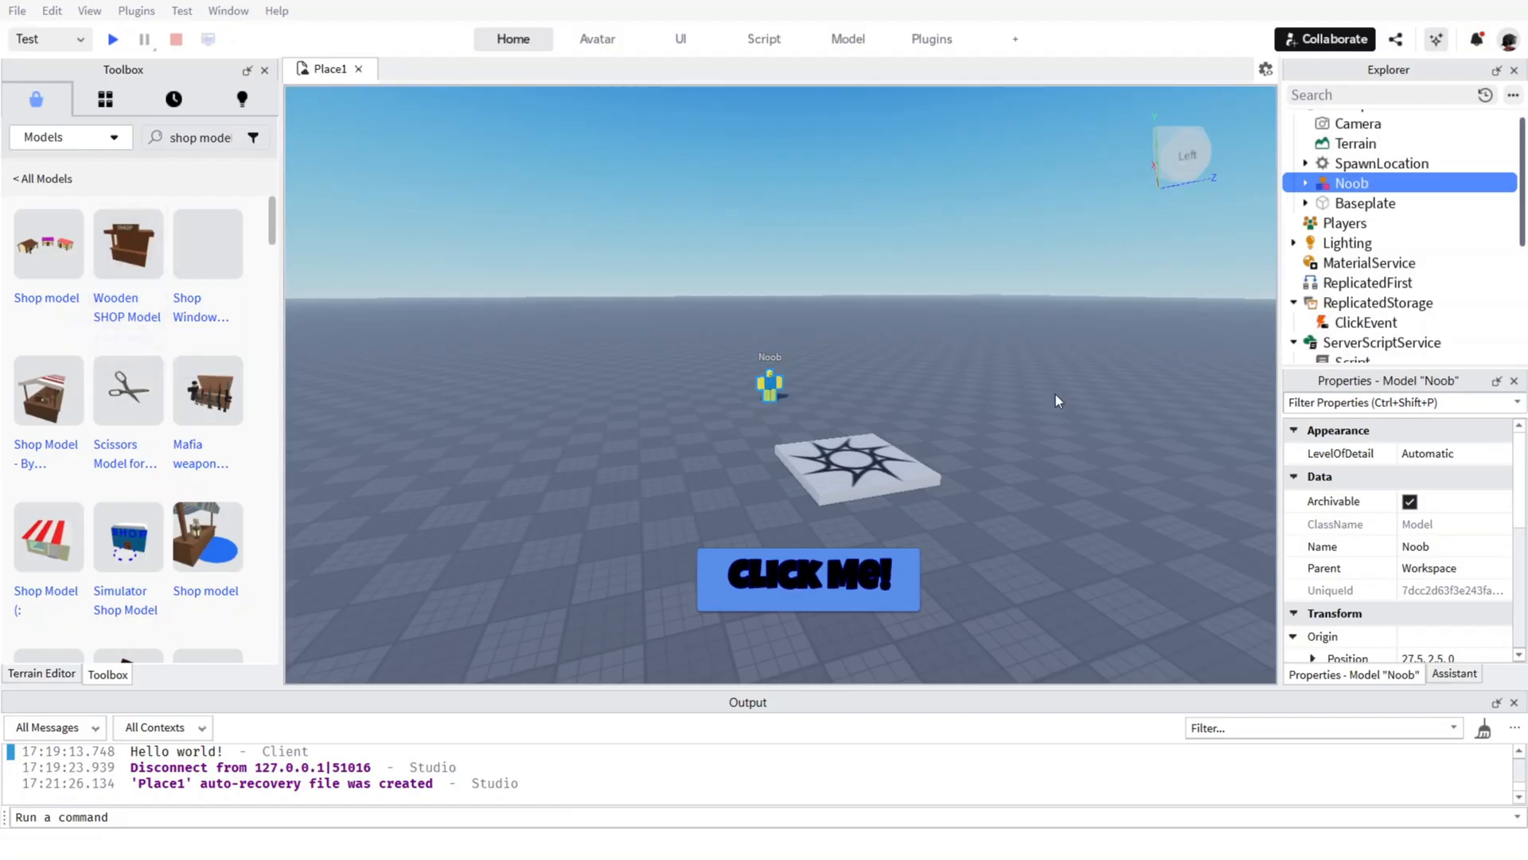
{"action": "left_click", "coordinate": [886, 470]}
{"action": "scroll", "coordinate": [199, 263], "scroll_direction": "down", "scroll_amount": 5}
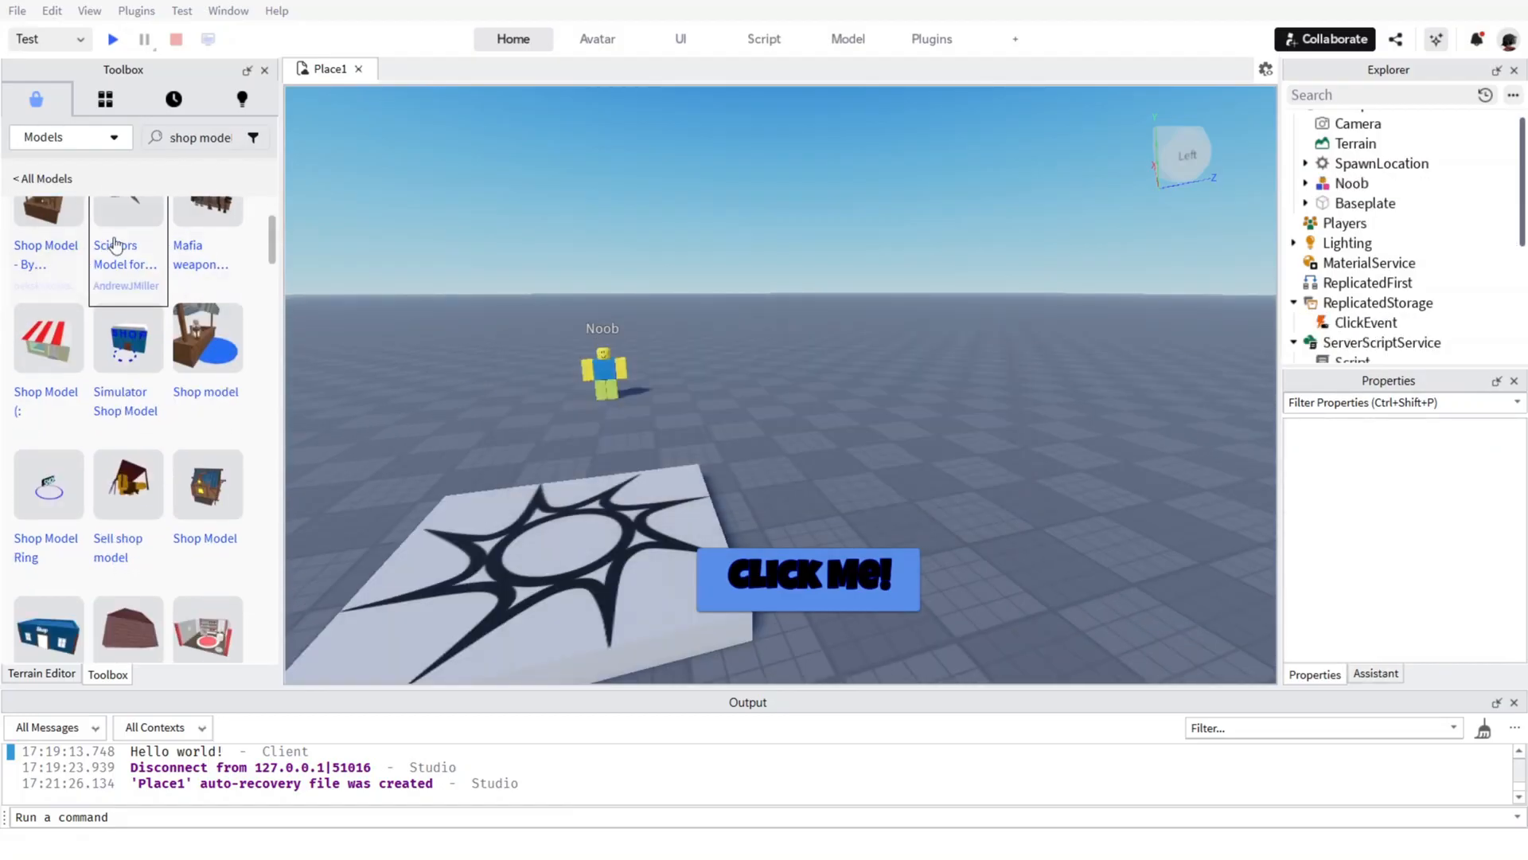
{"action": "scroll", "coordinate": [203, 435], "scroll_direction": "down", "scroll_amount": 5}
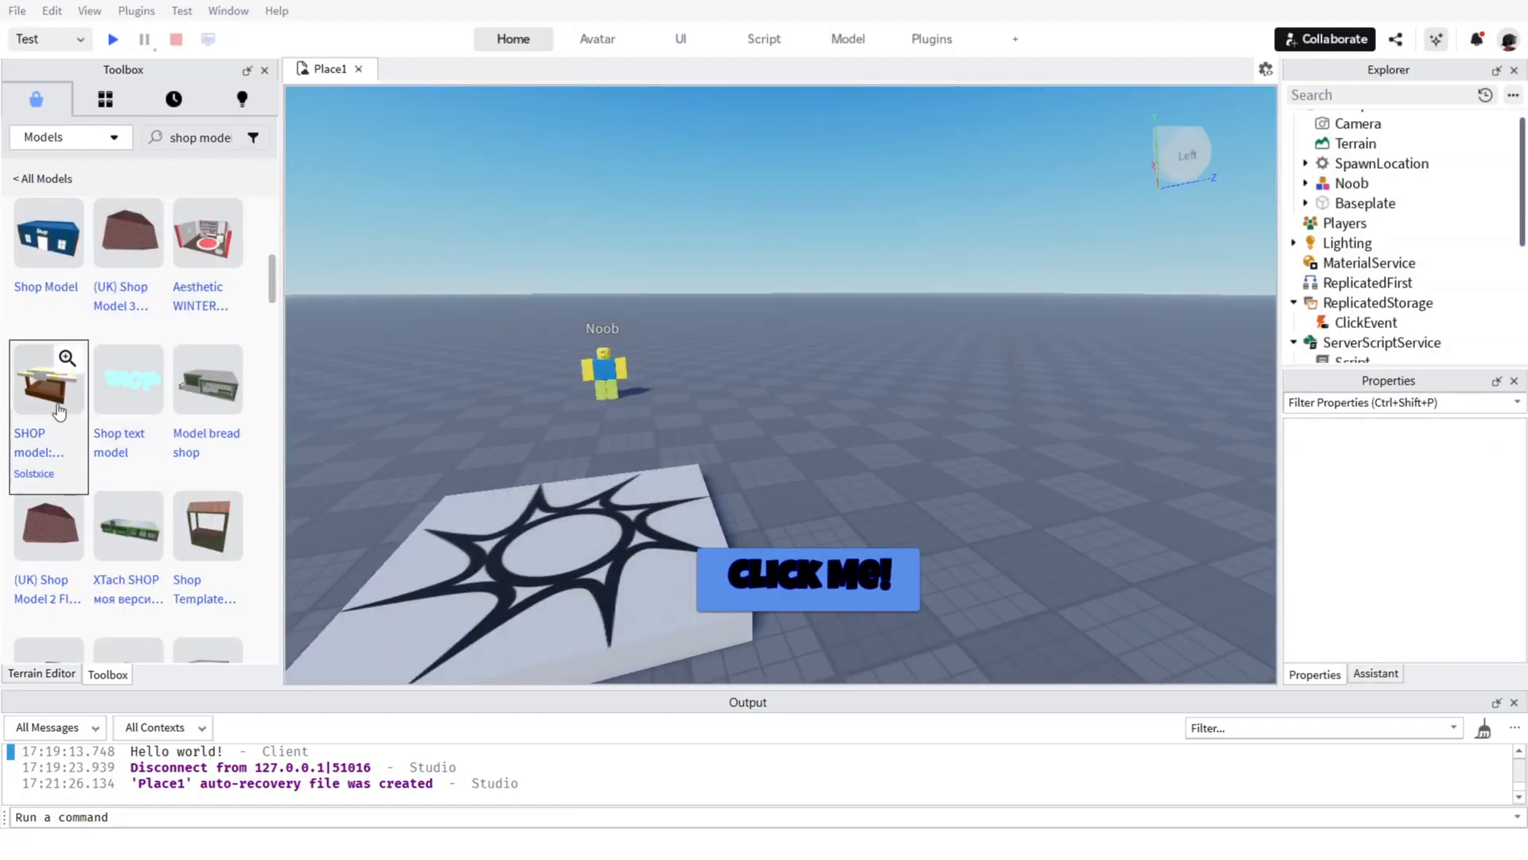
{"action": "left_click", "coordinate": [50, 382]}
Rotate the yellow and white shop stall and place it on the baseplate around the Noob, with its sign facing the spawn location.
{"action": "right_click_drag", "start_coordinate": [813, 372], "coordinate": [814, 376]}
{"action": "left_click_drag", "start_coordinate": [813, 375], "coordinate": [775, 445]}
{"action": "key", "text": "r"}
{"action": "right_click_drag", "start_coordinate": [775, 444], "coordinate": [778, 437]}
{"action": "scroll", "coordinate": [777, 437], "scroll_direction": "up", "scroll_amount": 4}
{"action": "scroll", "coordinate": [778, 433], "scroll_direction": "down", "scroll_amount": 2}
{"action": "mouse_move", "coordinate": [776, 433]}
{"action": "left_mouse_down"}
{"action": "mouse_move", "coordinate": [768, 413]}
{"action": "mouse_move", "coordinate": [781, 447]}
{"action": "mouse_move", "coordinate": [771, 439]}
{"action": "left_mouse_up"}
{"action": "right_click_drag", "start_coordinate": [771, 440], "coordinate": [770, 437]}
{"action": "scroll", "coordinate": [770, 437], "scroll_direction": "down", "scroll_amount": 2}
{"action": "left_click_drag", "start_coordinate": [771, 437], "coordinate": [757, 480]}
Scale the shop stall down around the Noob and settle it on the baseplate.
{"action": "left_click", "coordinate": [512, 40]}
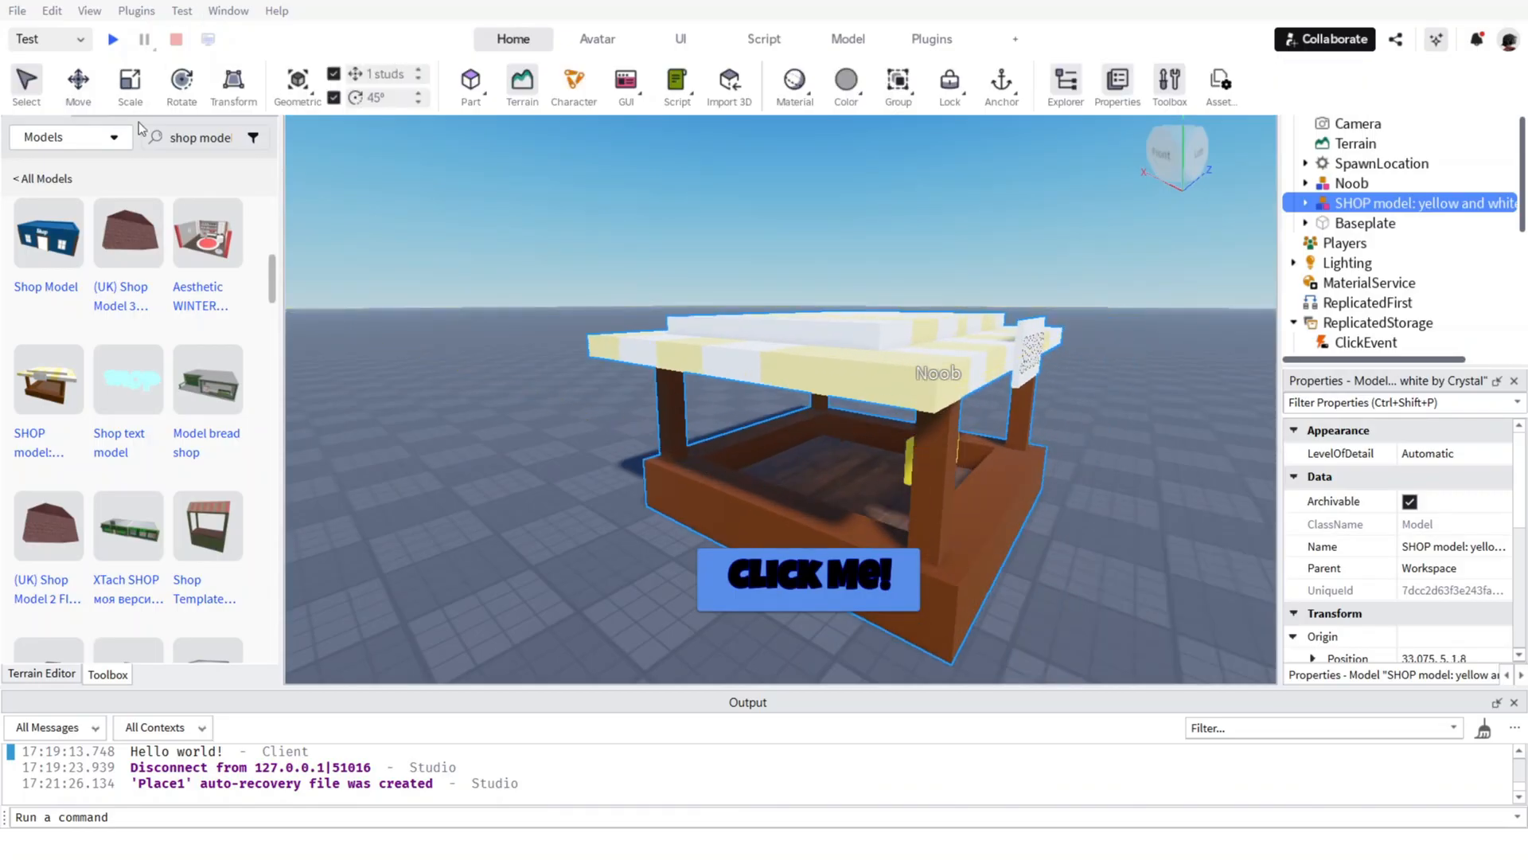
{"action": "left_click", "coordinate": [123, 90]}
{"action": "left_click", "coordinate": [506, 41]}
{"action": "left_click", "coordinate": [134, 85]}
{"action": "left_click_drag", "start_coordinate": [686, 381], "coordinate": [784, 402]}
{"action": "right_click_drag", "start_coordinate": [967, 457], "coordinate": [966, 457]}
{"action": "scroll", "coordinate": [966, 456], "scroll_direction": "down", "scroll_amount": 2}
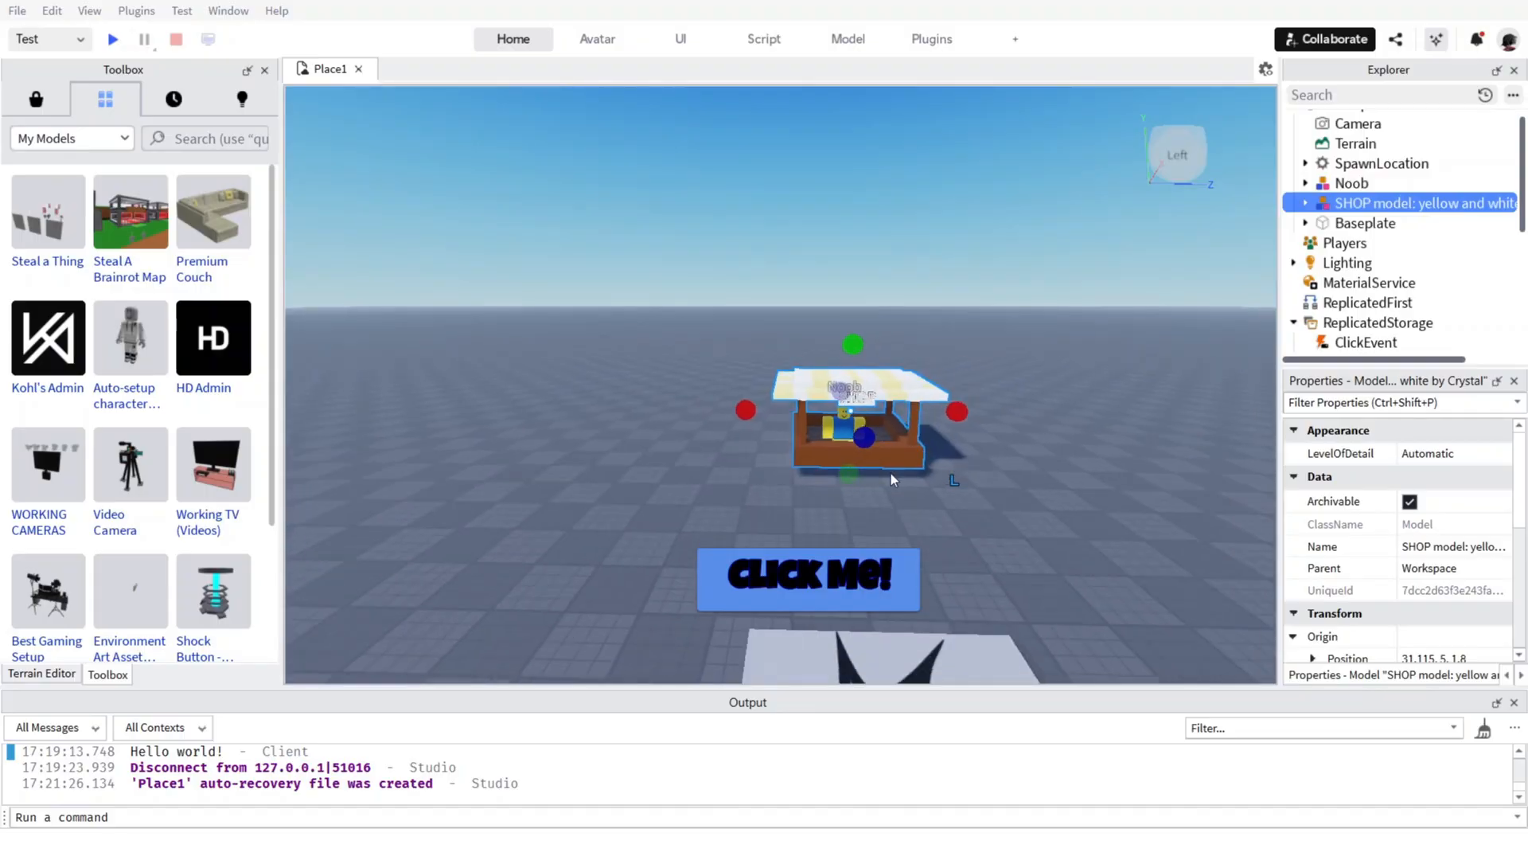
{"action": "mouse_move", "coordinate": [890, 474]}
{"action": "left_mouse_down"}
{"action": "mouse_move", "coordinate": [870, 471]}
{"action": "mouse_move", "coordinate": [879, 494]}
{"action": "mouse_move", "coordinate": [874, 462]}
{"action": "mouse_move", "coordinate": [877, 475]}
{"action": "left_mouse_up"}
{"action": "scroll", "coordinate": [920, 452], "scroll_direction": "up", "scroll_amount": 5}
{"action": "scroll", "coordinate": [922, 449], "scroll_direction": "down", "scroll_amount": 5}
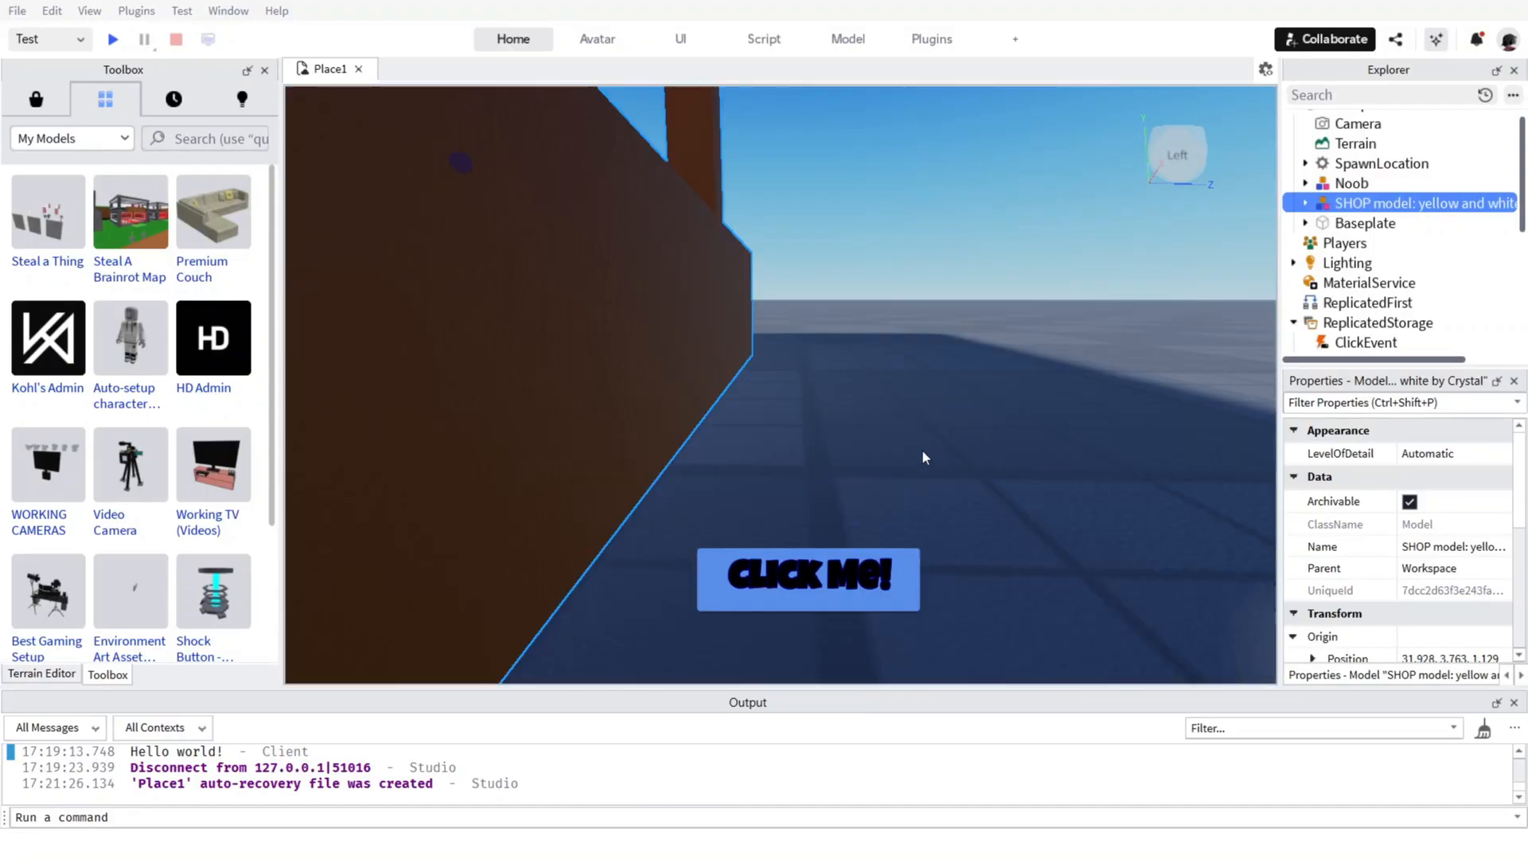
Position the Noob inside the shop stall, standing on its wooden floor behind the front counter.
{"action": "scroll", "coordinate": [980, 484], "scroll_direction": "up", "scroll_amount": 3}
{"action": "right_click_drag", "start_coordinate": [980, 484], "coordinate": [981, 484]}
{"action": "scroll", "coordinate": [911, 328], "scroll_direction": "down", "scroll_amount": 4}
{"action": "right_click_drag", "start_coordinate": [909, 319], "coordinate": [910, 327]}
{"action": "scroll", "coordinate": [812, 441], "scroll_direction": "up", "scroll_amount": 4}
{"action": "scroll", "coordinate": [812, 441], "scroll_direction": "up", "scroll_amount": 2}
{"action": "scroll", "coordinate": [846, 444], "scroll_direction": "down", "scroll_amount": 5}
{"action": "scroll", "coordinate": [894, 563], "scroll_direction": "up", "scroll_amount": 5}
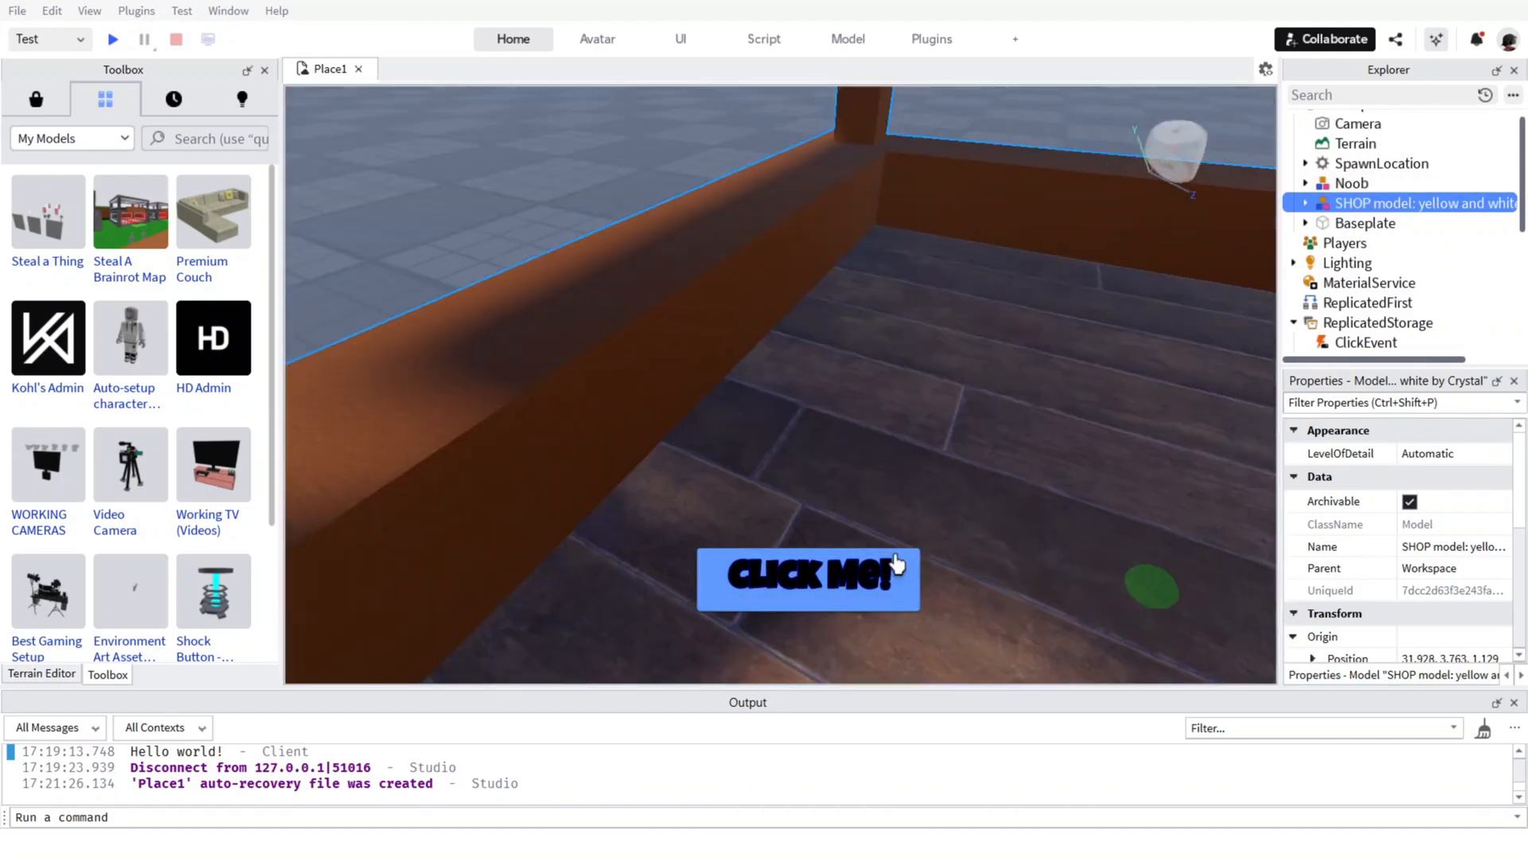
{"action": "right_click_drag", "start_coordinate": [894, 563], "coordinate": [892, 560]}
{"action": "scroll", "coordinate": [892, 560], "scroll_direction": "down", "scroll_amount": 5}
{"action": "left_click_drag", "start_coordinate": [834, 433], "coordinate": [819, 486]}
{"action": "right_click_drag", "start_coordinate": [819, 486], "coordinate": [817, 488]}
{"action": "scroll", "coordinate": [818, 488], "scroll_direction": "up", "scroll_amount": 3}
{"action": "left_click_drag", "start_coordinate": [819, 485], "coordinate": [699, 498]}
{"action": "scroll", "coordinate": [692, 495], "scroll_direction": "down", "scroll_amount": 2}
{"action": "scroll", "coordinate": [693, 495], "scroll_direction": "down", "scroll_amount": 5}
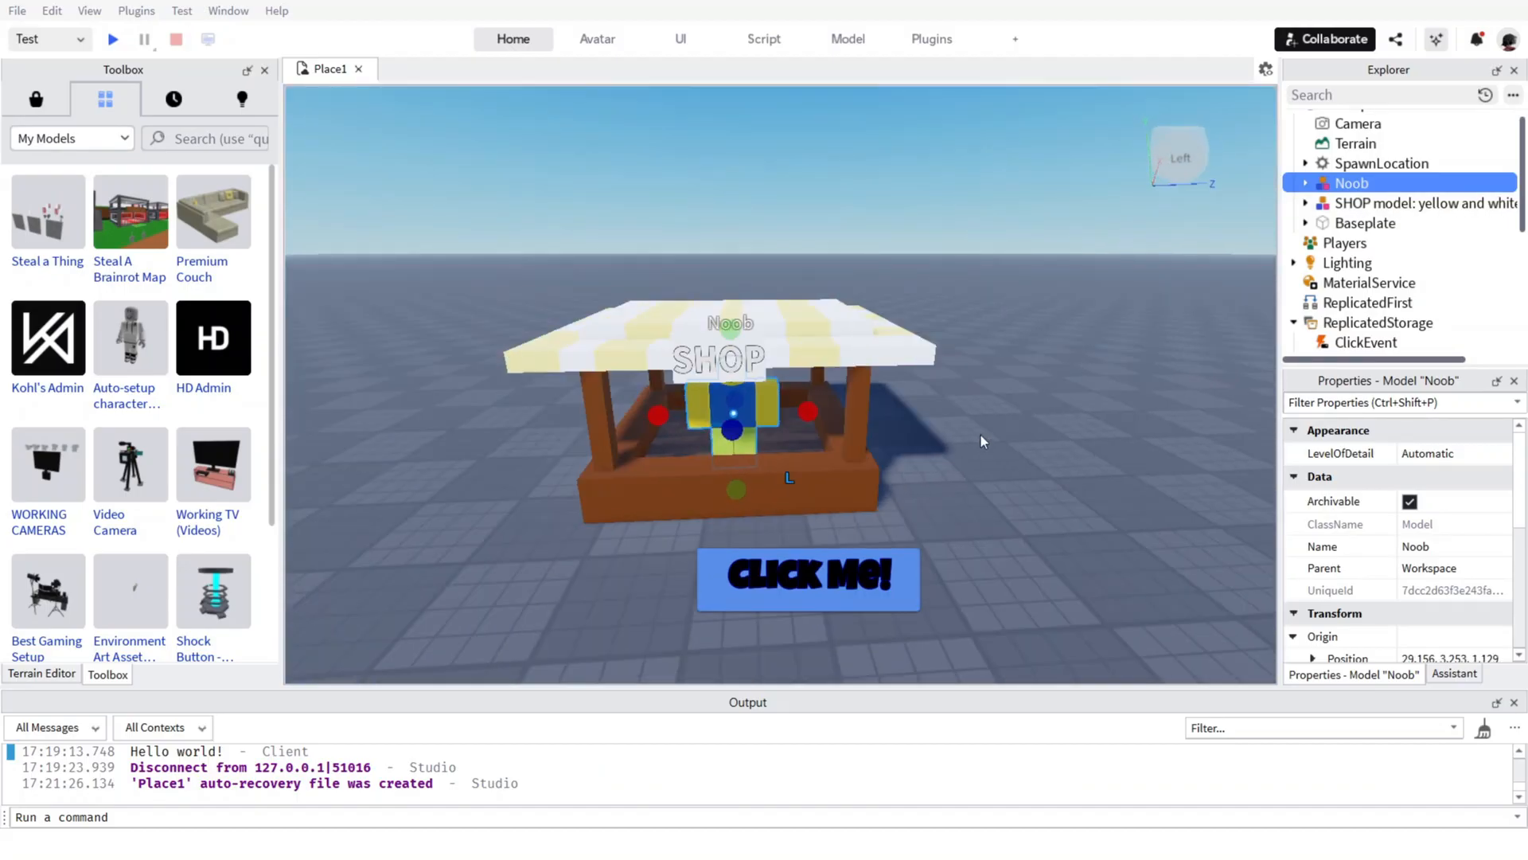
Select the Noob and the shop stall together and move them farther away from the spawn location.
{"action": "left_click", "coordinate": [872, 403]}
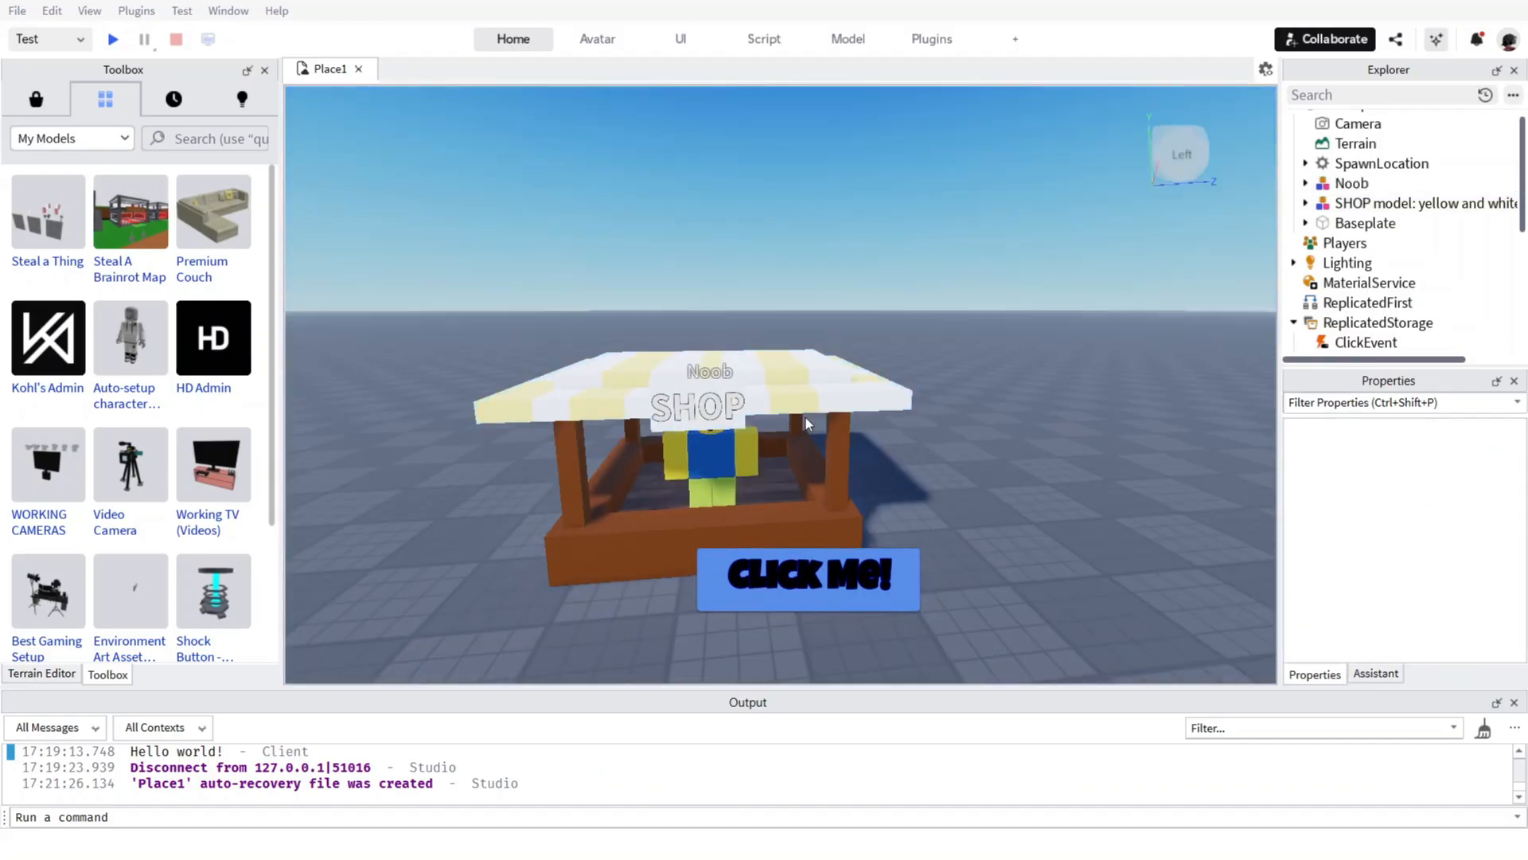
{"action": "scroll", "coordinate": [805, 417], "scroll_direction": "up", "scroll_amount": 3}
{"action": "scroll", "coordinate": [799, 423], "scroll_direction": "down", "scroll_amount": 8}
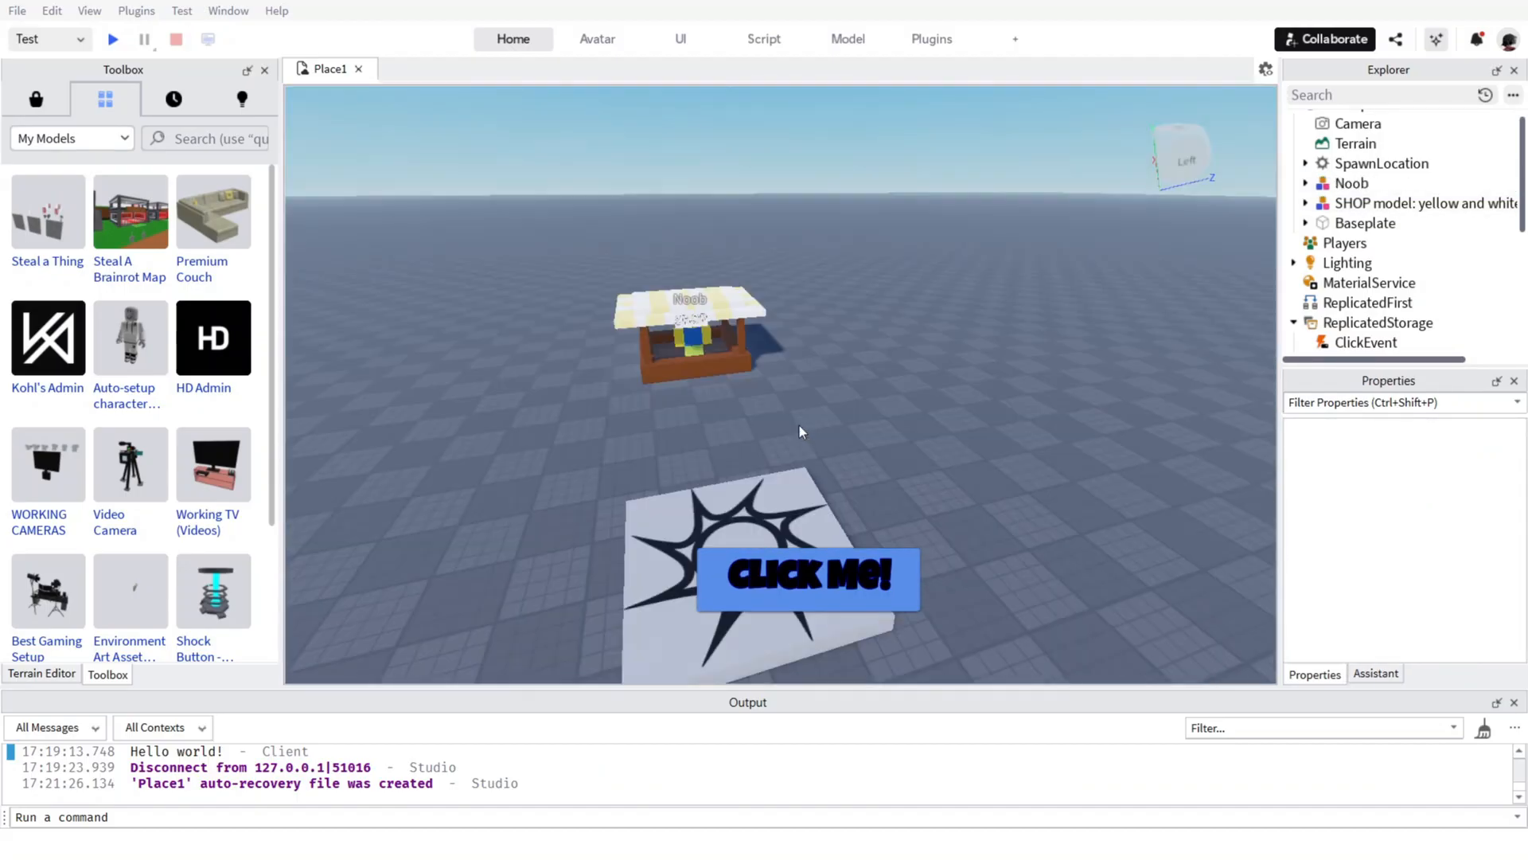
{"action": "left_click_drag", "start_coordinate": [882, 310], "coordinate": [601, 383]}
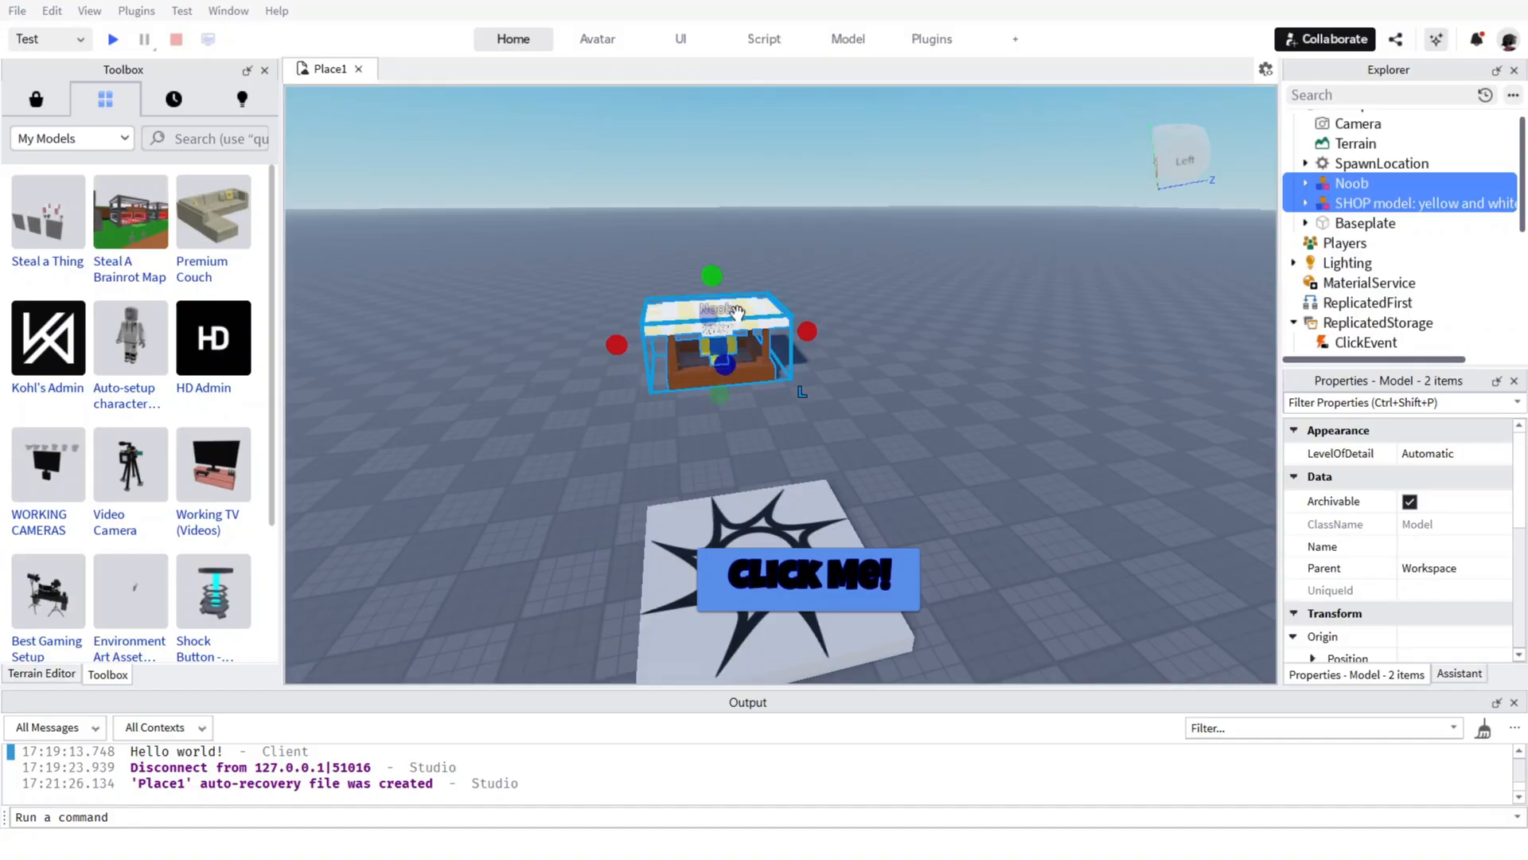
{"action": "mouse_move", "coordinate": [728, 370]}
{"action": "left_mouse_down"}
{"action": "mouse_move", "coordinate": [686, 317]}
{"action": "mouse_move", "coordinate": [718, 356]}
{"action": "left_mouse_up"}
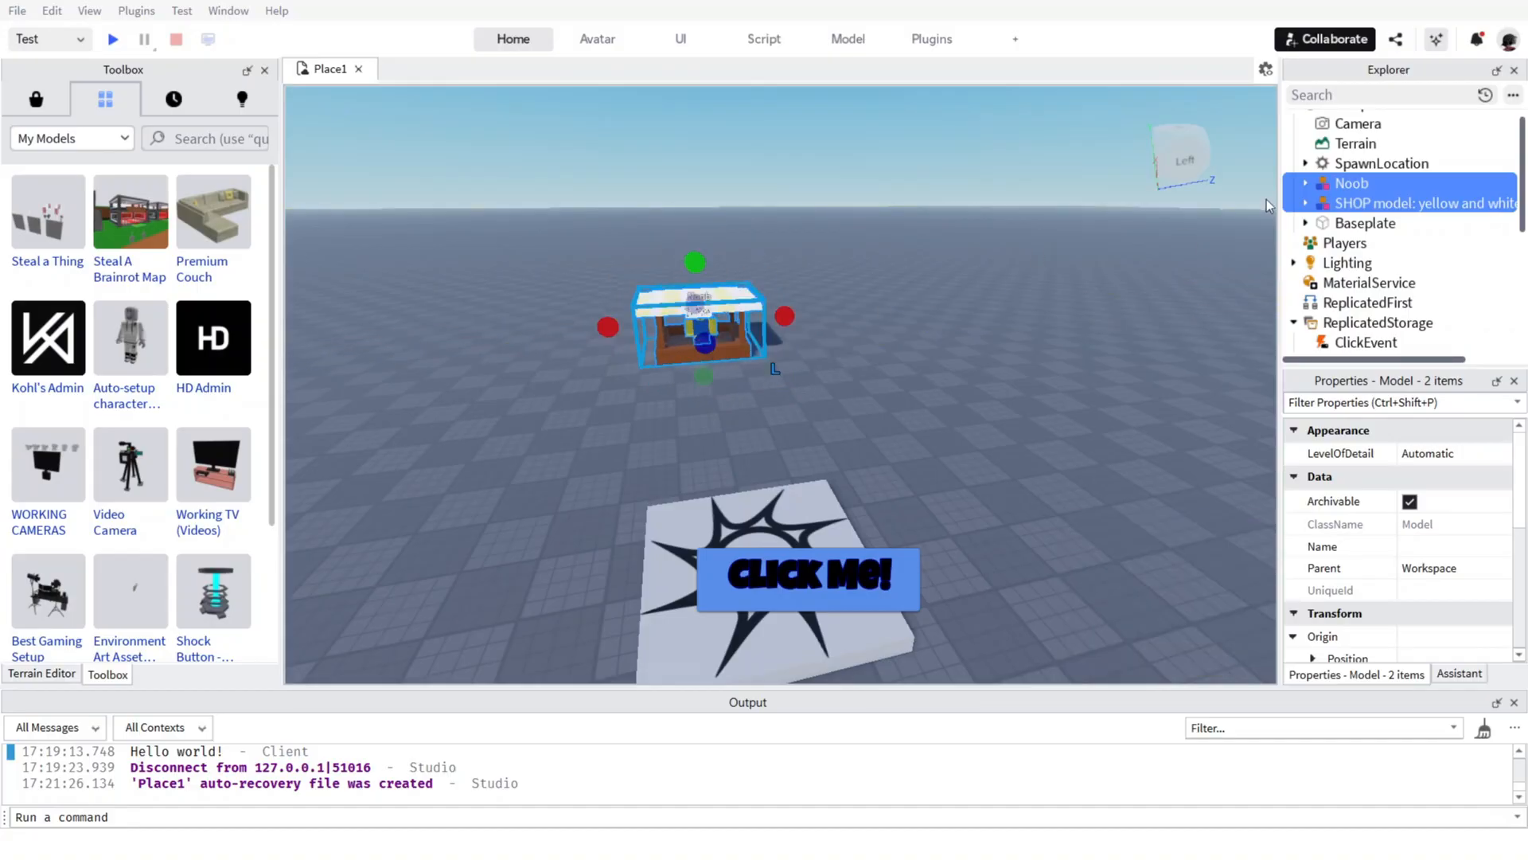
Focus on the Noob, insert a block Part, and place it in front of the Noob at the stall's counter.
{"action": "left_click", "coordinate": [1329, 189]}
{"action": "left_click", "coordinate": [1304, 184]}
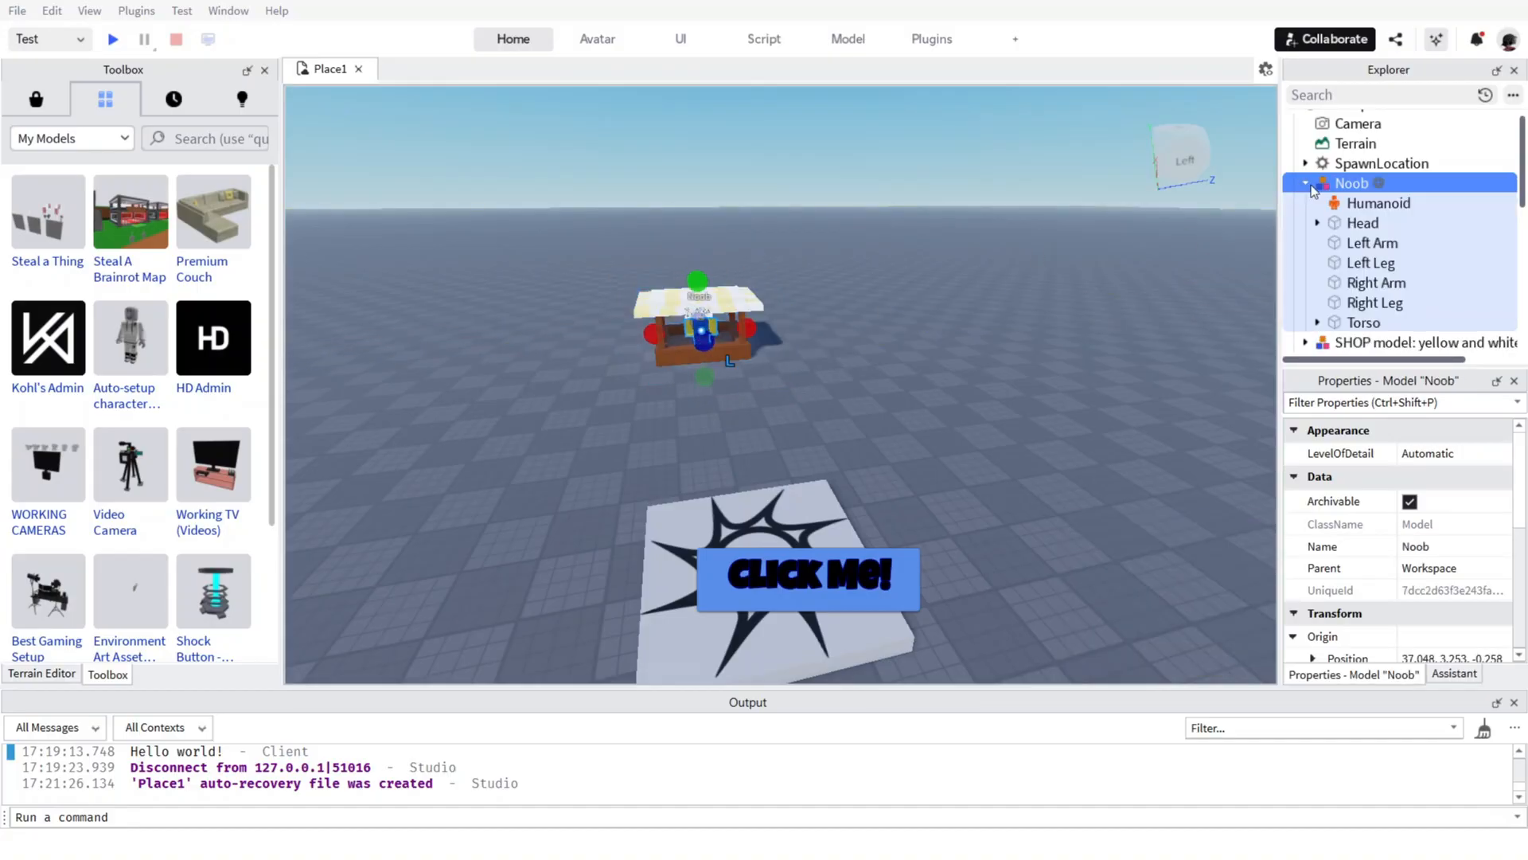
{"action": "left_click", "coordinate": [1307, 185]}
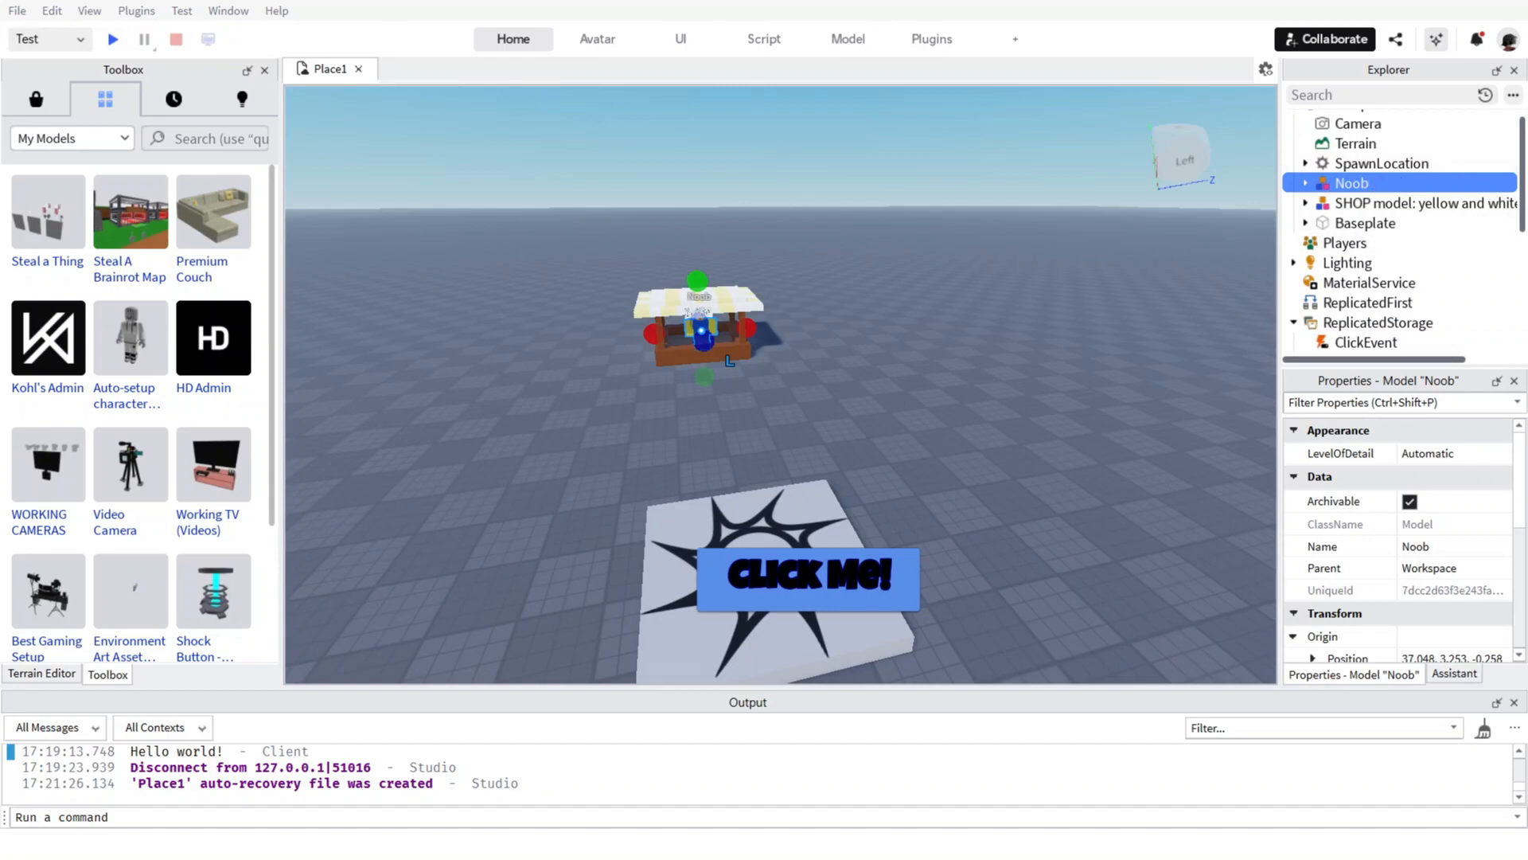
{"action": "key", "text": "f"}
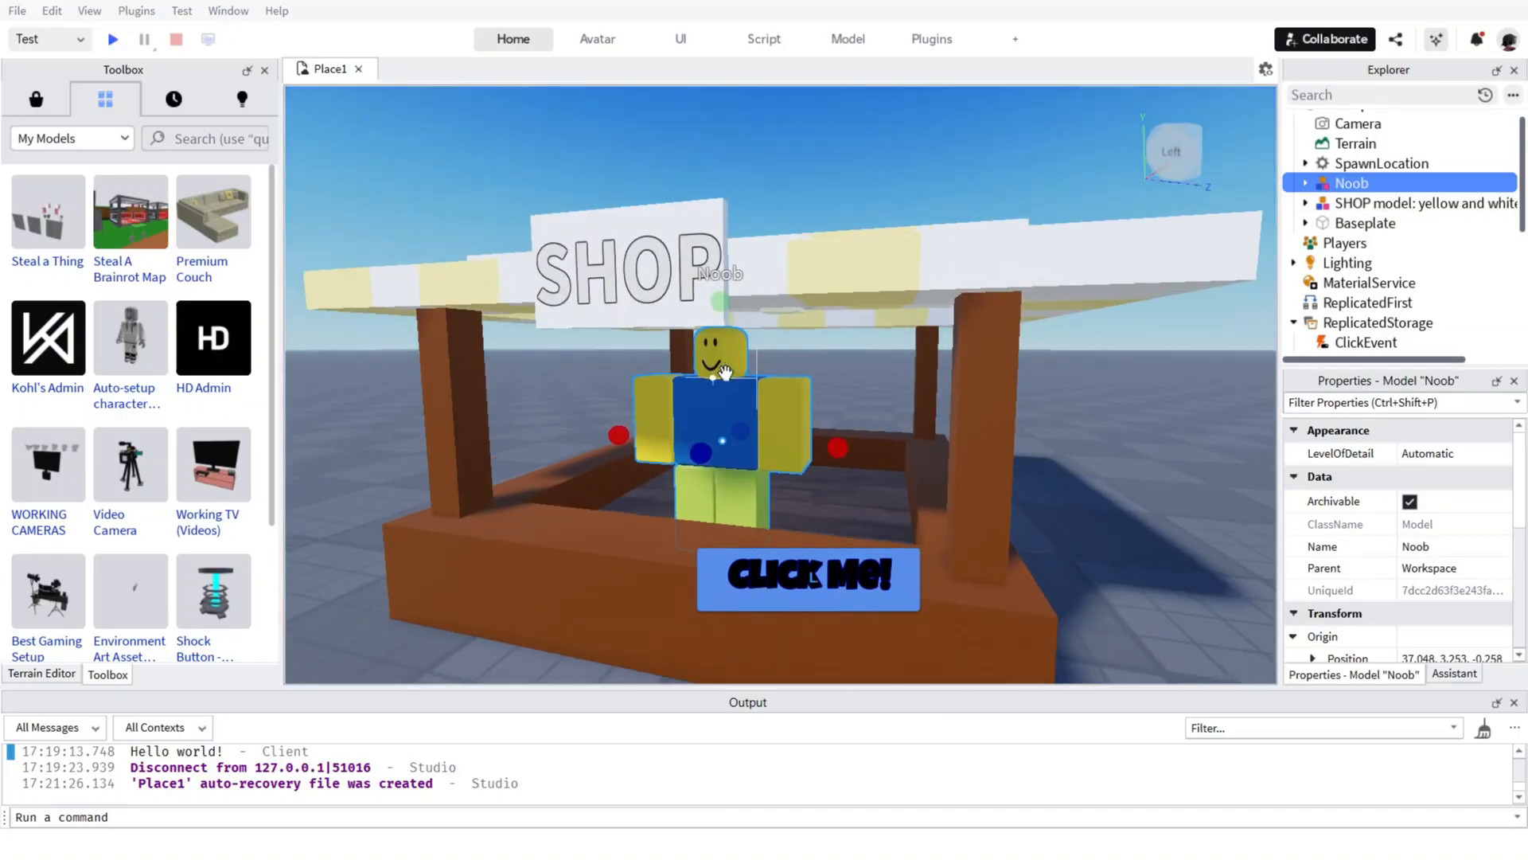
{"action": "left_click", "coordinate": [514, 39]}
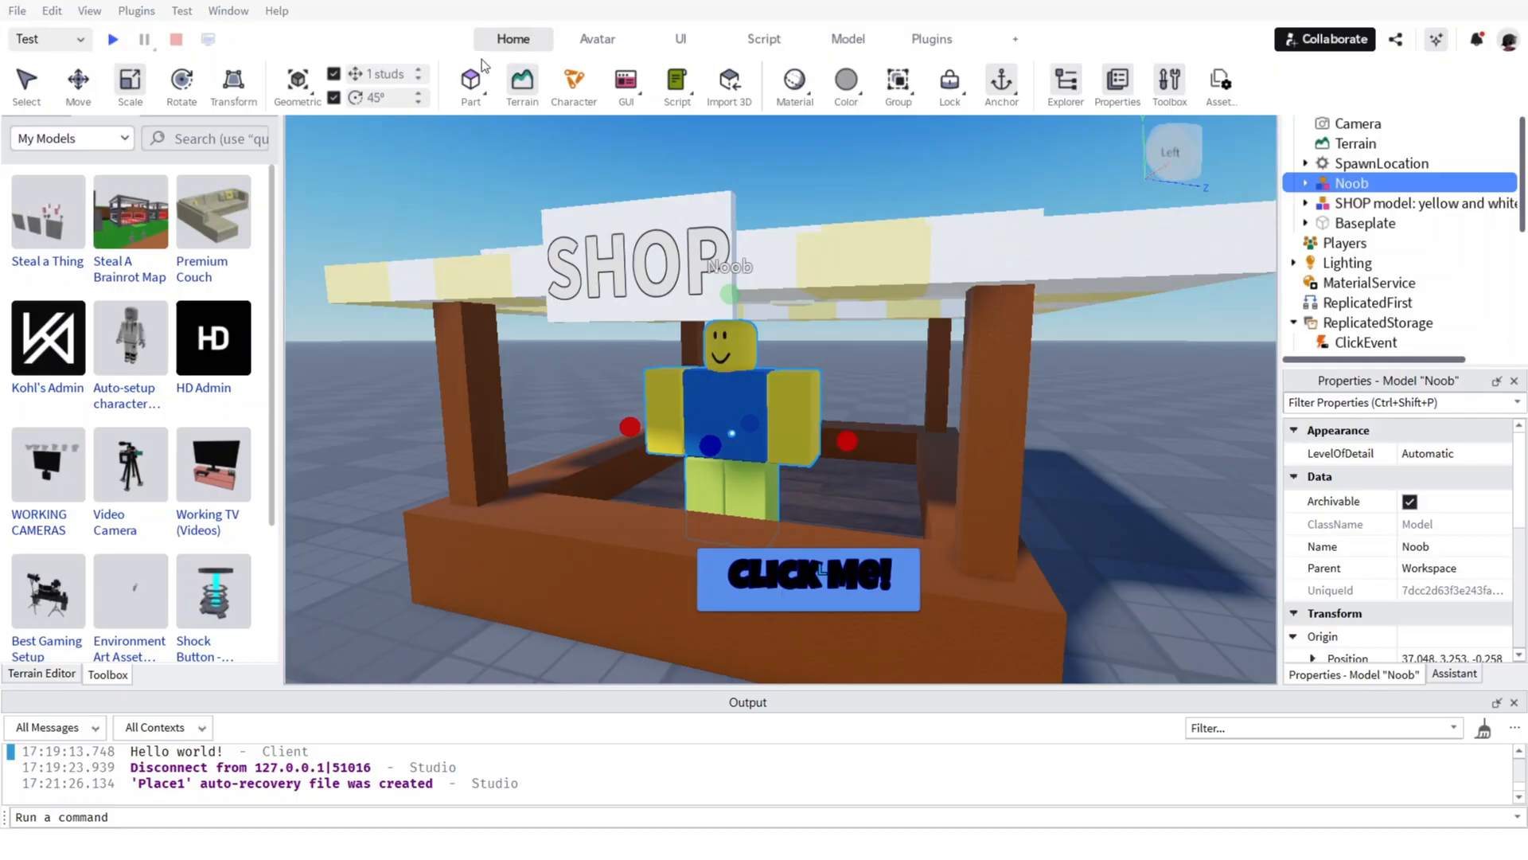
{"action": "left_click", "coordinate": [470, 80]}
{"action": "left_click_drag", "start_coordinate": [740, 171], "coordinate": [723, 456]}
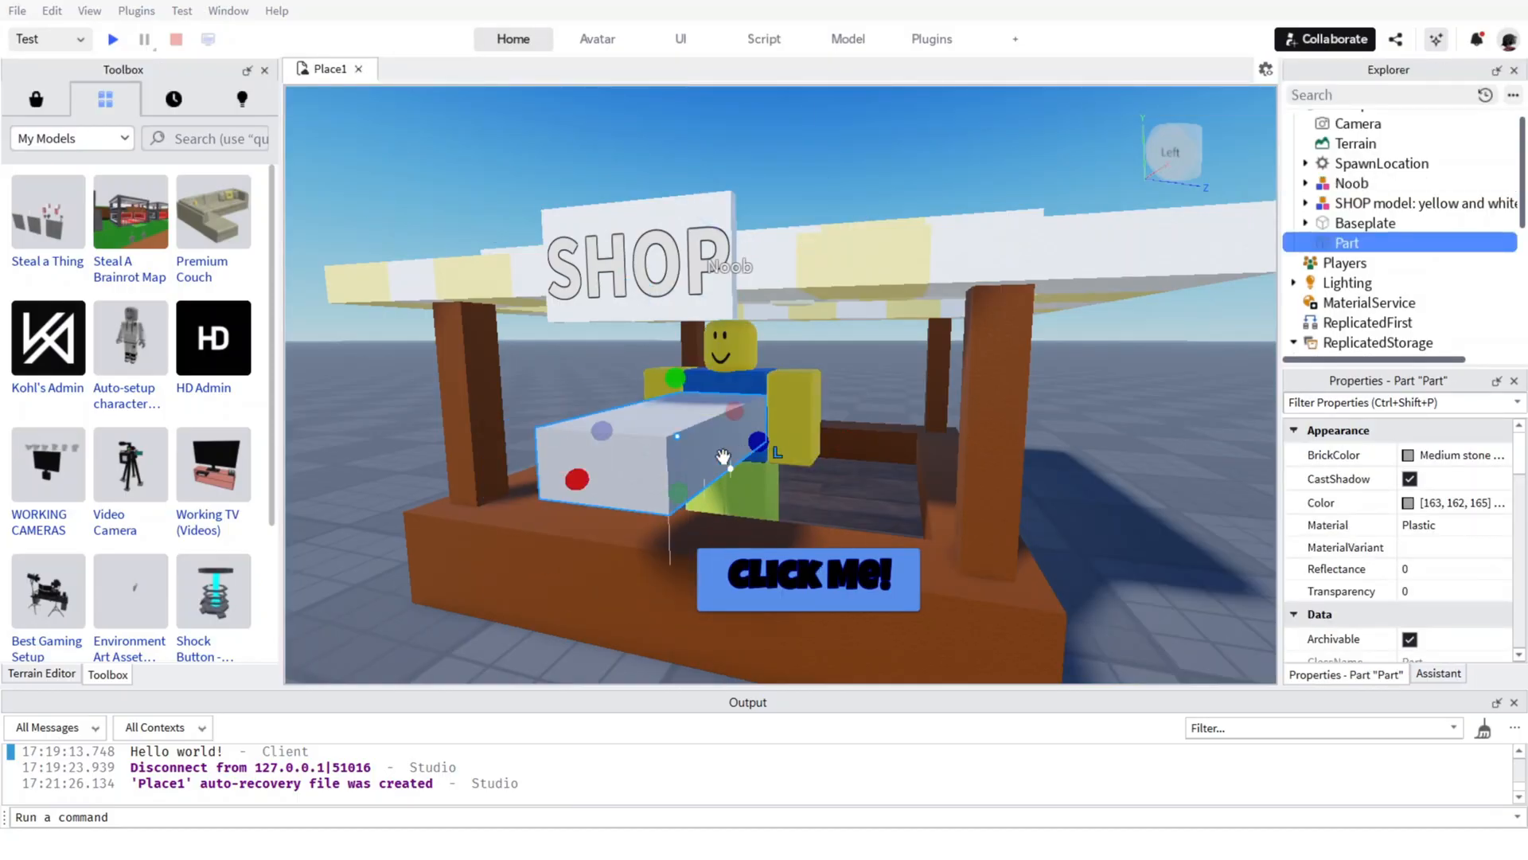
Shrink the new Part to a small block in front of the Noob's torso and rename it ShopPart.
{"action": "left_click_drag", "start_coordinate": [584, 485], "coordinate": [706, 407]}
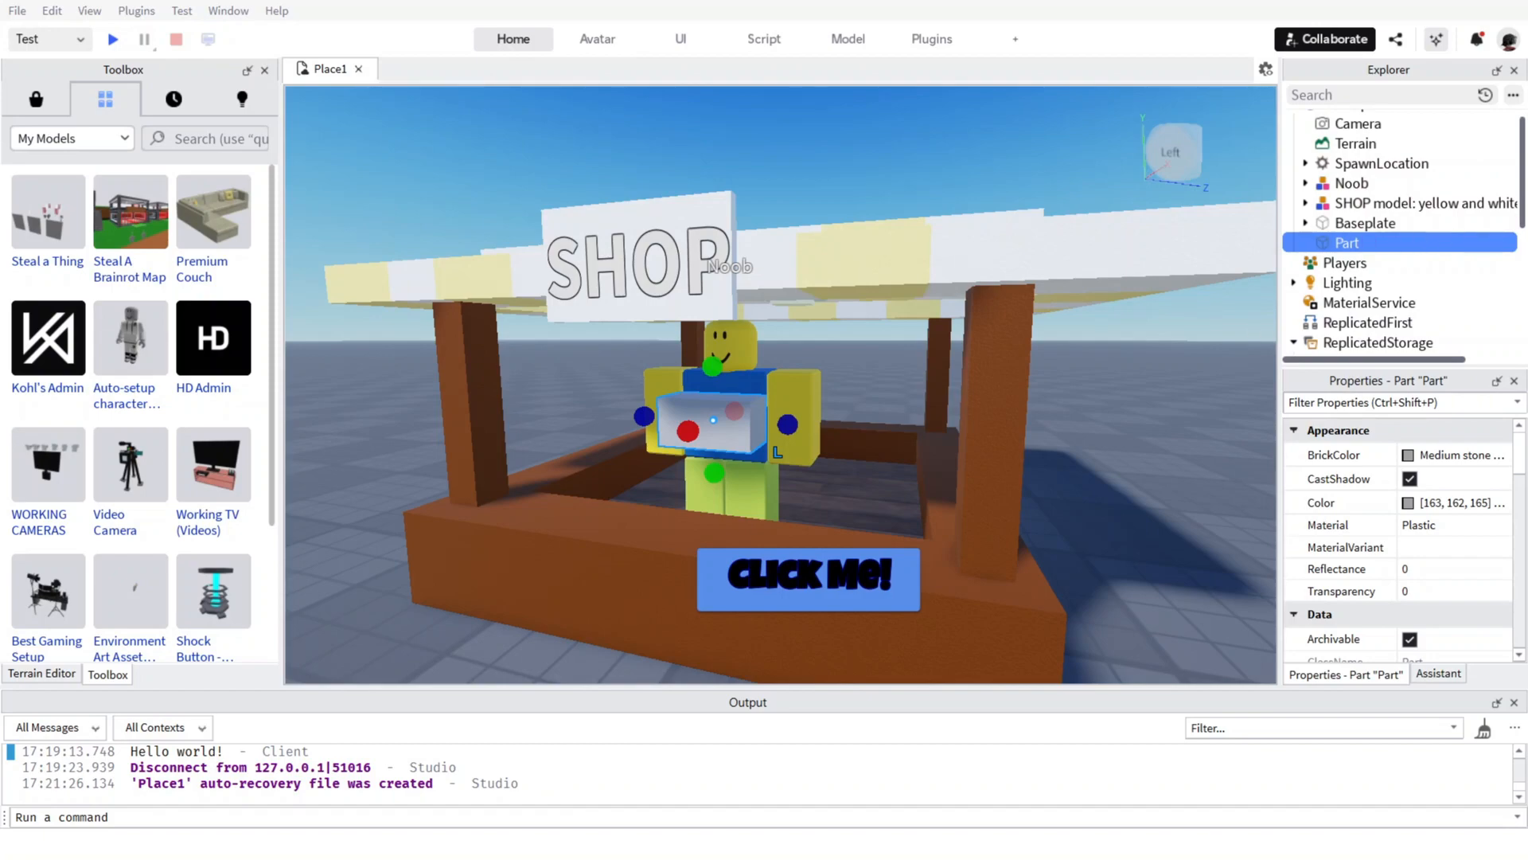
{"action": "right_click", "coordinate": [1351, 246]}
{"action": "left_click", "coordinate": [1370, 344]}
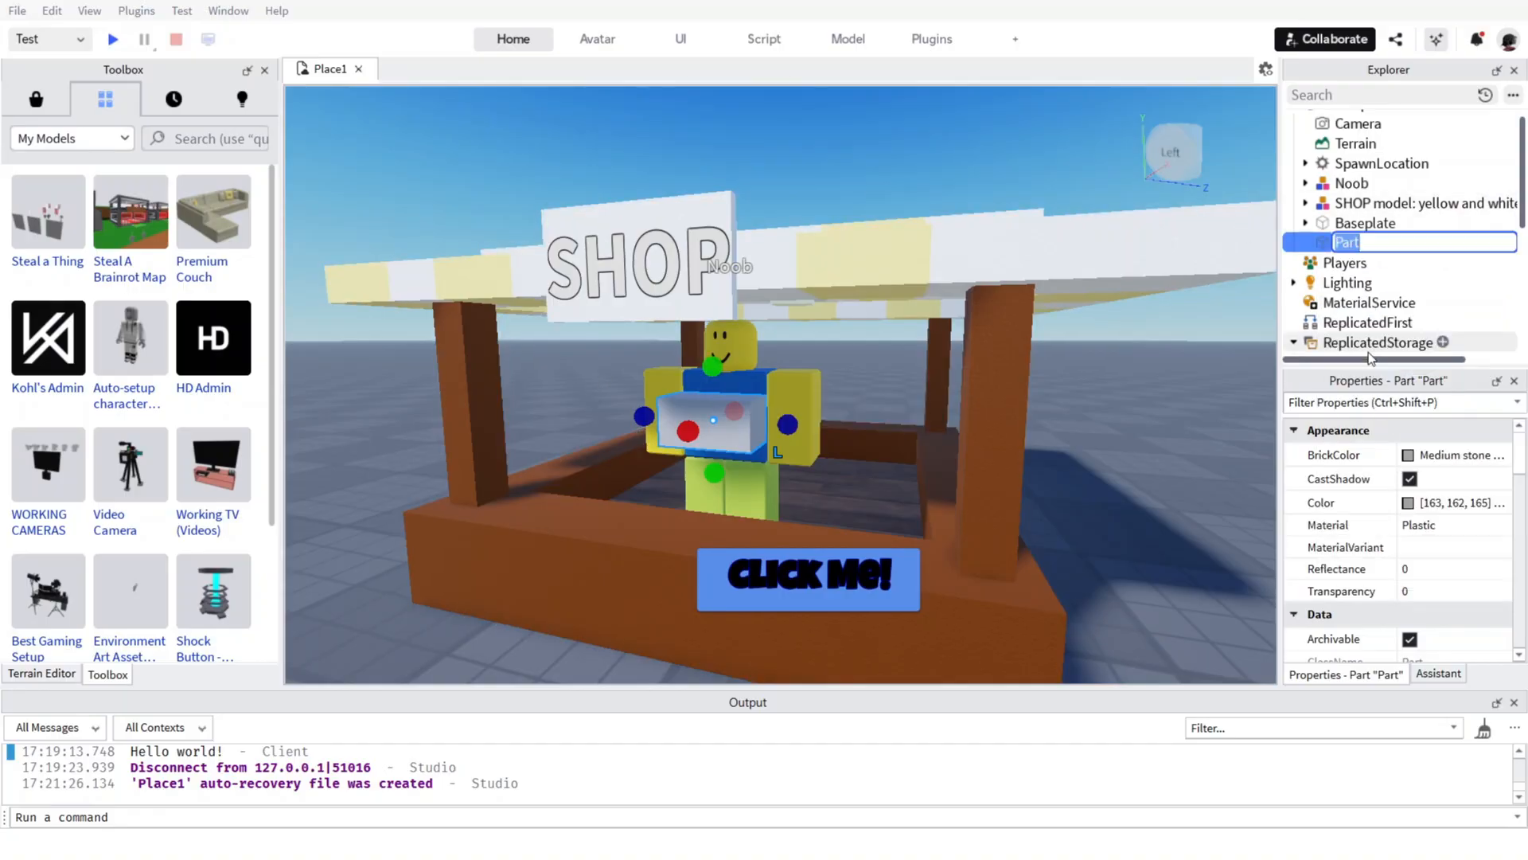
{"action": "type", "text": "ShopPart"}
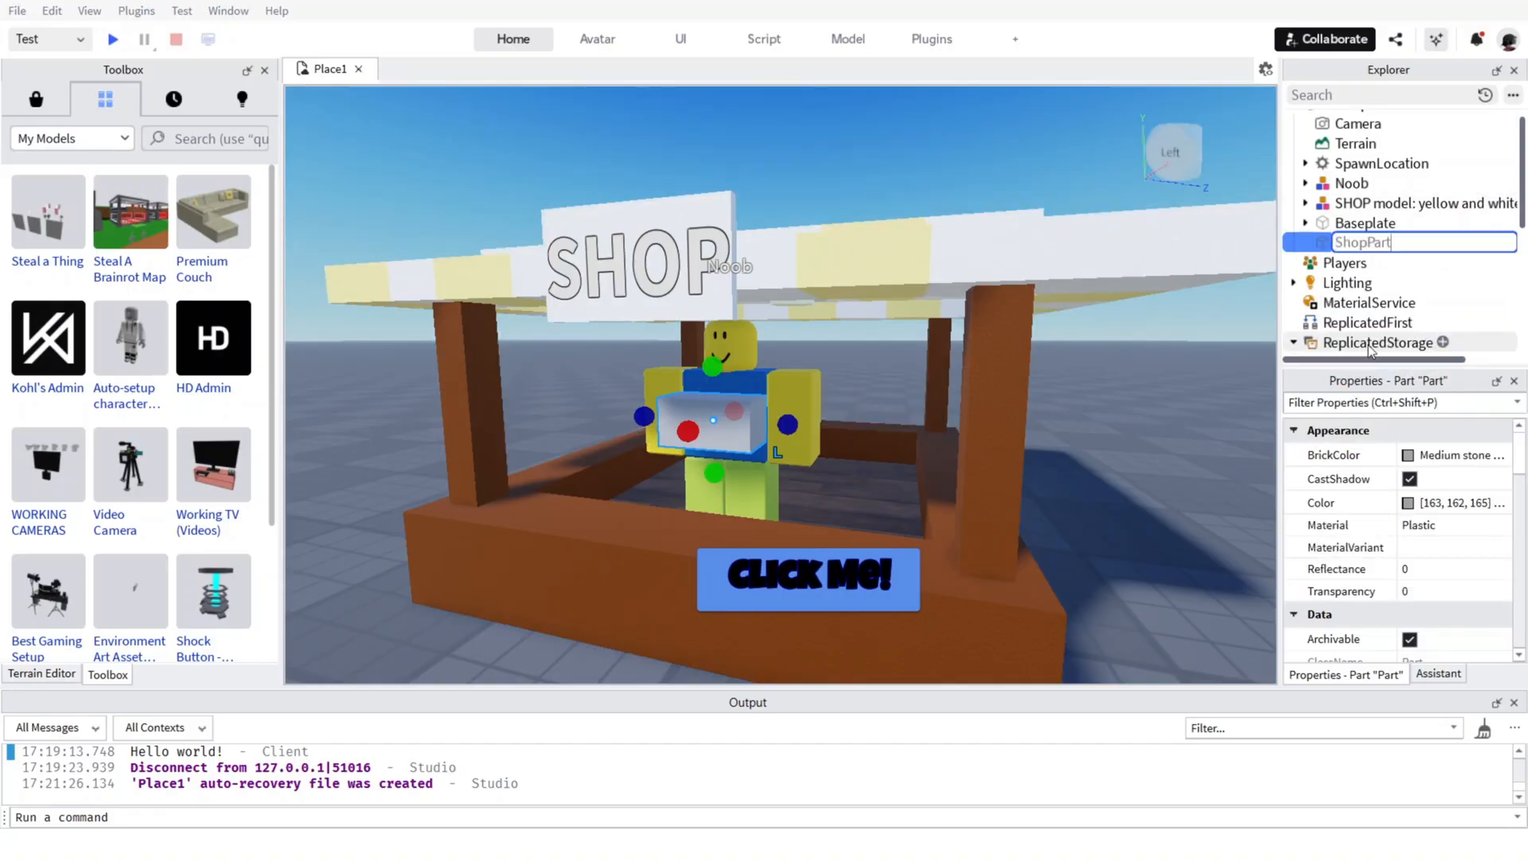
{"action": "left_click", "coordinate": [1192, 376]}
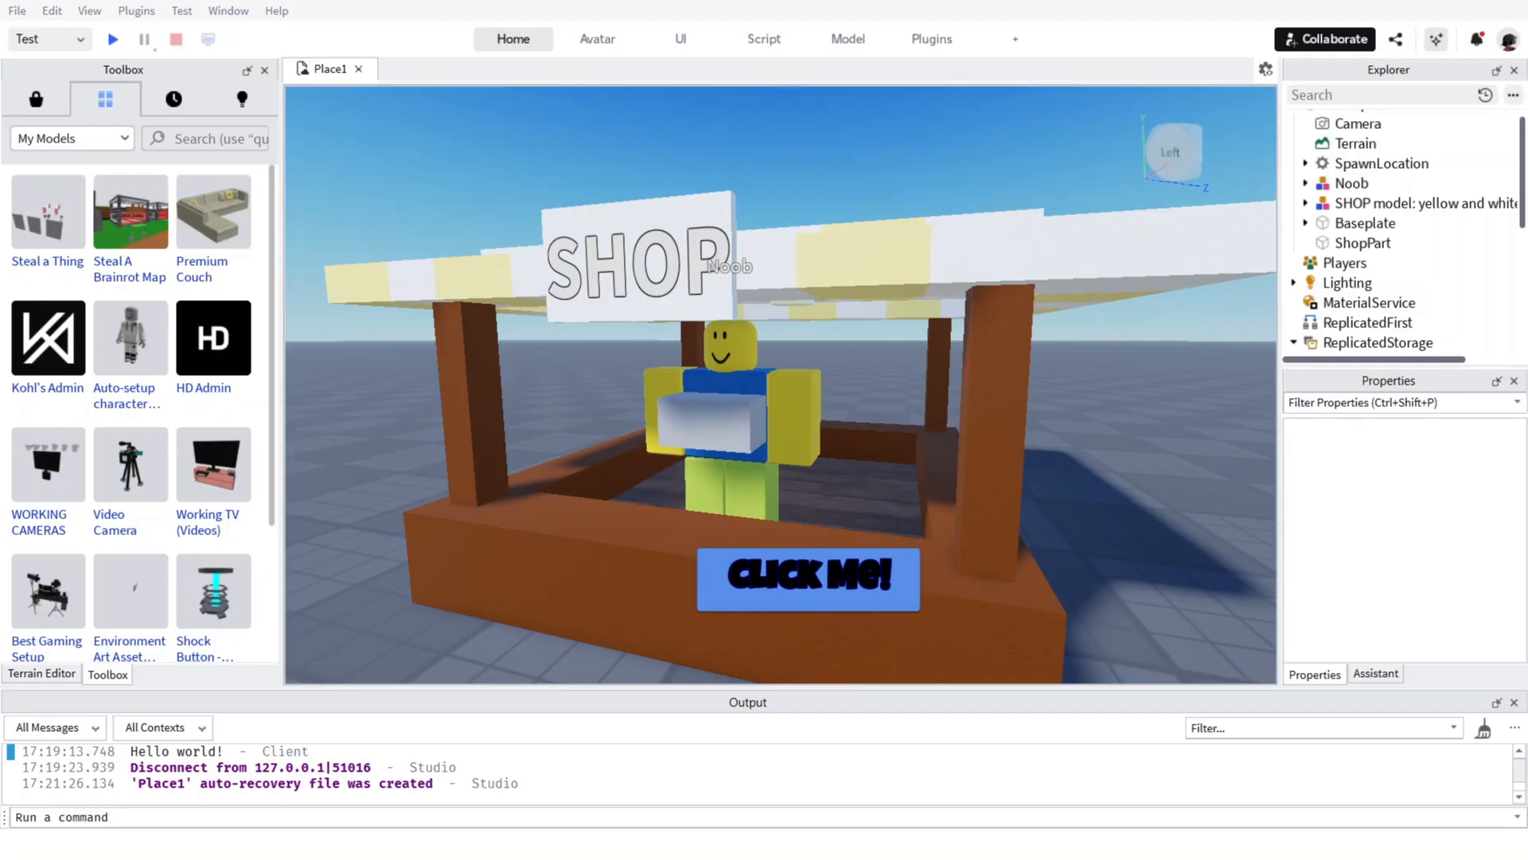
Add a ClickDetector to ShopPart and nest a new Script inside that ClickDetector.
{"action": "left_click", "coordinate": [1363, 243]}
{"action": "left_click", "coordinate": [1401, 243]}
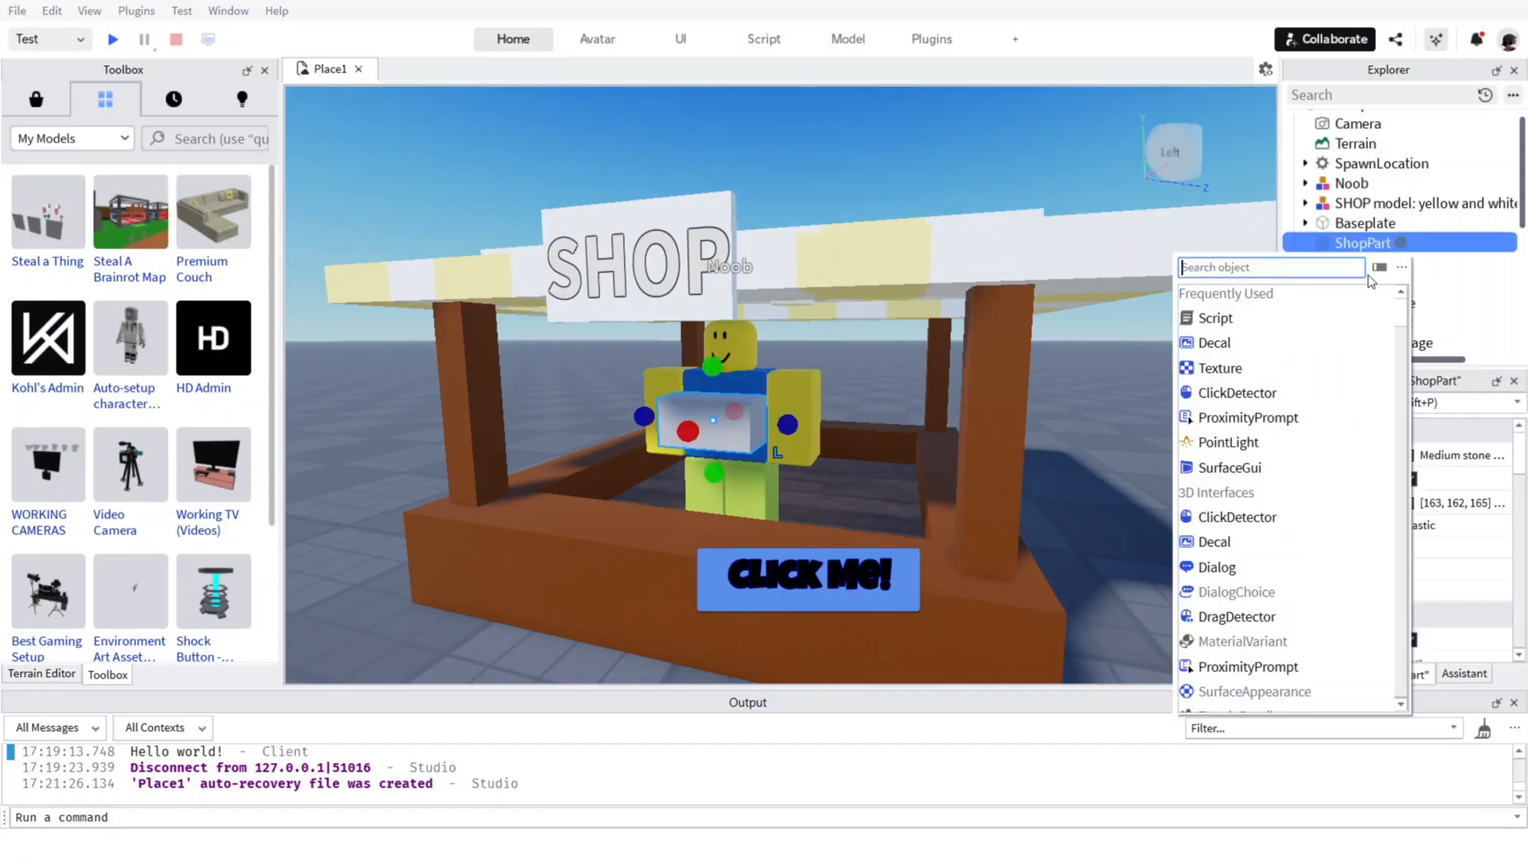
{"action": "left_click", "coordinate": [1266, 392]}
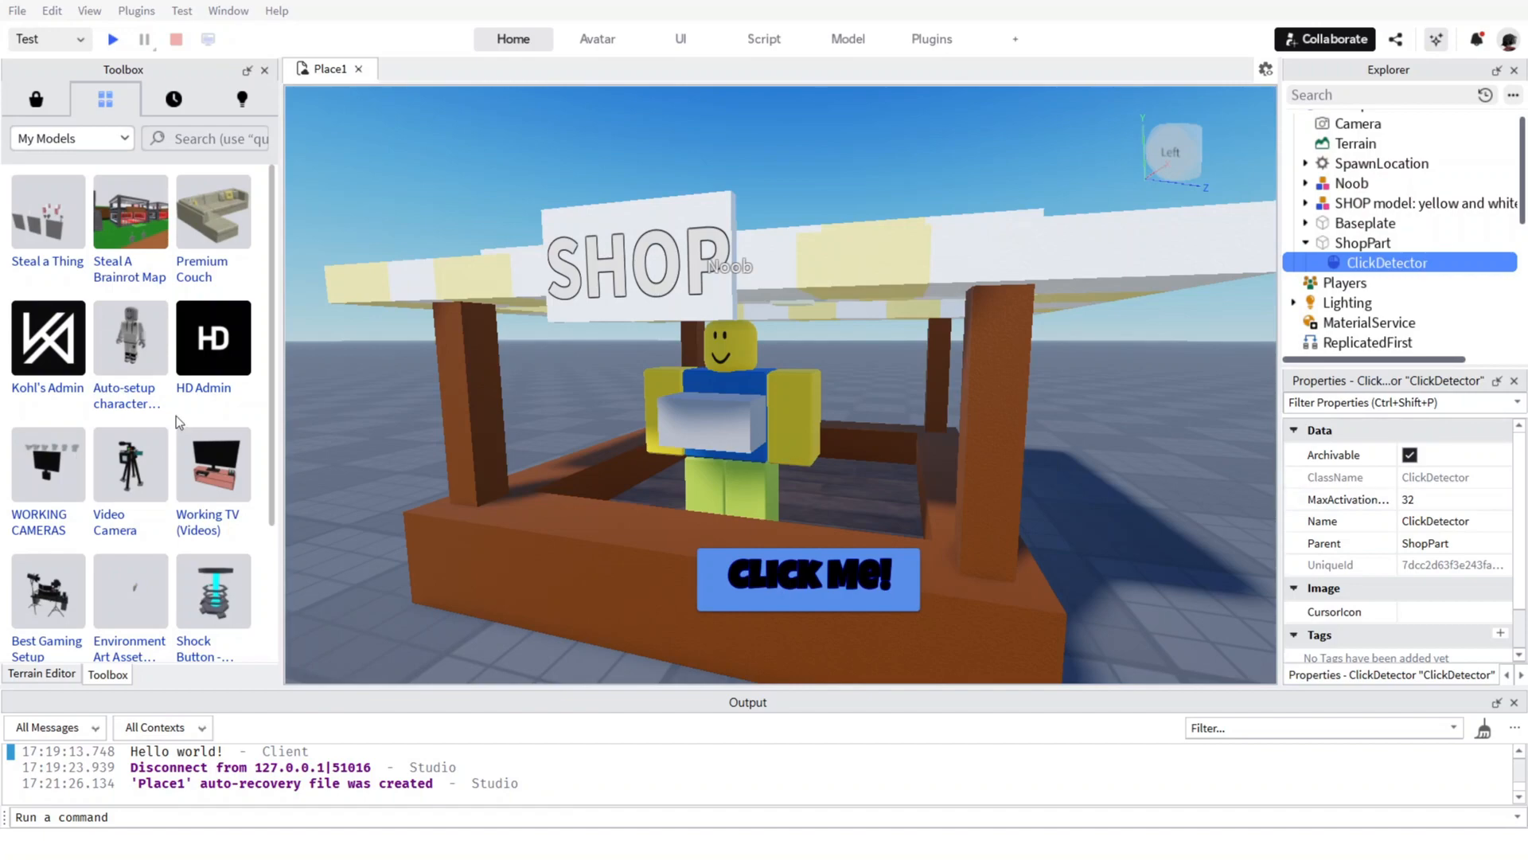
{"action": "left_click", "coordinate": [1399, 243]}
{"action": "left_click", "coordinate": [1307, 324]}
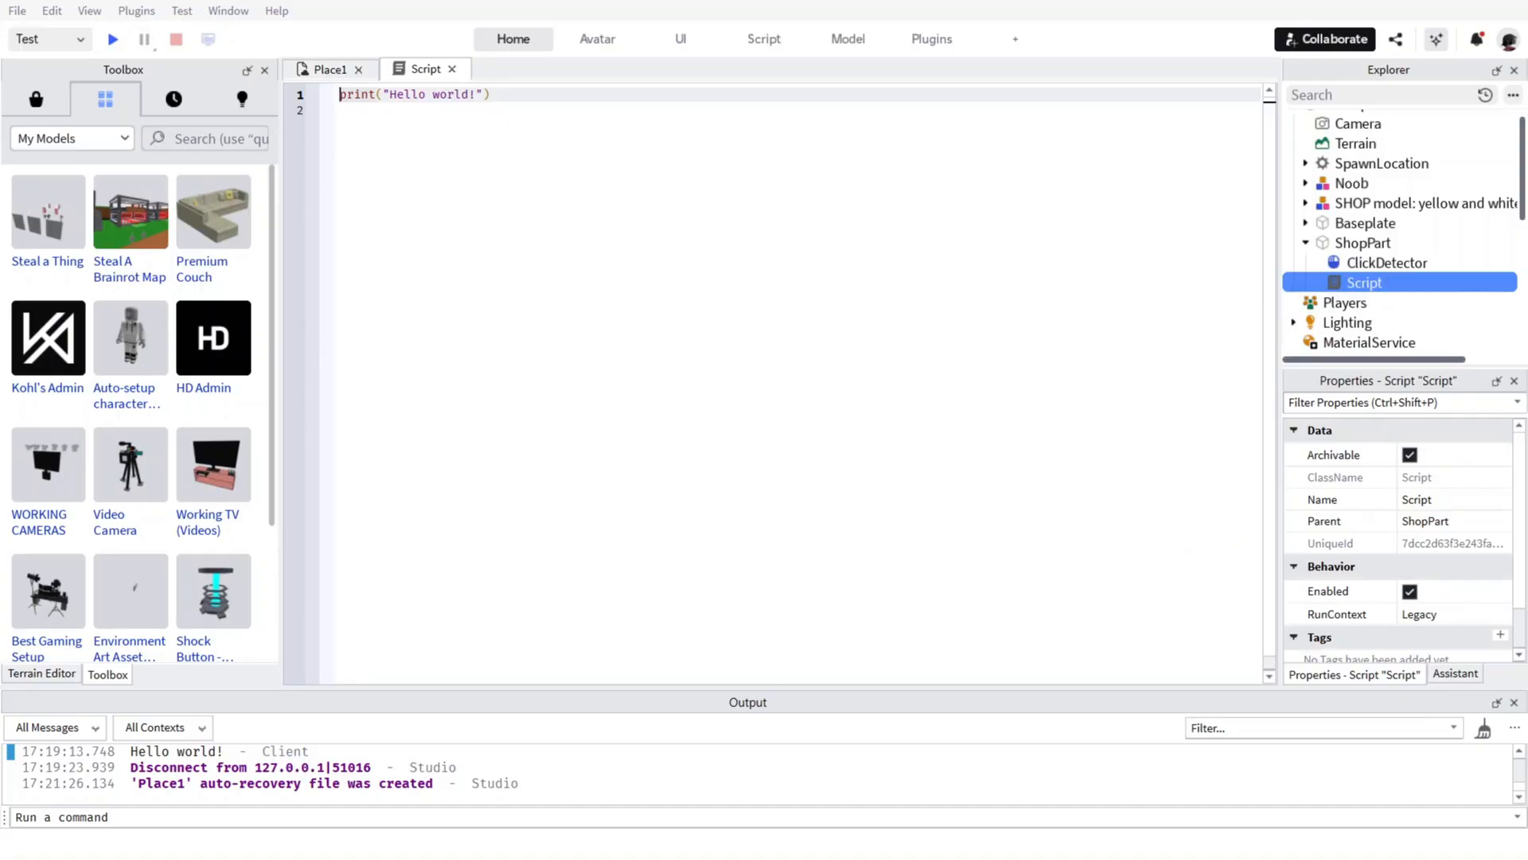
{"action": "left_click_drag", "start_coordinate": [1364, 283], "coordinate": [1406, 263]}
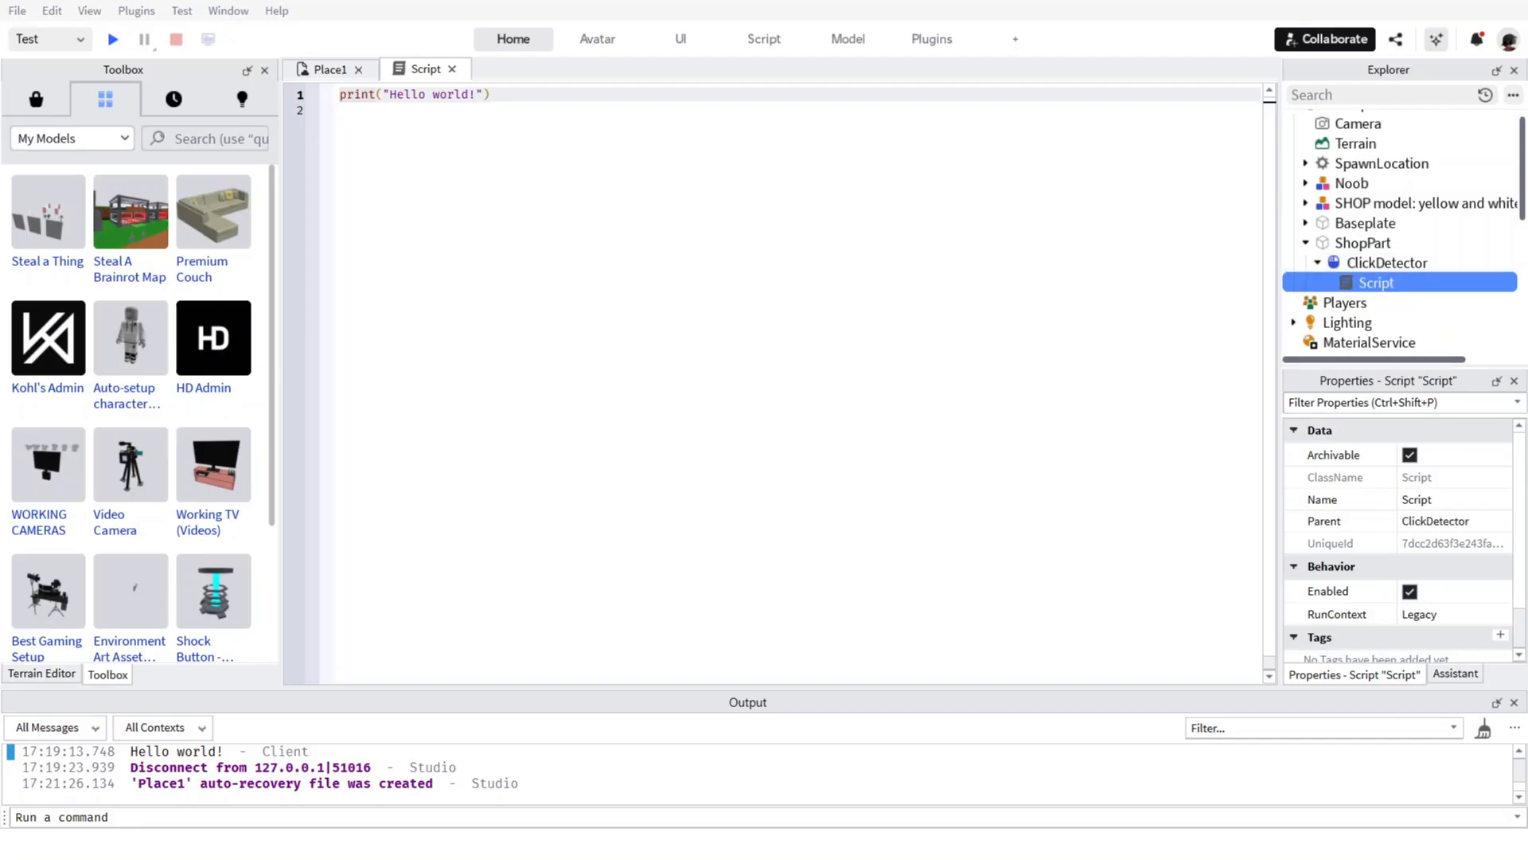
Replace the new script's default code with the shop script that charges 50 Clicks for a DoubleClicks upgrade, and close it.
{"action": "left_click", "coordinate": [549, 234]}
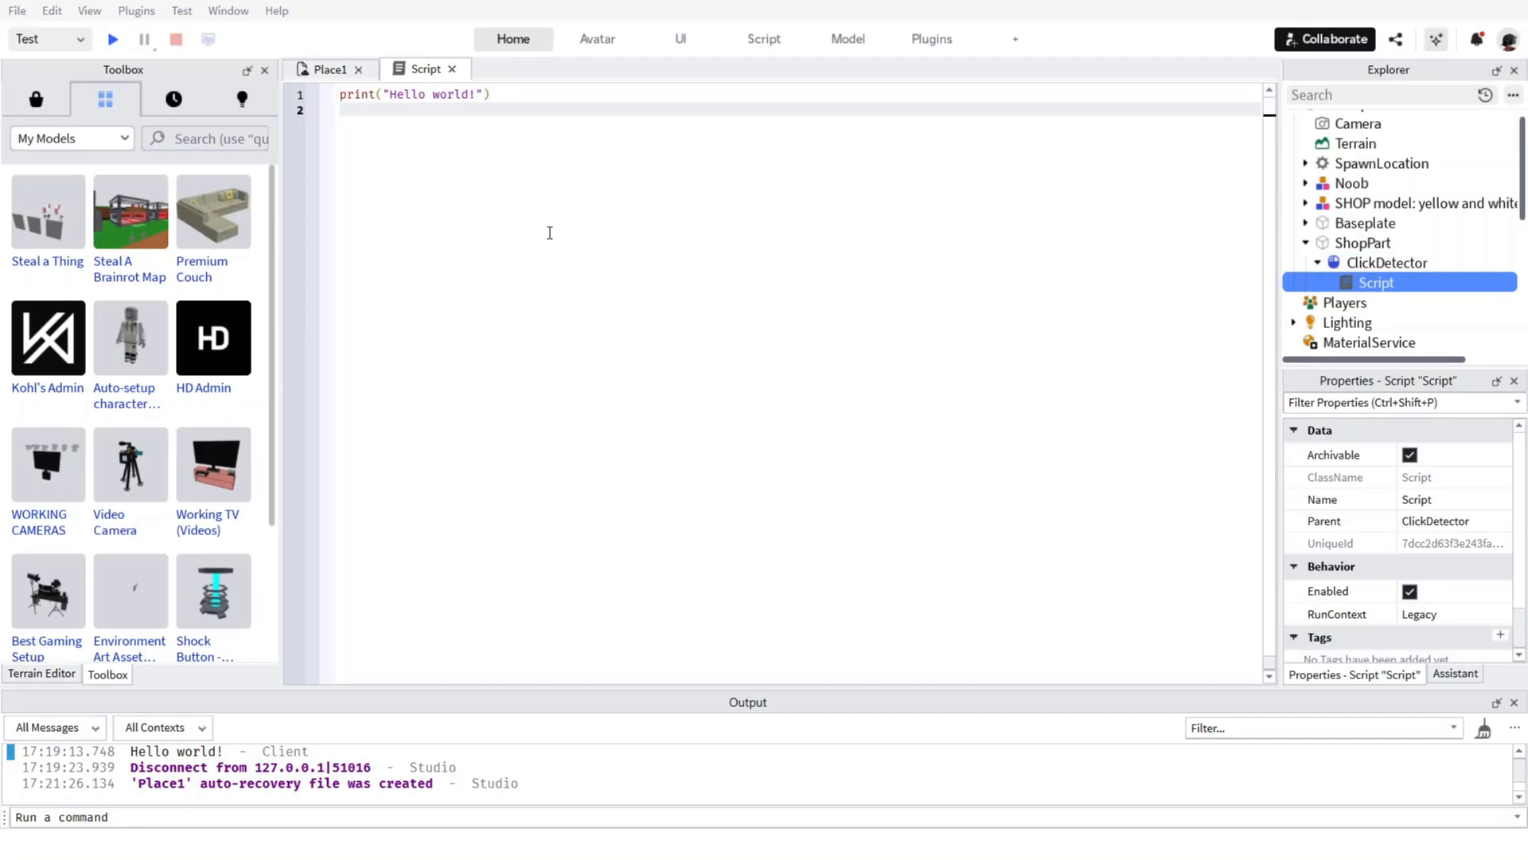
{"action": "left_click", "coordinate": [525, 91]}
{"action": "key", "text": "ctrl+a"}
{"action": "type", "text": "-- Shop script (double clicks) local part = script.Parent local detector = part:FindFirstChild(\"ClickDetector\")  detector.MouseClick:Connect(function(player) \tlocal clicks = player.leaderstats.Clicks \tif clicks.Value >= 50 then \t\tclicks.Value -= 50  \t\t-- Add upgrade \t\tlocal upgrade = player:FindFirstChild(\"DoubleClicks\") \t\tif not upgrade then \t\t\tupgrade = Instance.new(\"BoolValue\") \t\t\tupgrade.Name = \"DoubleClicks\" \t\t\tupgrade.Value = true \t\t\tupgrade.Parent = player \t\tend \tend end)"}
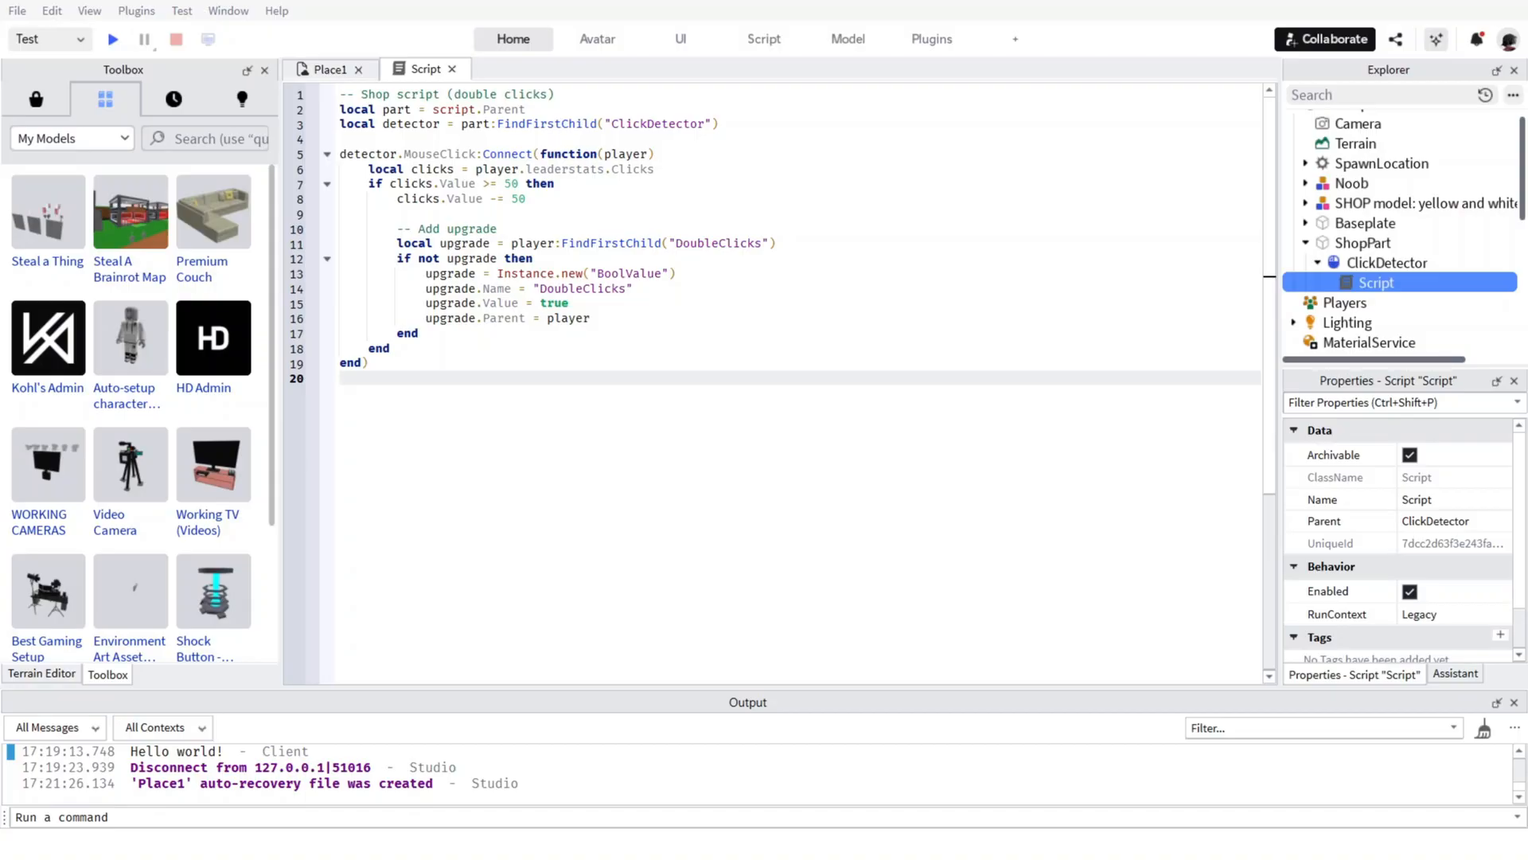
{"action": "key", "text": "ctrl+a"}
{"action": "type", "text": "-- Shop script (double clicks) local part = script.Parent local detector = part:FindFirstChild(\"ClickDetector\")  detector.MouseClick:Connect(function(player)     local clicks = player.leaderstats.Clicks     if clicks.Value >= 50 then         clicks.Value -= 50          -- Add upgrade         local upgrade = player:FindFirstChild(\"DoubleClicks\")         if not upgrade then             upgrade = Instance.new(\"BoolValue\")             upgrade.Name = \"DoubleClicks\"             upgrade.Value = true             upgrade.Parent = player         end     end end)"}
{"action": "scroll", "coordinate": [1353, 310], "scroll_direction": "down", "scroll_amount": 3}
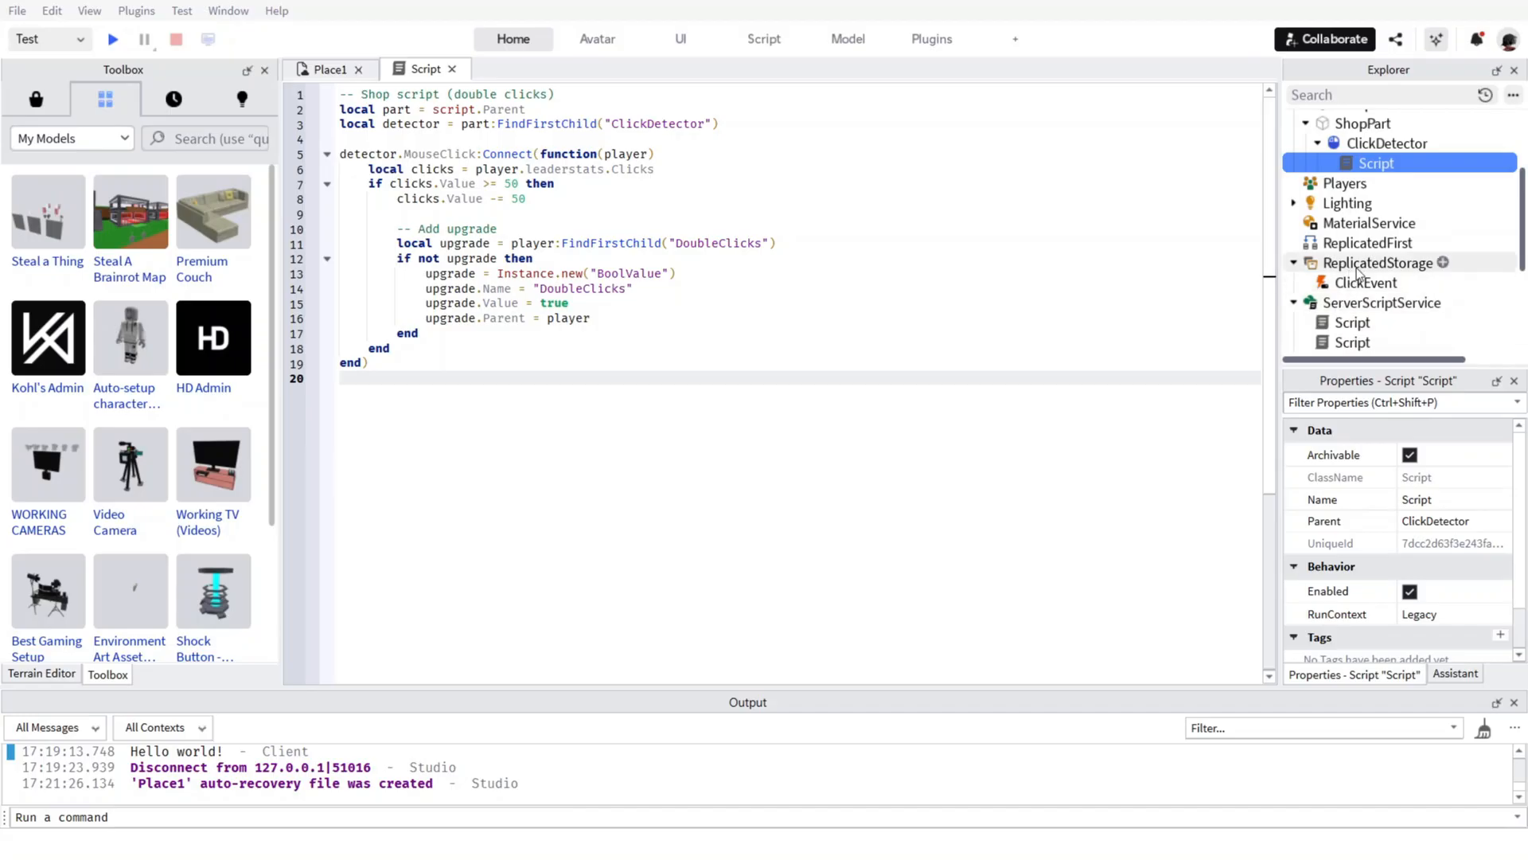
{"action": "left_click", "coordinate": [1348, 284]}
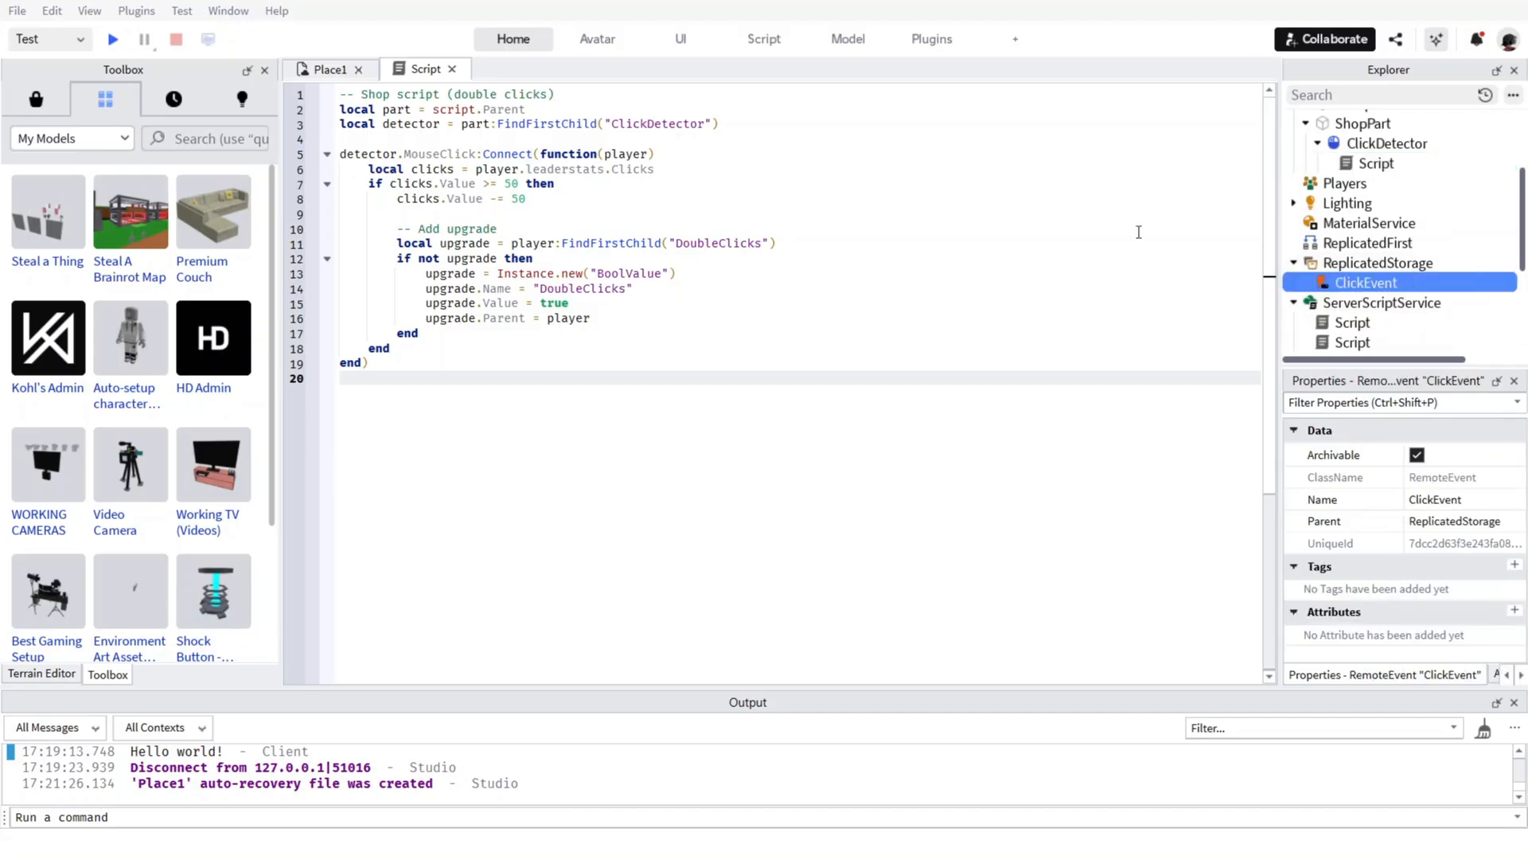
{"action": "left_click", "coordinate": [452, 69]}
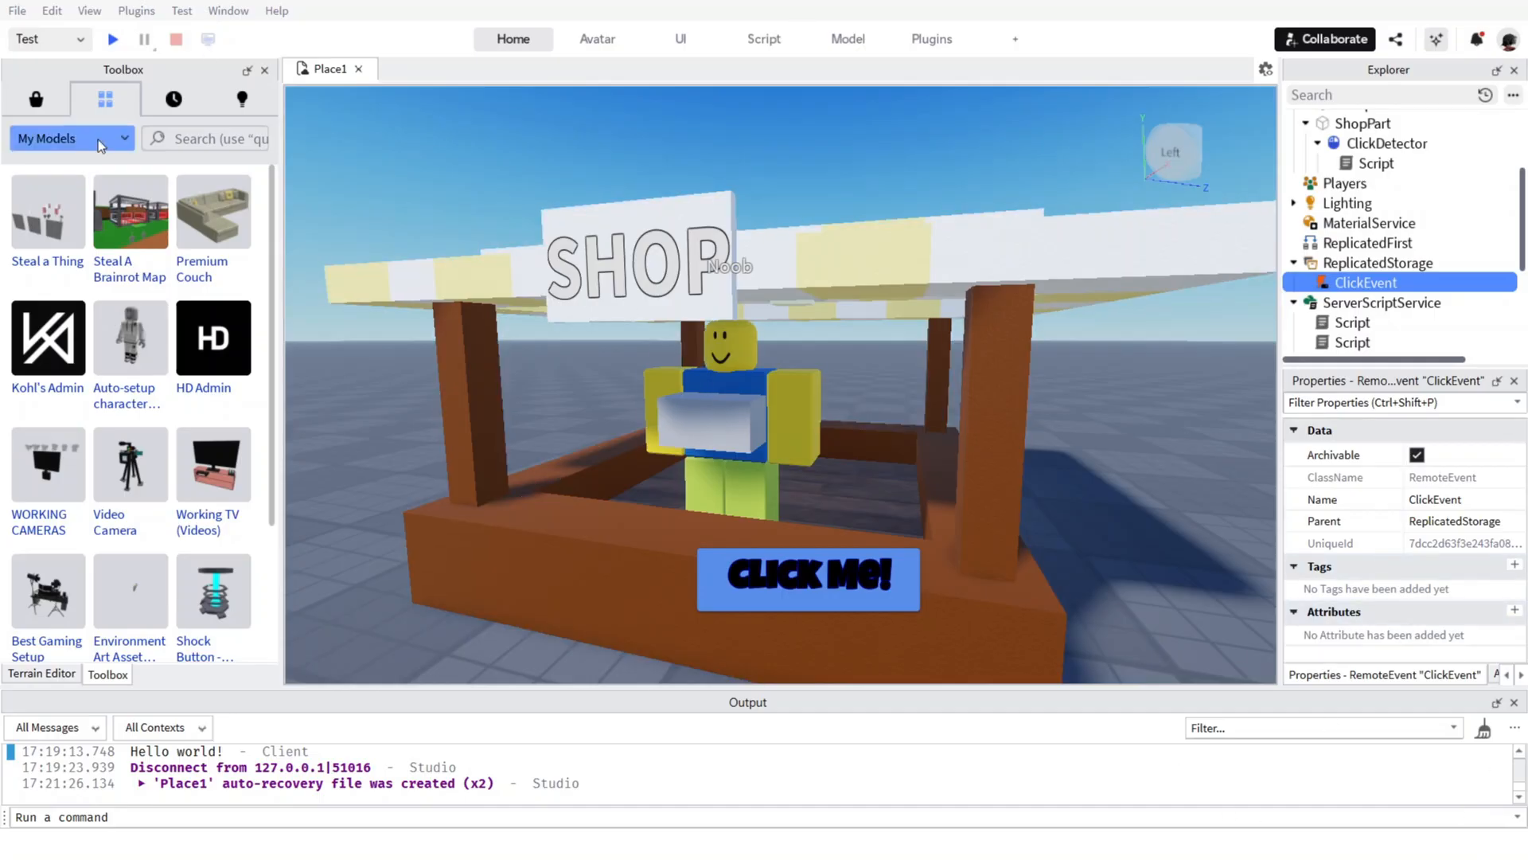
Replace the click-handling script in ServerScriptService with code adding 2 Clicks for DoubleClicks owners and 1 otherwise, and close it.
{"action": "left_click", "coordinate": [36, 99]}
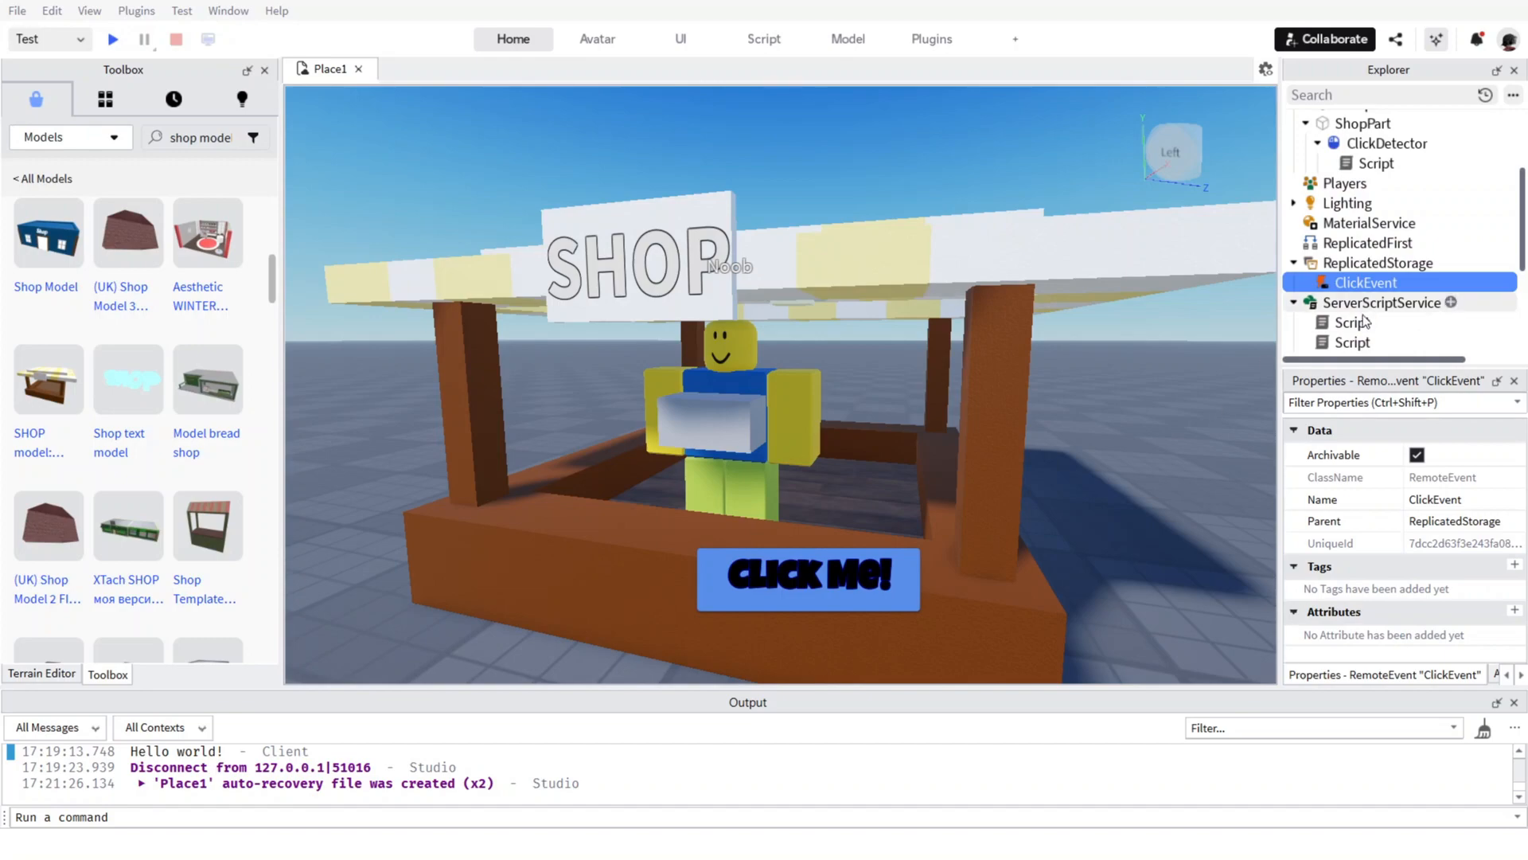
{"action": "left_click", "coordinate": [1357, 342]}
{"action": "double_click", "coordinate": [1357, 342]}
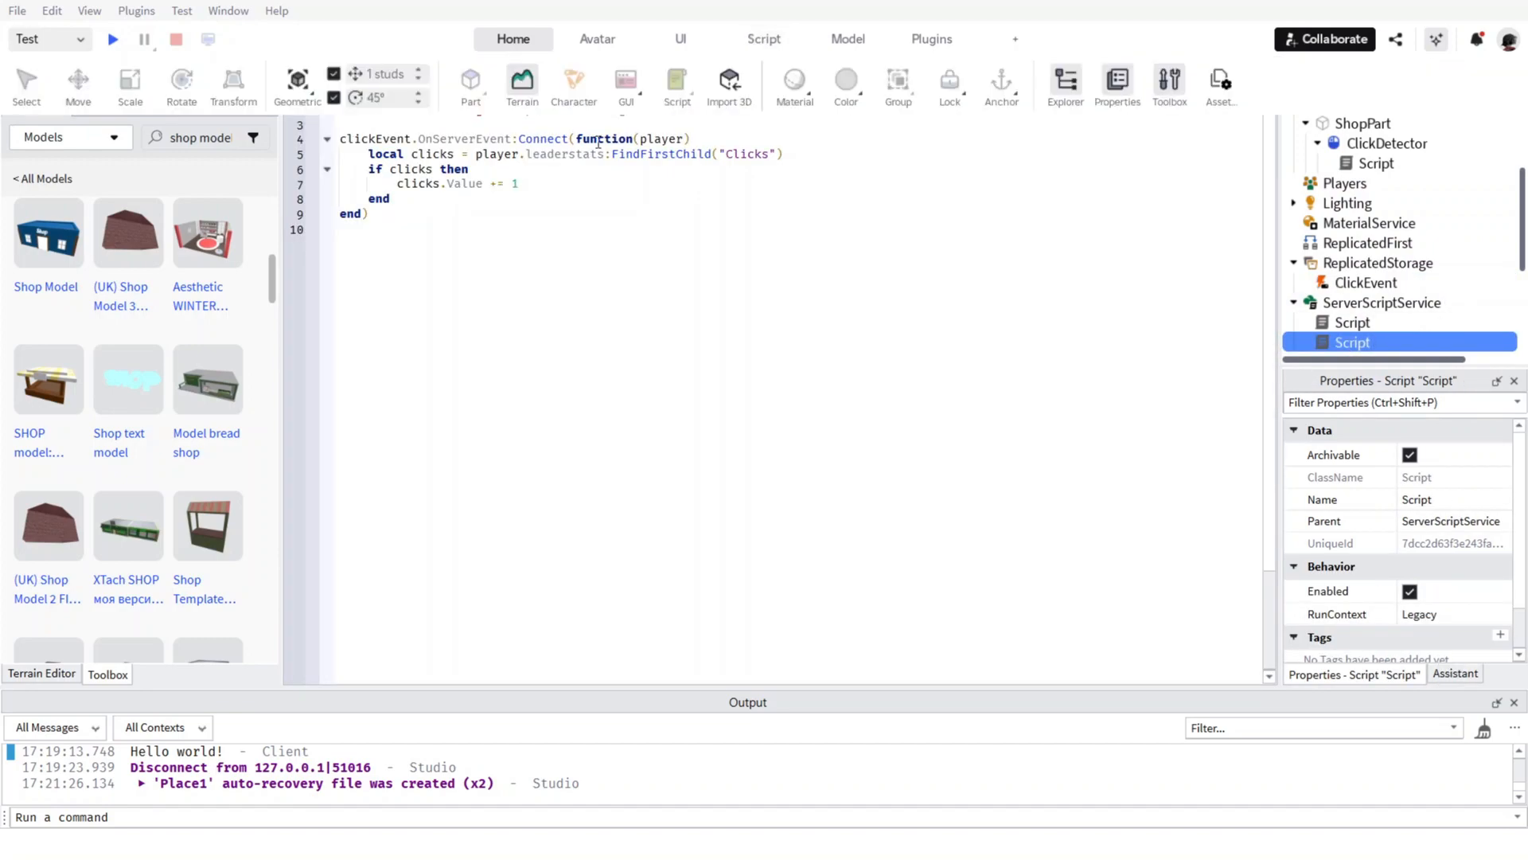
{"action": "left_click", "coordinate": [682, 199]}
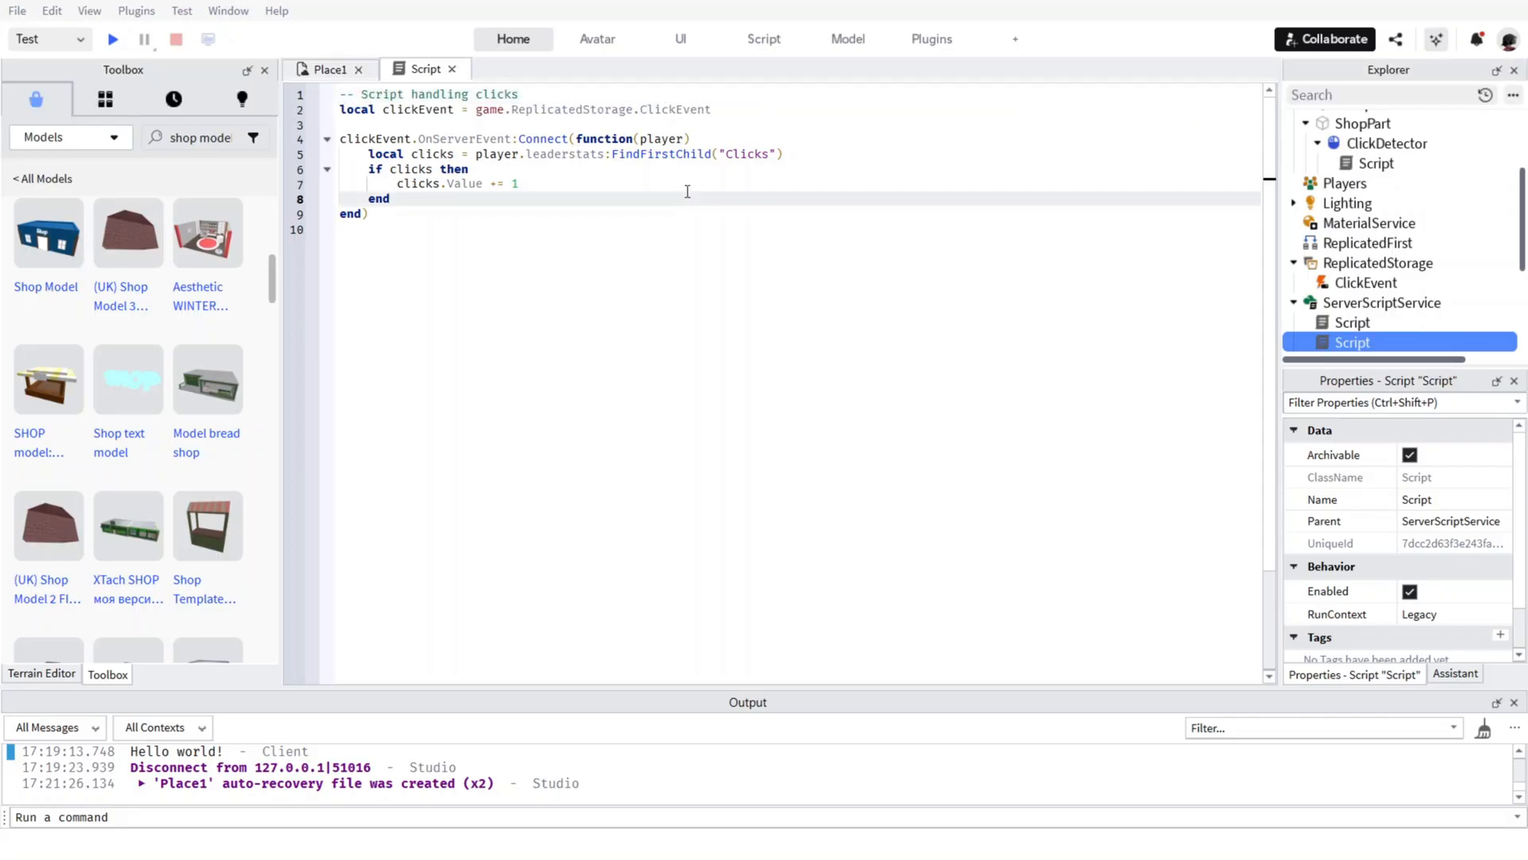
{"action": "key", "text": "ctrl+a"}
{"action": "type", "text": "-- Click handler (in ServerScriptService) local clickEvent = game.ReplicatedStorage.ClickEvent  clickEvent.OnServerEvent:Connect(function(player) \tlocal clicks = player.leaderstats:FindFirstChild(\"Clicks\") \tif clicks then \t\tlocal upgrade = player:FindFirstChild(\"DoubleClicks\") \t\tif upgrade and upgrade.Value then \t\t\tclicks.Value += 2 -- double clicks \t\telse \t\t\tclicks.Value += 1 -- normal clicks \t\tend \tend end)"}
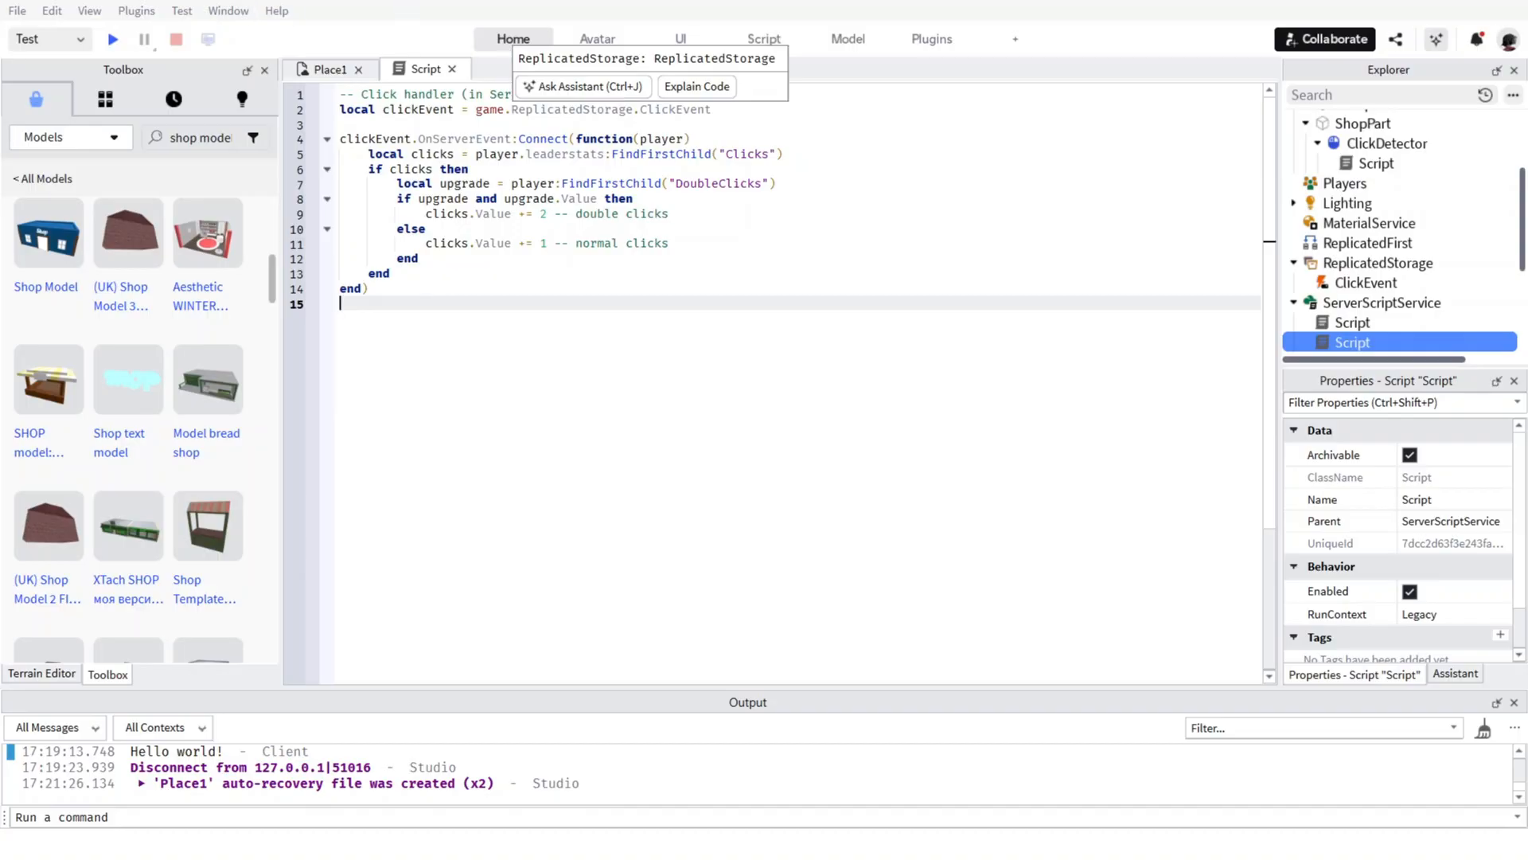
{"action": "left_click", "coordinate": [452, 68]}
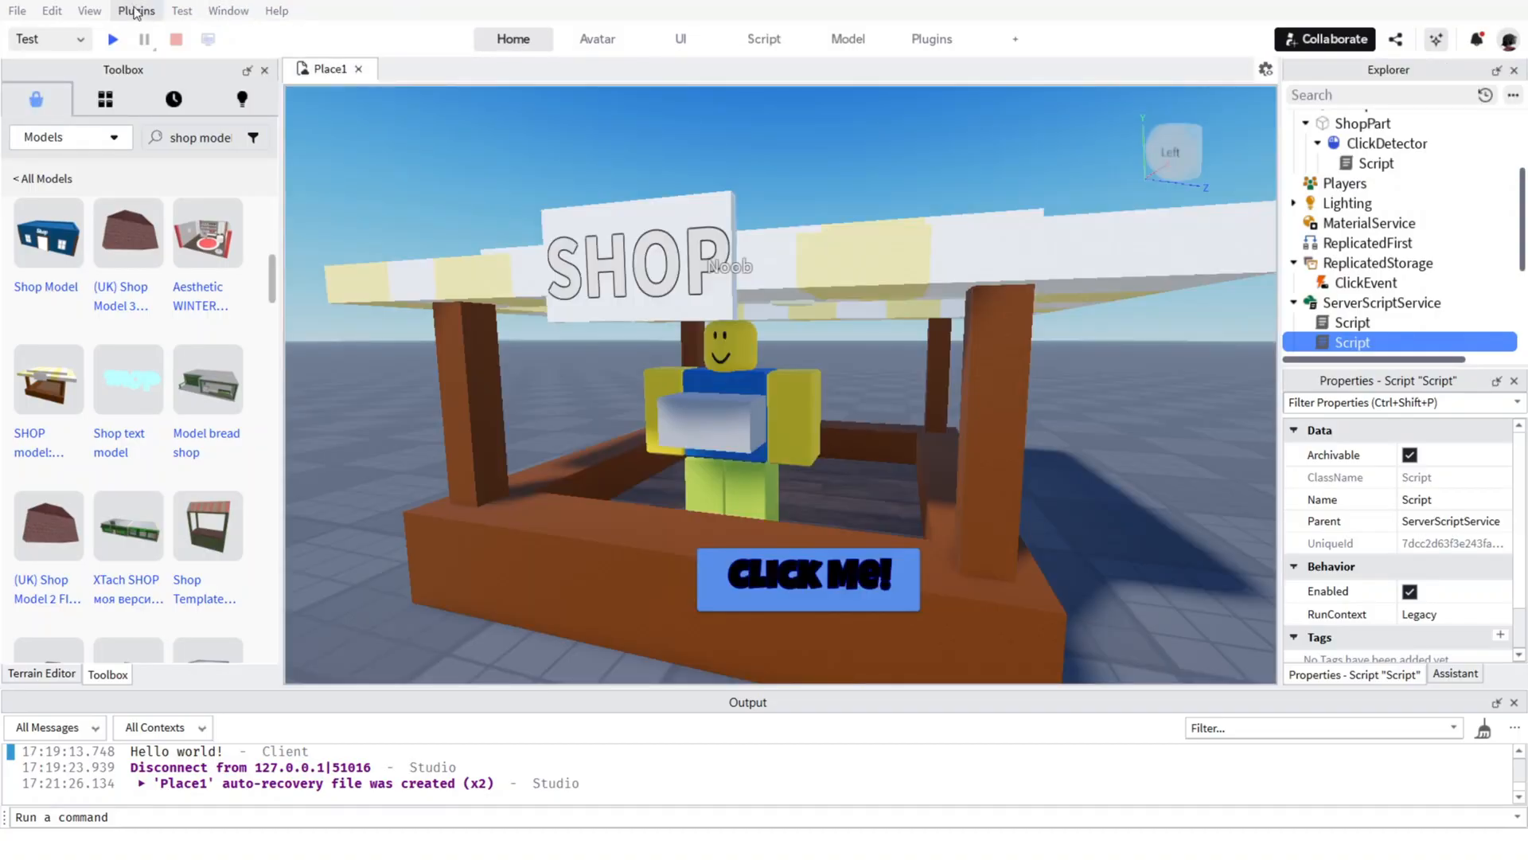
Playtest the game, walk the character to the shop stall to inspect it from several sides, and stop the test.
{"action": "left_click", "coordinate": [112, 39]}
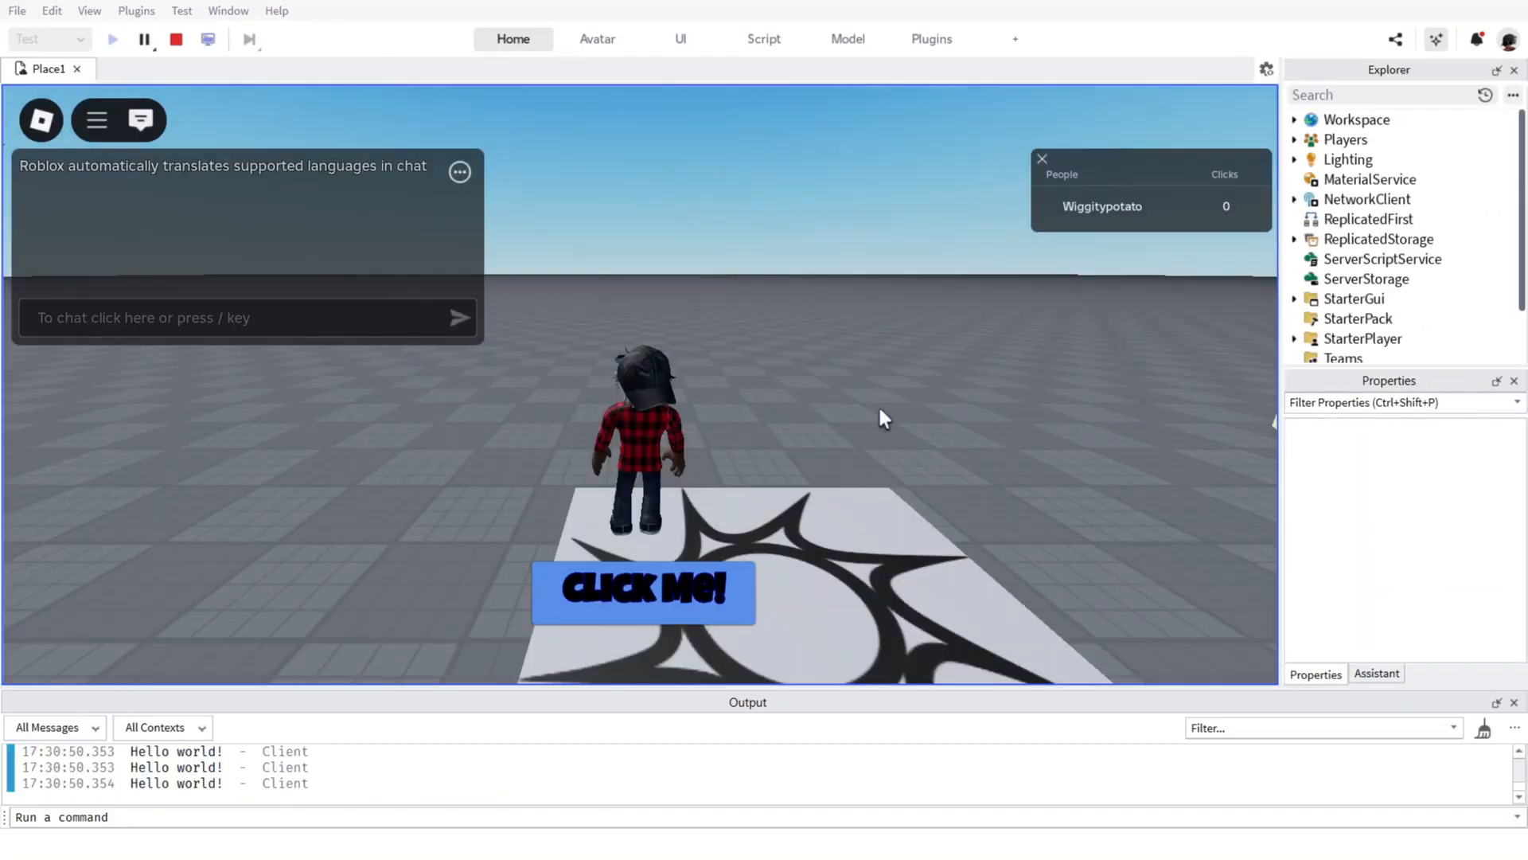
{"action": "right_click_drag", "start_coordinate": [878, 406], "coordinate": [870, 404]}
{"action": "key", "text": "w"}
{"action": "key", "text": "w"}
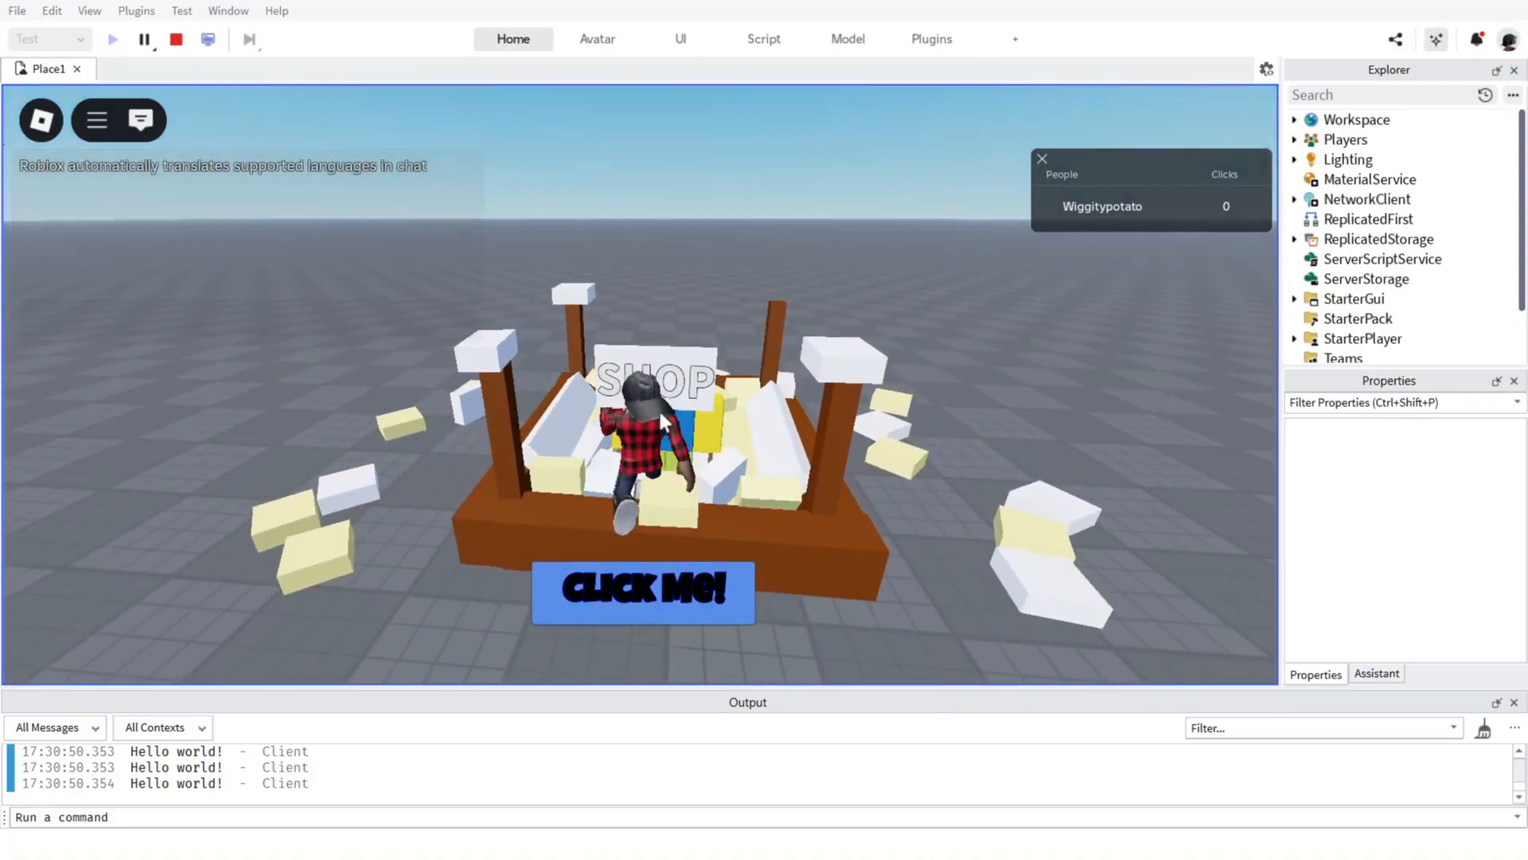
{"action": "right_click_drag", "start_coordinate": [662, 419], "coordinate": [682, 429]}
{"action": "key", "text": "s"}
{"action": "key", "text": "a"}
{"action": "key", "text": "d"}
{"action": "key", "text": "w"}
{"action": "key", "text": "space"}
{"action": "key", "text": "s"}
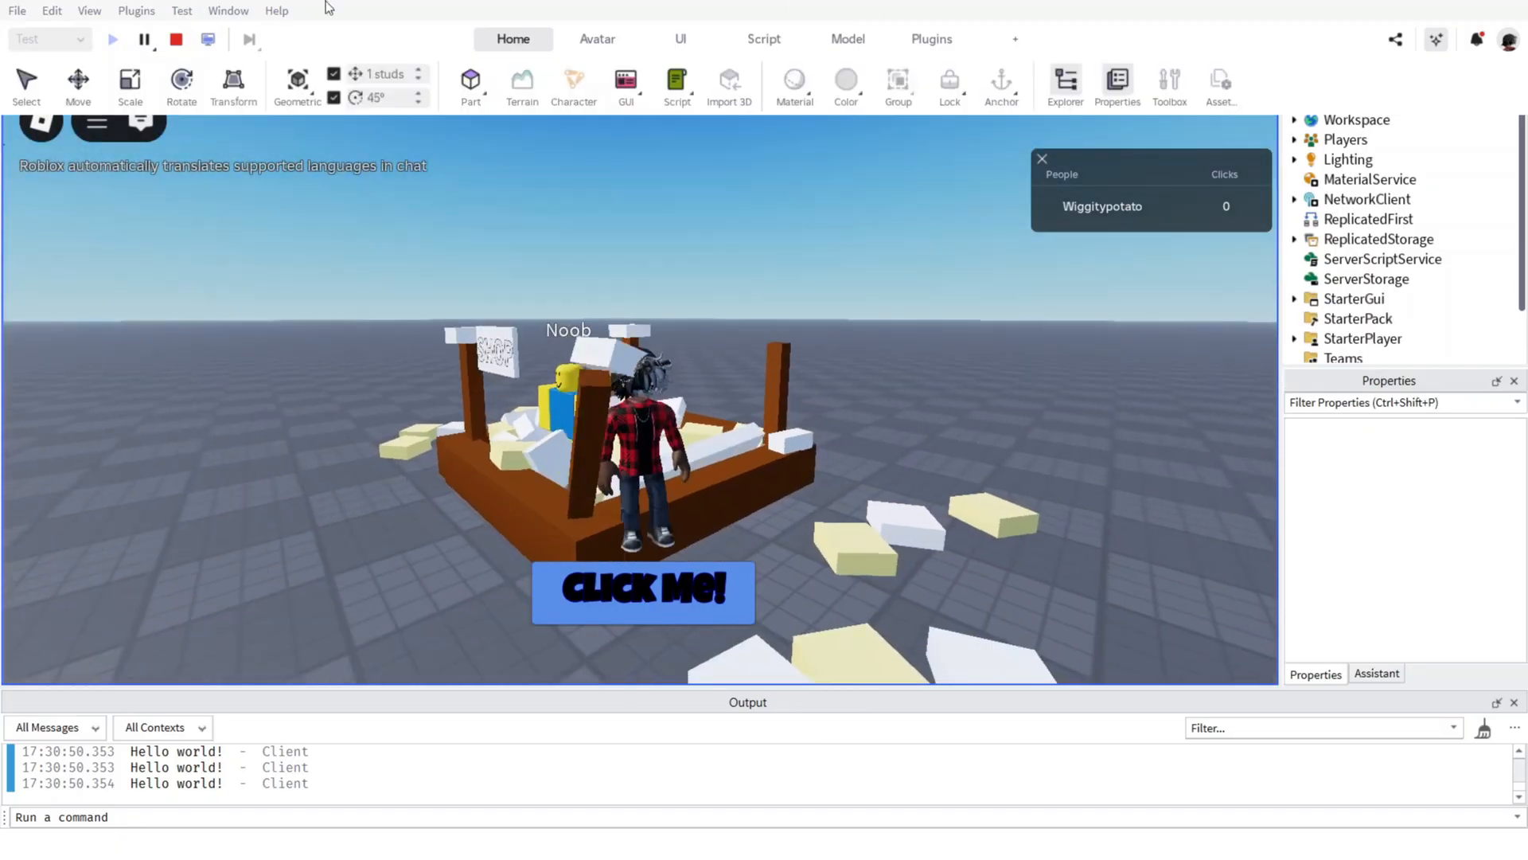
{"action": "left_click", "coordinate": [176, 39]}
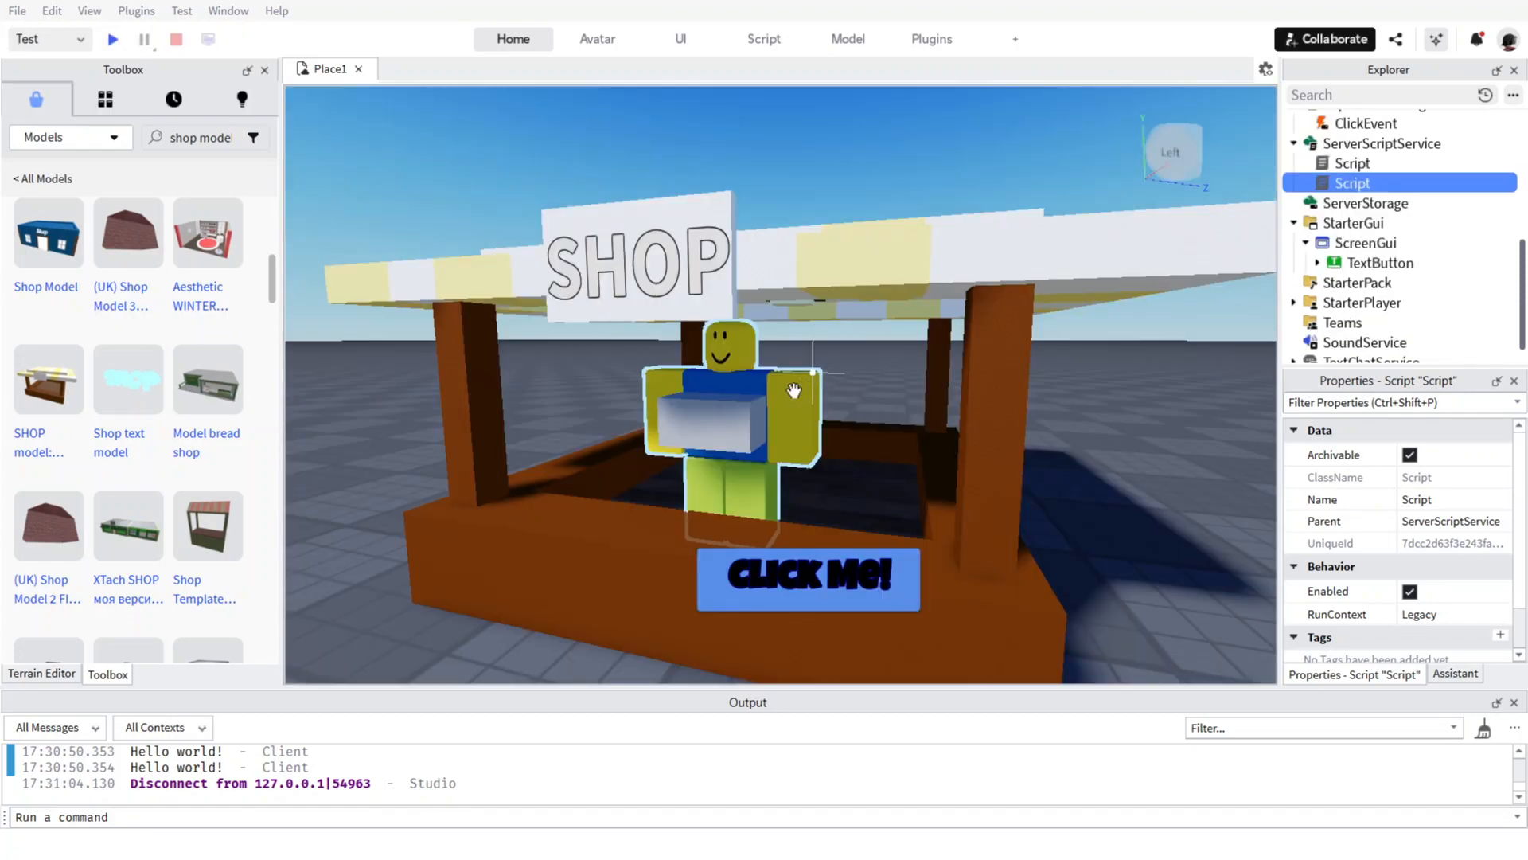
Anchor both ShopPart and the shop stall model.
{"action": "left_click", "coordinate": [738, 420]}
{"action": "mouse_move", "coordinate": [551, 26]}
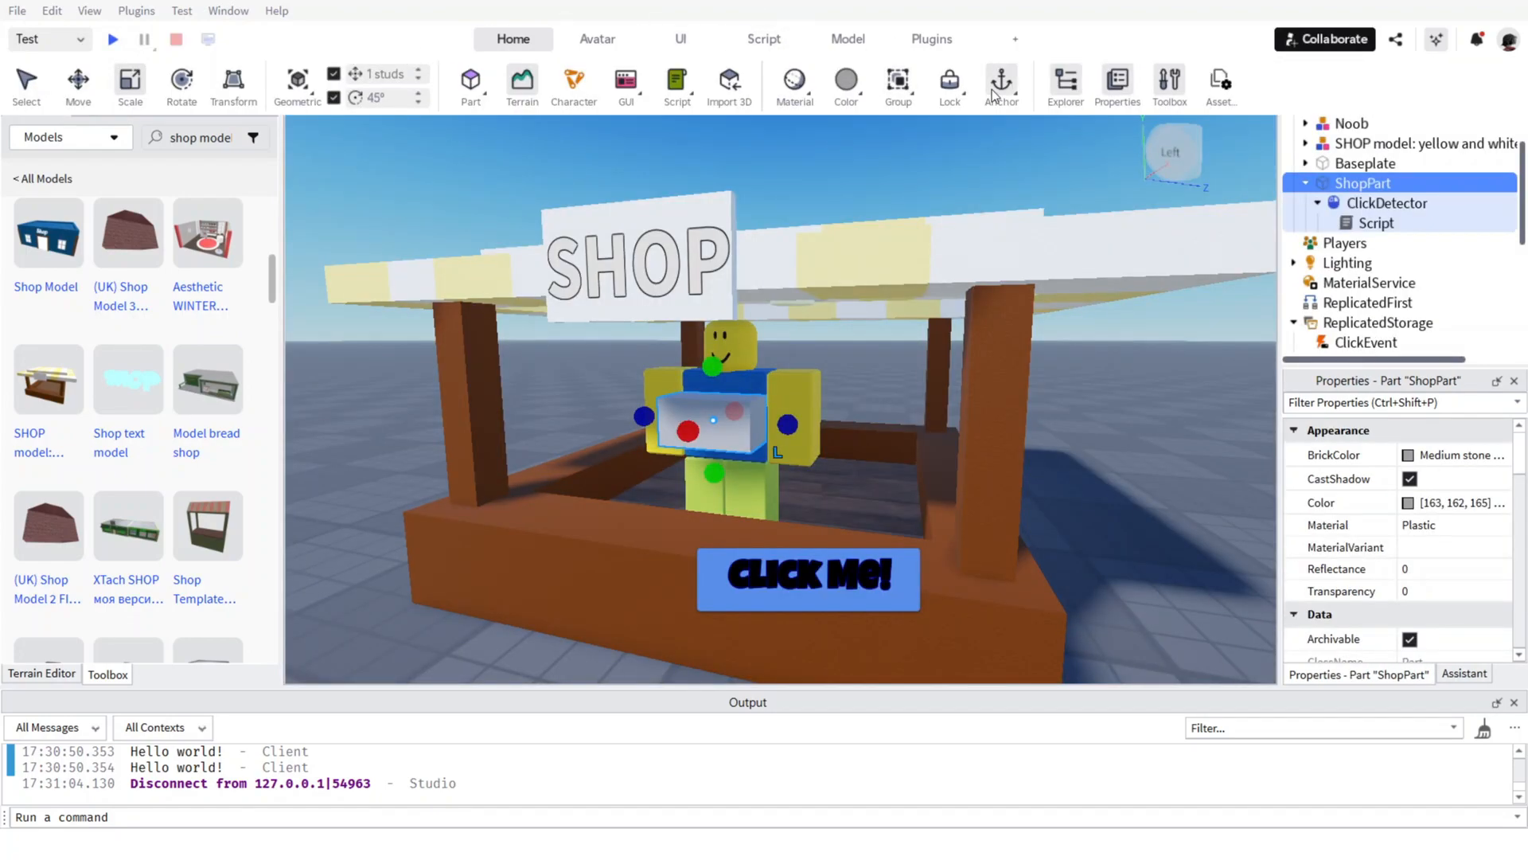
{"action": "scroll", "coordinate": [948, 231], "scroll_direction": "down", "scroll_amount": 5}
{"action": "scroll", "coordinate": [933, 207], "scroll_direction": "up", "scroll_amount": 5}
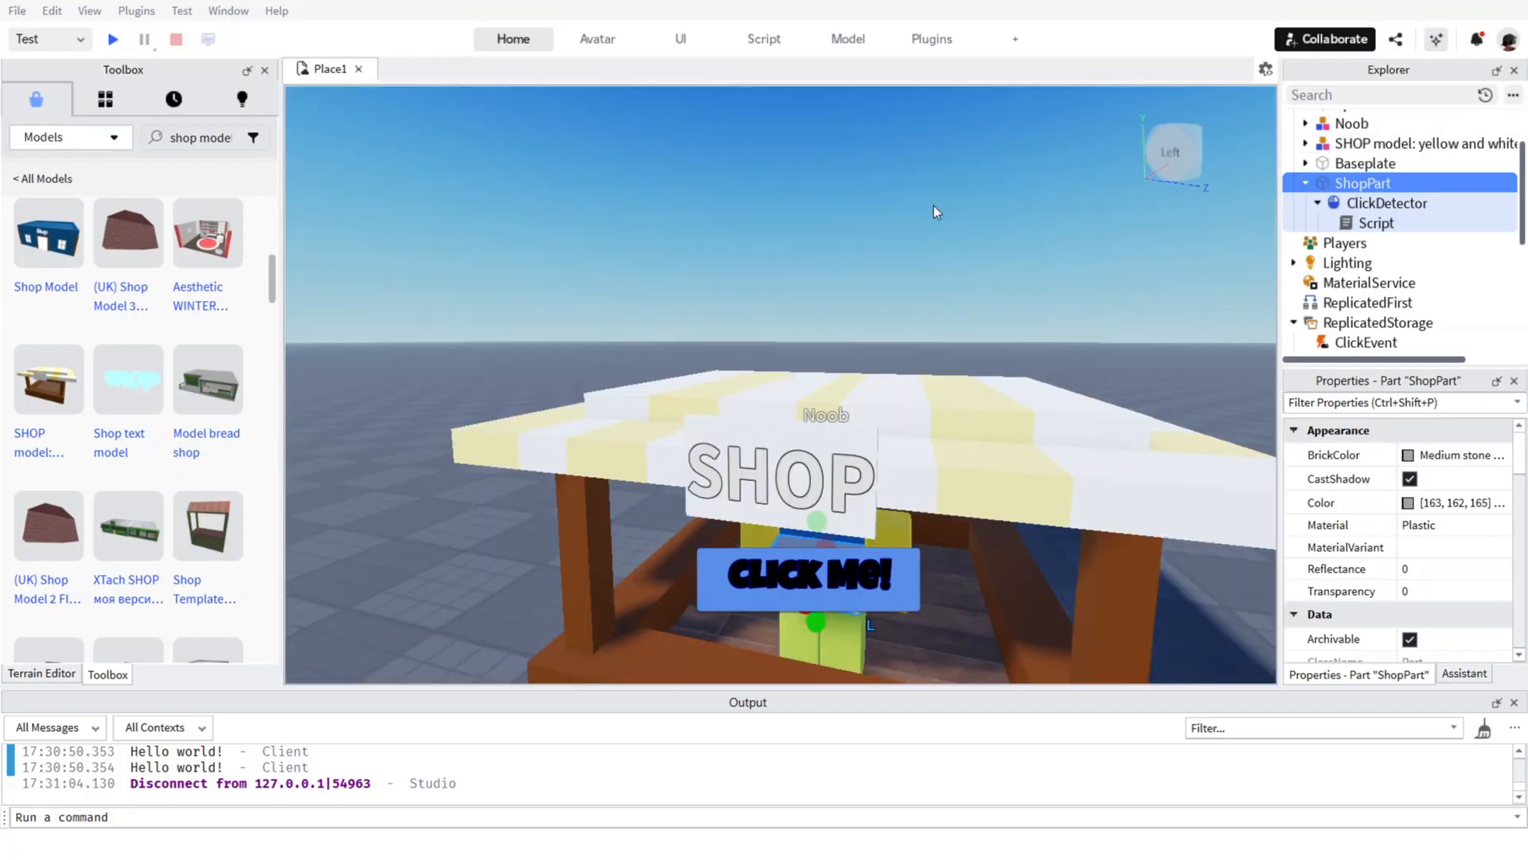
{"action": "left_click", "coordinate": [944, 410]}
{"action": "mouse_move", "coordinate": [836, 36]}
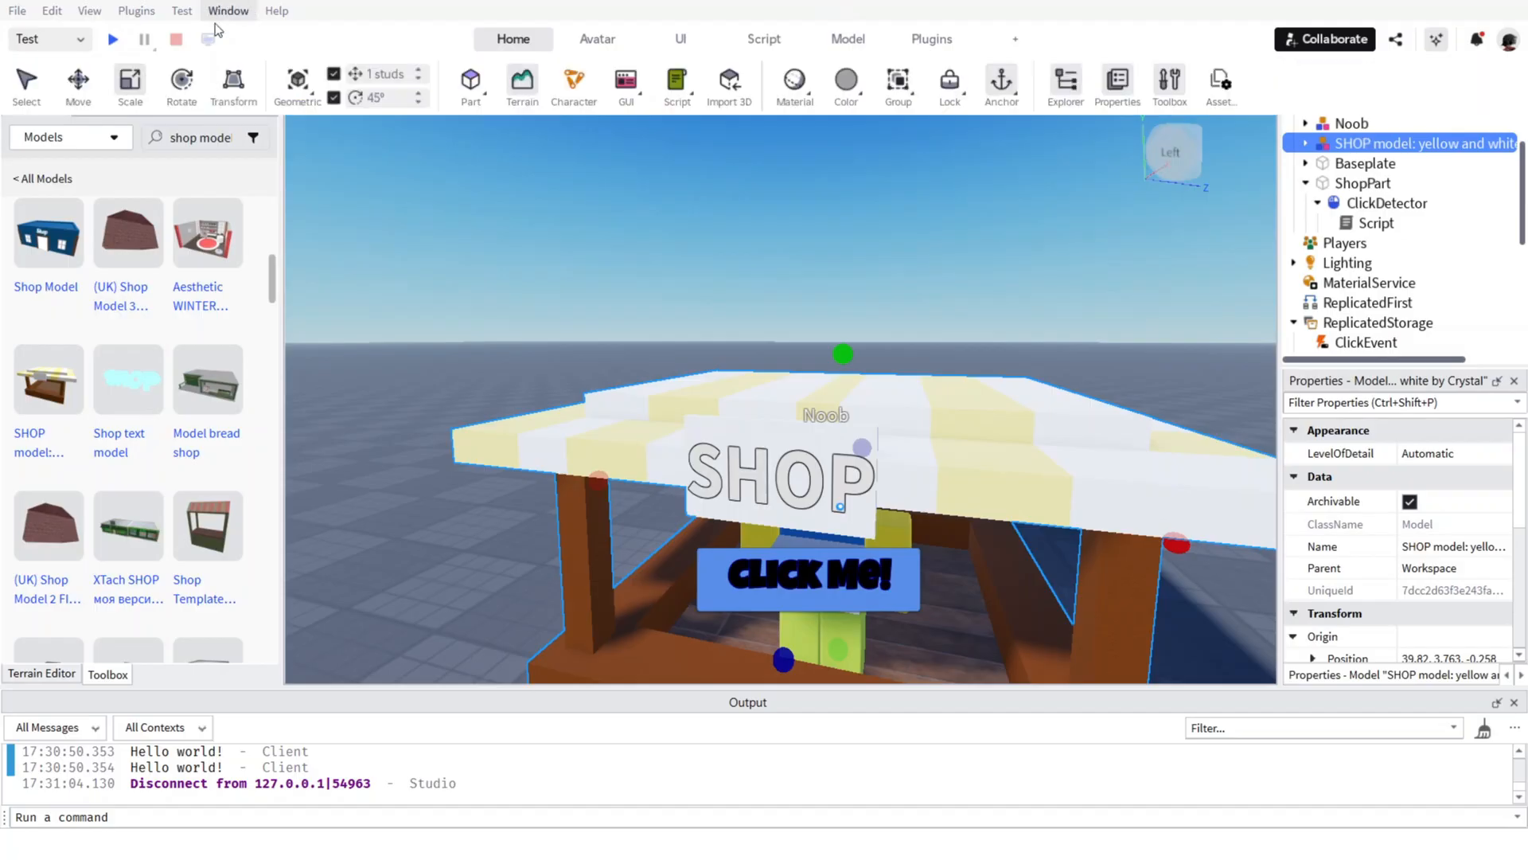
Start another playtest and walk the character up to the front of the shop stall.
{"action": "left_click", "coordinate": [116, 40]}
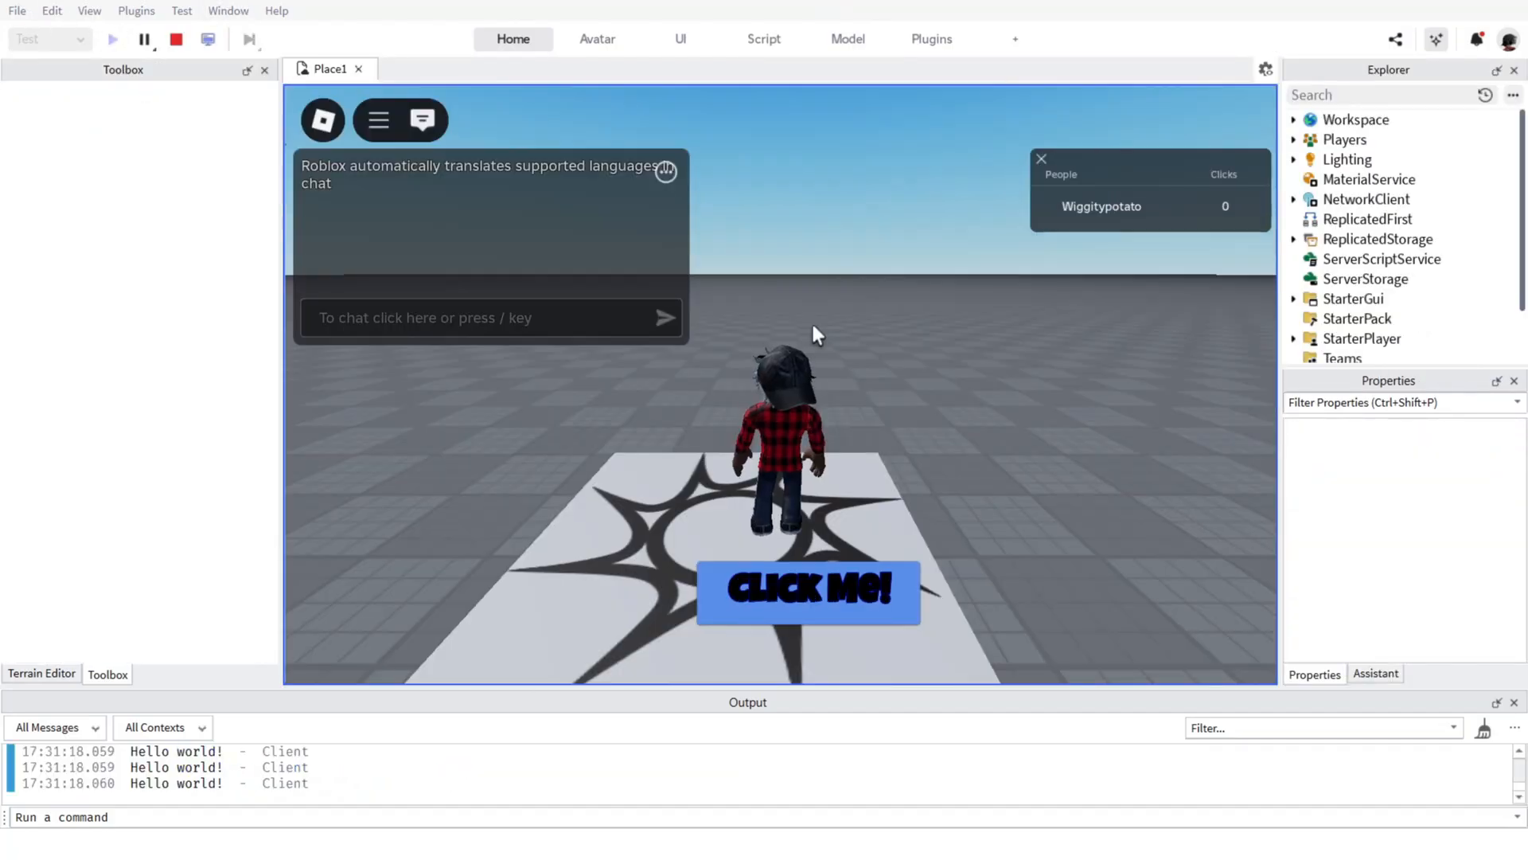
{"action": "left_click", "coordinate": [264, 71]}
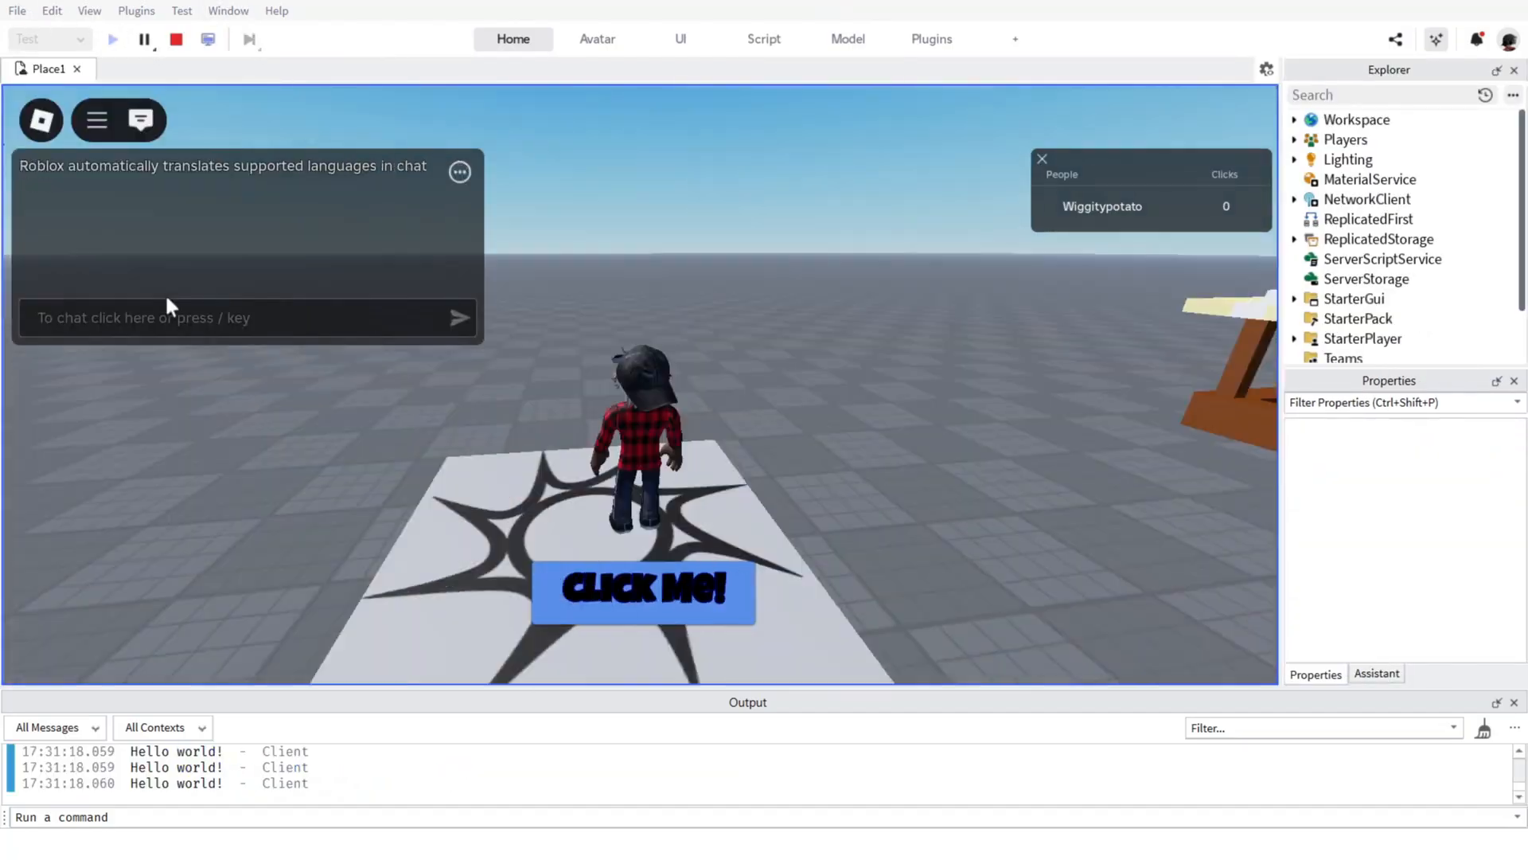
{"action": "right_click_drag", "start_coordinate": [165, 293], "coordinate": [165, 293]}
{"action": "key", "text": "w"}
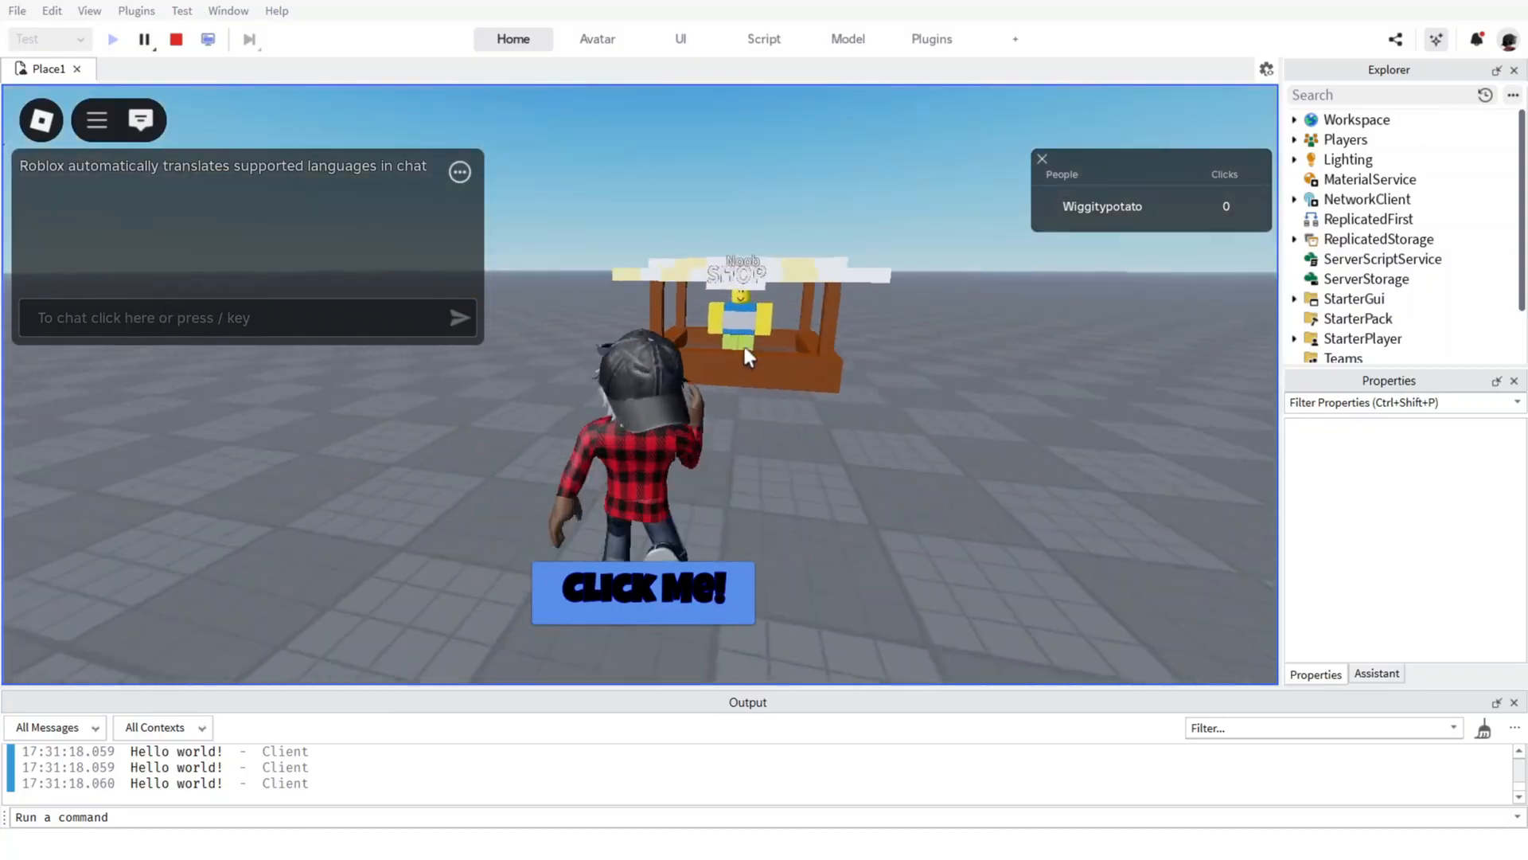
{"action": "key", "text": "w"}
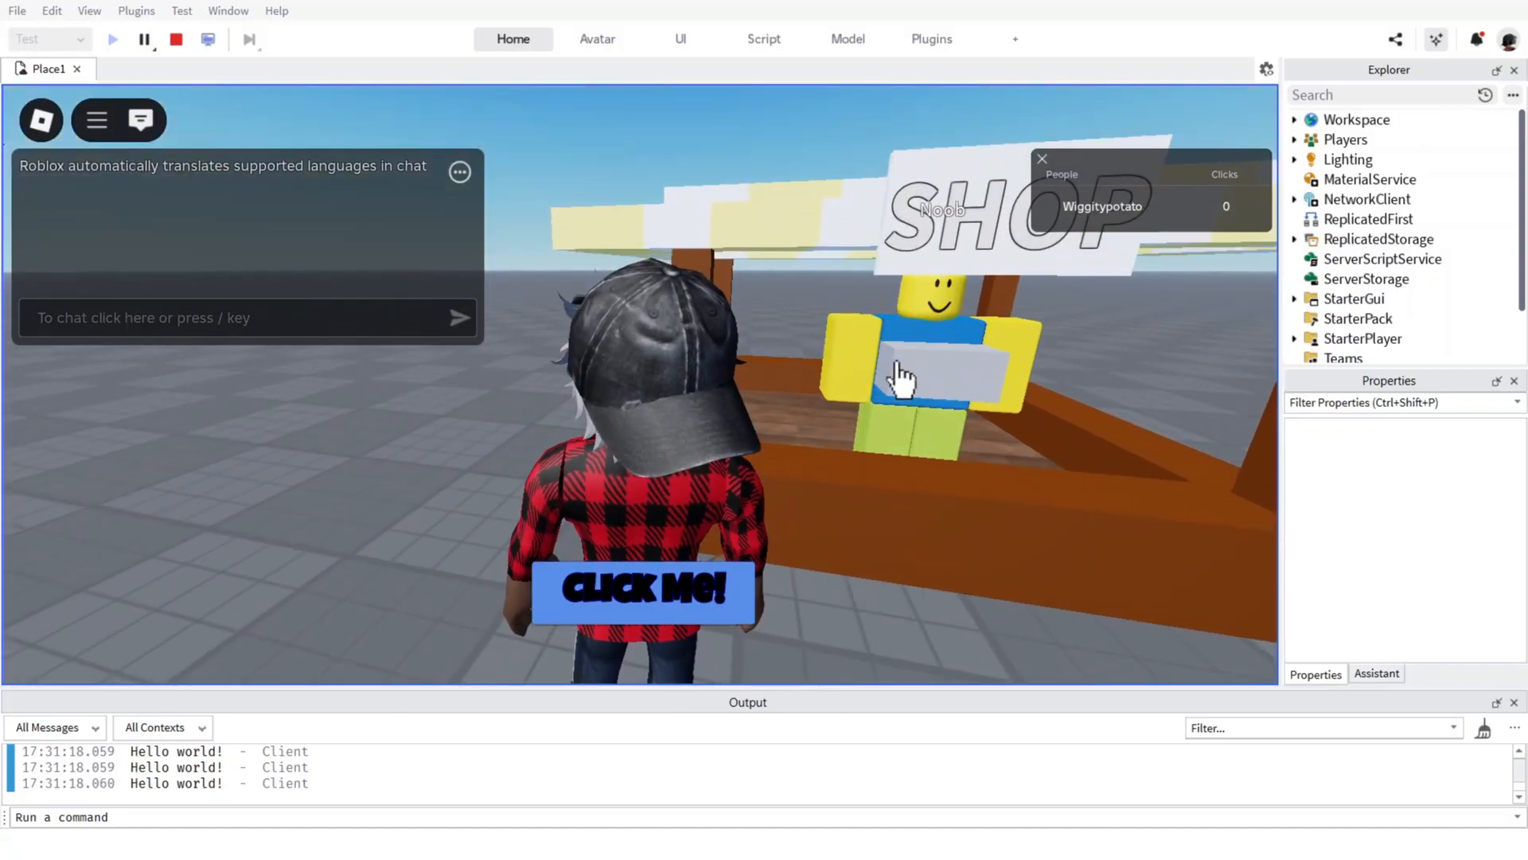
Use the "Click Me!" button repeatedly until the Clicks leaderstat reaches 50, keeping the character near the stall.
{"action": "left_click", "coordinate": [661, 601]}
{"action": "left_click", "coordinate": [661, 601]}
{"action": "left_click", "coordinate": [658, 606]}
{"action": "left_click", "coordinate": [658, 607]}
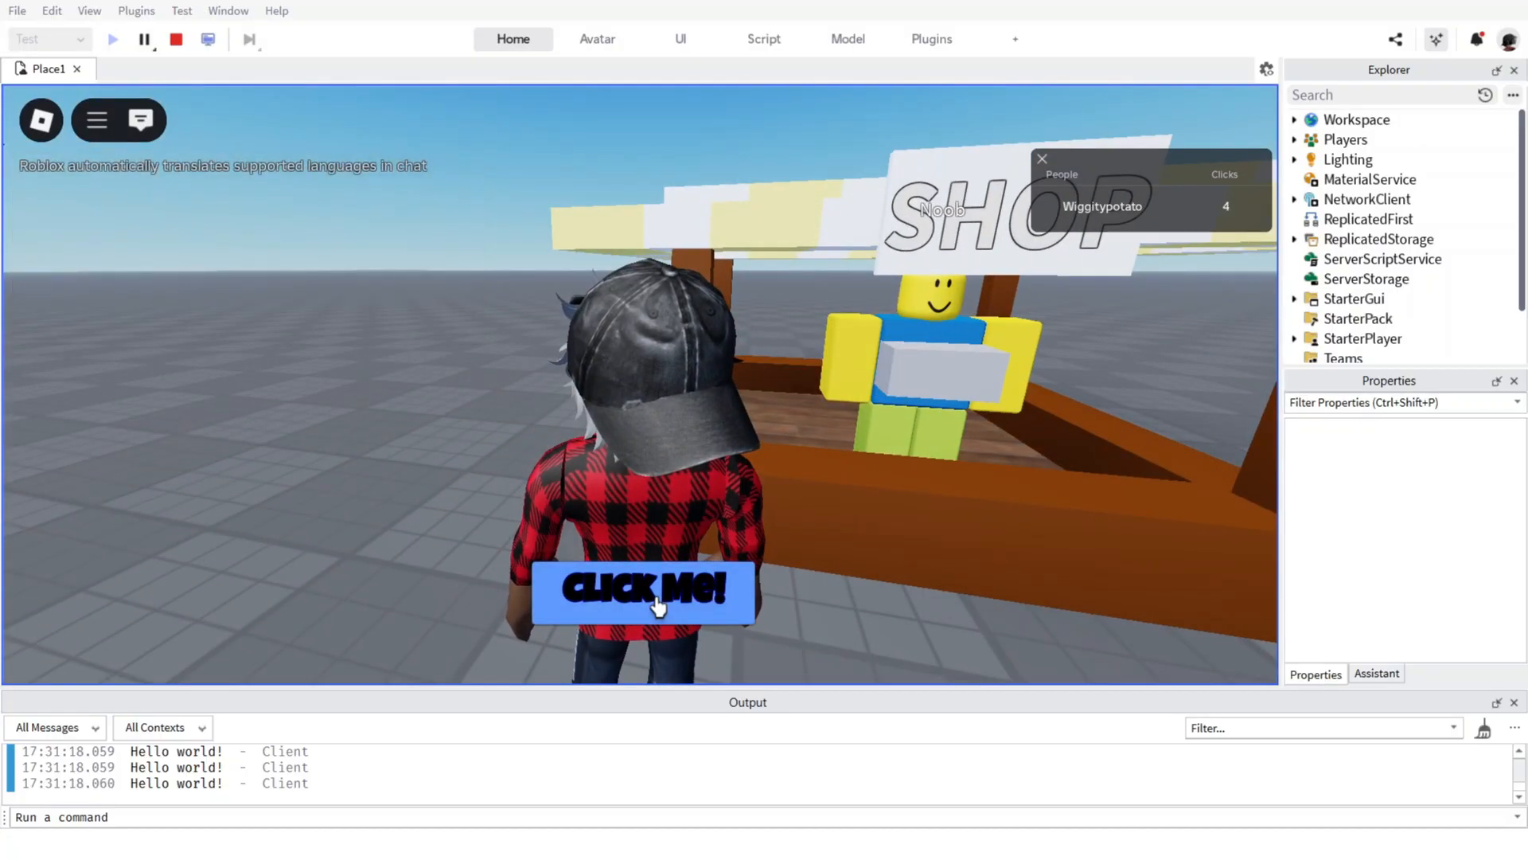
{"action": "key", "text": "s"}
{"action": "double_click", "coordinate": [660, 605]}
{"action": "triple_click", "coordinate": [659, 605]}
{"action": "triple_click", "coordinate": [662, 605]}
{"action": "key", "text": "w"}
{"action": "double_click", "coordinate": [668, 602]}
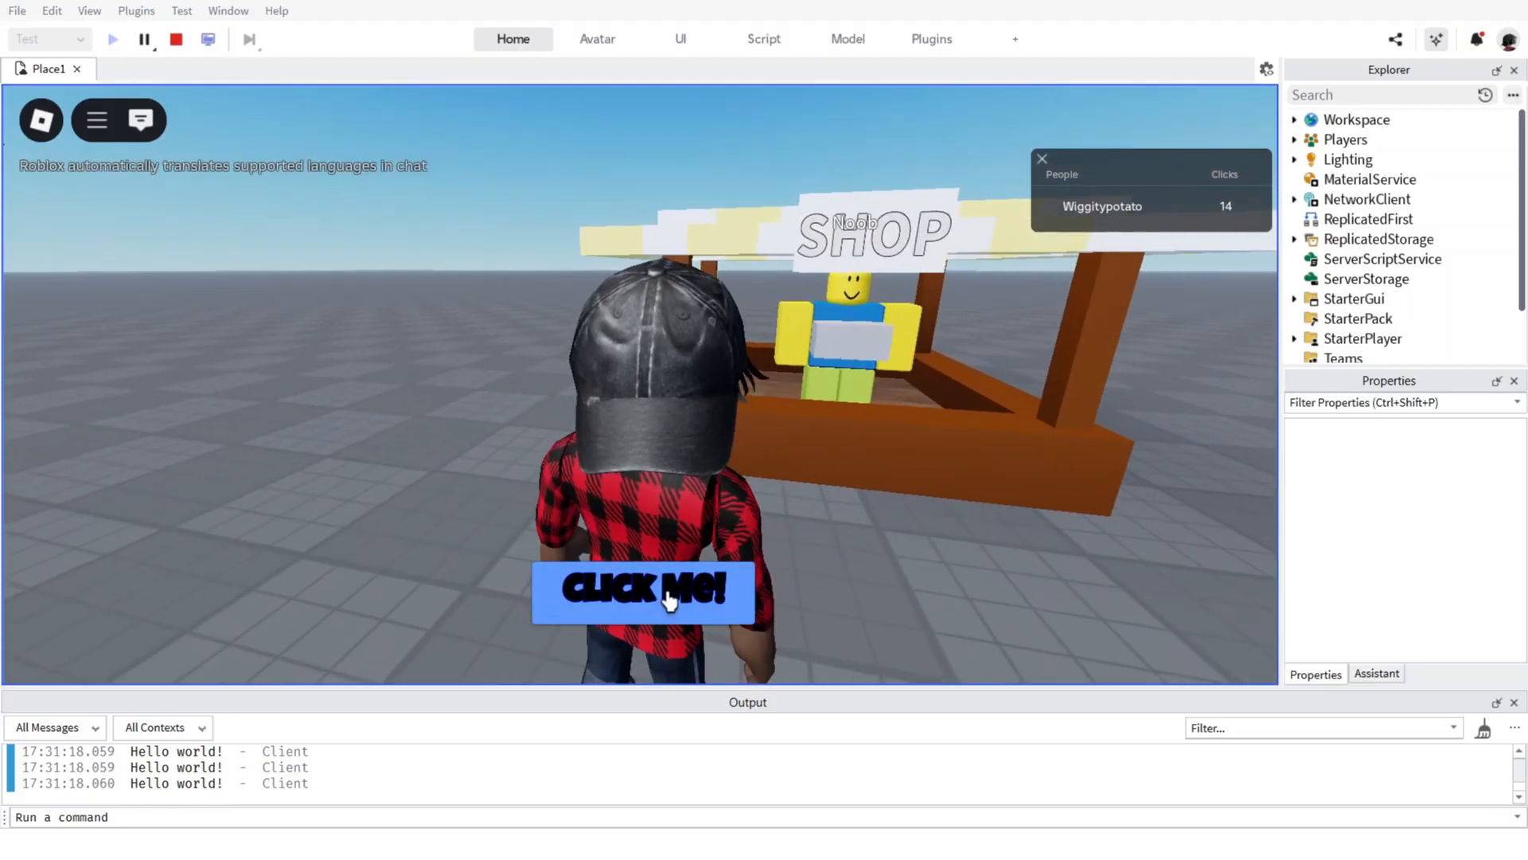
{"action": "triple_click", "coordinate": [673, 595]}
{"action": "triple_click", "coordinate": [676, 594]}
{"action": "key", "text": "w"}
{"action": "double_click", "coordinate": [675, 600]}
{"action": "triple_click", "coordinate": [675, 598]}
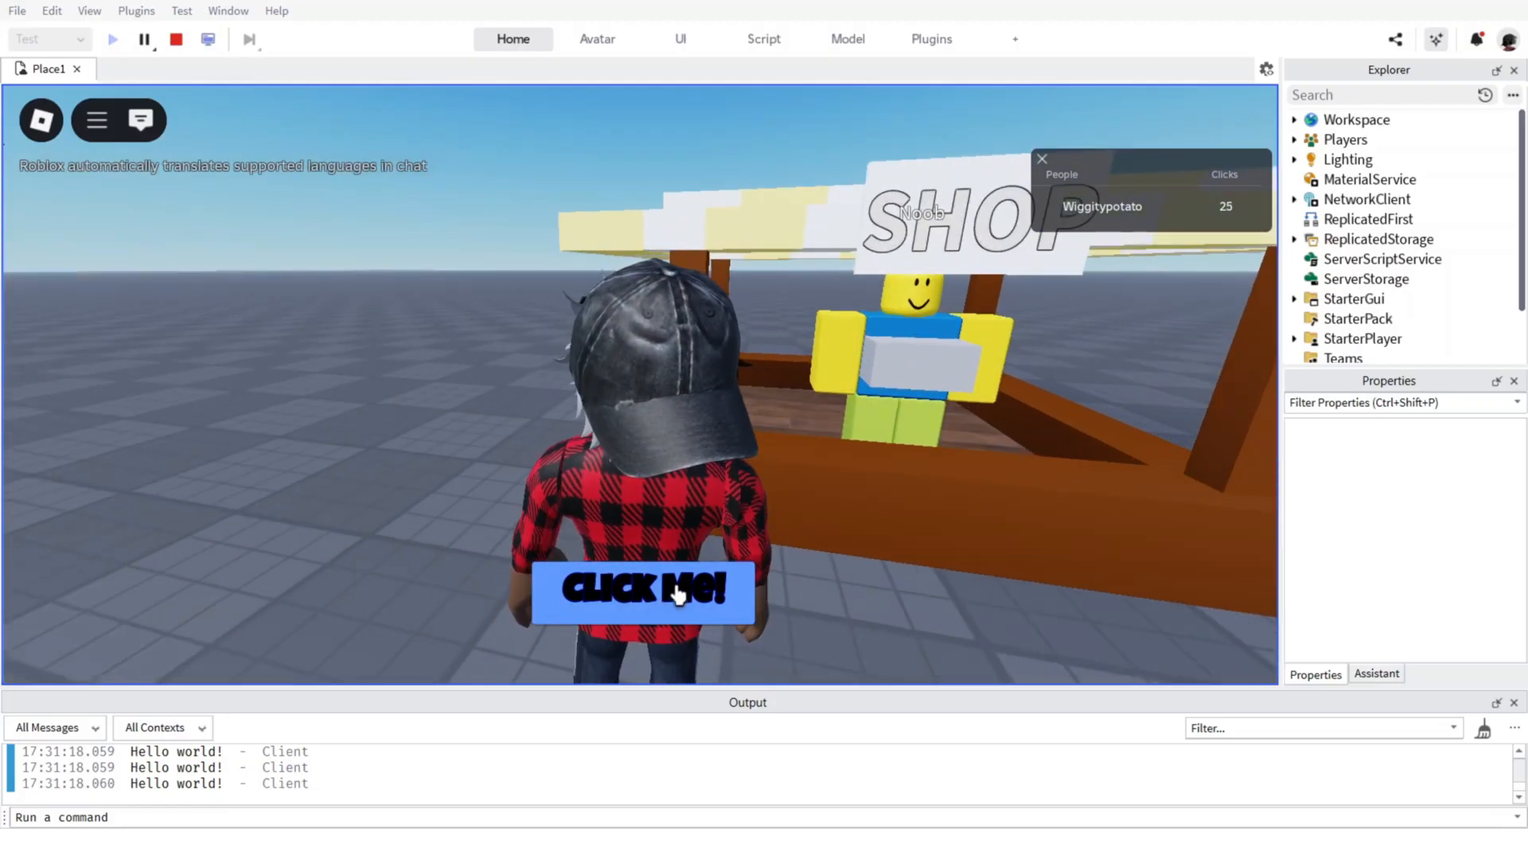
{"action": "double_click", "coordinate": [676, 594]}
{"action": "triple_click", "coordinate": [651, 591]}
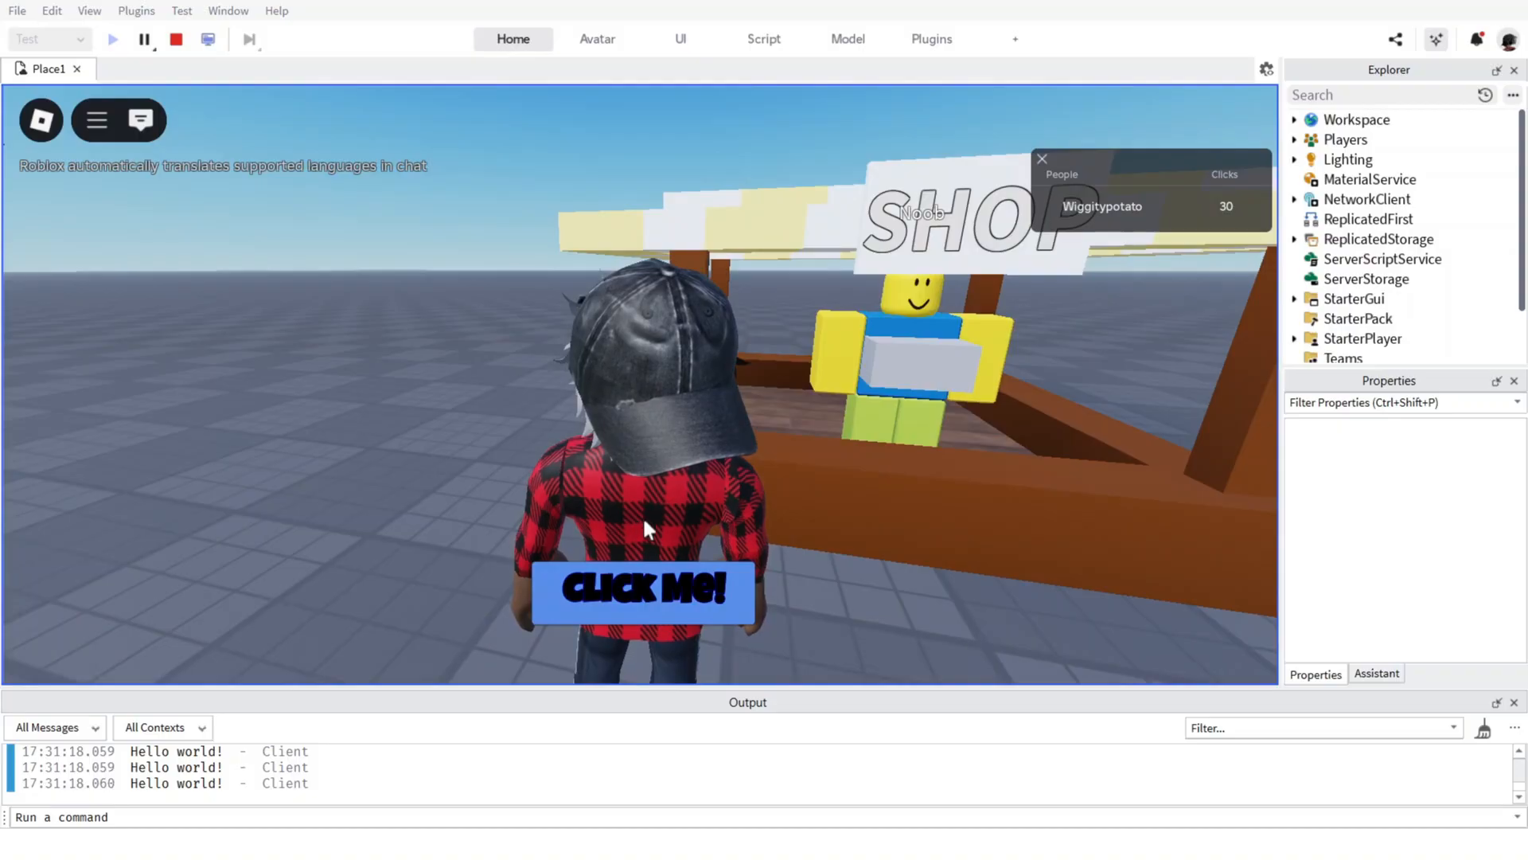
{"action": "double_click", "coordinate": [611, 599]}
{"action": "triple_click", "coordinate": [608, 602]}
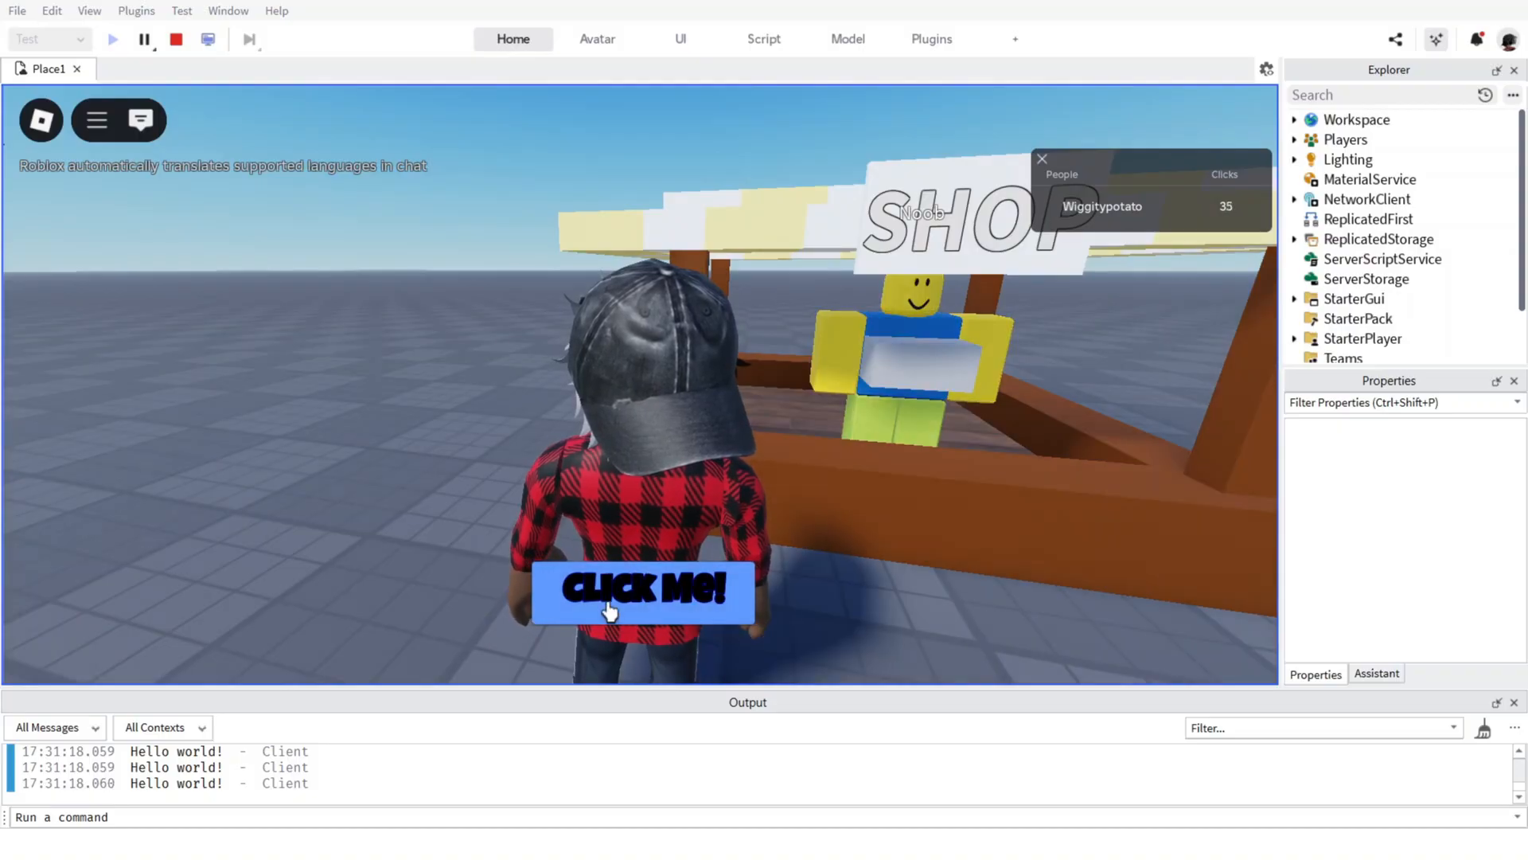
{"action": "double_click", "coordinate": [609, 612]}
{"action": "double_click", "coordinate": [609, 612]}
{"action": "double_click", "coordinate": [608, 614]}
{"action": "double_click", "coordinate": [607, 615]}
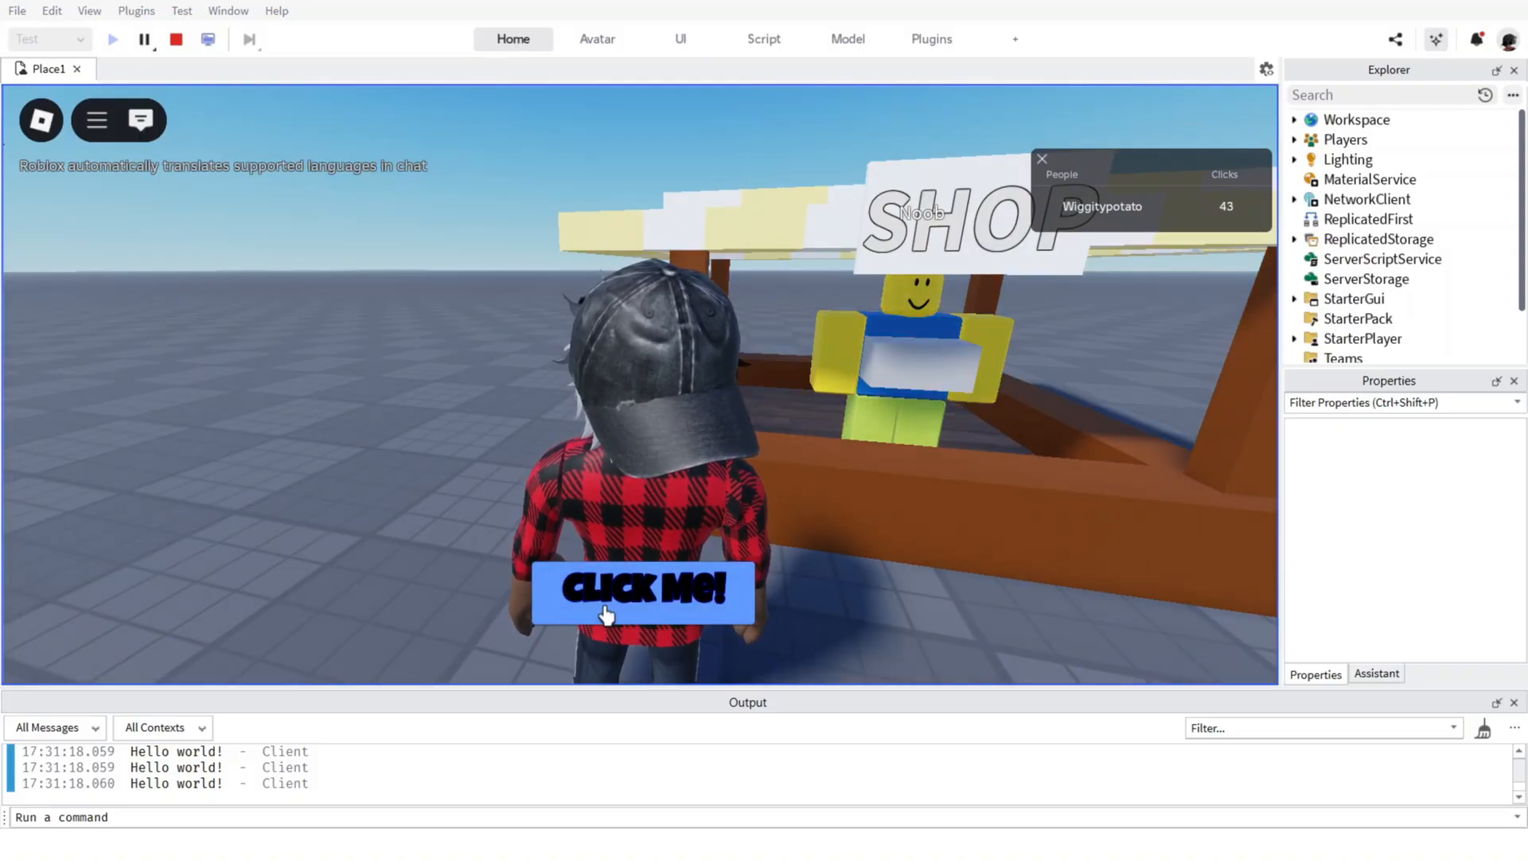
{"action": "double_click", "coordinate": [590, 617]}
{"action": "double_click", "coordinate": [590, 617]}
{"action": "triple_click", "coordinate": [590, 617]}
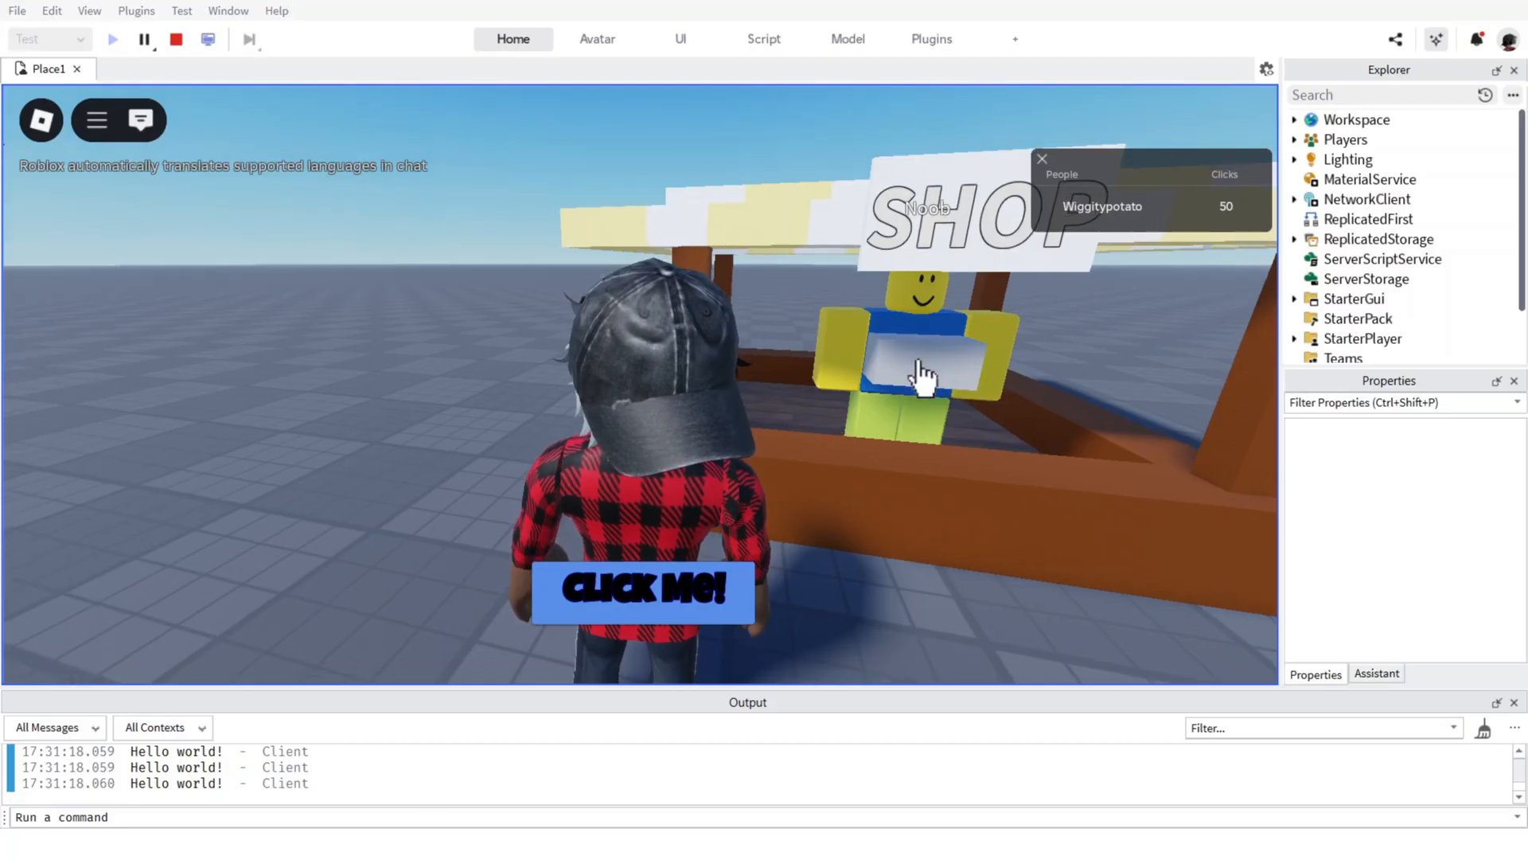
Activate the ShopPart on the Noob's chest in the running game, and stop the playtest.
{"action": "right_click_drag", "start_coordinate": [919, 362], "coordinate": [922, 362]}
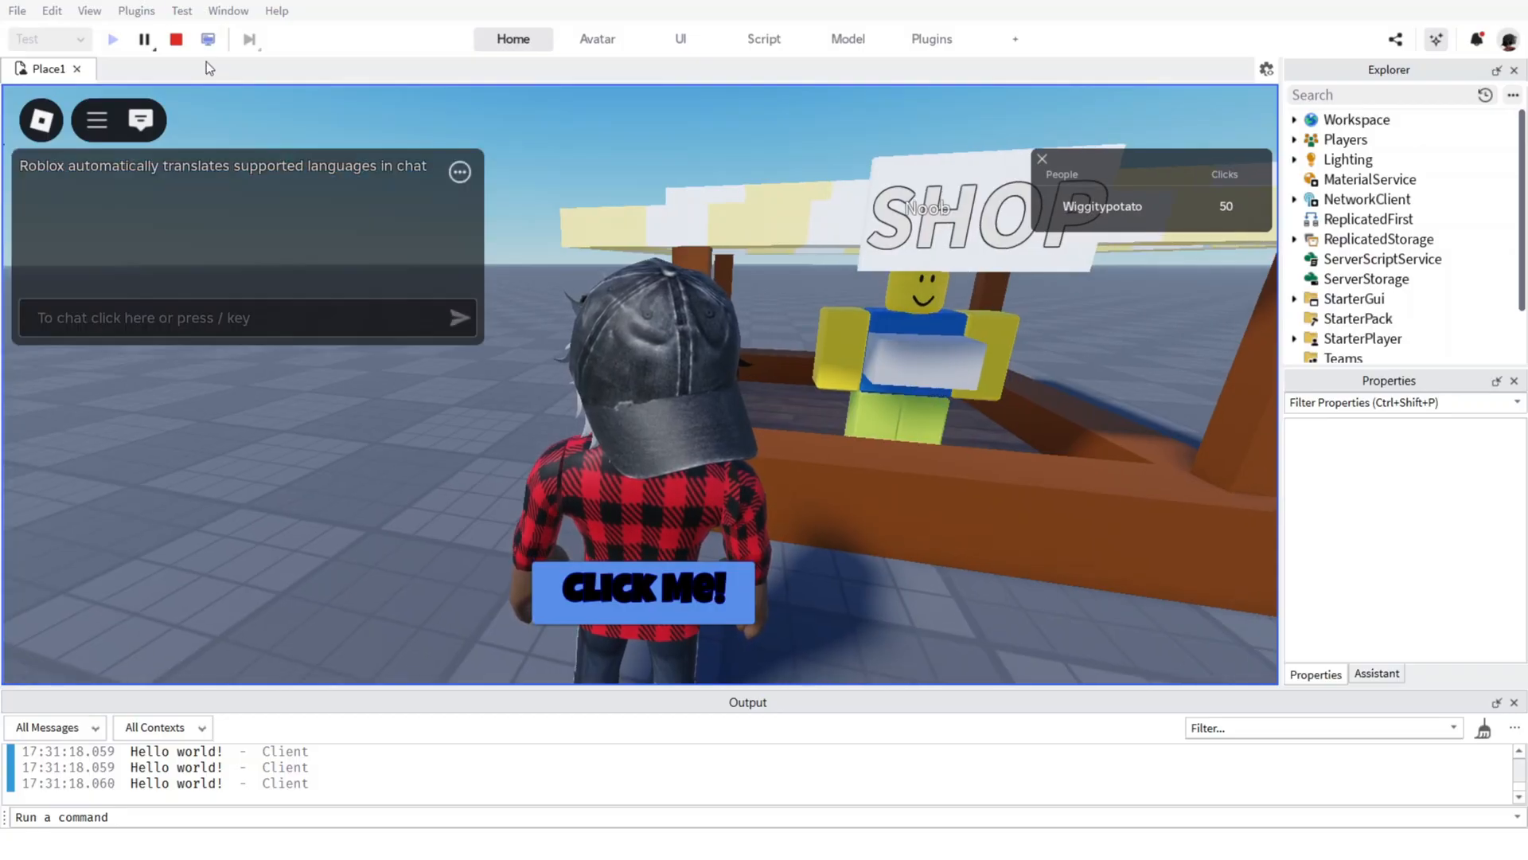
{"action": "left_click", "coordinate": [176, 39]}
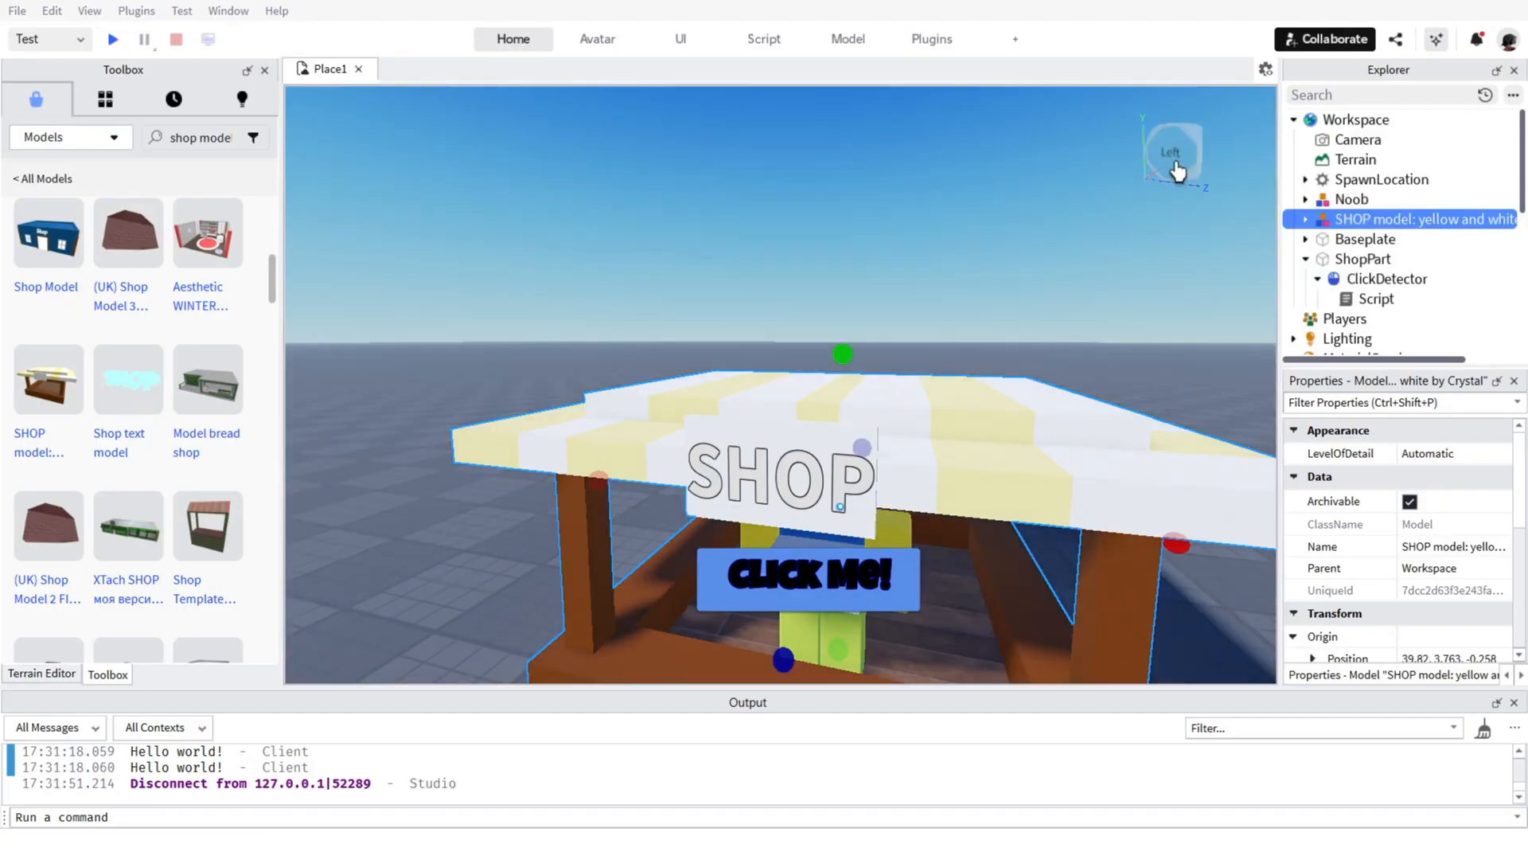
{"action": "left_click", "coordinate": [1105, 235]}
{"action": "scroll", "coordinate": [932, 374], "scroll_direction": "down", "scroll_amount": 4}
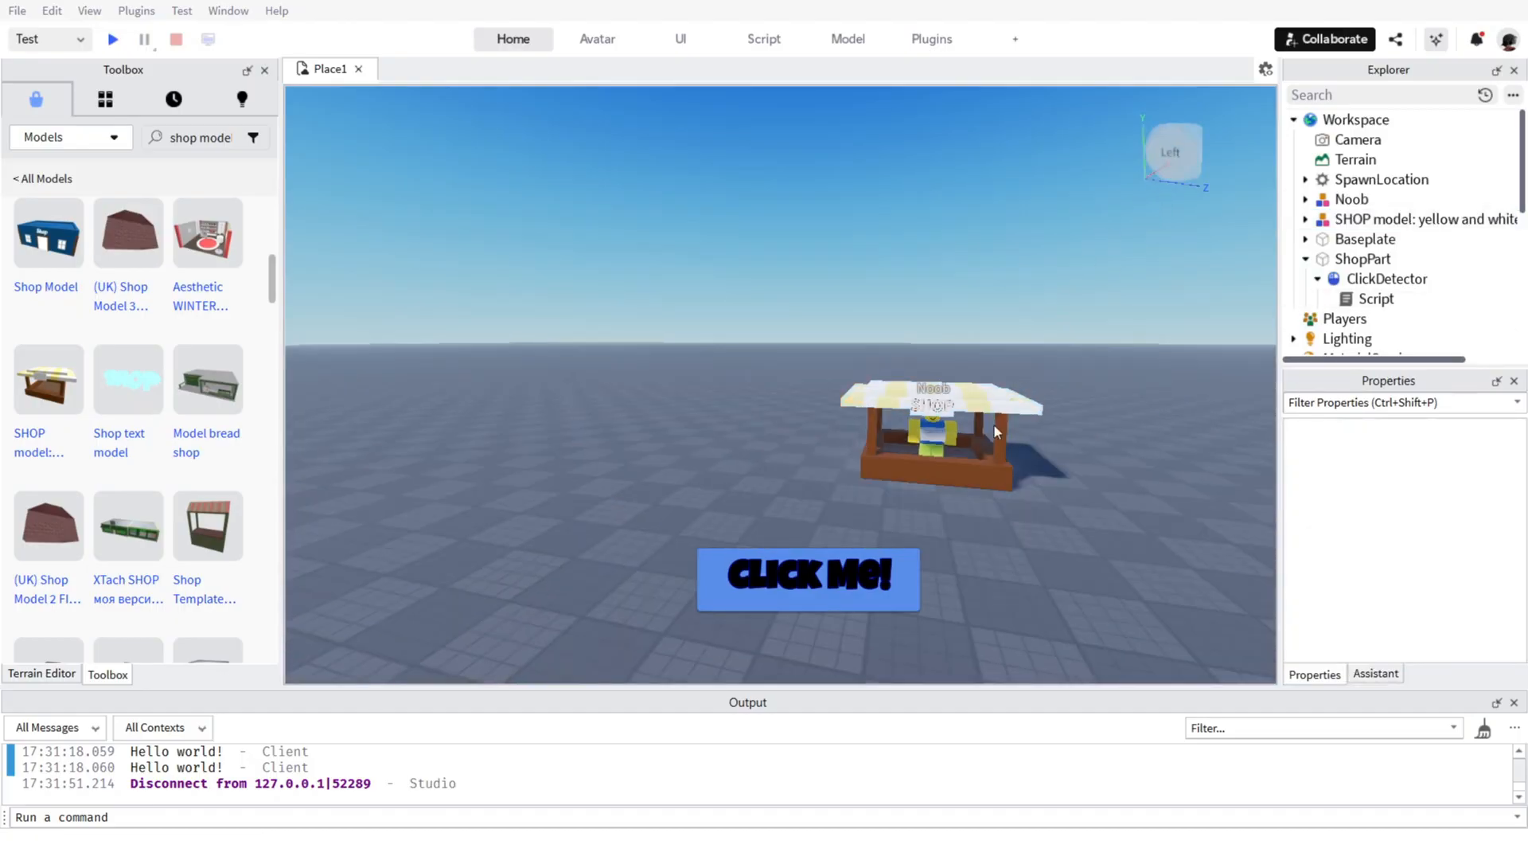
{"action": "scroll", "coordinate": [924, 370], "scroll_direction": "up", "scroll_amount": 5}
{"action": "scroll", "coordinate": [1027, 390], "scroll_direction": "down", "scroll_amount": 4}
{"action": "right_click_drag", "start_coordinate": [1027, 390], "coordinate": [1075, 386]}
{"action": "scroll", "coordinate": [1034, 379], "scroll_direction": "down", "scroll_amount": 4}
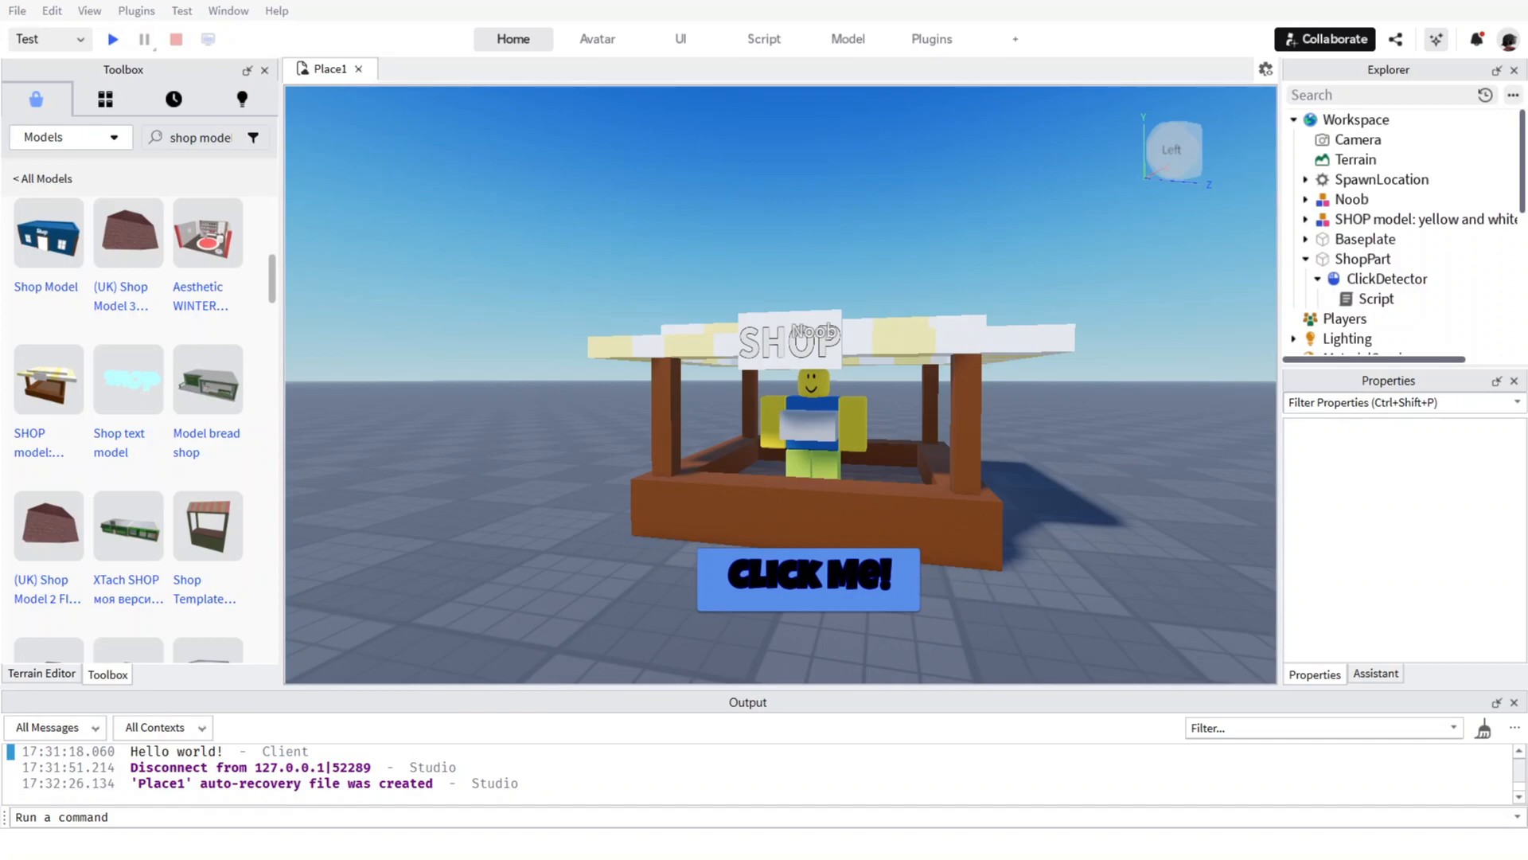
{"action": "scroll", "coordinate": [1366, 307], "scroll_direction": "down", "scroll_amount": 5}
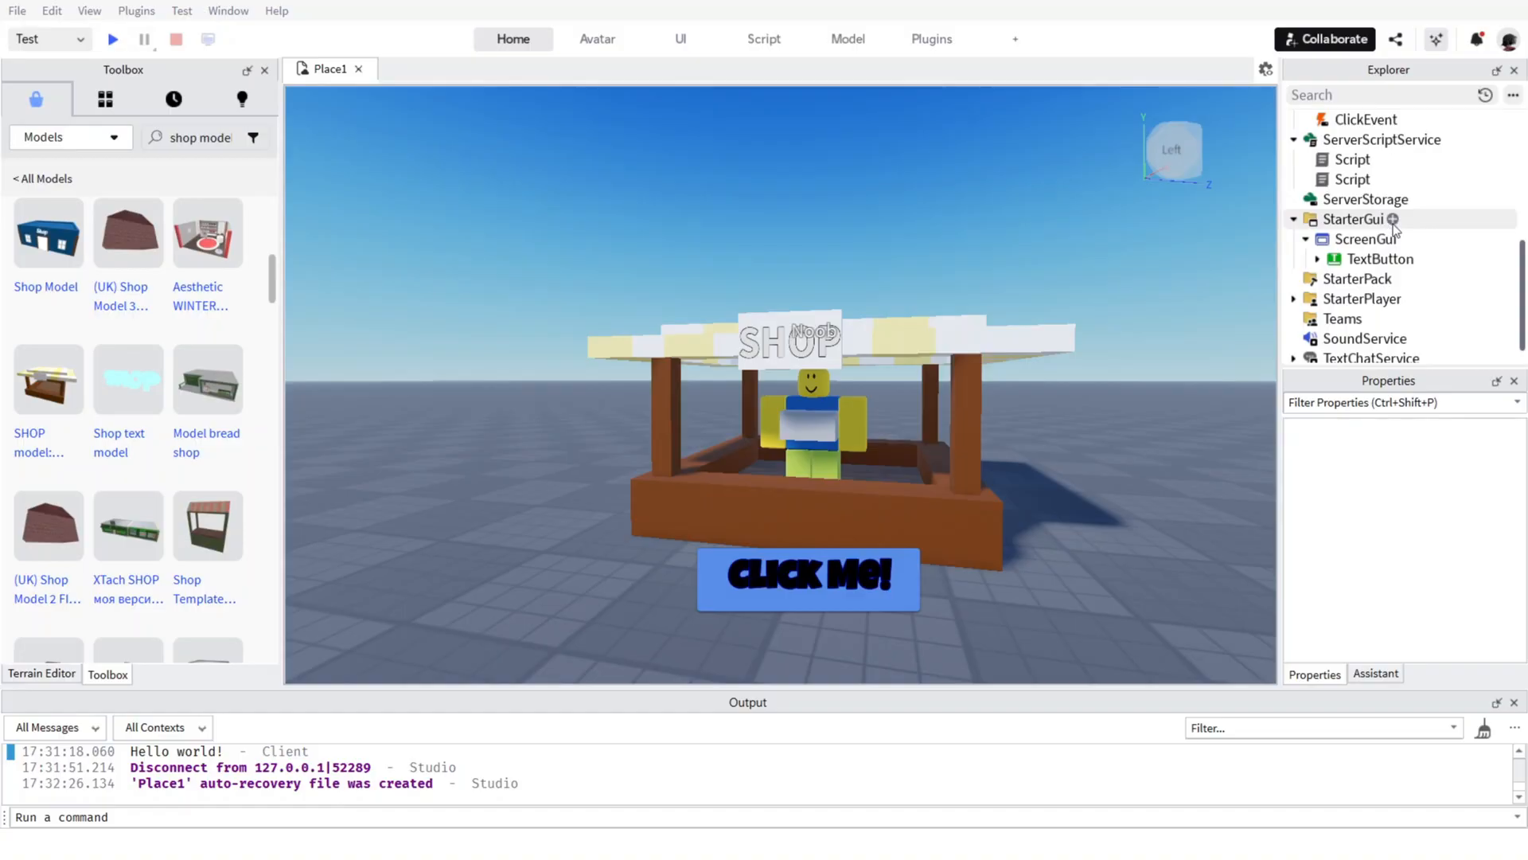
{"action": "left_click", "coordinate": [1392, 221]}
{"action": "left_click", "coordinate": [1280, 296]}
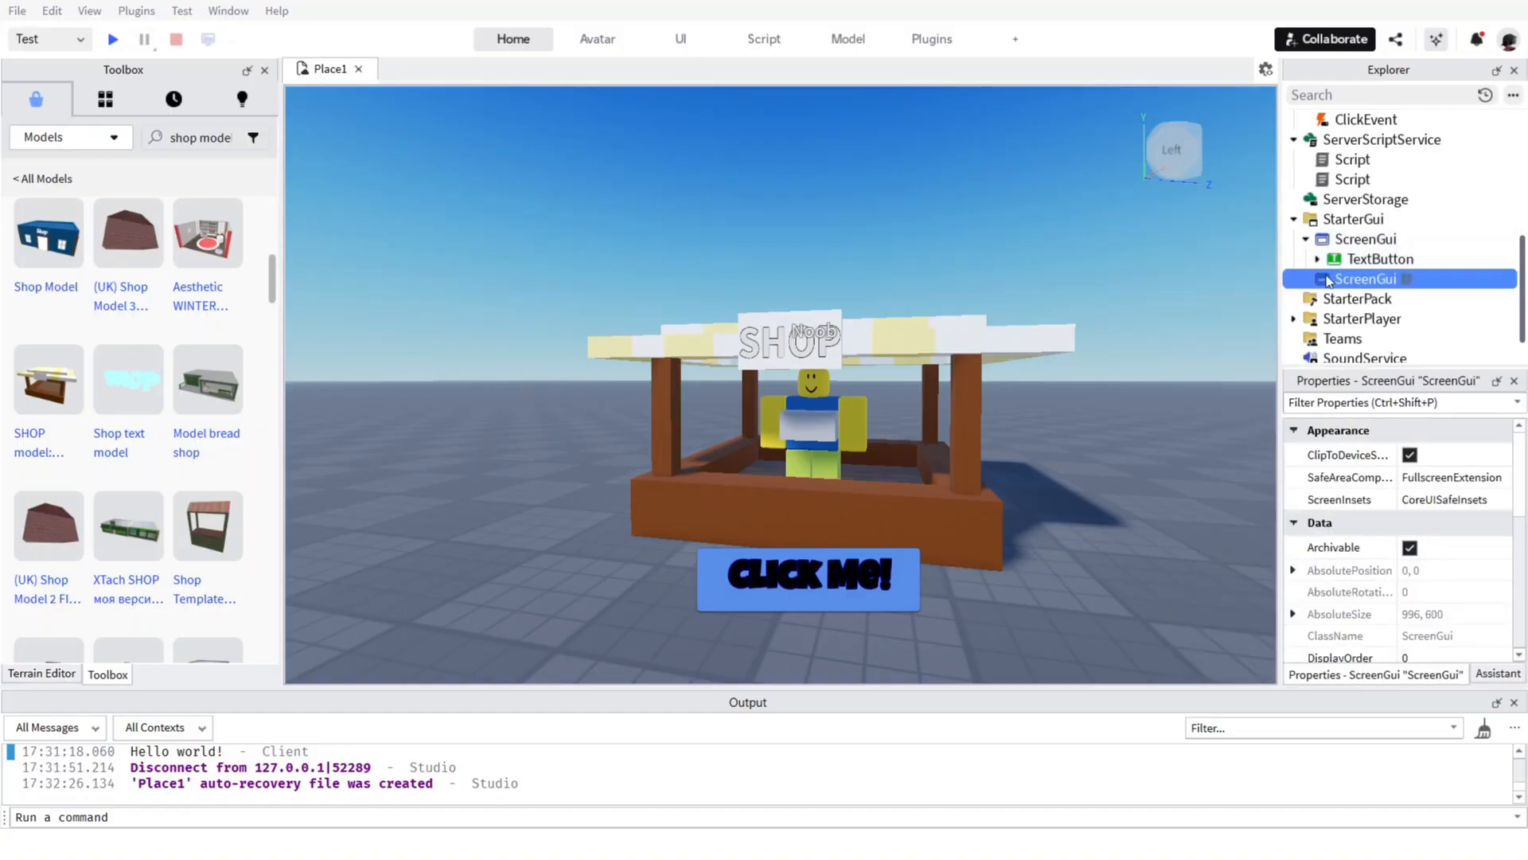
{"action": "left_click", "coordinate": [1406, 278]}
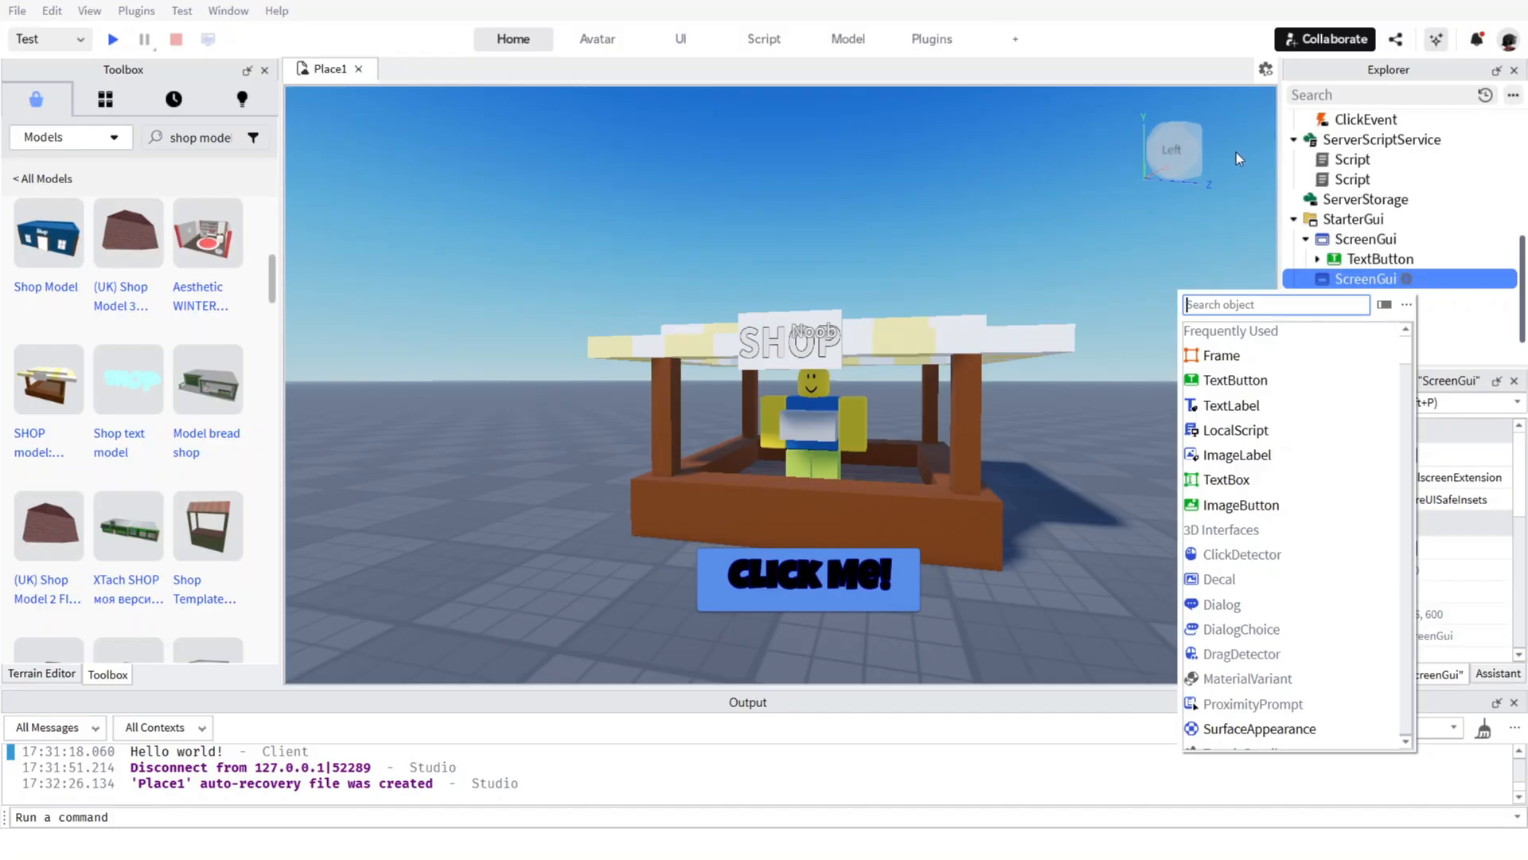
{"action": "left_click", "coordinate": [1349, 282]}
{"action": "key", "text": "Delete"}
{"action": "right_click", "coordinate": [1351, 282]}
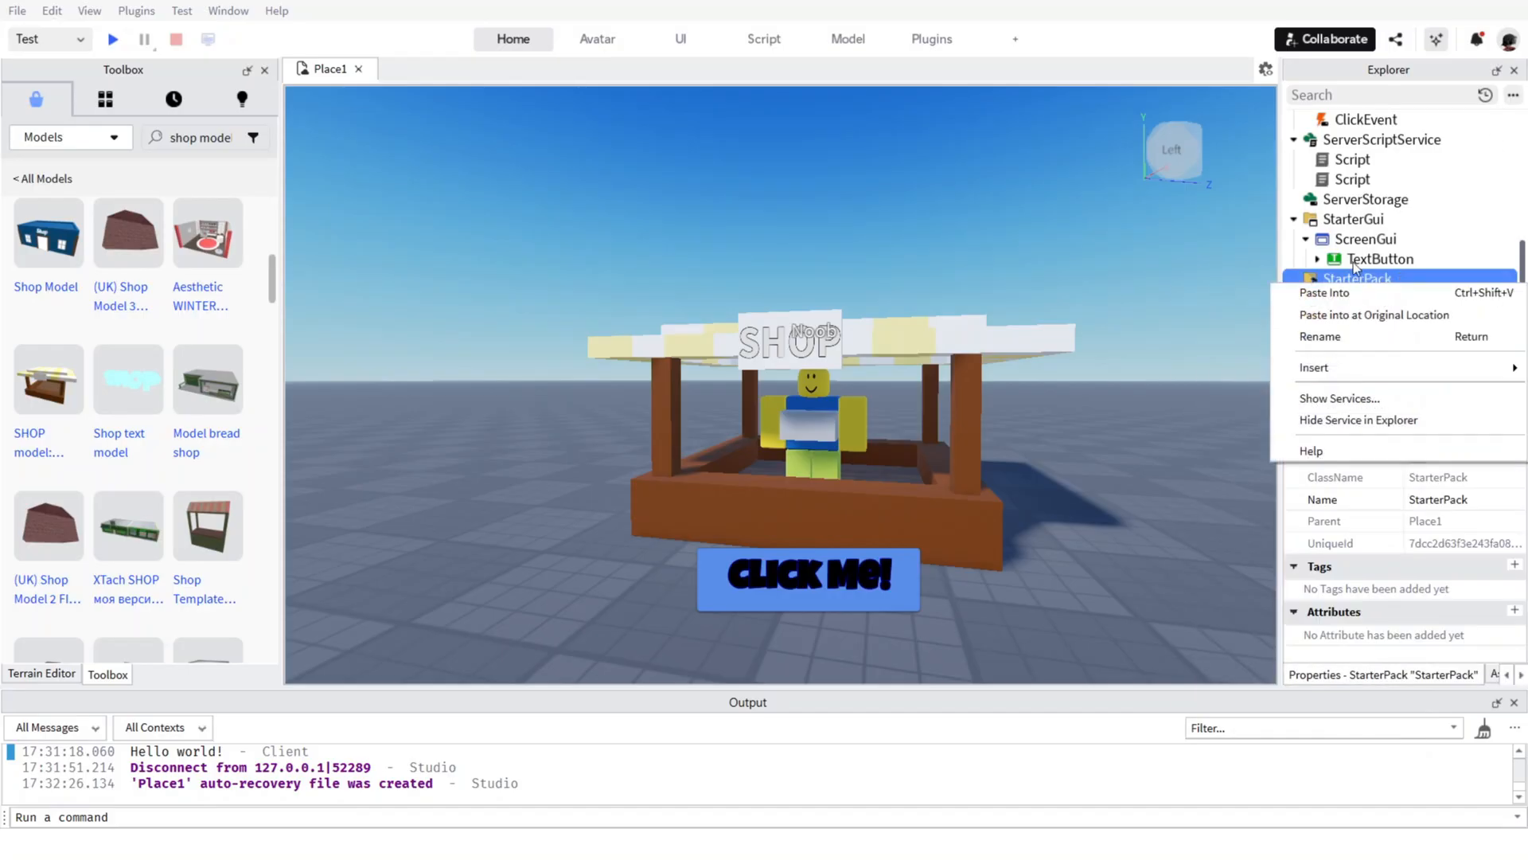
{"action": "left_click", "coordinate": [1358, 221]}
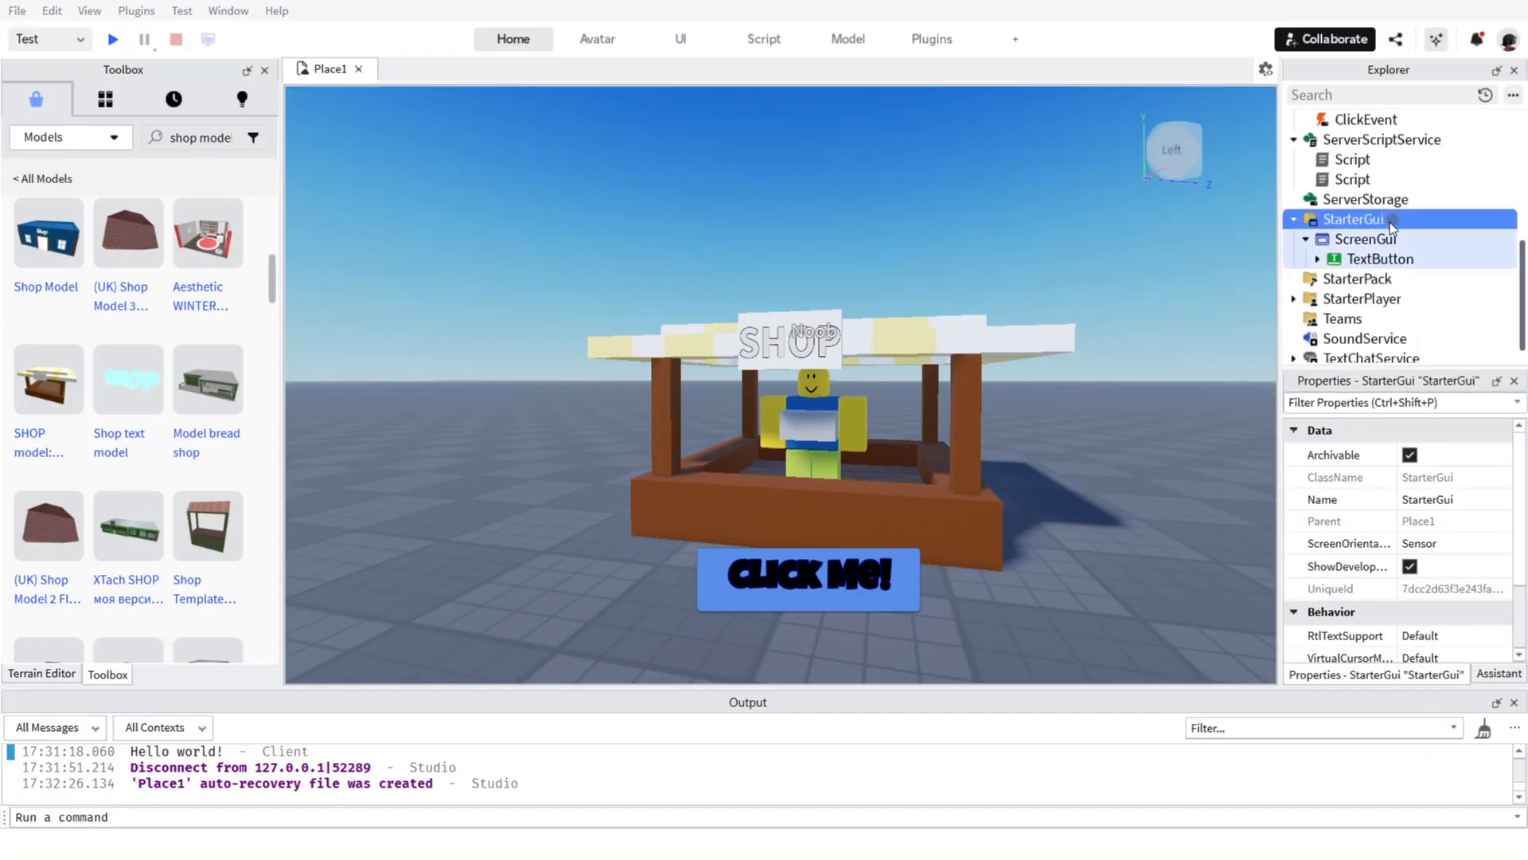
{"action": "left_click", "coordinate": [1392, 221]}
{"action": "left_click", "coordinate": [1286, 296]}
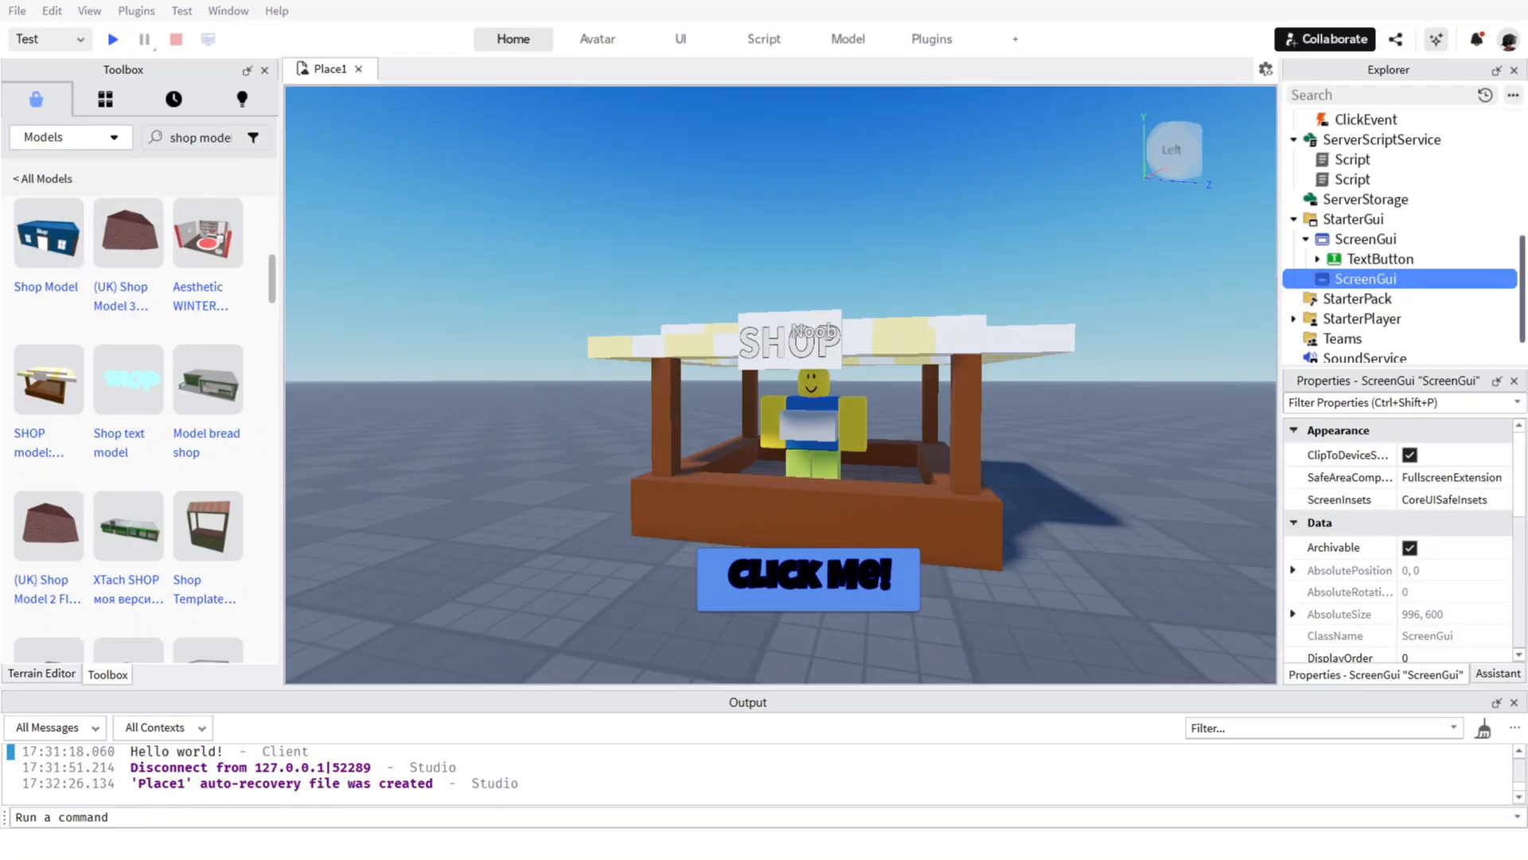
{"action": "right_click", "coordinate": [1356, 292]}
{"action": "left_click", "coordinate": [1375, 363]}
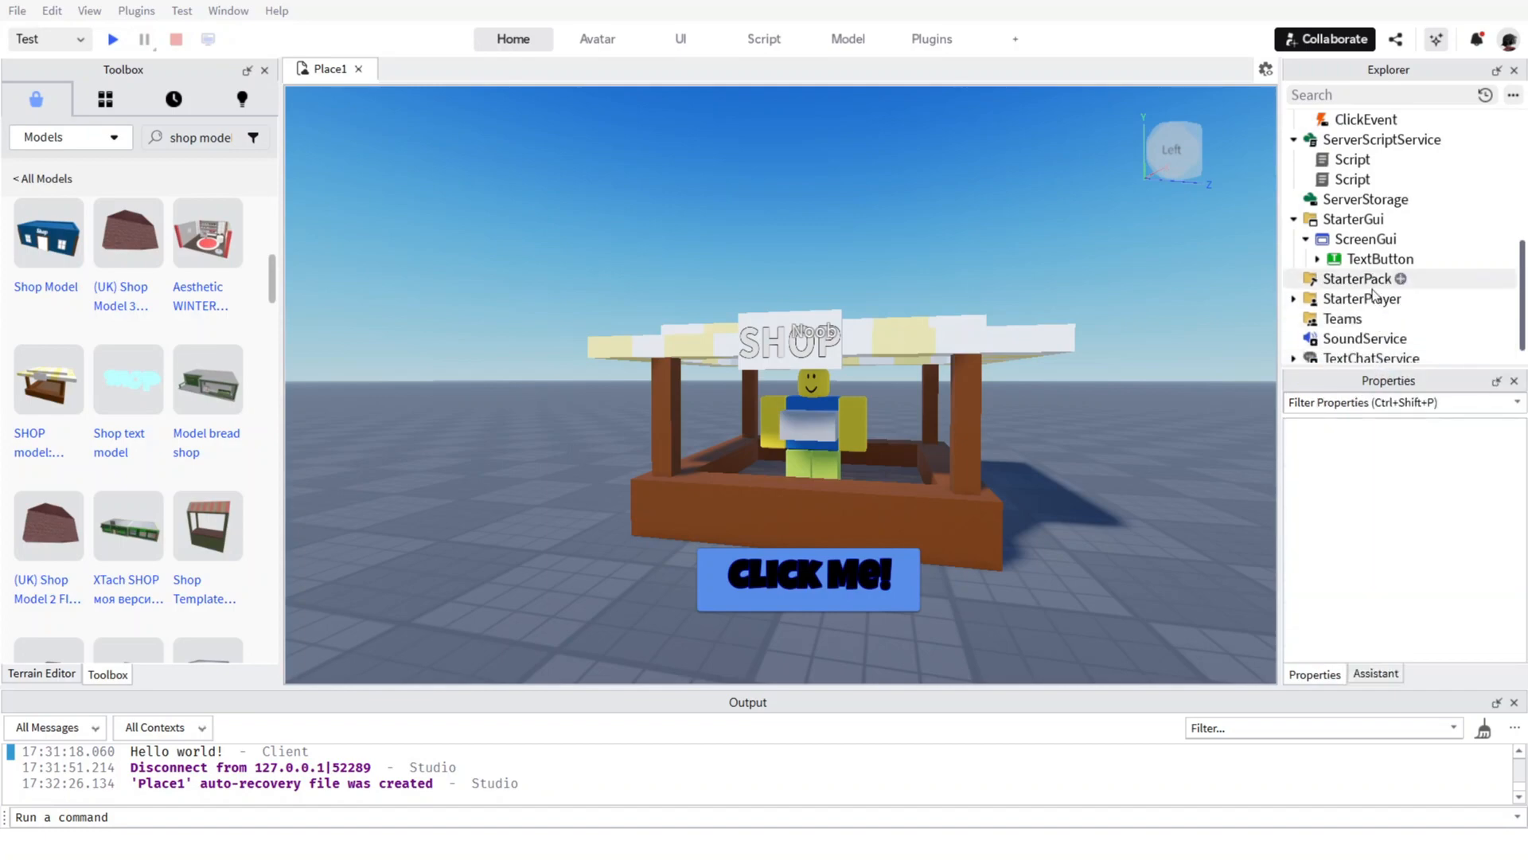
Paste a ScreenGui into the Workspace and rename it ShopGui.
{"action": "left_click", "coordinate": [1393, 221]}
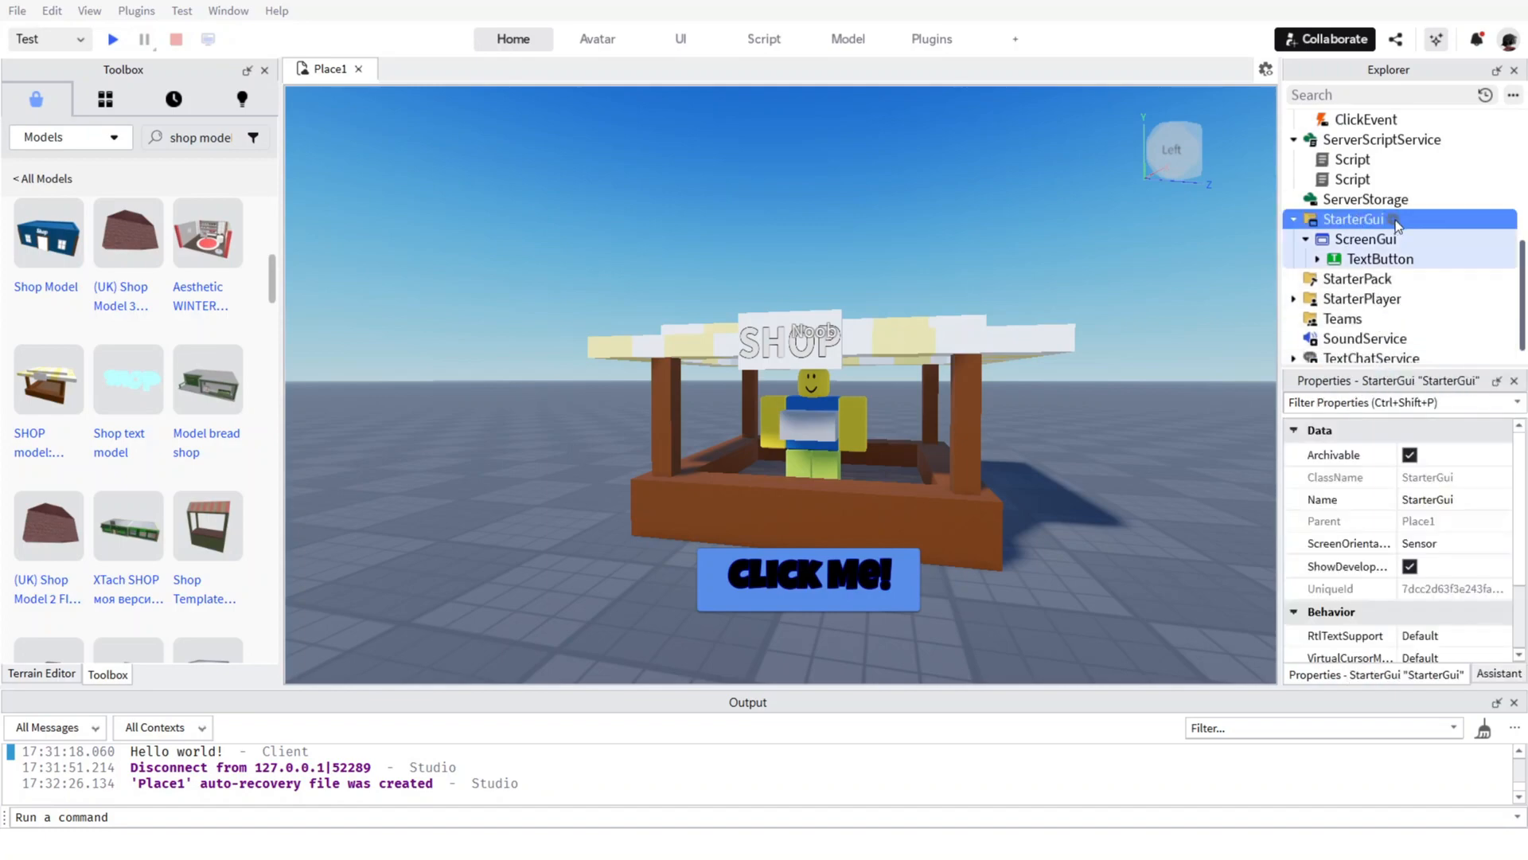
{"action": "left_click", "coordinate": [1395, 221]}
{"action": "left_click", "coordinate": [1343, 293]}
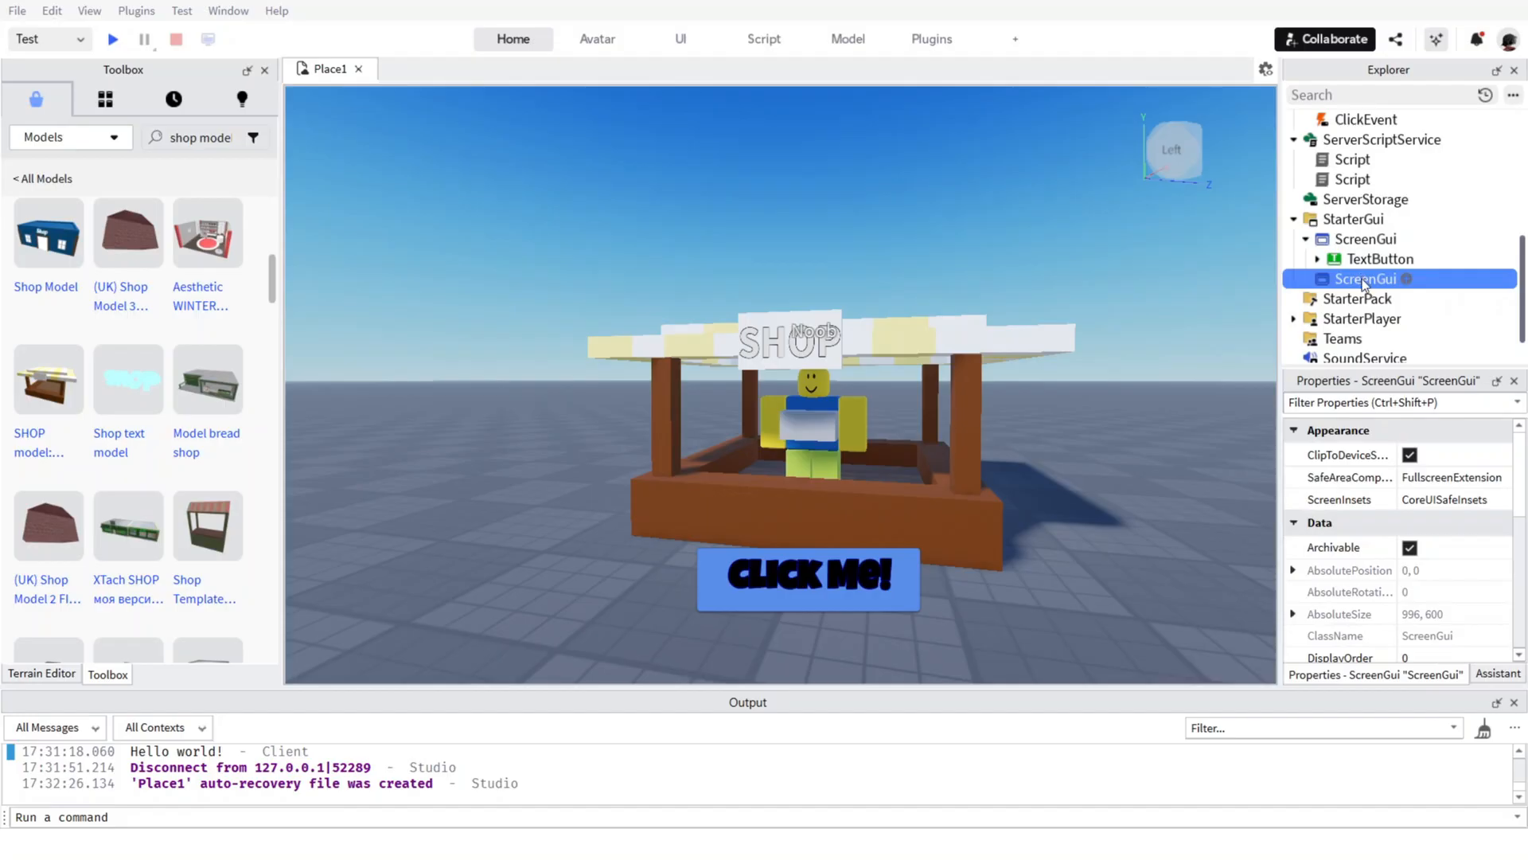
{"action": "key", "text": "ctrl+v"}
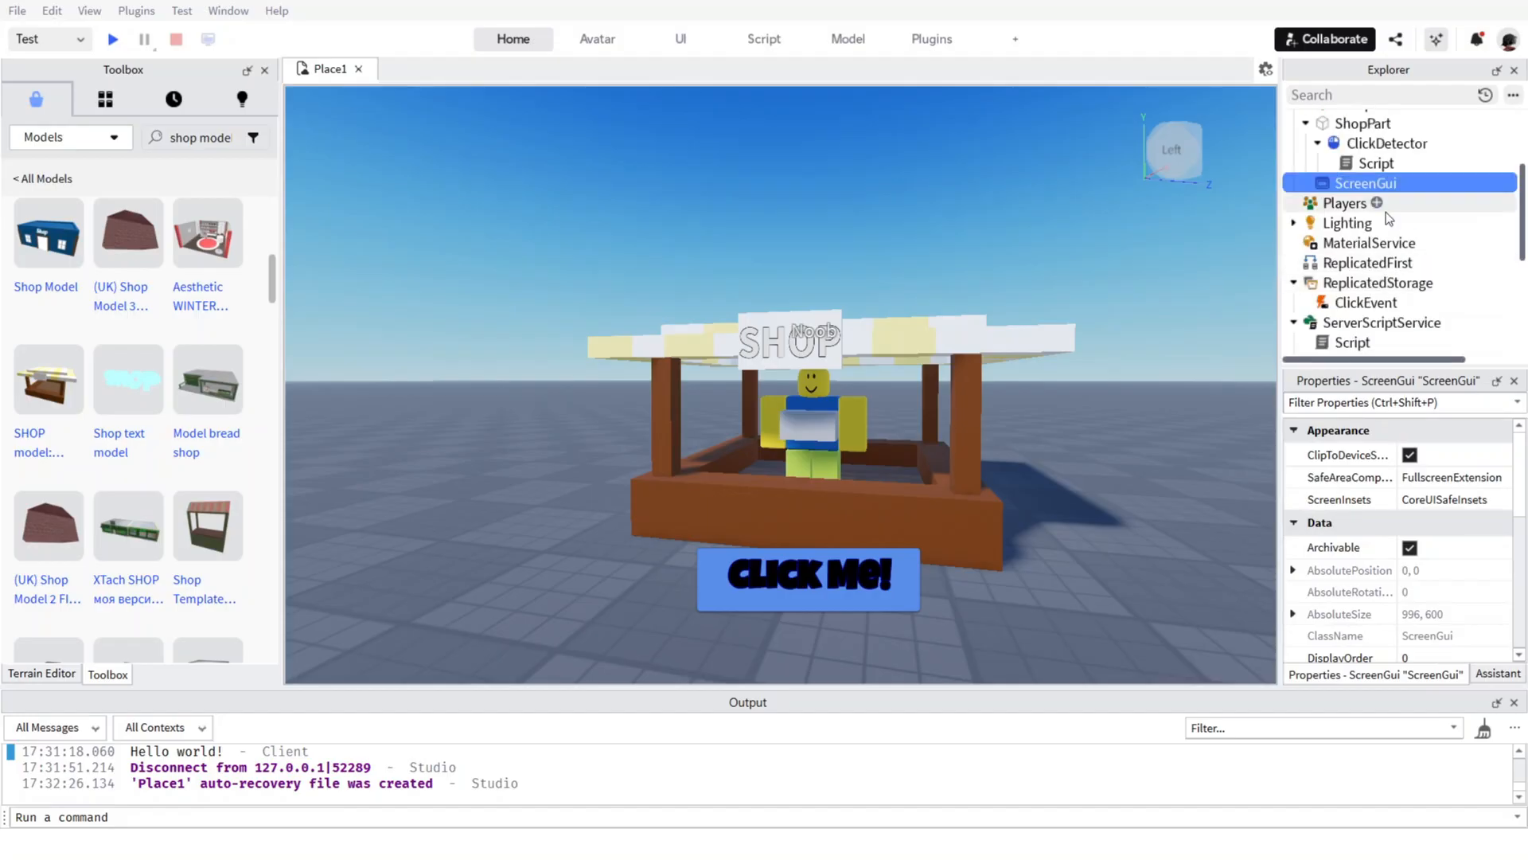
{"action": "scroll", "coordinate": [1387, 214], "scroll_direction": "up", "scroll_amount": 3}
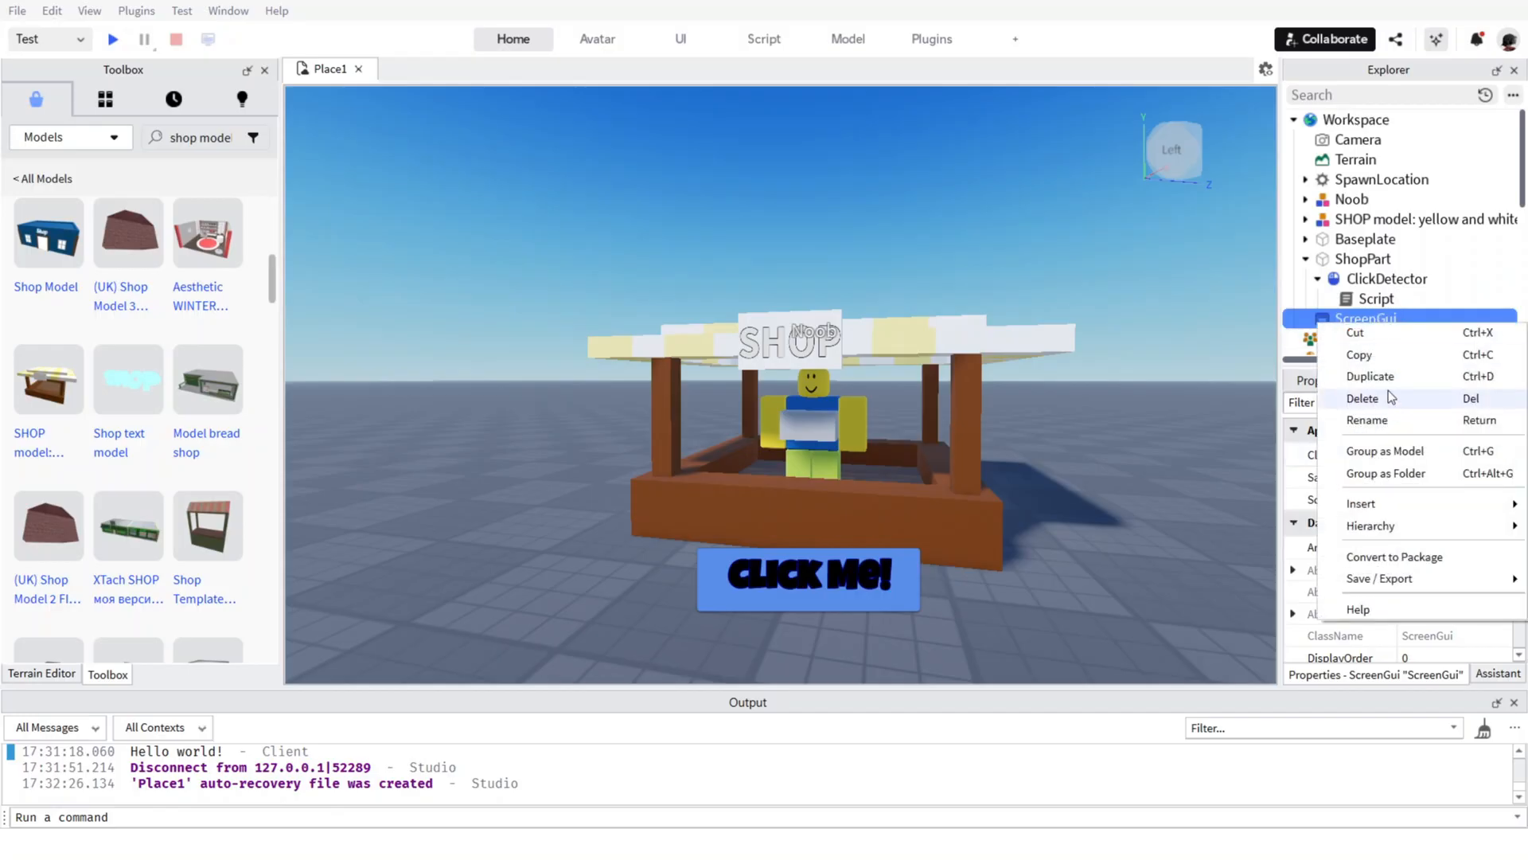
{"action": "left_click", "coordinate": [1381, 420]}
{"action": "type", "text": "ShopGui"}
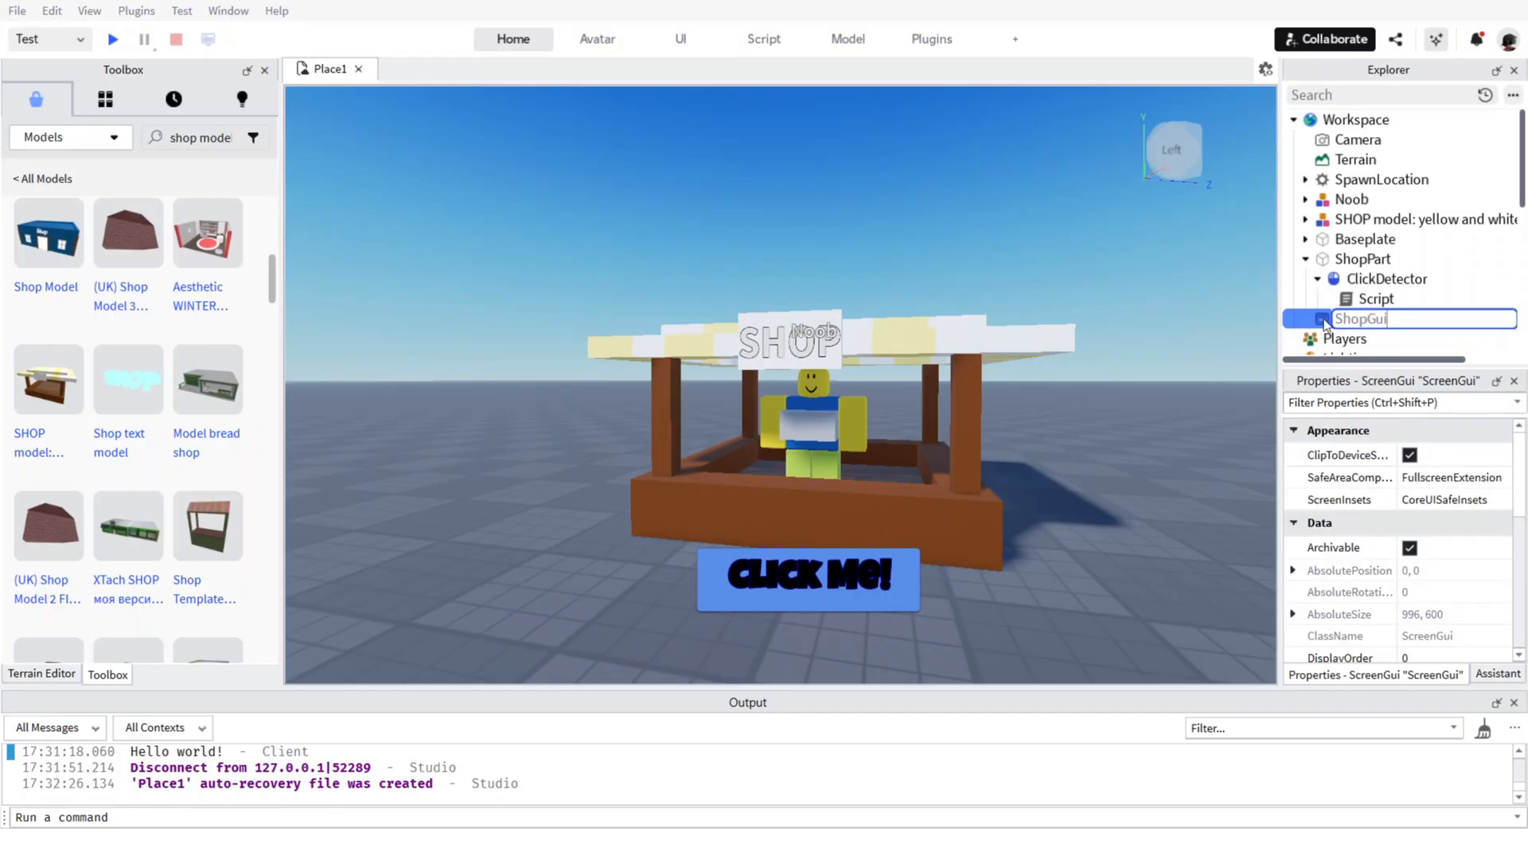
Move ShopGui into StarterGui and delete the surplus empty ScreenGui there.
{"action": "left_click_drag", "start_coordinate": [1323, 321], "coordinate": [1387, 233]}
{"action": "scroll", "coordinate": [1355, 288], "scroll_direction": "down", "scroll_amount": 3}
{"action": "scroll", "coordinate": [1389, 280], "scroll_direction": "down", "scroll_amount": 2}
{"action": "left_click", "coordinate": [1371, 271]}
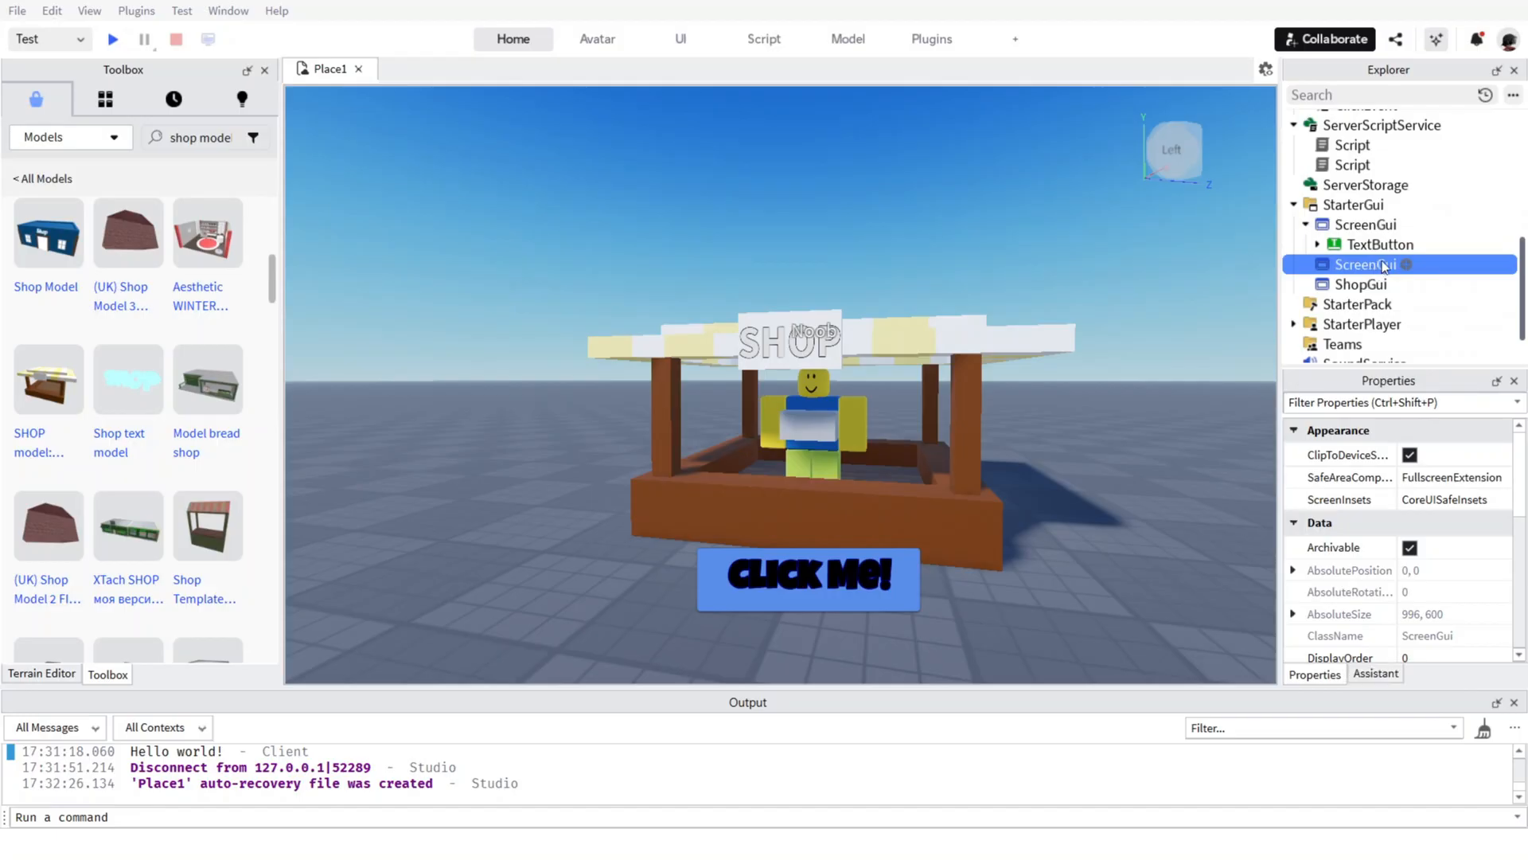
{"action": "key", "text": "Delete"}
Insert a Frame into ShopGui.
{"action": "left_click", "coordinate": [1371, 269]}
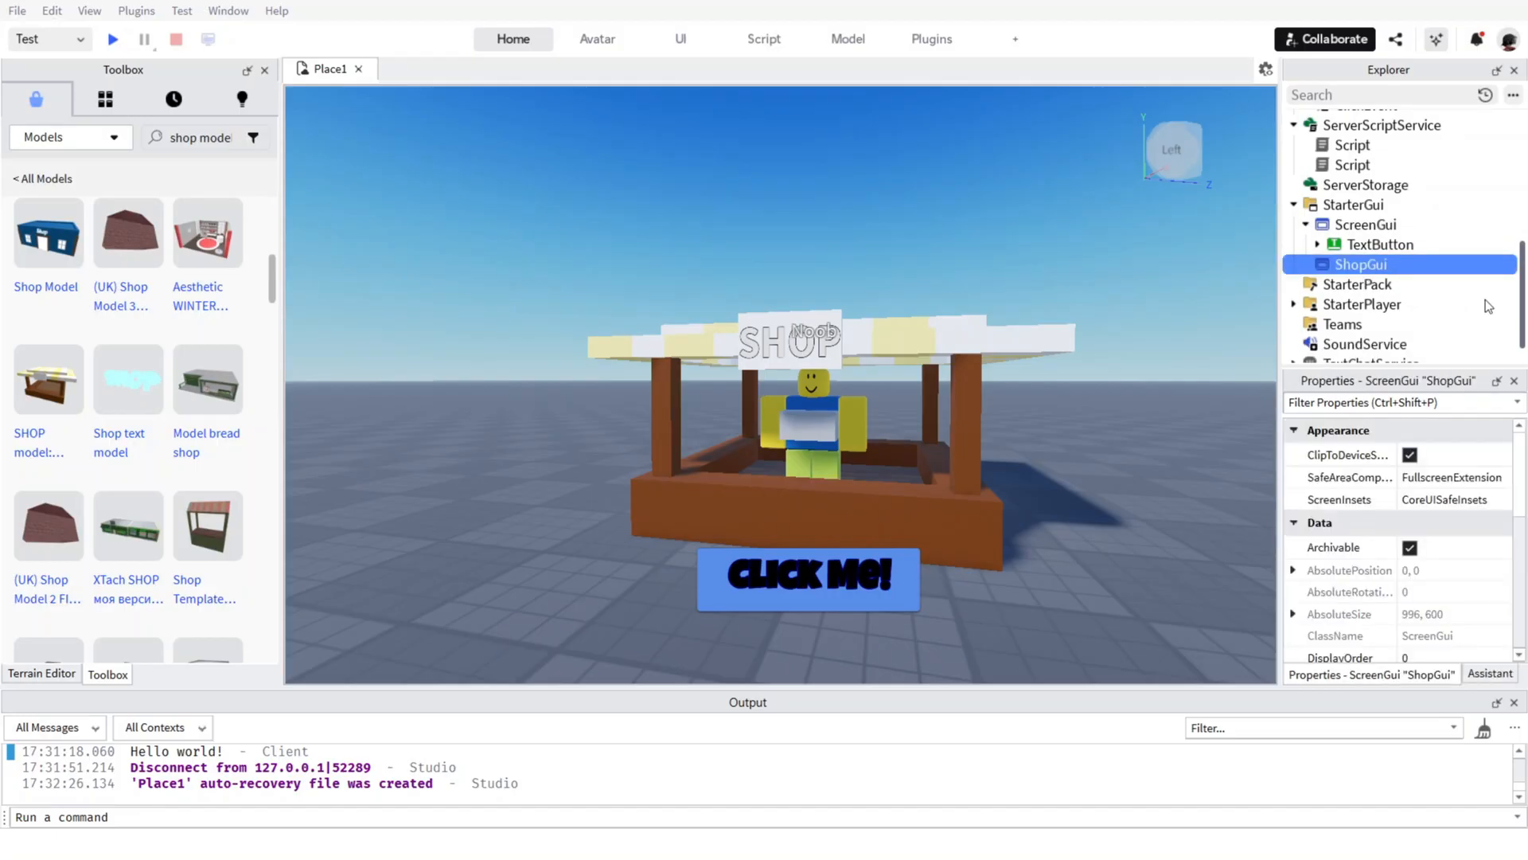
{"action": "left_click", "coordinate": [1397, 265]}
{"action": "left_click", "coordinate": [1329, 338]}
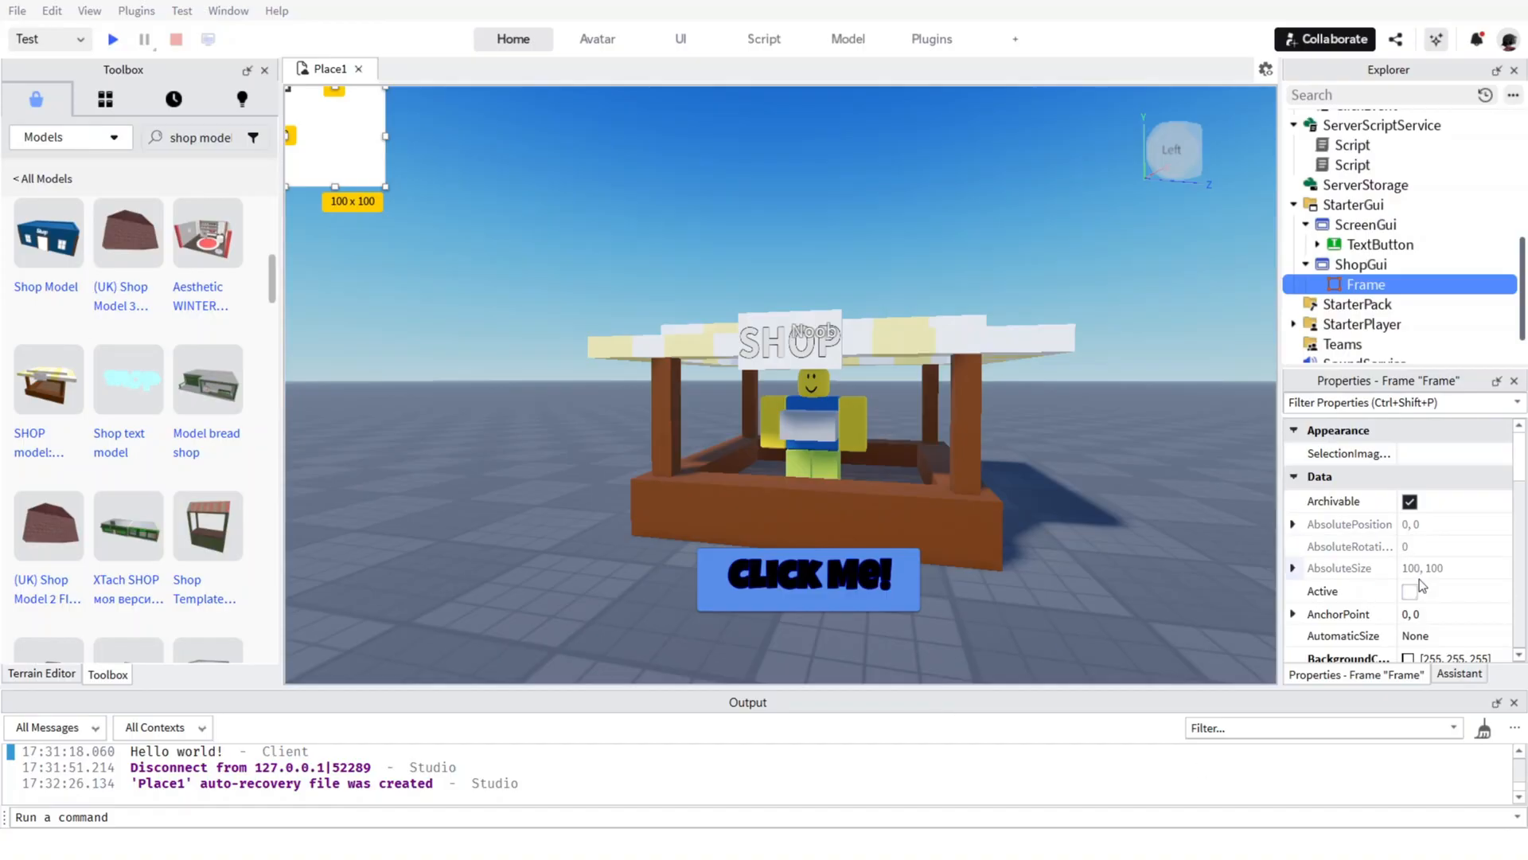
Set the Size property of ShopGui's Frame to {0, 300},{0, 300}.
{"action": "left_click", "coordinate": [1294, 568]}
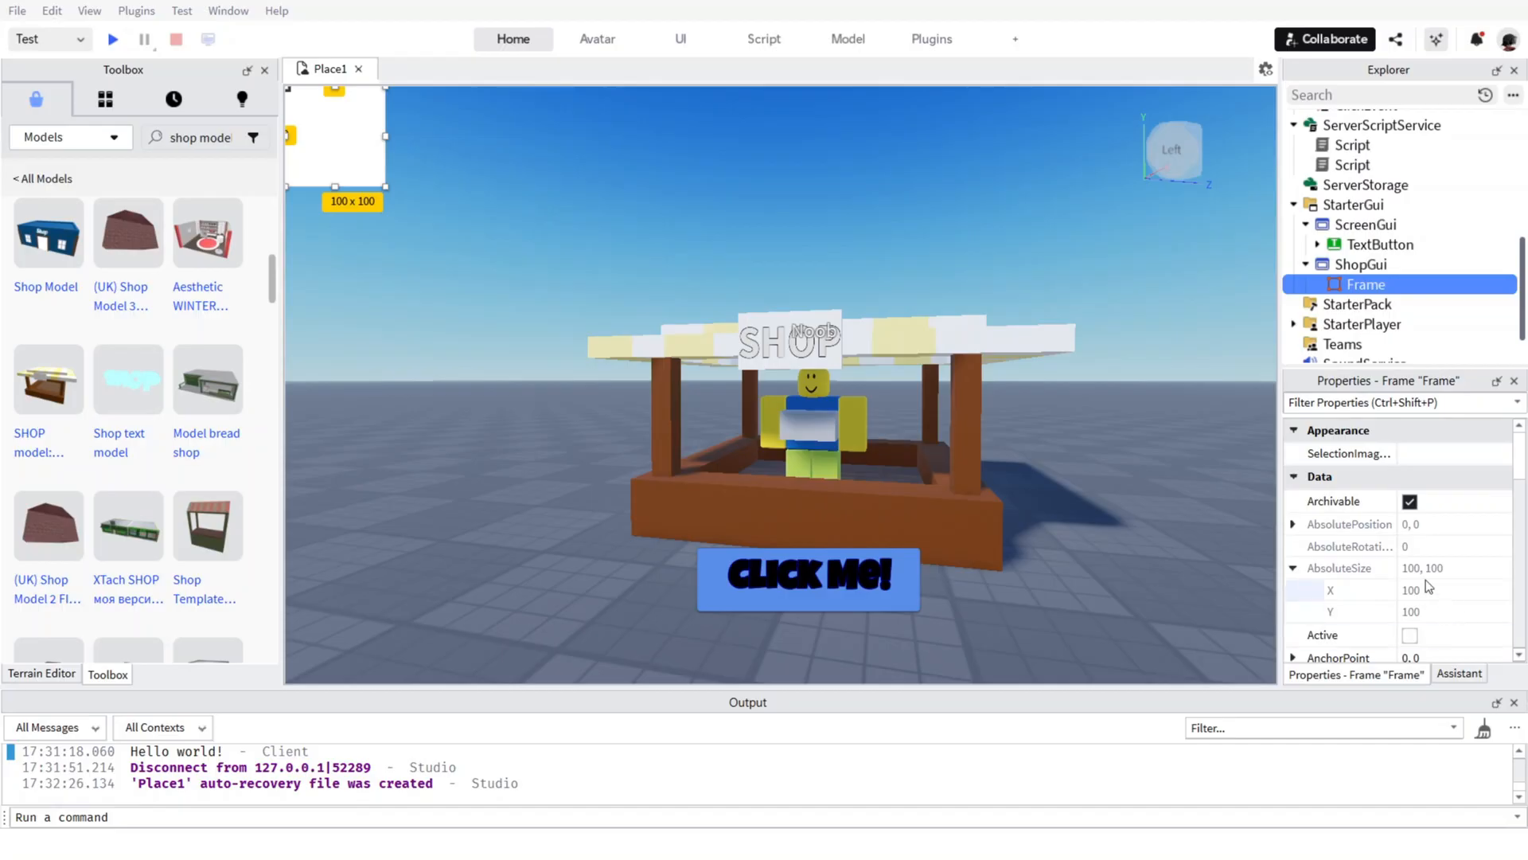
{"action": "left_click", "coordinate": [1293, 567]}
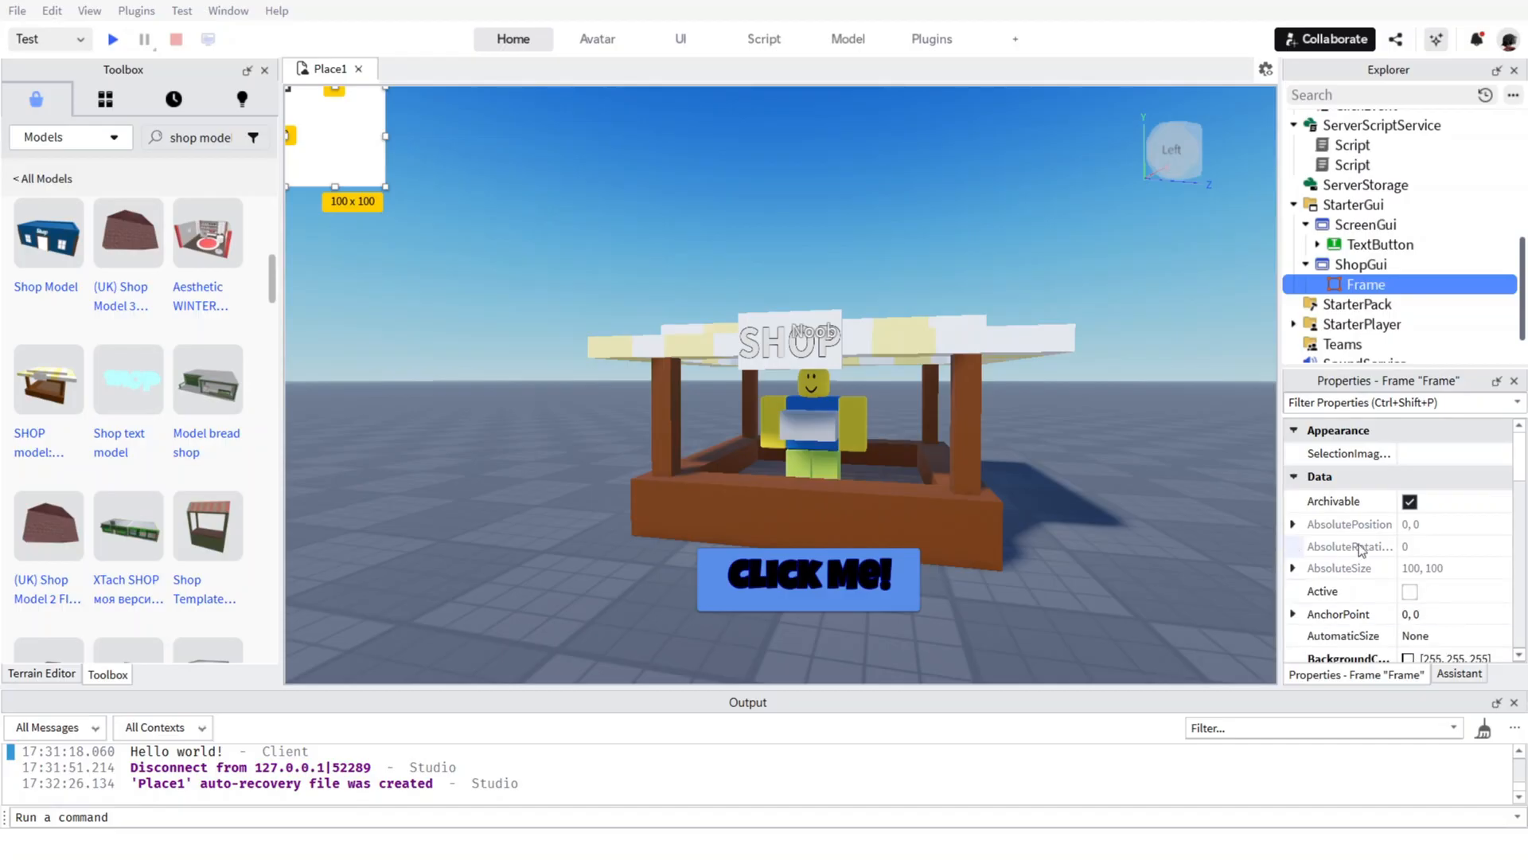
{"action": "scroll", "coordinate": [1412, 543], "scroll_direction": "down", "scroll_amount": 2}
{"action": "scroll", "coordinate": [1413, 543], "scroll_direction": "up", "scroll_amount": 3}
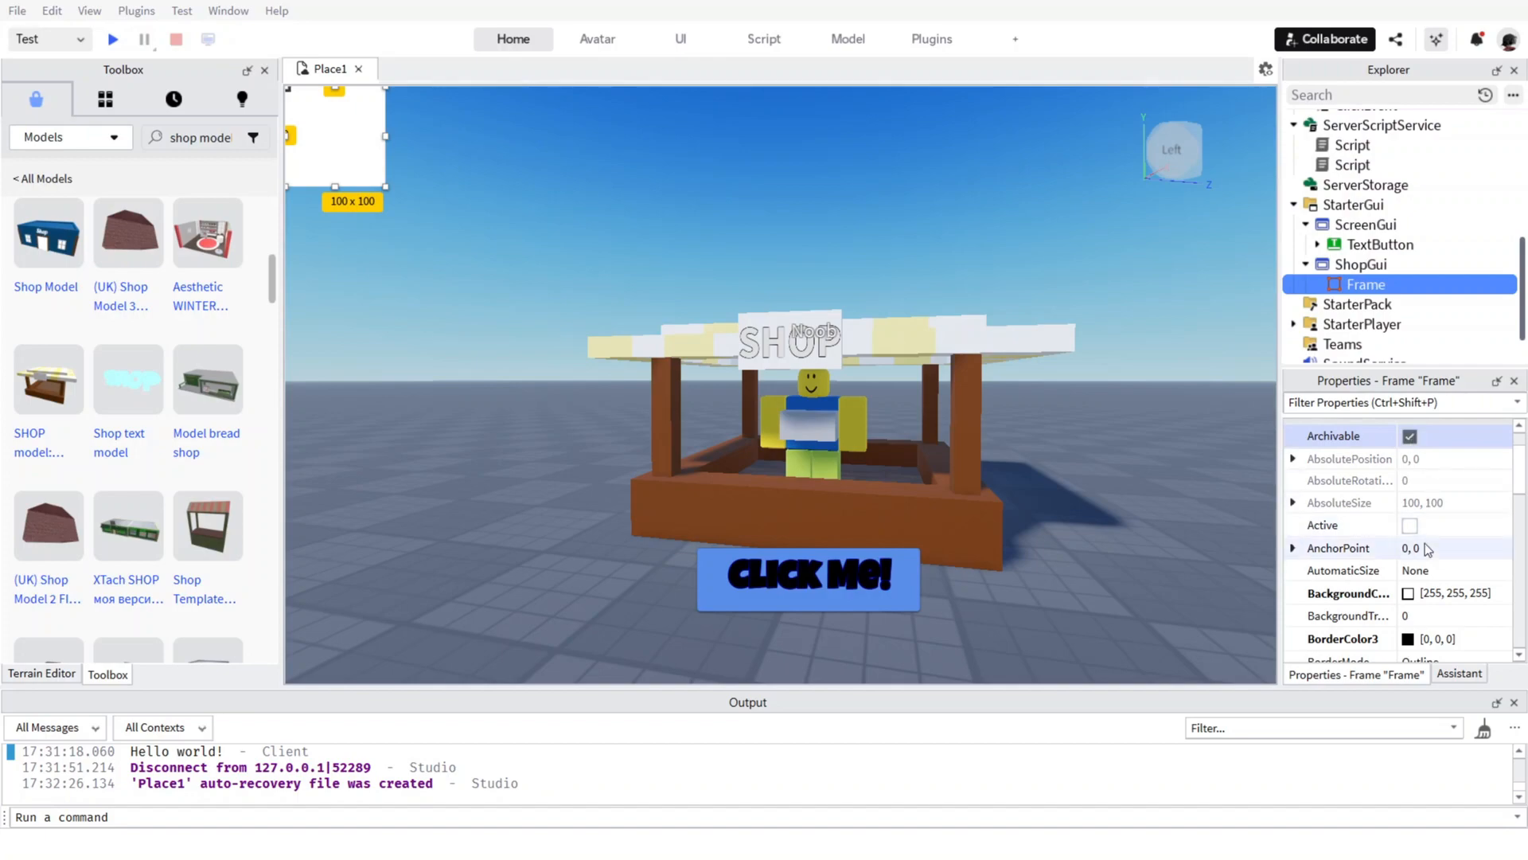
{"action": "scroll", "coordinate": [1473, 593], "scroll_direction": "down", "scroll_amount": 1}
{"action": "scroll", "coordinate": [1474, 577], "scroll_direction": "down", "scroll_amount": 2}
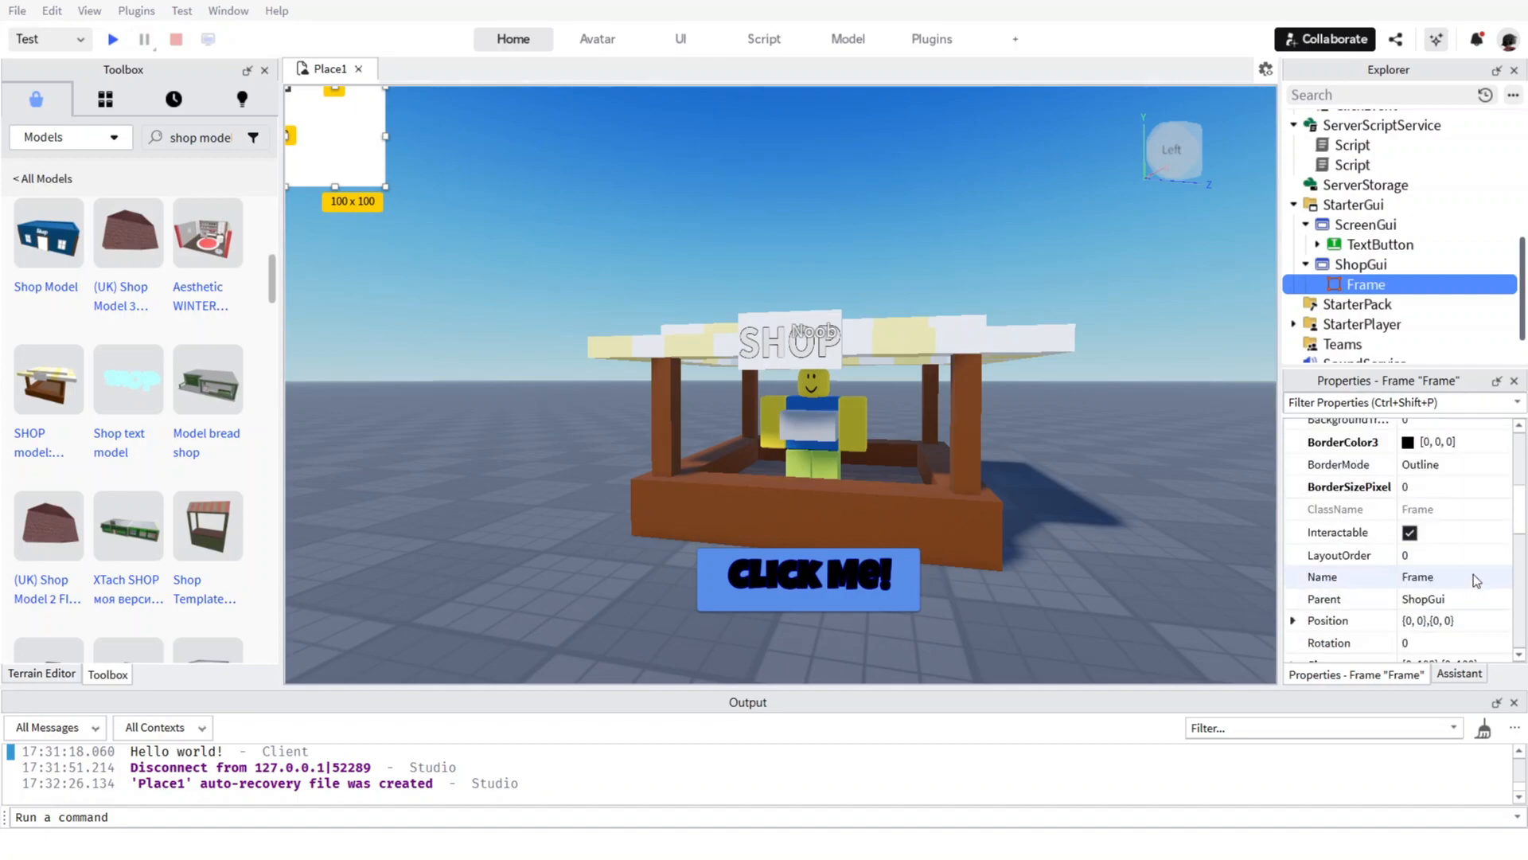
{"action": "scroll", "coordinate": [1437, 621], "scroll_direction": "down", "scroll_amount": 2}
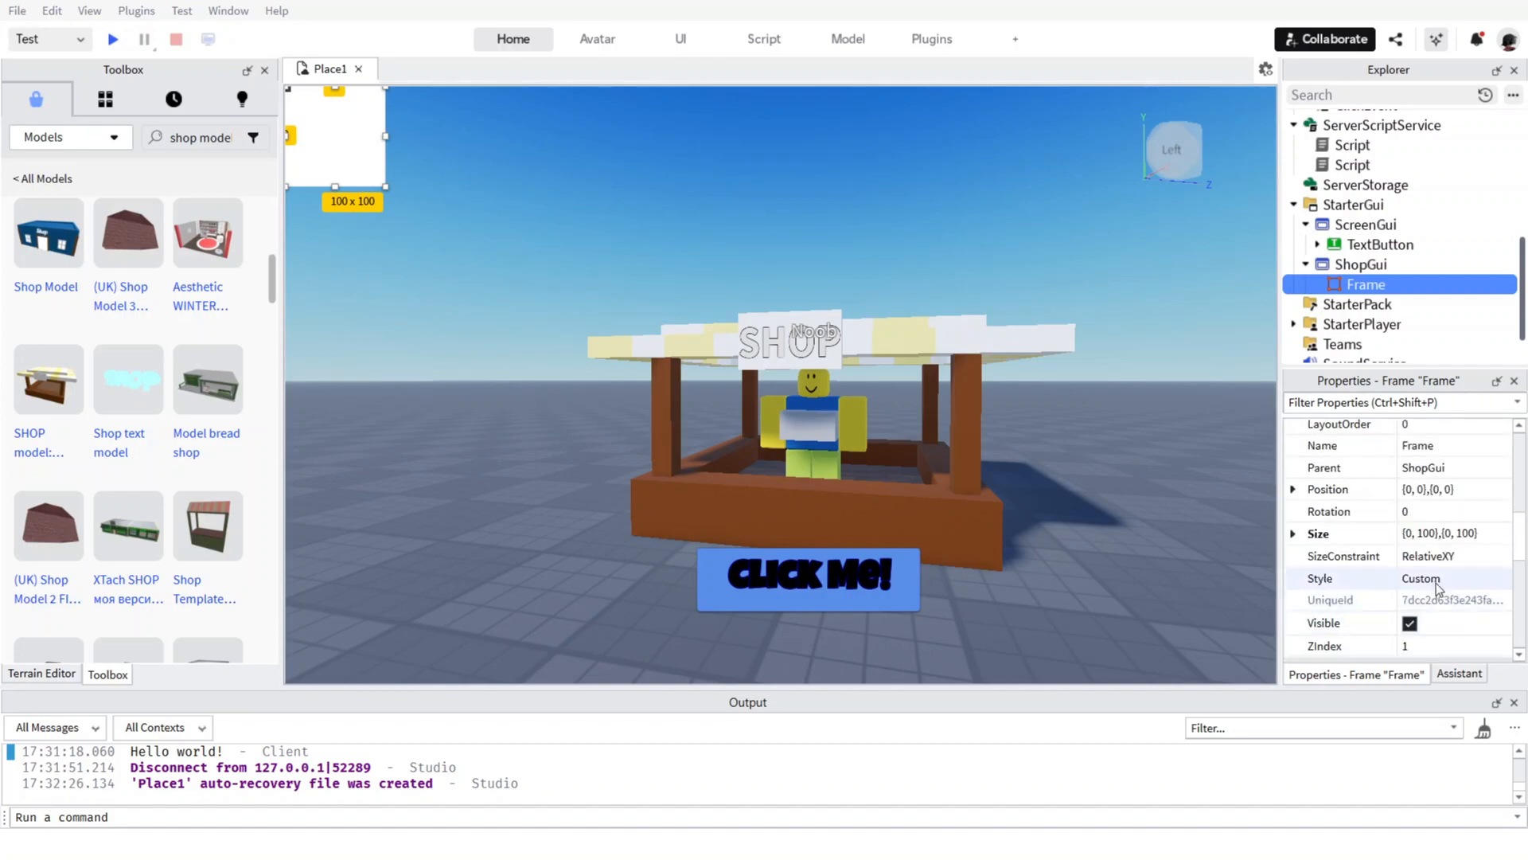
{"action": "double_click", "coordinate": [1426, 533]}
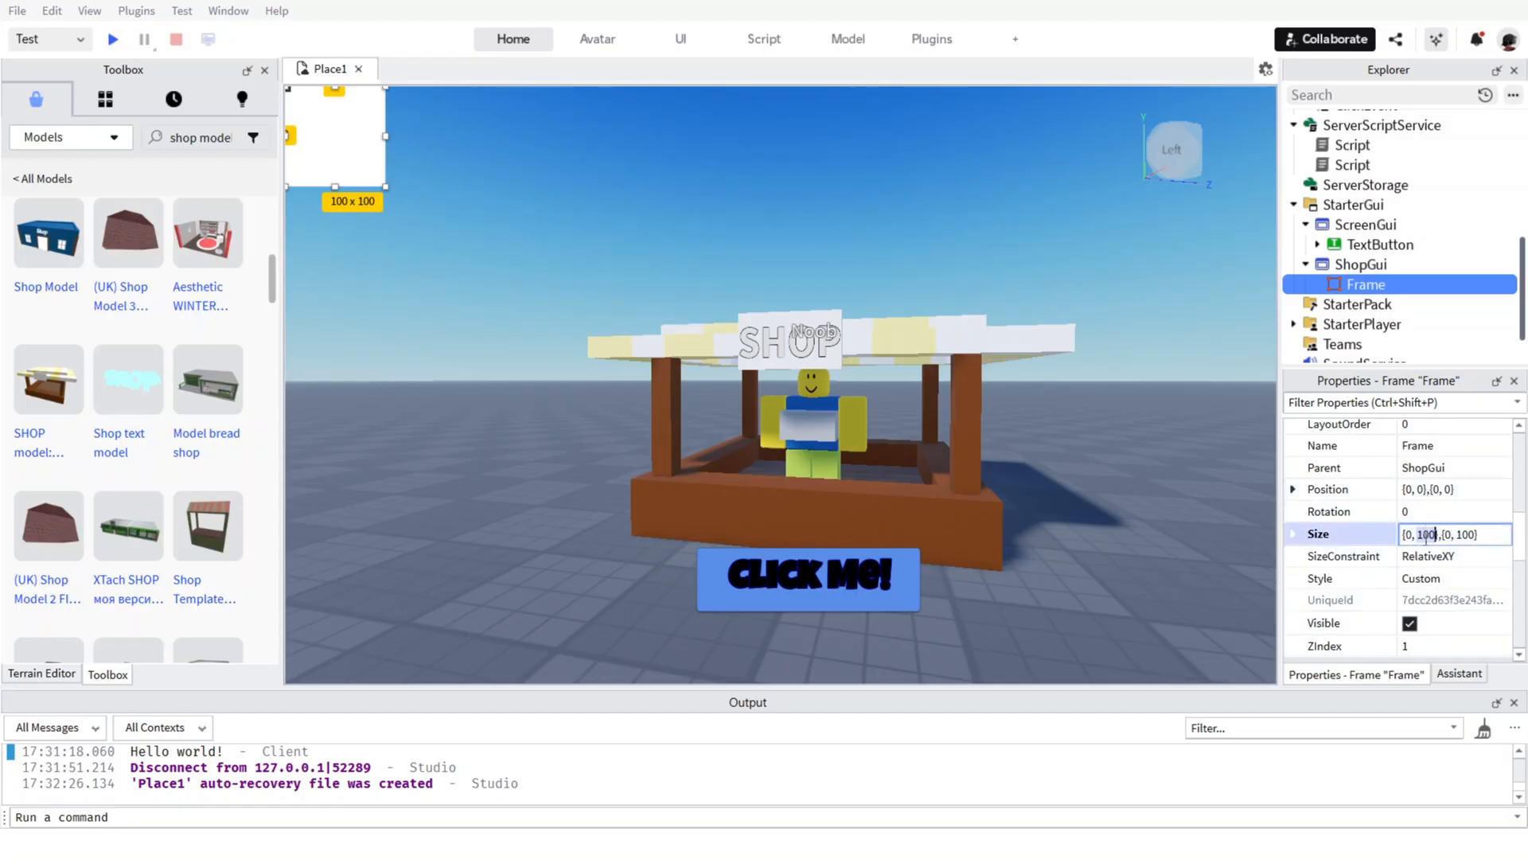
{"action": "left_click", "coordinate": [1416, 544]}
{"action": "key", "text": "ctrl+a"}
{"action": "type", "text": "300x300"}
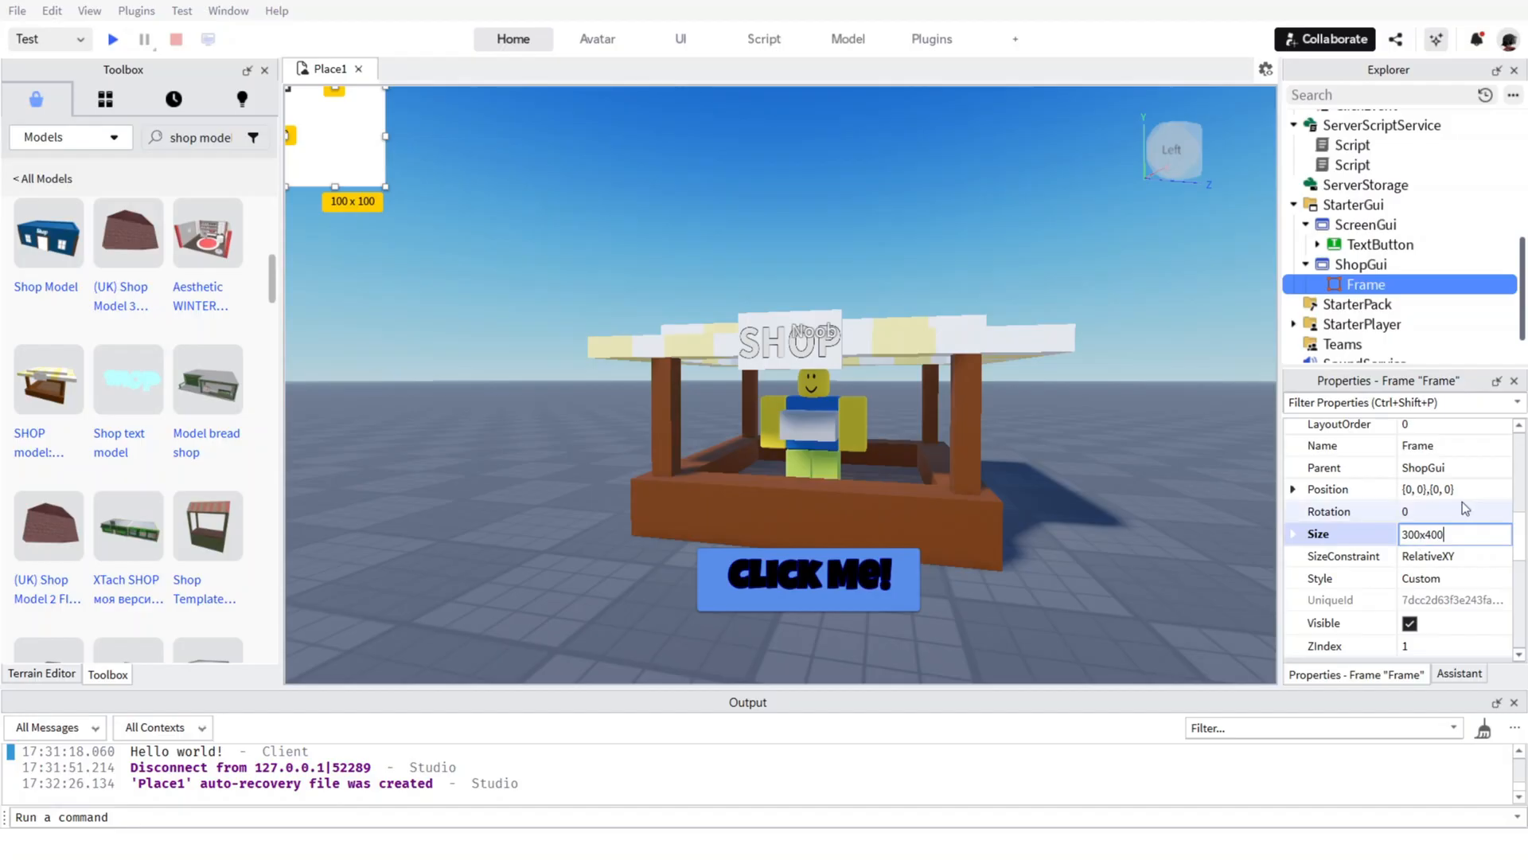
{"action": "key", "text": "Return"}
Place the shop Frame at the centre of the viewport at {0.349, 0},{0.25, 0} and centre the "Click Me!" button below it at {0.385, 0},{0.762, 0}.
{"action": "left_click_drag", "start_coordinate": [440, 319], "coordinate": [787, 479]}
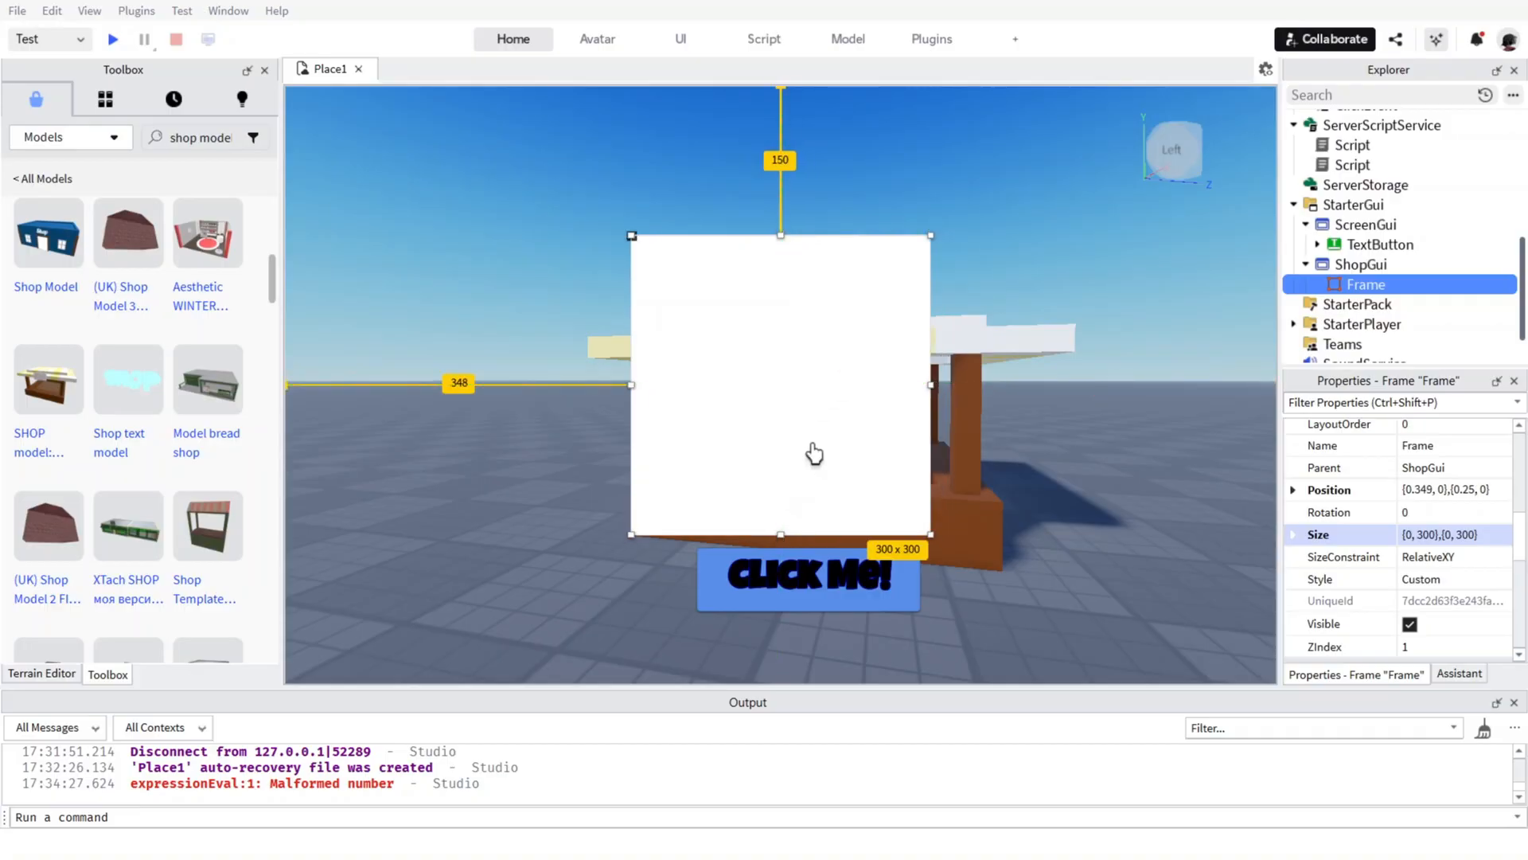
{"action": "right_click_drag", "start_coordinate": [1054, 351], "coordinate": [1051, 355]}
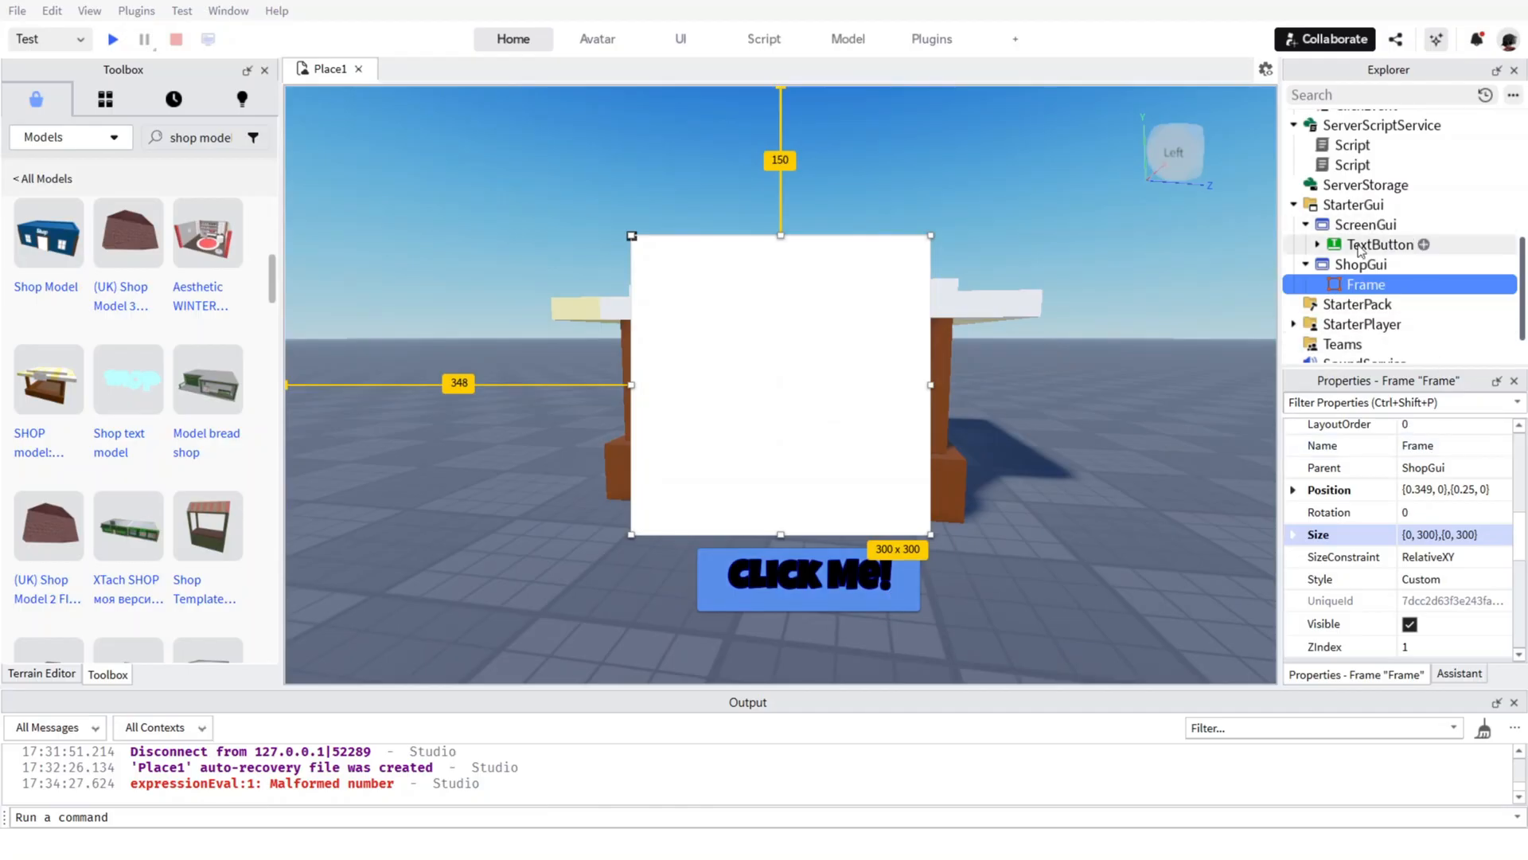
{"action": "left_click", "coordinate": [1380, 244]}
{"action": "left_click_drag", "start_coordinate": [770, 576], "coordinate": [782, 582]}
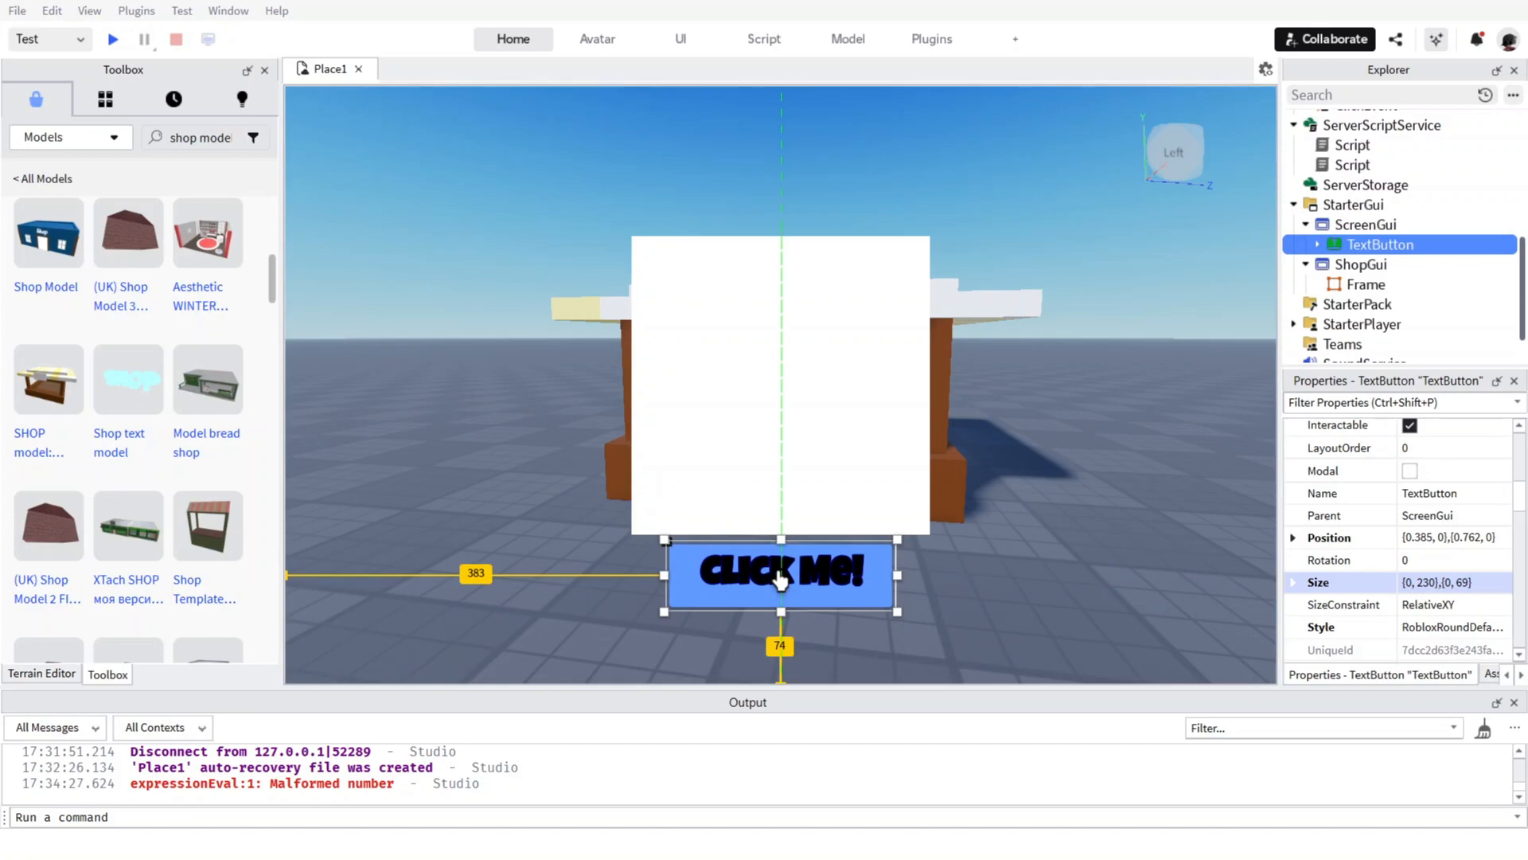
Turn the shop Frame's Visible property off and back on.
{"action": "left_click", "coordinate": [1348, 286]}
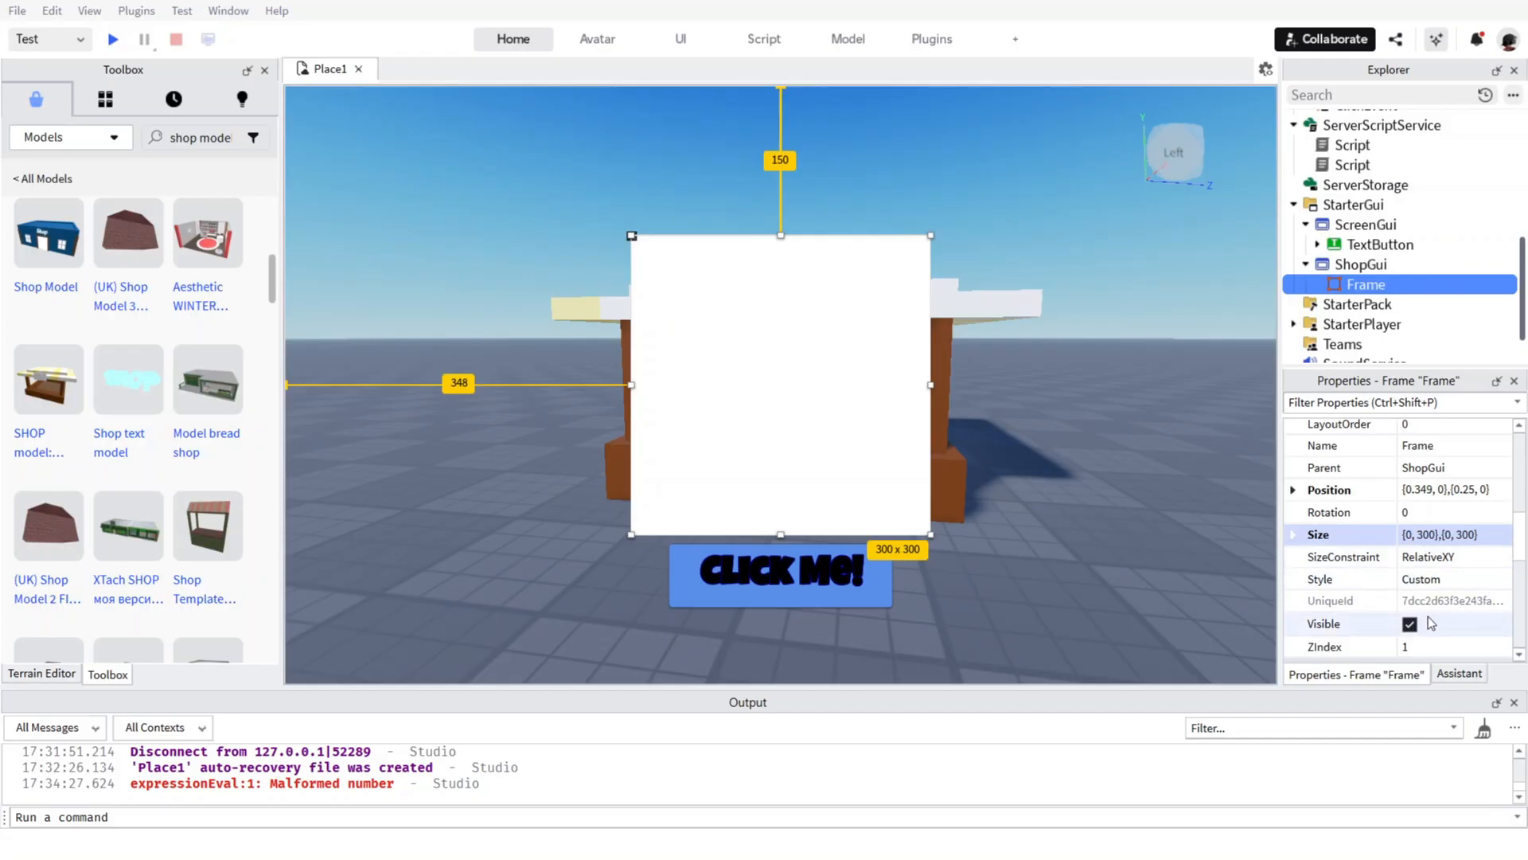
{"action": "left_click", "coordinate": [1409, 625]}
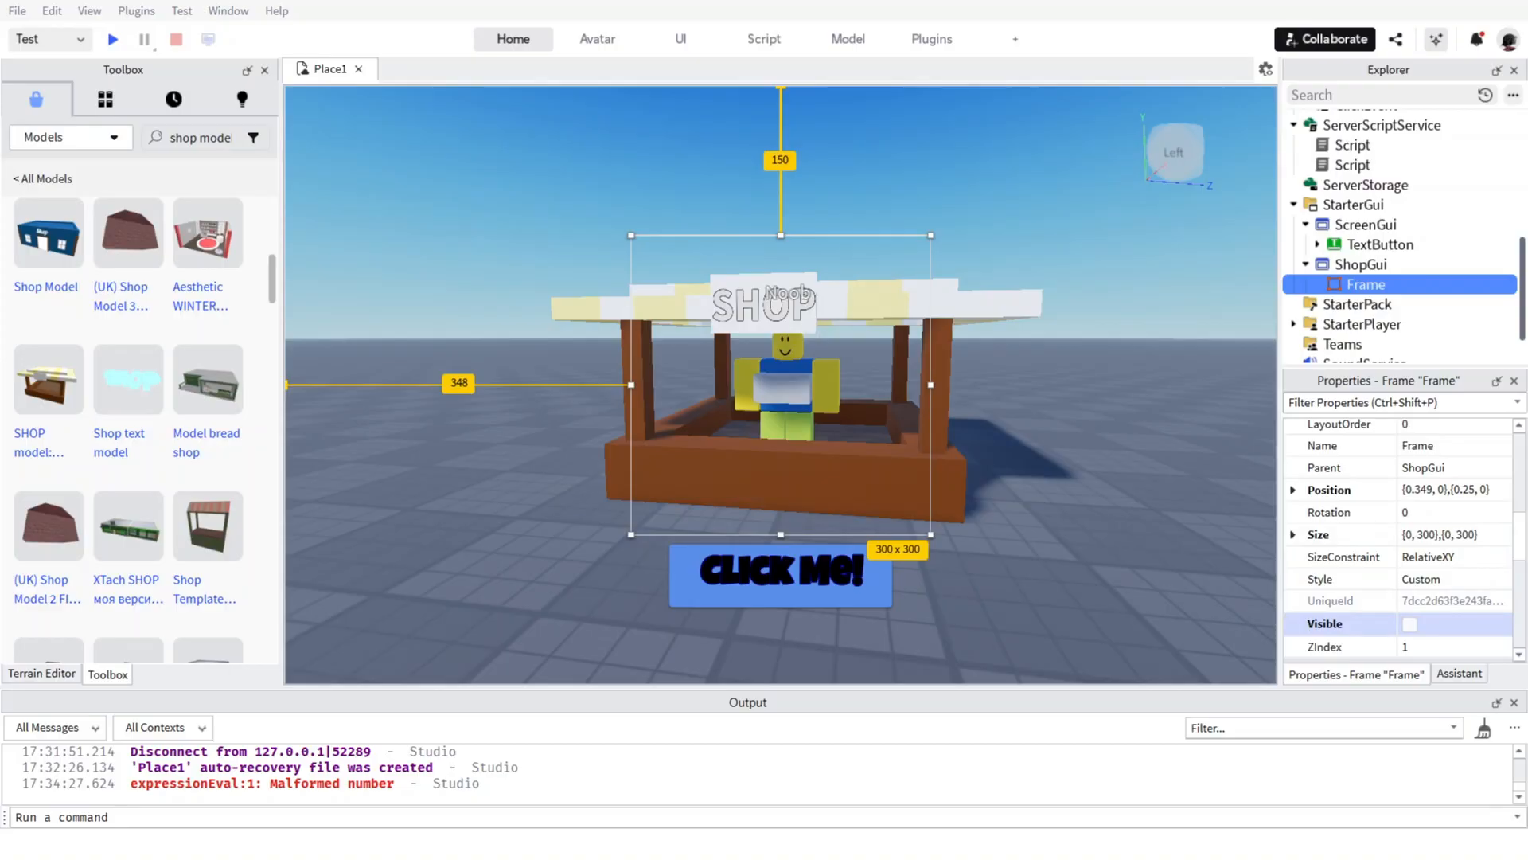
{"action": "left_click", "coordinate": [1410, 624]}
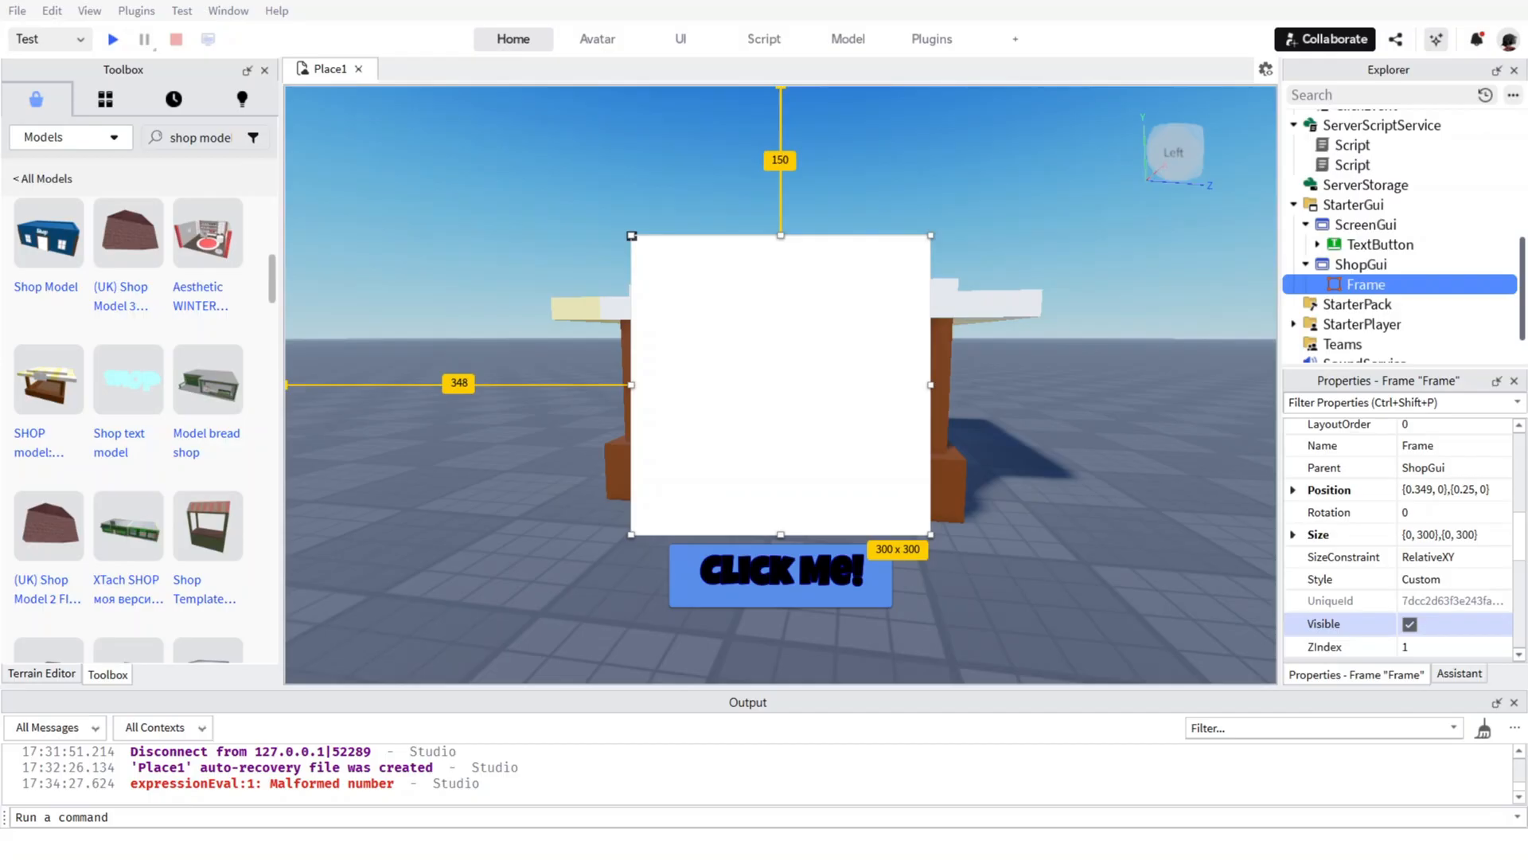
Insert a TextButton into the shop Frame and place it about 35 px from the Frame's left edge and 41 px below its top edge.
{"action": "left_click", "coordinate": [1397, 286]}
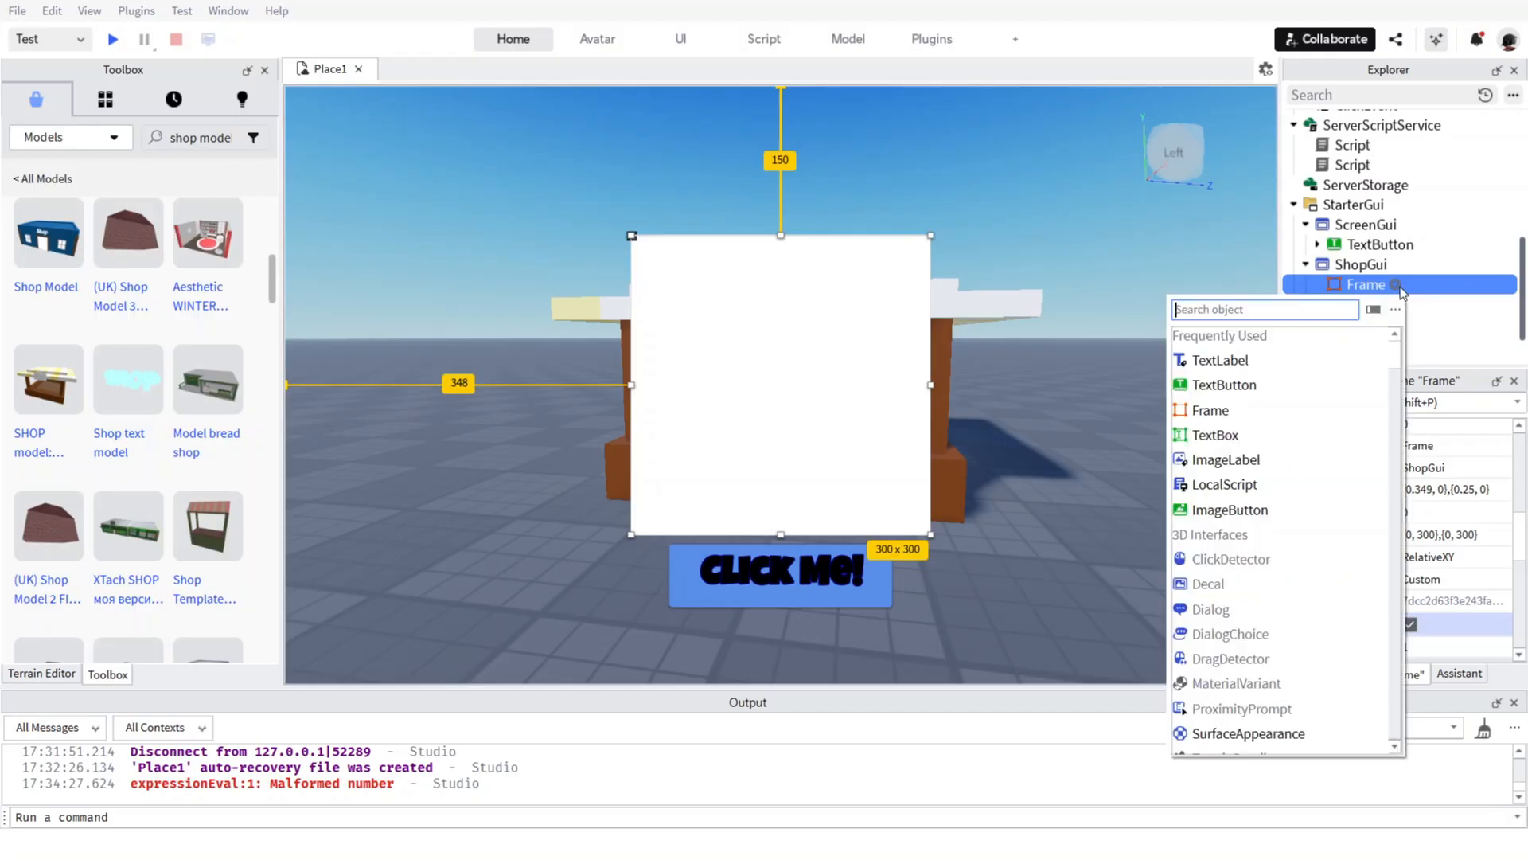
{"action": "left_click", "coordinate": [1273, 384]}
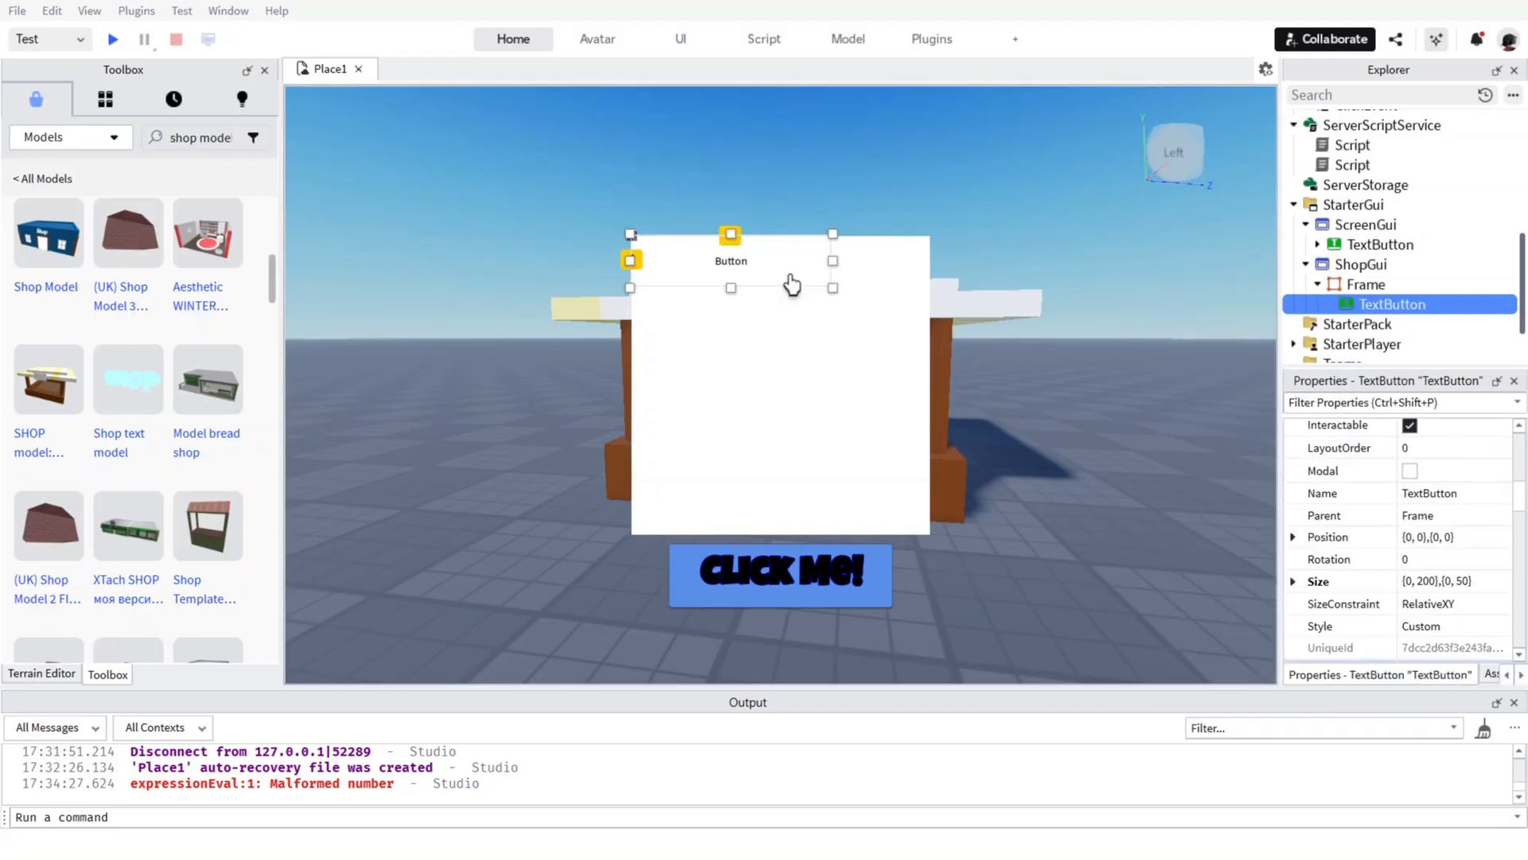
{"action": "left_click_drag", "start_coordinate": [792, 284], "coordinate": [824, 326]}
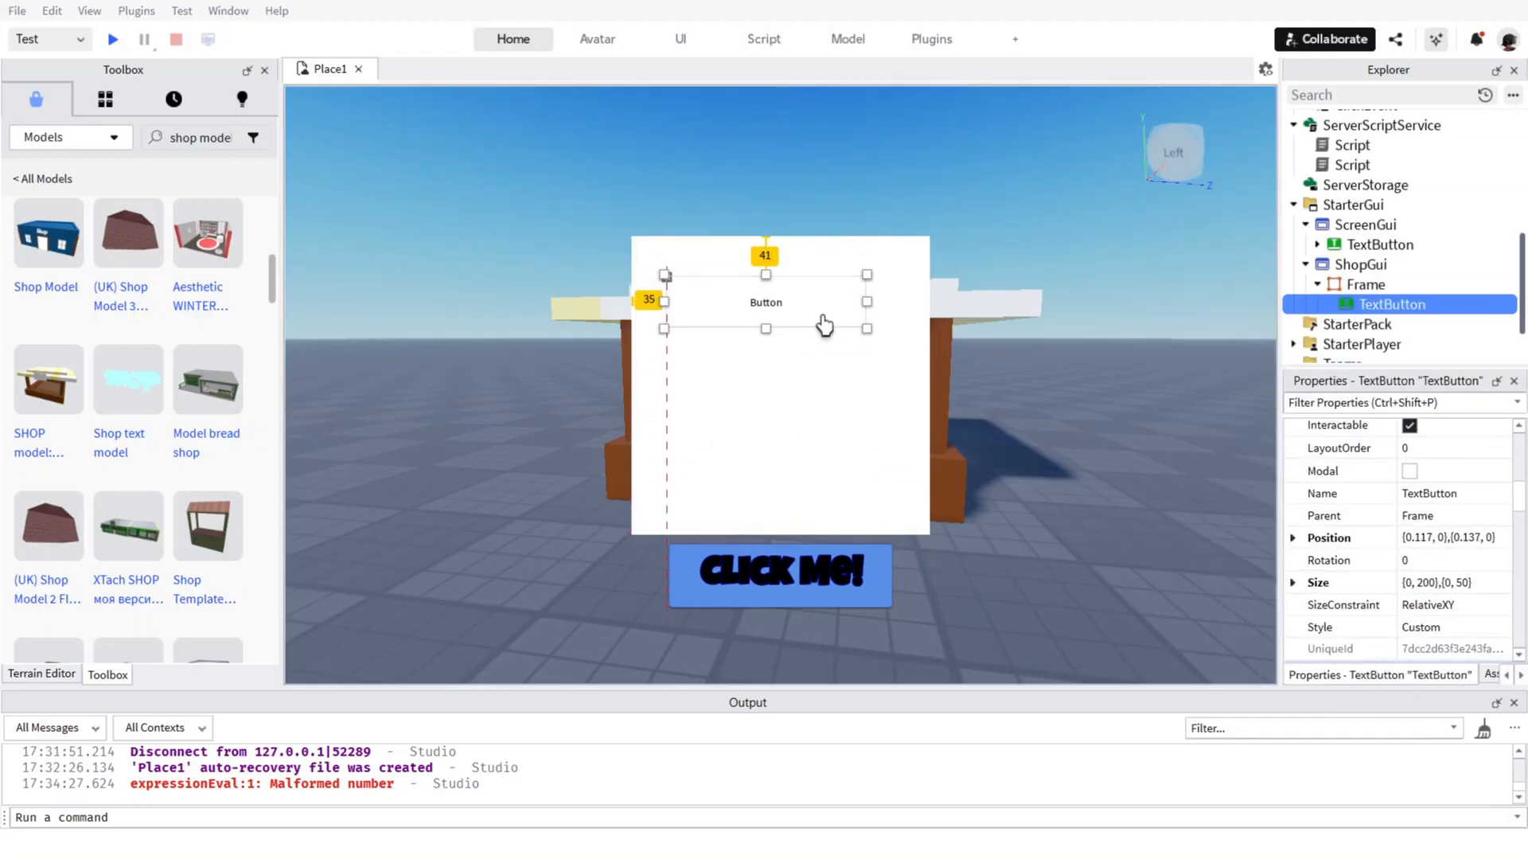
{"action": "right_click", "coordinate": [821, 310]}
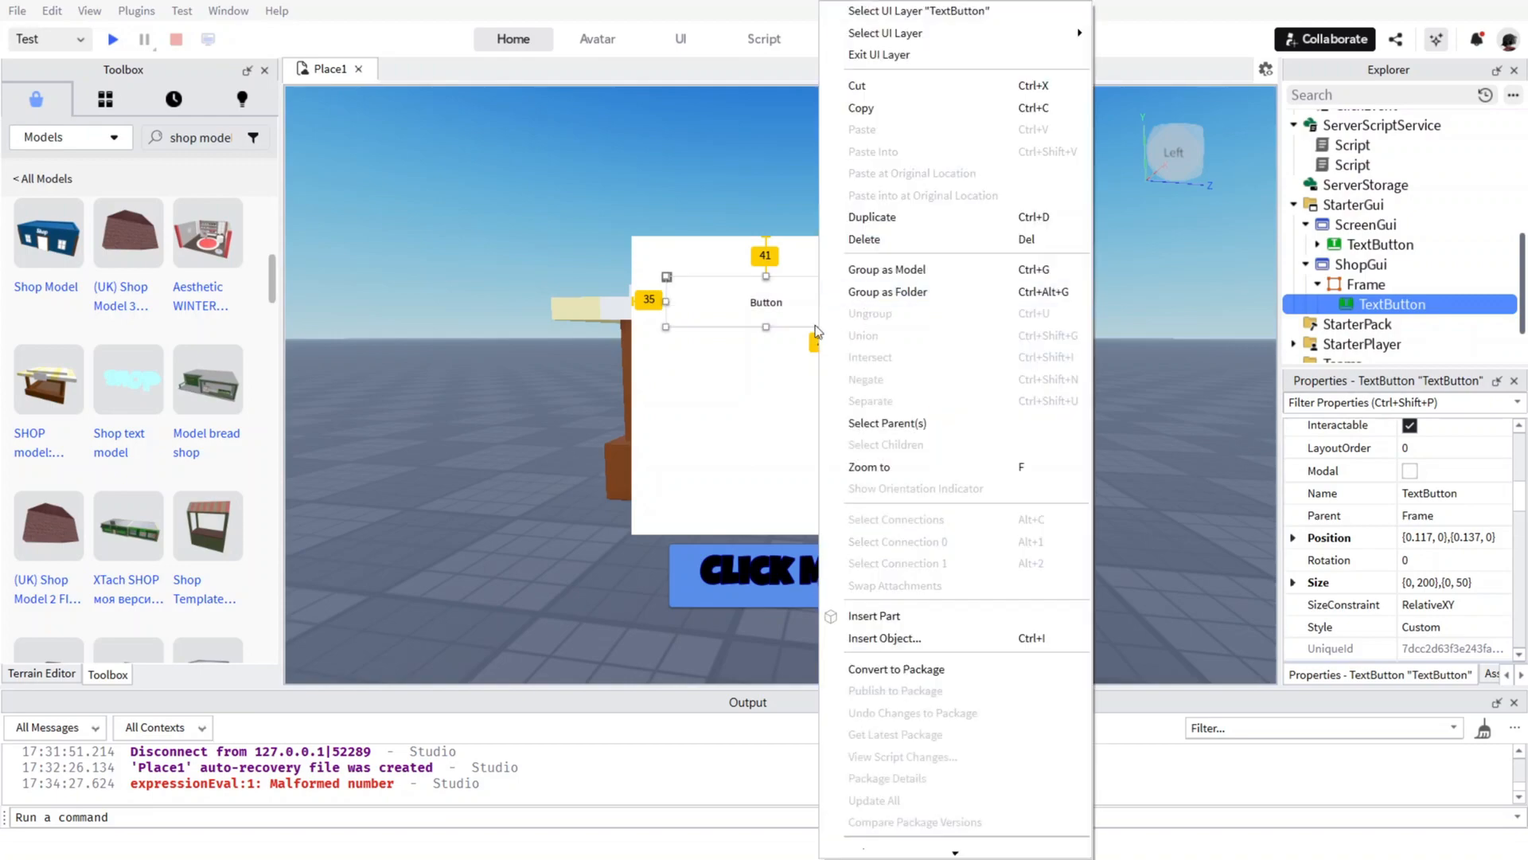
{"action": "left_click", "coordinate": [804, 322]}
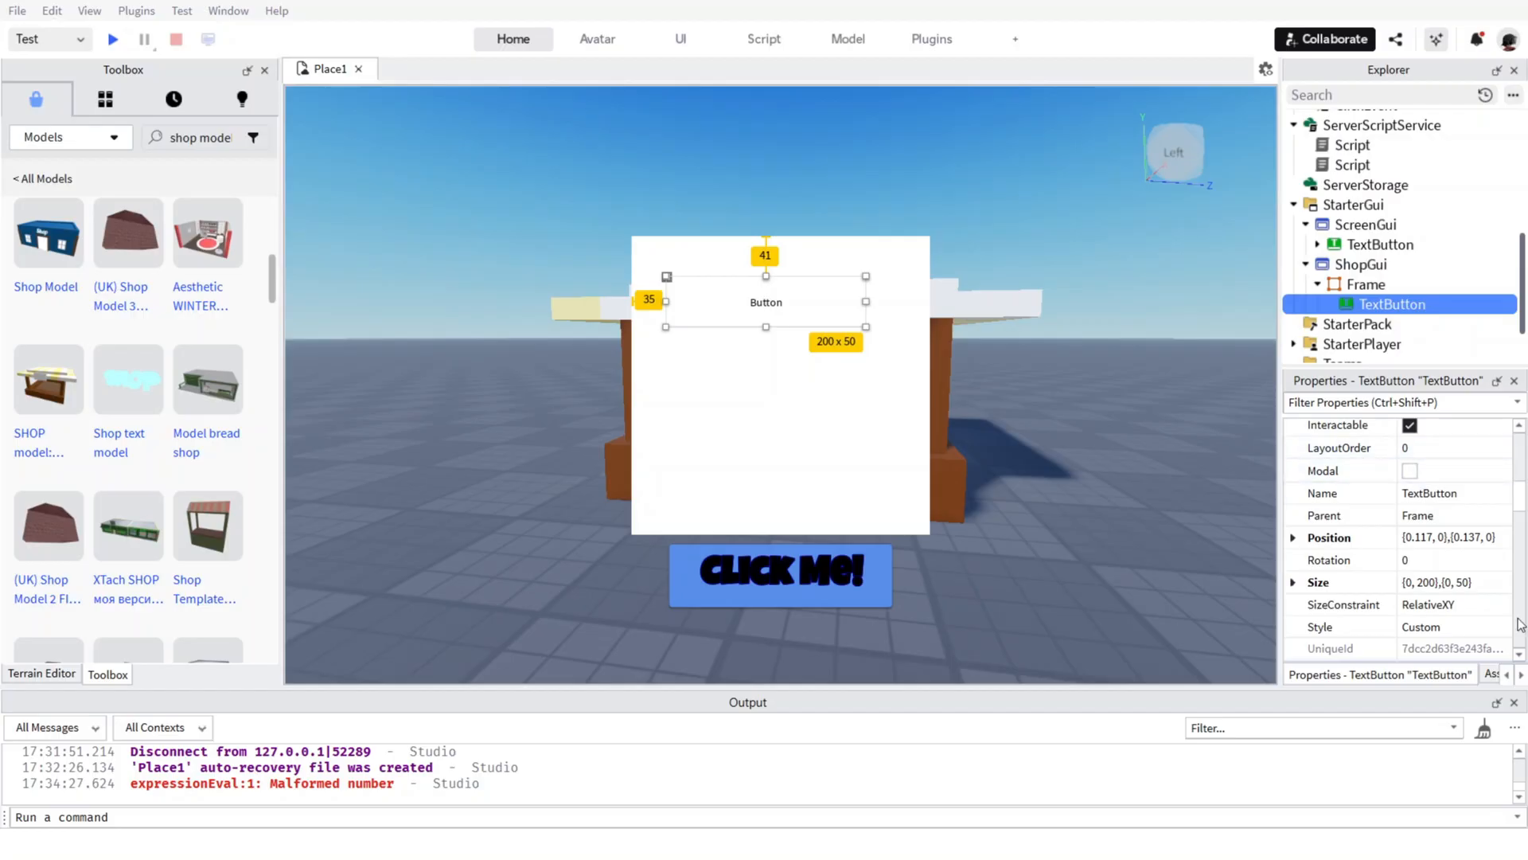
{"action": "left_click", "coordinate": [1417, 495]}
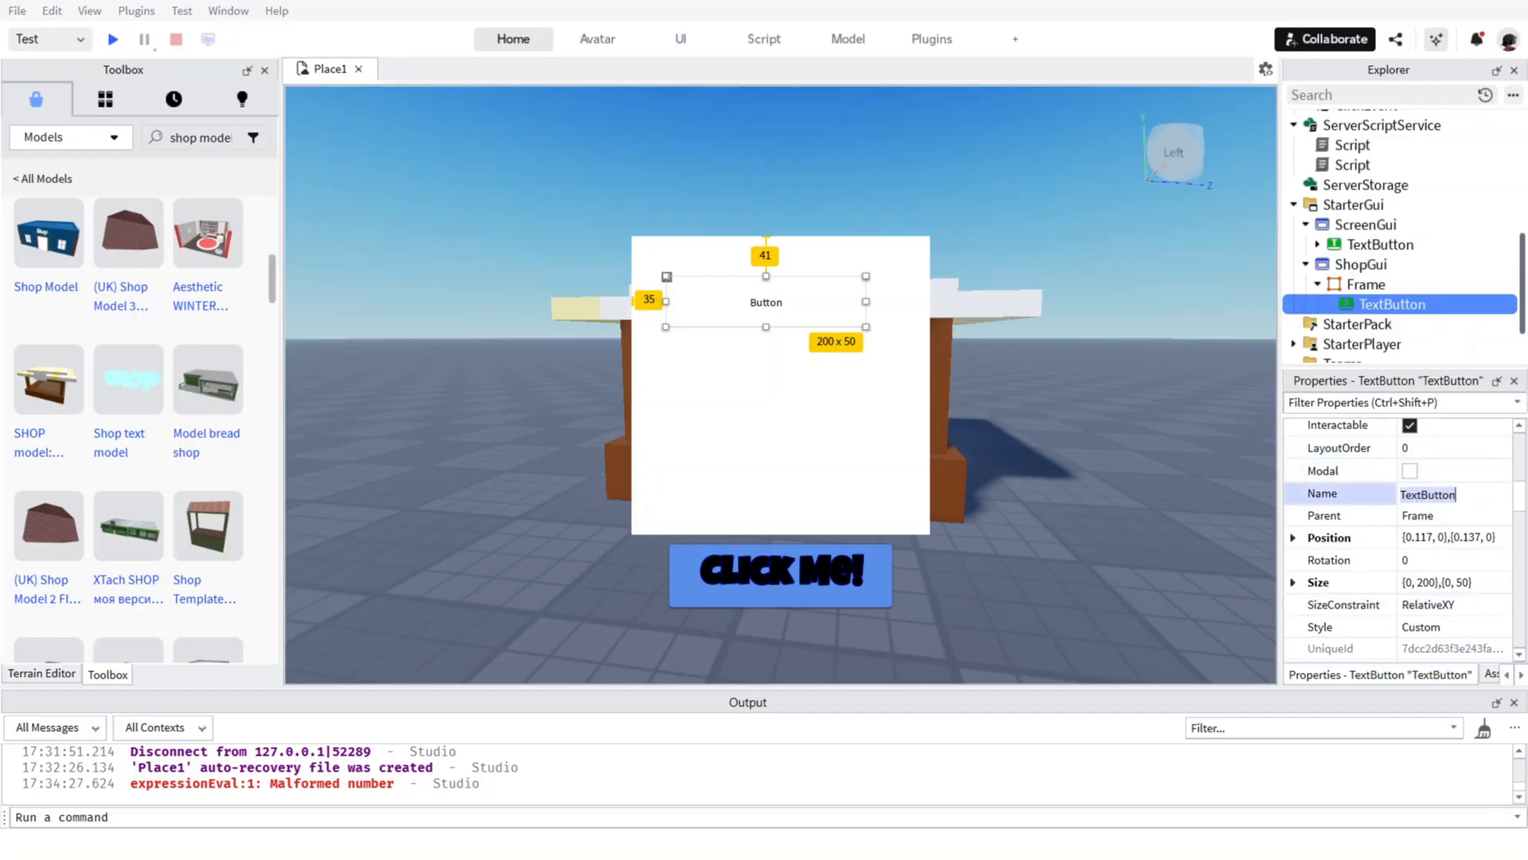
{"action": "scroll", "coordinate": [1364, 539], "scroll_direction": "down", "scroll_amount": 5}
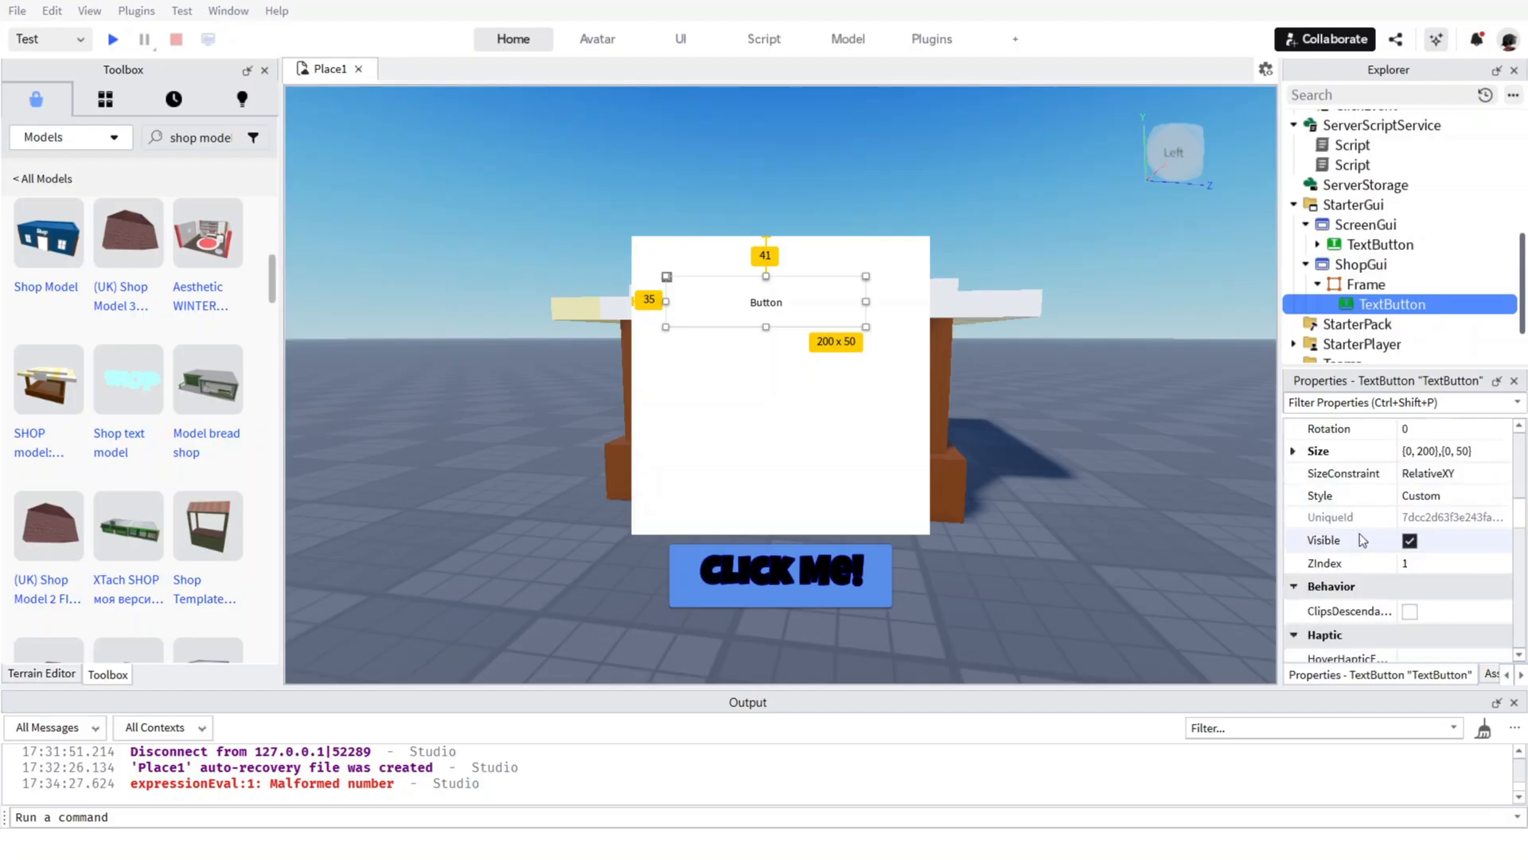
Filter the shop TextButton's properties by "text" and set its Text to "Buy Double Clicks (50 Clicks)".
{"action": "left_click", "coordinate": [1383, 404]}
{"action": "type", "text": "text"}
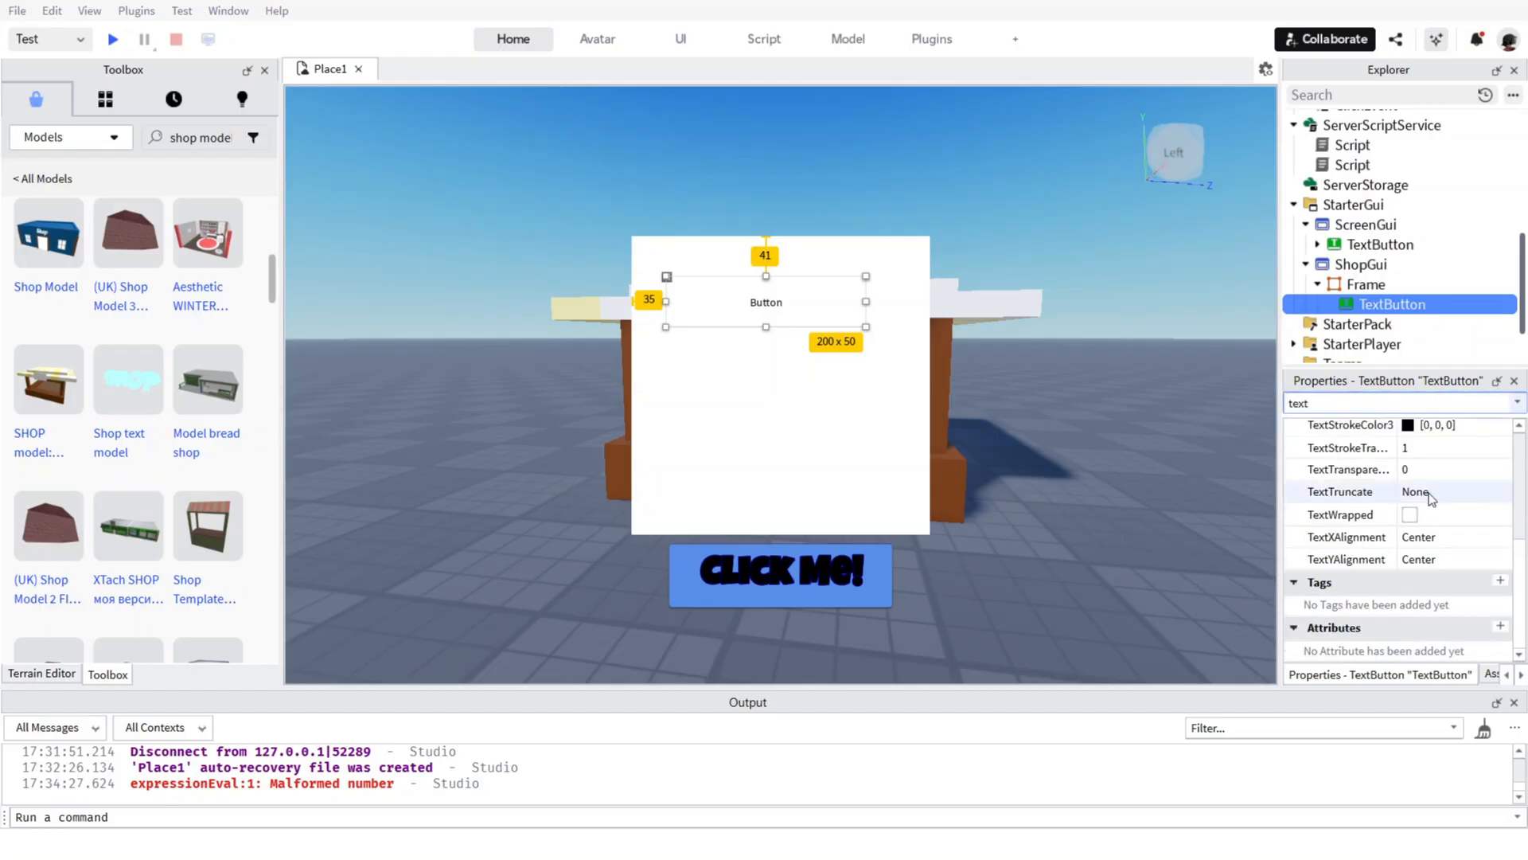
{"action": "scroll", "coordinate": [1432, 478], "scroll_direction": "up", "scroll_amount": 4}
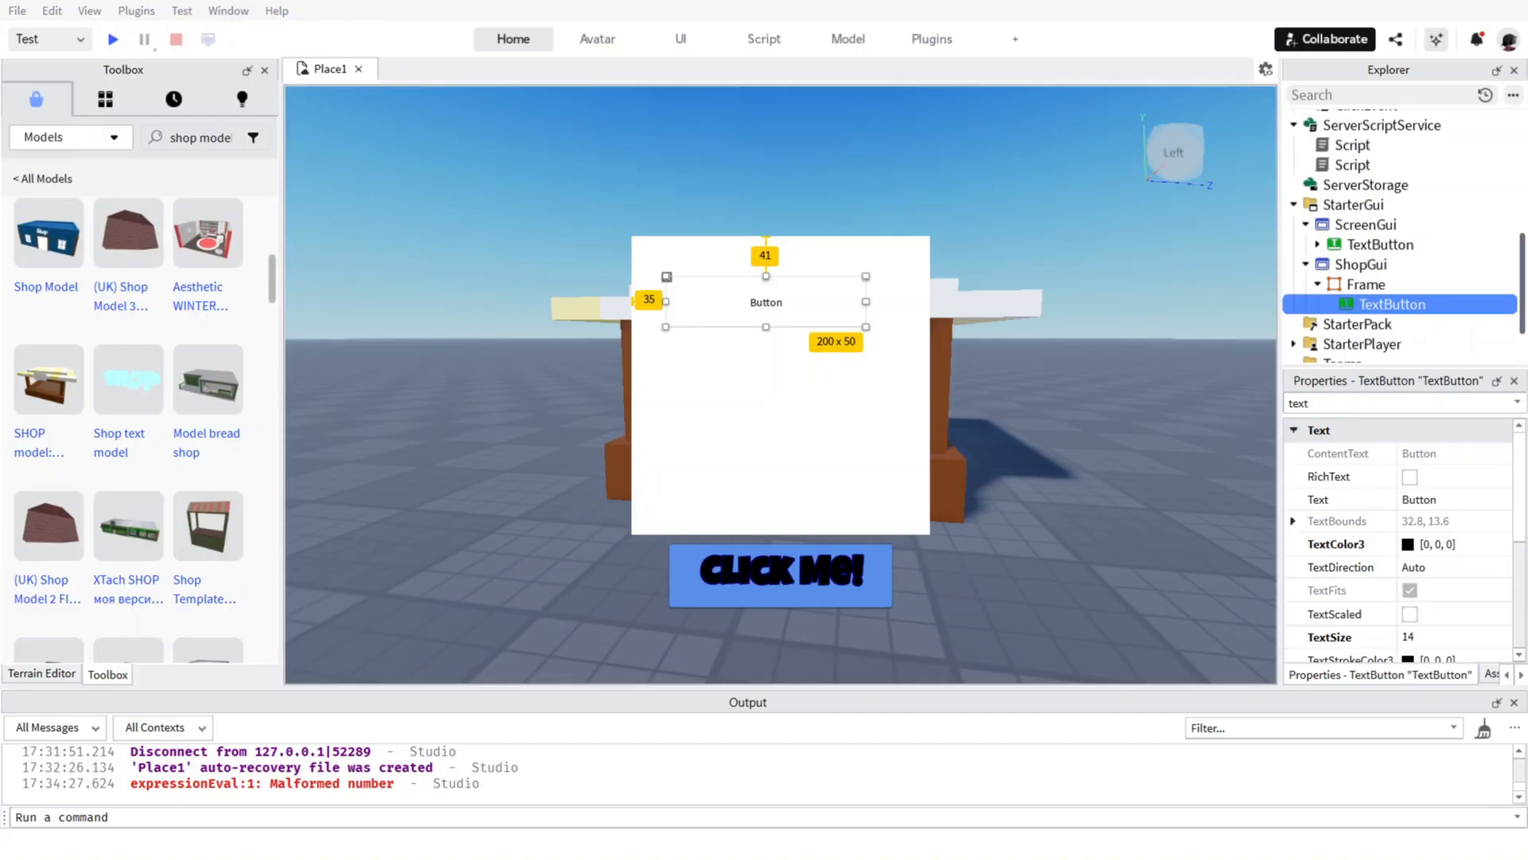
{"action": "left_click", "coordinate": [1440, 501]}
{"action": "type", "text": "Buy Double Clicks"}
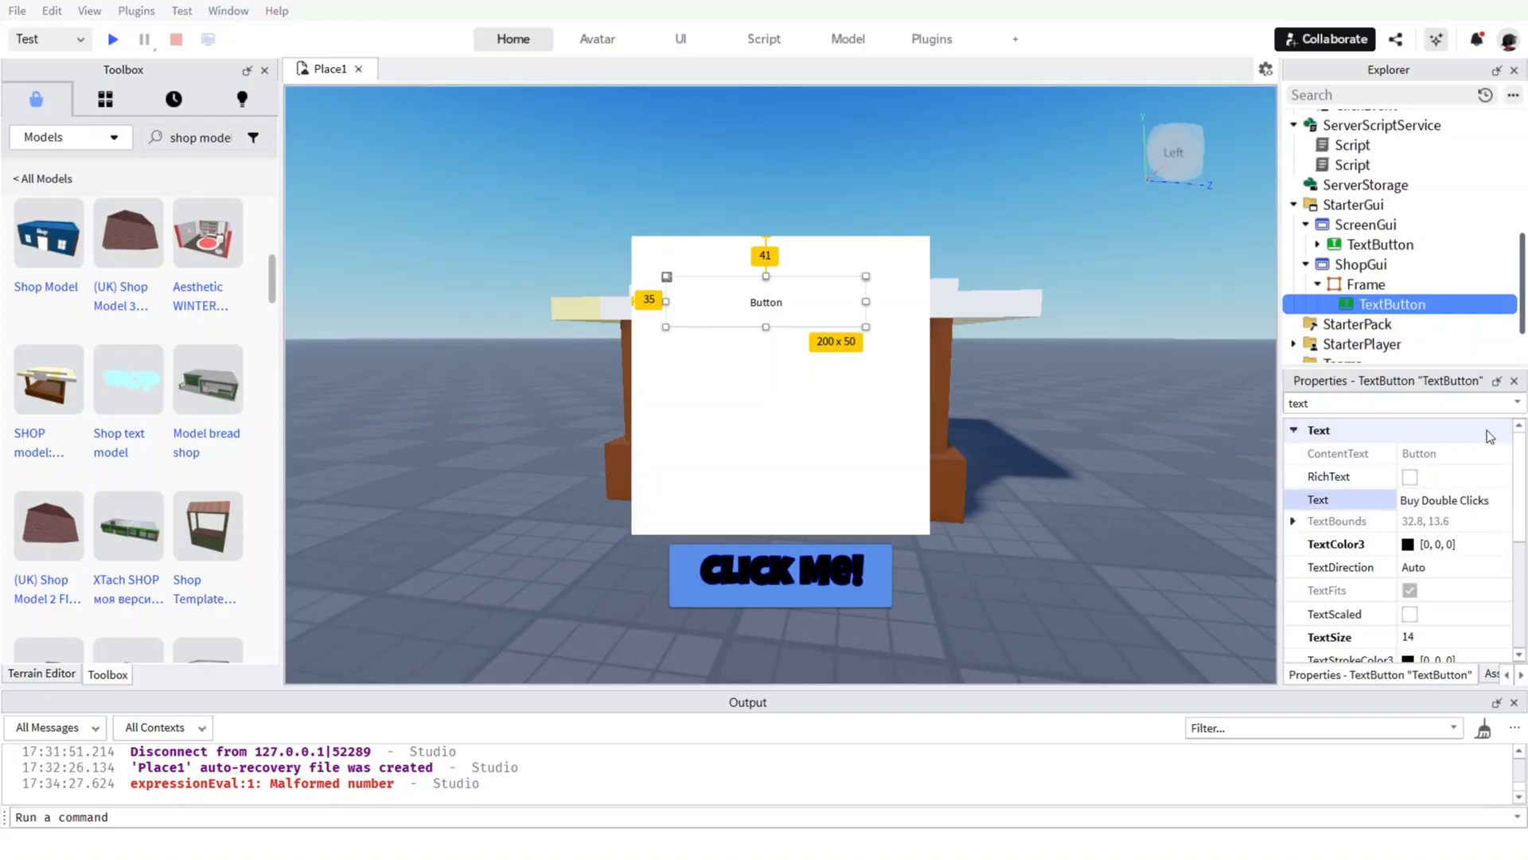
{"action": "type", "text": "(50)"}
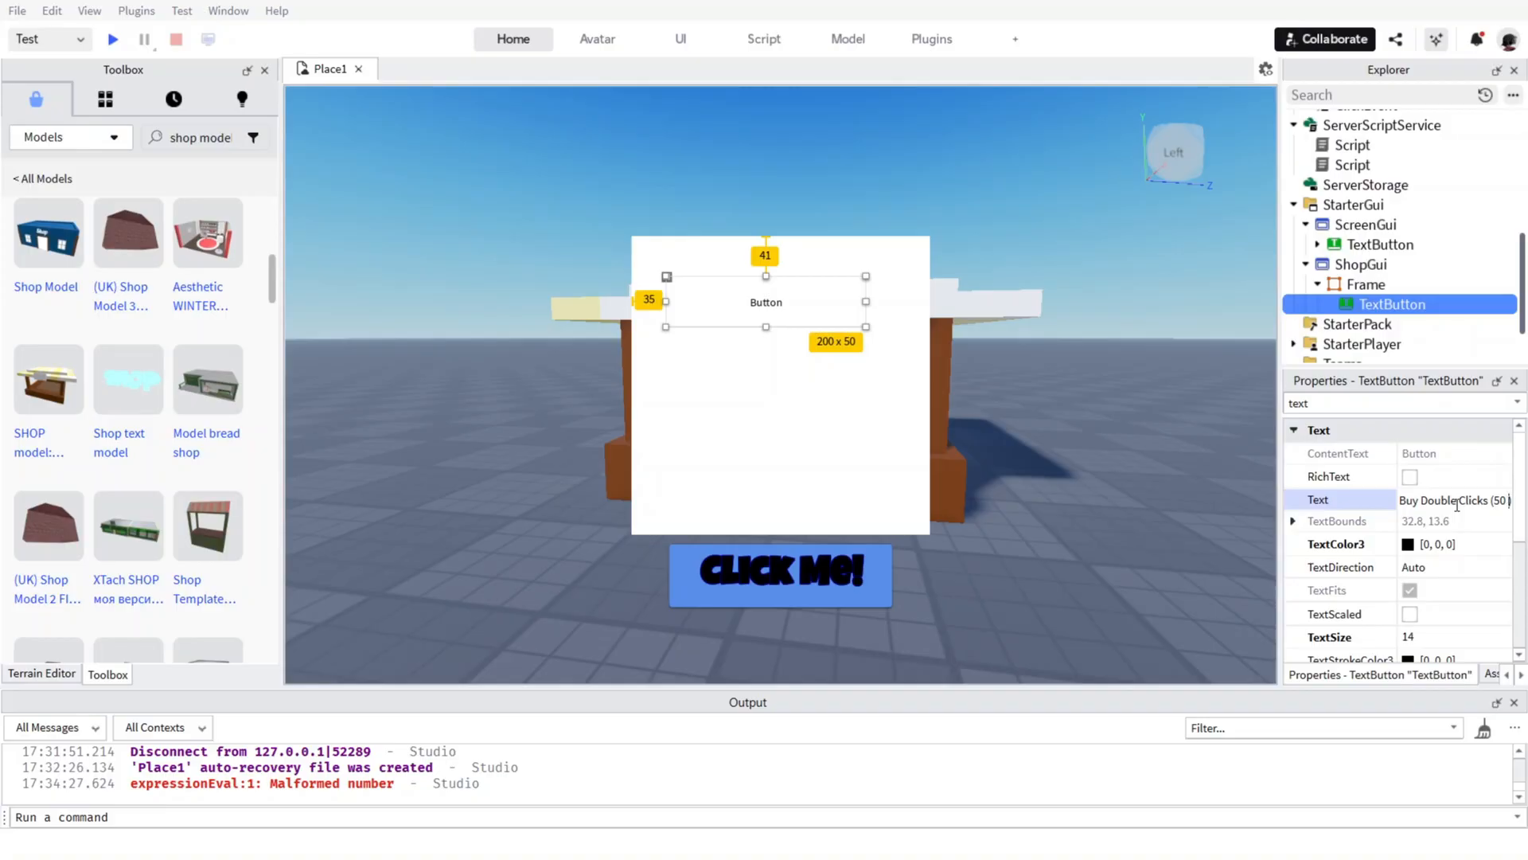
{"action": "type", "text": "Clicks"}
Centre the TextButton horizontally in the shop Frame, about 50 px from its left edge and 46 px below its top edge.
{"action": "right_click", "coordinate": [839, 423]}
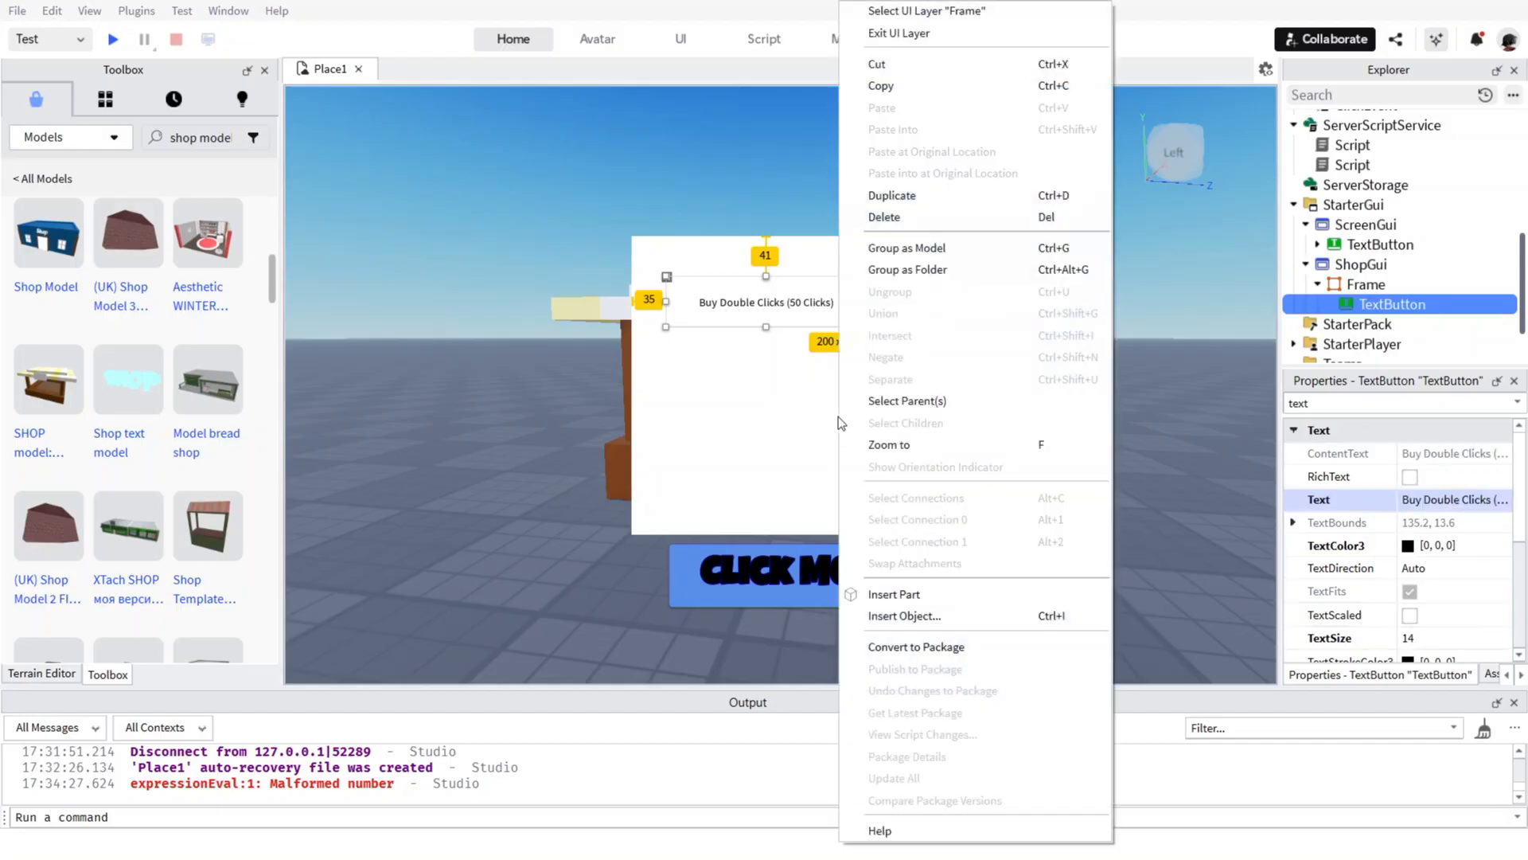
{"action": "left_click", "coordinate": [761, 311]}
{"action": "mouse_move", "coordinate": [761, 310]}
{"action": "left_mouse_down"}
{"action": "mouse_move", "coordinate": [863, 300]}
{"action": "mouse_move", "coordinate": [764, 307]}
{"action": "mouse_move", "coordinate": [783, 302]}
{"action": "mouse_move", "coordinate": [777, 318]}
{"action": "left_mouse_up"}
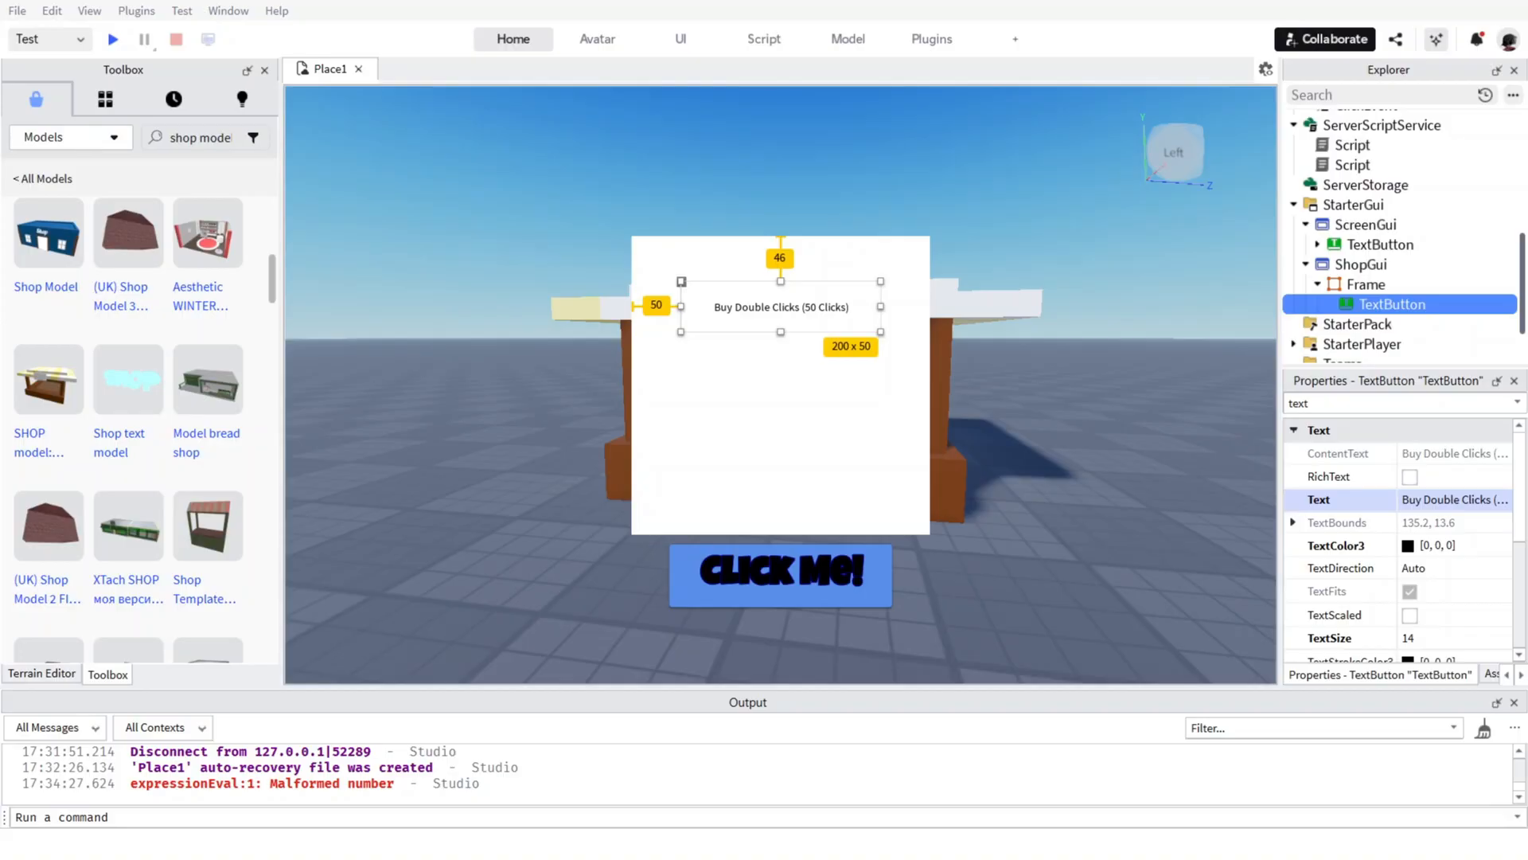
Select the shop Frame and clear the "text" property filter so that all of its properties are listed.
{"action": "left_click", "coordinate": [1366, 284]}
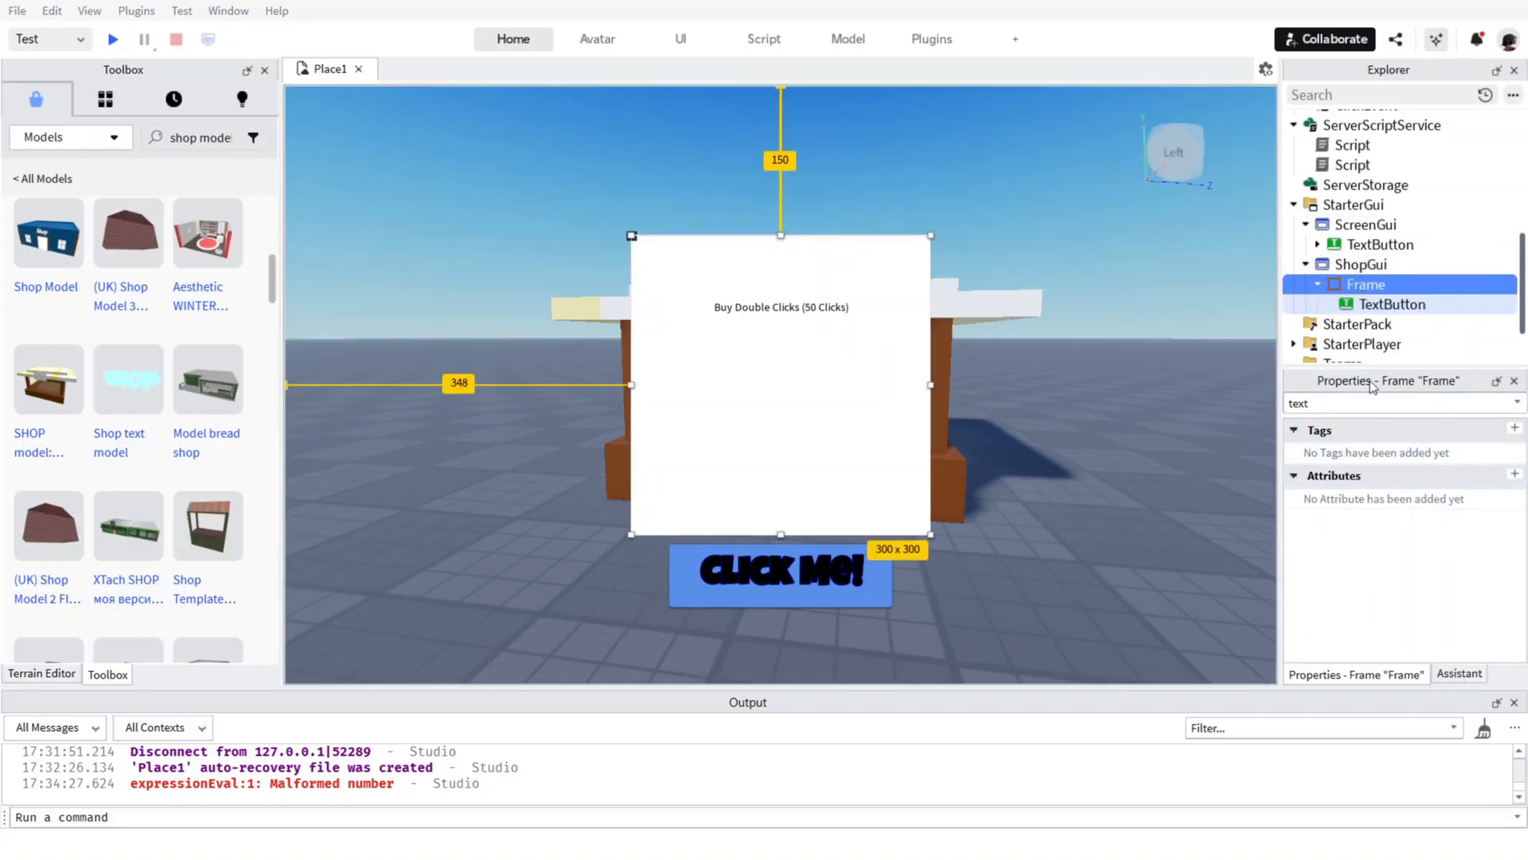
{"action": "left_click", "coordinate": [1357, 404]}
{"action": "key", "text": "BackSpace"}
{"action": "key", "text": "BackSpace"}
{"action": "key", "text": "BackSpace"}
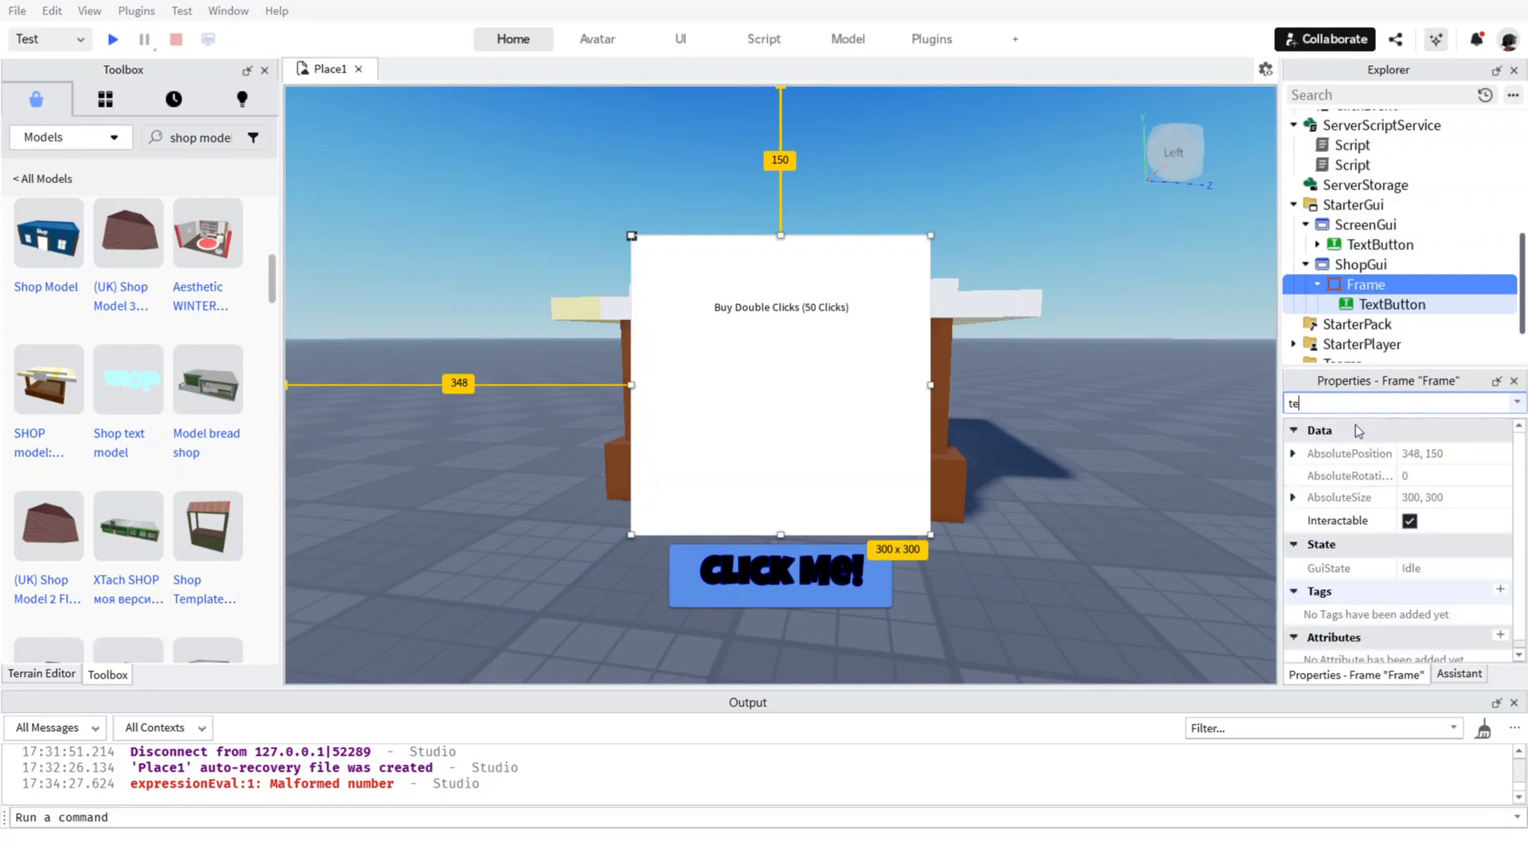
{"action": "scroll", "coordinate": [1445, 555], "scroll_direction": "down", "scroll_amount": 3}
{"action": "scroll", "coordinate": [1448, 557], "scroll_direction": "up", "scroll_amount": 5}
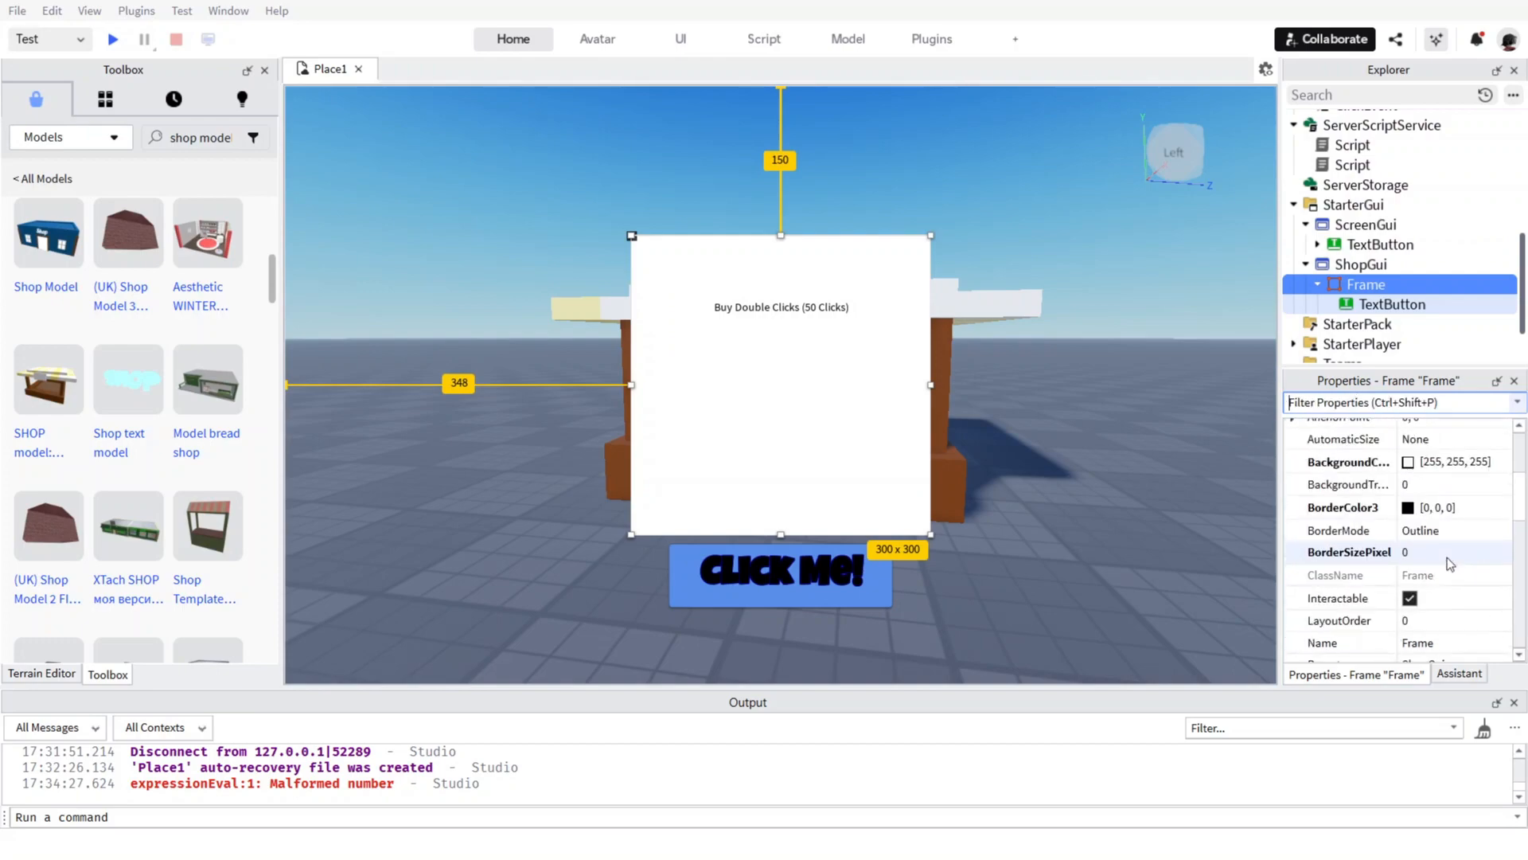
{"action": "scroll", "coordinate": [1424, 474], "scroll_direction": "up", "scroll_amount": 3}
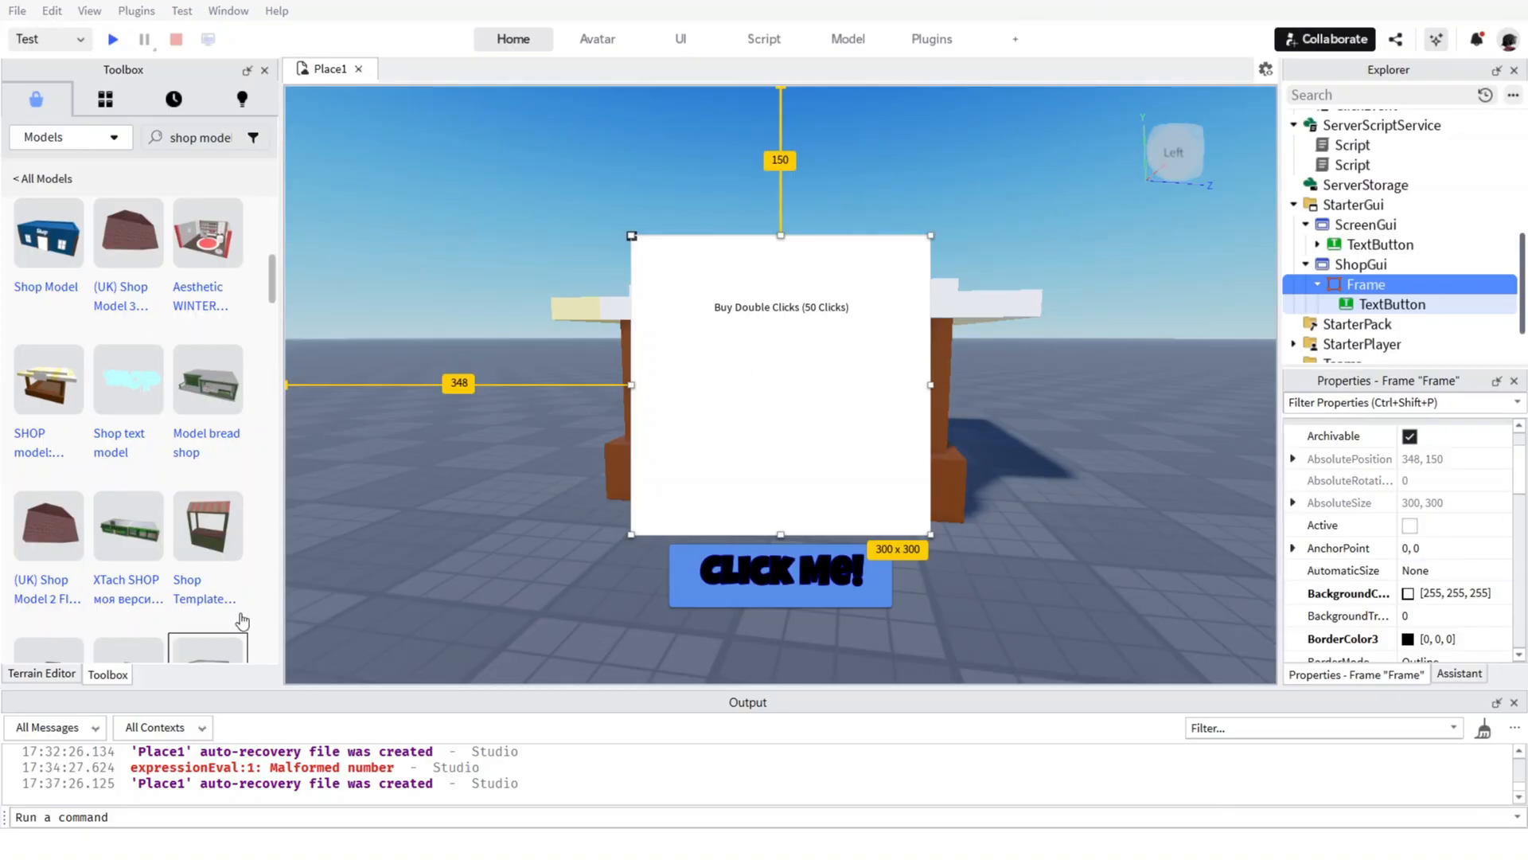
Set the shop TextButton's background colour to black [0, 0, 0].
{"action": "left_click", "coordinate": [1393, 304]}
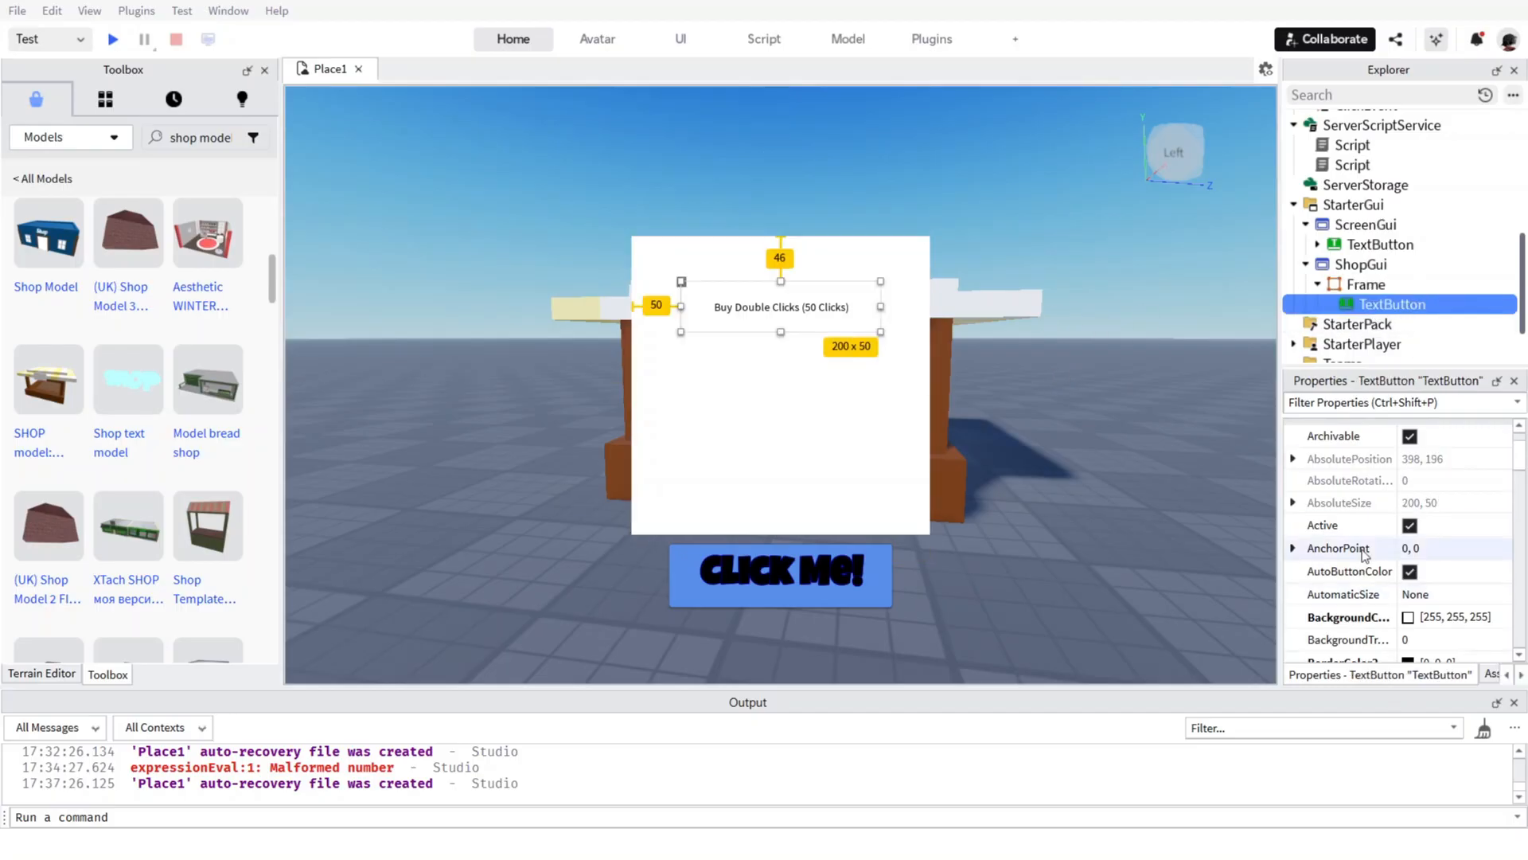
{"action": "scroll", "coordinate": [1392, 525], "scroll_direction": "down", "scroll_amount": 3}
{"action": "scroll", "coordinate": [1393, 514], "scroll_direction": "up", "scroll_amount": 1}
{"action": "left_click", "coordinate": [1414, 486]}
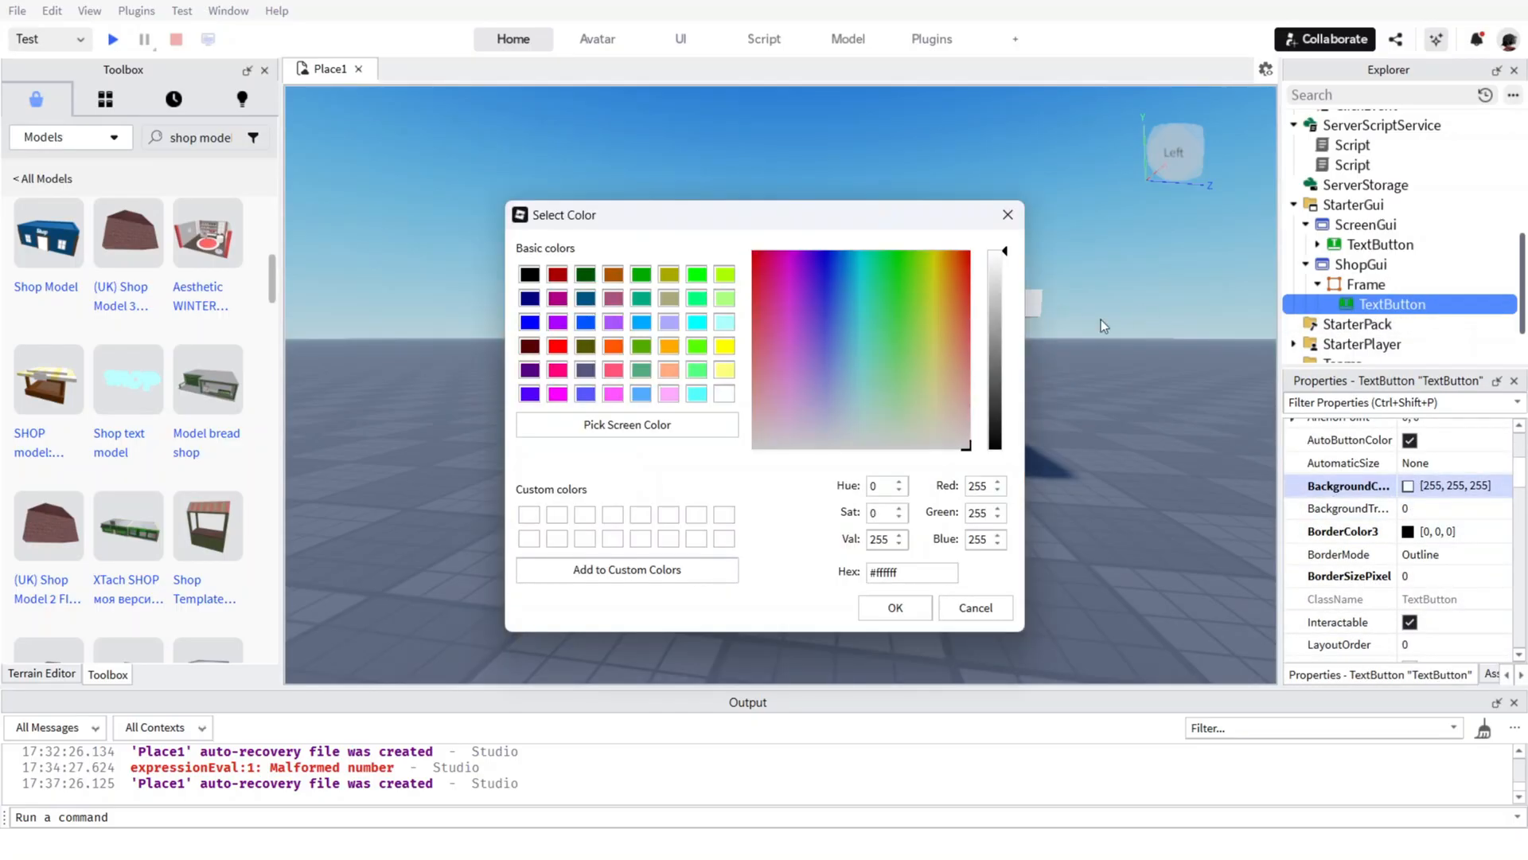
{"action": "left_click_drag", "start_coordinate": [1014, 331], "coordinate": [1009, 456]}
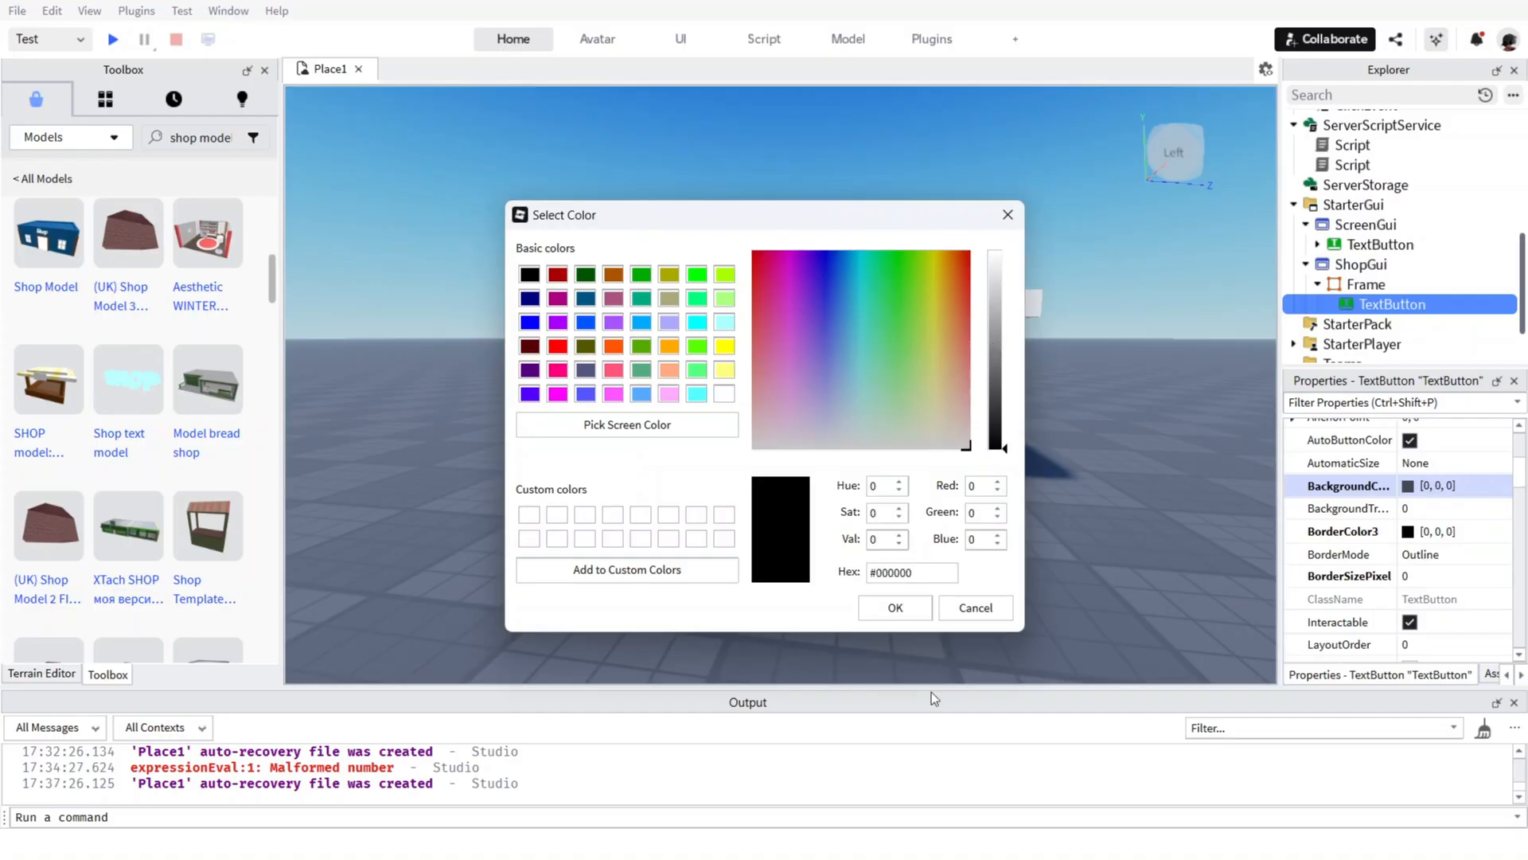
{"action": "left_click", "coordinate": [896, 608]}
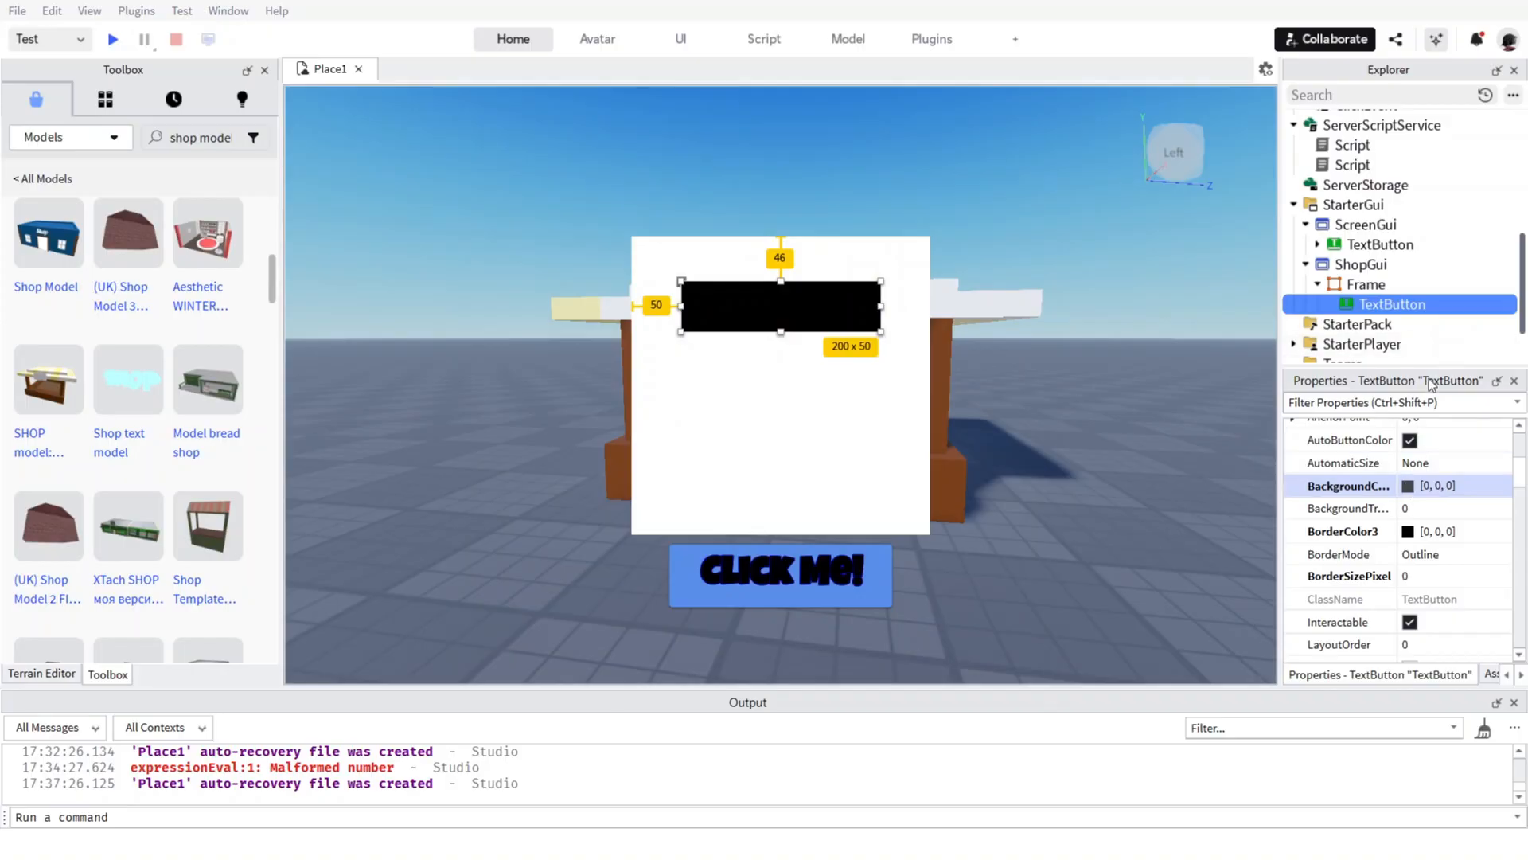
Change the shop TextButton's background colour to pure red [255, 0, 0].
{"action": "left_click", "coordinate": [1408, 485]}
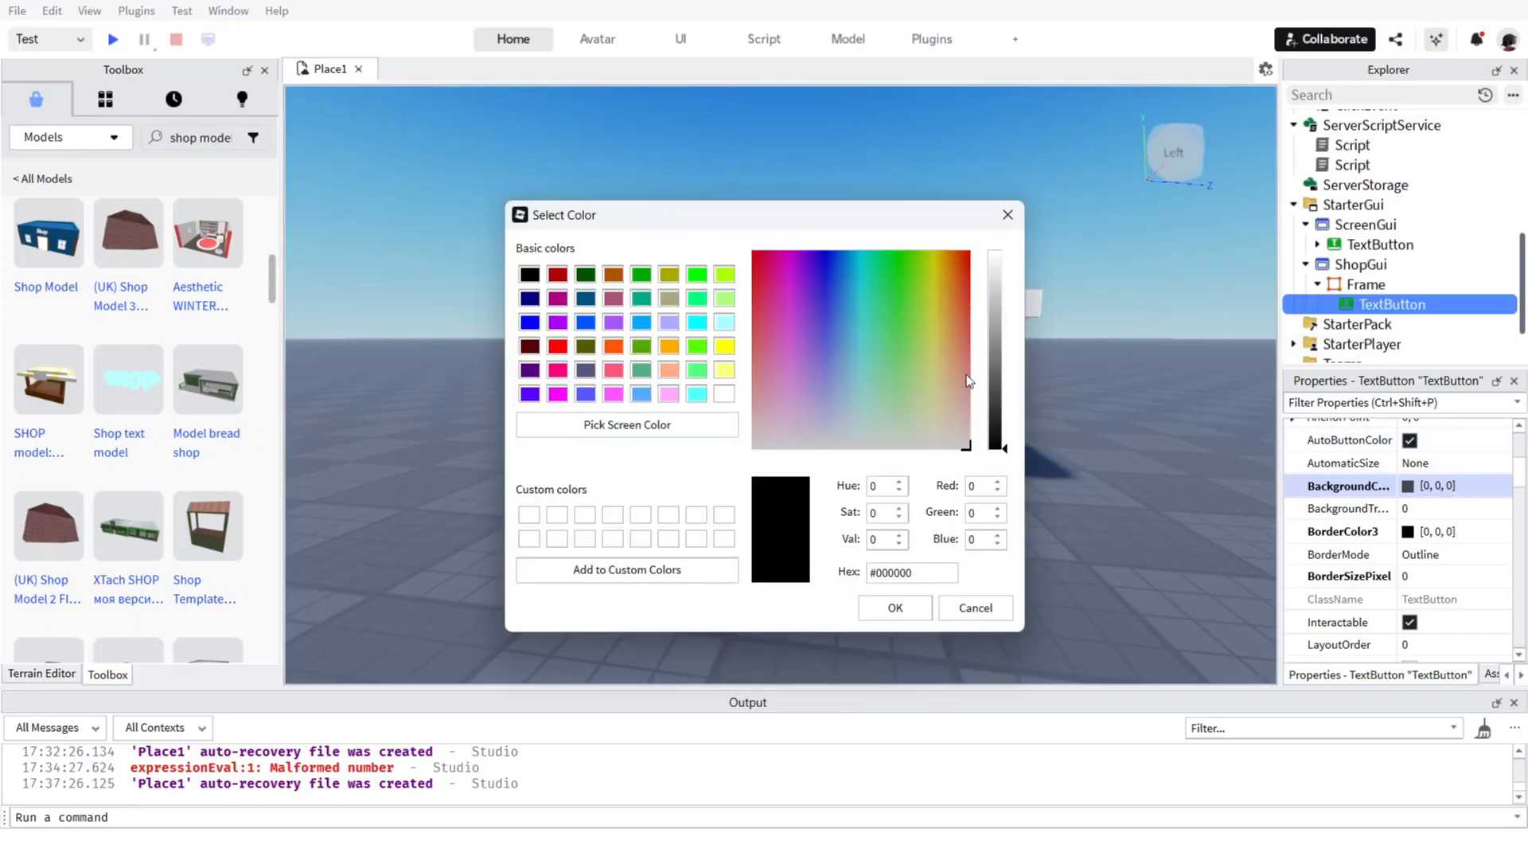
{"action": "left_click_drag", "start_coordinate": [958, 358], "coordinate": [990, 232]}
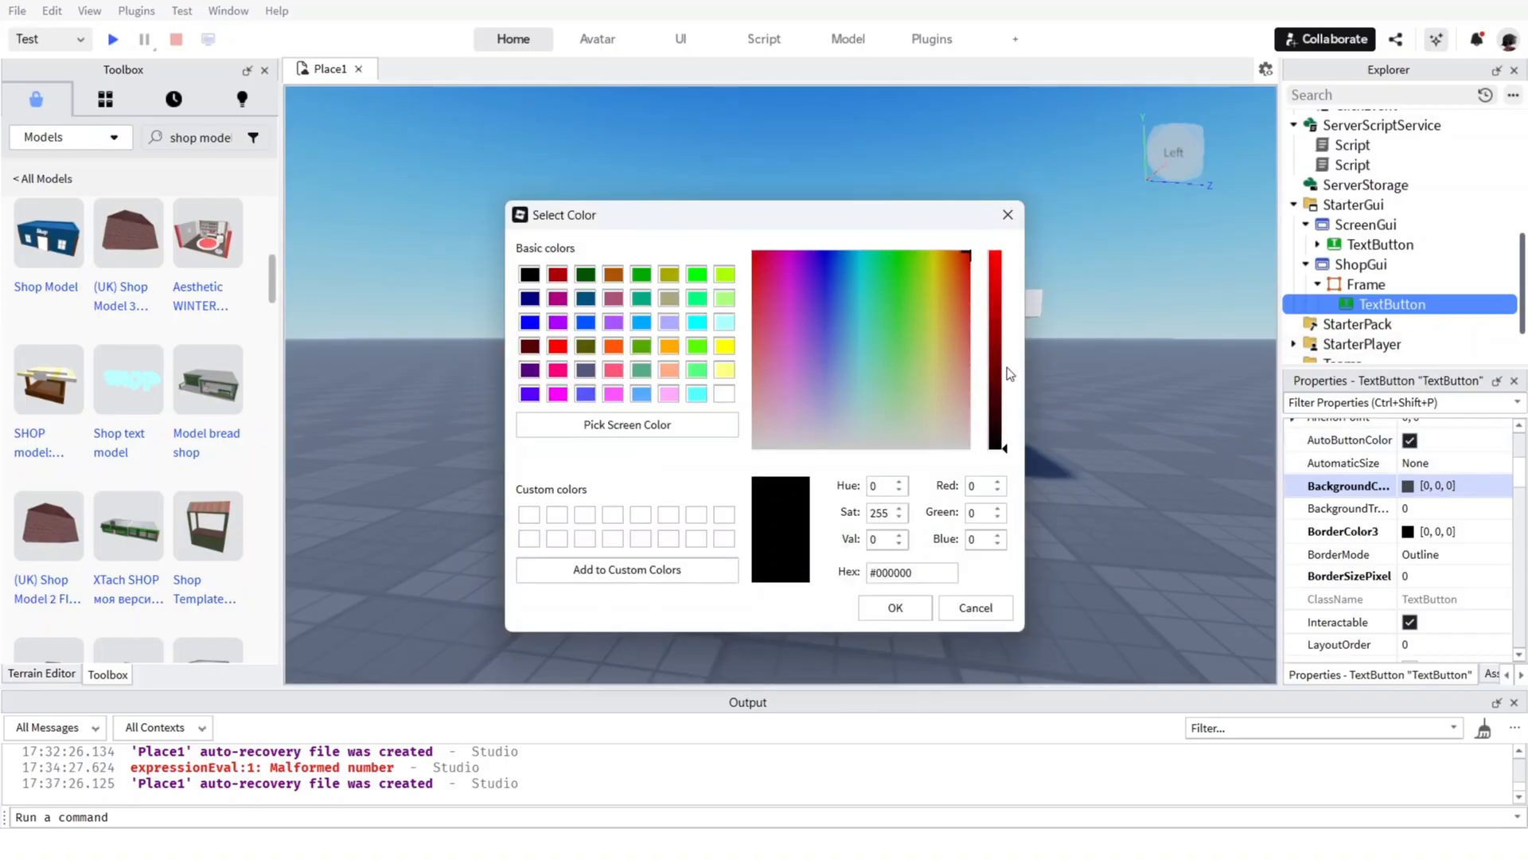
{"action": "left_click_drag", "start_coordinate": [1006, 372], "coordinate": [1004, 219]}
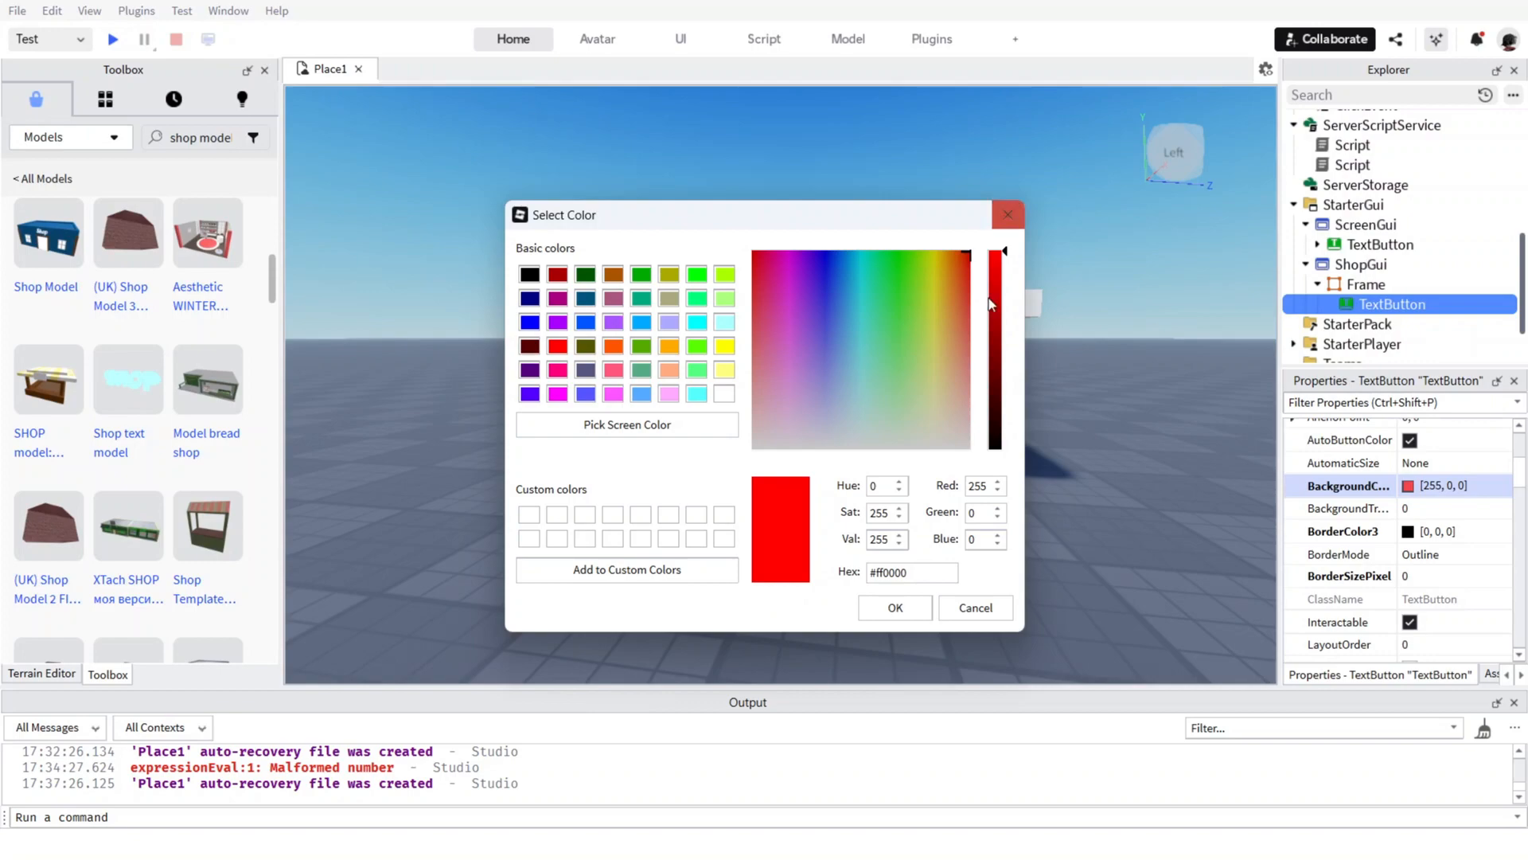
{"action": "left_click", "coordinate": [896, 606]}
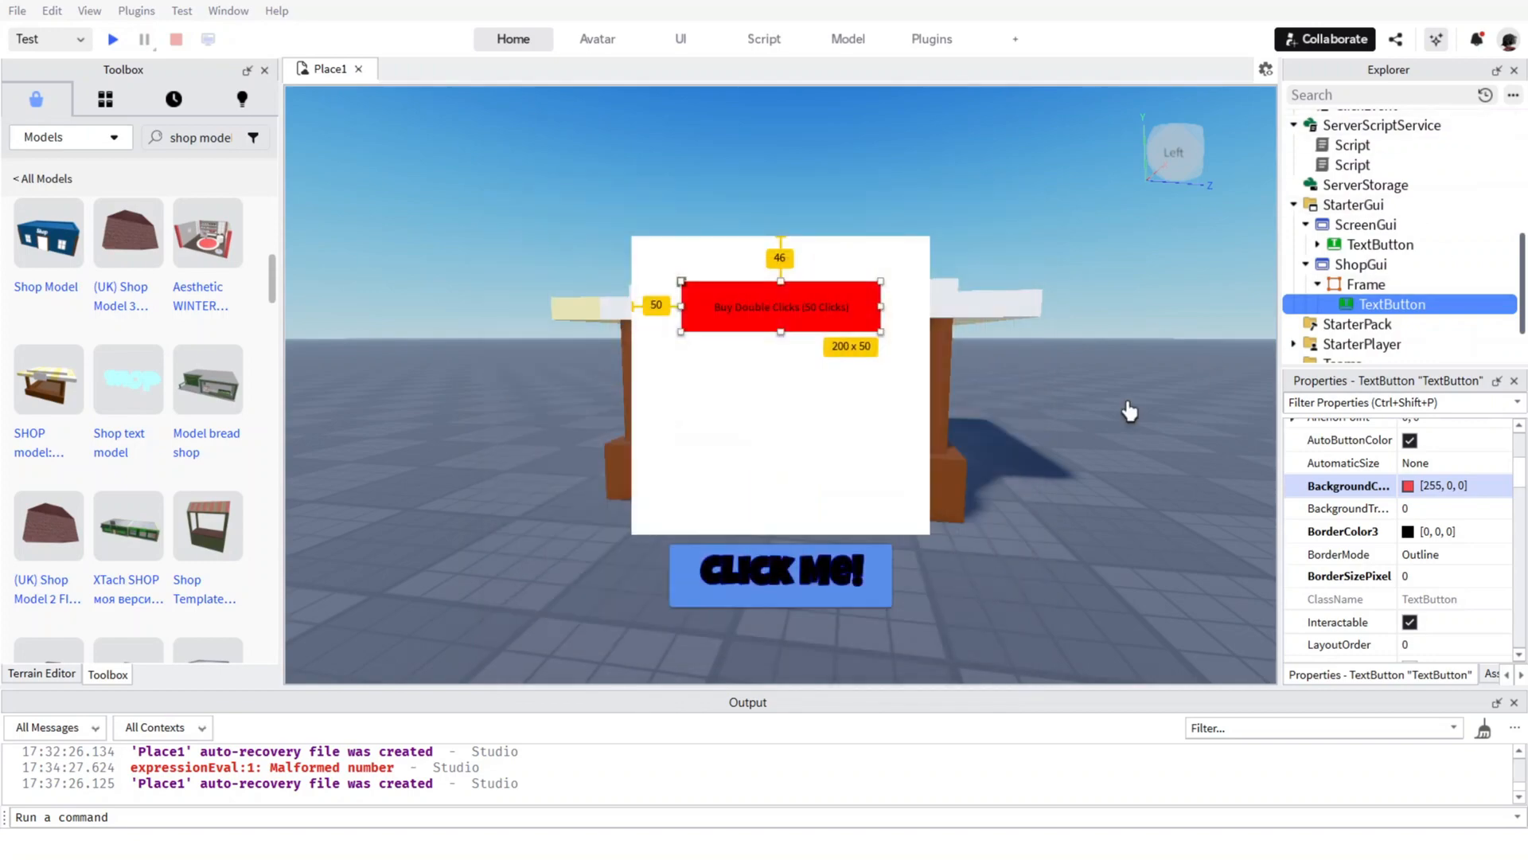
Set the shop Frame's background colour to black [0, 0, 0].
{"action": "left_click", "coordinate": [1366, 284]}
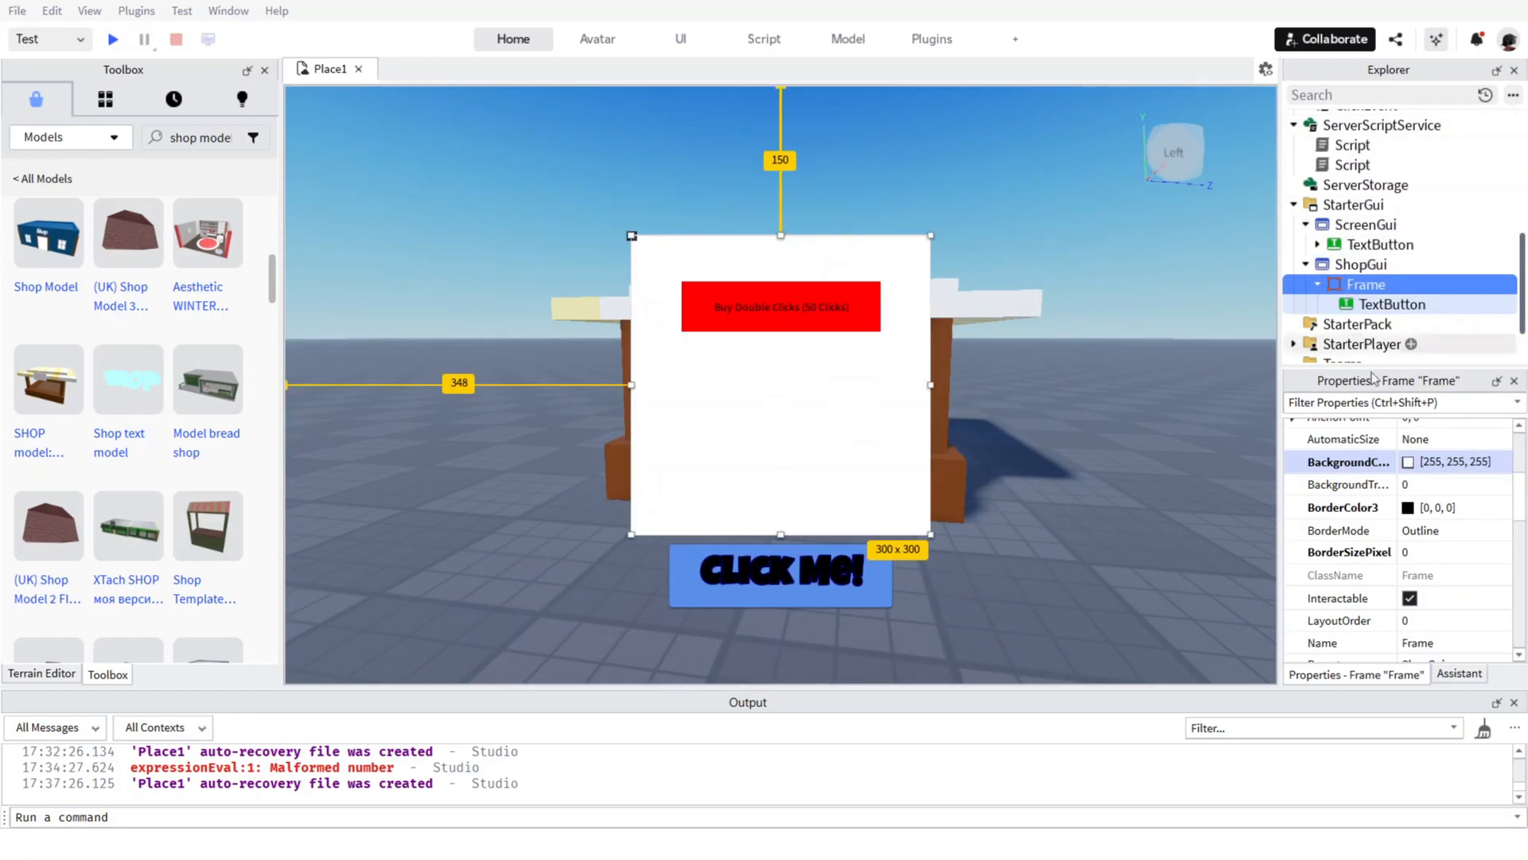
{"action": "left_click", "coordinate": [1408, 462]}
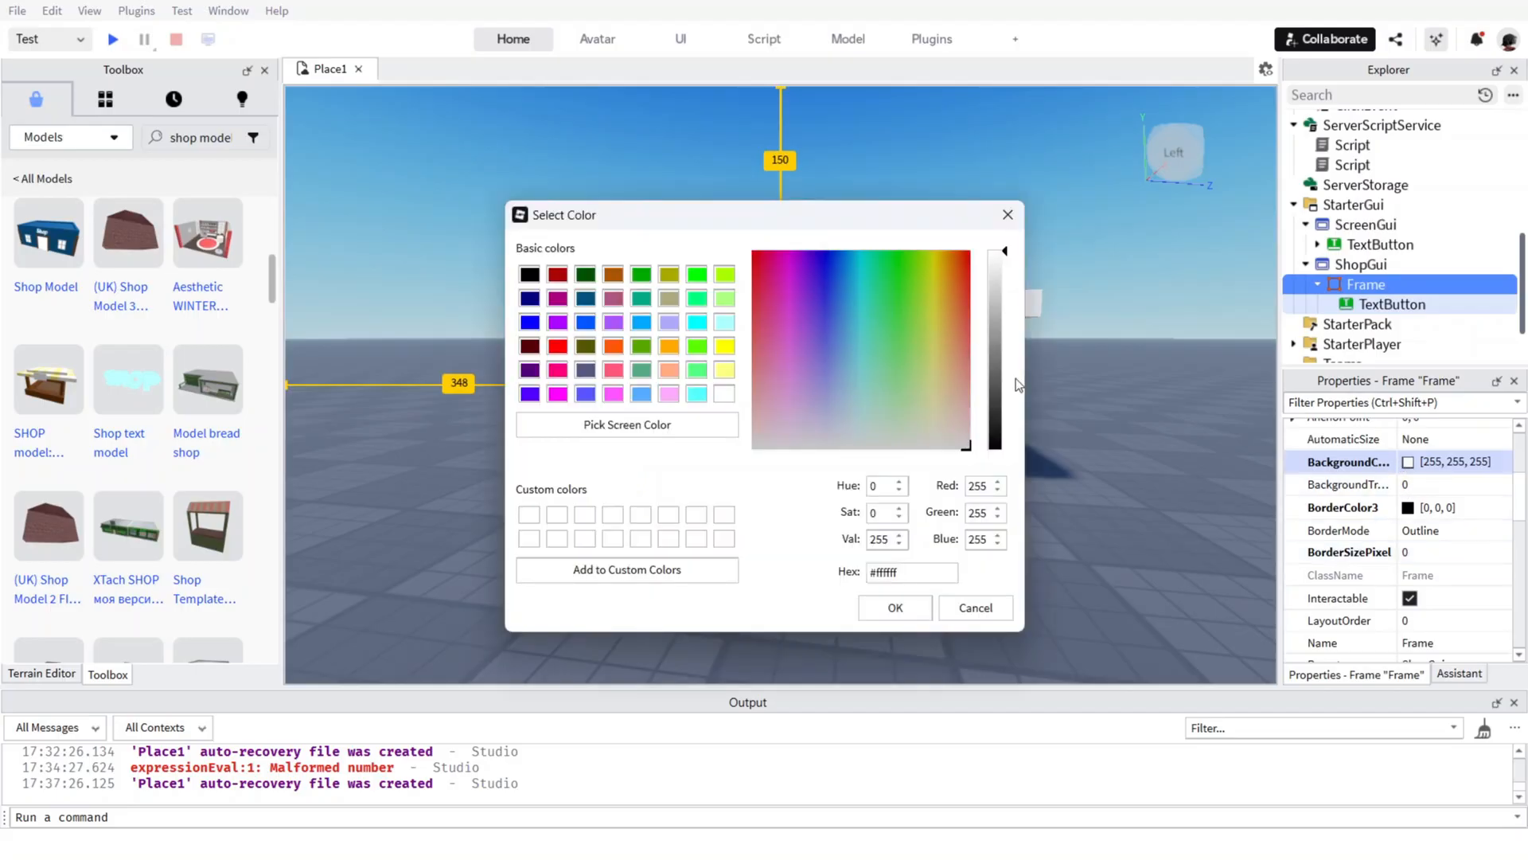
{"action": "left_click_drag", "start_coordinate": [1016, 379], "coordinate": [1009, 467]}
{"action": "left_click", "coordinate": [919, 613]}
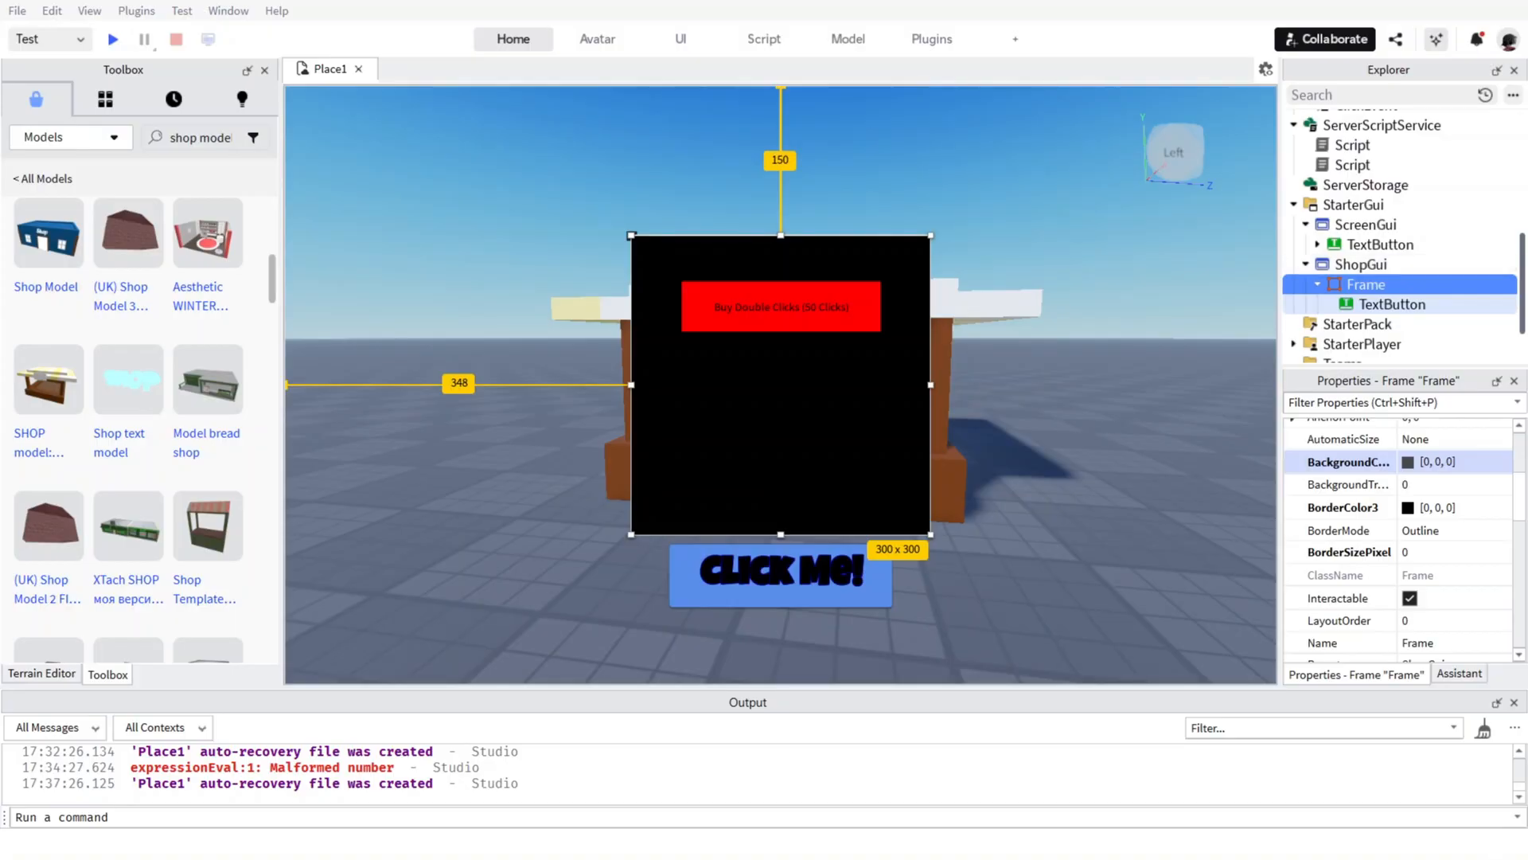
Change the shop Frame's background colour to the basic purple [85, 0, 255].
{"action": "left_click", "coordinate": [1408, 464]}
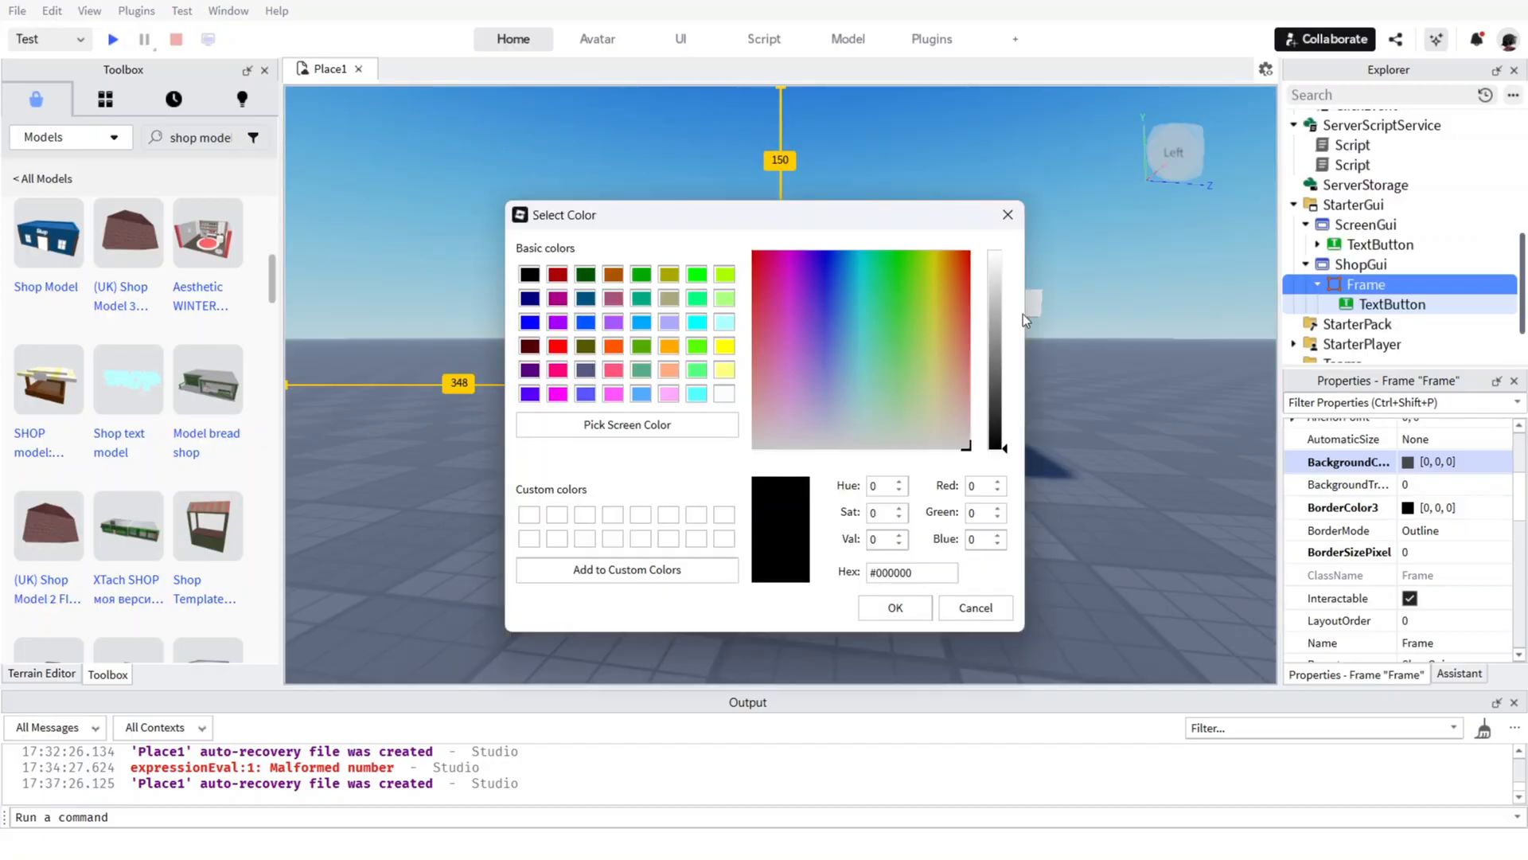
{"action": "left_click_drag", "start_coordinate": [883, 312], "coordinate": [841, 254]}
{"action": "left_click", "coordinate": [530, 392]}
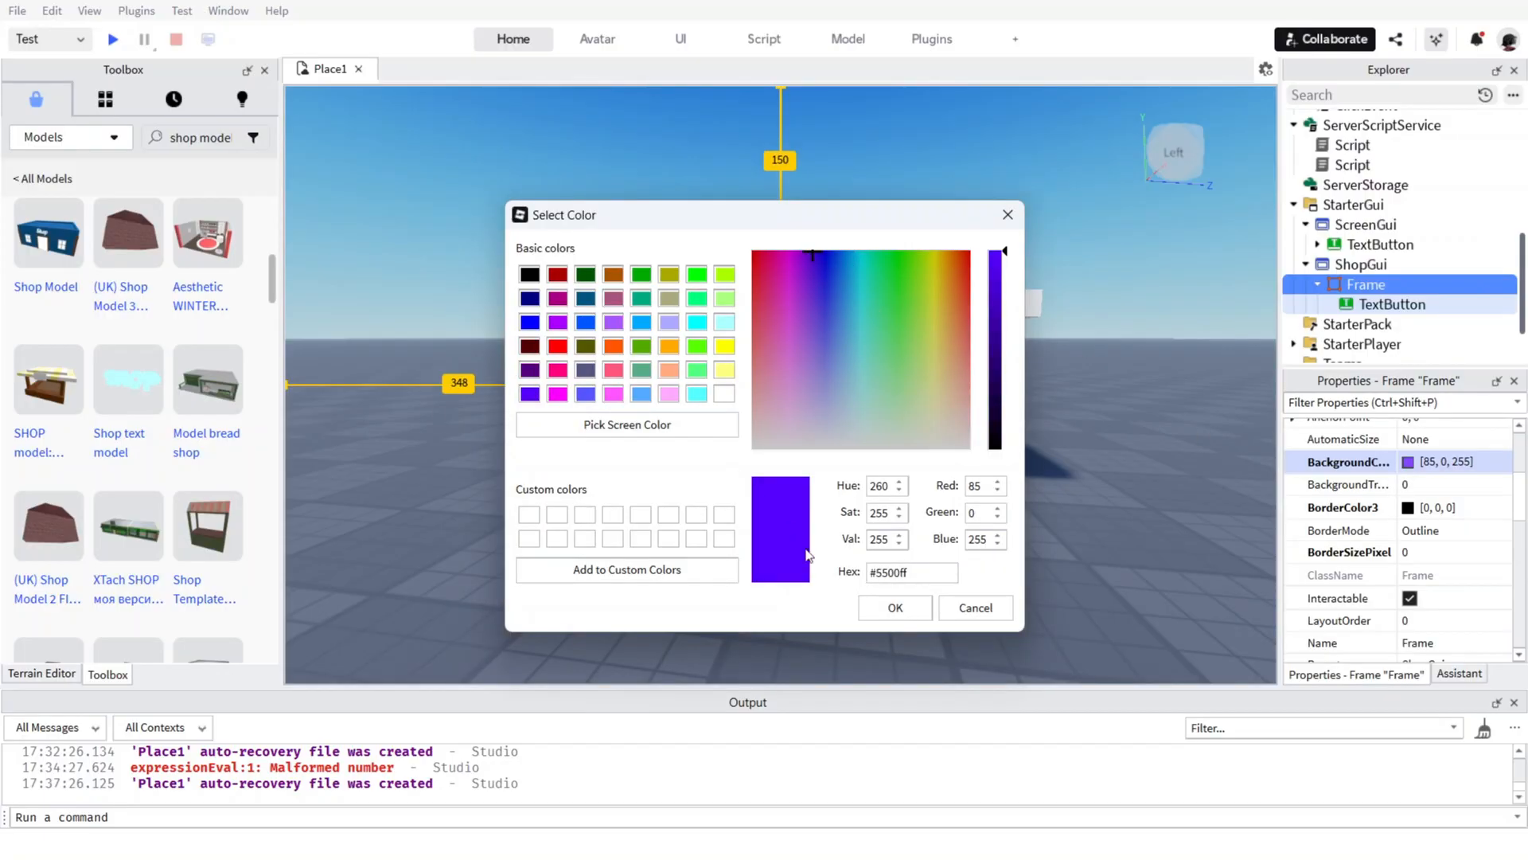
{"action": "left_click", "coordinate": [890, 607]}
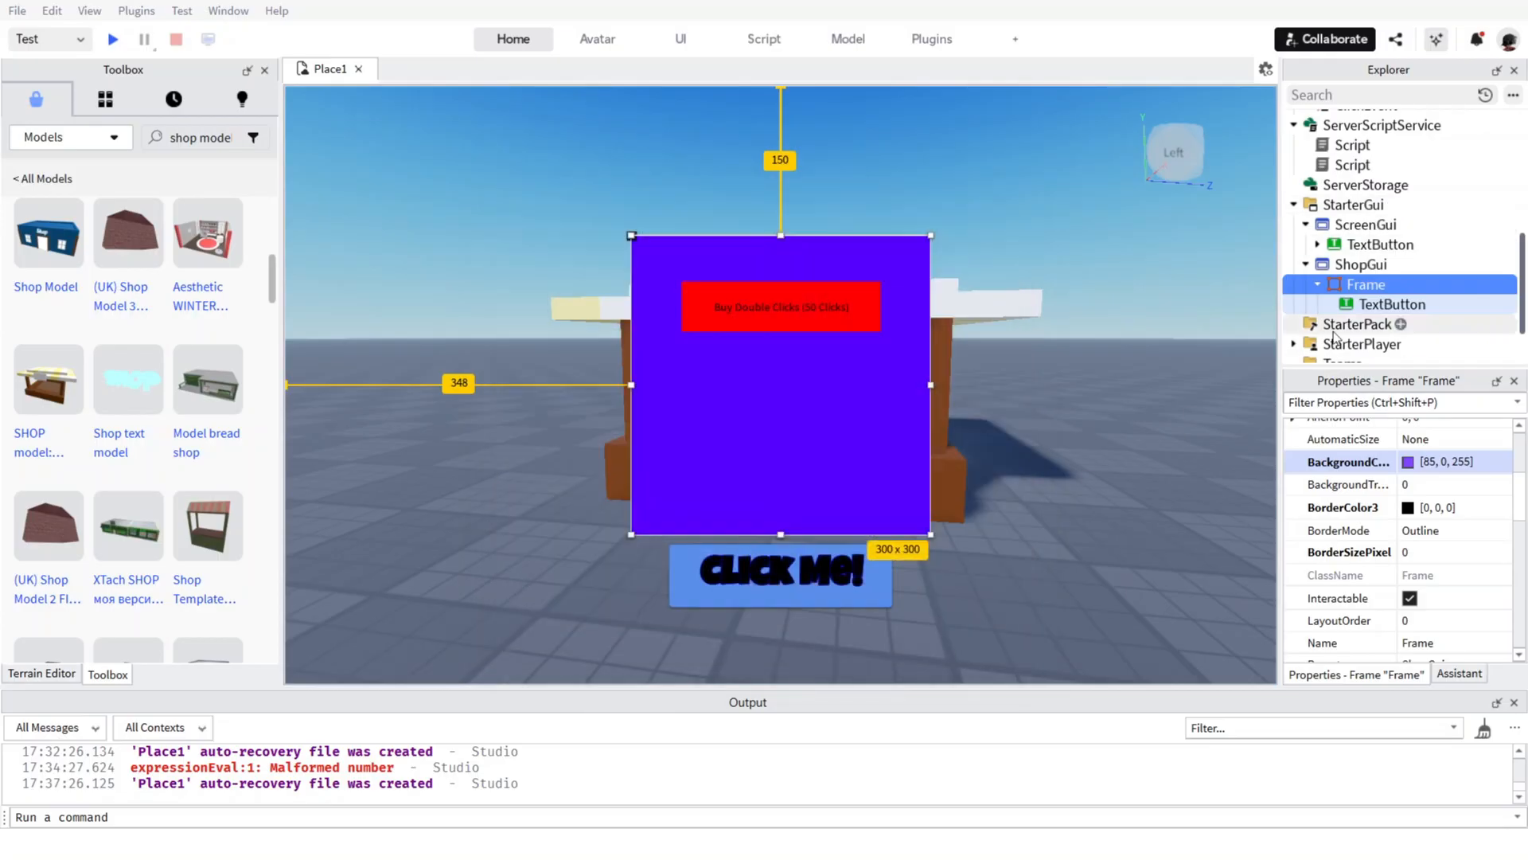
Switch the shop Frame's background colour back to the basic black.
{"action": "left_click", "coordinate": [1375, 306]}
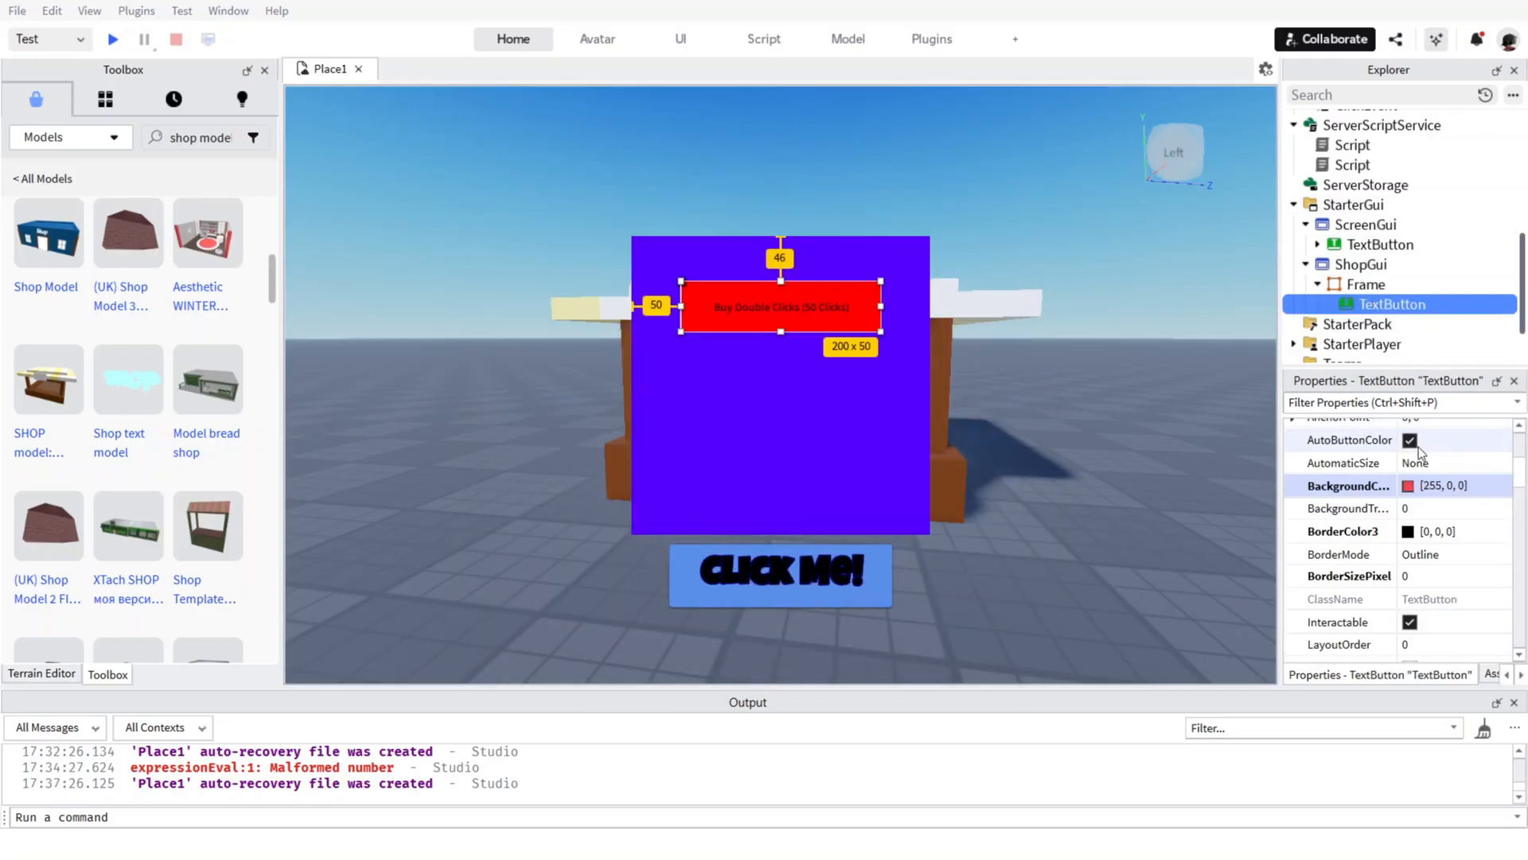
{"action": "left_click", "coordinate": [1359, 288]}
{"action": "left_click", "coordinate": [1407, 463]}
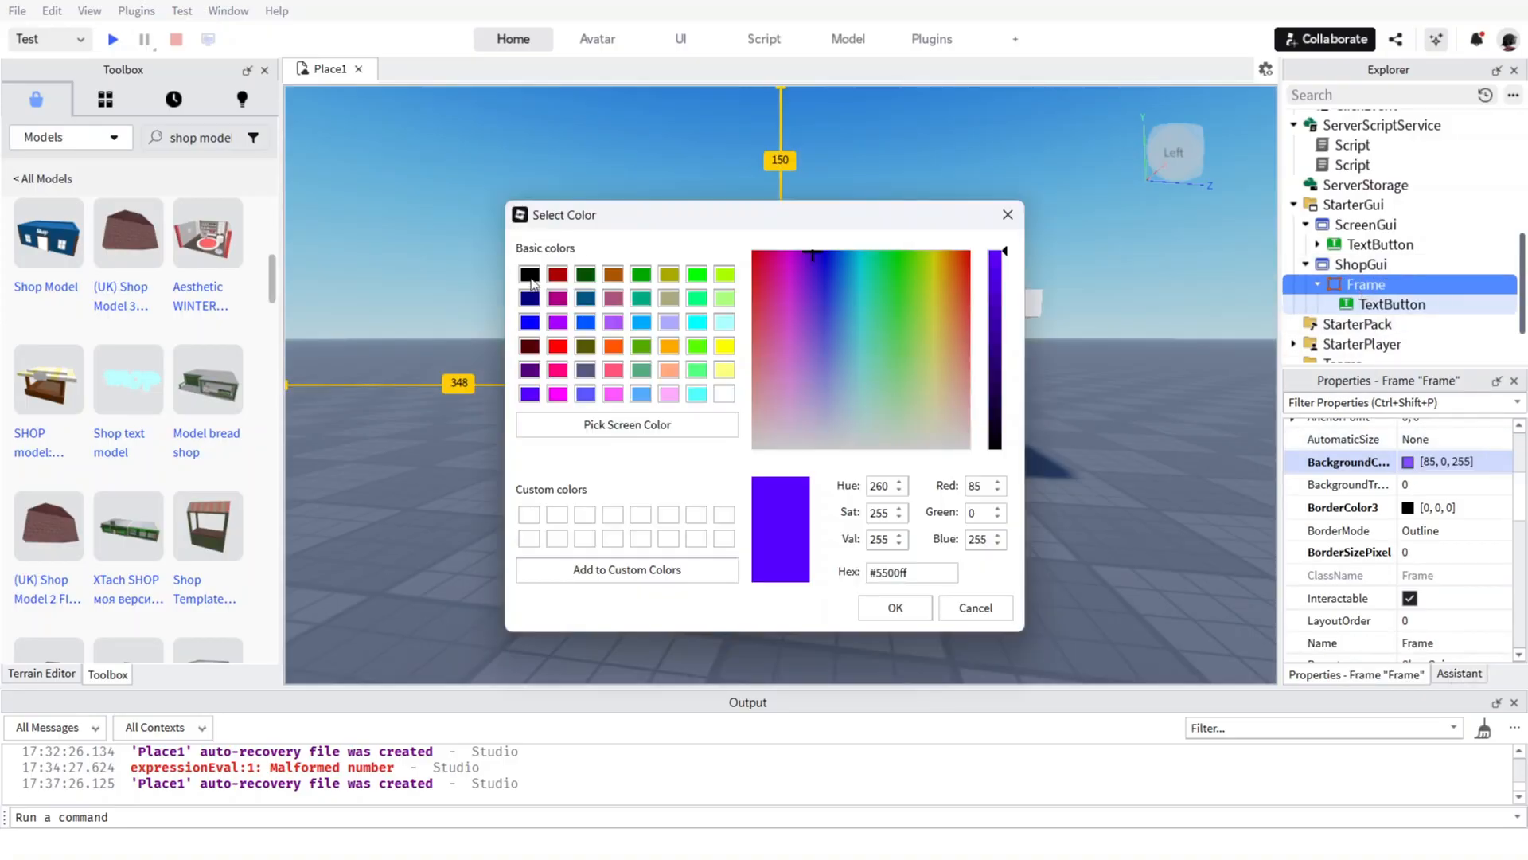
{"action": "left_click", "coordinate": [531, 278]}
{"action": "left_click", "coordinate": [895, 608]}
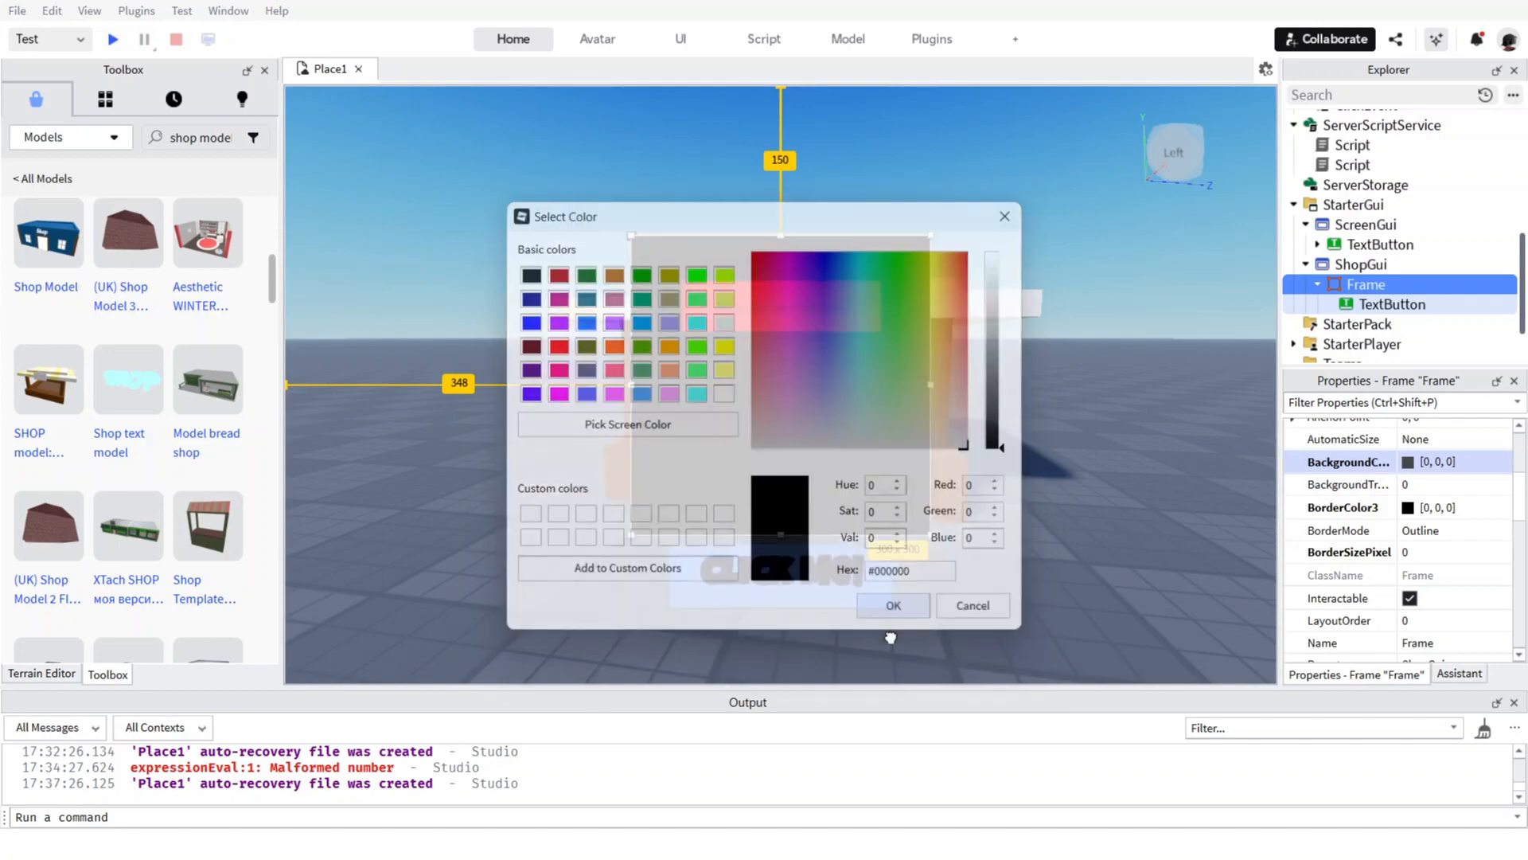
Set the shop TextButton's background colour to the basic purple [85, 0, 255].
{"action": "left_click", "coordinate": [1394, 303]}
{"action": "left_click", "coordinate": [1408, 486]}
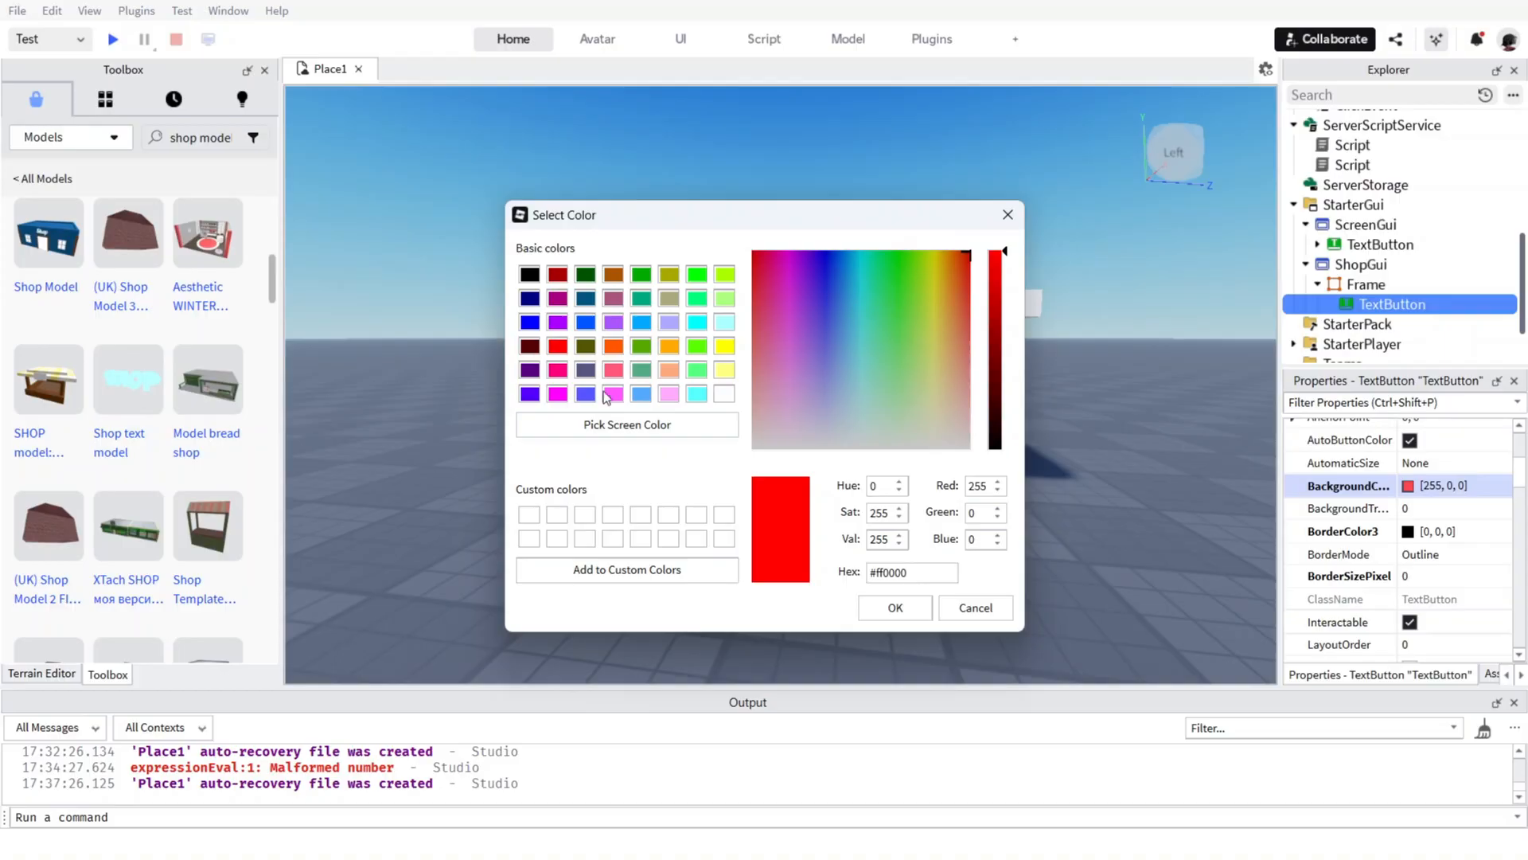
{"action": "left_click", "coordinate": [530, 393]}
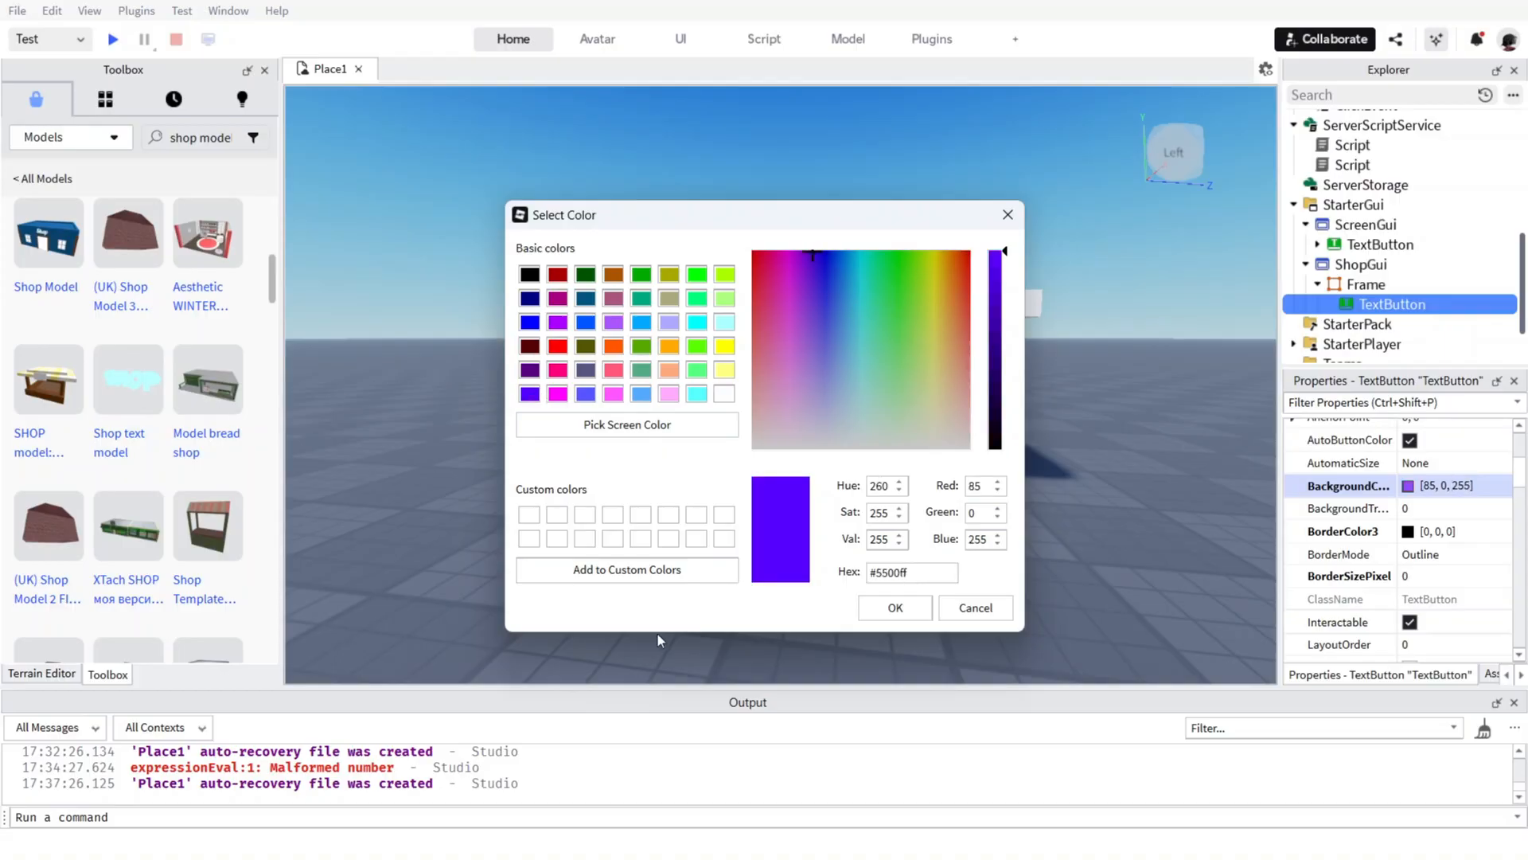
{"action": "left_click", "coordinate": [895, 608]}
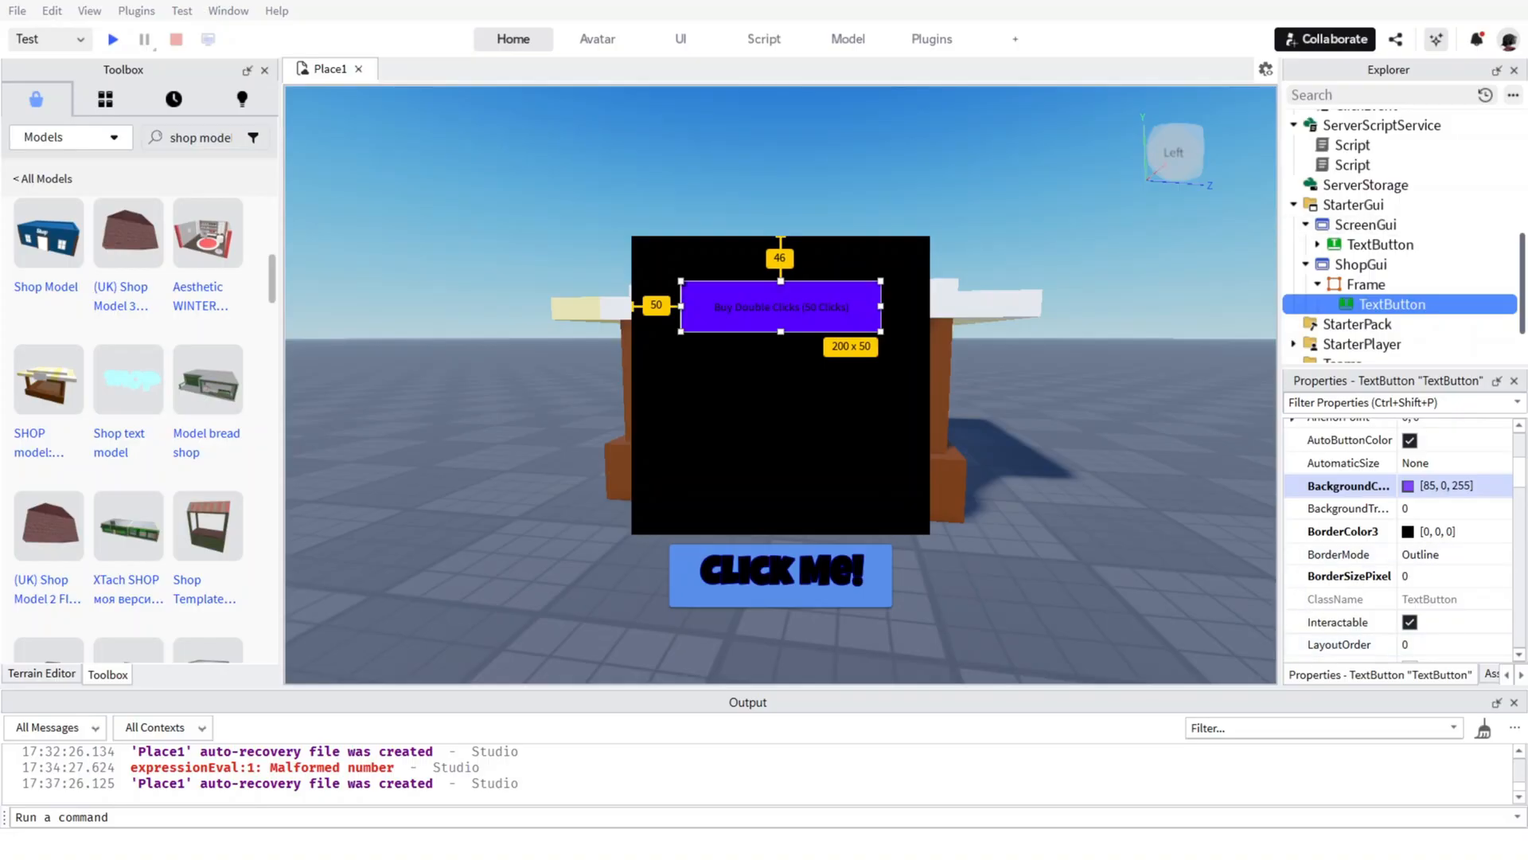
Turn off the Visible property of the Frame in ShopGui to hide the shop menu.
{"action": "left_click", "coordinate": [1364, 265]}
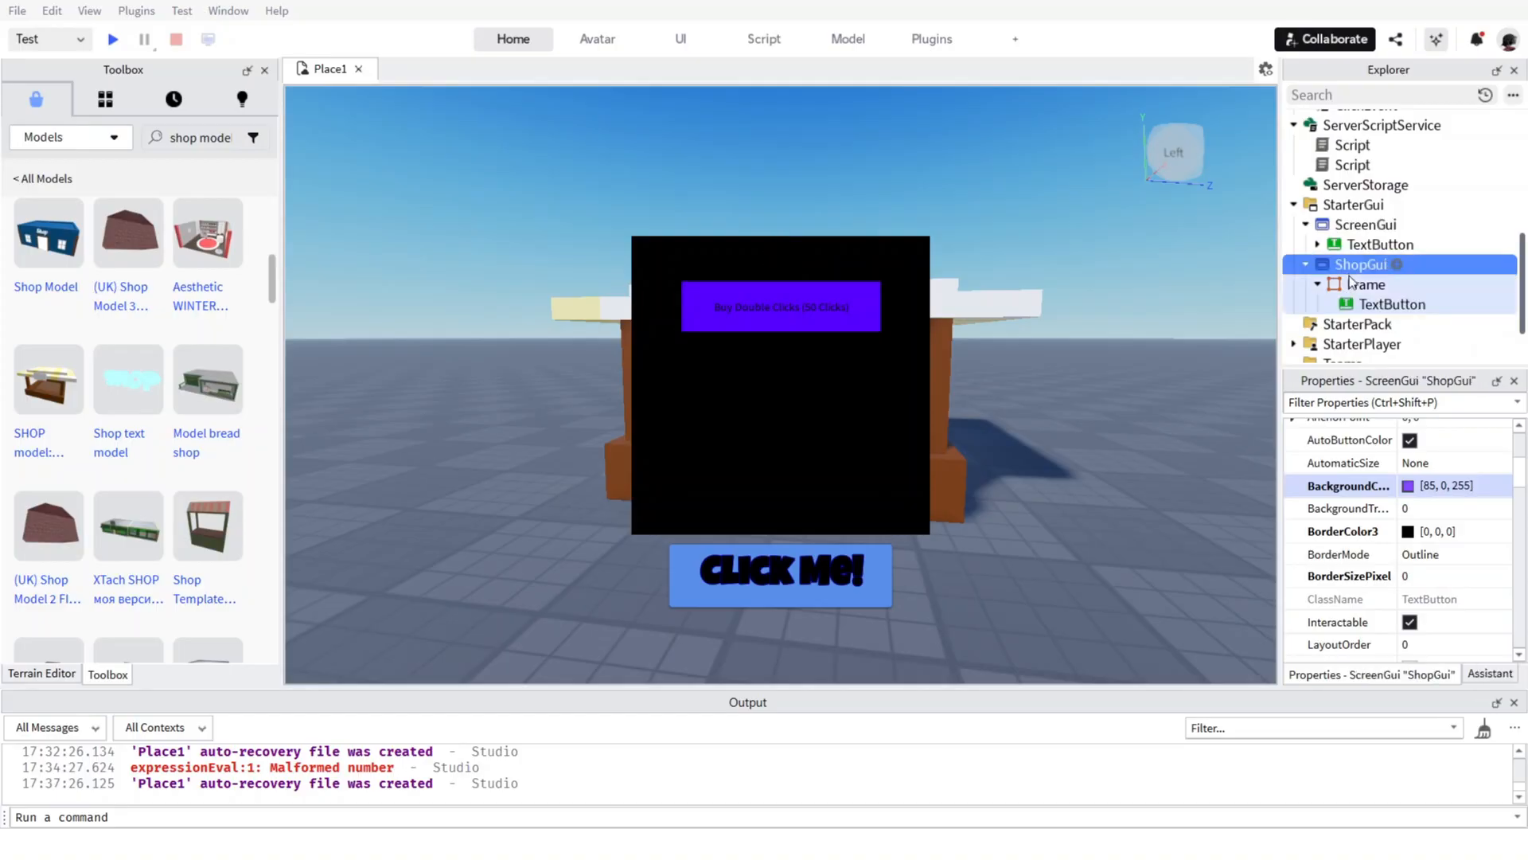
{"action": "left_click", "coordinate": [1366, 284]}
{"action": "scroll", "coordinate": [1393, 476], "scroll_direction": "up", "scroll_amount": 5}
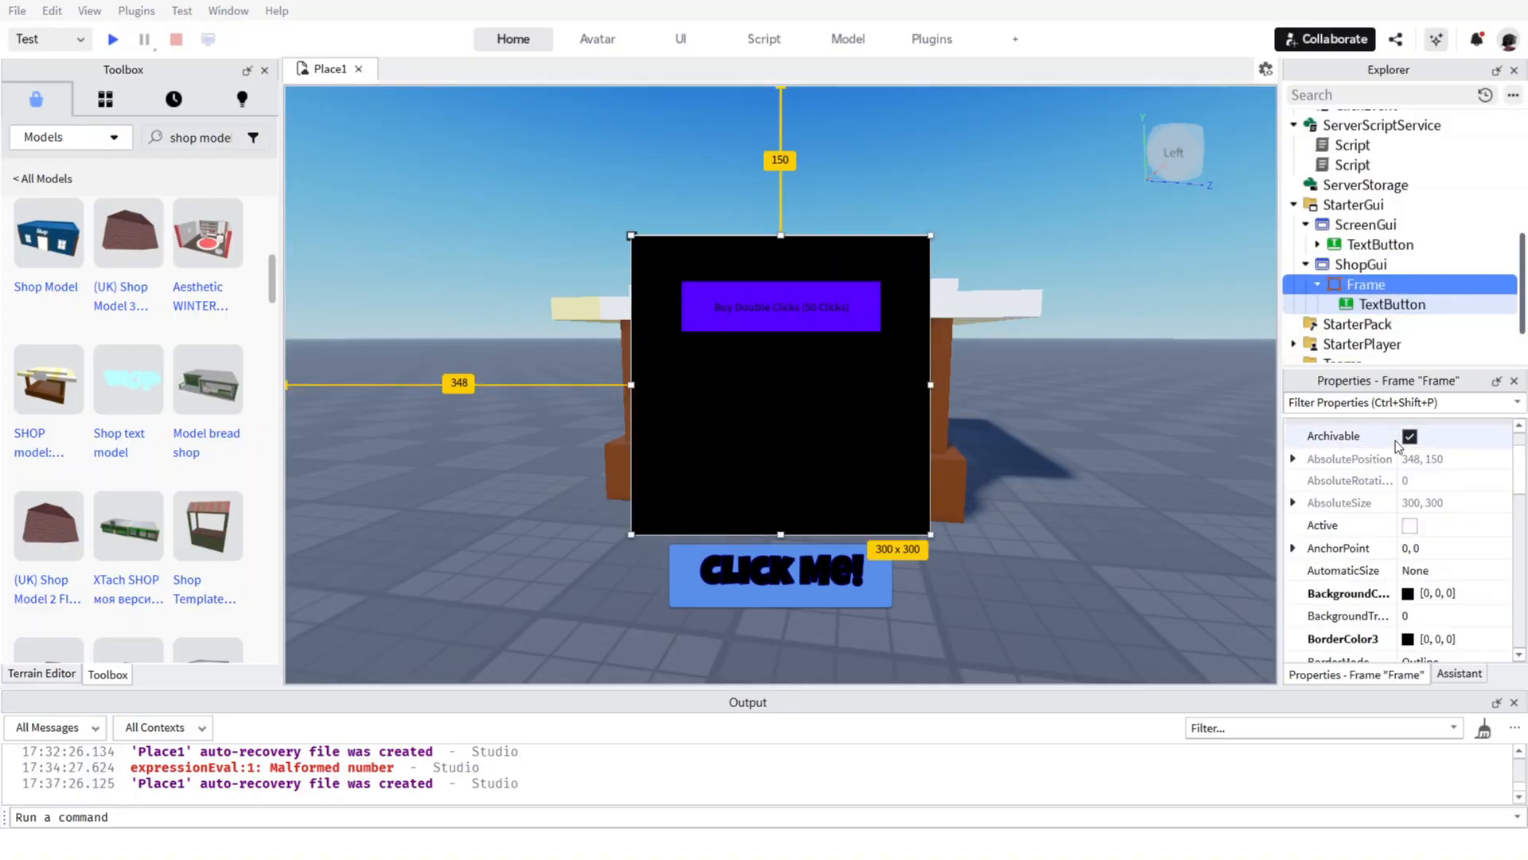
{"action": "scroll", "coordinate": [1393, 476], "scroll_direction": "down", "scroll_amount": 6}
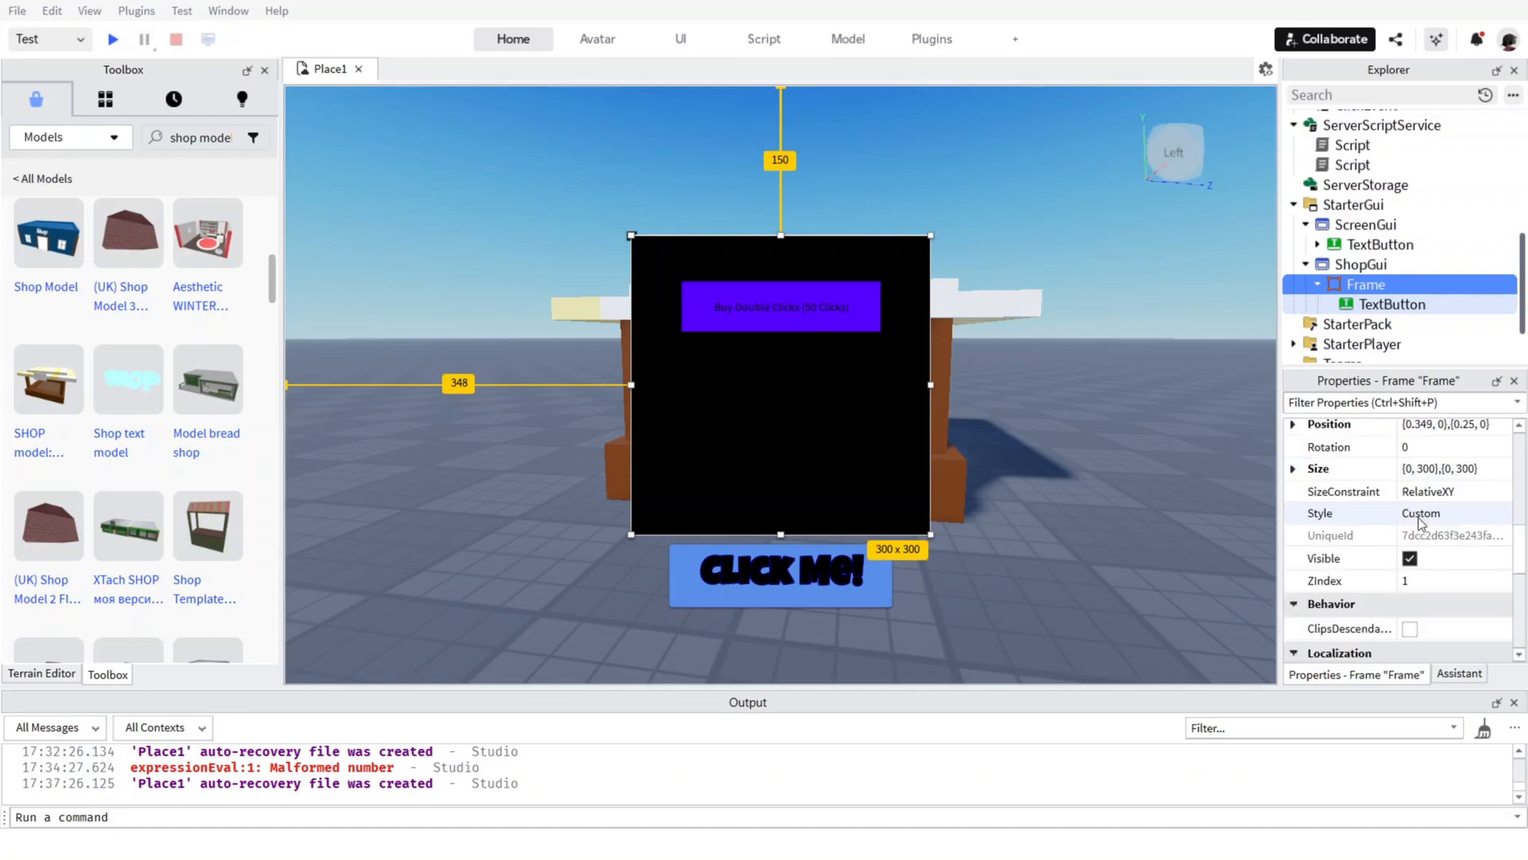
{"action": "left_click", "coordinate": [1409, 558]}
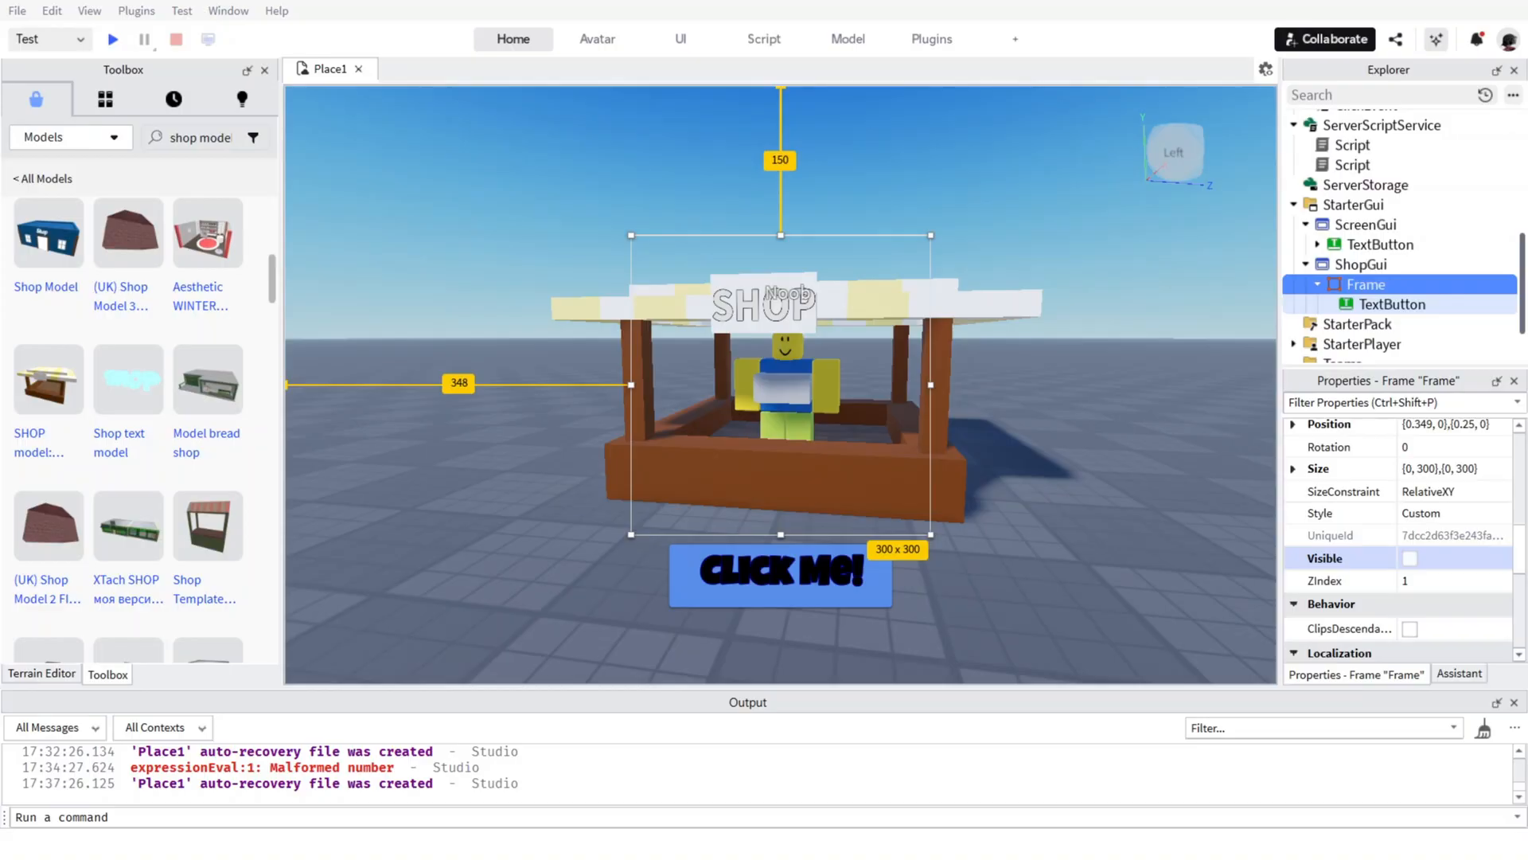
Add a TextButton to ShopGui and place it near the view's left edge, about 250 px below the top.
{"action": "left_click", "coordinate": [1397, 265]}
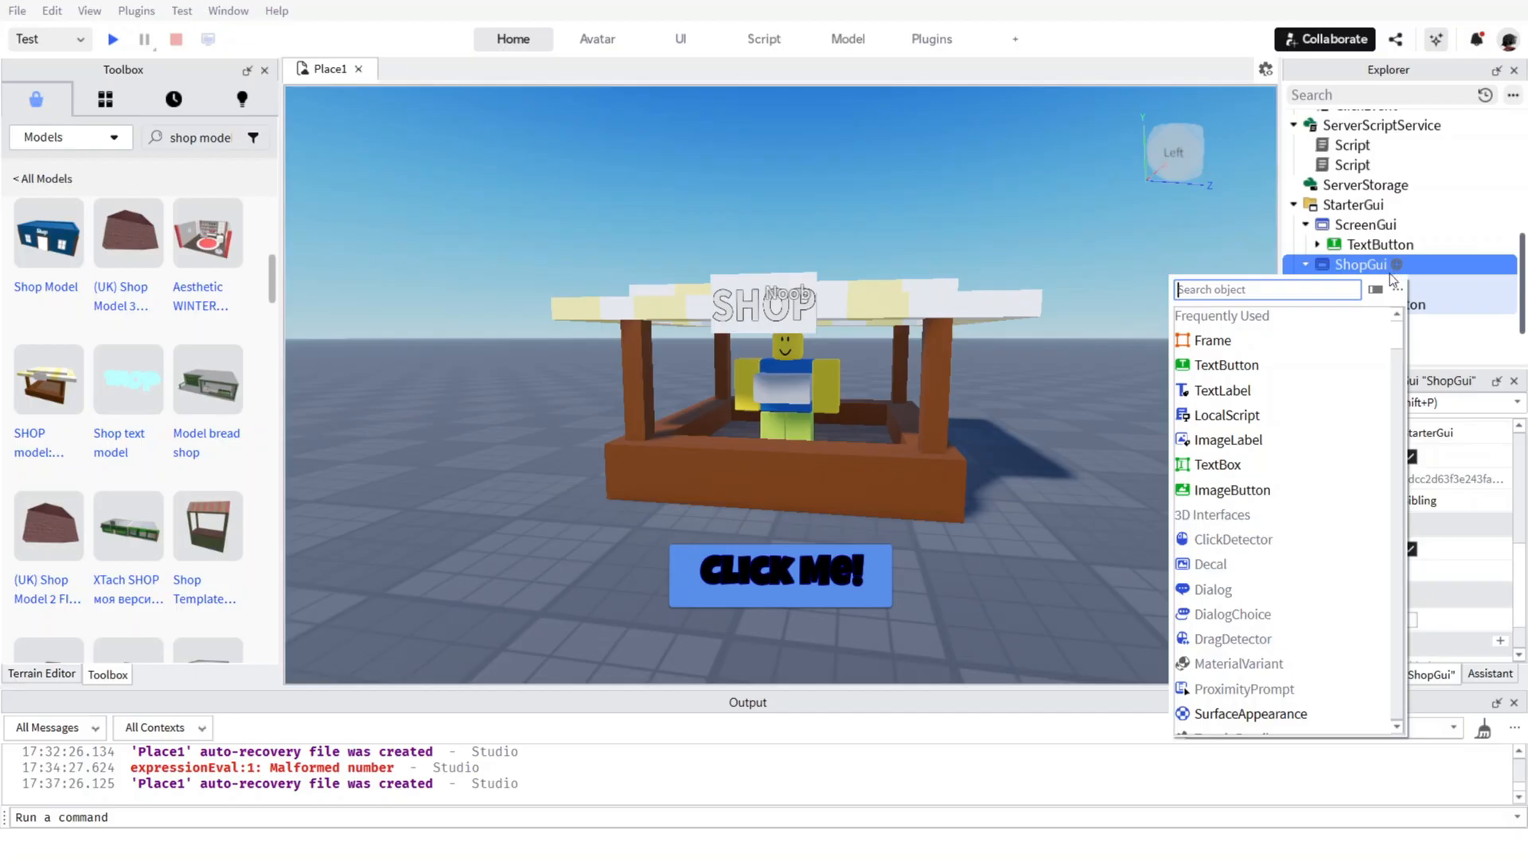
{"action": "left_click", "coordinate": [1204, 364]}
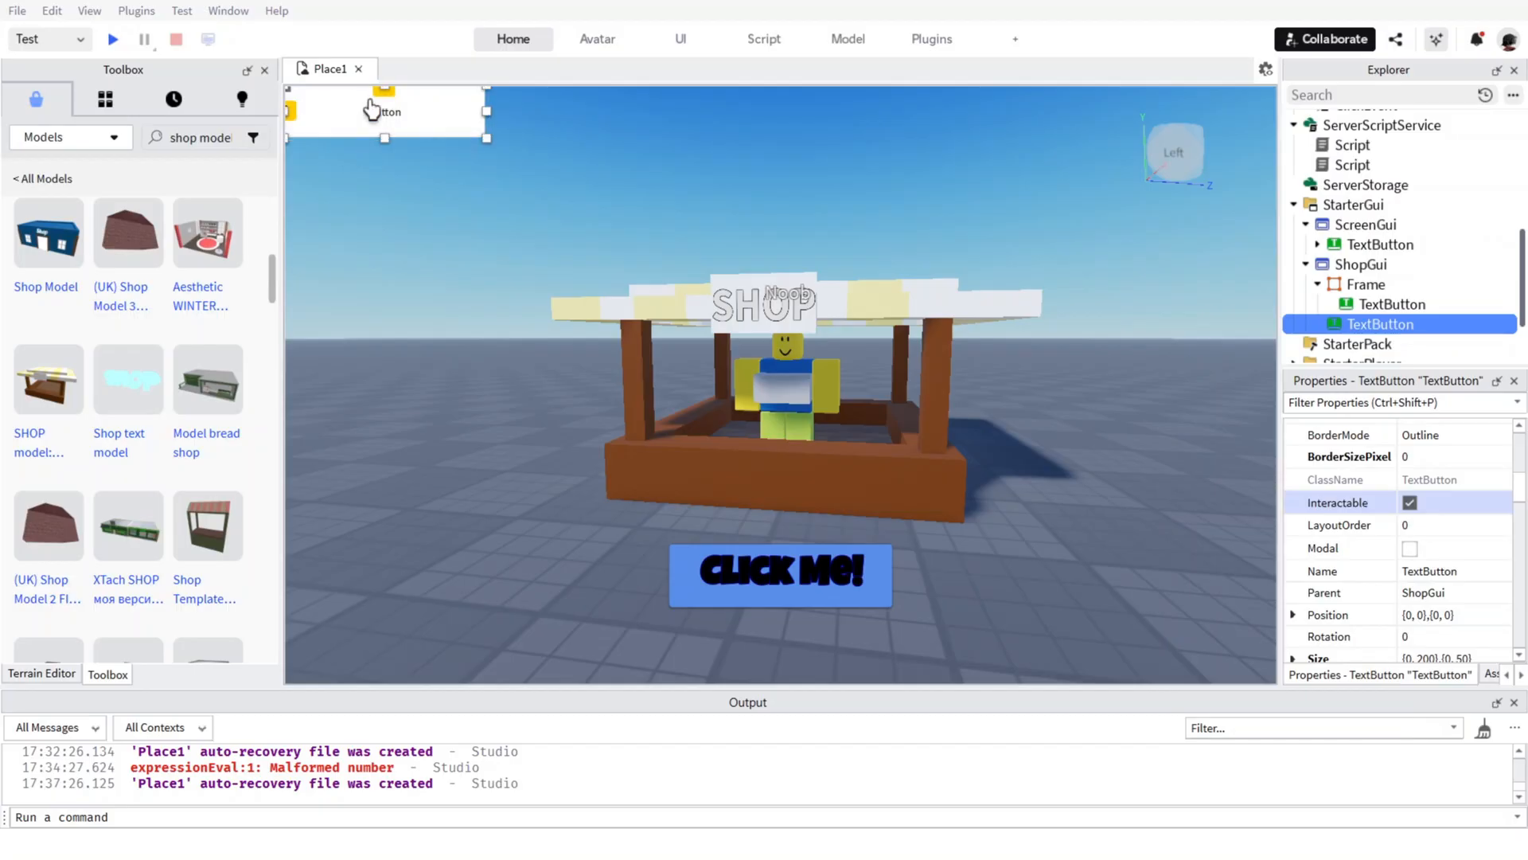
{"action": "left_click_drag", "start_coordinate": [366, 107], "coordinate": [382, 360]}
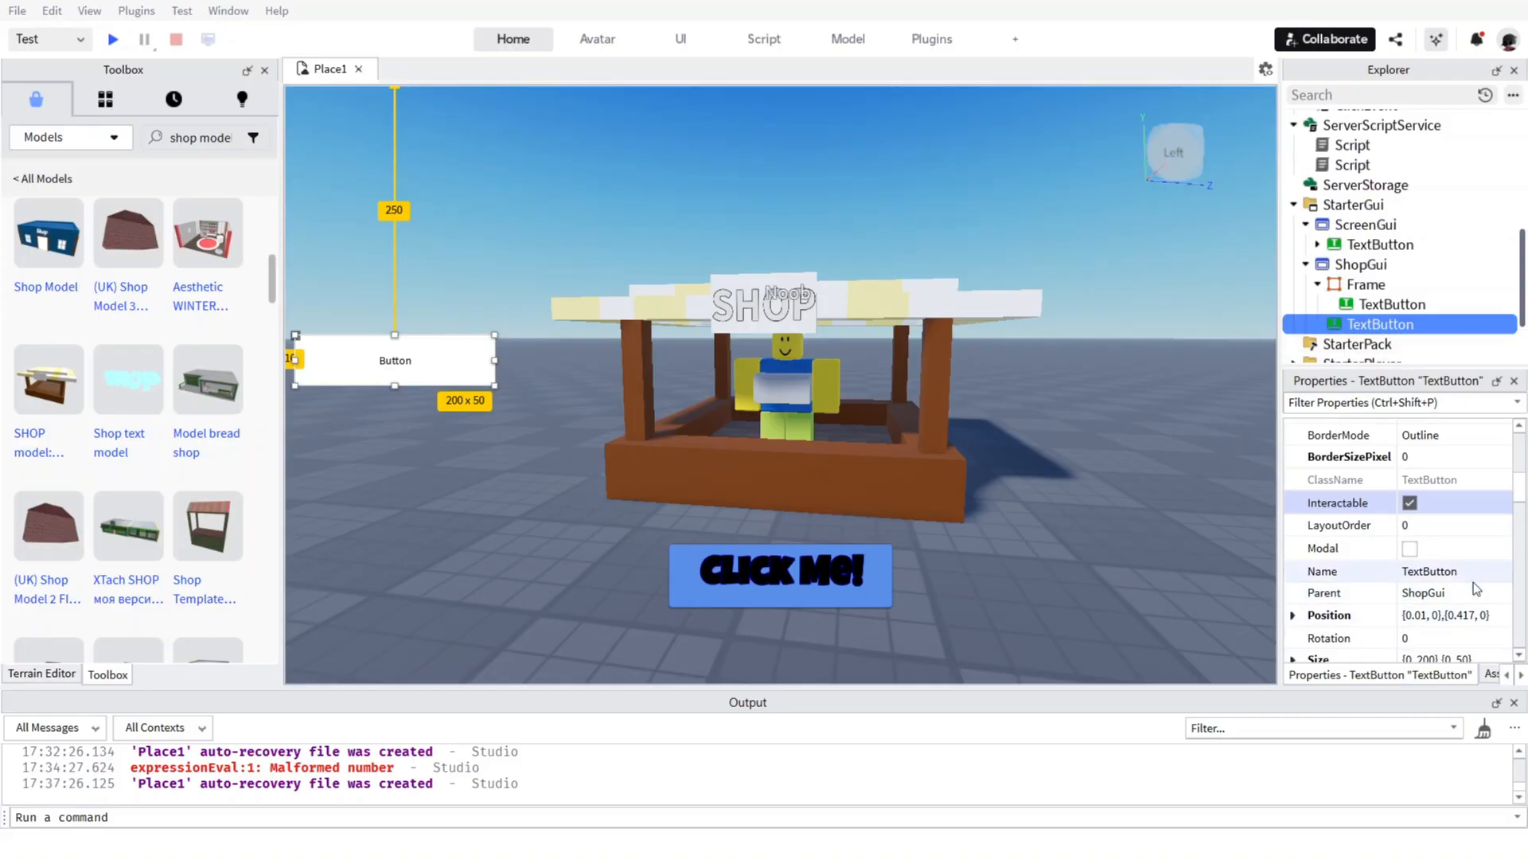
Give the new ShopGui button the RobloxRoundDefaultButton style and narrow it to about 83 px wide.
{"action": "scroll", "coordinate": [1411, 523], "scroll_direction": "up", "scroll_amount": 2}
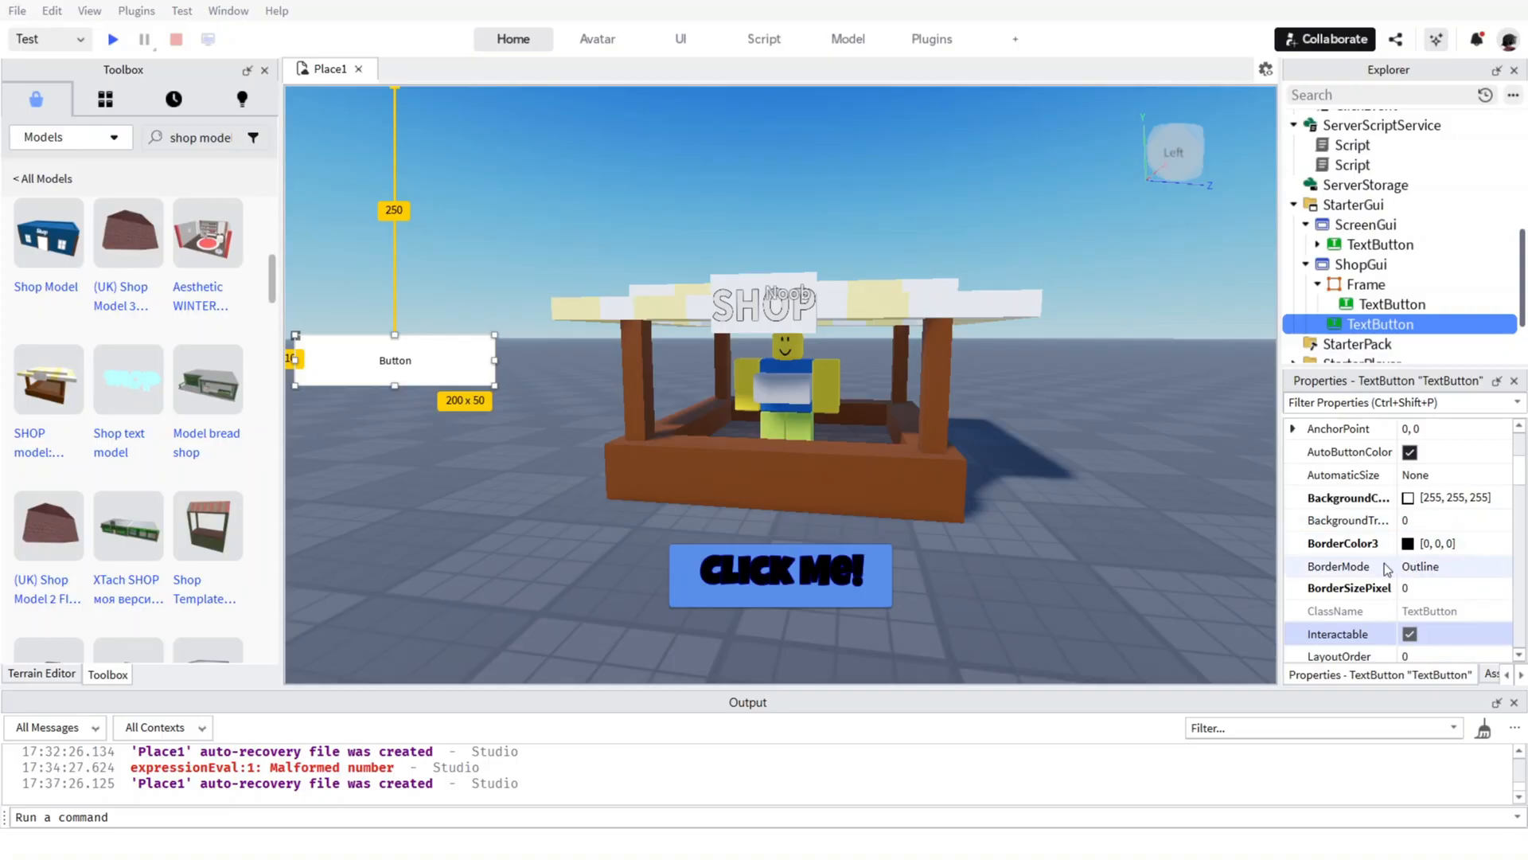
{"action": "scroll", "coordinate": [1383, 562], "scroll_direction": "down", "scroll_amount": 3}
{"action": "scroll", "coordinate": [1408, 531], "scroll_direction": "down", "scroll_amount": 3}
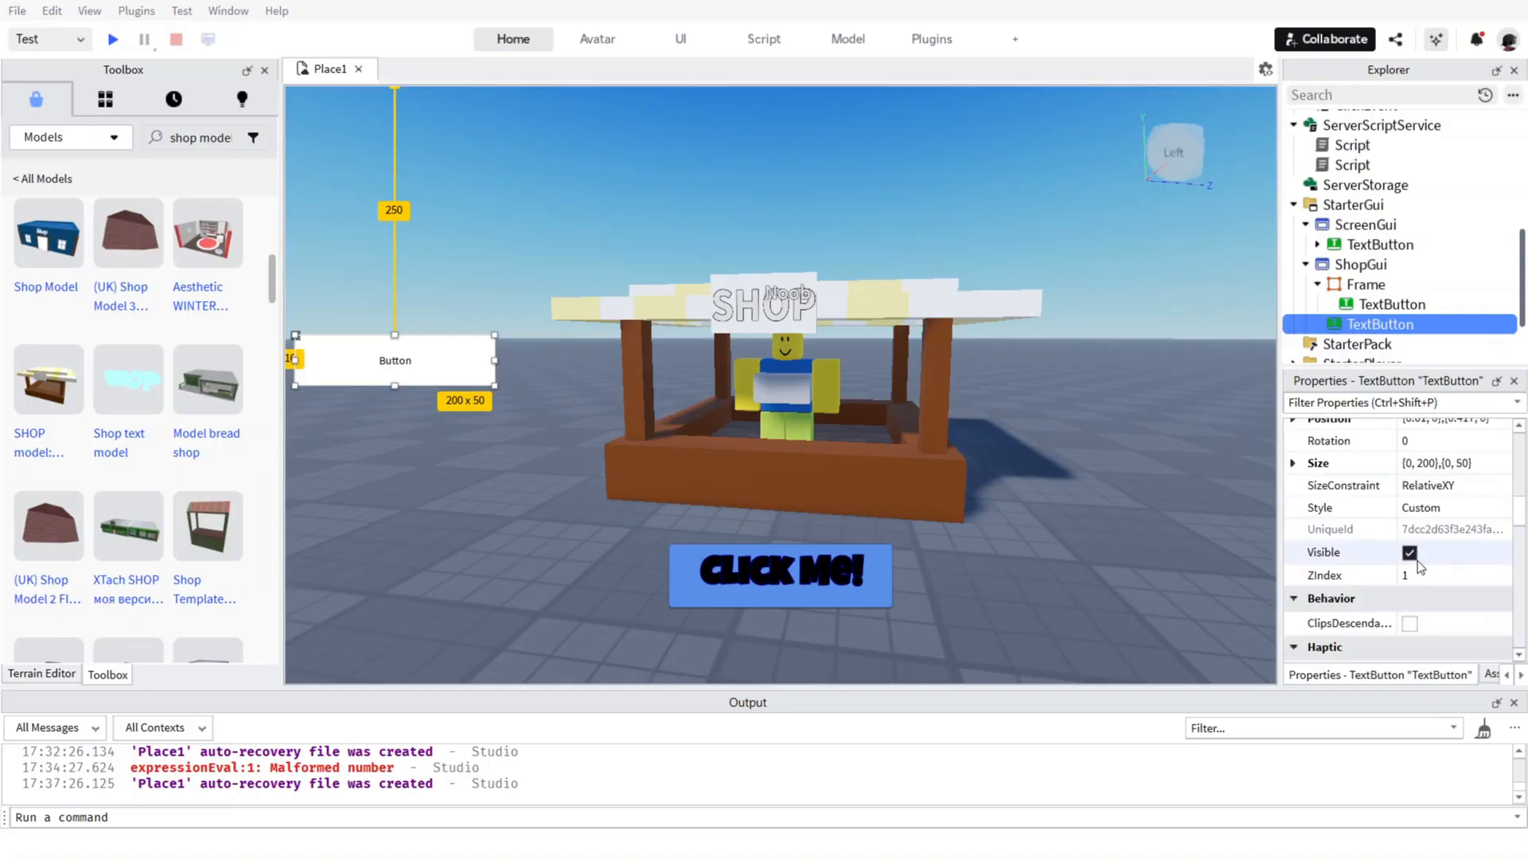
{"action": "left_click", "coordinate": [1424, 507]}
{"action": "left_click", "coordinate": [1425, 508]}
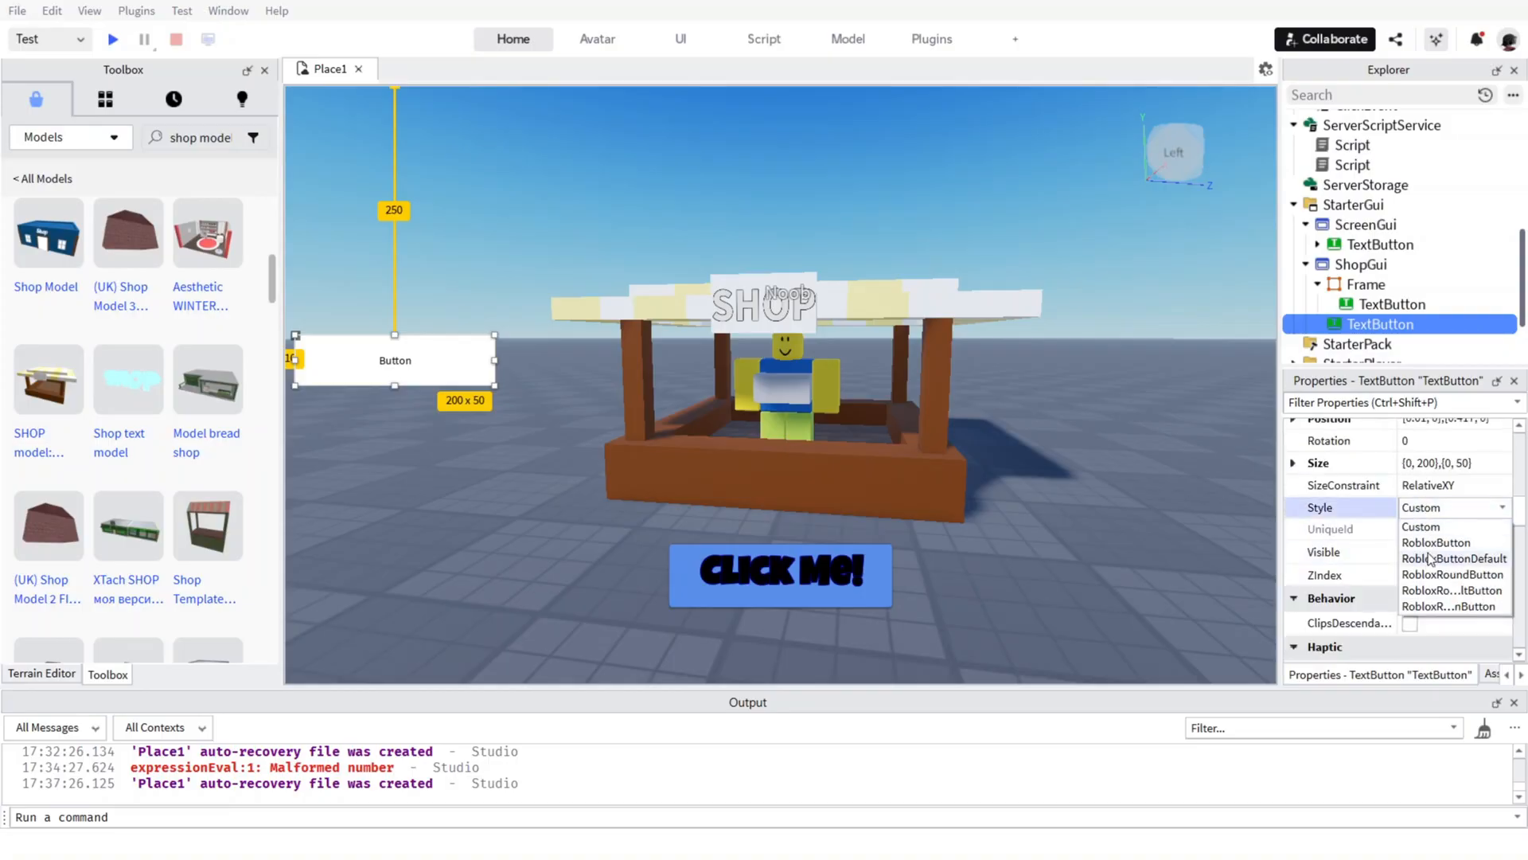
{"action": "left_click", "coordinate": [1441, 579]}
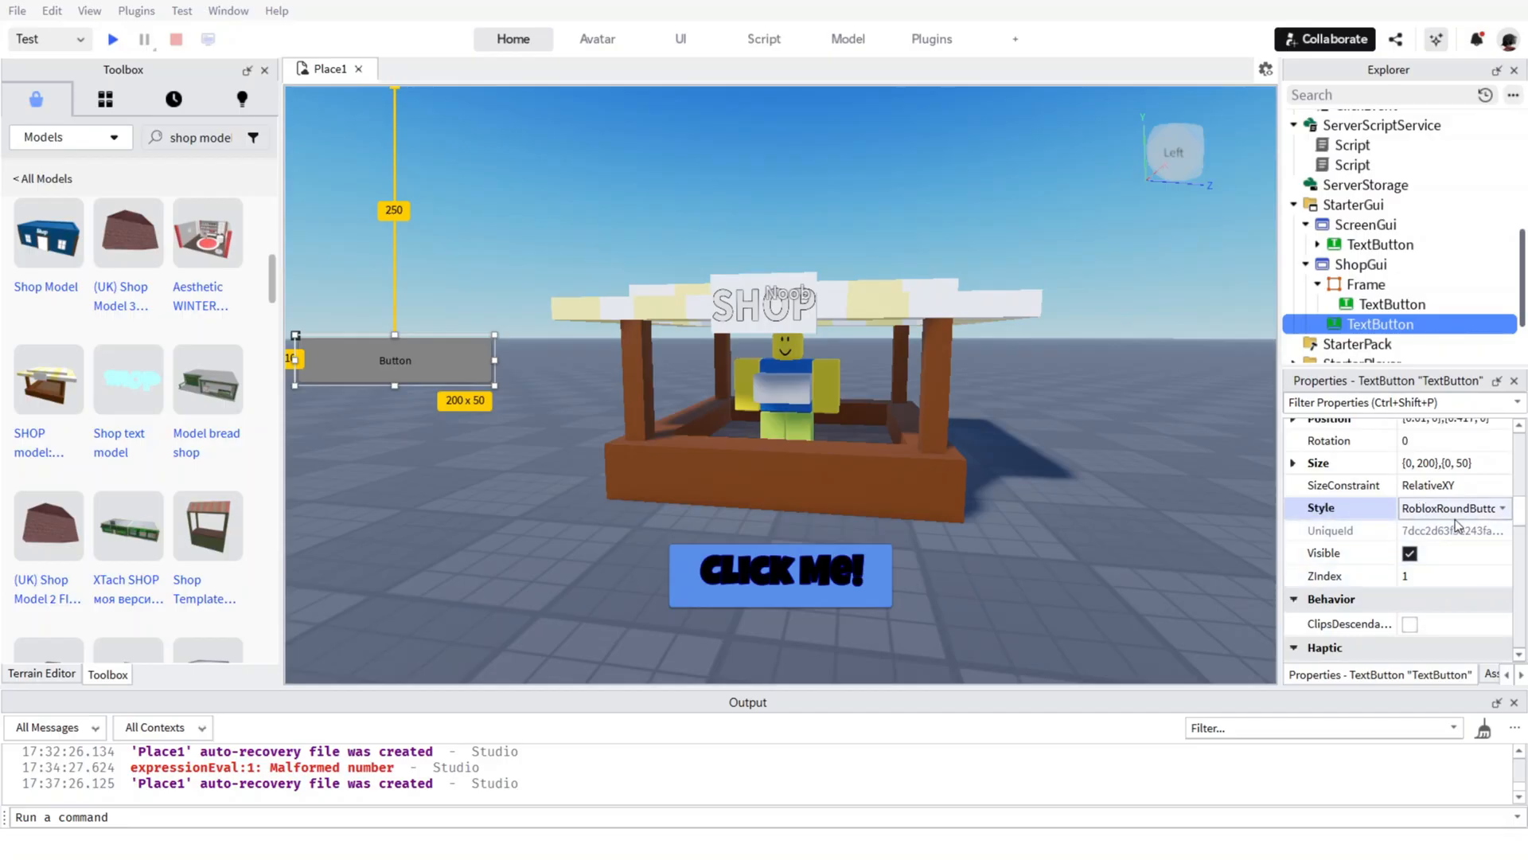
{"action": "left_click", "coordinate": [1455, 509]}
{"action": "left_click", "coordinate": [1458, 576]}
{"action": "left_click", "coordinate": [1440, 509]}
{"action": "left_click", "coordinate": [1450, 591]}
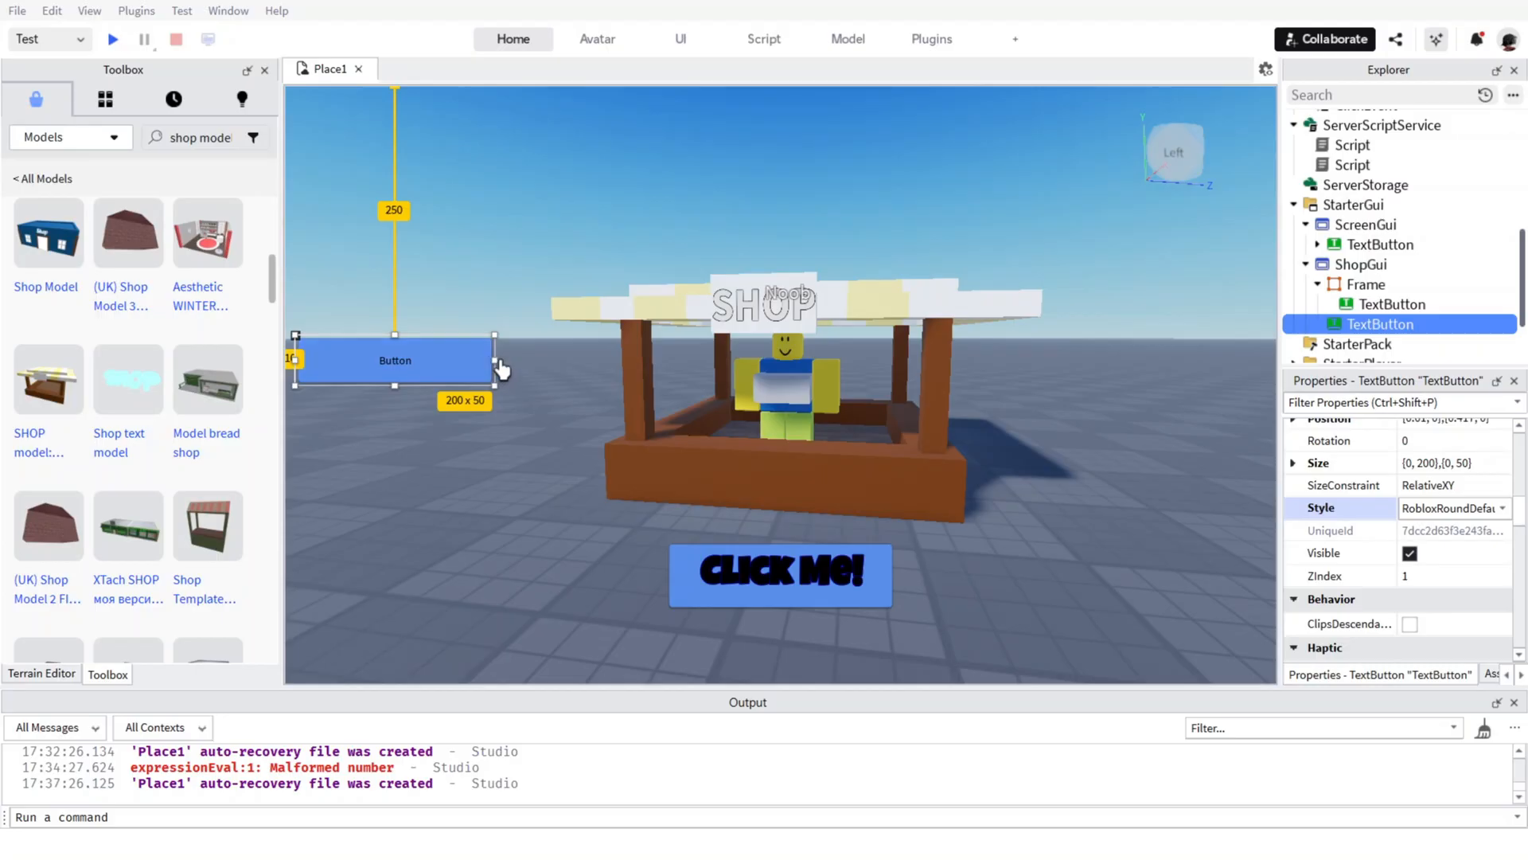
{"action": "left_click_drag", "start_coordinate": [496, 360], "coordinate": [382, 370]}
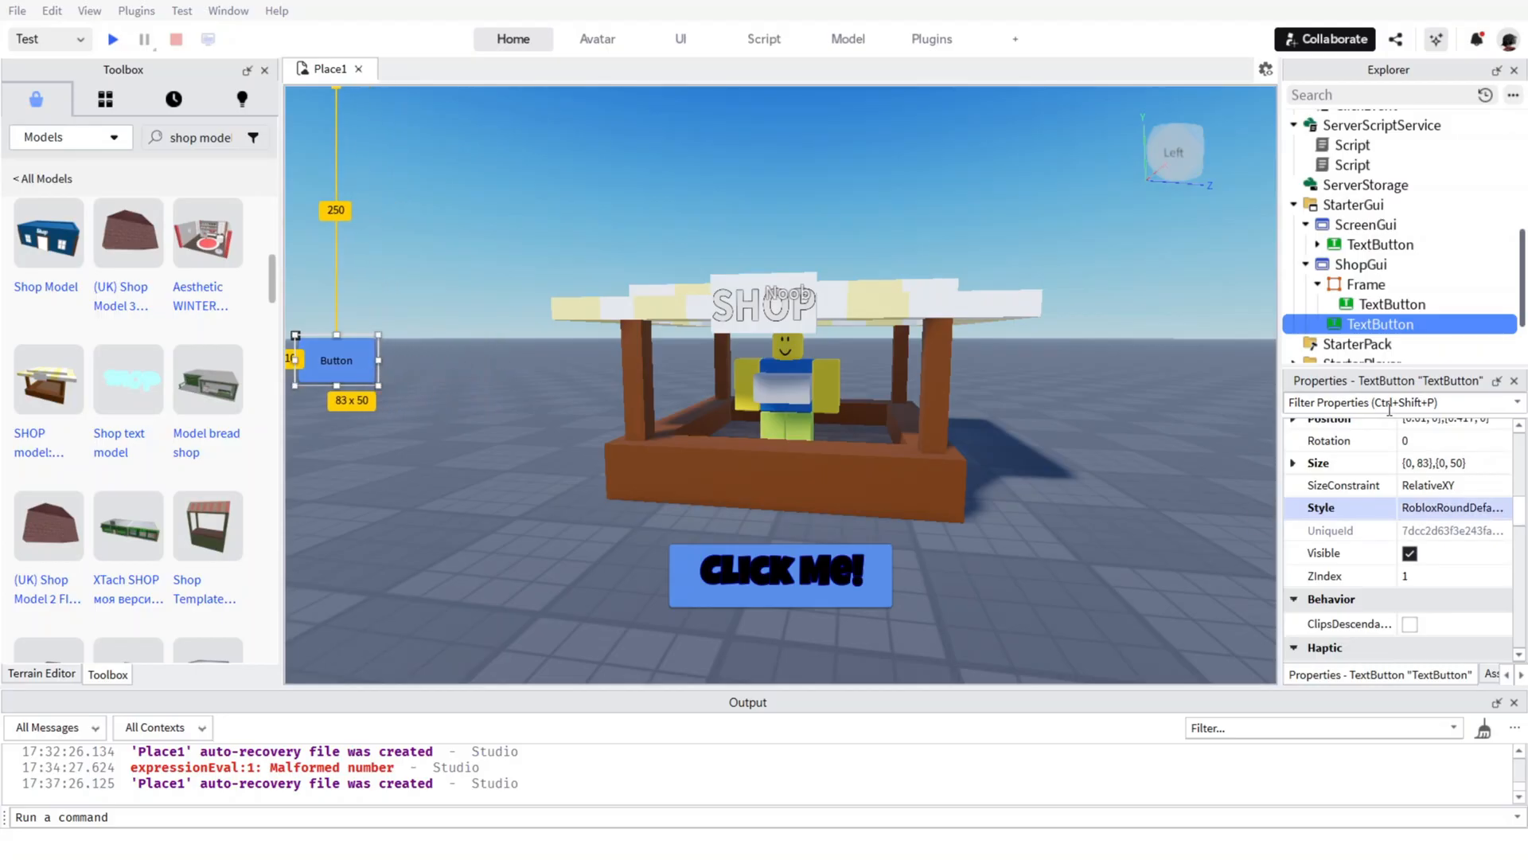
Set the new ShopGui button's text to "Shop".
{"action": "scroll", "coordinate": [1393, 477], "scroll_direction": "down", "scroll_amount": 6}
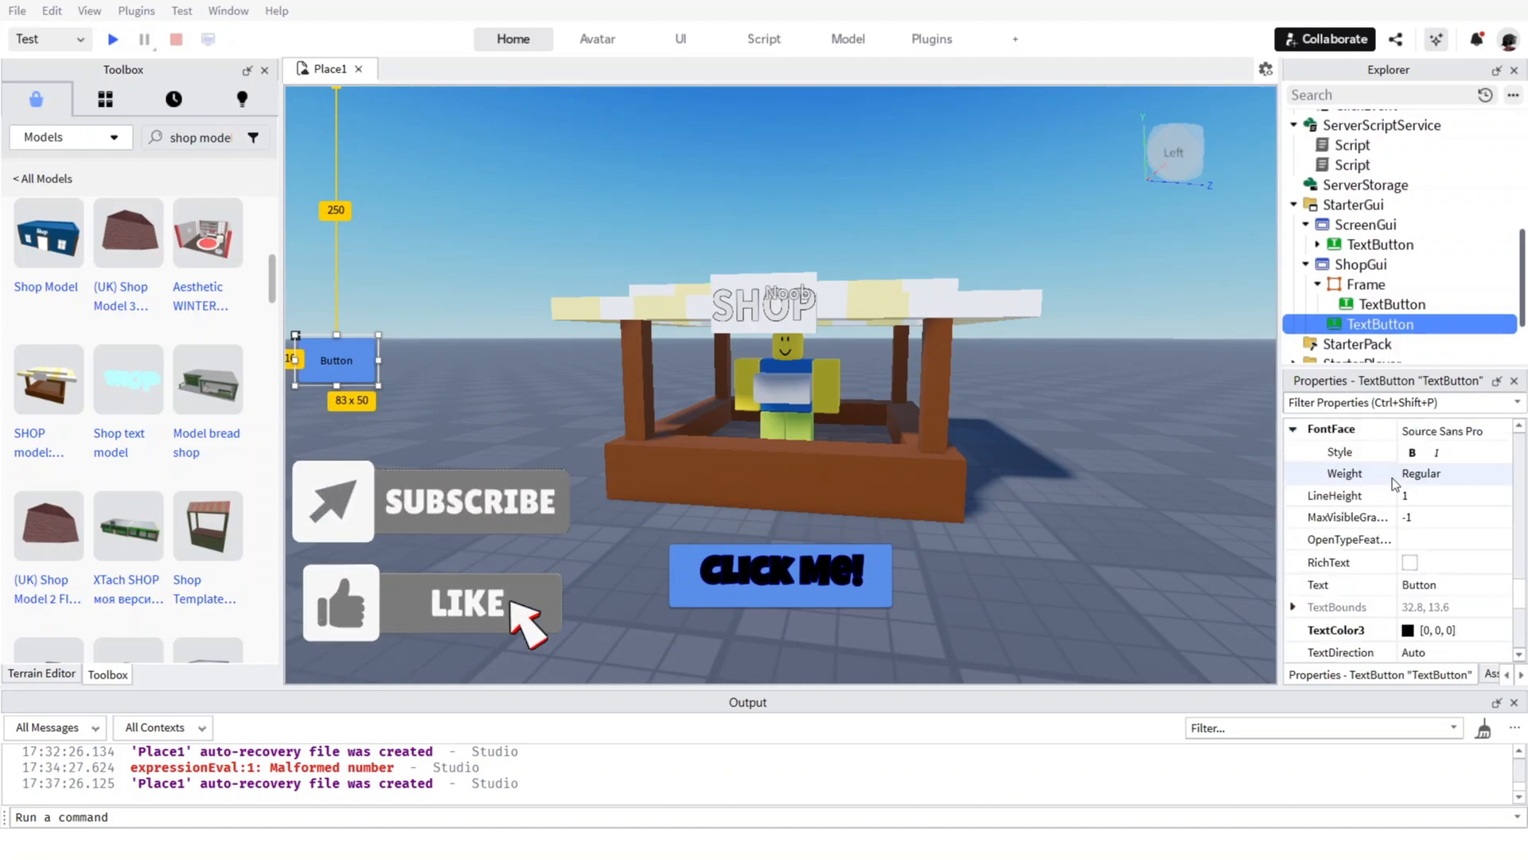
{"action": "scroll", "coordinate": [1393, 478], "scroll_direction": "down", "scroll_amount": 3}
{"action": "left_click", "coordinate": [1429, 517]}
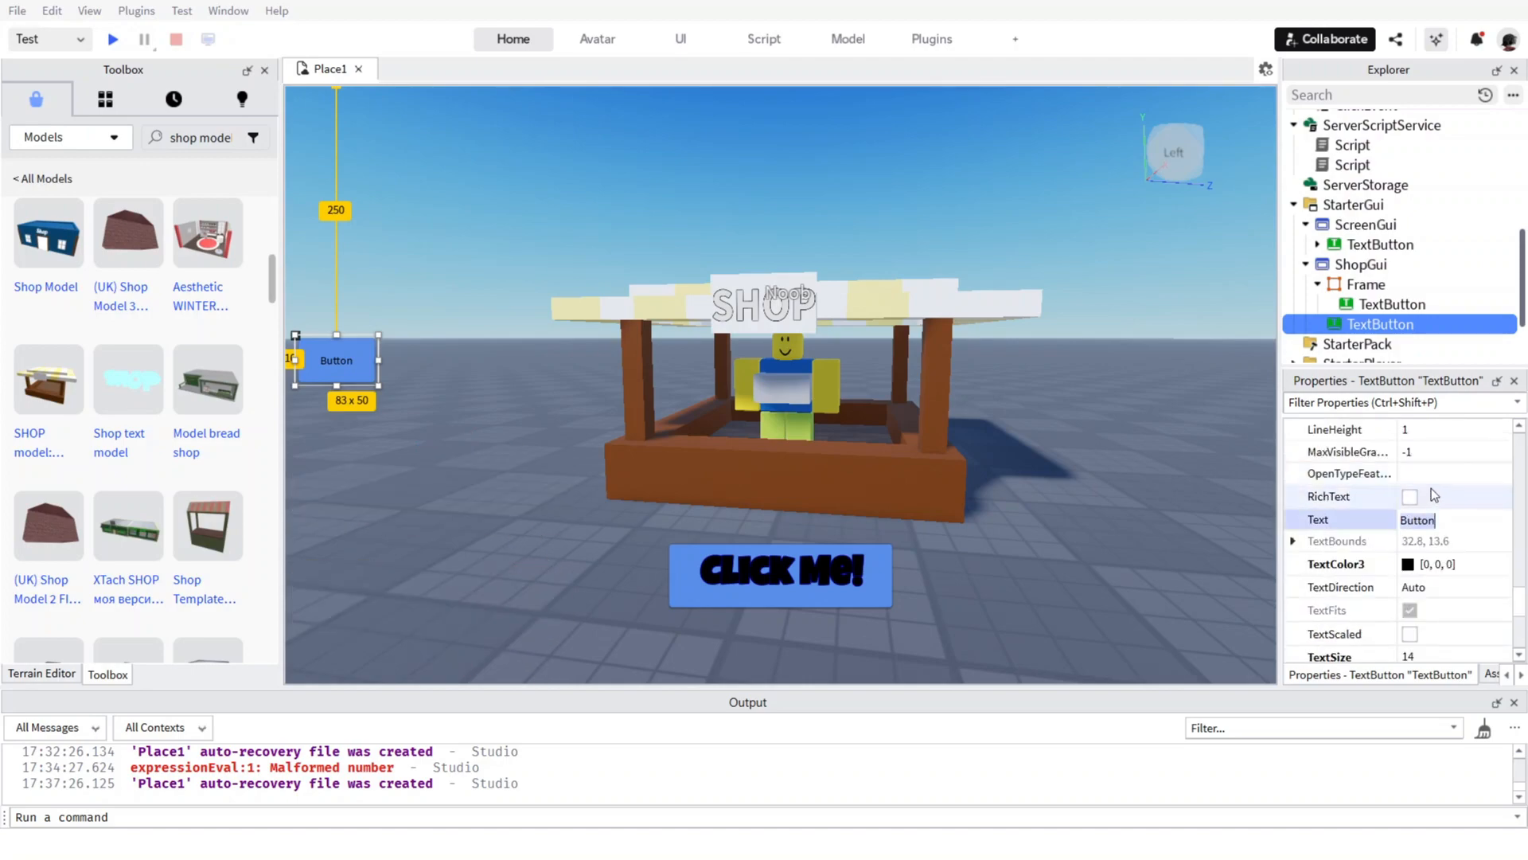
{"action": "type", "text": "Shop"}
{"action": "key", "text": "Return"}
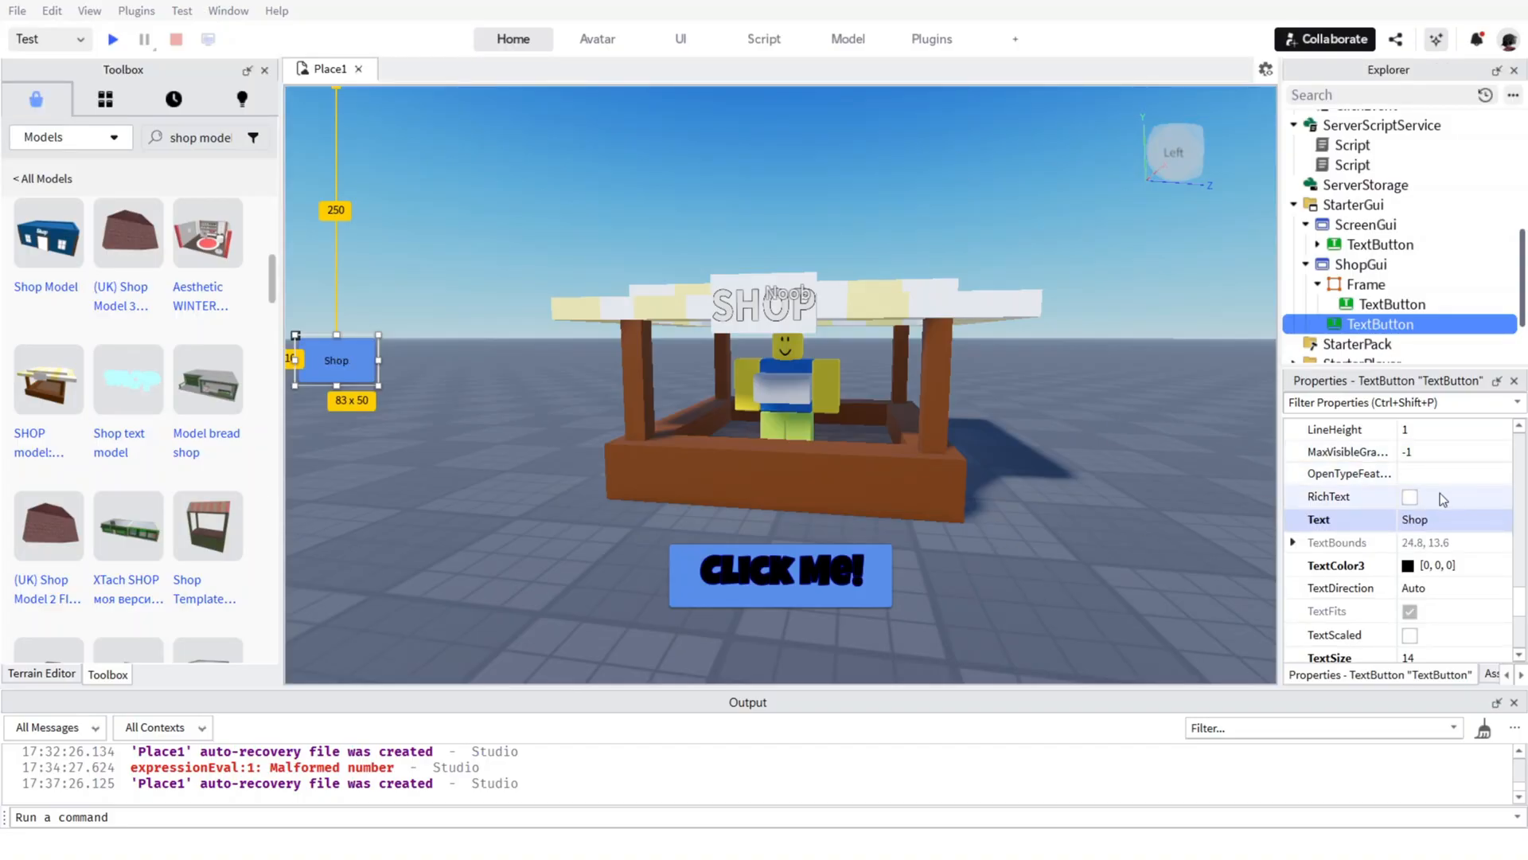
Enable RichText and TextScaled for the Shop button.
{"action": "left_click", "coordinate": [1420, 518]}
{"action": "left_click", "coordinate": [1409, 497]}
{"action": "scroll", "coordinate": [1408, 513], "scroll_direction": "down", "scroll_amount": 1}
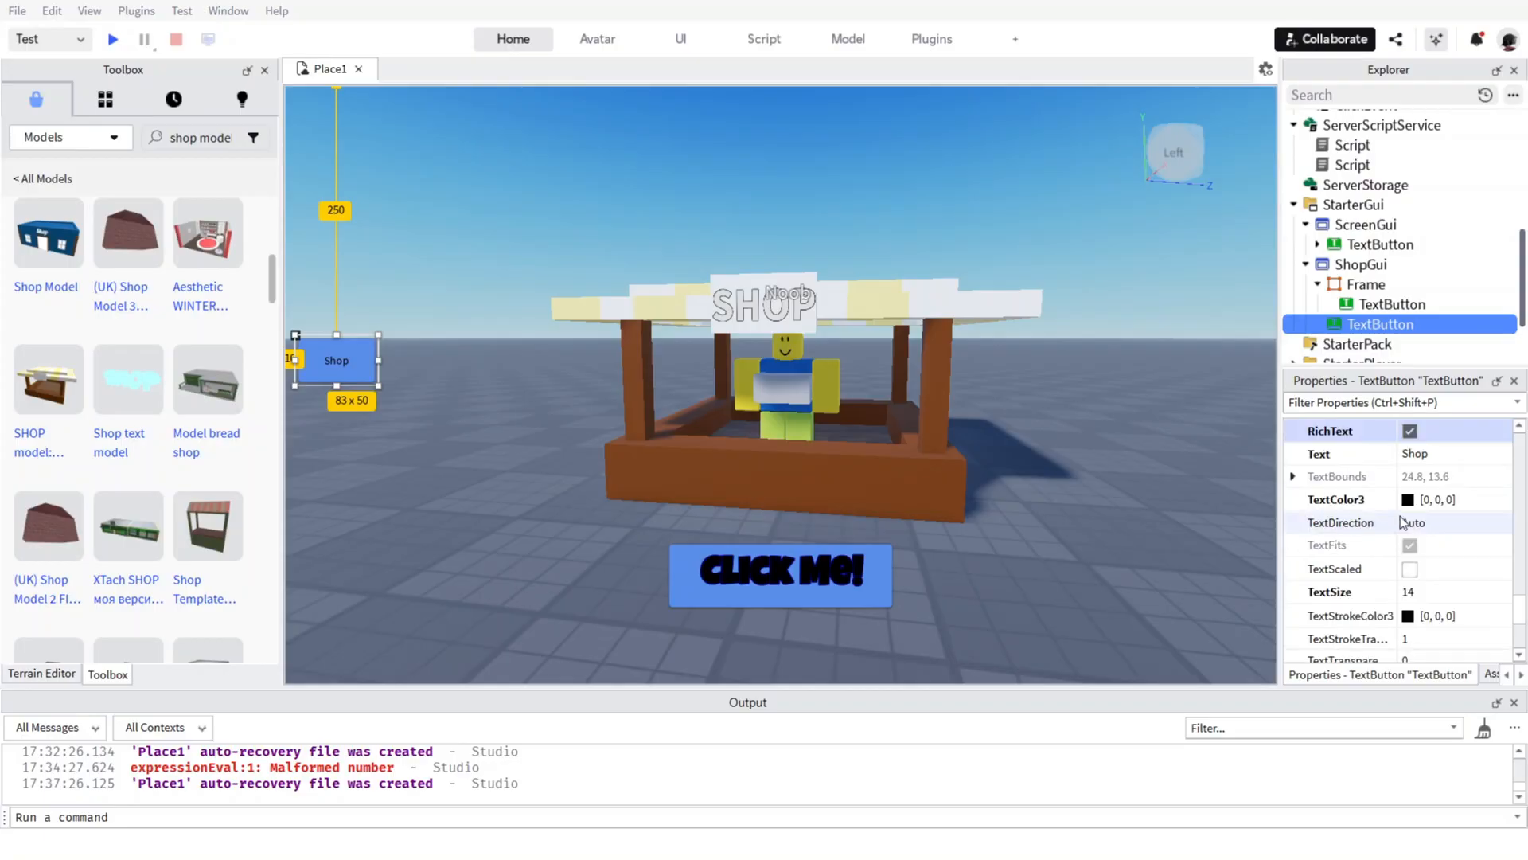
{"action": "scroll", "coordinate": [1413, 529], "scroll_direction": "down", "scroll_amount": 1}
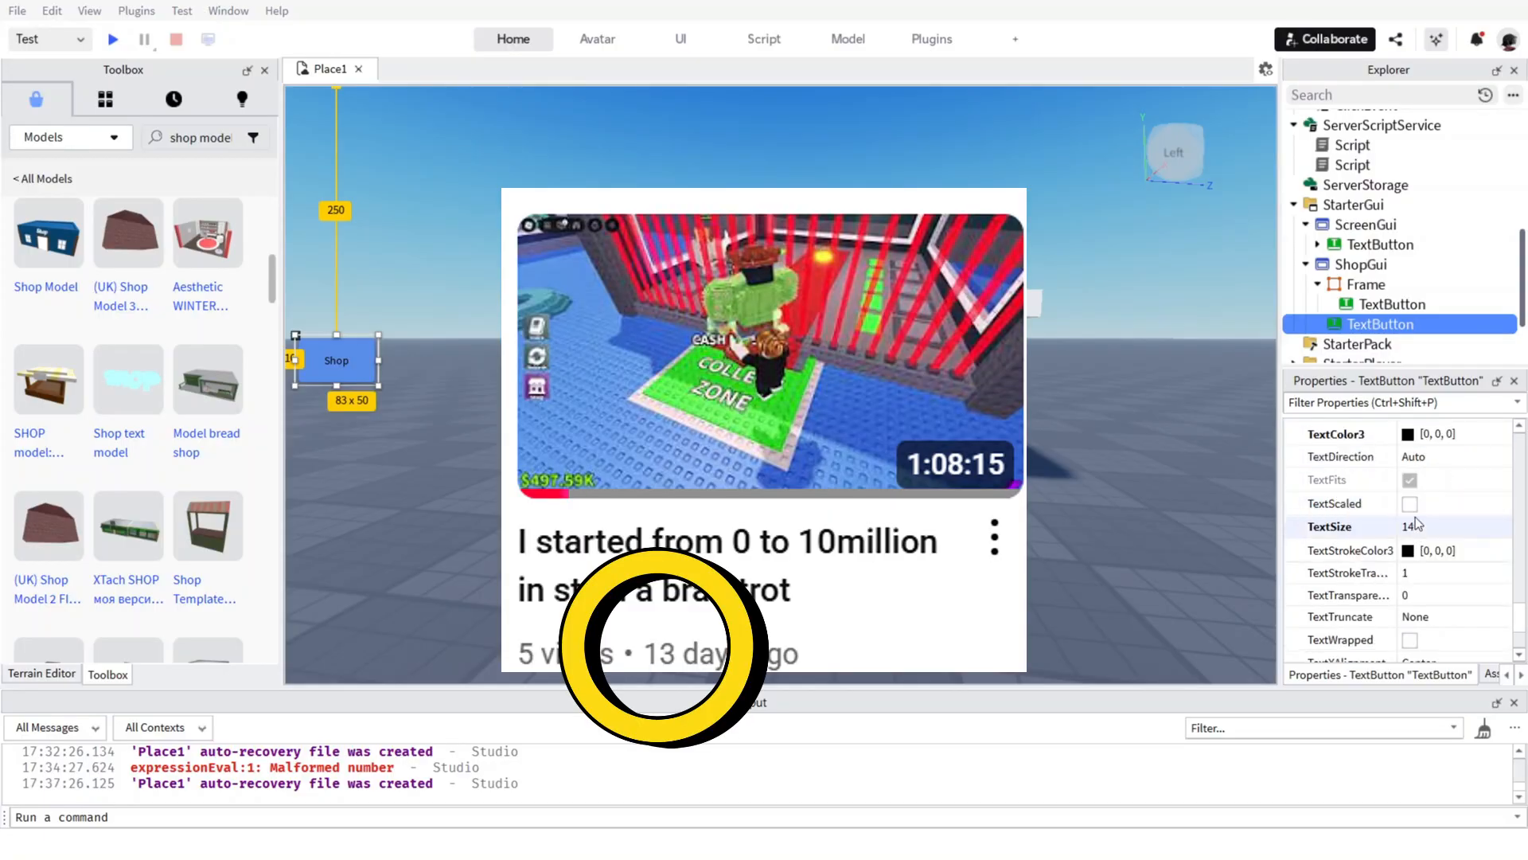
{"action": "left_click", "coordinate": [1410, 503]}
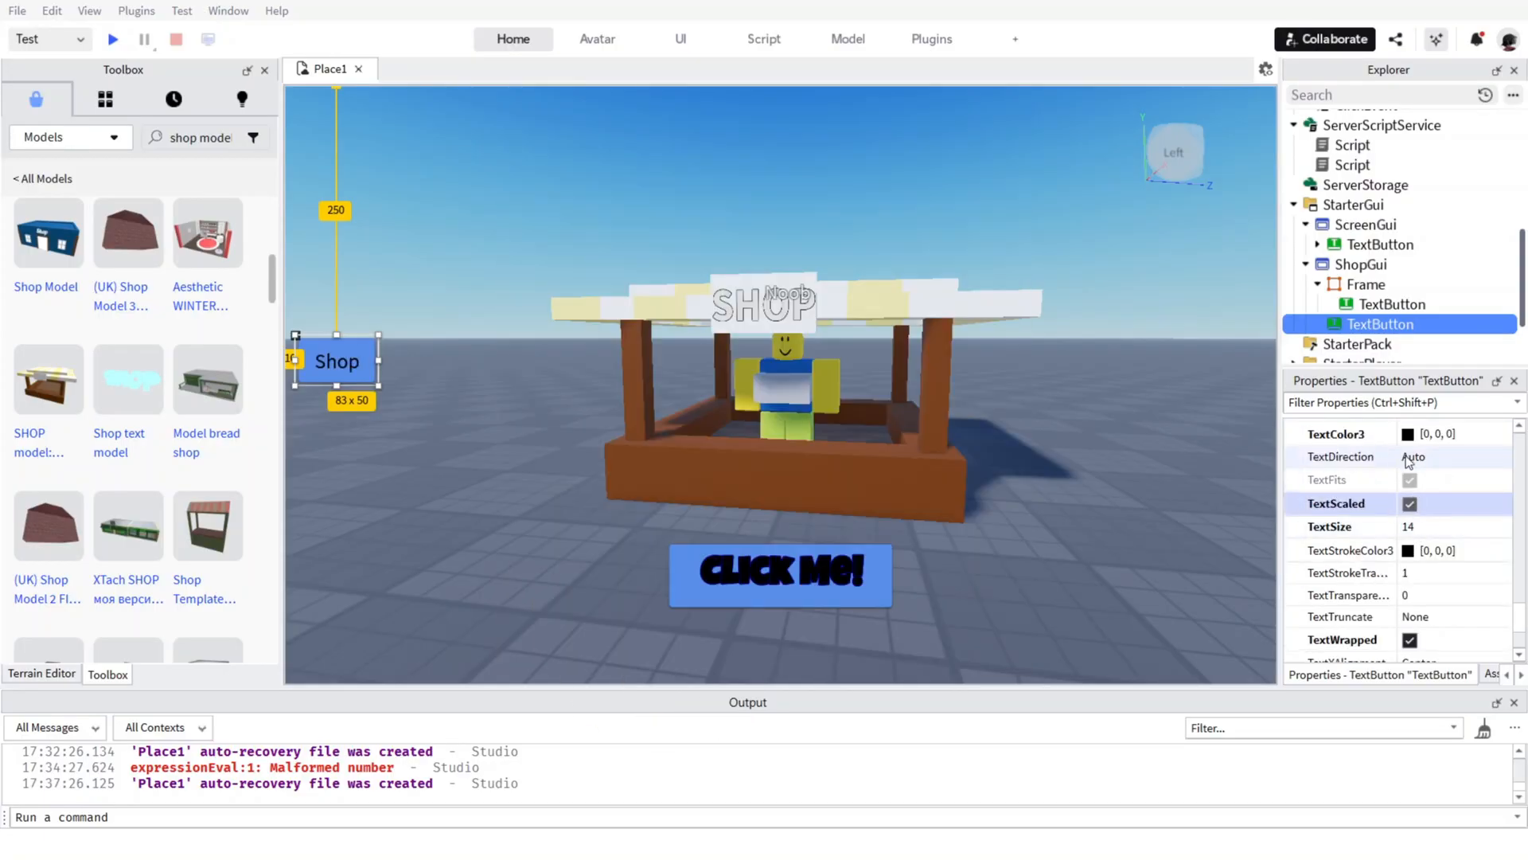
Try the Luckiest Guy and Creepster fonts on the Shop button, and settle on Fredoka One.
{"action": "scroll", "coordinate": [1408, 460], "scroll_direction": "up", "scroll_amount": 4}
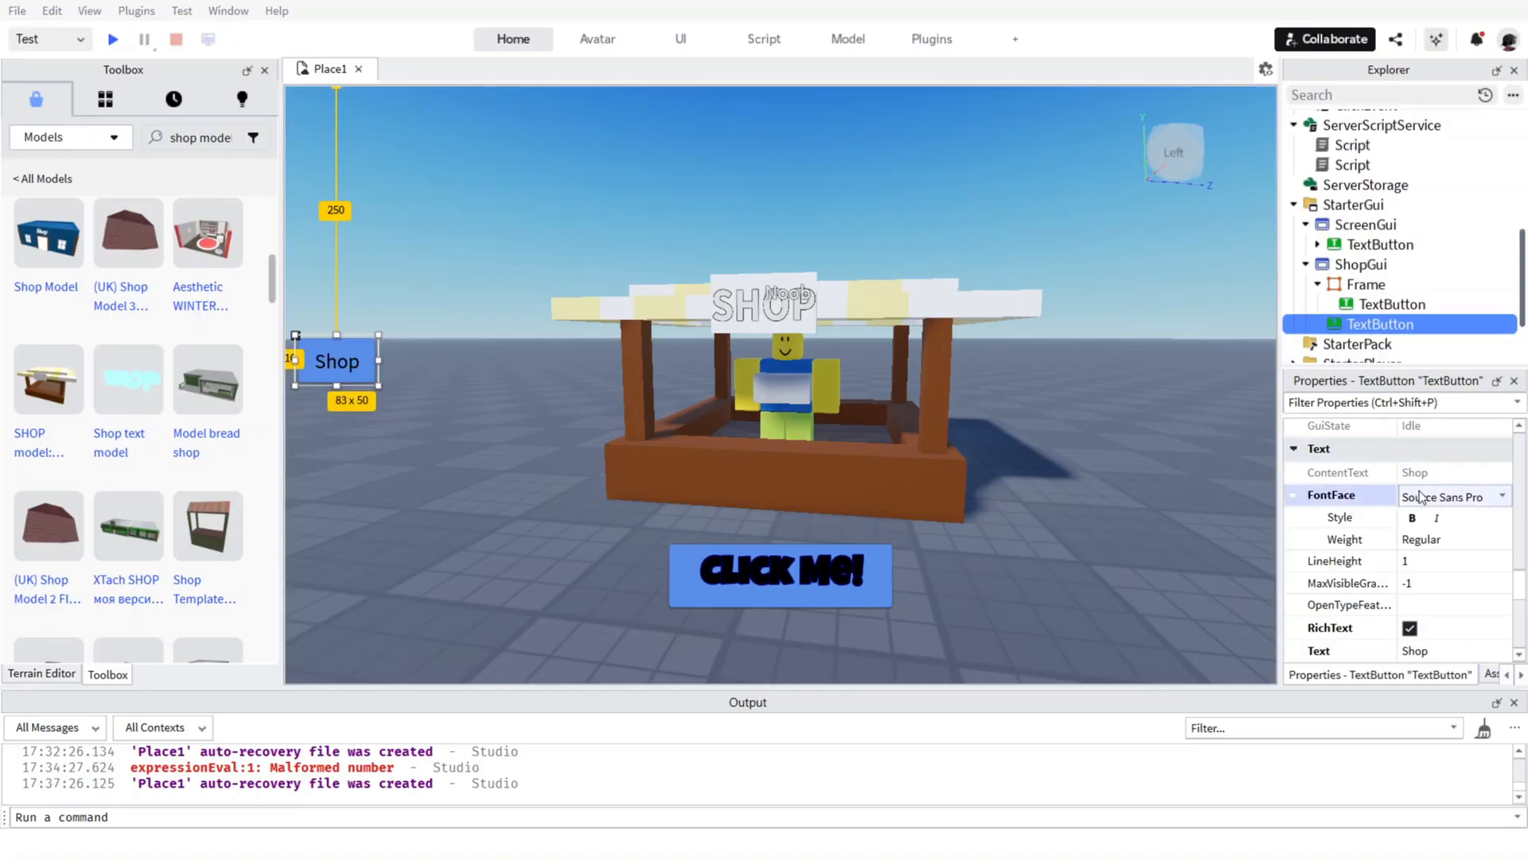
{"action": "left_click", "coordinate": [1421, 497]}
{"action": "left_click", "coordinate": [1425, 422]}
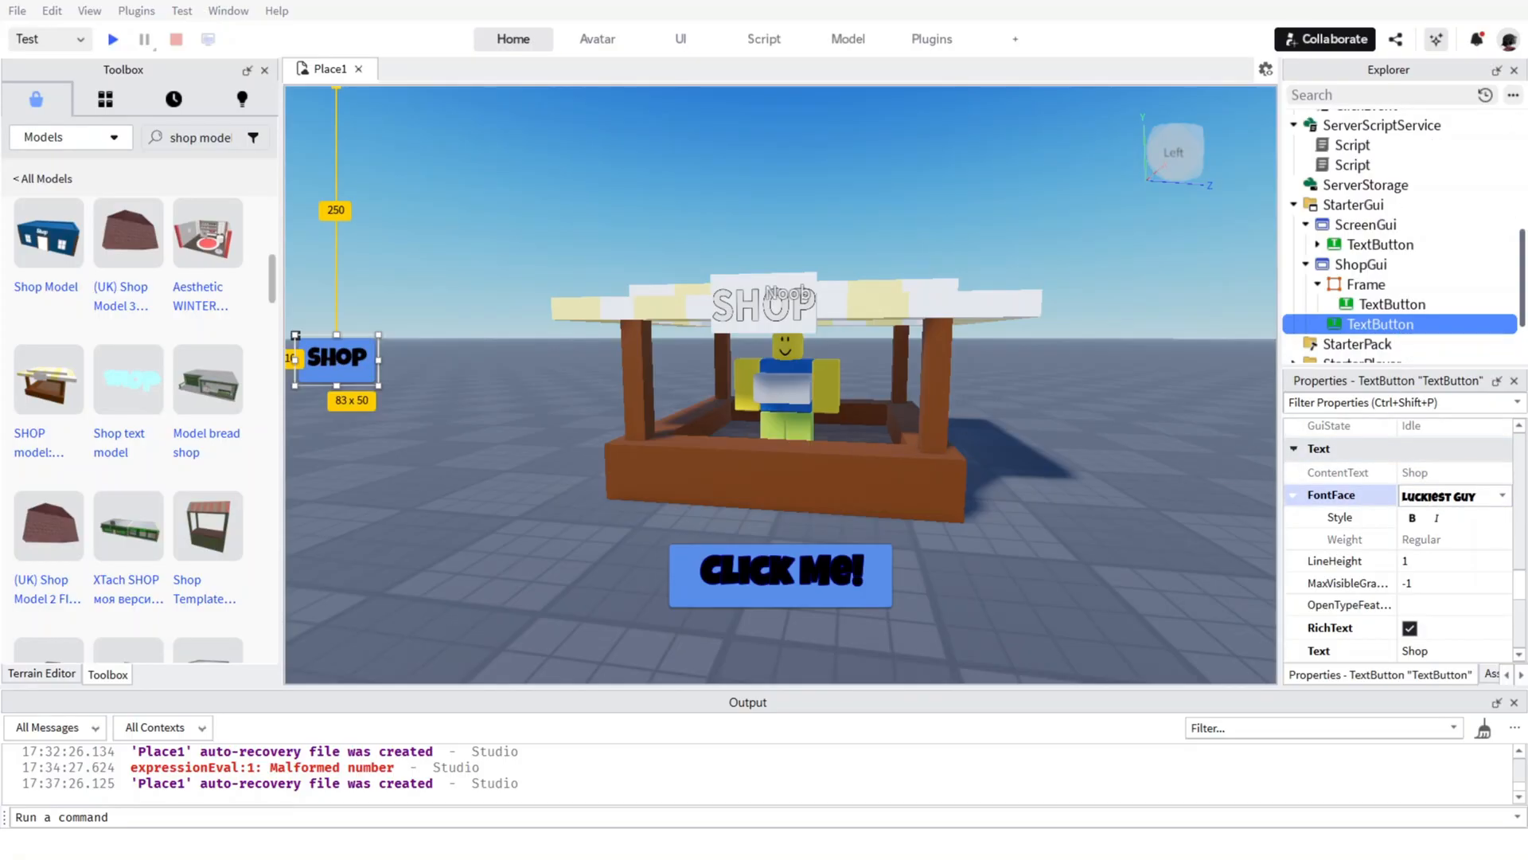
{"action": "left_click", "coordinate": [1414, 498]}
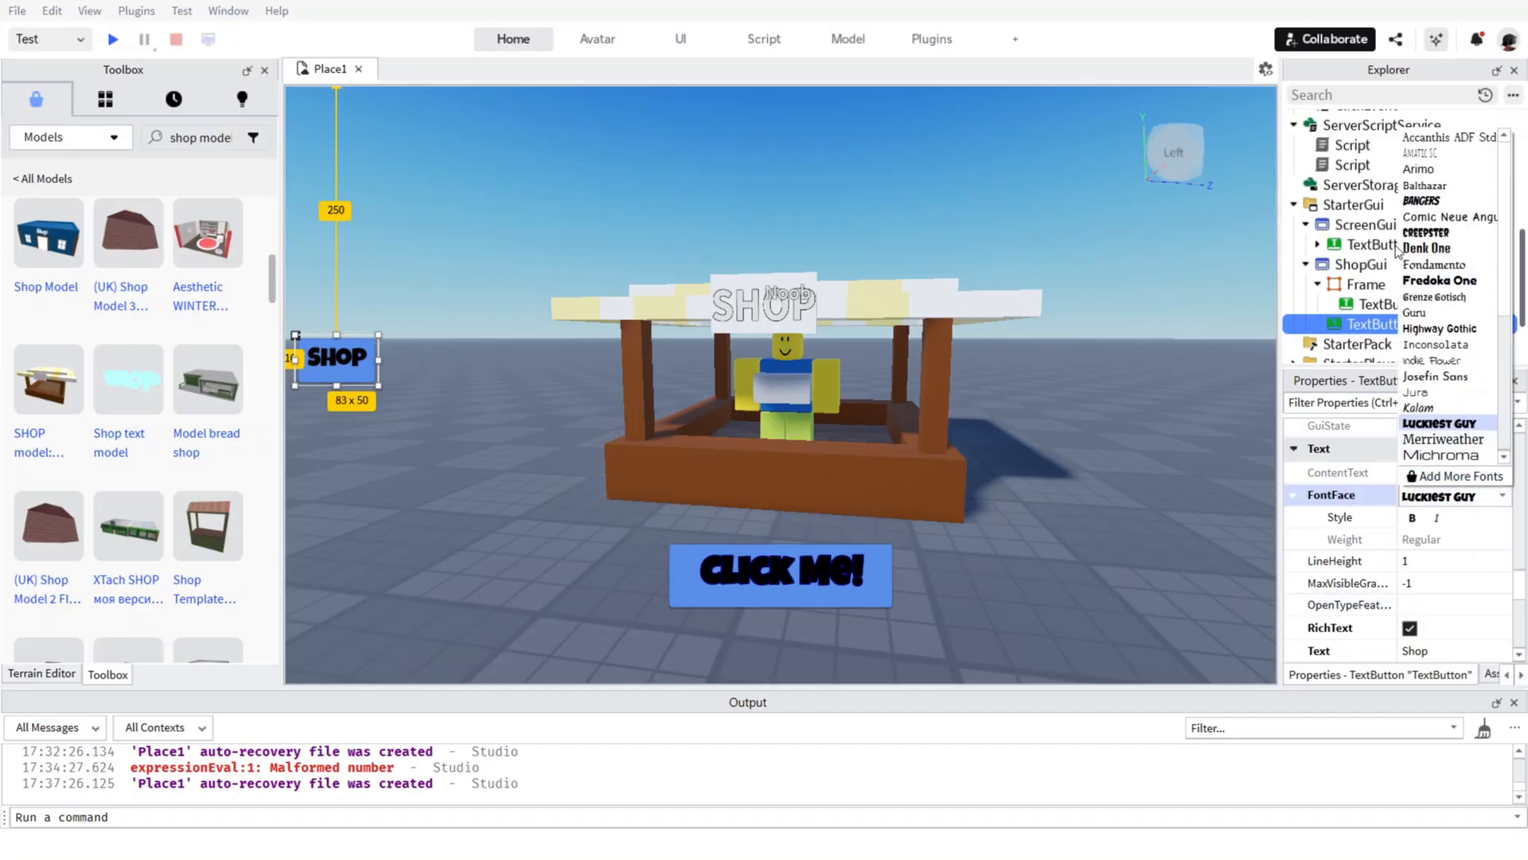
{"action": "left_click", "coordinate": [1419, 231]}
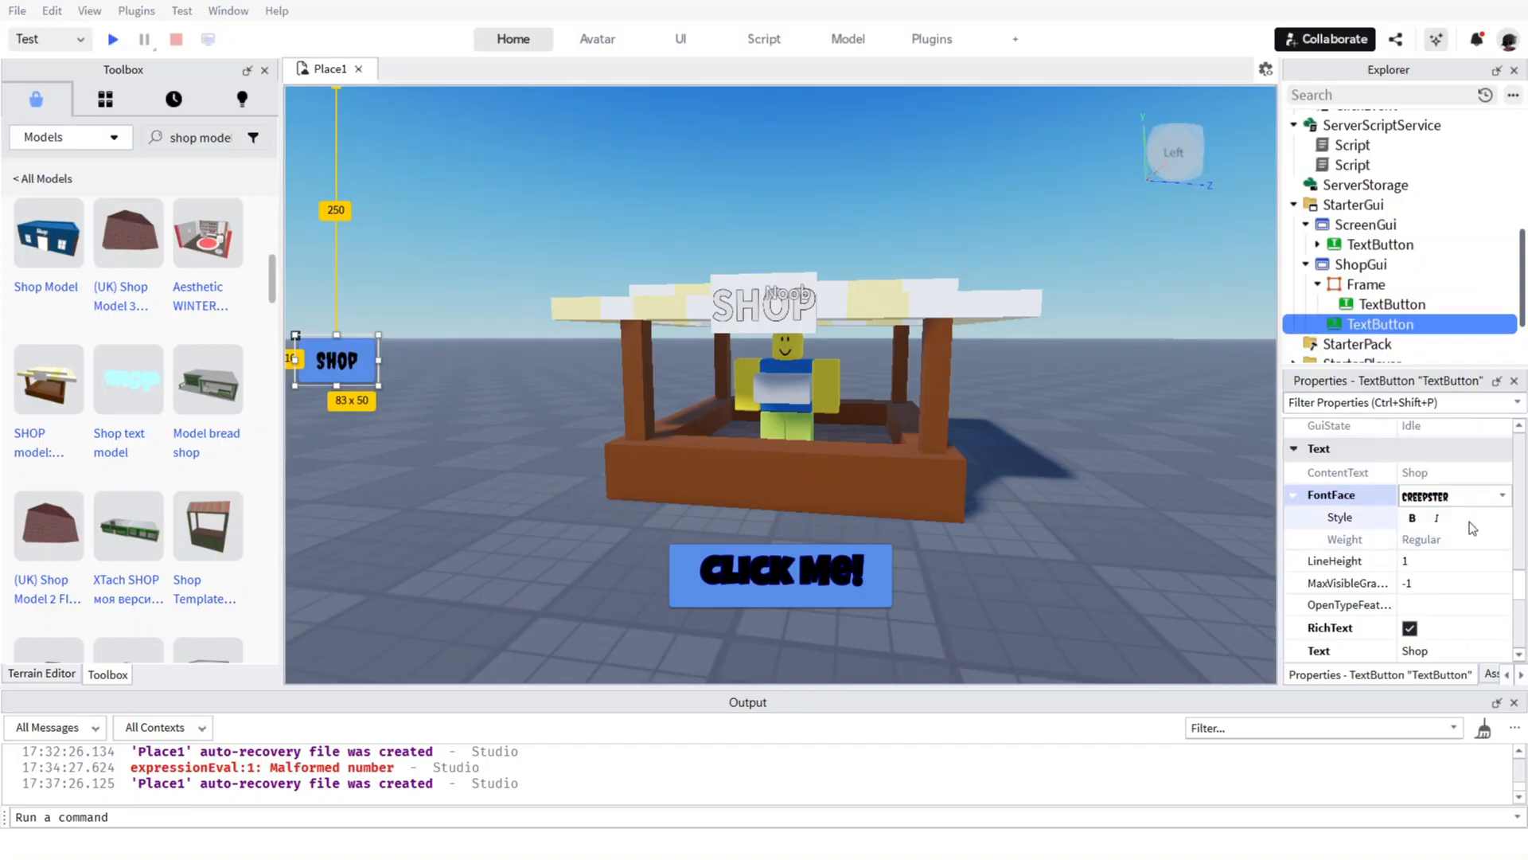
{"action": "left_click", "coordinate": [1471, 496]}
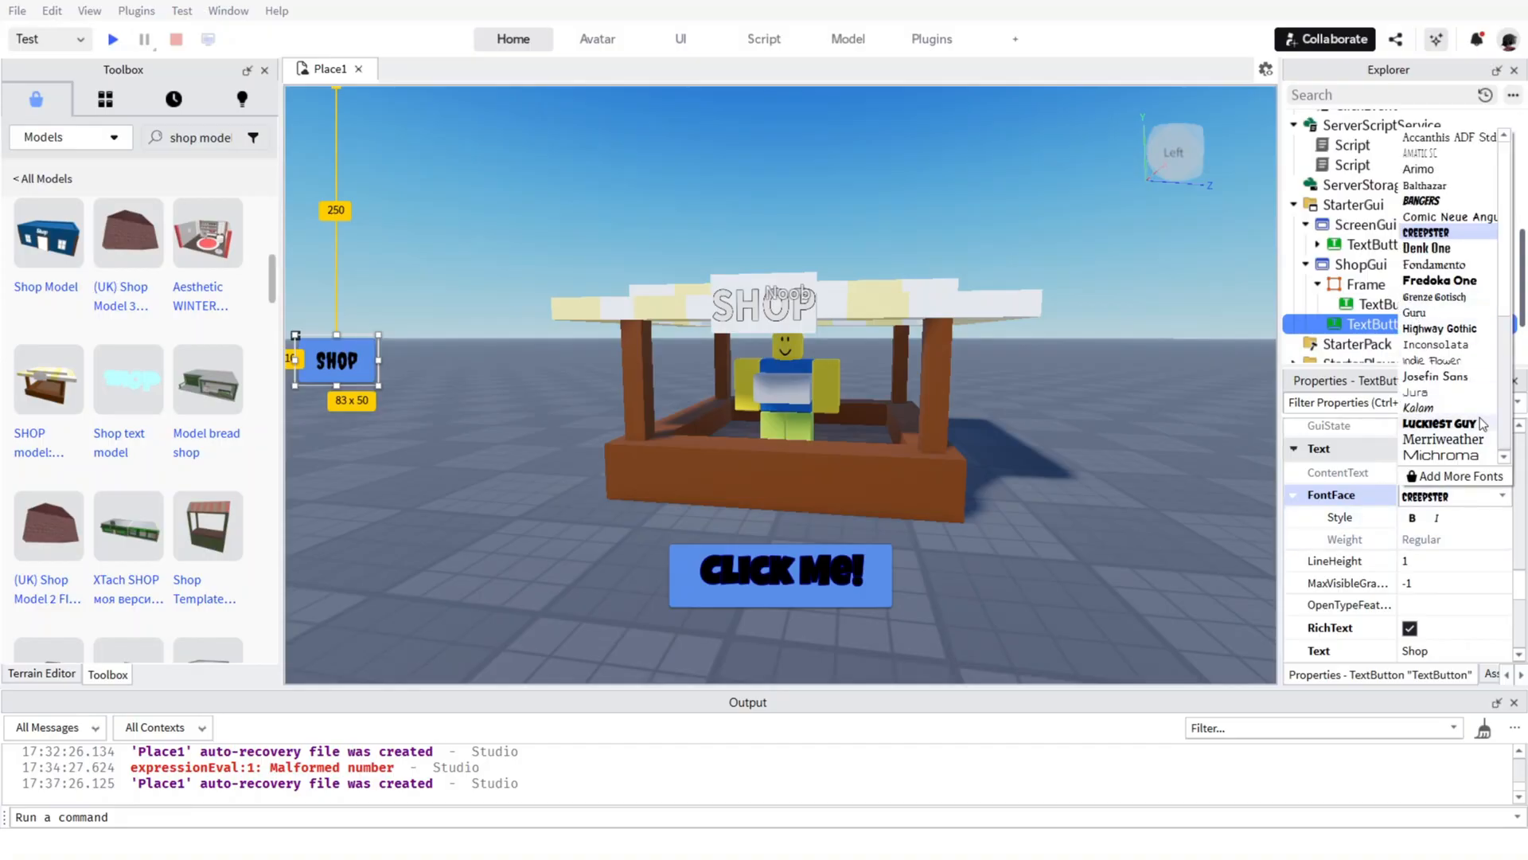
{"action": "left_click", "coordinate": [1439, 280]}
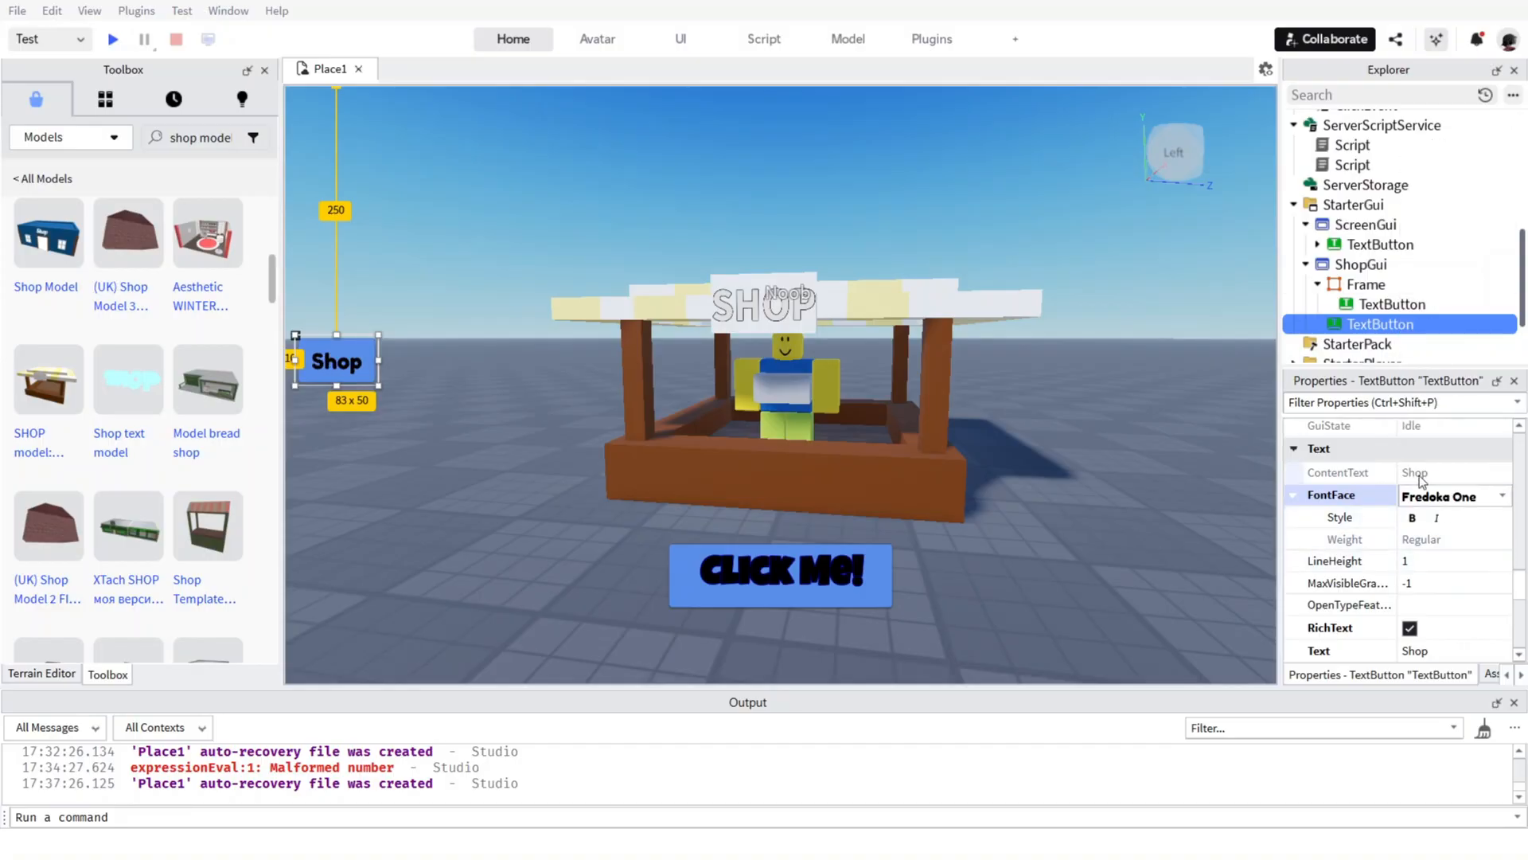
Set the font of the "Click Me!" TextButton in ScreenGui to Fredoka One to match the Shop button.
{"action": "left_click", "coordinate": [1365, 266]}
{"action": "left_click", "coordinate": [1366, 284]}
{"action": "left_click", "coordinate": [1373, 304]}
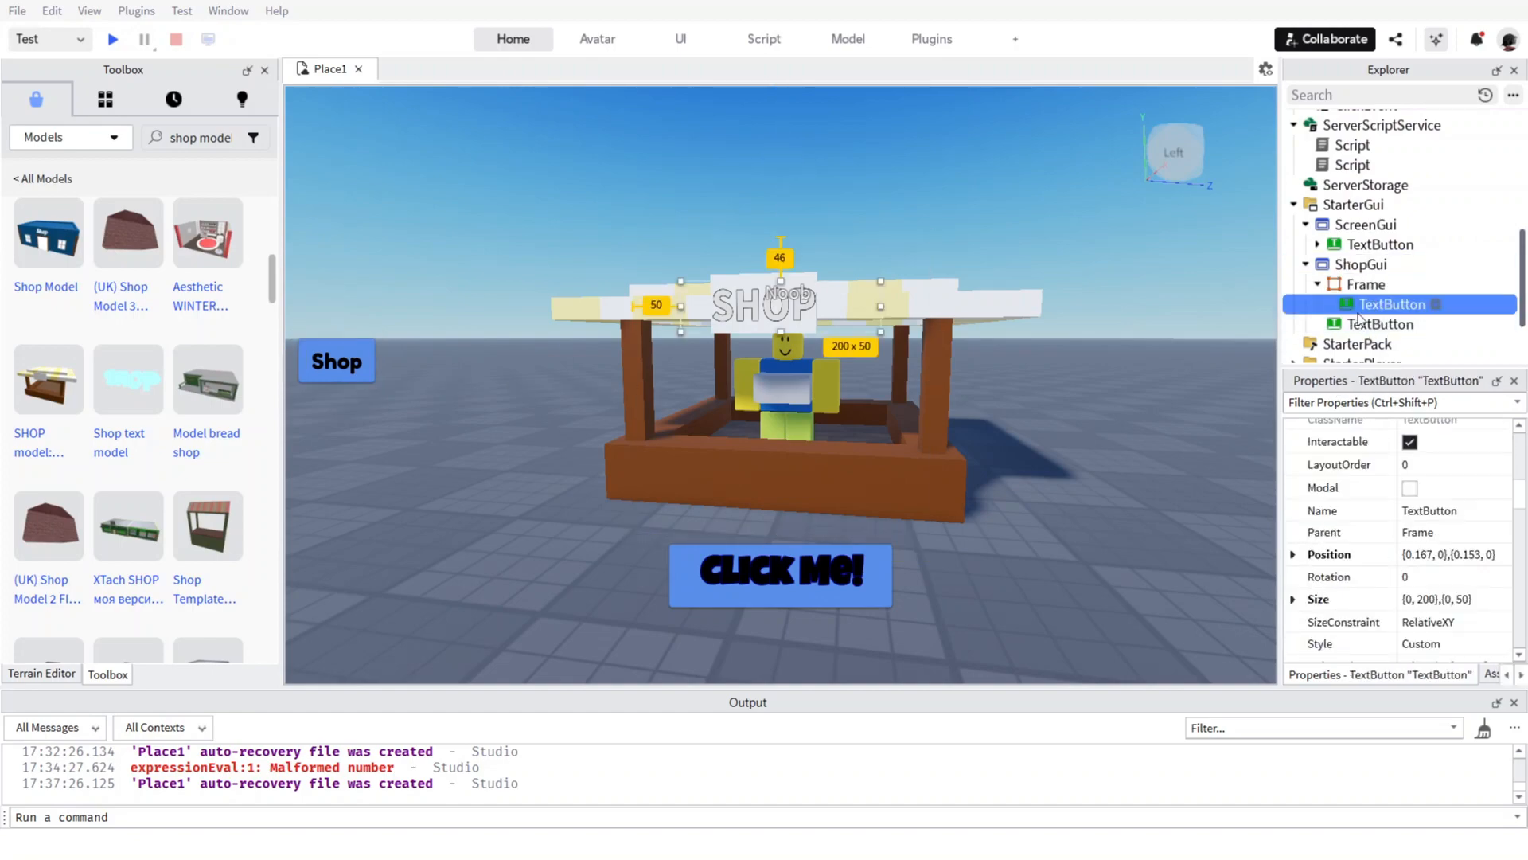
{"action": "left_click", "coordinate": [1359, 323]}
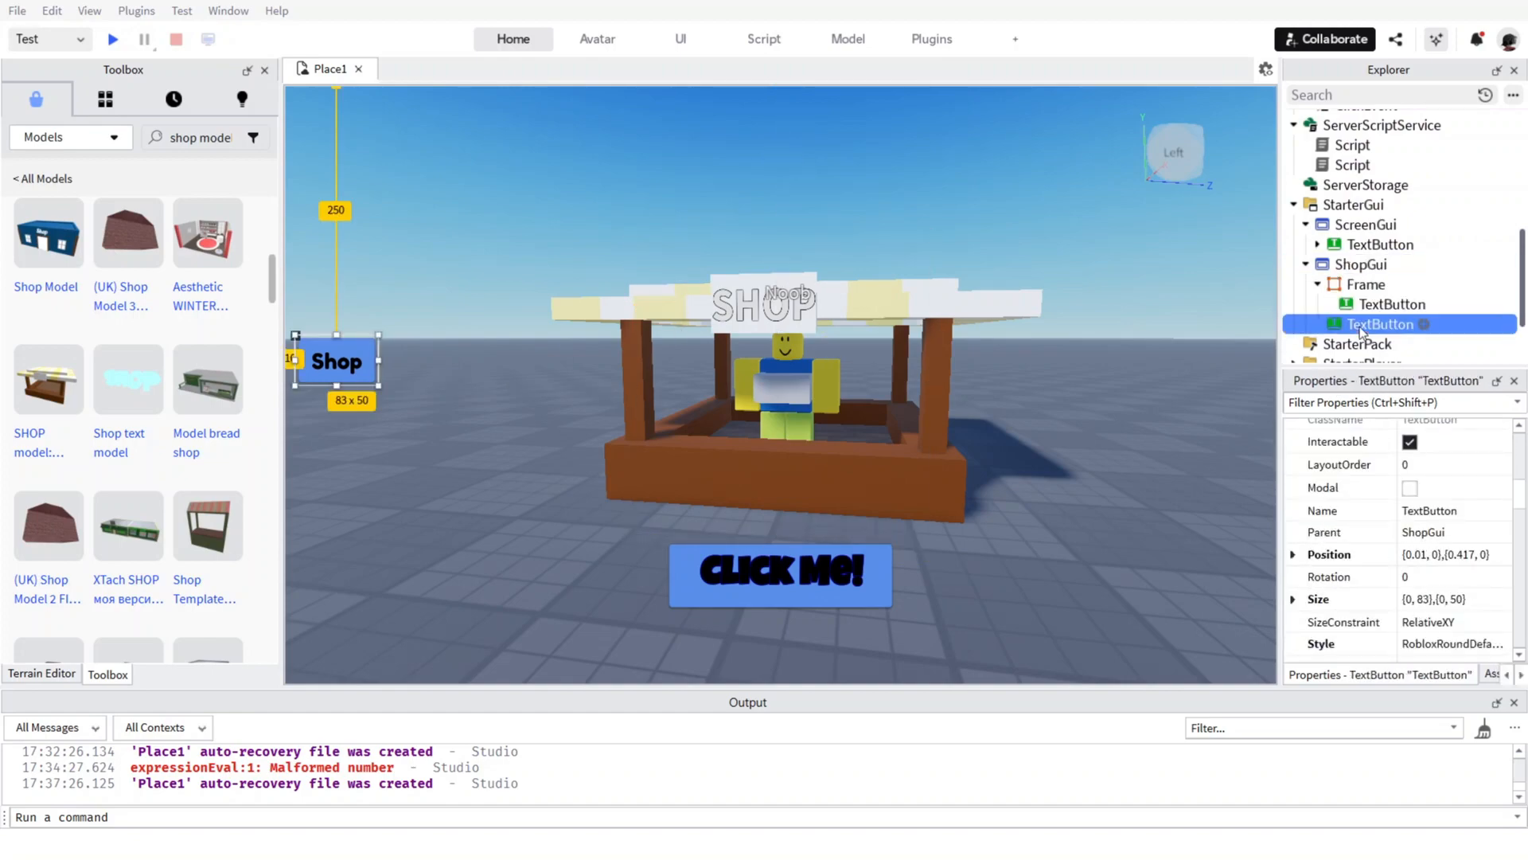
{"action": "left_click", "coordinate": [1366, 246]}
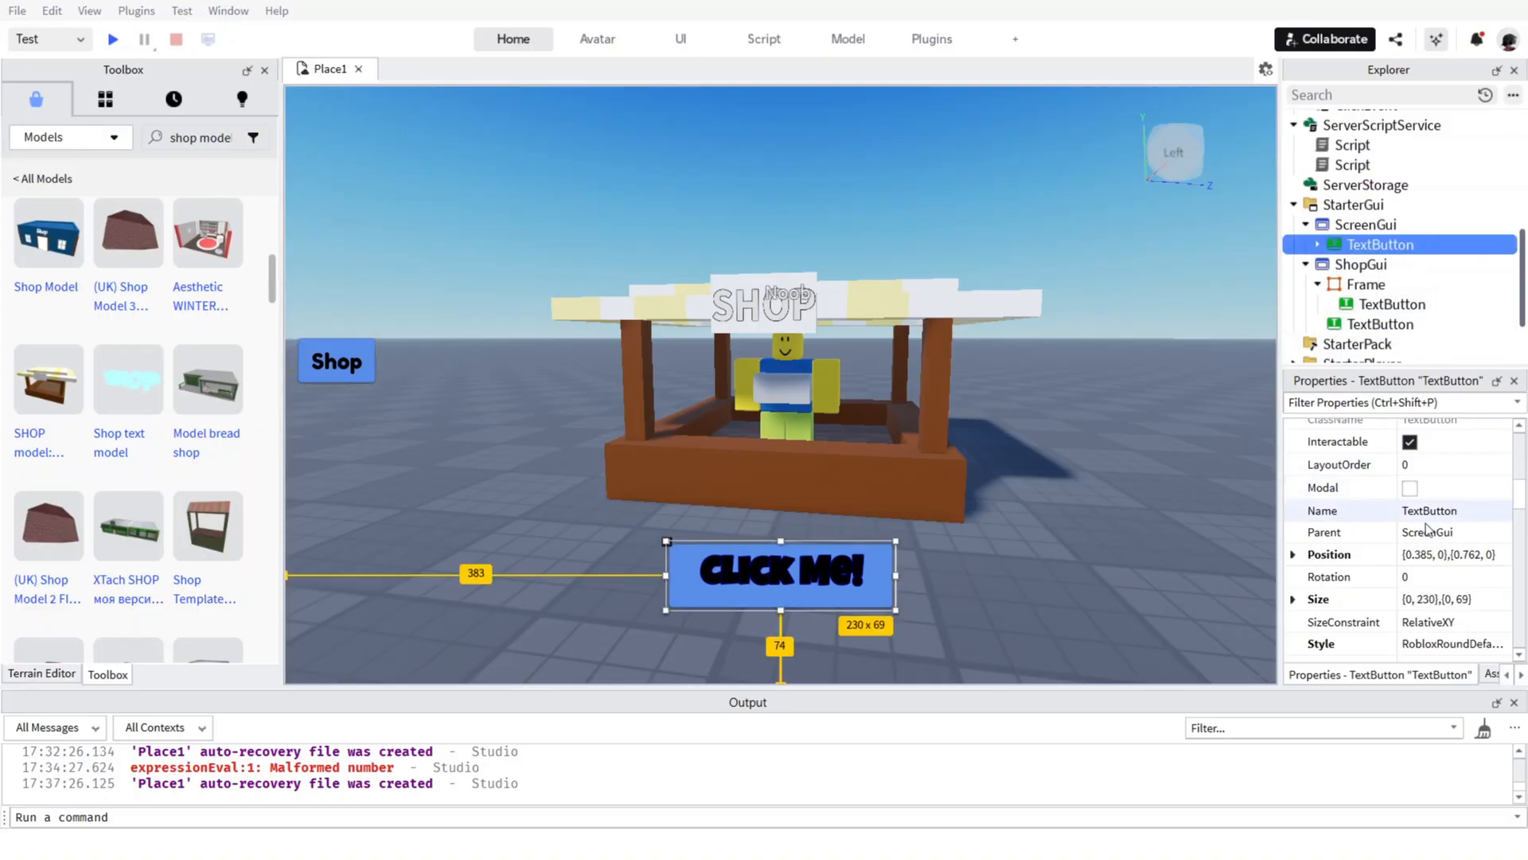
{"action": "scroll", "coordinate": [1393, 477], "scroll_direction": "up", "scroll_amount": 5}
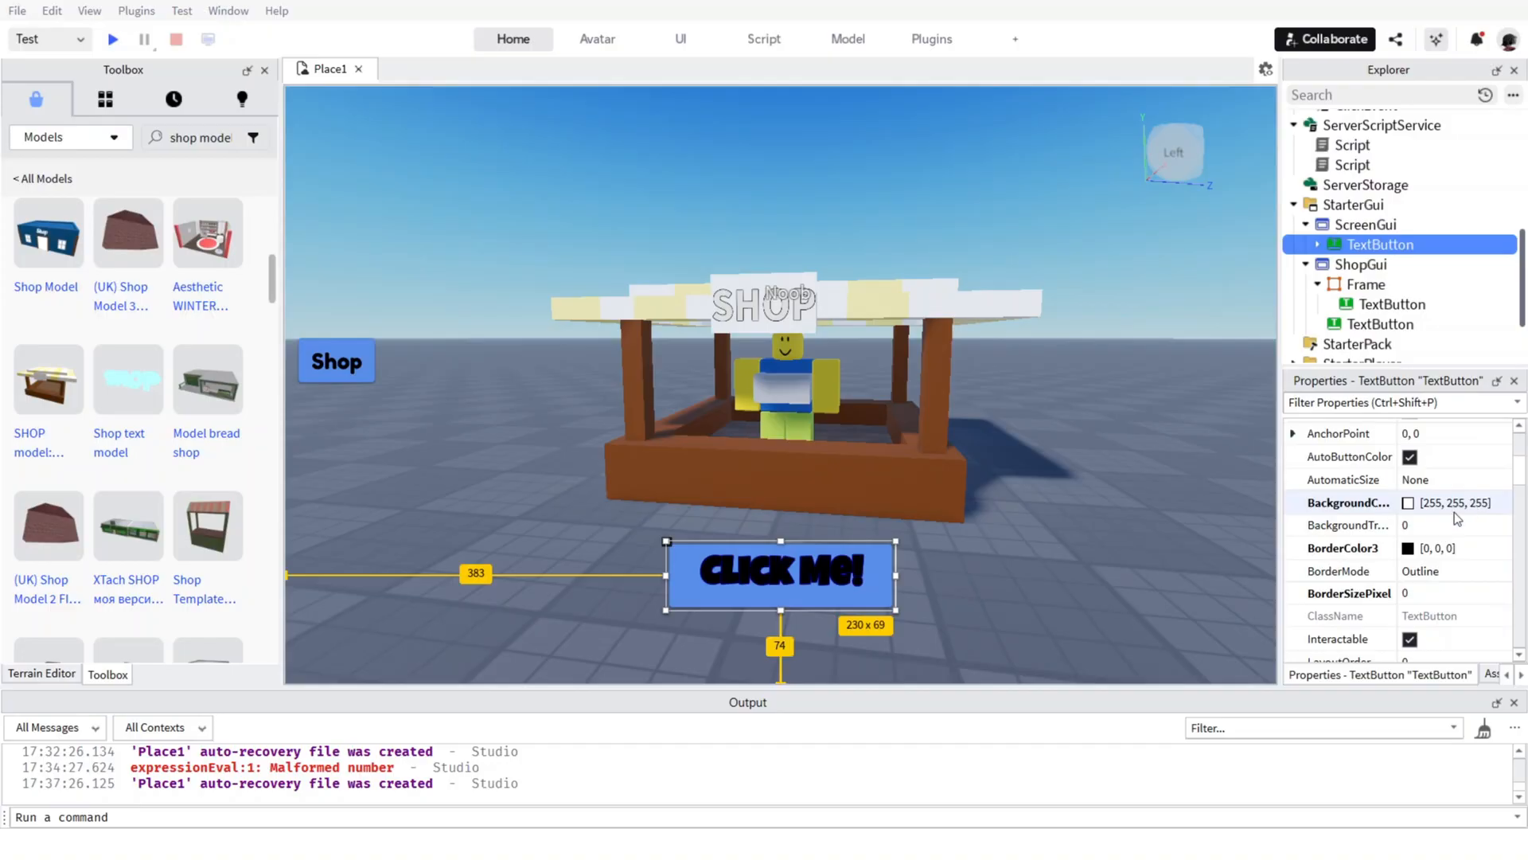
{"action": "scroll", "coordinate": [1449, 529], "scroll_direction": "down", "scroll_amount": 5}
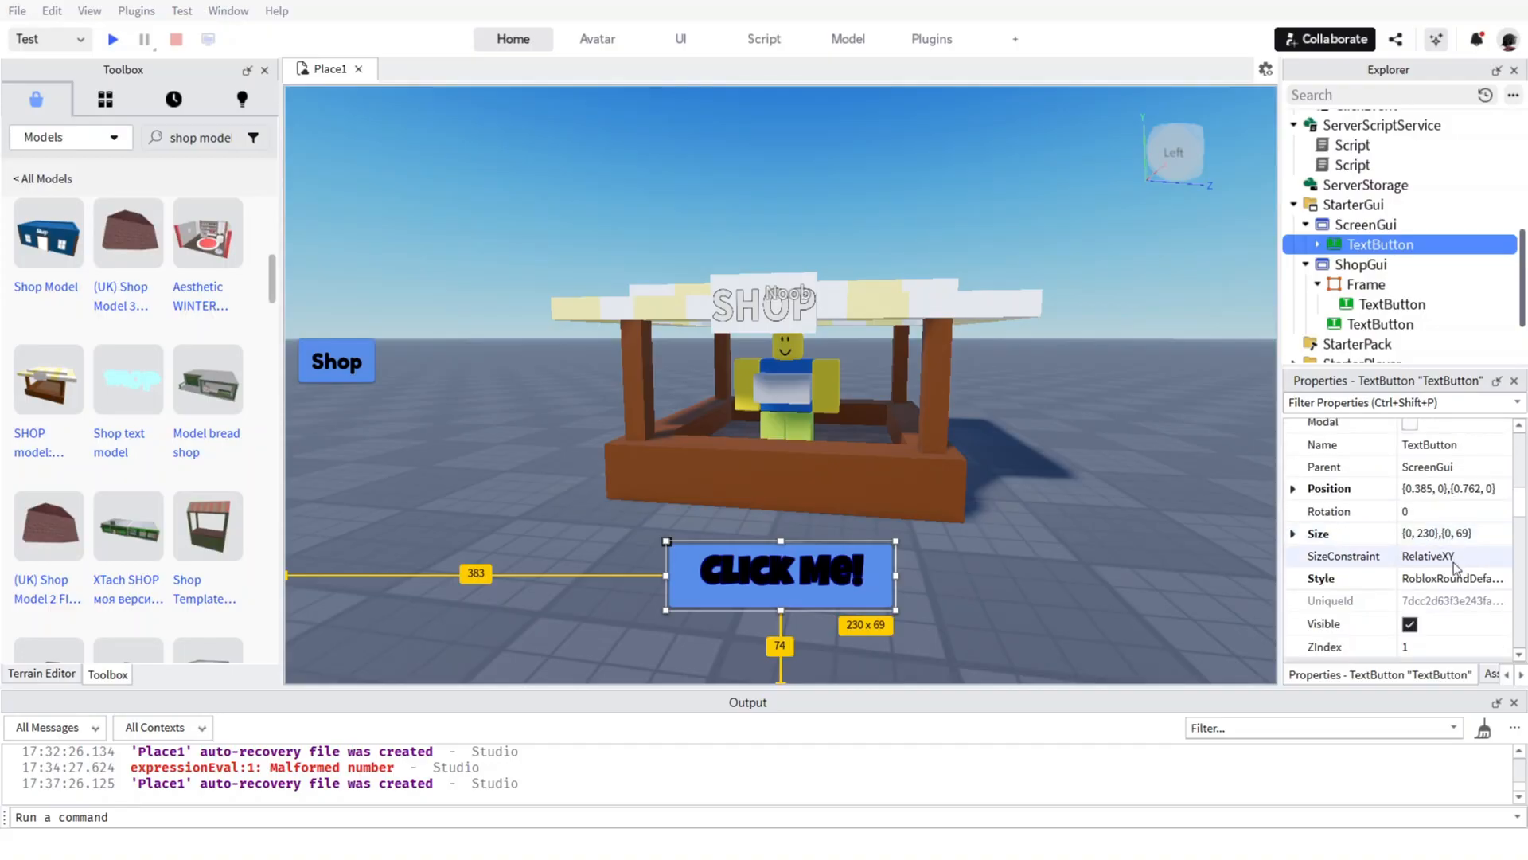
{"action": "scroll", "coordinate": [1427, 476], "scroll_direction": "up", "scroll_amount": 5}
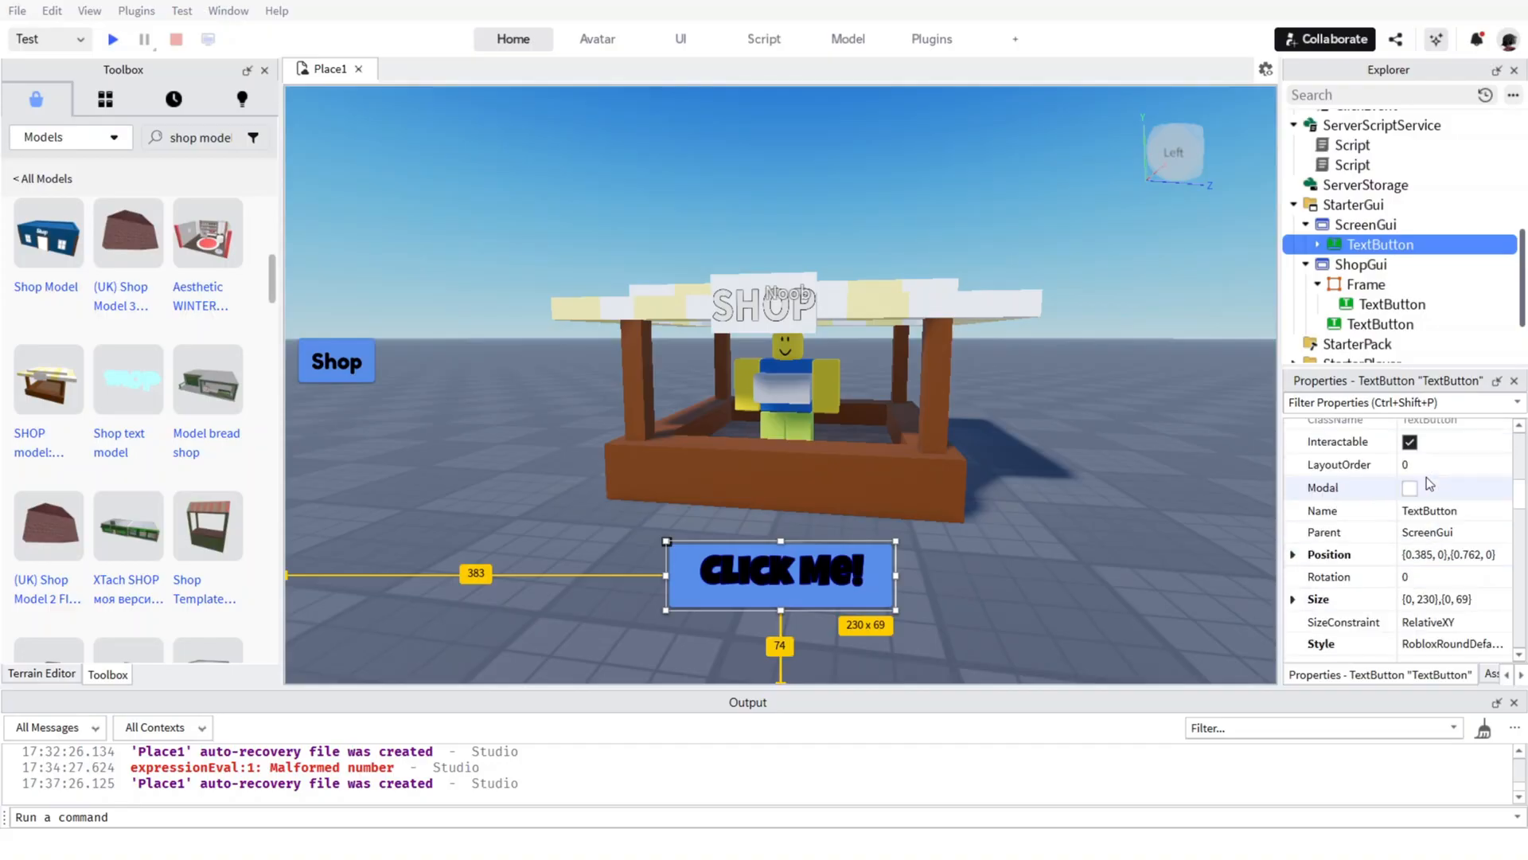
{"action": "scroll", "coordinate": [1437, 499], "scroll_direction": "up", "scroll_amount": 3}
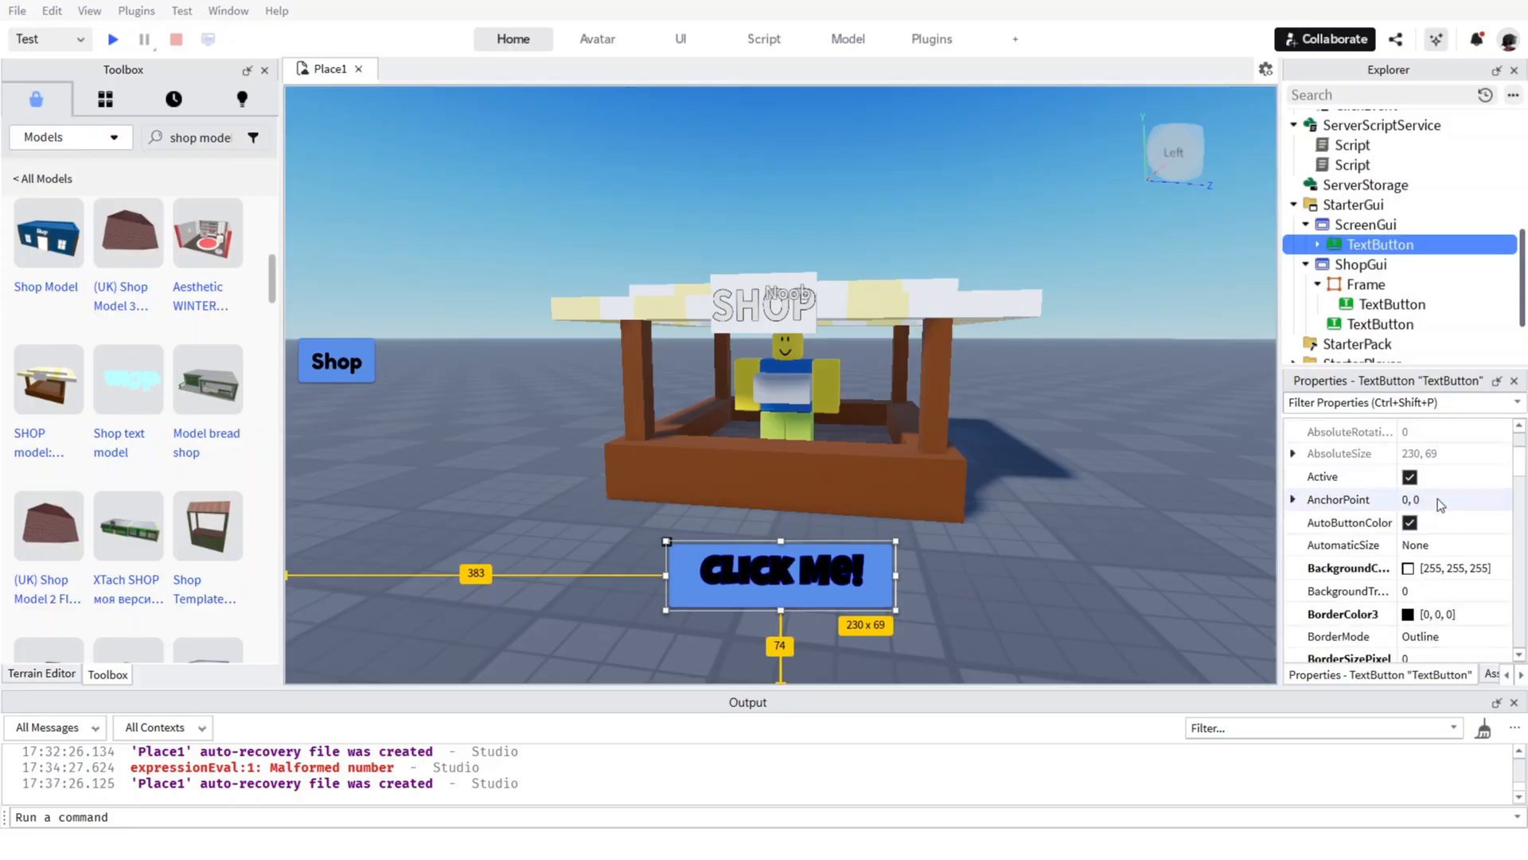
{"action": "scroll", "coordinate": [1438, 500], "scroll_direction": "down", "scroll_amount": 8}
{"action": "scroll", "coordinate": [1435, 503], "scroll_direction": "up", "scroll_amount": 3}
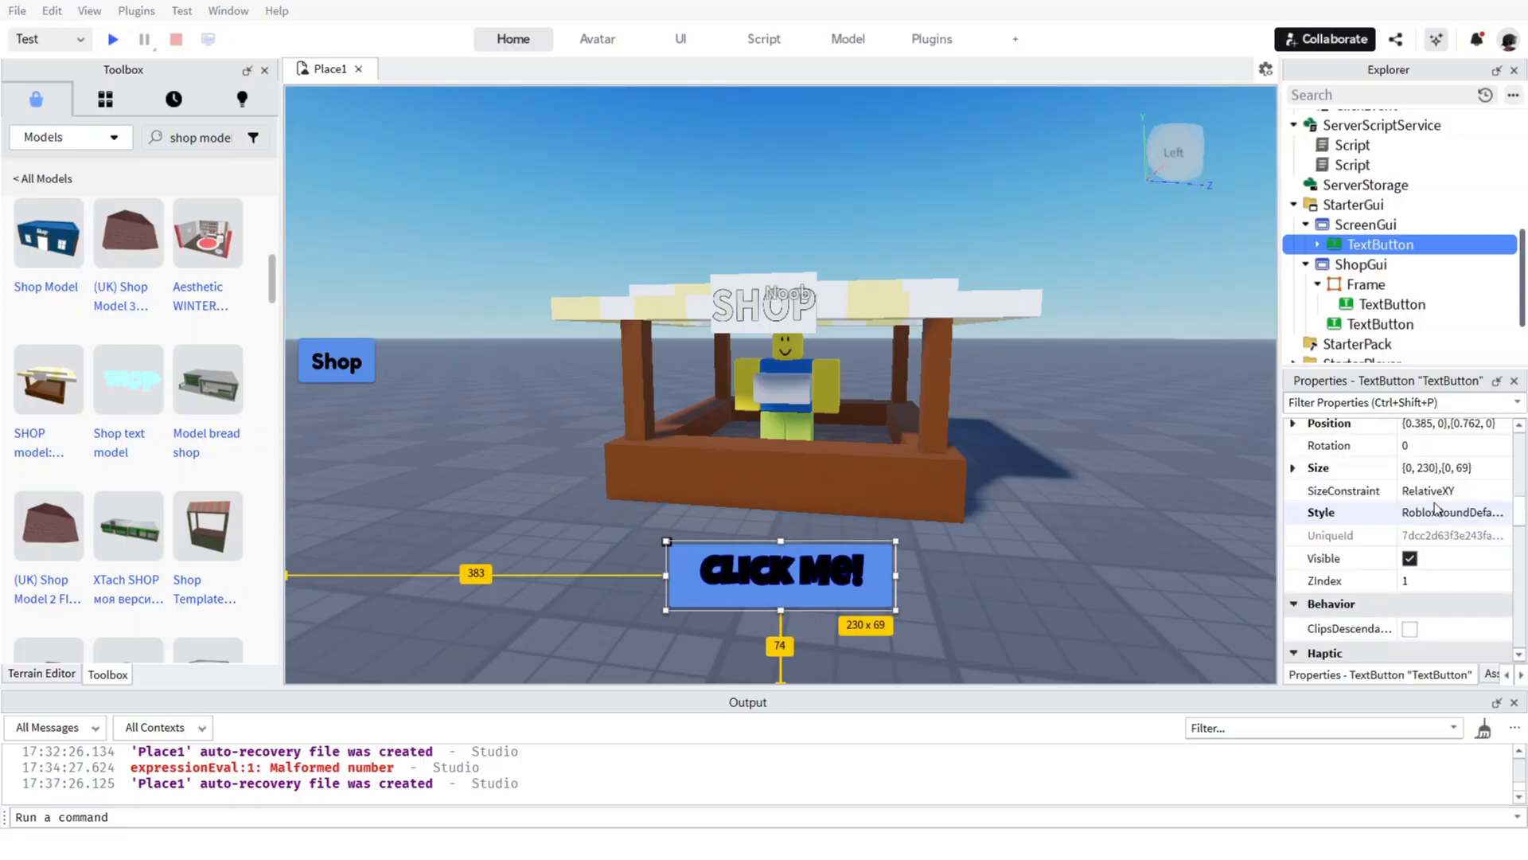
{"action": "scroll", "coordinate": [1429, 532], "scroll_direction": "down", "scroll_amount": 5}
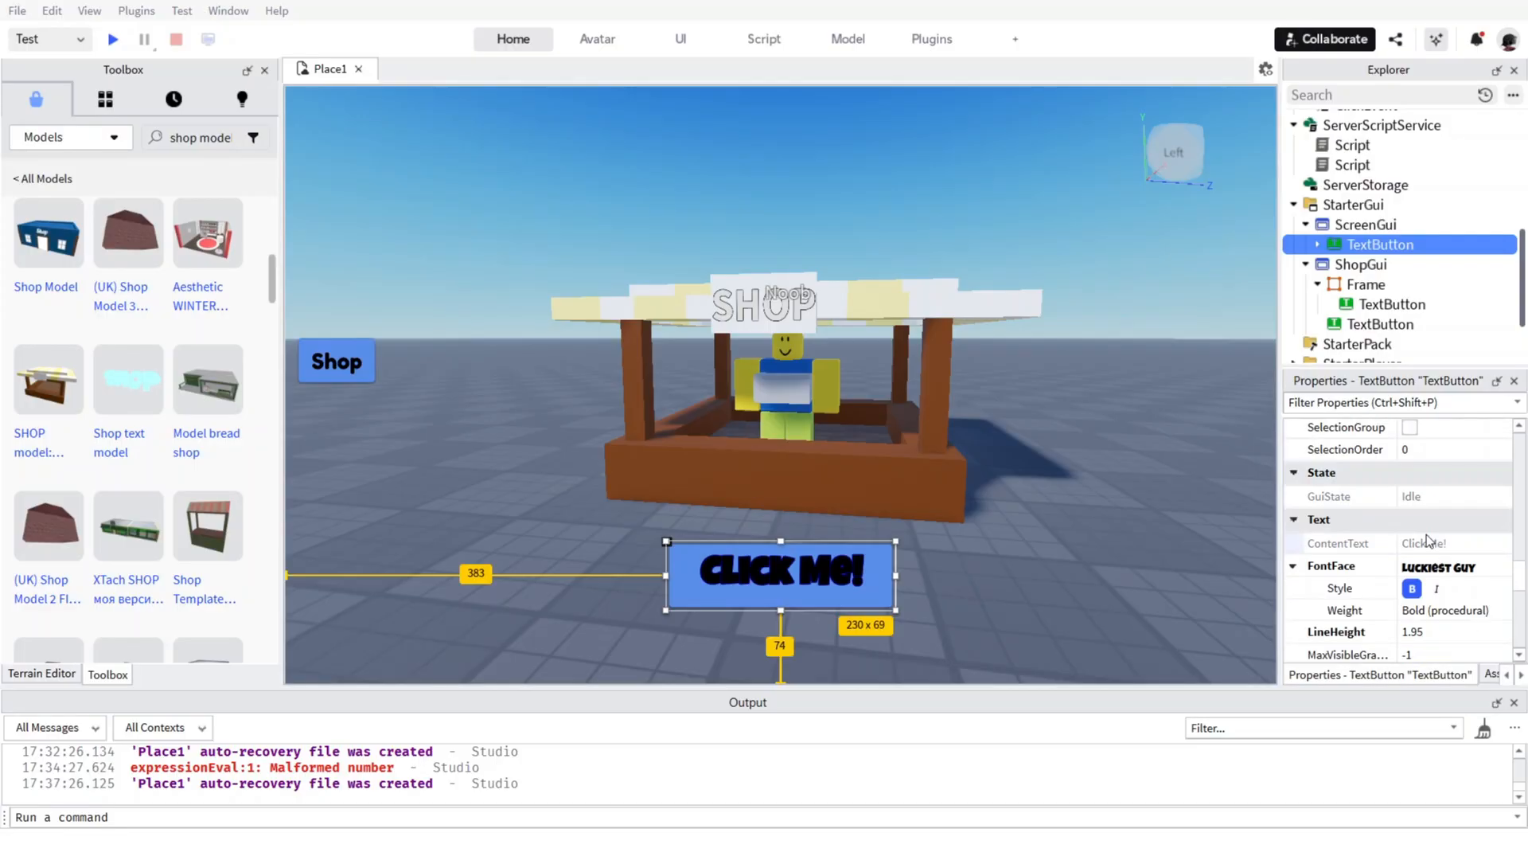
{"action": "left_click", "coordinate": [1450, 568]}
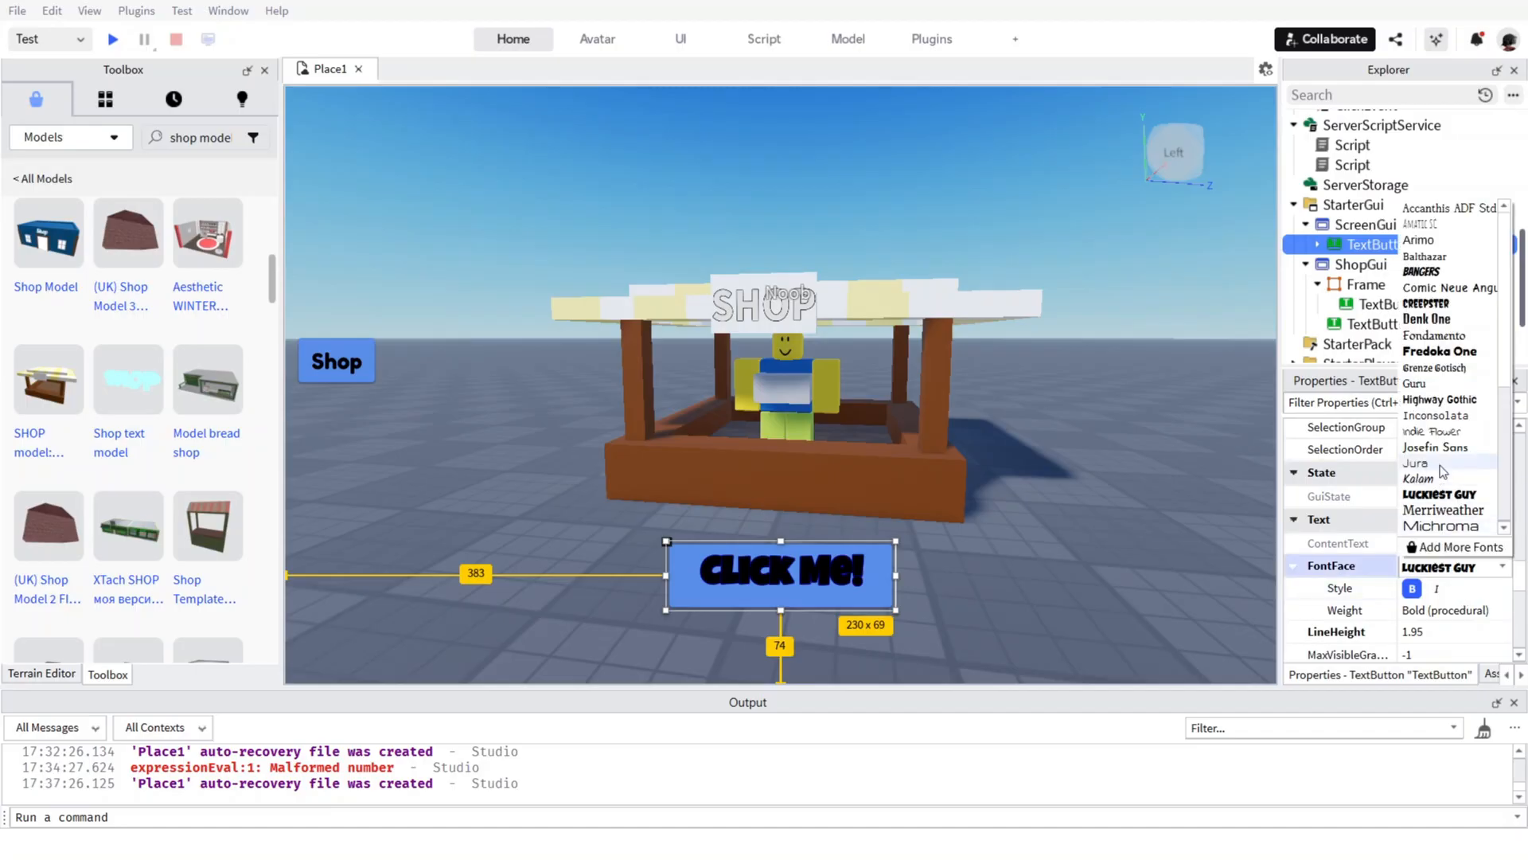
{"action": "left_click", "coordinate": [1437, 353]}
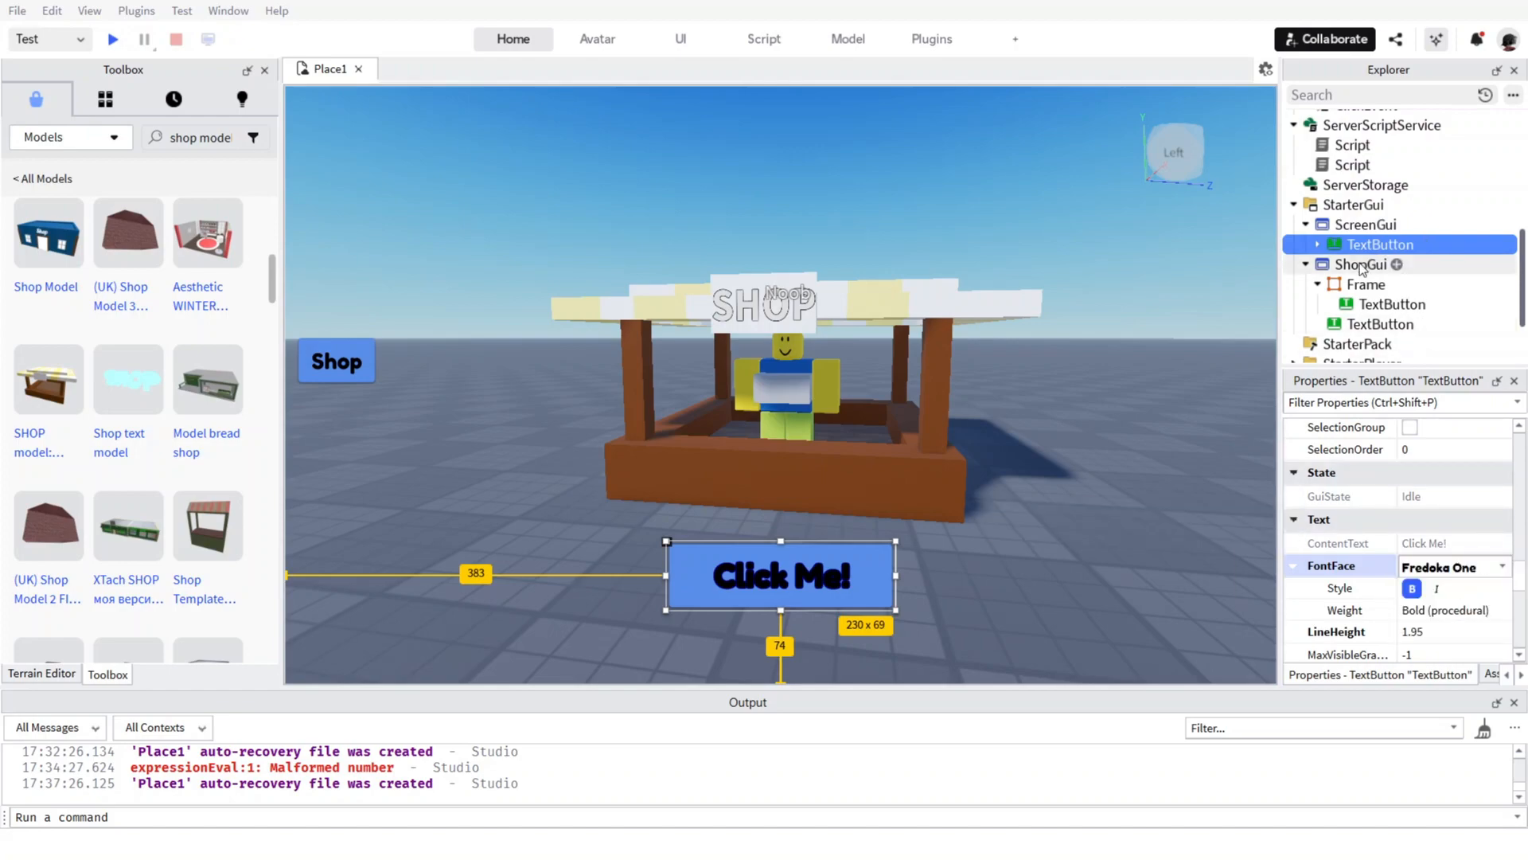
Select the Shop TextButton under ShopGui and raise its BorderSizePixel to 11.
{"action": "left_click", "coordinate": [1351, 287]}
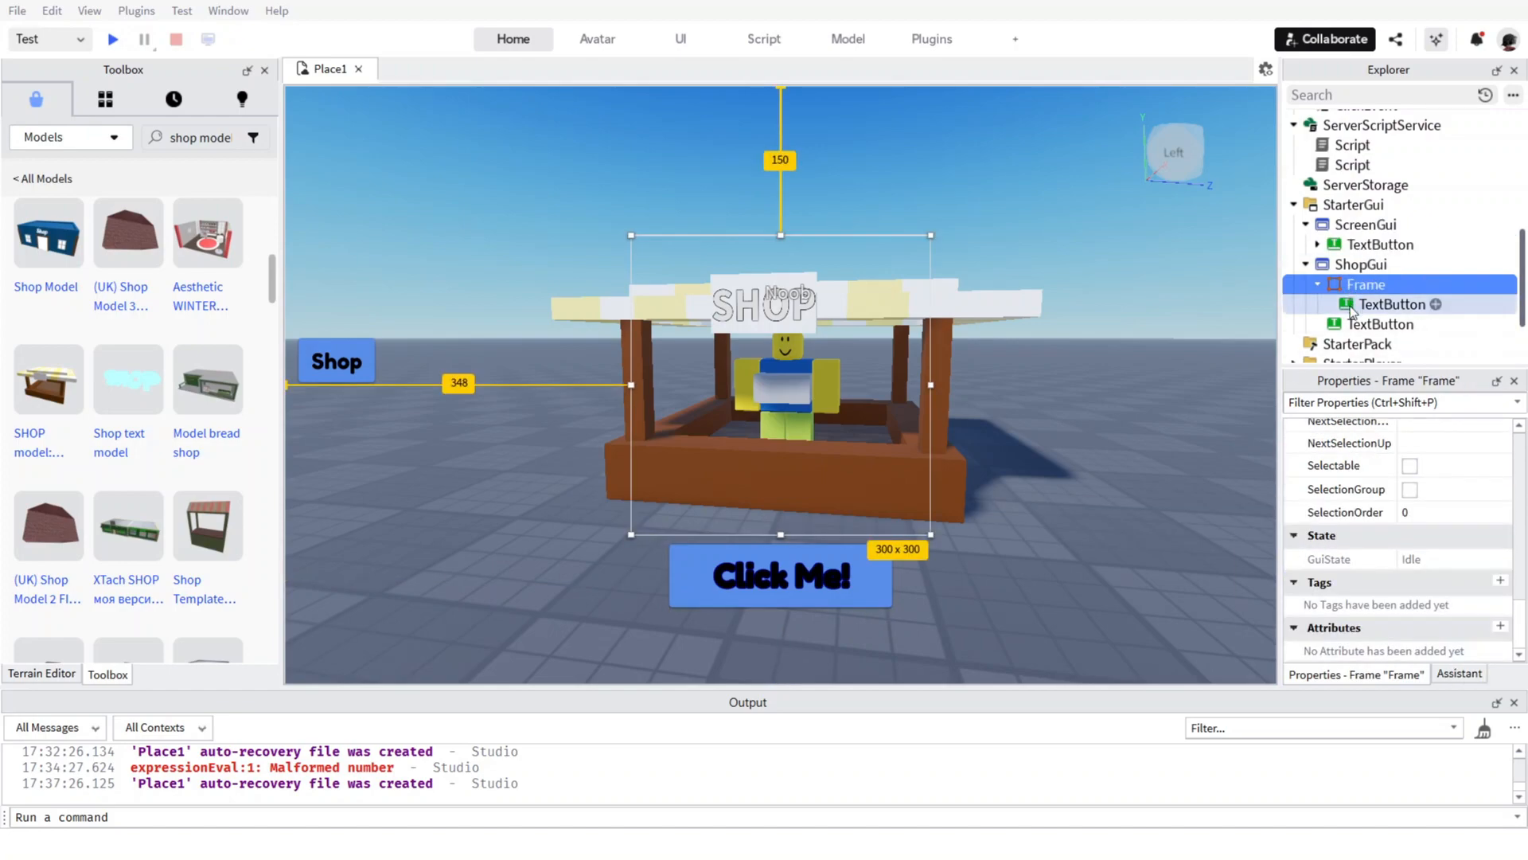
{"action": "left_click", "coordinate": [1353, 305]}
{"action": "left_click", "coordinate": [1353, 324]}
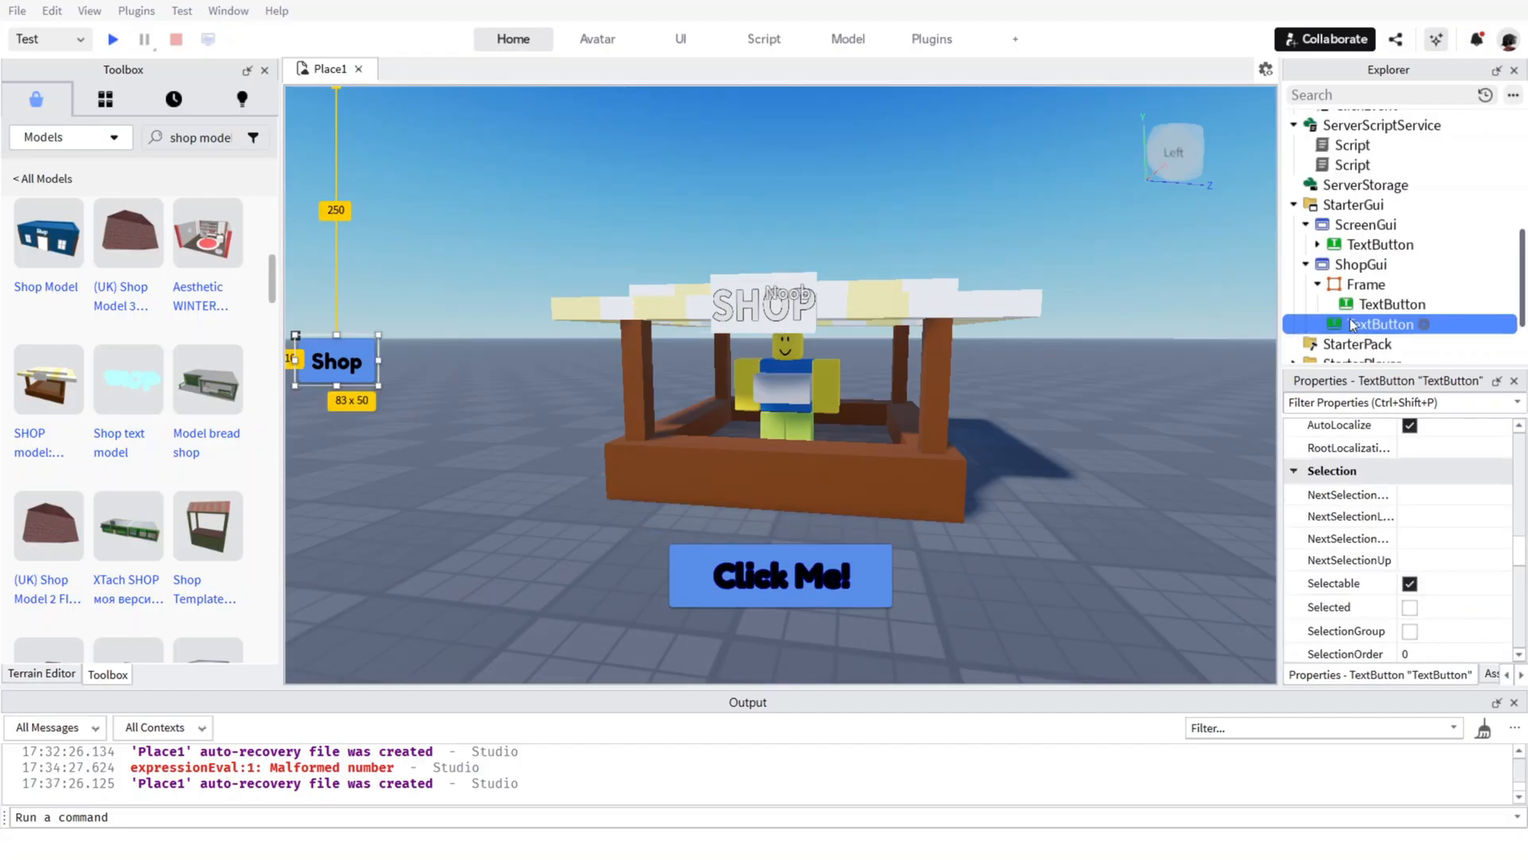
{"action": "scroll", "coordinate": [1410, 583], "scroll_direction": "up", "scroll_amount": 5}
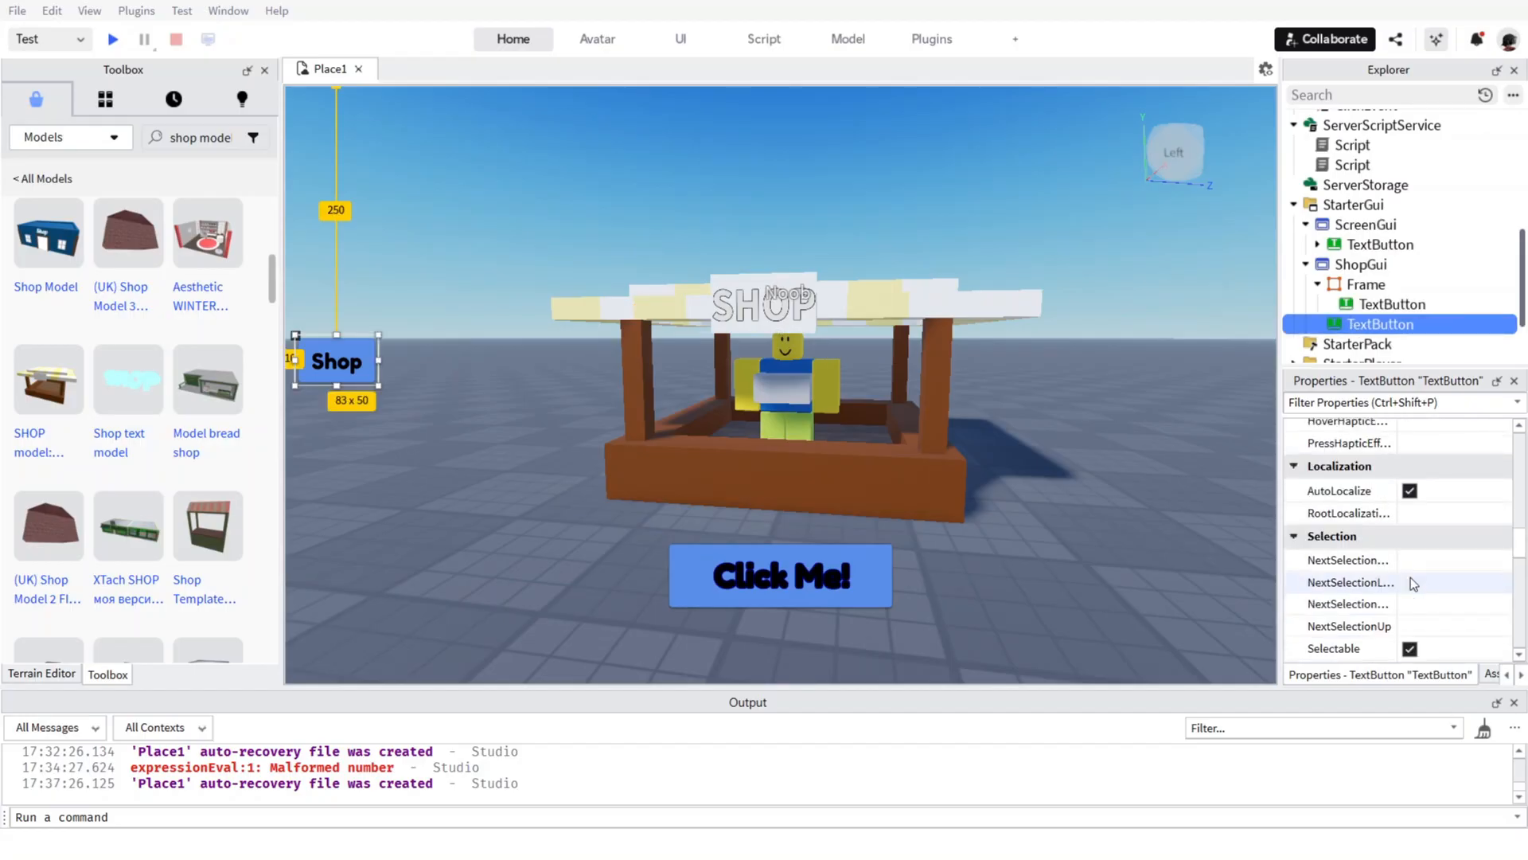
{"action": "scroll", "coordinate": [1410, 584], "scroll_direction": "down", "scroll_amount": 5}
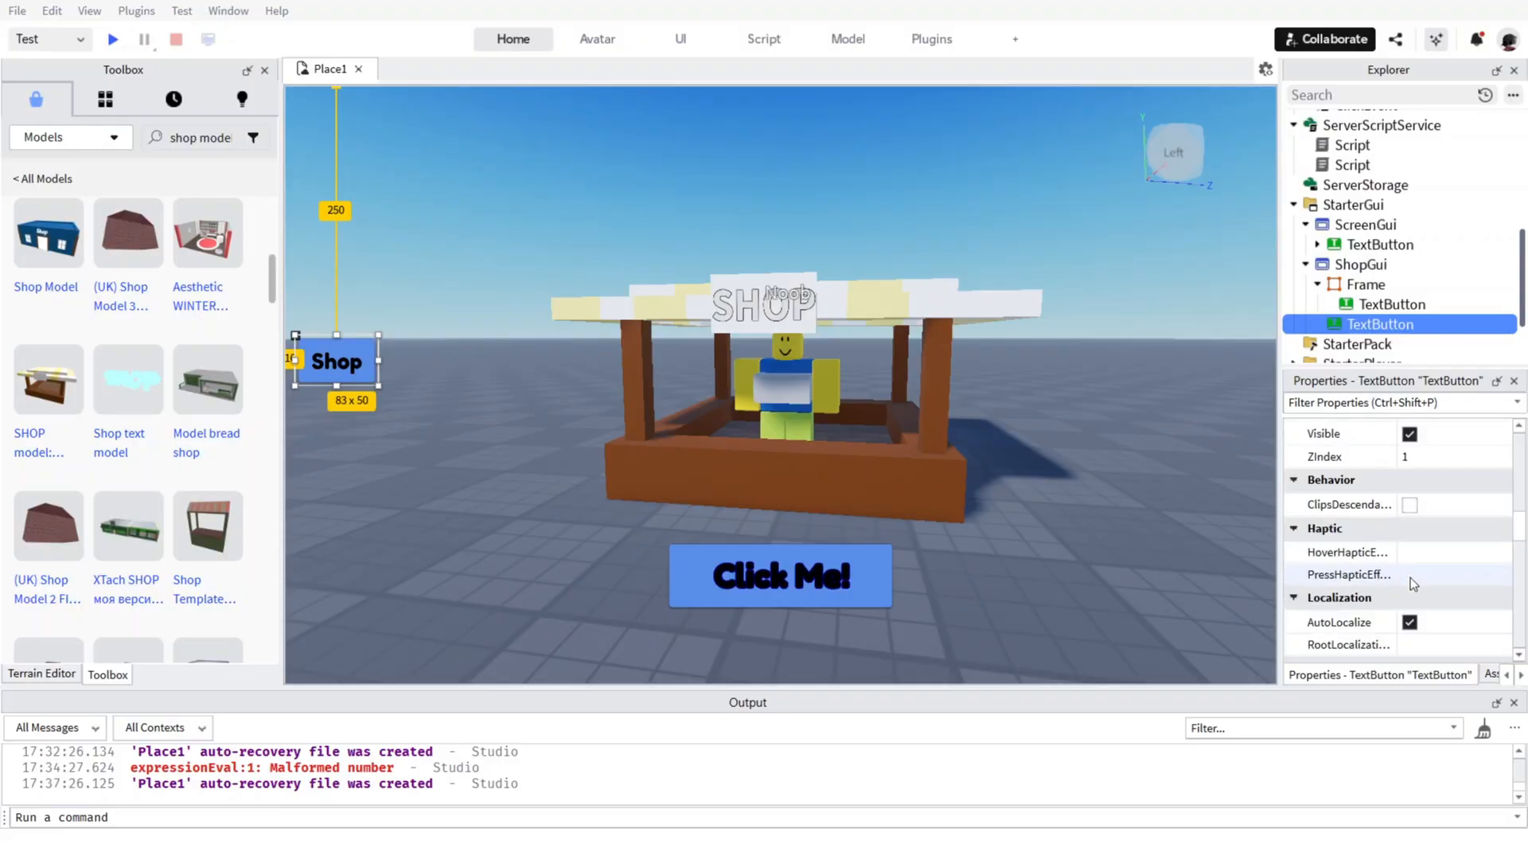
{"action": "scroll", "coordinate": [1410, 584], "scroll_direction": "up", "scroll_amount": 5}
{"action": "scroll", "coordinate": [1411, 584], "scroll_direction": "up", "scroll_amount": 10}
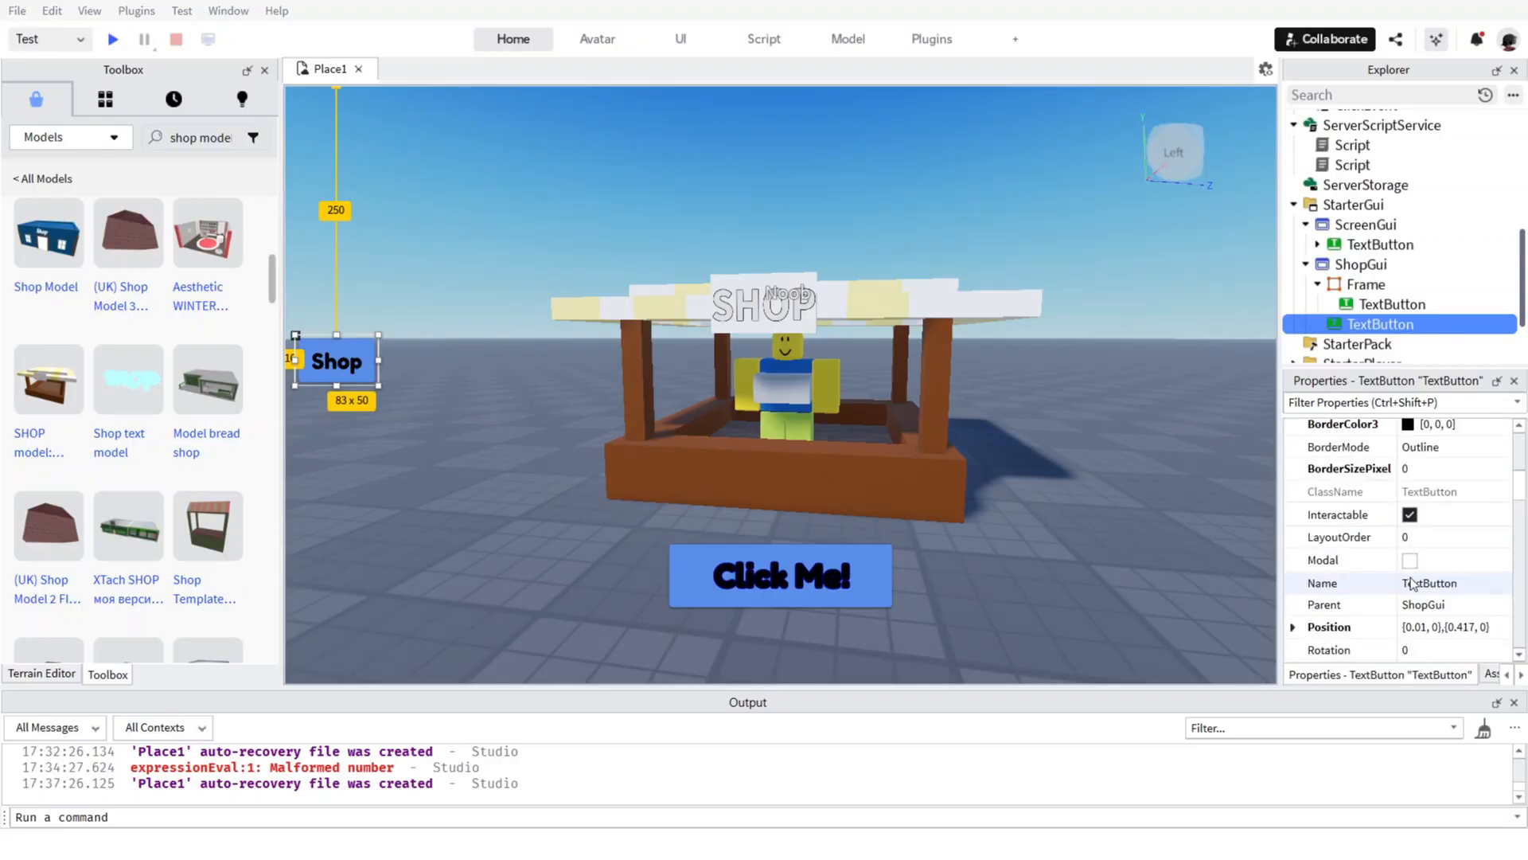
{"action": "scroll", "coordinate": [1410, 583], "scroll_direction": "up", "scroll_amount": 3}
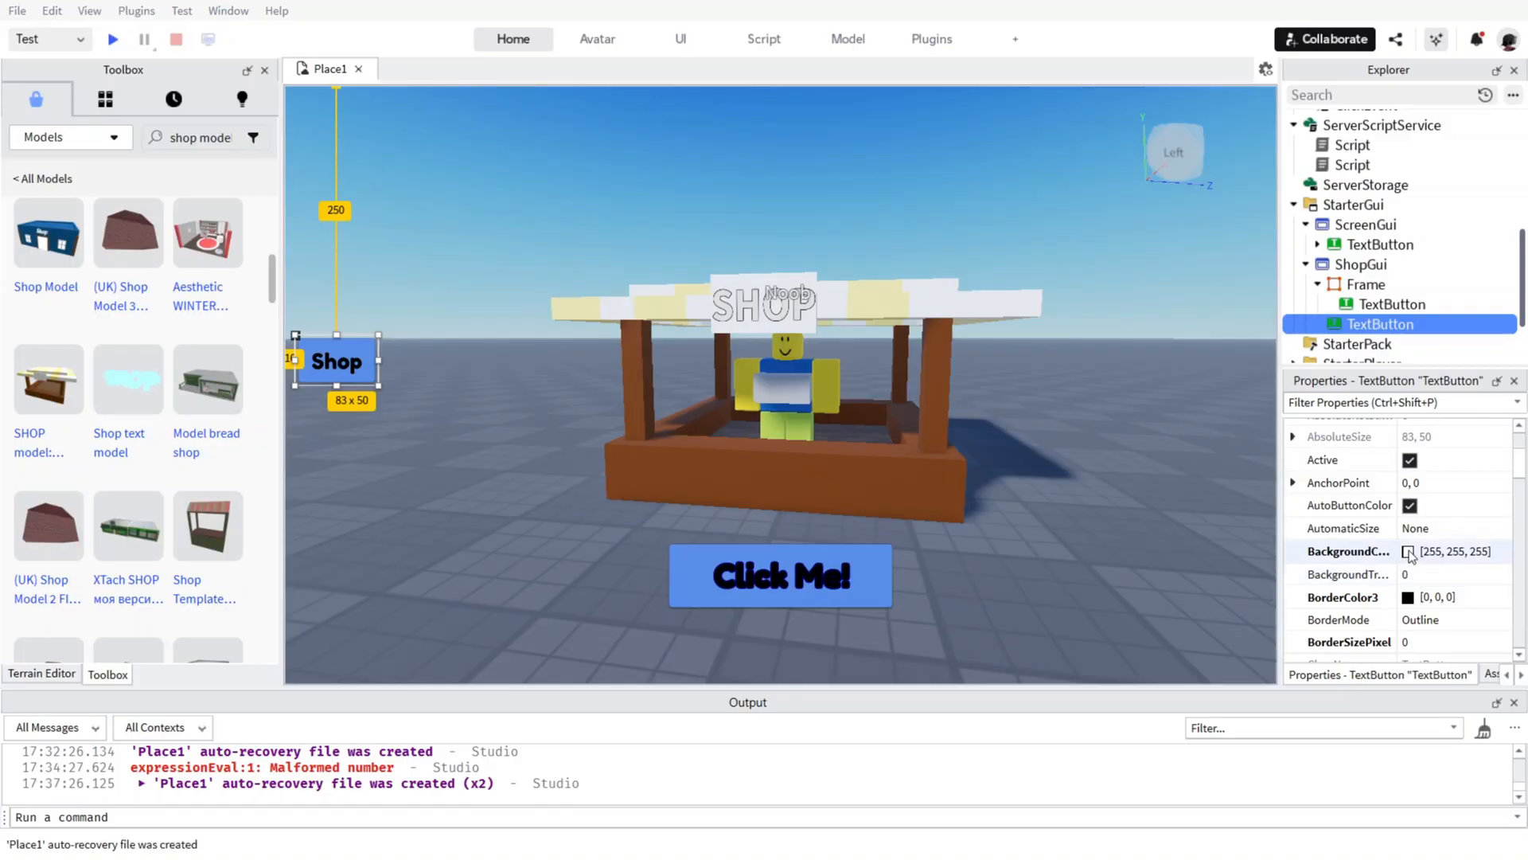
{"action": "scroll", "coordinate": [1409, 573], "scroll_direction": "down", "scroll_amount": 3}
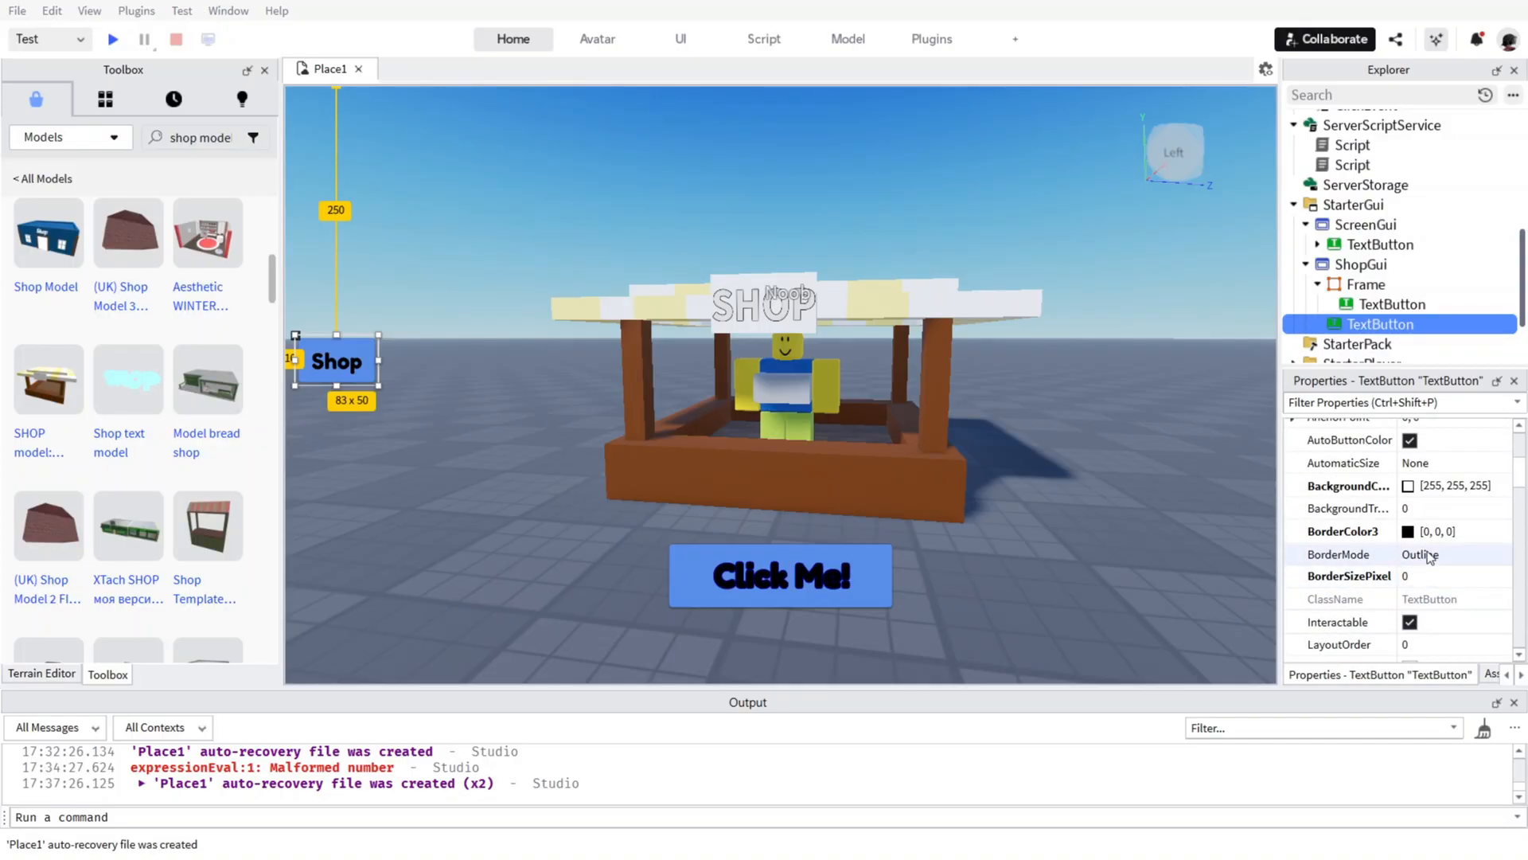
{"action": "left_click", "coordinate": [1425, 574]}
{"action": "left_click", "coordinate": [1504, 572]}
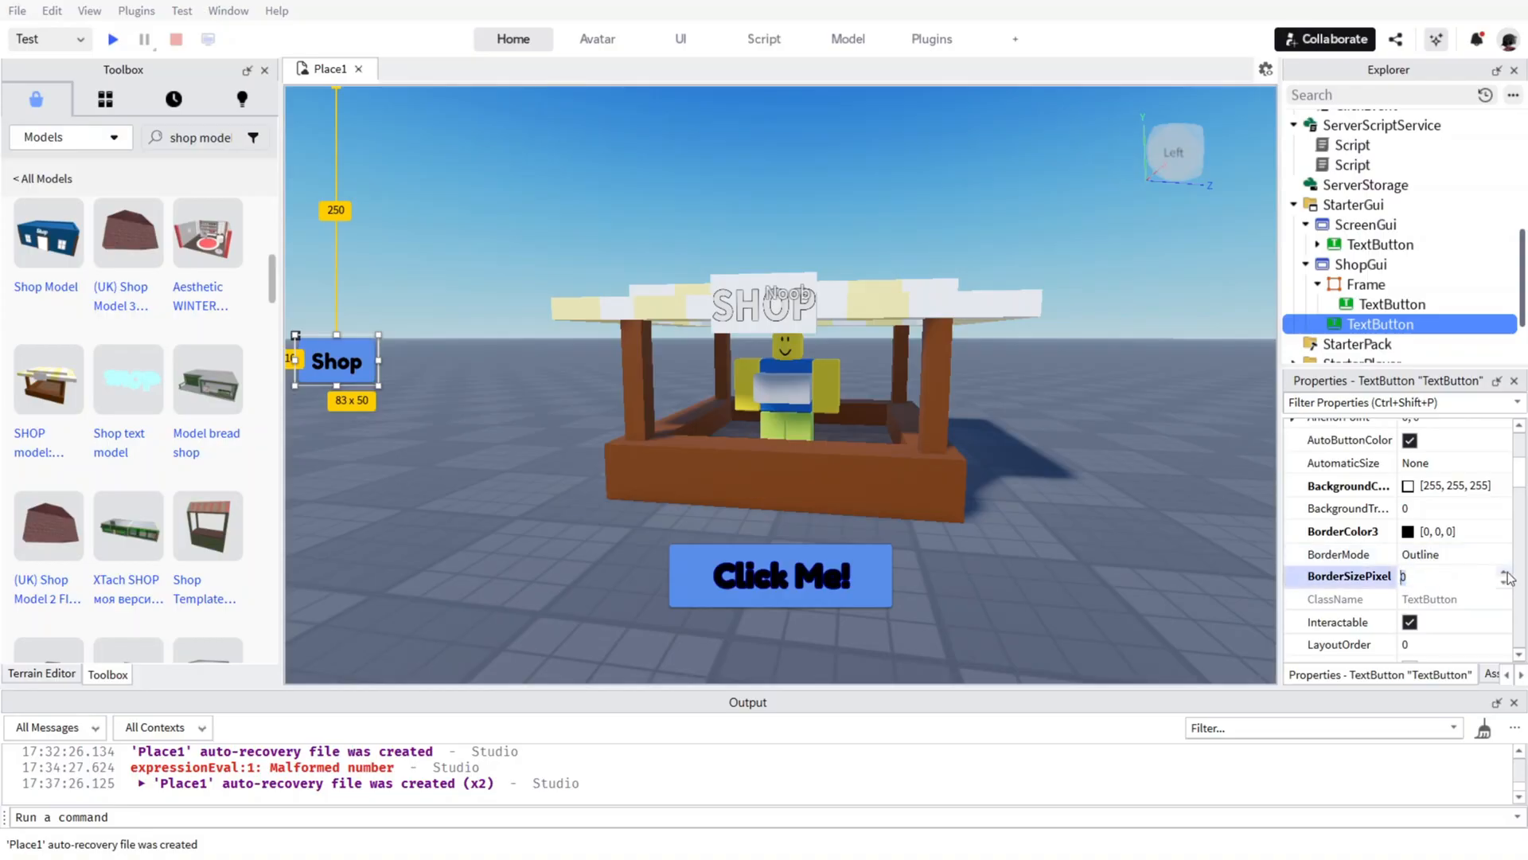
{"action": "left_click", "coordinate": [1504, 571]}
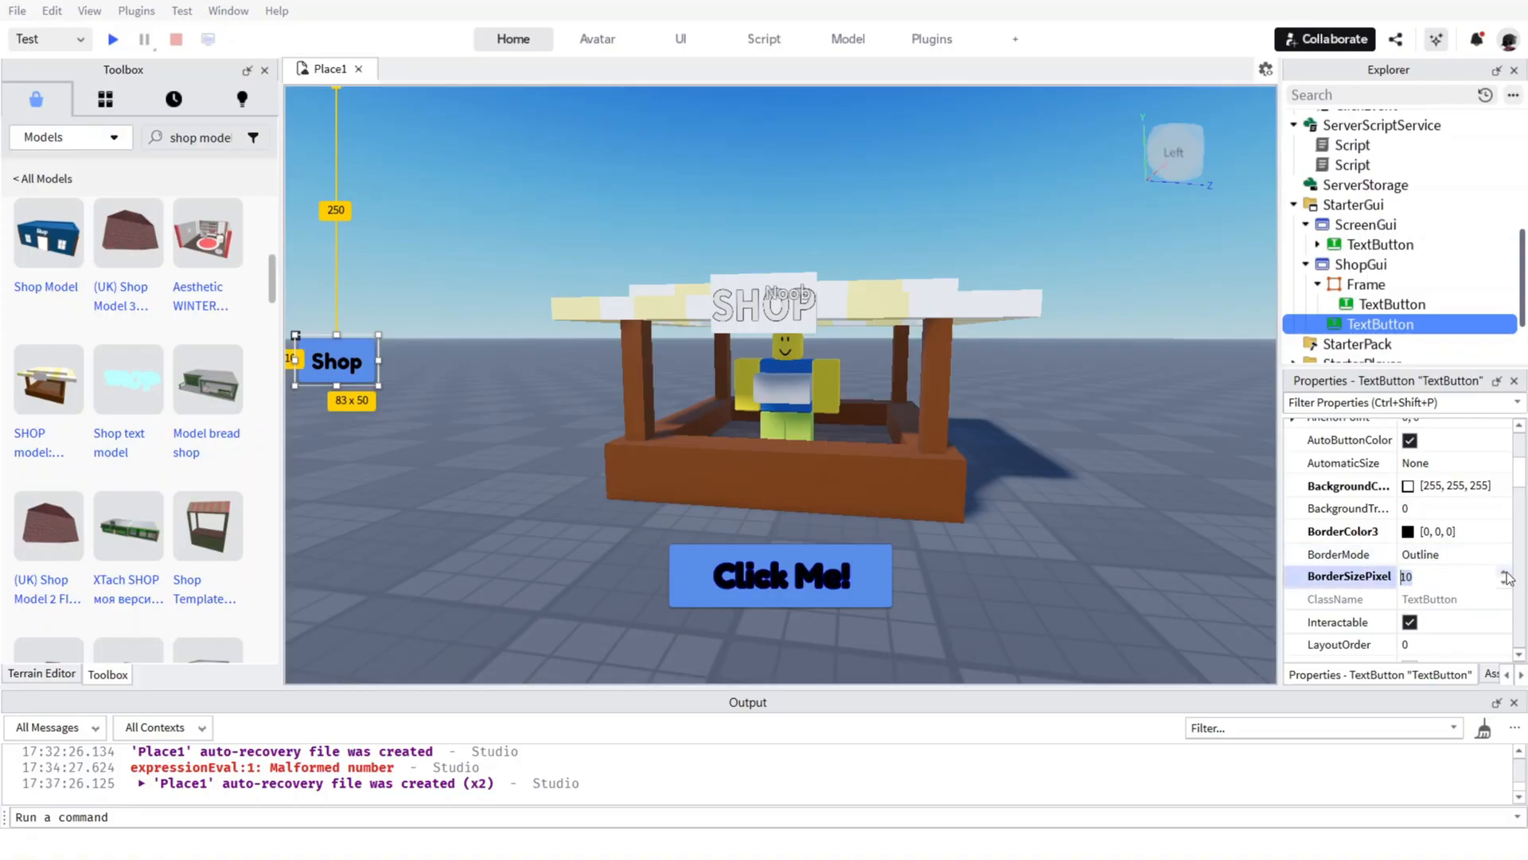
{"action": "left_click", "coordinate": [1462, 552]}
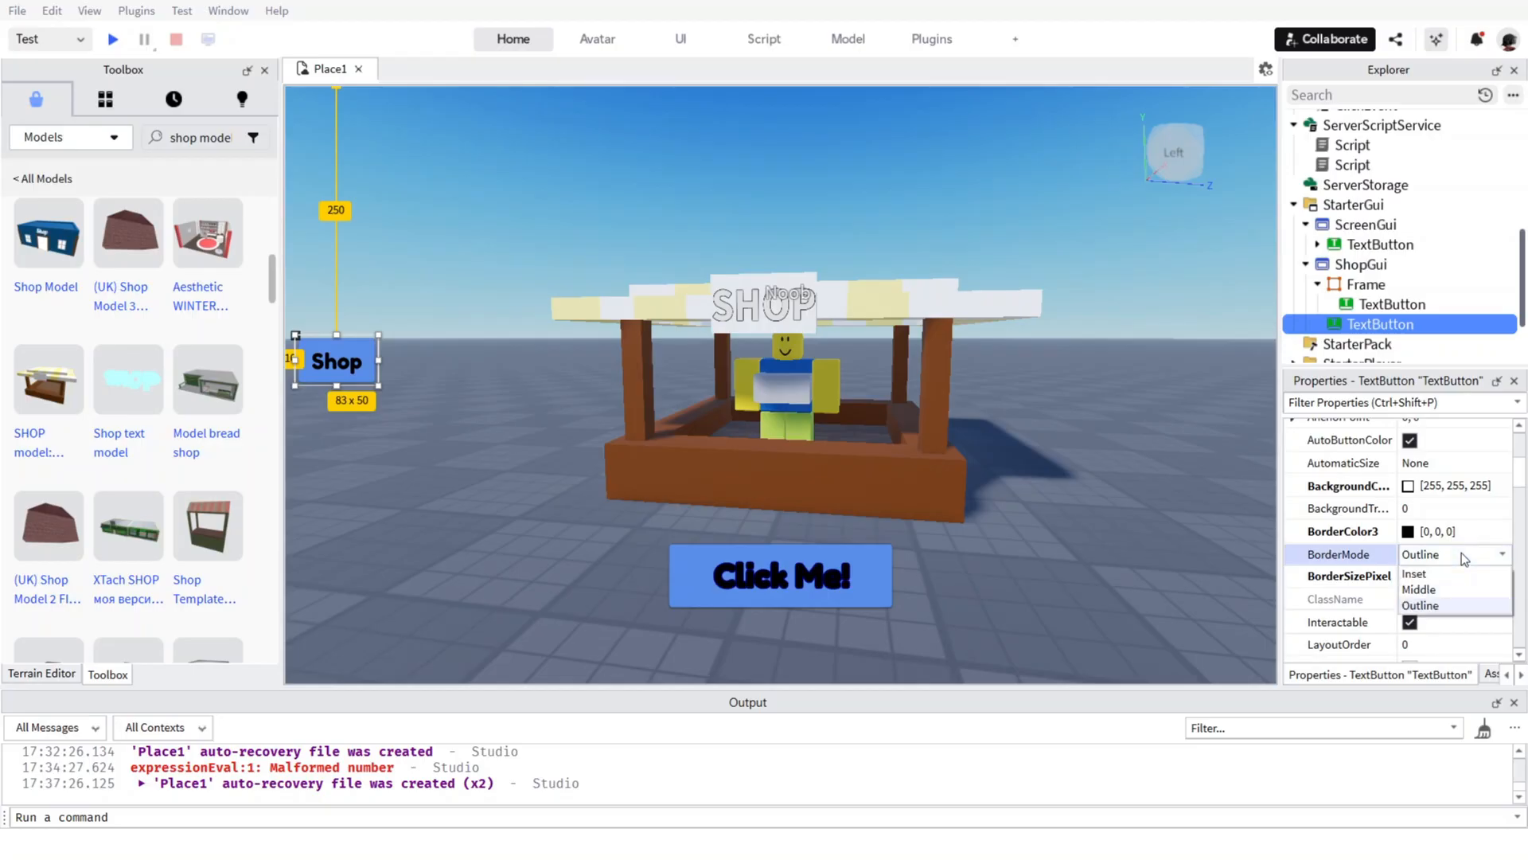
{"action": "left_click", "coordinate": [1461, 553]}
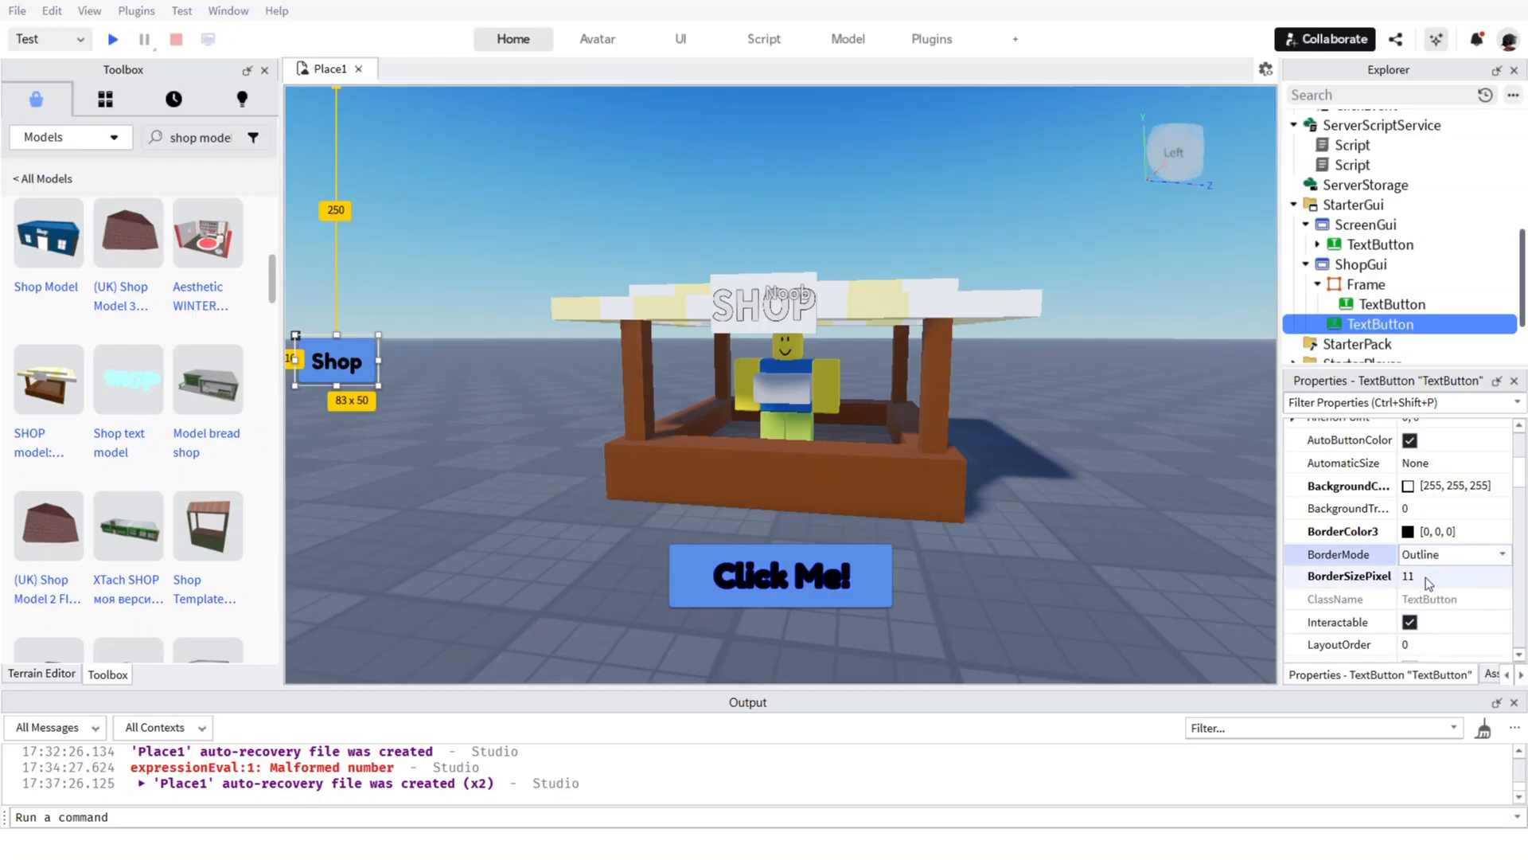
Set the Shop button's BorderSizePixel to 100.
{"action": "left_click", "coordinate": [1437, 575]}
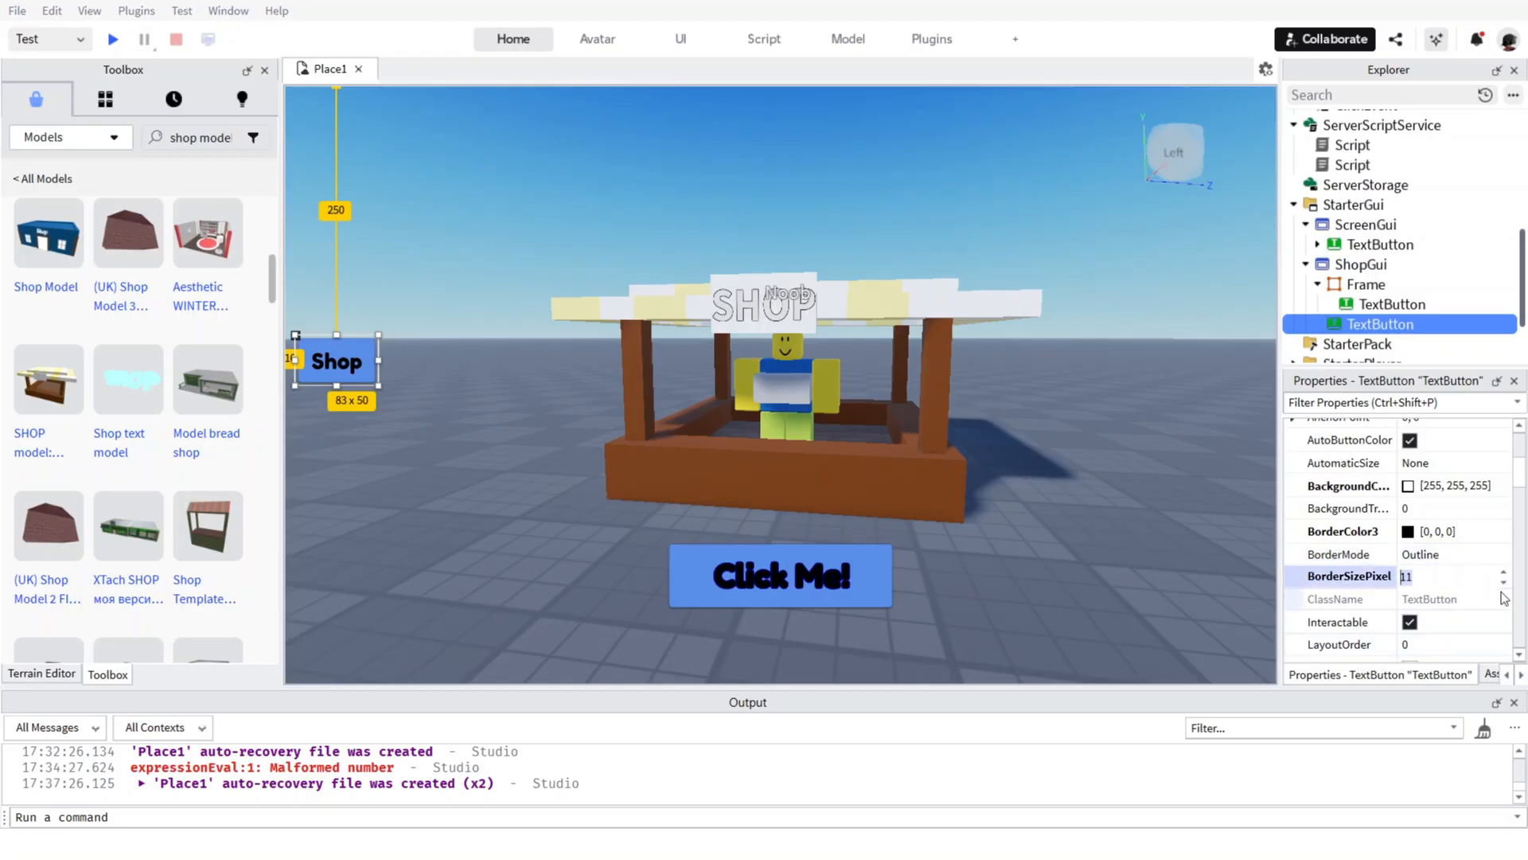
{"action": "key", "text": "Up"}
{"action": "key", "text": "Up"}
{"action": "key", "text": "Up"}
{"action": "key", "text": "Up"}
{"action": "key", "text": "Up"}
{"action": "key", "text": "Up"}
{"action": "key", "text": "Up"}
{"action": "key", "text": "Up"}
{"action": "key", "text": "Up"}
{"action": "key", "text": "Up"}
{"action": "key", "text": "Up"}
{"action": "key", "text": "Up"}
{"action": "key", "text": "Up"}
{"action": "key", "text": "Up"}
{"action": "key", "text": "Up"}
{"action": "key", "text": "Up"}
{"action": "key", "text": "Up"}
{"action": "key", "text": "Up"}
{"action": "key", "text": "Delete"}
{"action": "key", "text": "Delete"}
{"action": "type", "text": "100"}
{"action": "key", "text": "Return"}
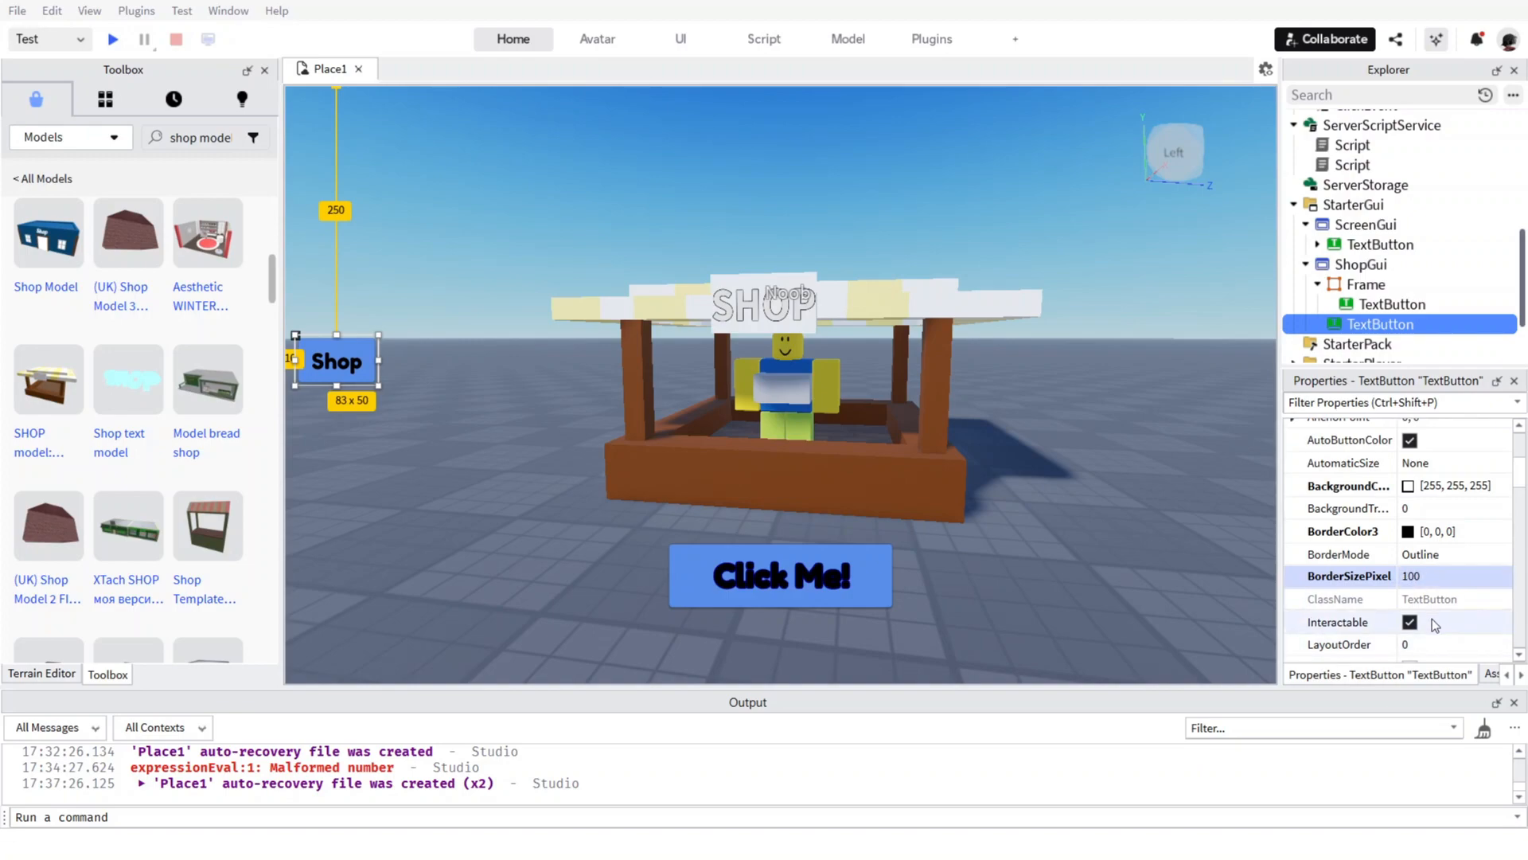
Try BorderSizePixel values of 102 and 101 on the Shop button.
{"action": "left_click", "coordinate": [1436, 574]}
{"action": "key", "text": "BackSpace"}
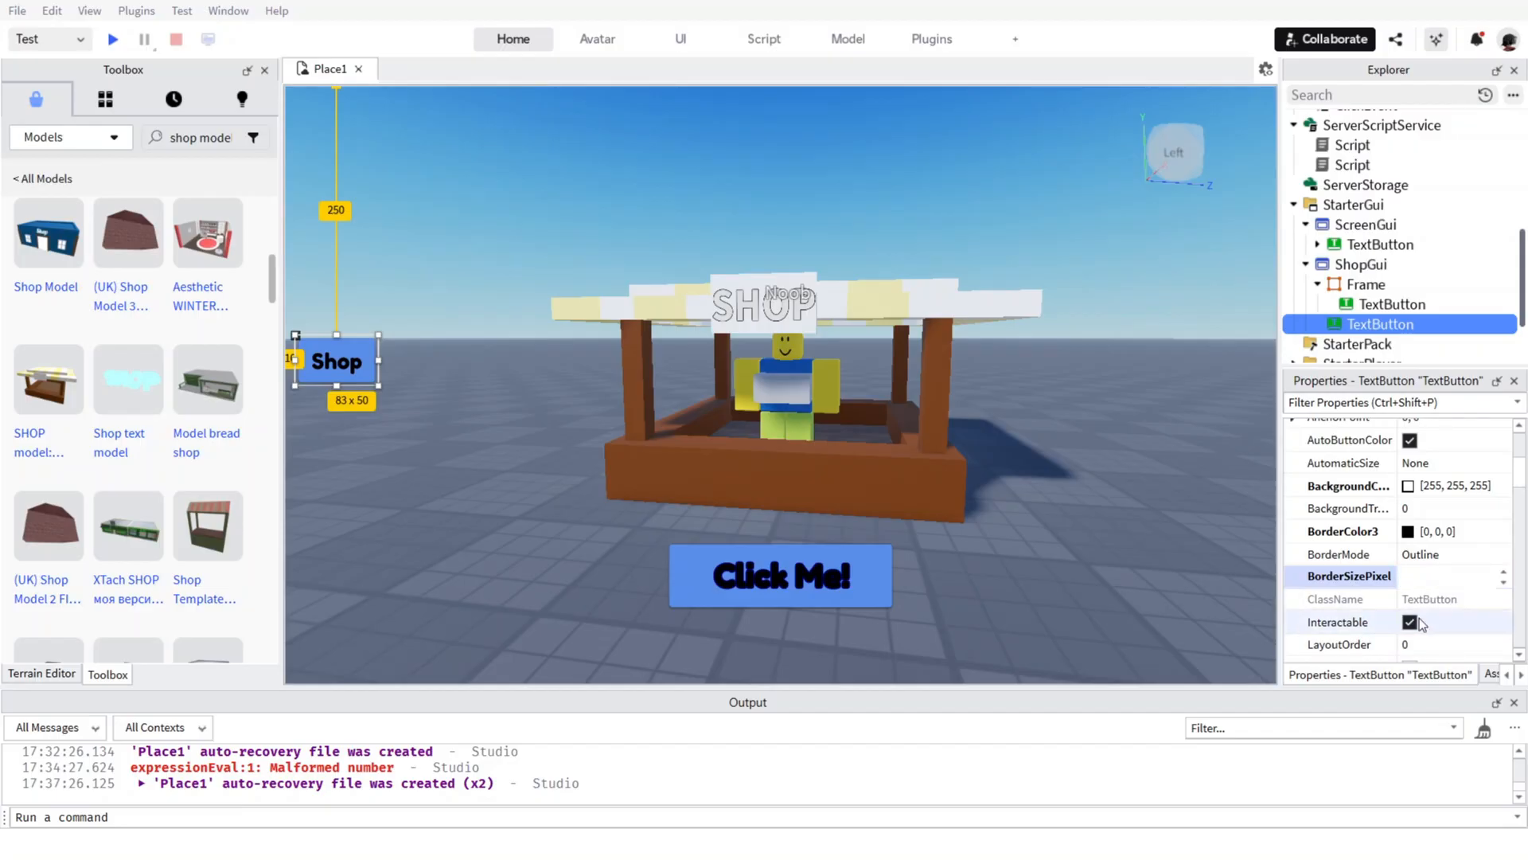
{"action": "scroll", "coordinate": [1420, 618], "scroll_direction": "down", "scroll_amount": 3}
{"action": "scroll", "coordinate": [1422, 617], "scroll_direction": "down", "scroll_amount": 2}
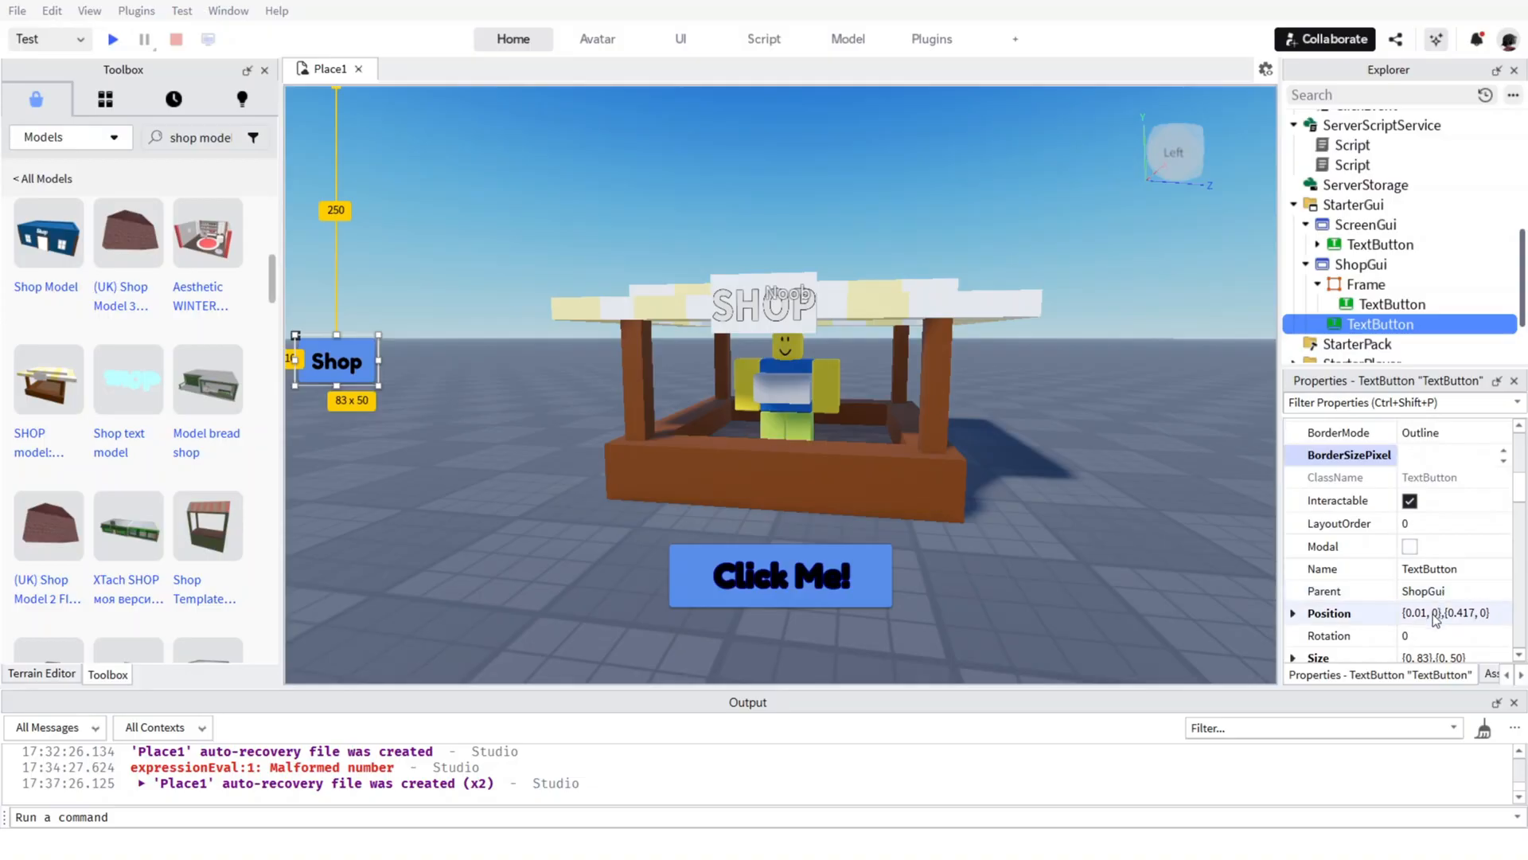
{"action": "scroll", "coordinate": [1430, 622], "scroll_direction": "down", "scroll_amount": 3}
{"action": "scroll", "coordinate": [1429, 623], "scroll_direction": "up", "scroll_amount": 8}
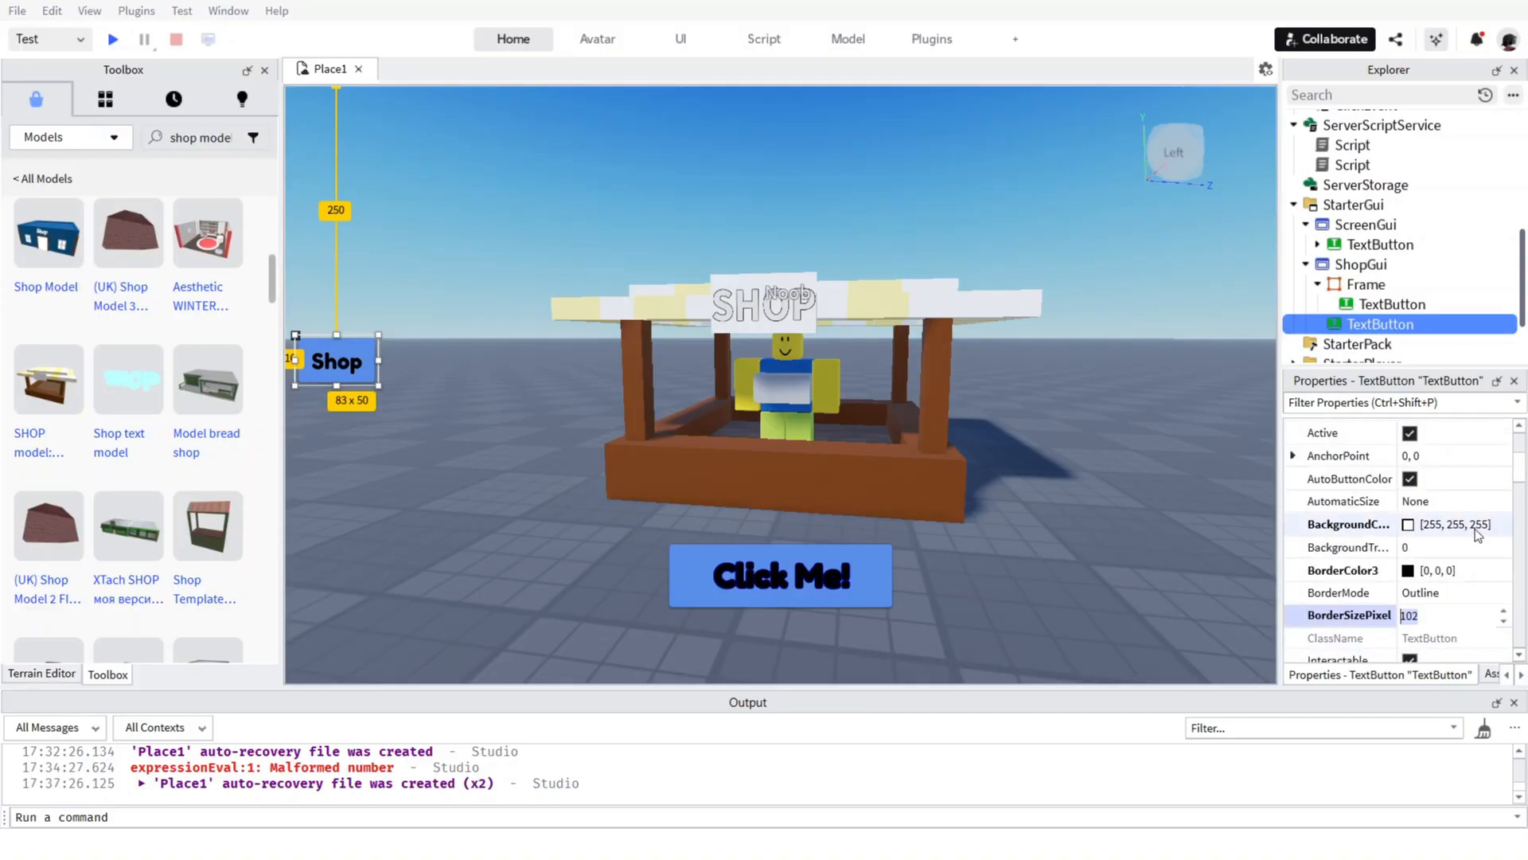
{"action": "scroll", "coordinate": [1474, 529], "scroll_direction": "up", "scroll_amount": 6}
{"action": "scroll", "coordinate": [1474, 528], "scroll_direction": "down", "scroll_amount": 5}
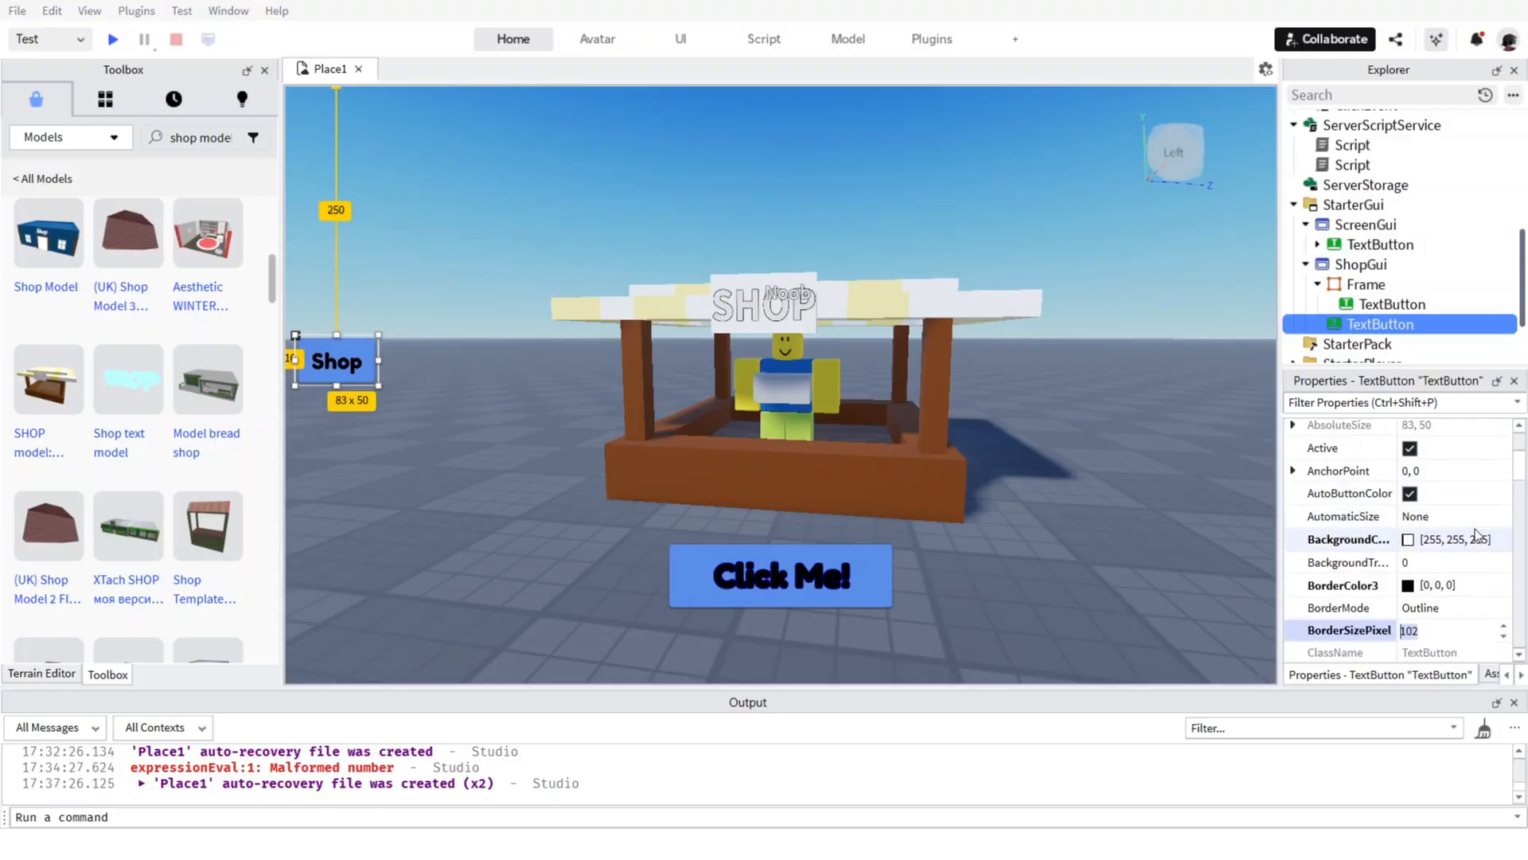
{"action": "scroll", "coordinate": [1452, 554], "scroll_direction": "down", "scroll_amount": 2}
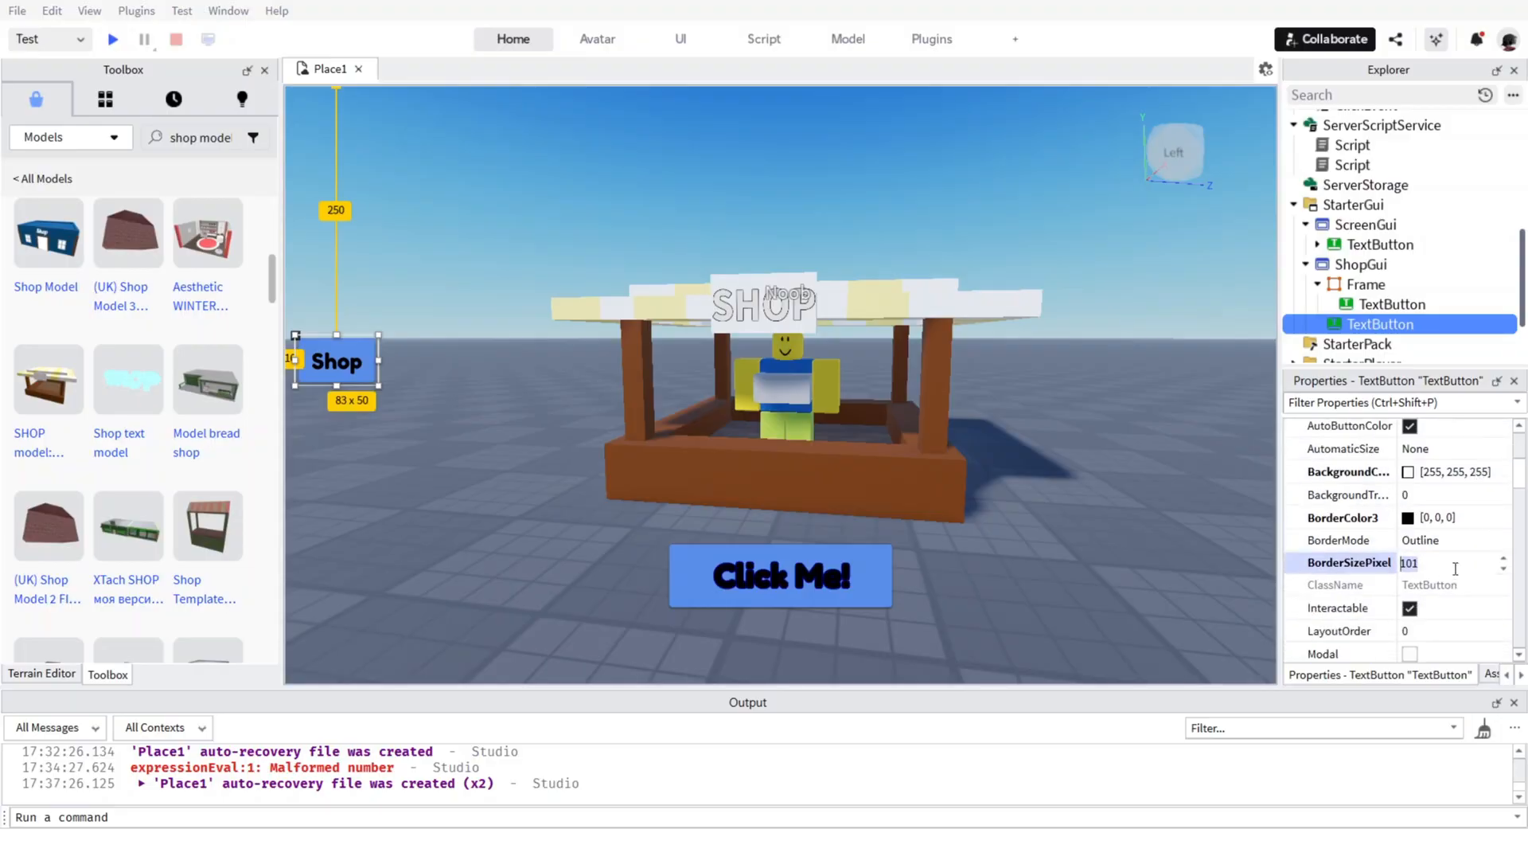
Try the Inset and Middle border modes on the Shop button, and return BorderMode to Outline.
{"action": "left_click", "coordinate": [1422, 544]}
{"action": "scroll", "coordinate": [1422, 544], "scroll_direction": "down", "scroll_amount": 2}
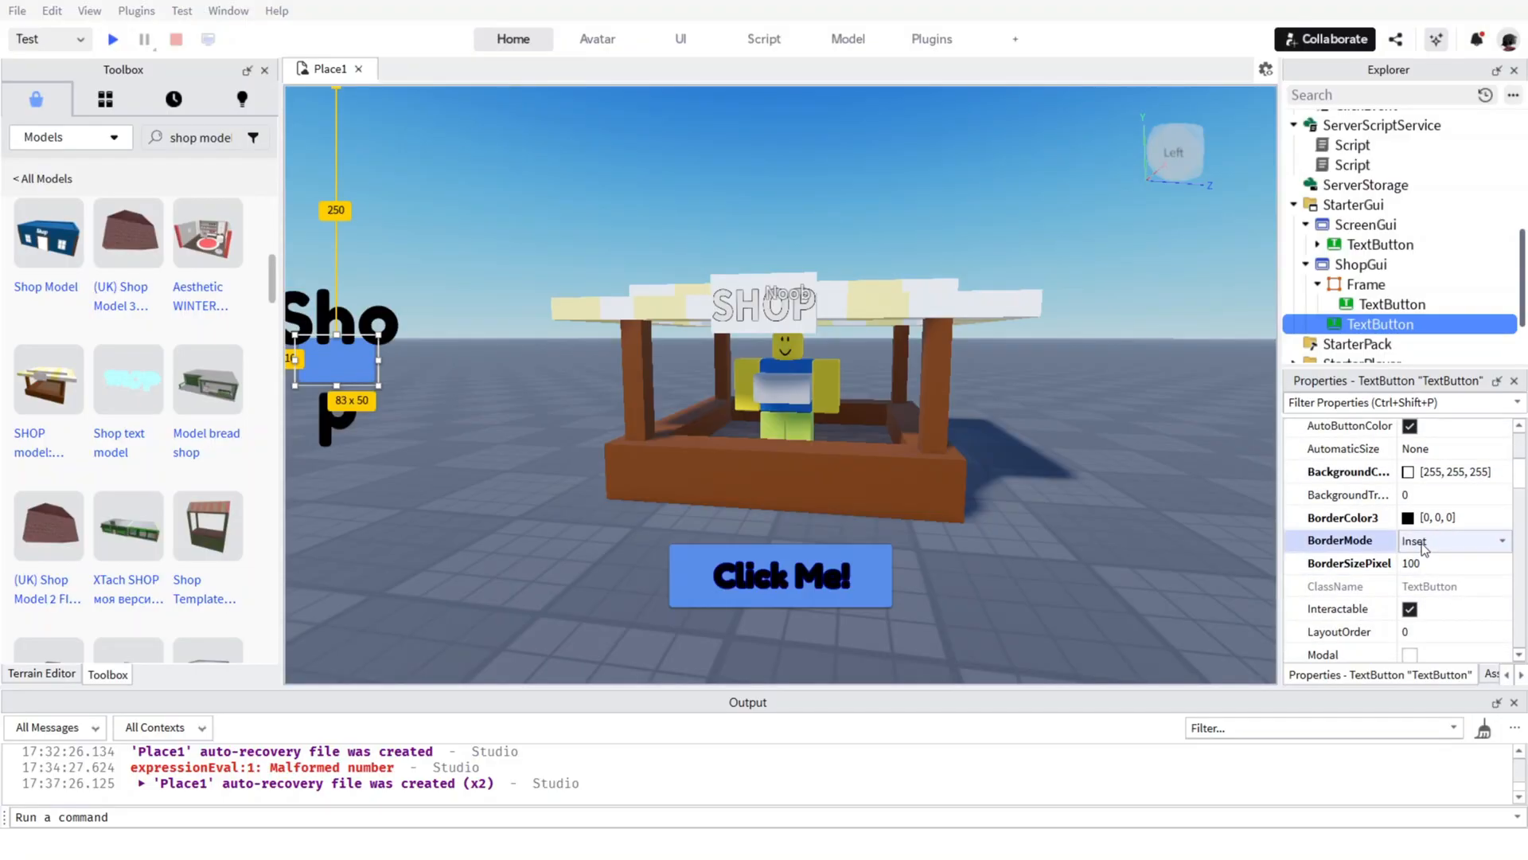
{"action": "scroll", "coordinate": [1422, 545], "scroll_direction": "up", "scroll_amount": 2}
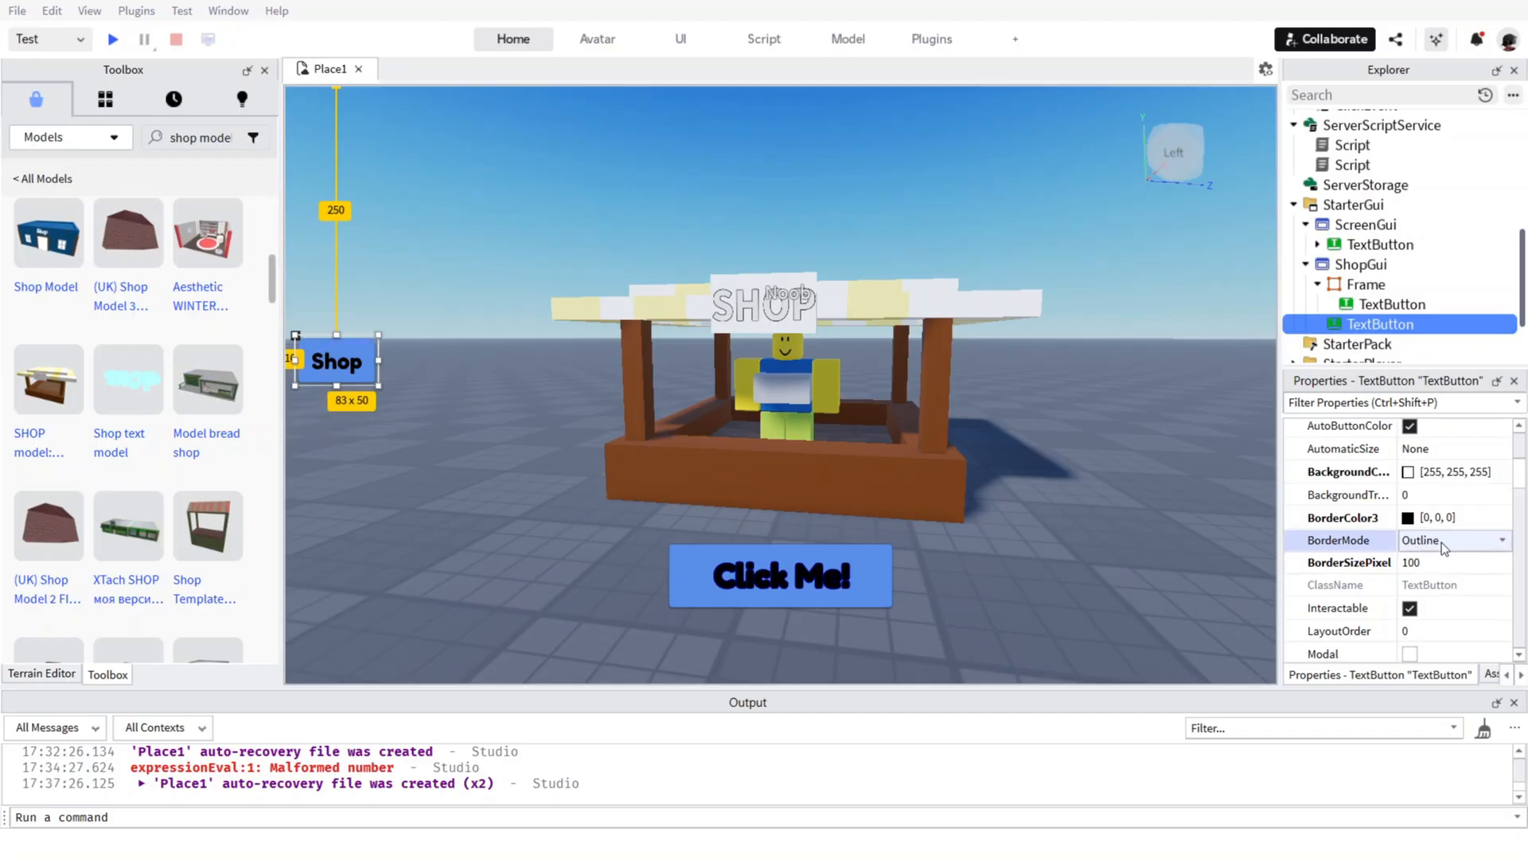
{"action": "scroll", "coordinate": [1440, 542], "scroll_direction": "down", "scroll_amount": 2}
{"action": "scroll", "coordinate": [1441, 542], "scroll_direction": "up", "scroll_amount": 2}
{"action": "left_click", "coordinate": [1441, 542]}
{"action": "left_click", "coordinate": [1435, 559]}
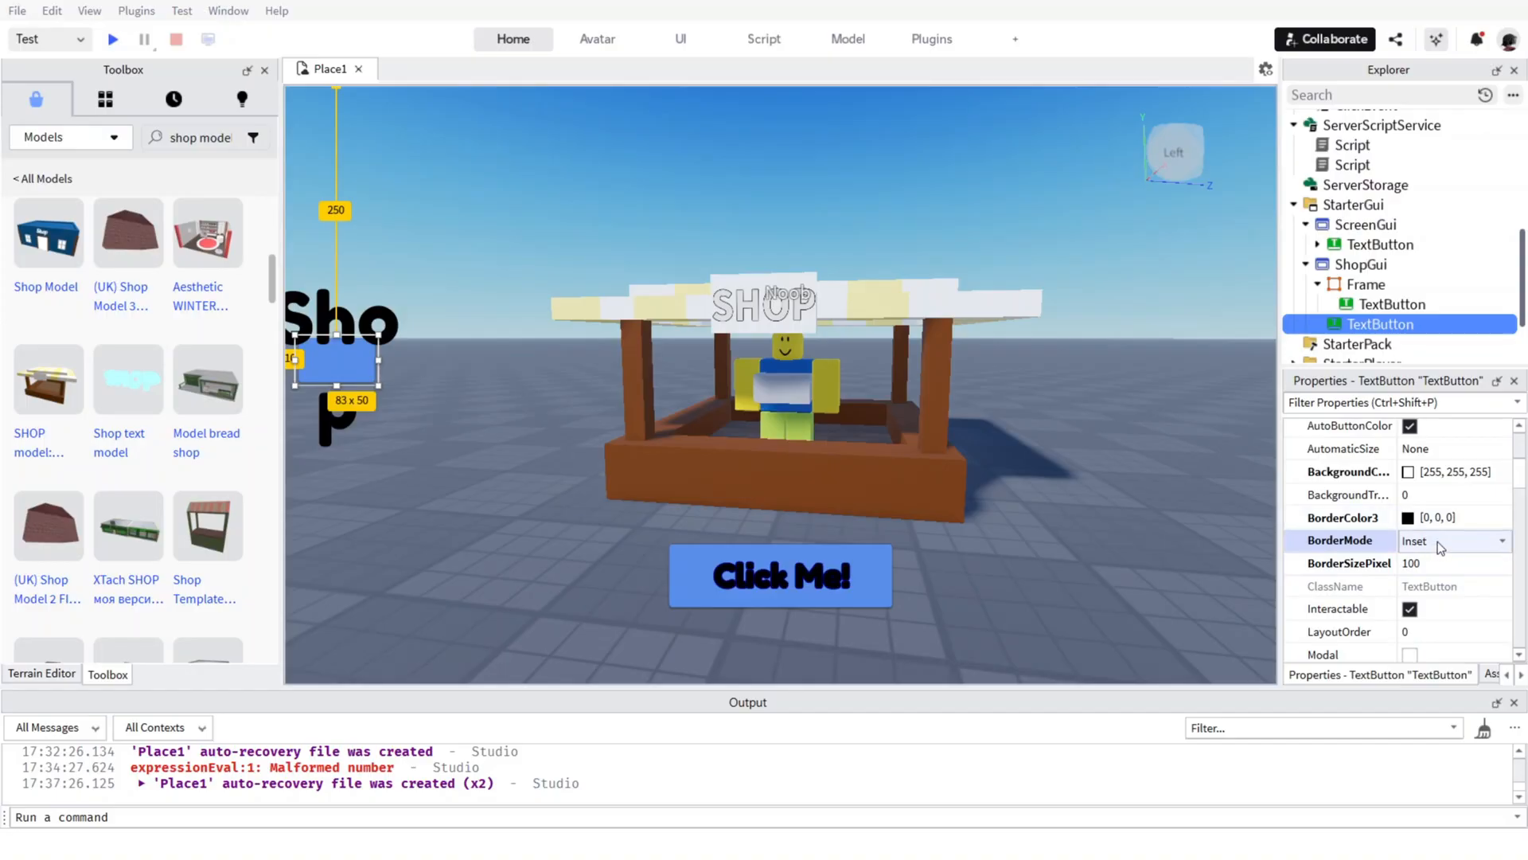
{"action": "left_click", "coordinate": [1437, 541]}
{"action": "left_click", "coordinate": [1429, 567]}
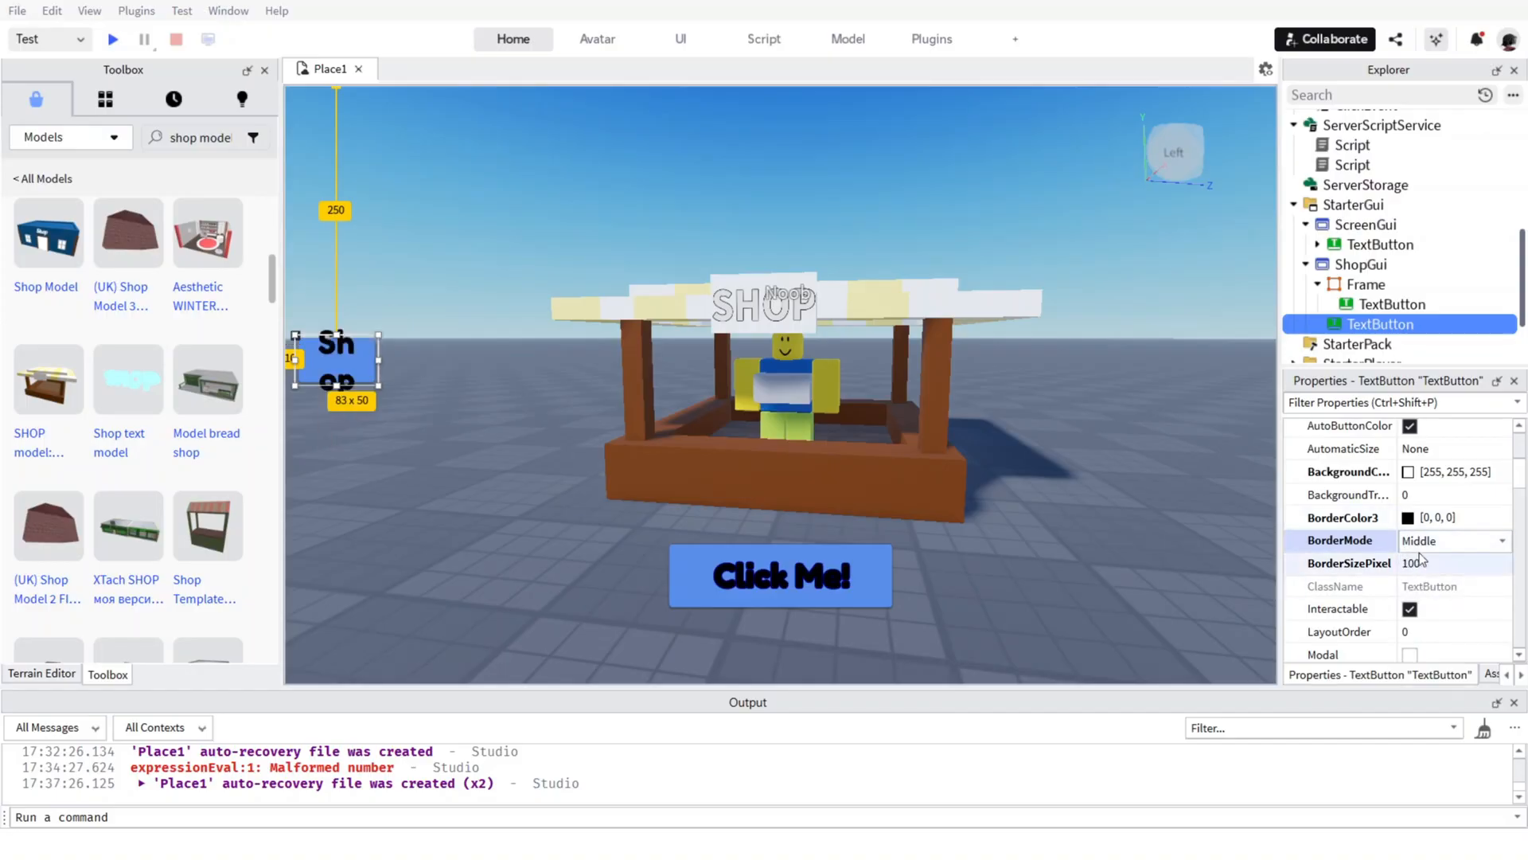
{"action": "left_click", "coordinate": [1421, 543]}
{"action": "left_click", "coordinate": [1412, 596]}
{"action": "scroll", "coordinate": [1418, 567], "scroll_direction": "up", "scroll_amount": 3}
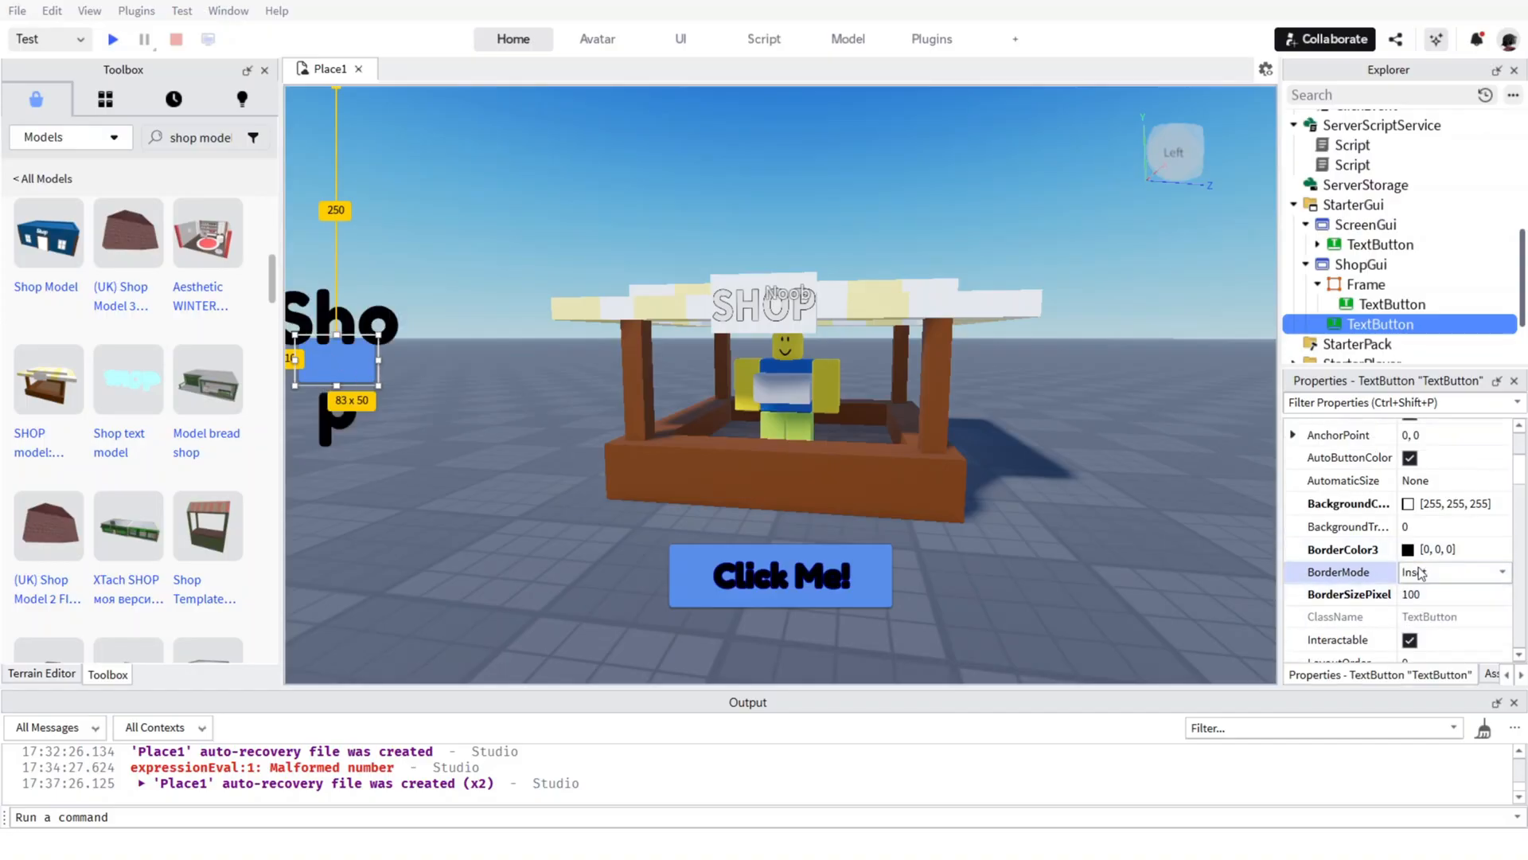
{"action": "scroll", "coordinate": [1421, 573], "scroll_direction": "down", "scroll_amount": 1}
{"action": "left_click", "coordinate": [1425, 573]}
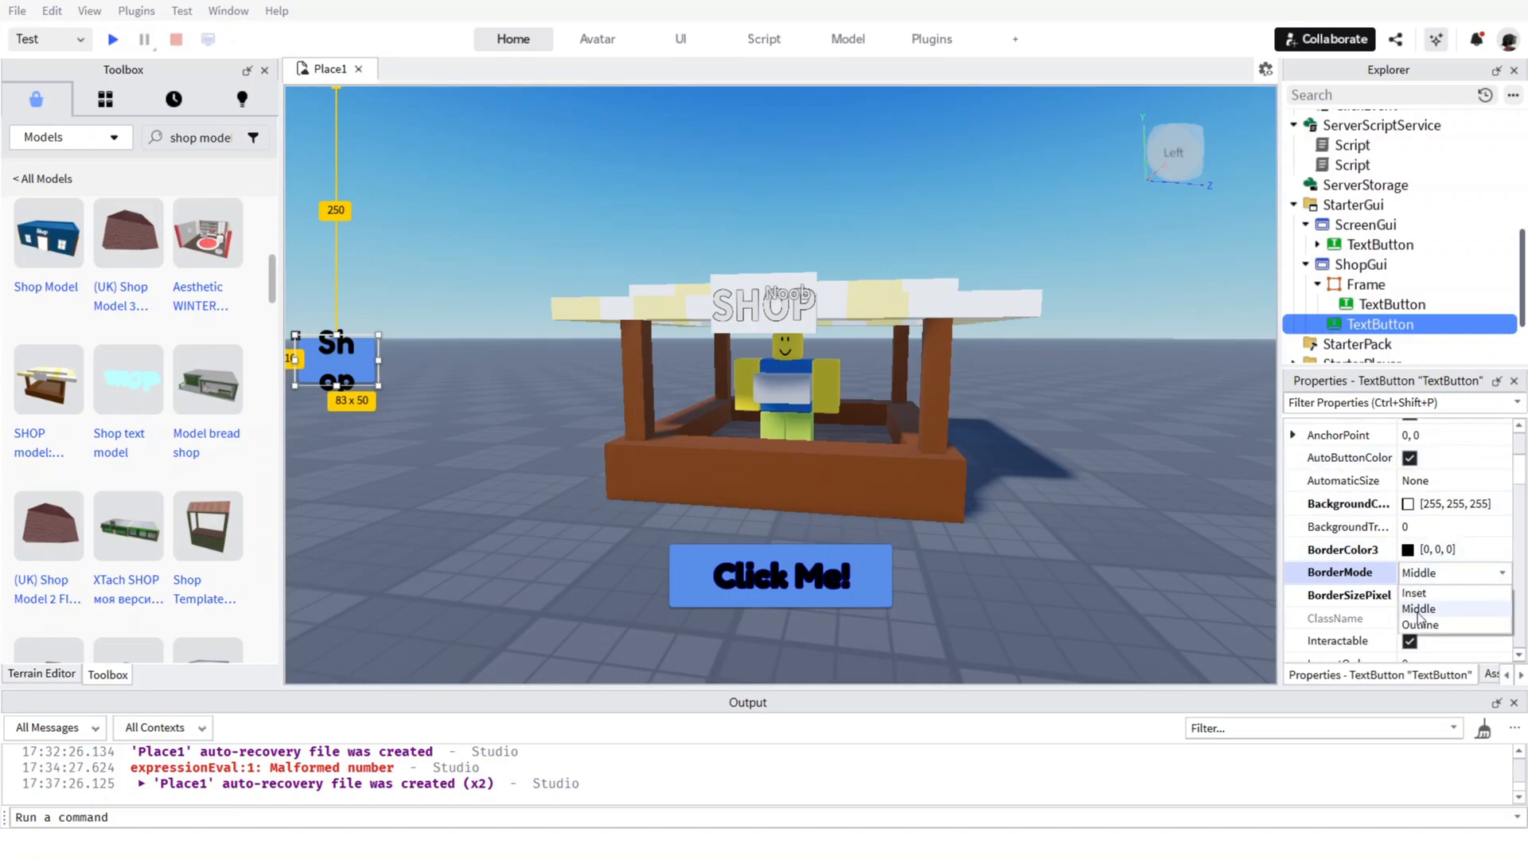
{"action": "left_click", "coordinate": [1421, 624]}
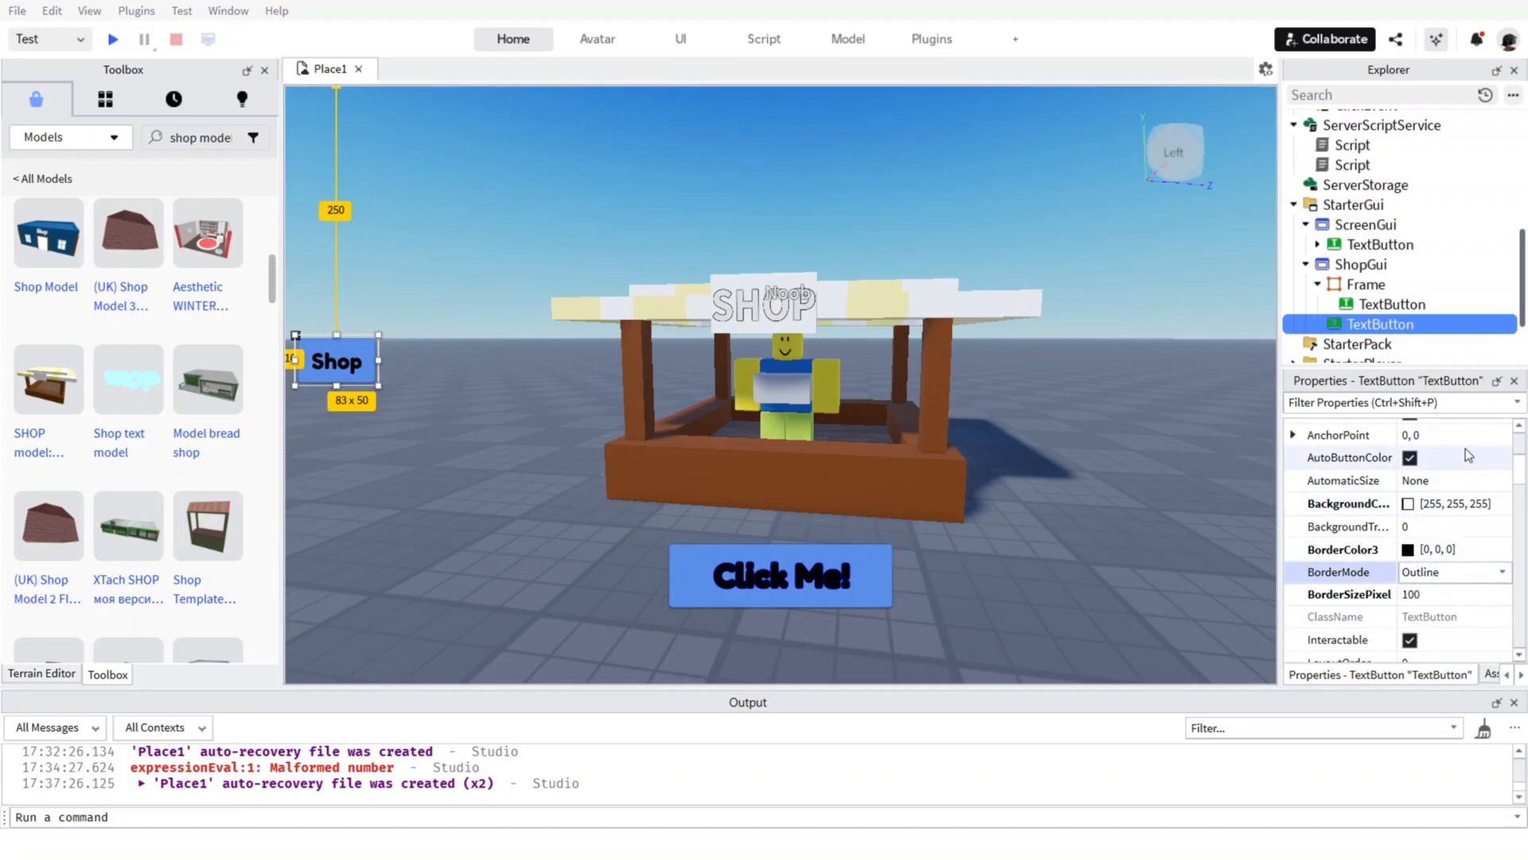
Filter the Shop button's properties for "bol" and clear the filter.
{"action": "scroll", "coordinate": [1428, 558], "scroll_direction": "up", "scroll_amount": 1}
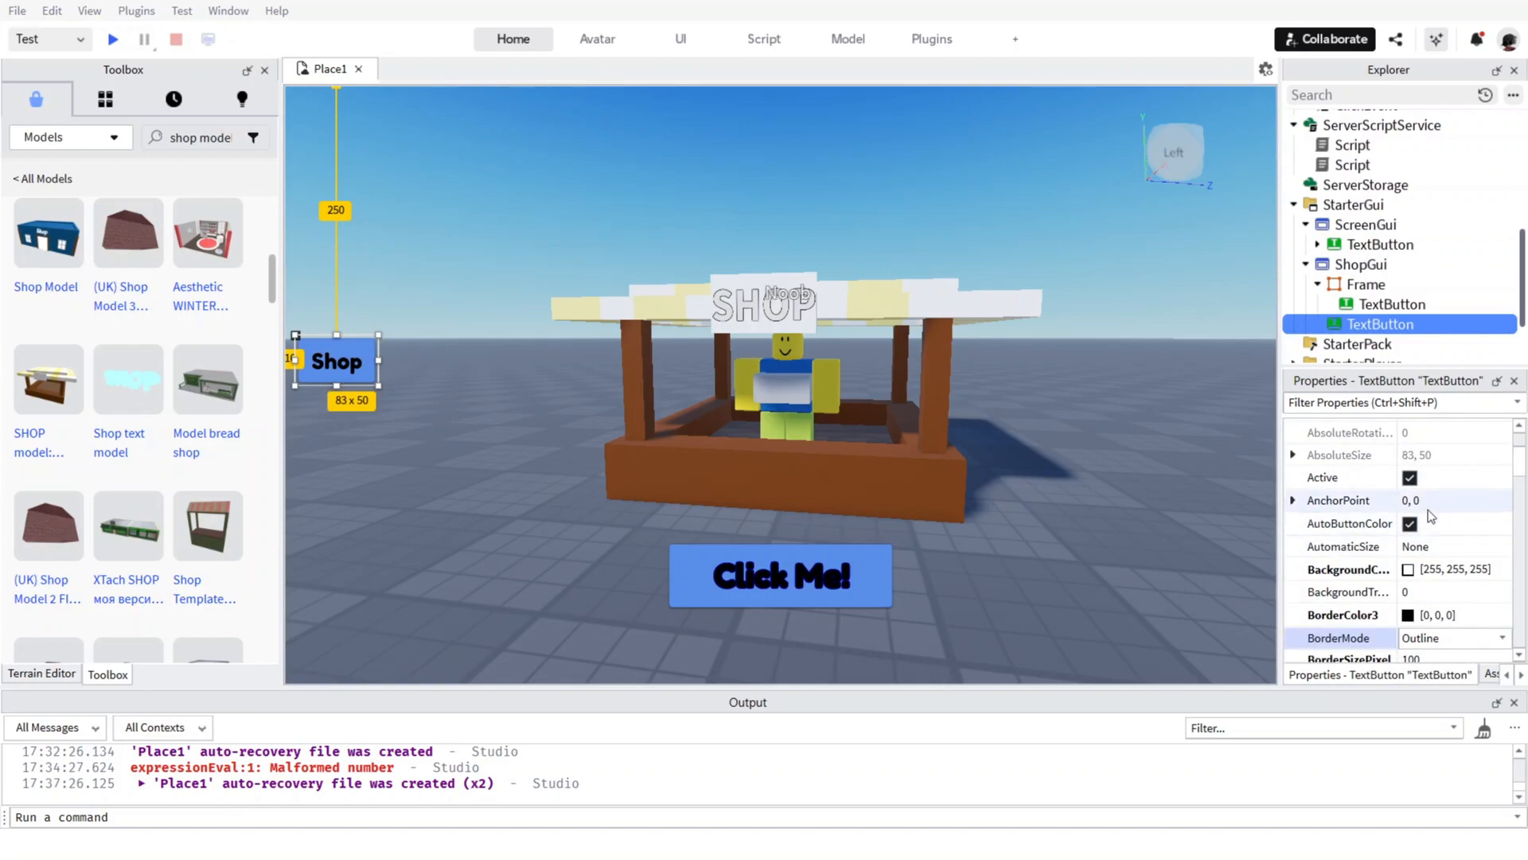
{"action": "scroll", "coordinate": [1429, 509], "scroll_direction": "down", "scroll_amount": 2}
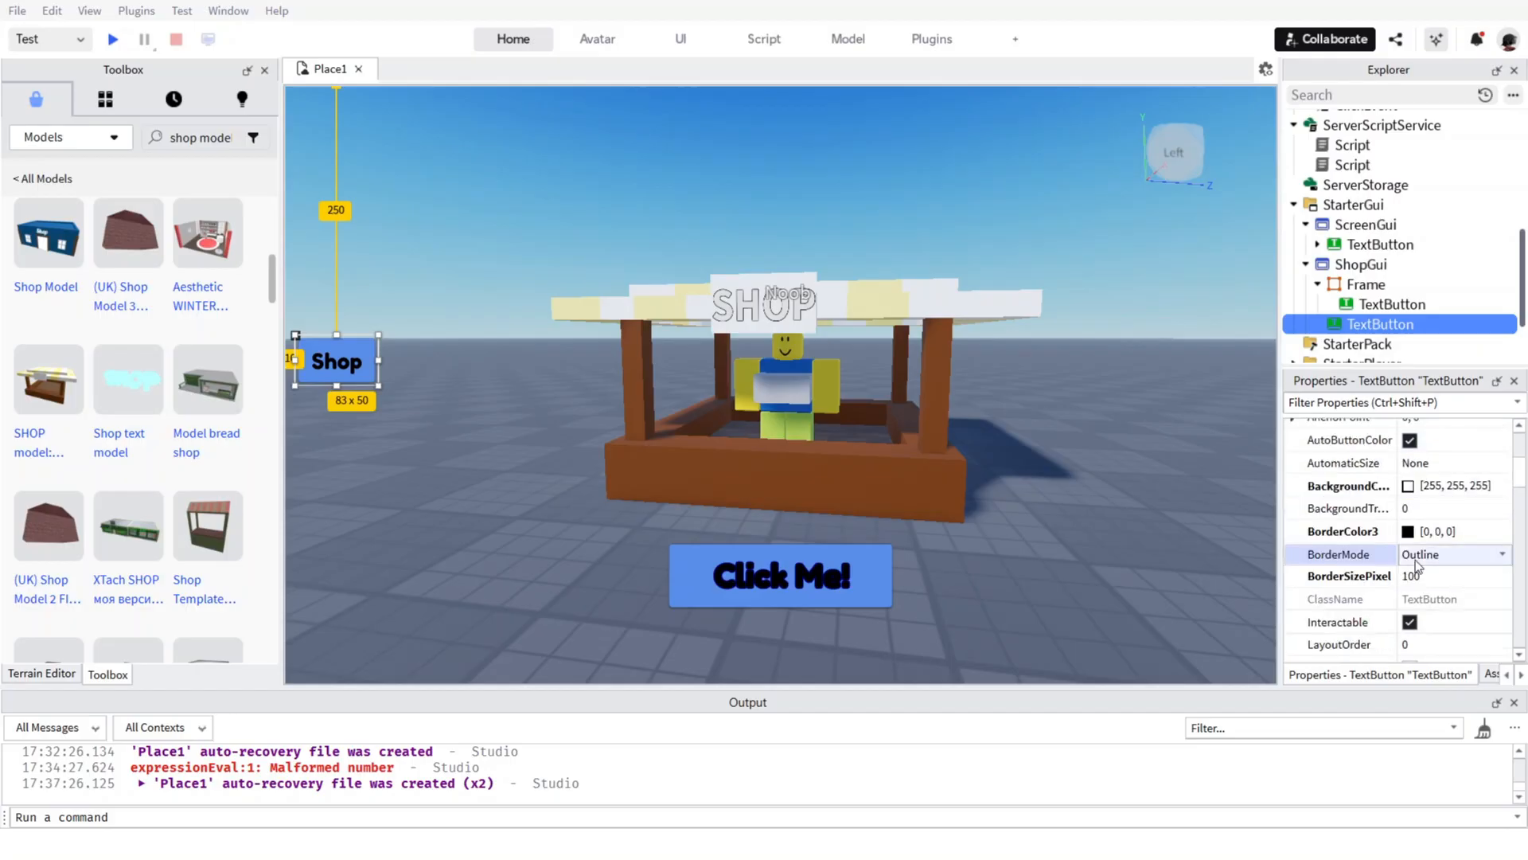
{"action": "scroll", "coordinate": [1413, 495], "scroll_direction": "down", "scroll_amount": 1}
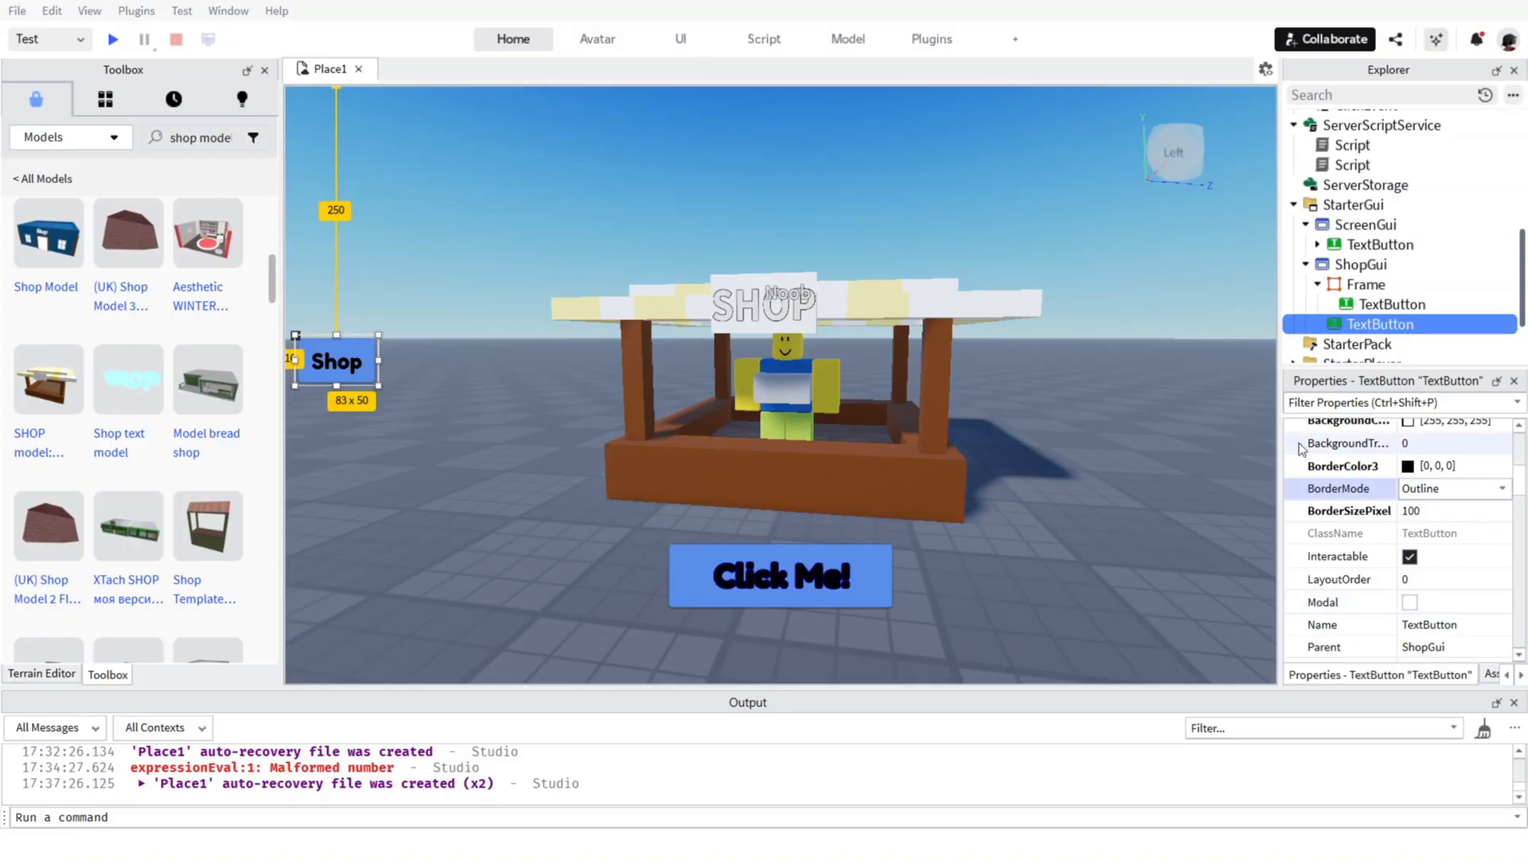
{"action": "left_click", "coordinate": [1326, 404]}
{"action": "type", "text": "bol"}
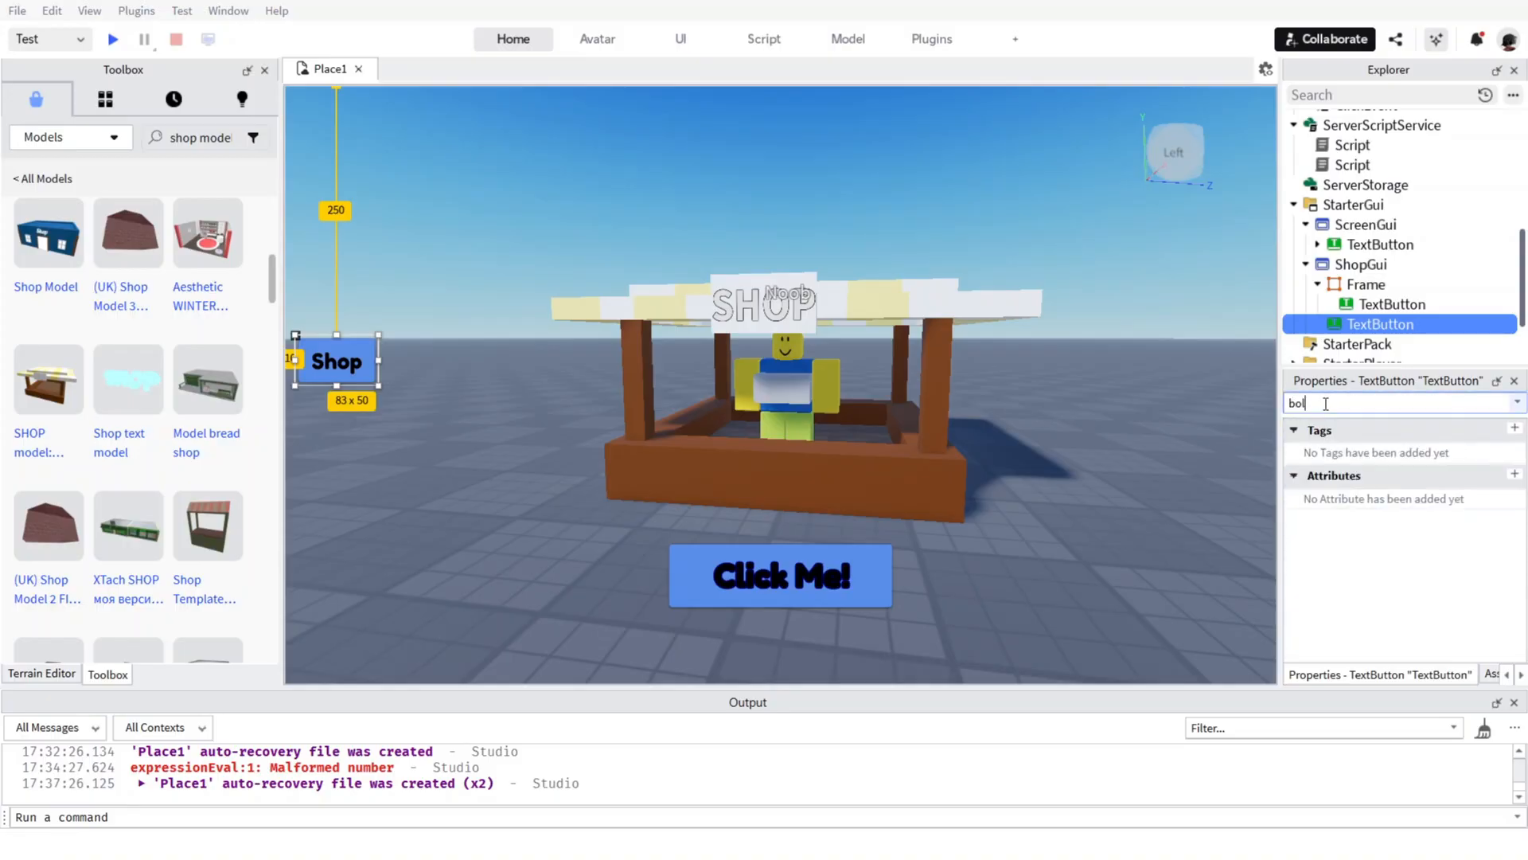
{"action": "key", "text": "BackSpace"}
{"action": "key", "text": "BackSpace"}
{"action": "key", "text": "BackSpace"}
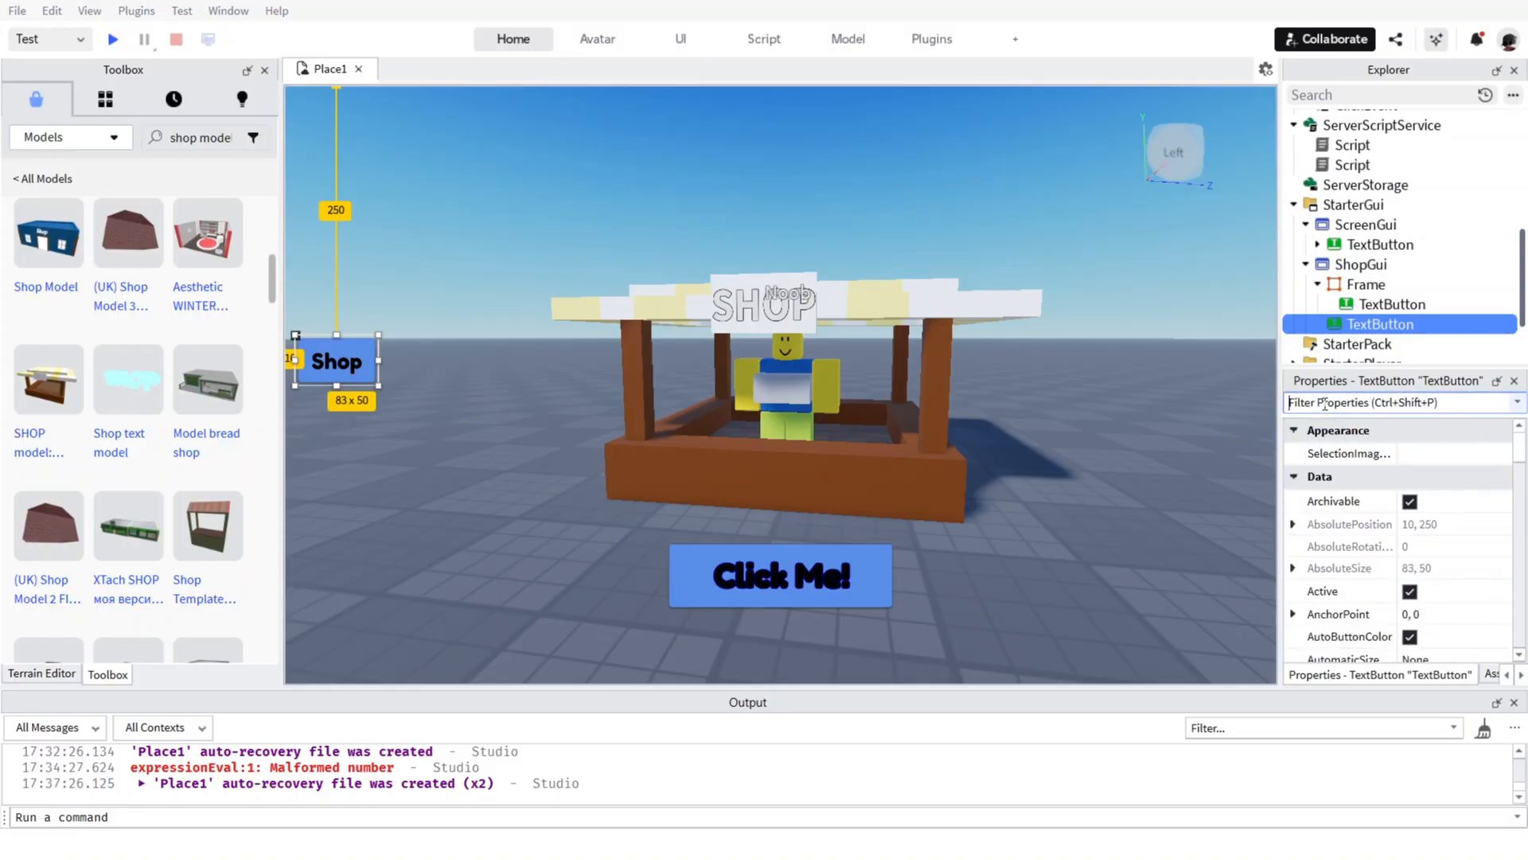
Filter the Shop button's properties by "text" and raise its TextSize to 14.11.
{"action": "type", "text": "y"}
{"action": "key", "text": "BackSpace"}
{"action": "type", "text": "text"}
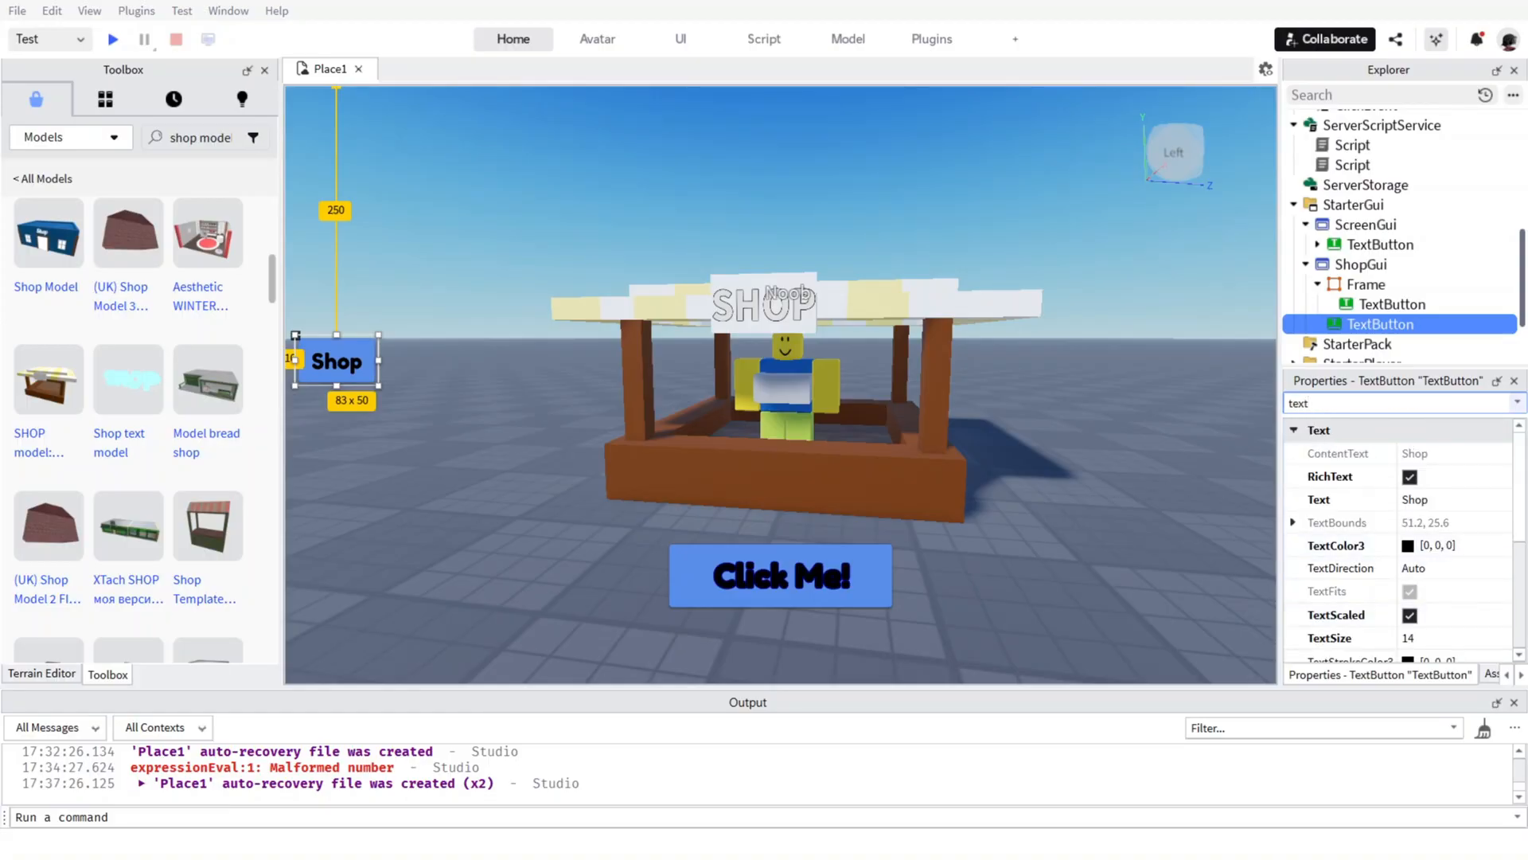
{"action": "scroll", "coordinate": [1393, 480], "scroll_direction": "down", "scroll_amount": 3}
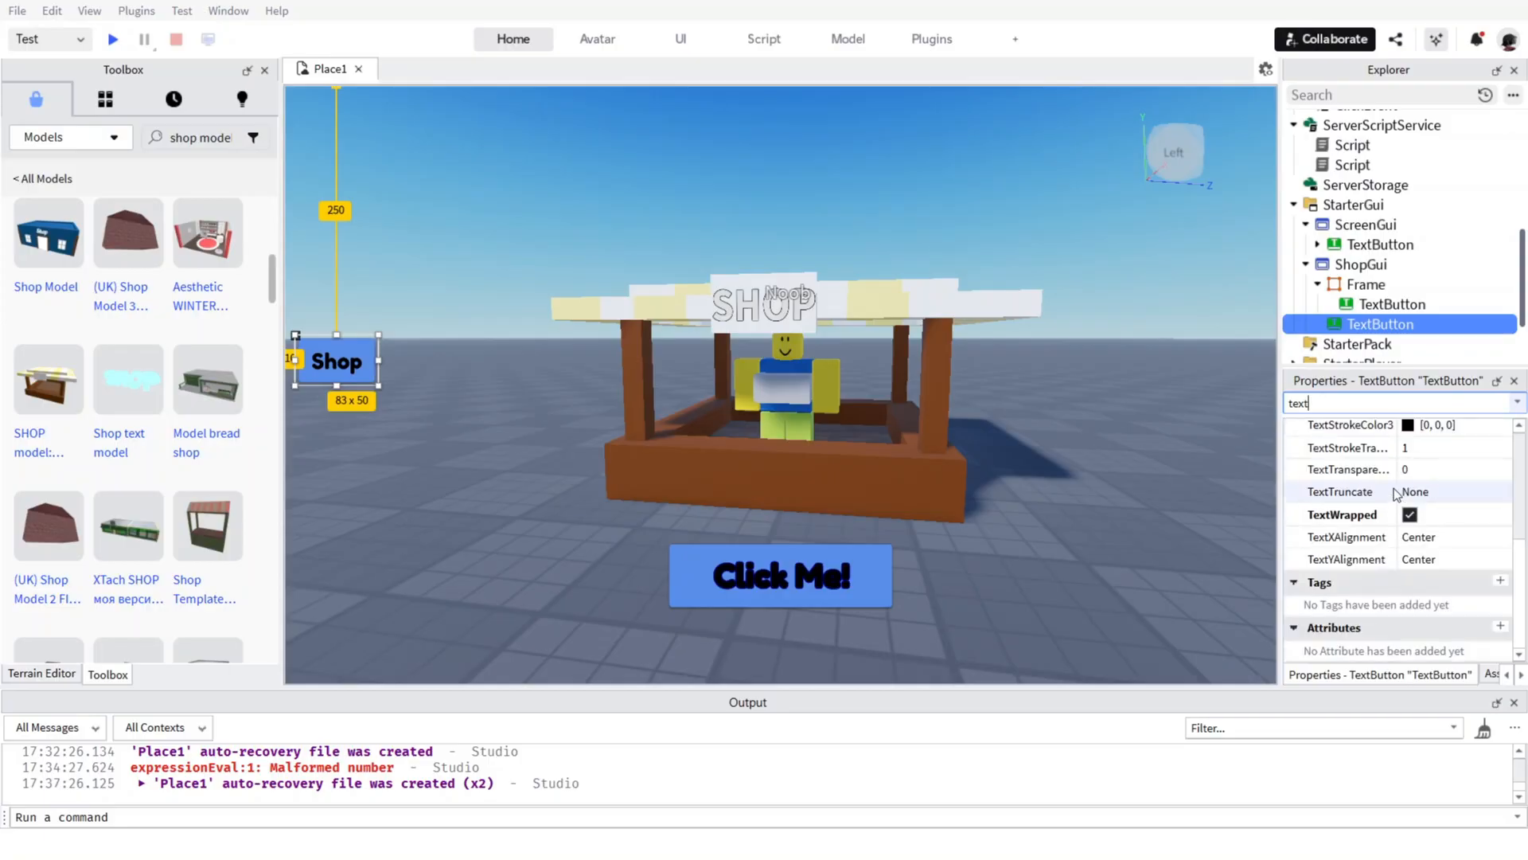
{"action": "scroll", "coordinate": [1397, 478], "scroll_direction": "up", "scroll_amount": 3}
{"action": "left_click", "coordinate": [1424, 531]}
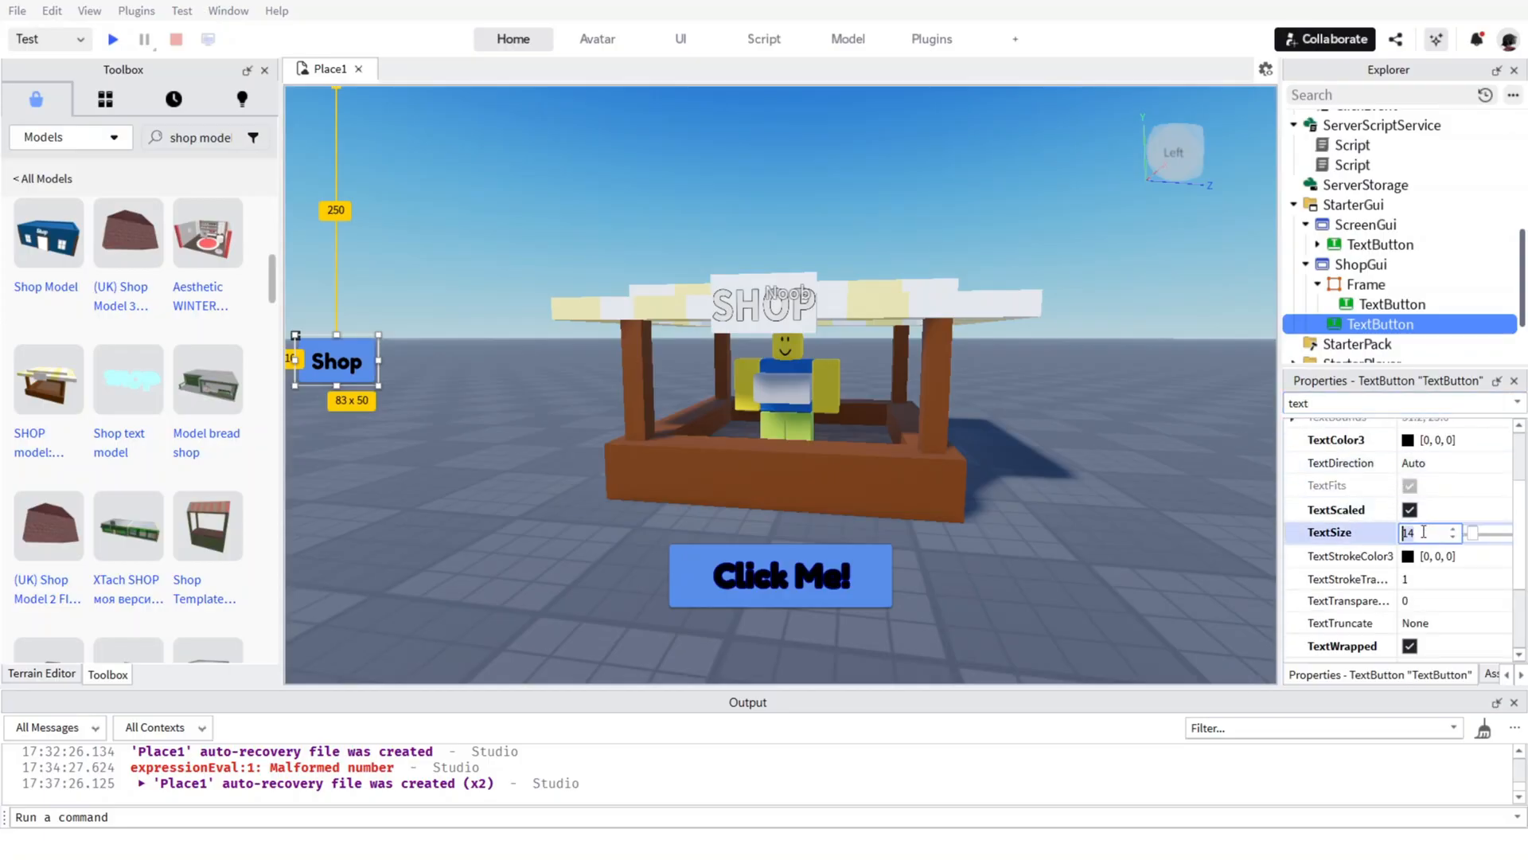
{"action": "left_click", "coordinate": [1454, 528]}
{"action": "left_click", "coordinate": [1455, 530]}
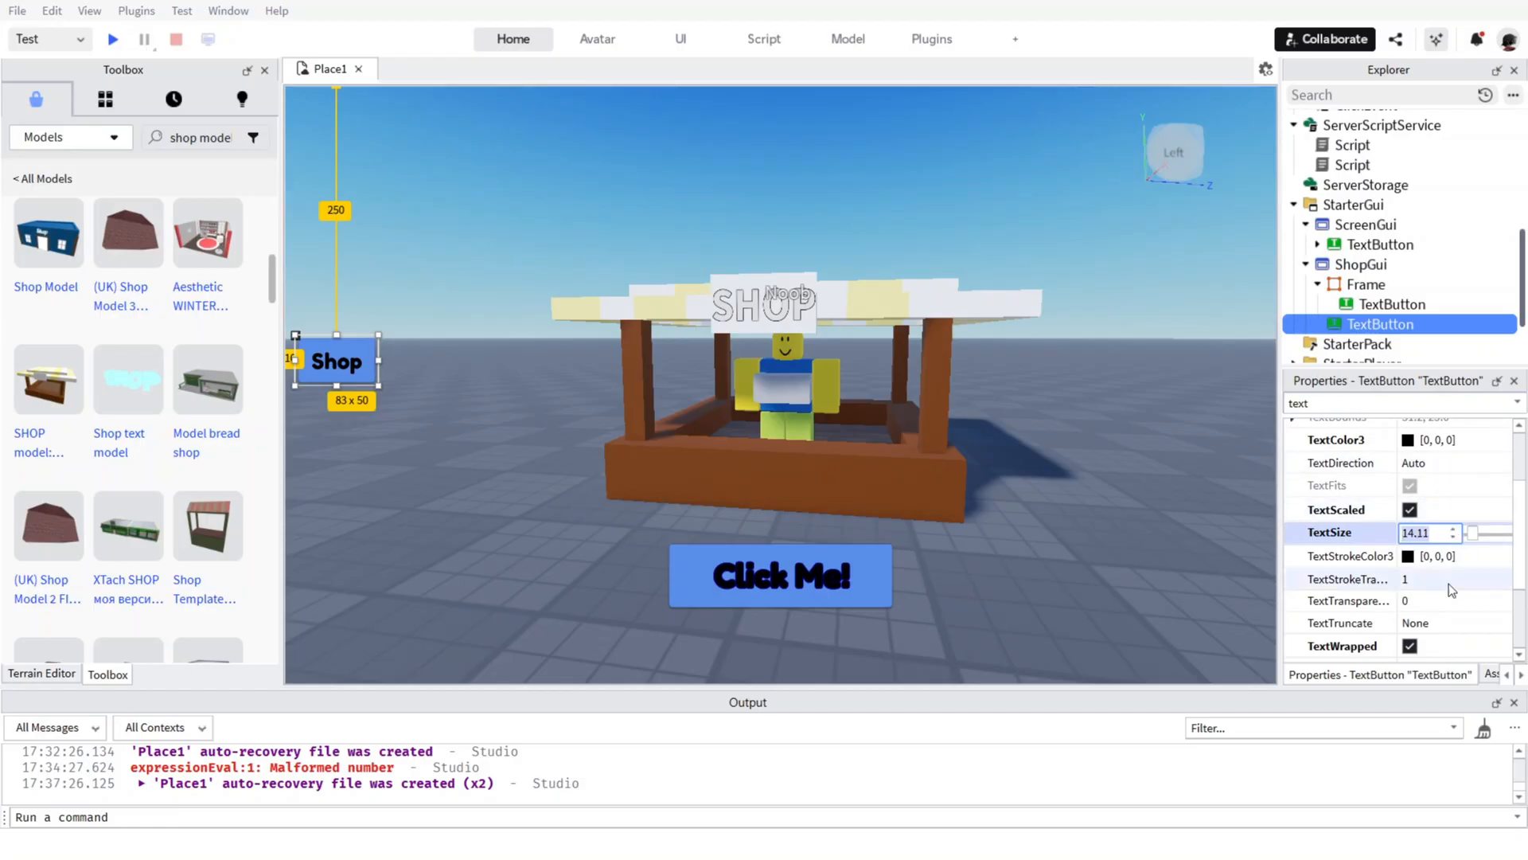
{"action": "scroll", "coordinate": [1454, 438], "scroll_direction": "up", "scroll_amount": 1}
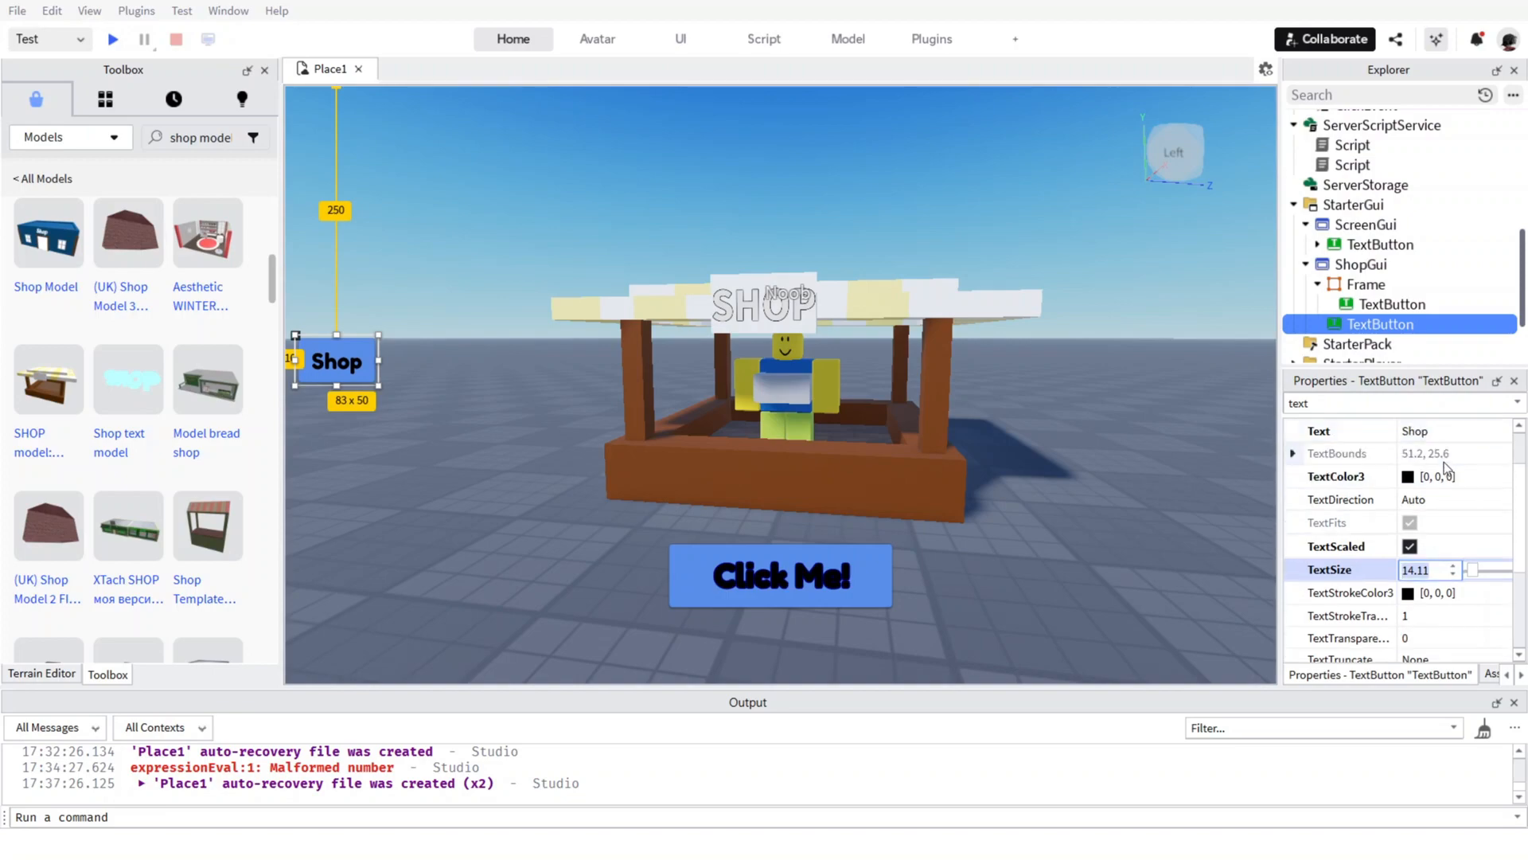
Set the Shop button's TextStrokeColor3 to [85, 0, 255] and its TextStrokeTransparency to 0.
{"action": "scroll", "coordinate": [1444, 462], "scroll_direction": "down", "scroll_amount": 3}
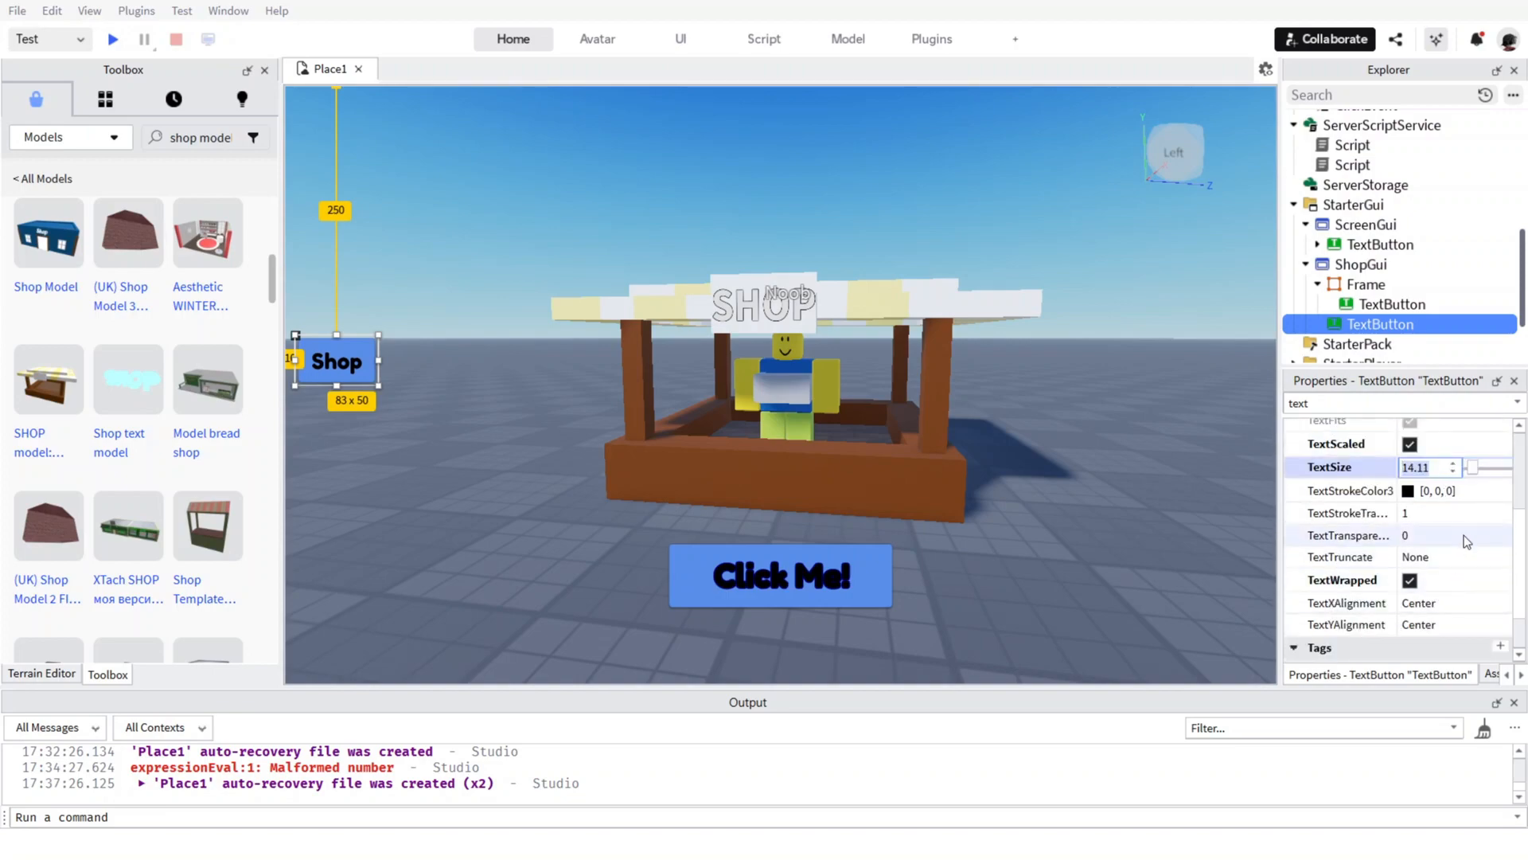
{"action": "left_click", "coordinate": [1408, 490]}
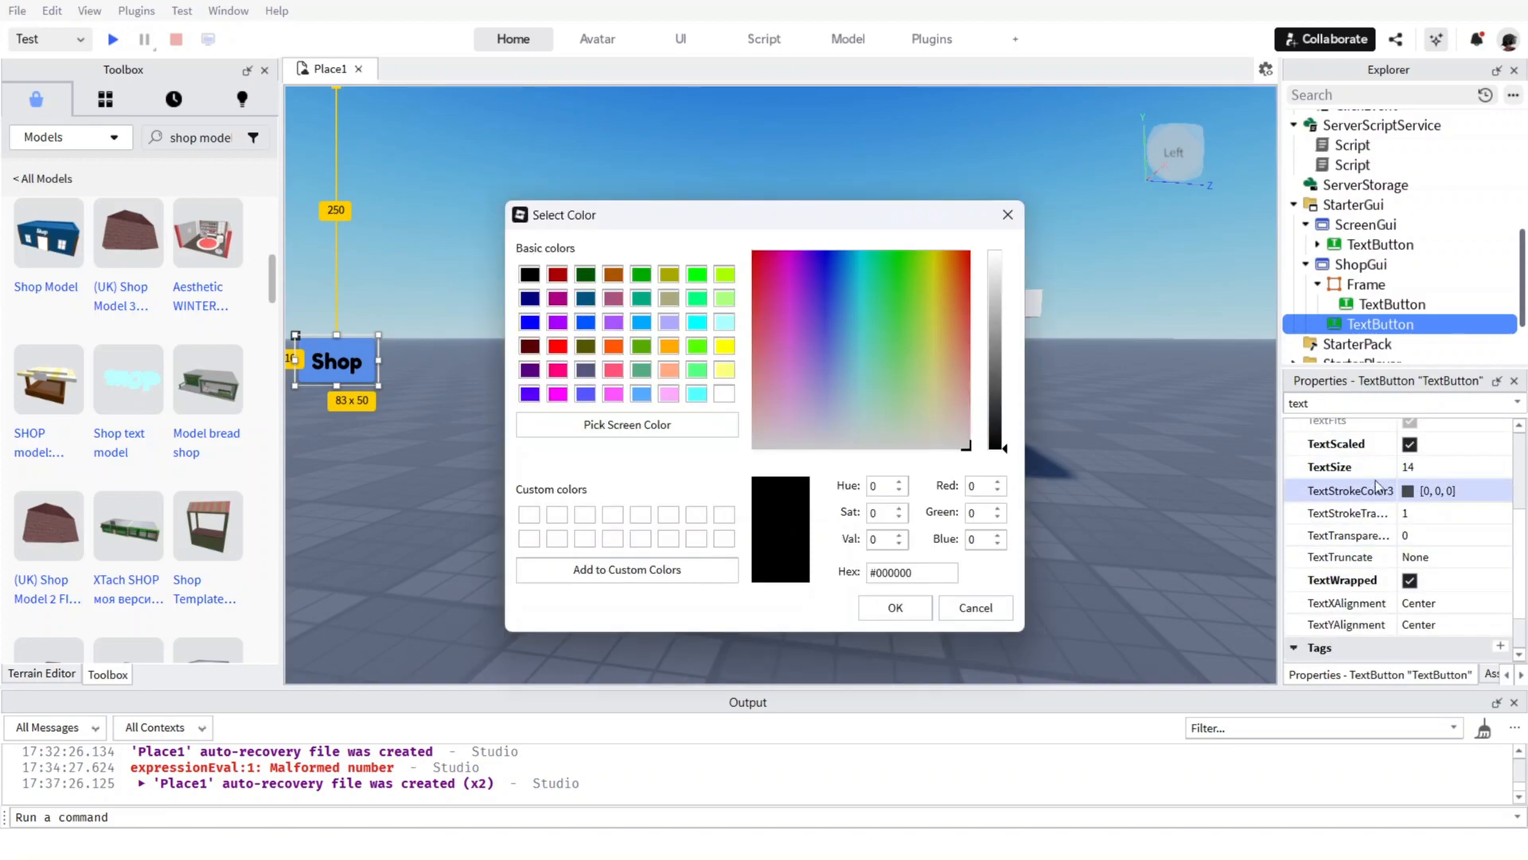
{"action": "left_click", "coordinate": [528, 395]}
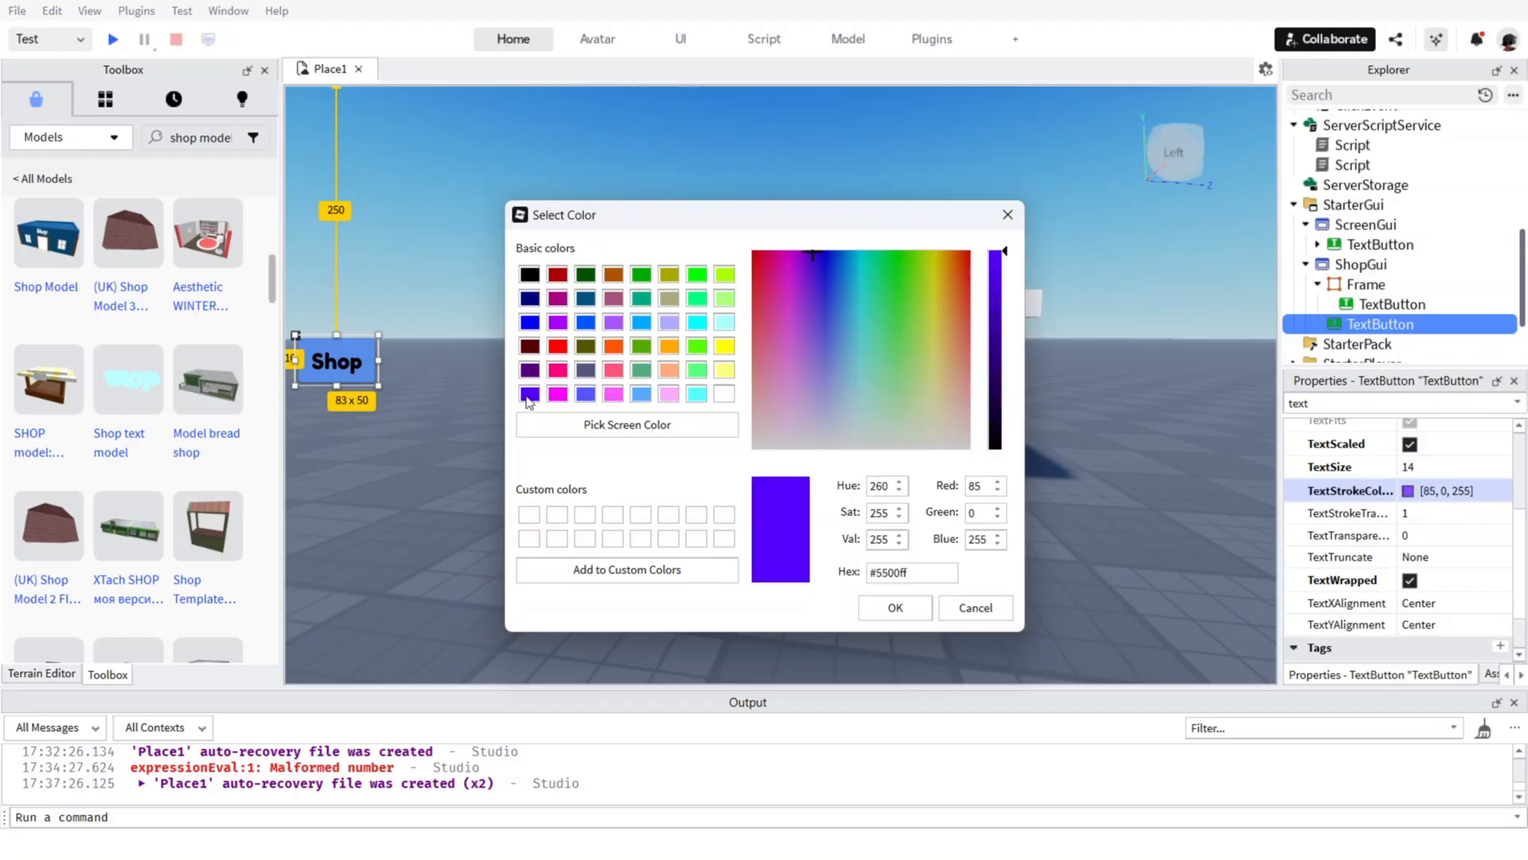
{"action": "left_click", "coordinate": [893, 611]}
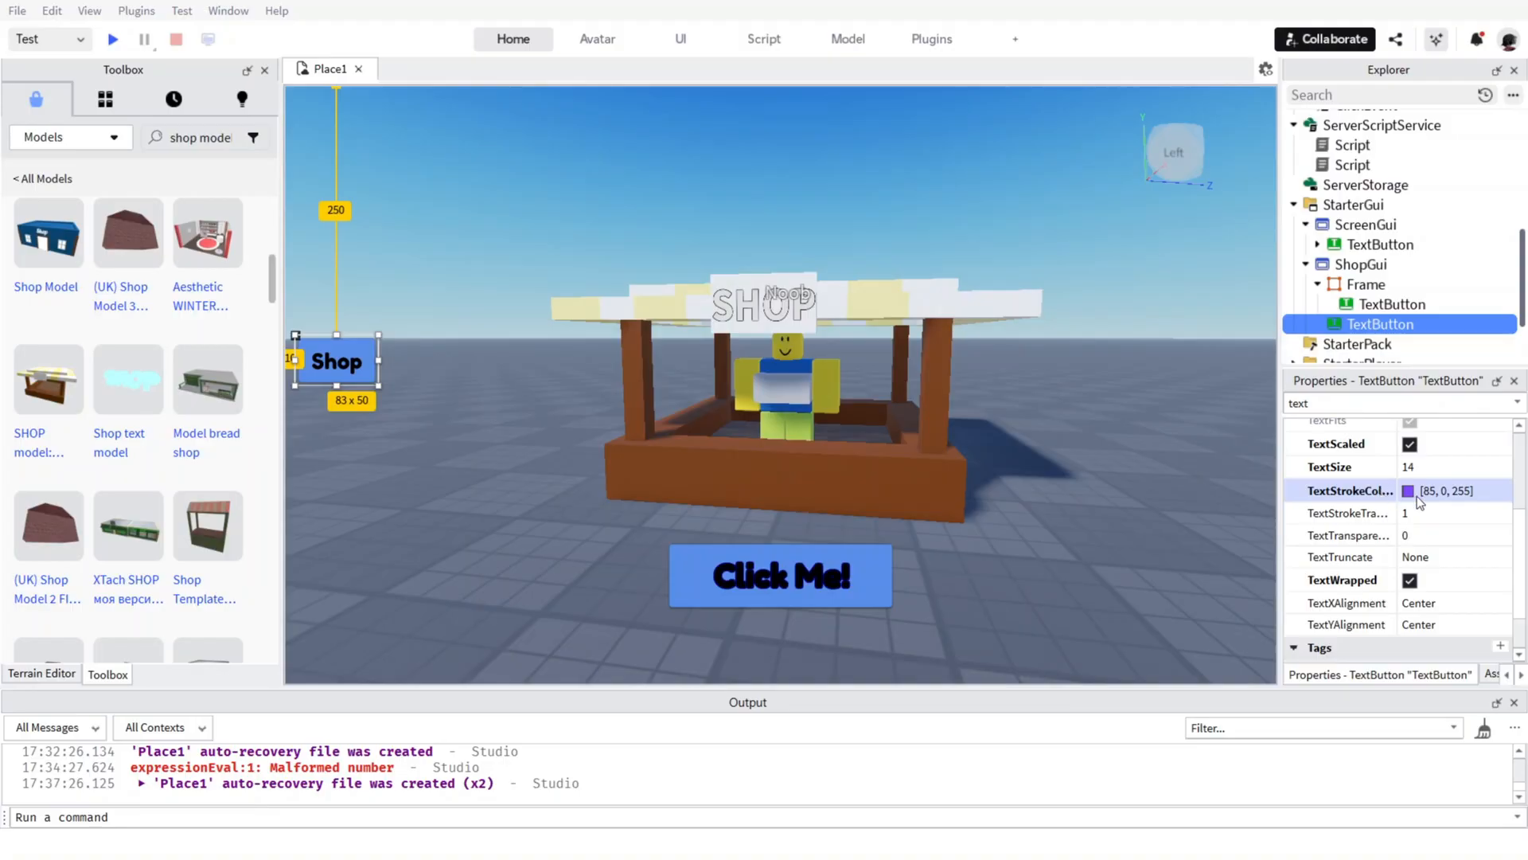
{"action": "left_click", "coordinate": [1461, 517]}
{"action": "key", "text": "BackSpace"}
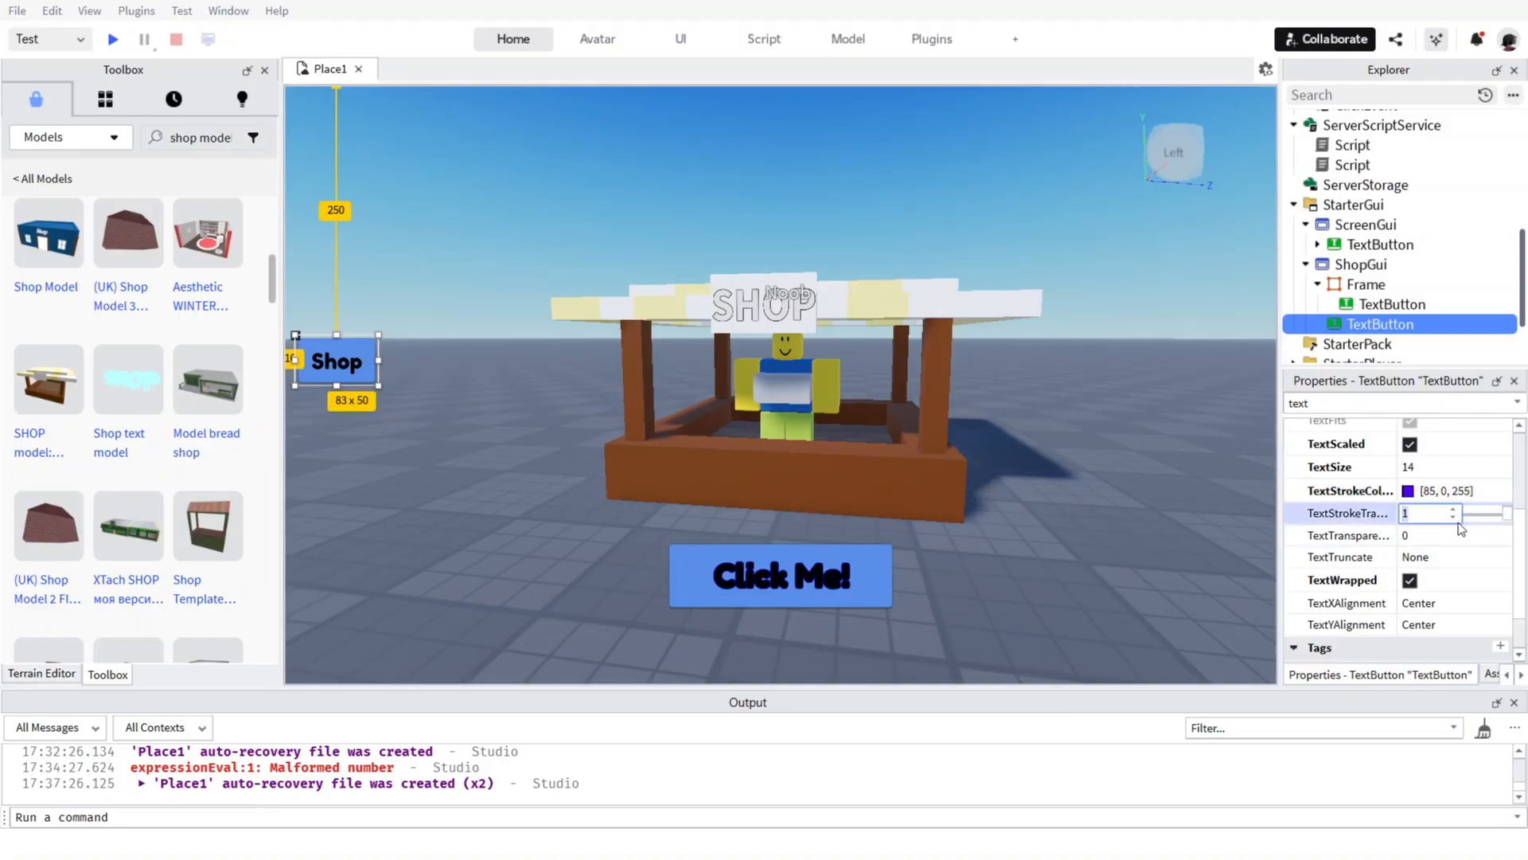
{"action": "key", "text": "Return"}
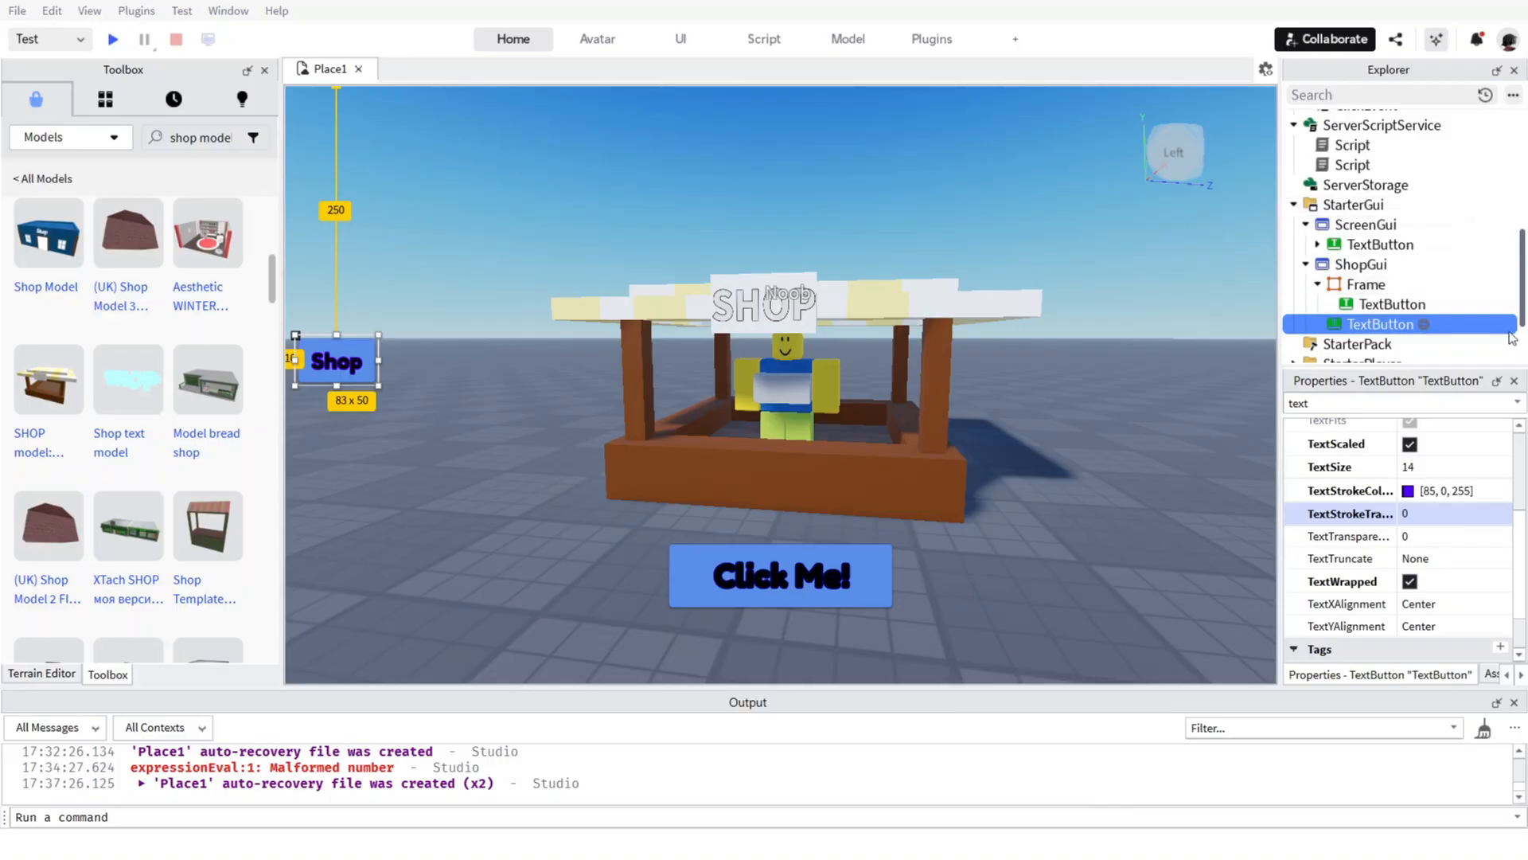
Add a LocalScript to the Shop button and replace its default code with the pasted script that toggles the shop Frame's visibility.
{"action": "left_click", "coordinate": [1424, 324]}
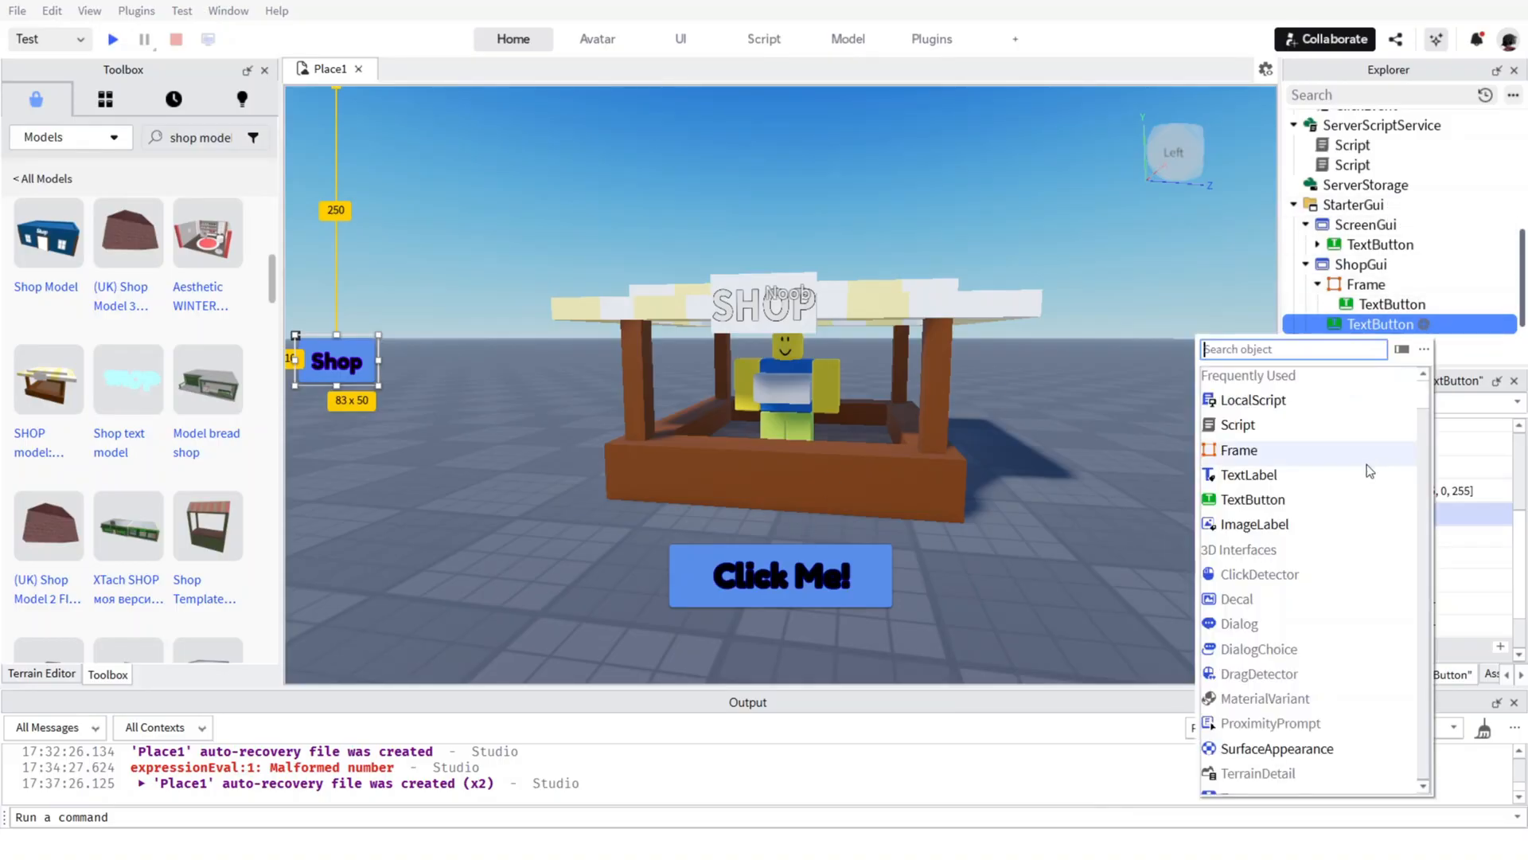
{"action": "left_click", "coordinate": [1320, 407]}
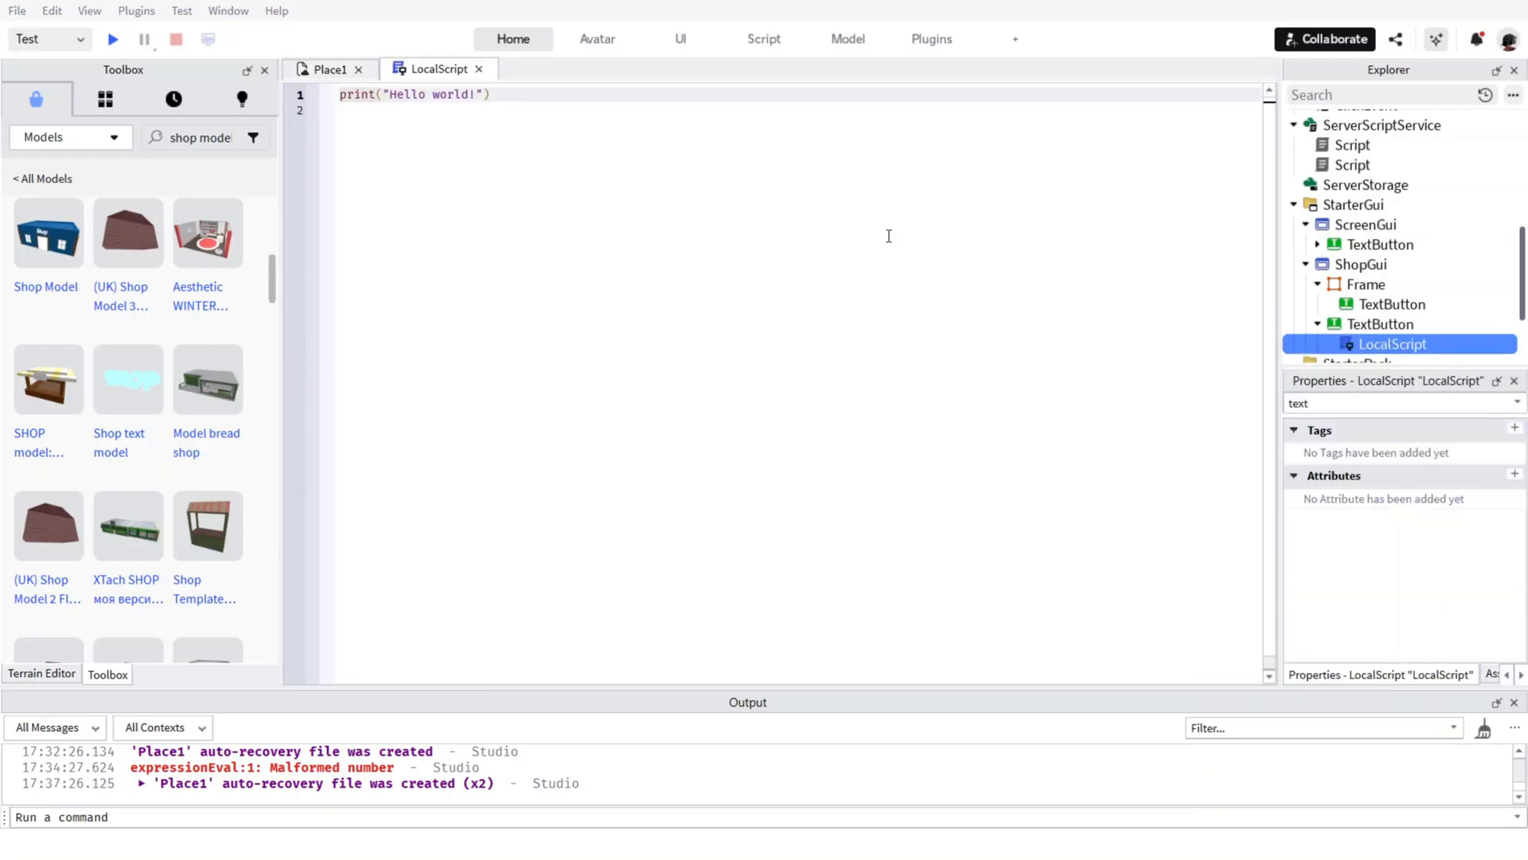
{"action": "left_click", "coordinate": [731, 317]}
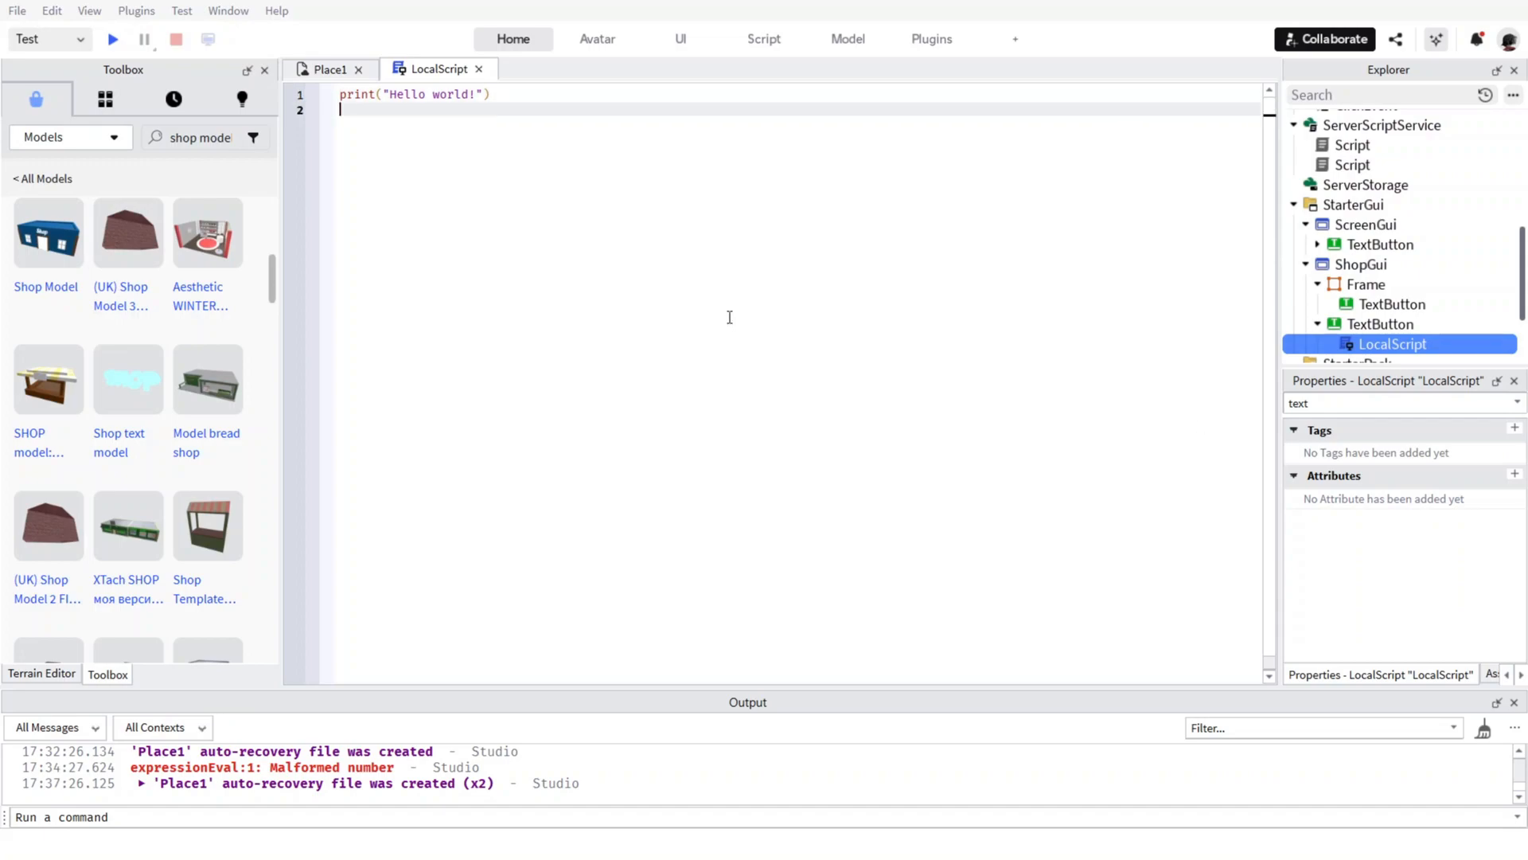
{"action": "key", "text": "ctrl+a"}
{"action": "type", "text": "-- LocalScript for opening shop local button = script.Parent local shopFrame = button.Parent:WaitForChild(\"Frame\") -- the shop frame  button.MouseButton1Click:Connect(function() \tshopFrame.Visible = not shopFrame.Visible end)"}
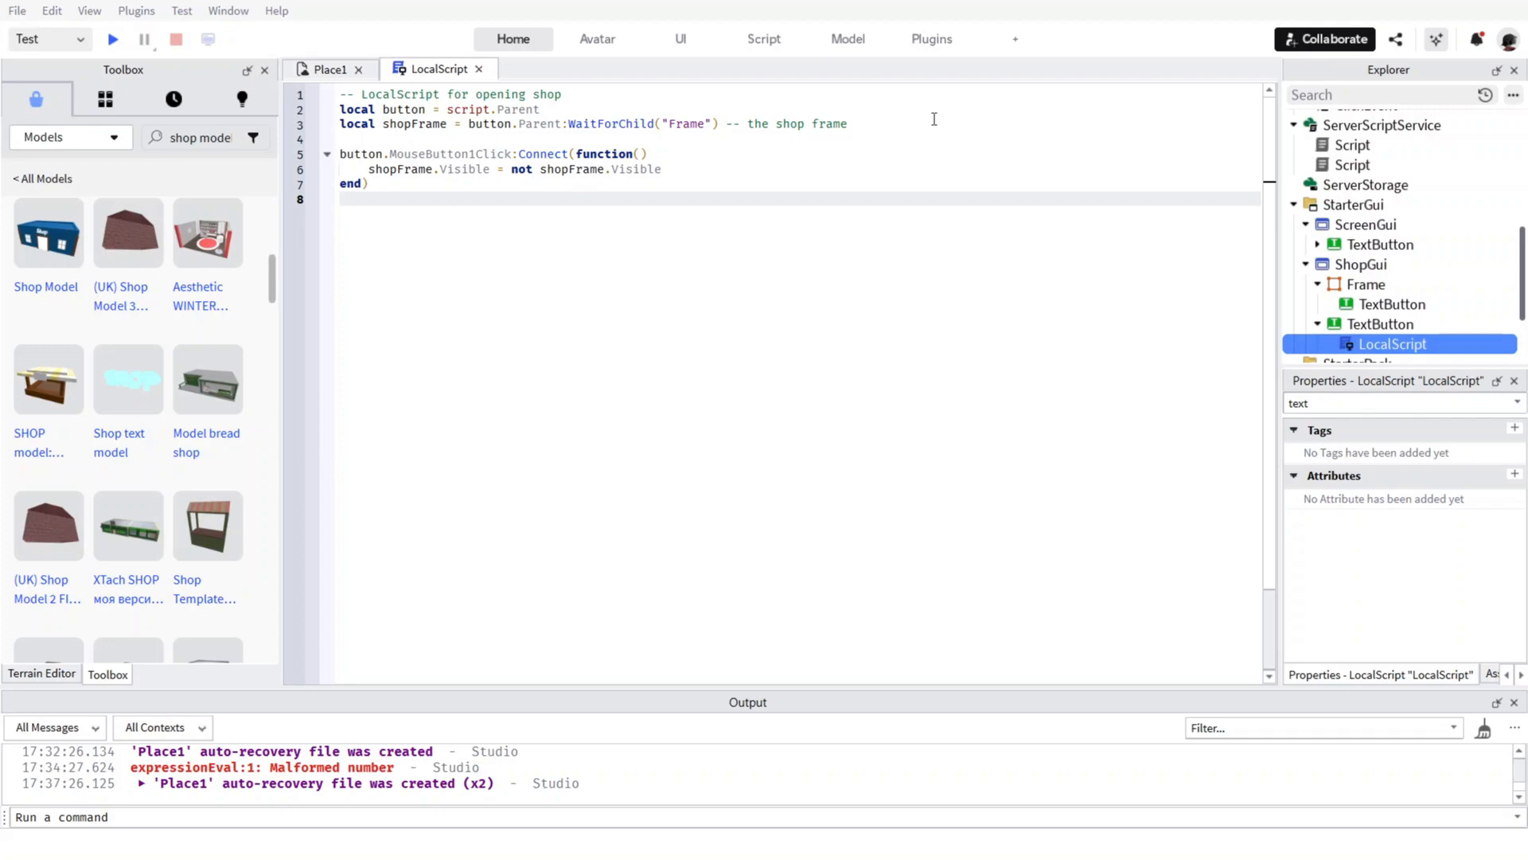
{"action": "left_click", "coordinate": [478, 69]}
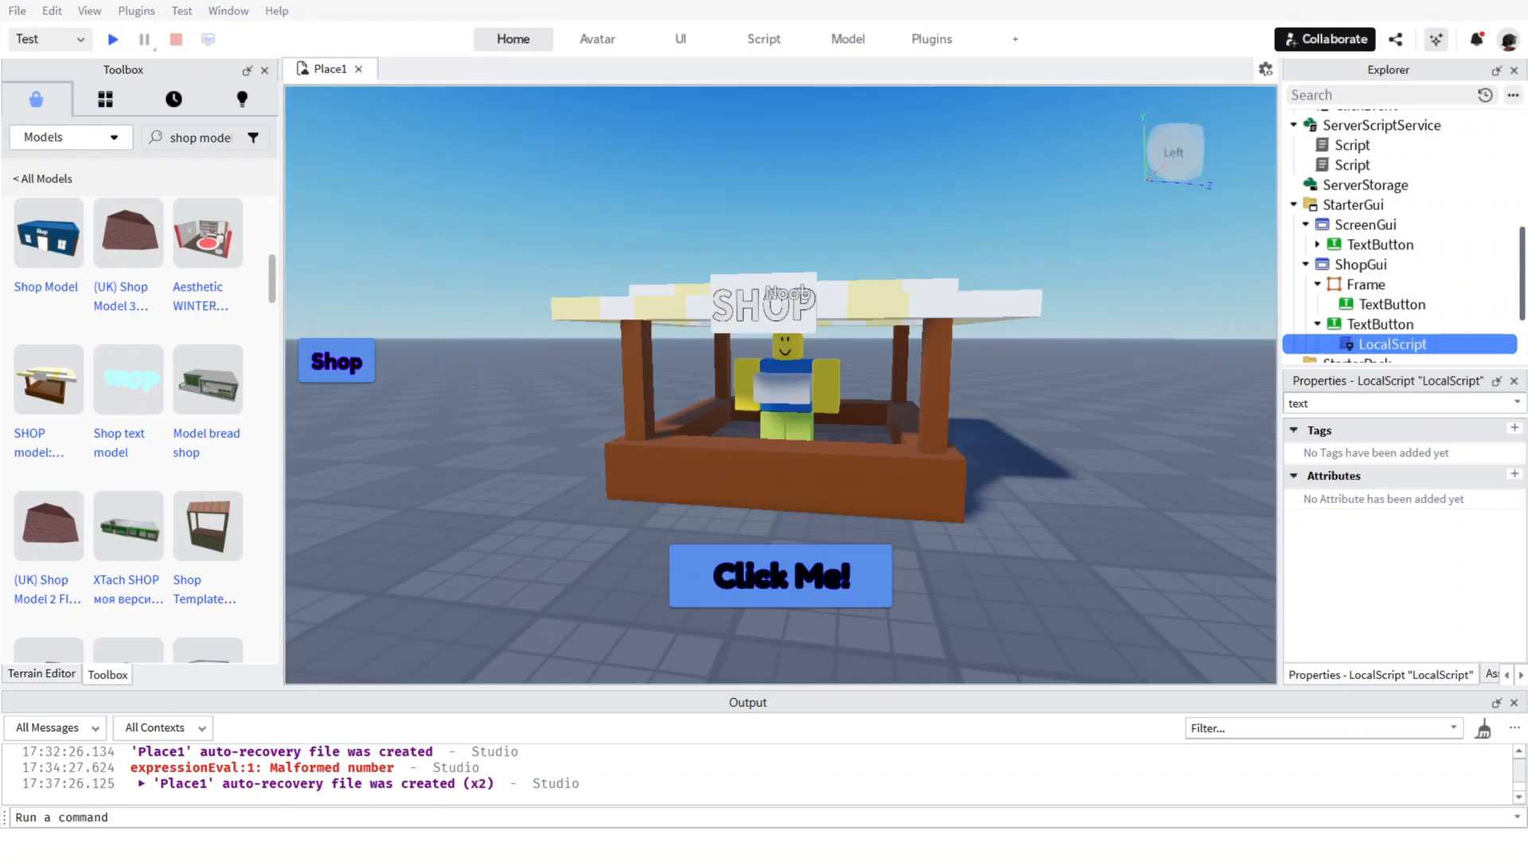
Clear the property filter on the ShopGui's Frame and look through its properties for the visibility setting.
{"action": "left_click", "coordinate": [1368, 308]}
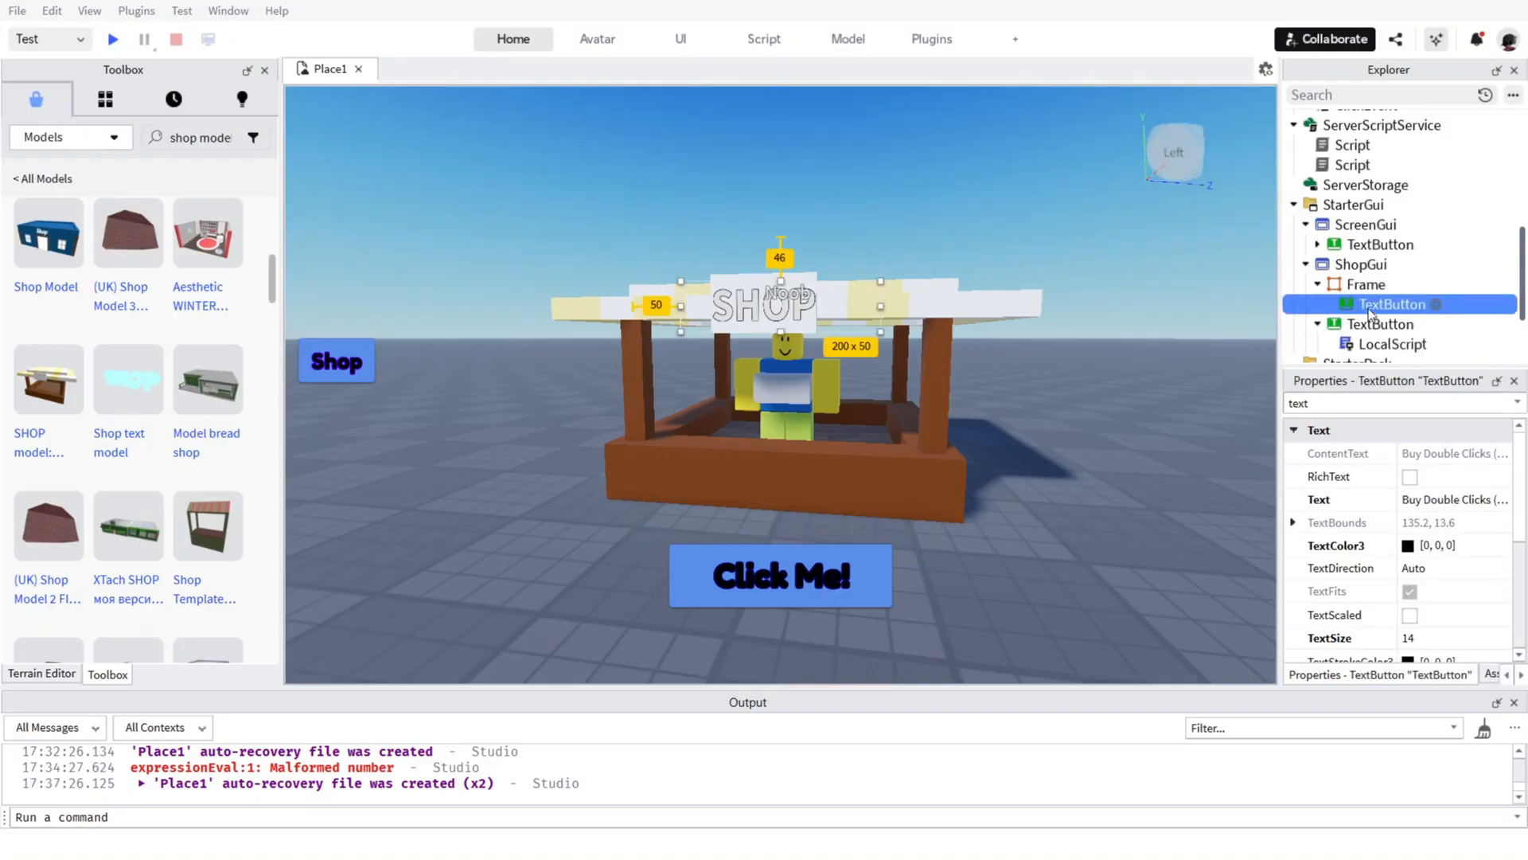
{"action": "left_click", "coordinate": [1365, 284]}
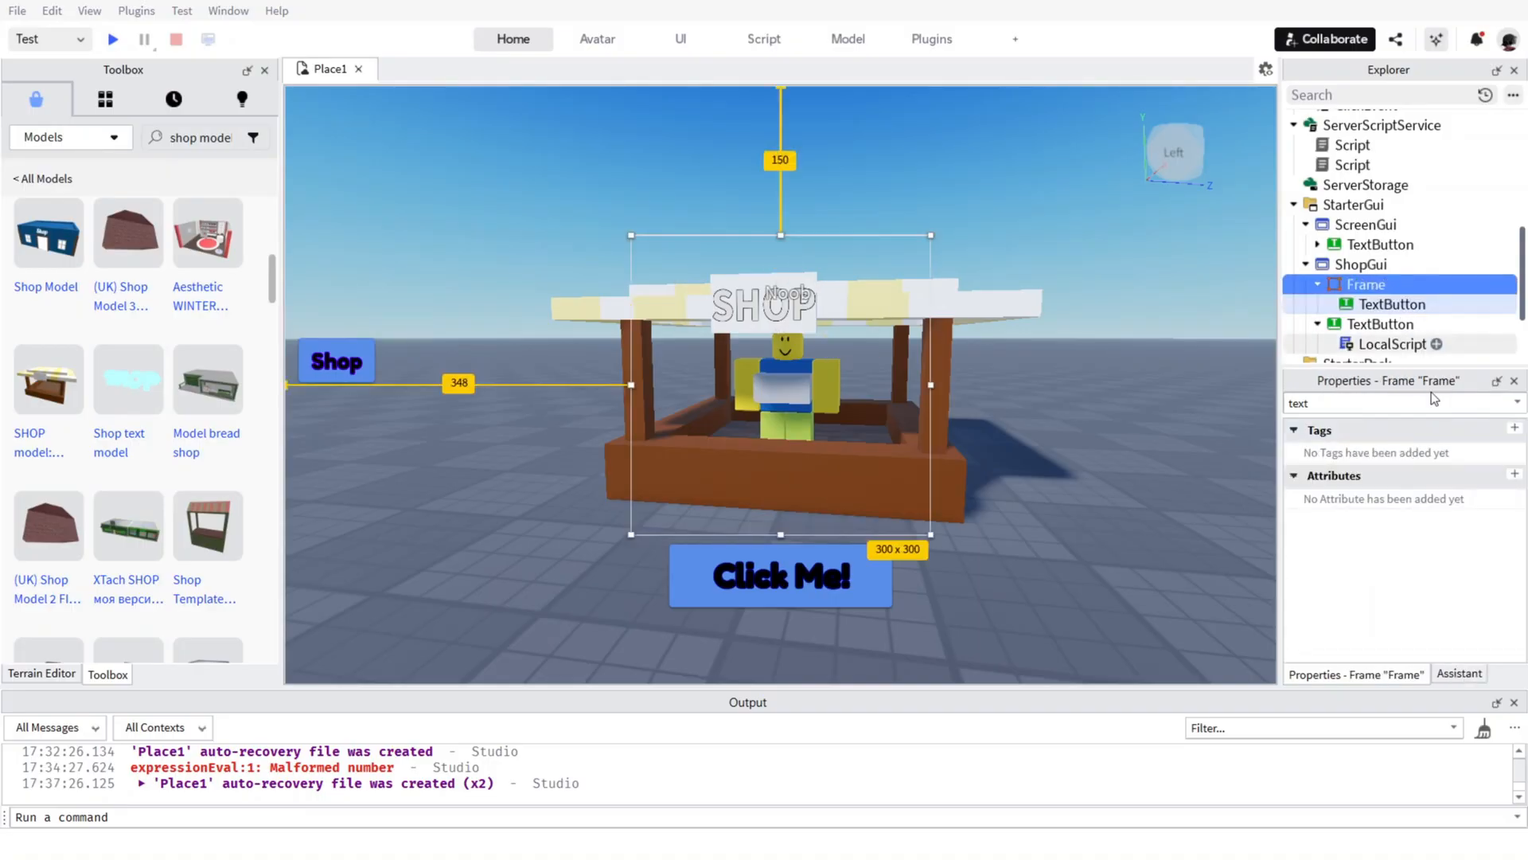
{"action": "left_click", "coordinate": [1345, 402]}
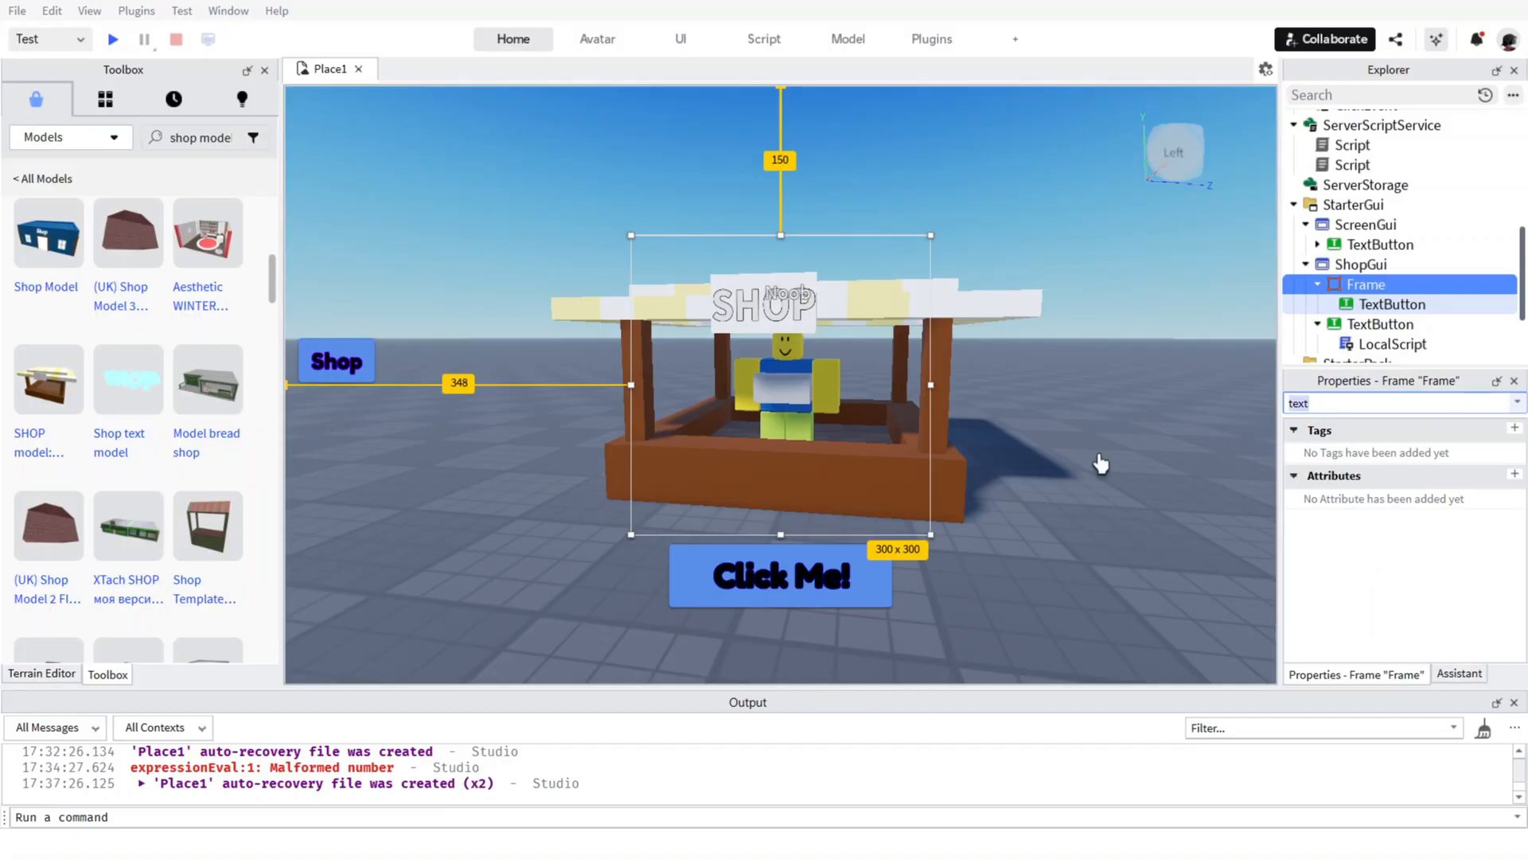
{"action": "key", "text": "BackSpace"}
{"action": "scroll", "coordinate": [1366, 560], "scroll_direction": "down", "scroll_amount": 3}
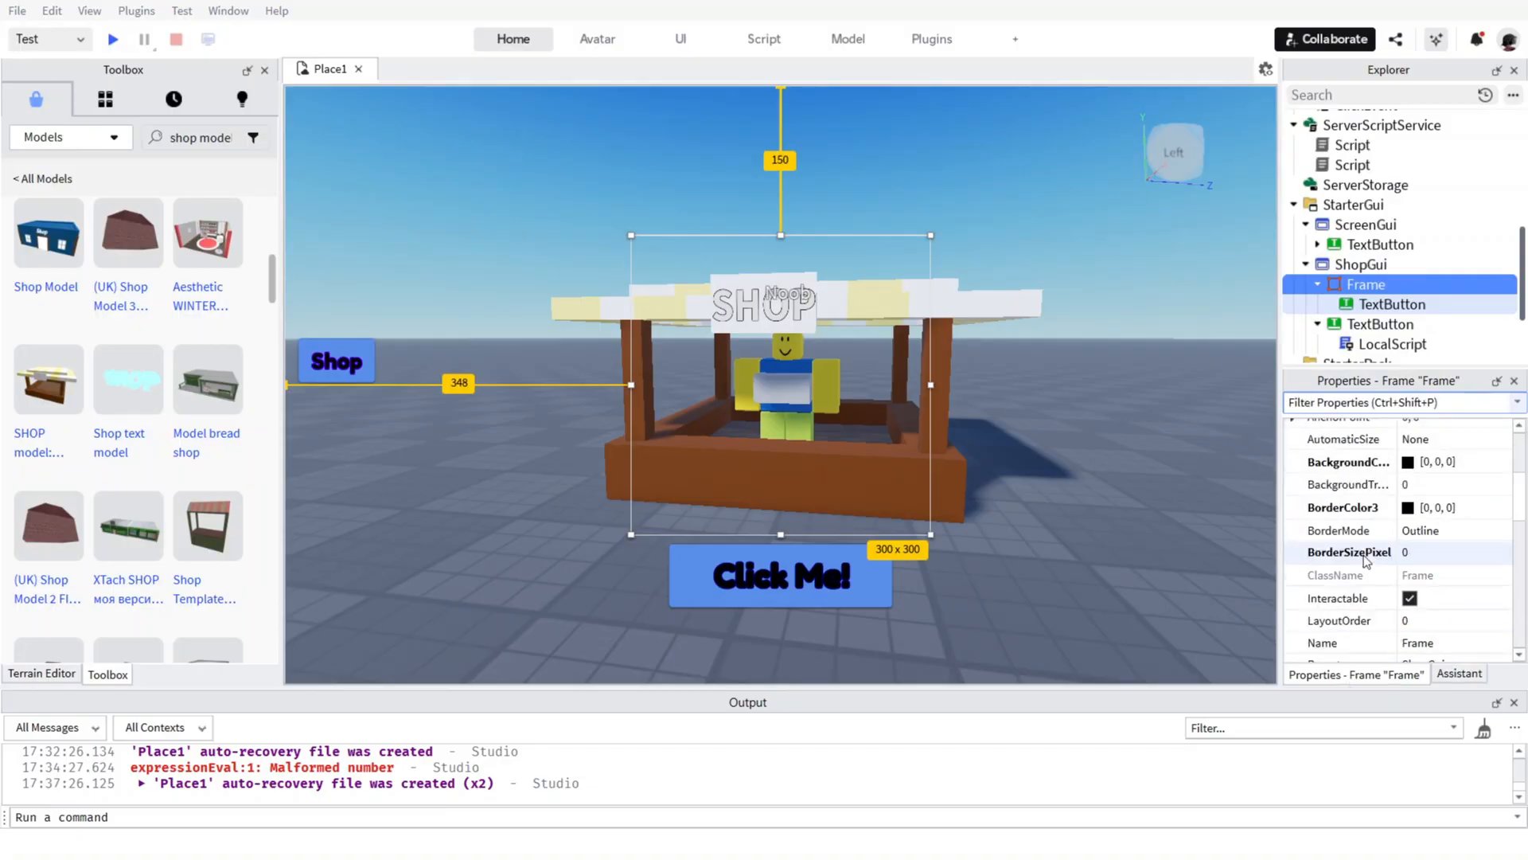
{"action": "scroll", "coordinate": [1366, 560], "scroll_direction": "down", "scroll_amount": 1}
{"action": "scroll", "coordinate": [1409, 506], "scroll_direction": "up", "scroll_amount": 2}
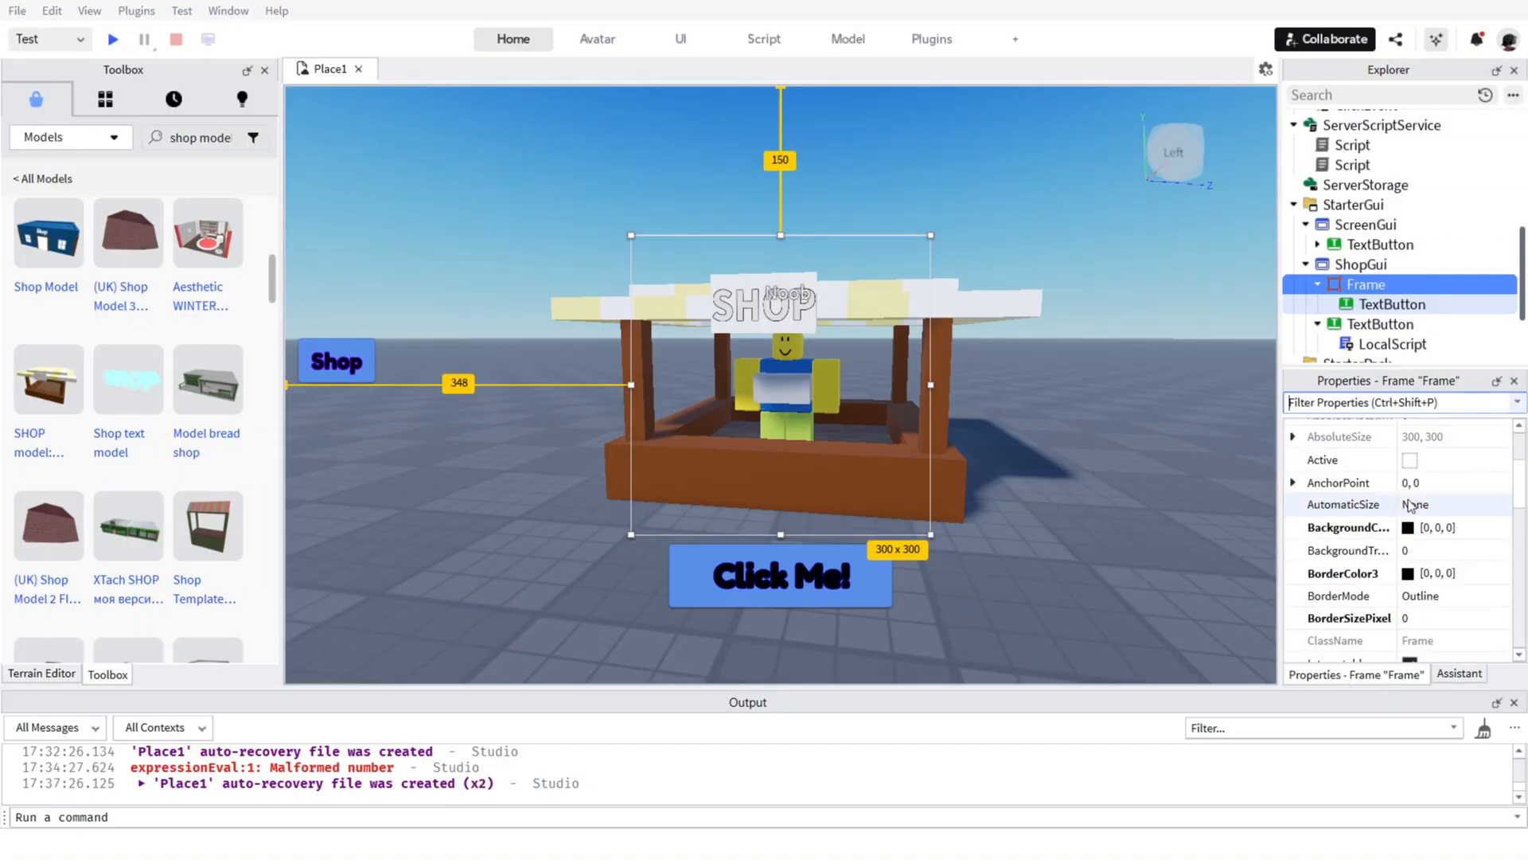
{"action": "scroll", "coordinate": [1409, 506], "scroll_direction": "up", "scroll_amount": 2}
{"action": "scroll", "coordinate": [1415, 499], "scroll_direction": "down", "scroll_amount": 4}
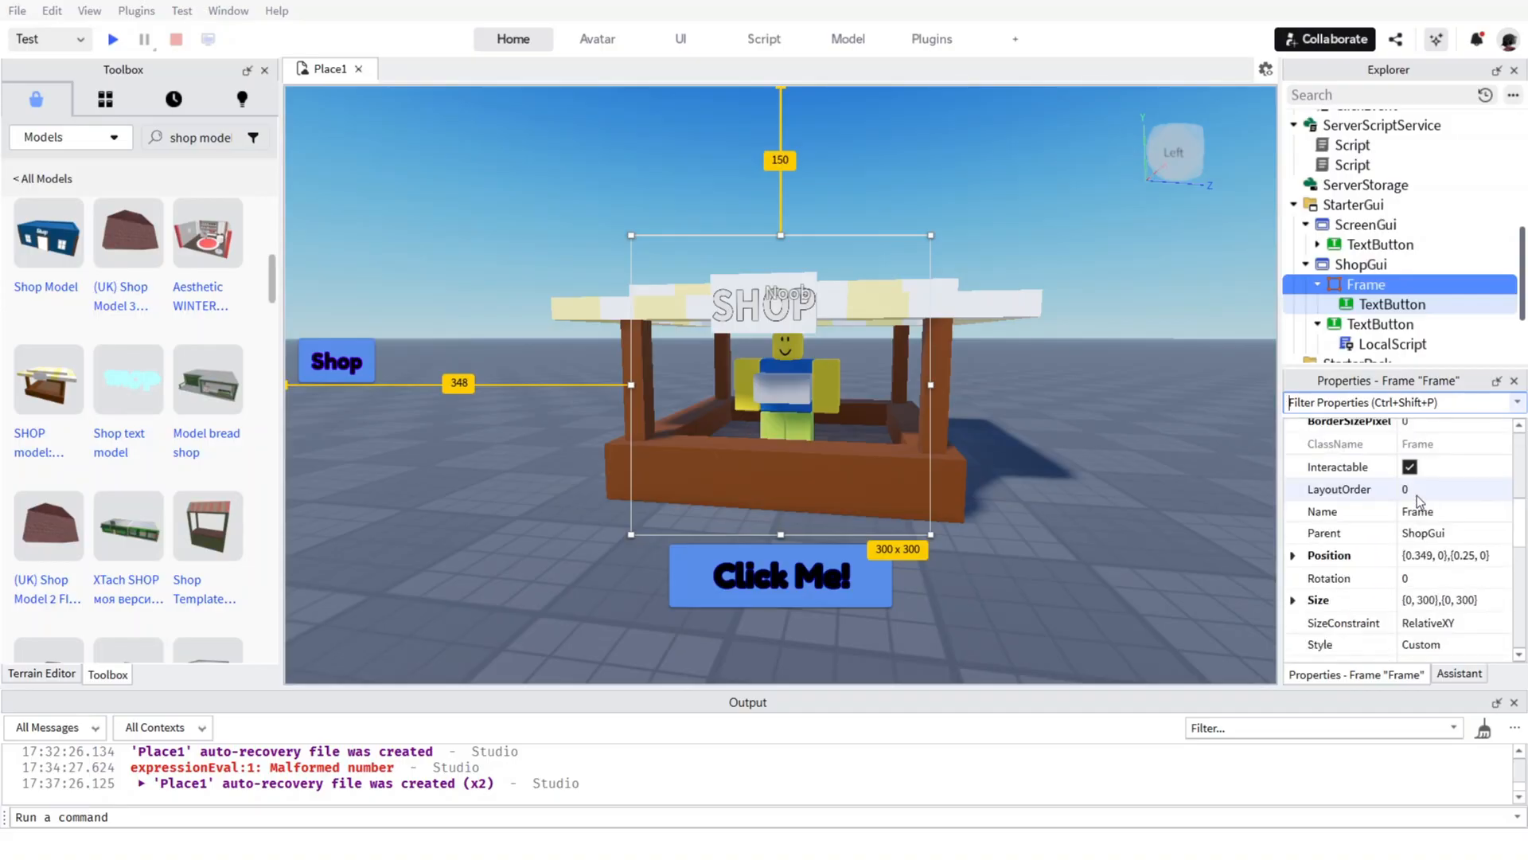
{"action": "scroll", "coordinate": [1417, 495], "scroll_direction": "down", "scroll_amount": 3}
{"action": "scroll", "coordinate": [1415, 519], "scroll_direction": "up", "scroll_amount": 3}
{"action": "scroll", "coordinate": [1422, 508], "scroll_direction": "down", "scroll_amount": 3}
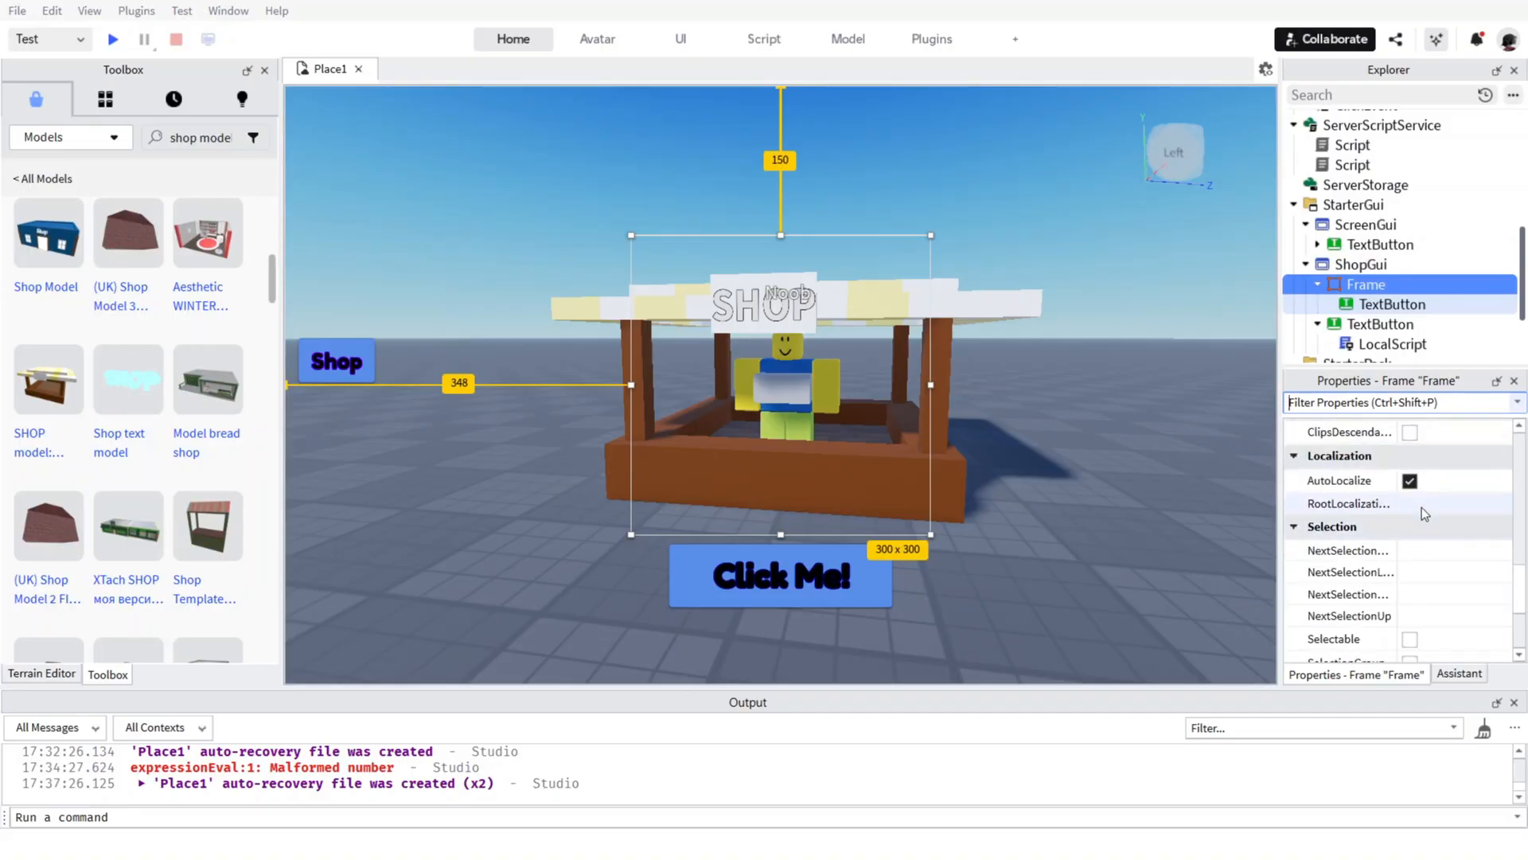
{"action": "scroll", "coordinate": [1422, 500], "scroll_direction": "down", "scroll_amount": 3}
{"action": "scroll", "coordinate": [1422, 494], "scroll_direction": "up", "scroll_amount": 6}
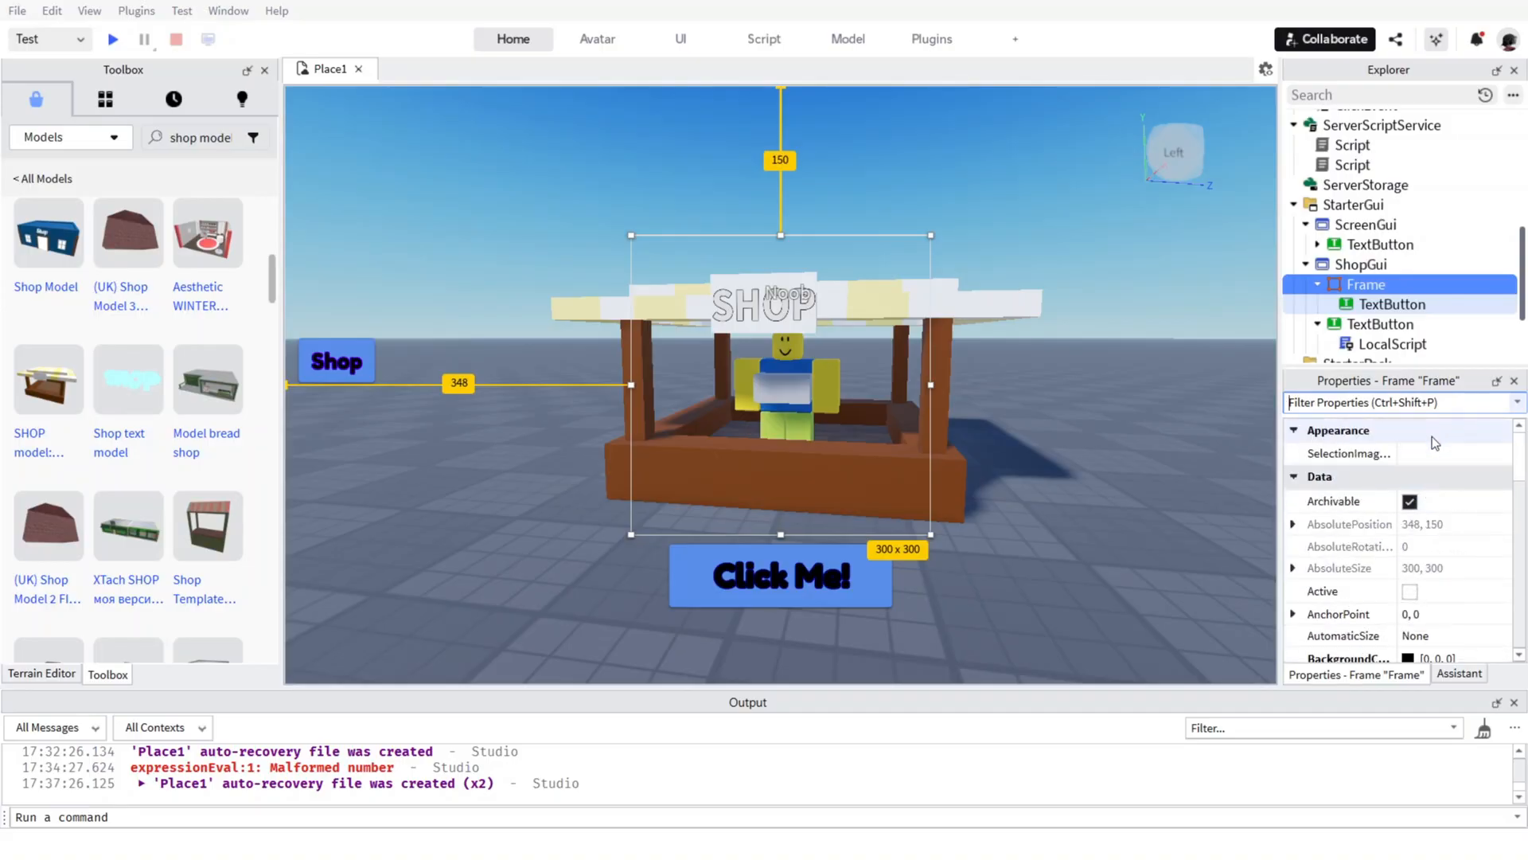
{"action": "scroll", "coordinate": [1428, 453], "scroll_direction": "down", "scroll_amount": 5}
{"action": "scroll", "coordinate": [1417, 490], "scroll_direction": "up", "scroll_amount": 4}
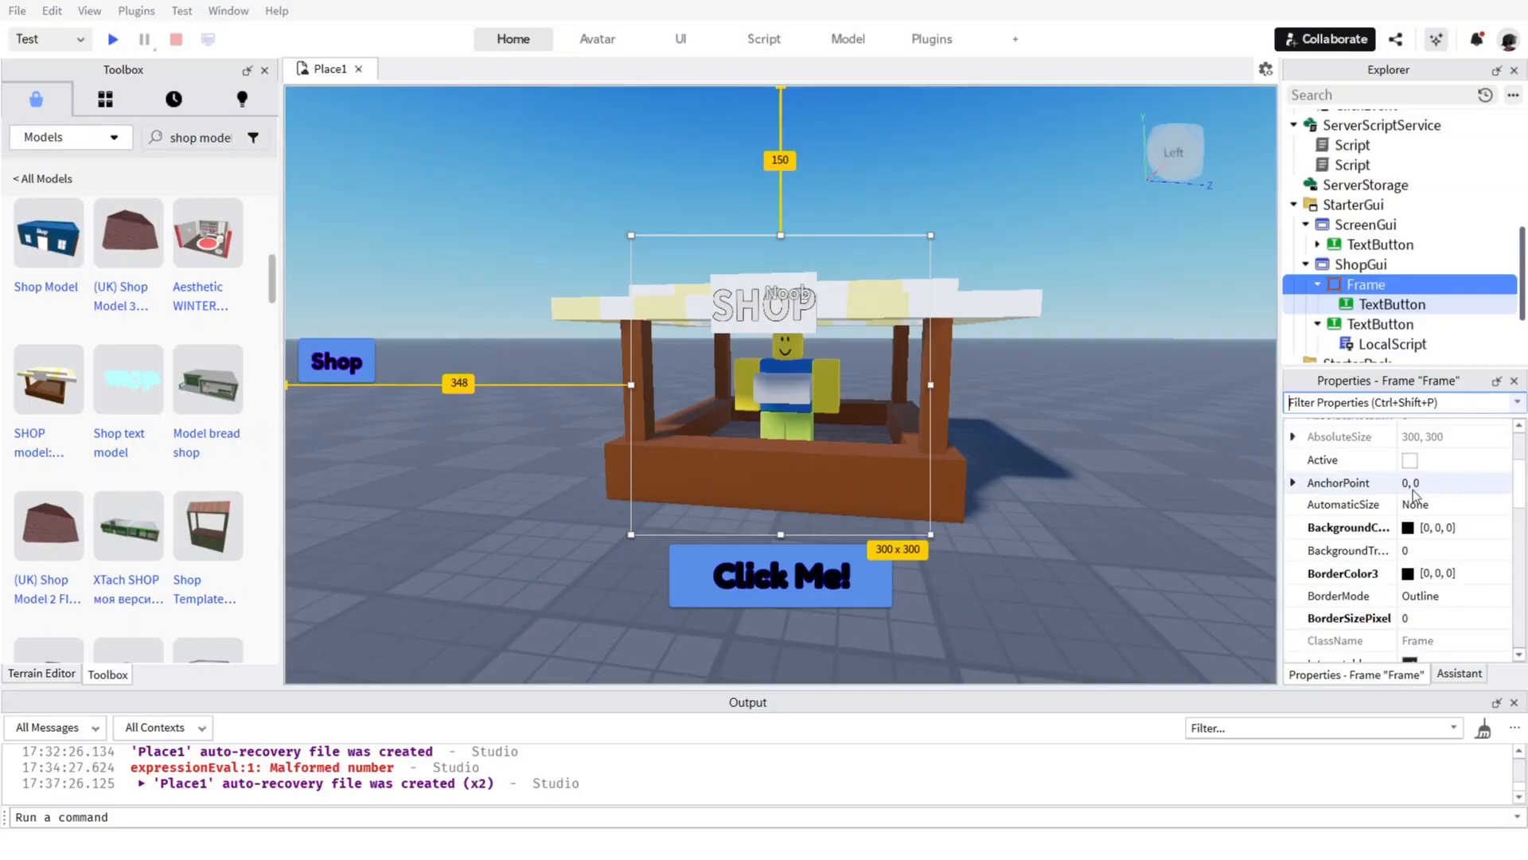
{"action": "scroll", "coordinate": [1414, 491], "scroll_direction": "down", "scroll_amount": 2}
Filter the Frame's properties by "vis" and turn on Visible.
{"action": "type", "text": "vi"}
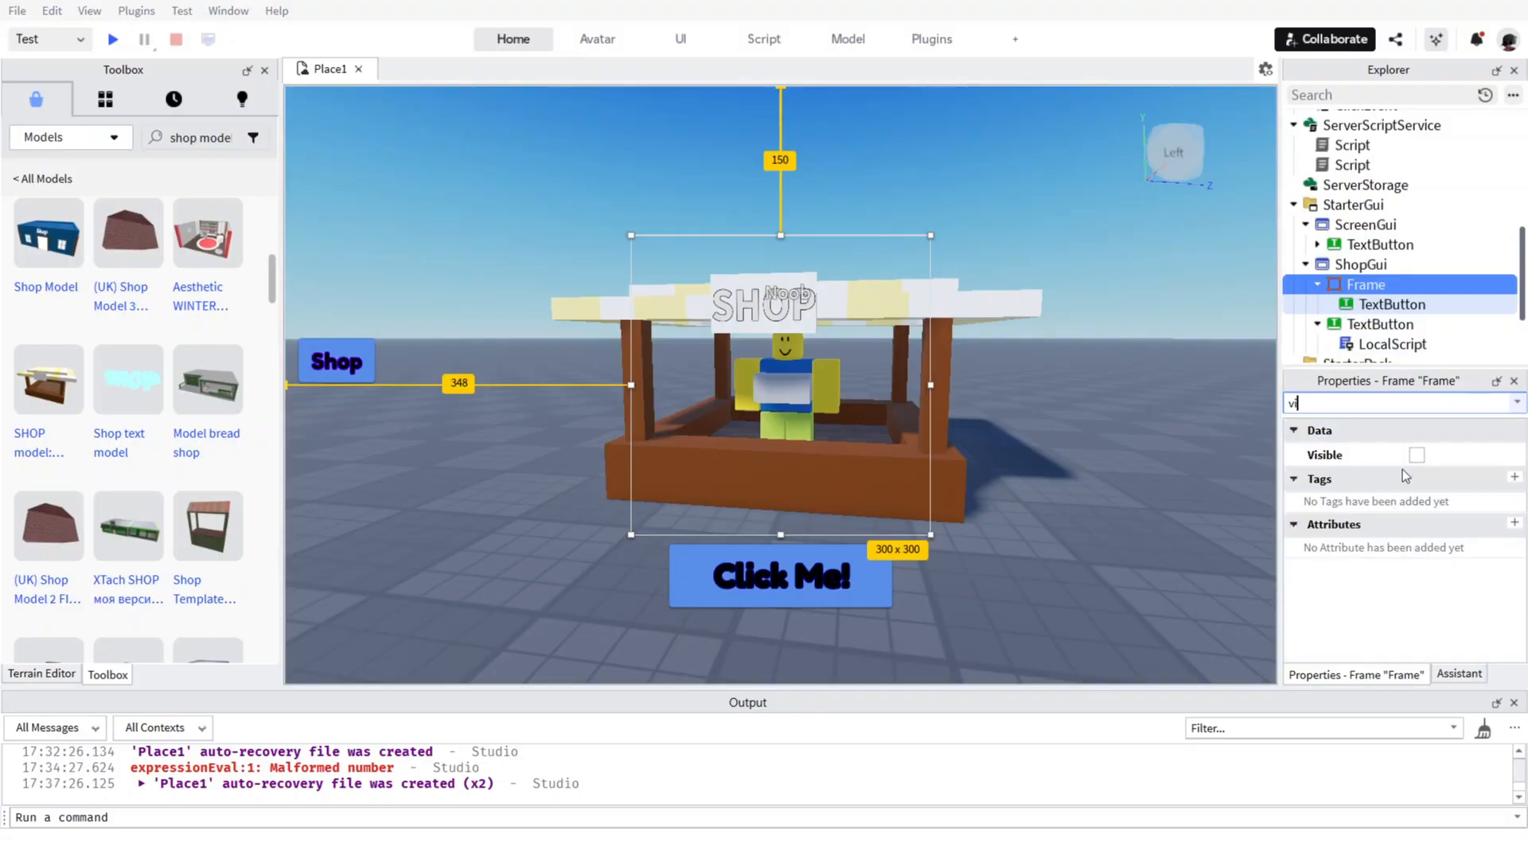
{"action": "type", "text": "s"}
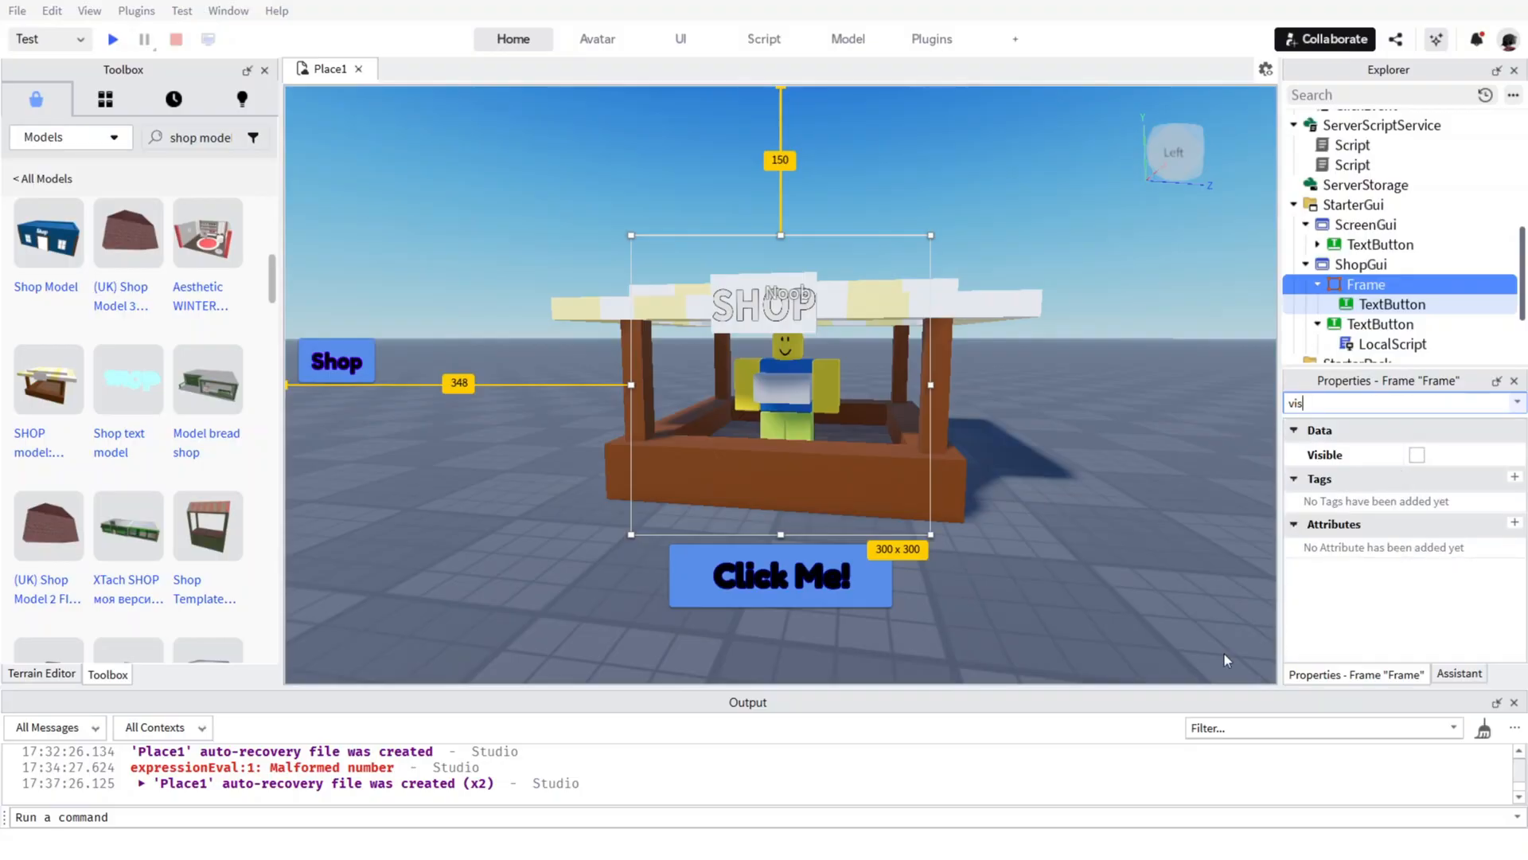
{"action": "left_click", "coordinate": [1420, 454]}
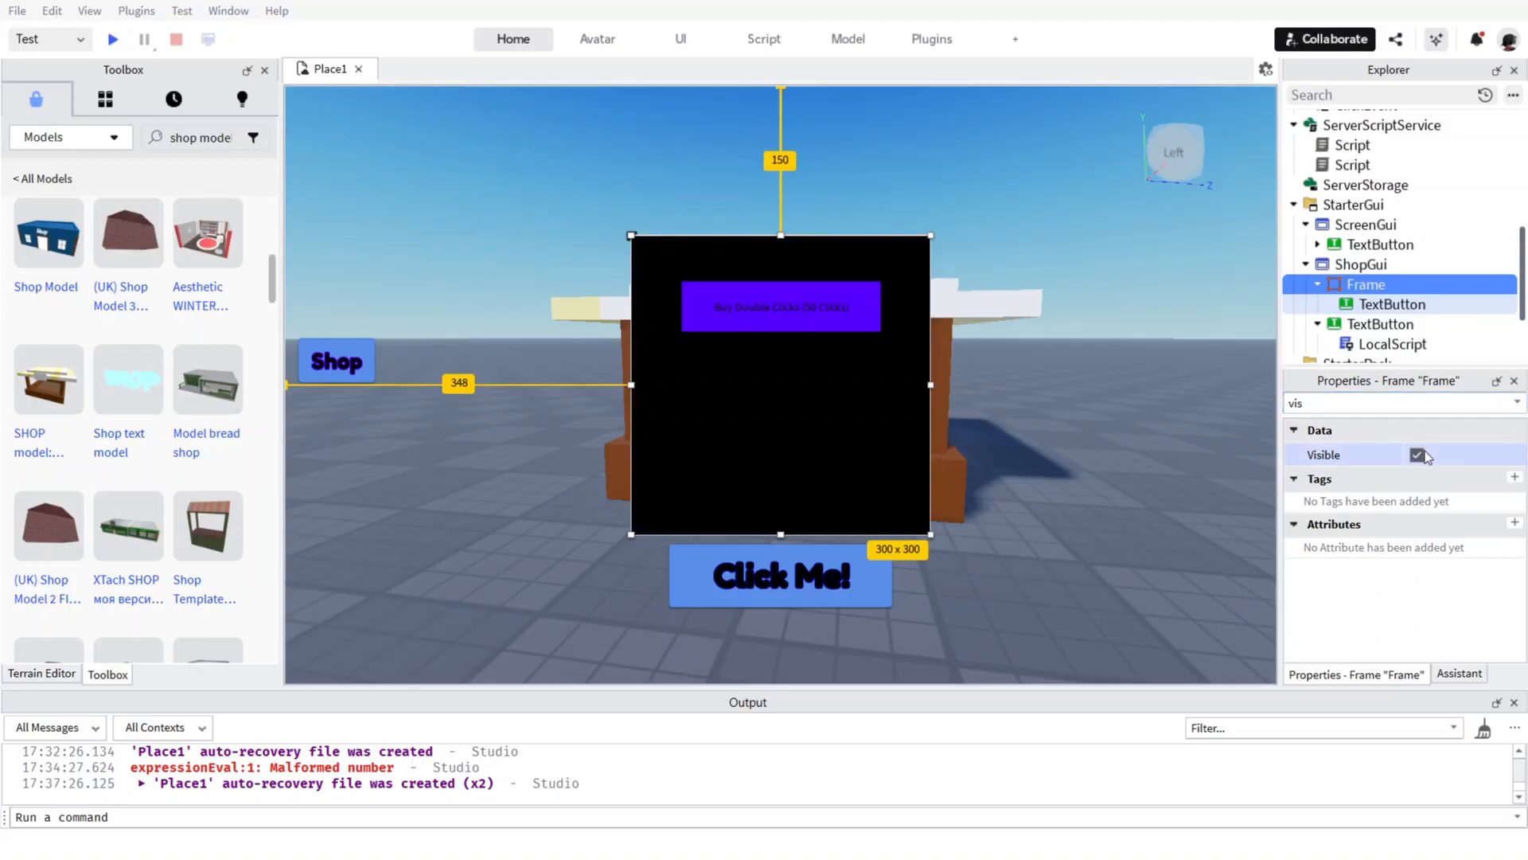
Select the Buy Double Clicks button inside the Frame and clear the "vis" property filter.
{"action": "left_click", "coordinate": [1382, 302]}
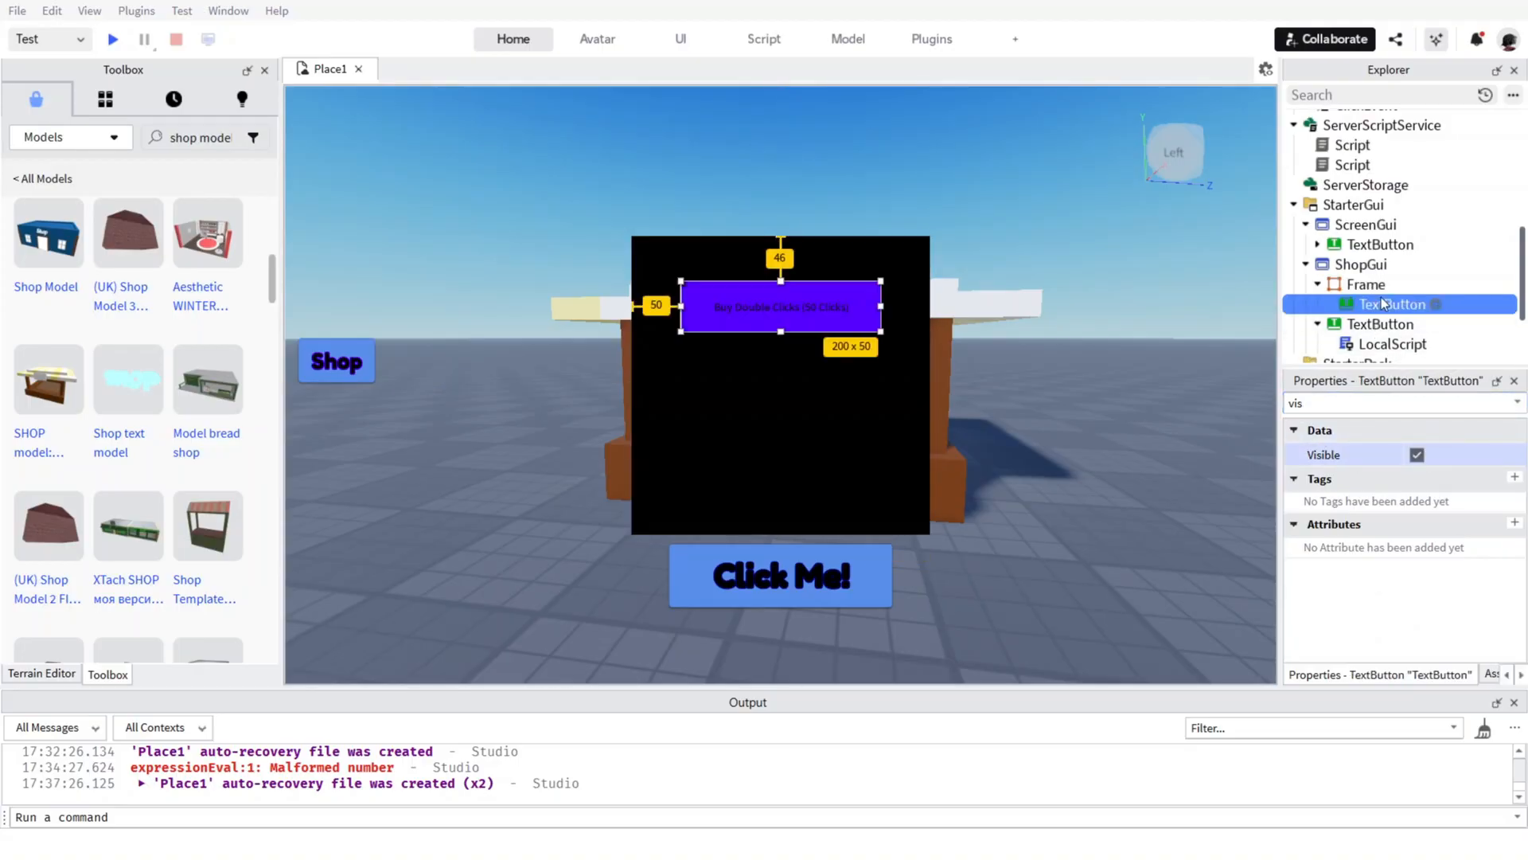
{"action": "left_click", "coordinate": [1364, 401]}
{"action": "key", "text": "BackSpace"}
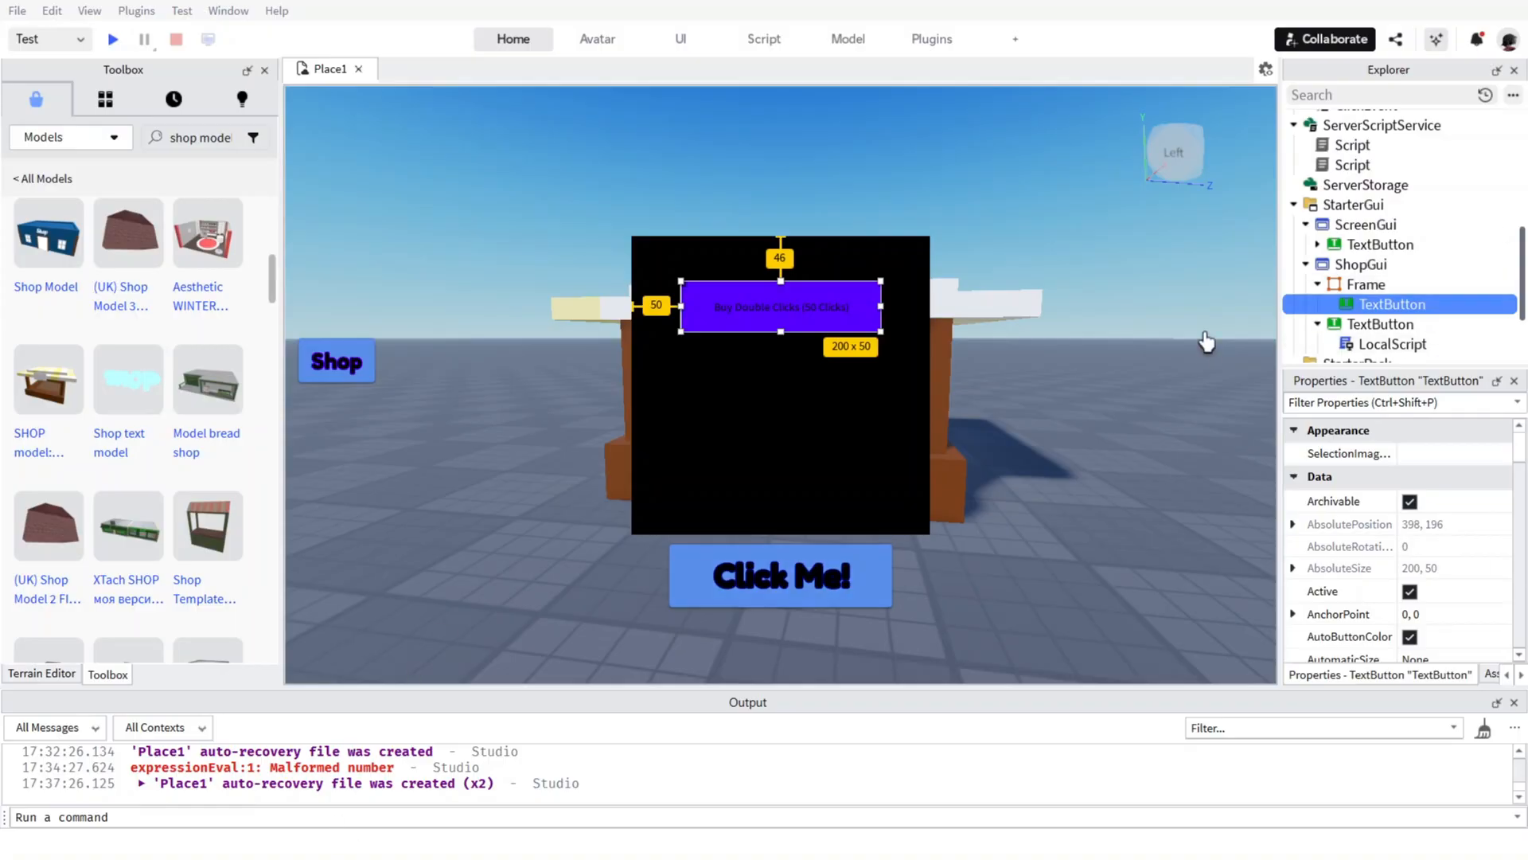
Add a LocalScript to the Buy Double Clicks button and replace its code with the pasted script firing BuyEvent with "DoubleClicks".
{"action": "left_click", "coordinate": [1436, 304]}
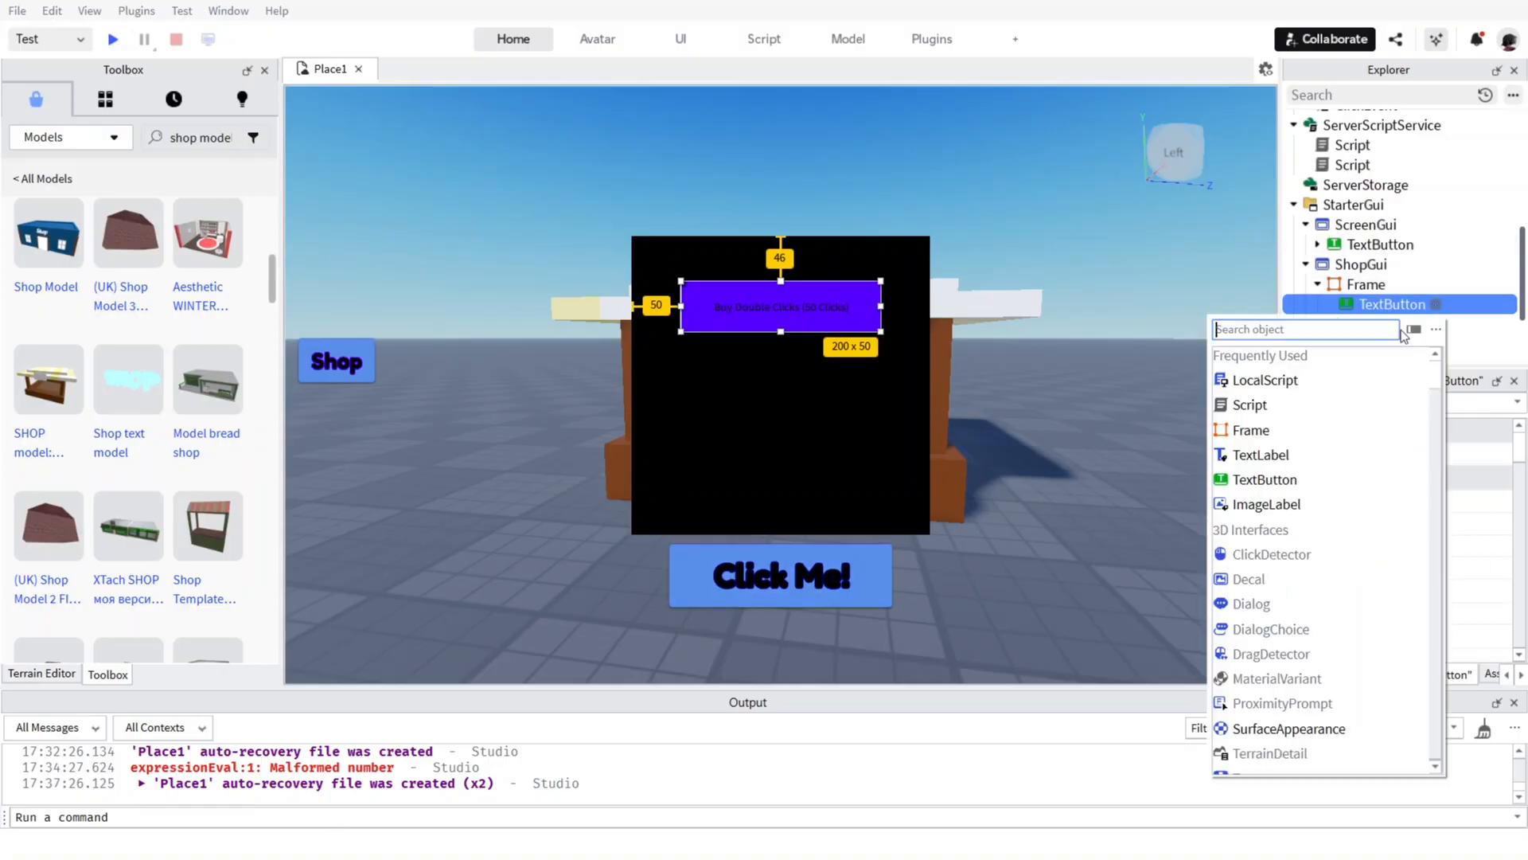
{"action": "left_click", "coordinate": [1281, 377]}
{"action": "key", "text": "ctrl+a"}
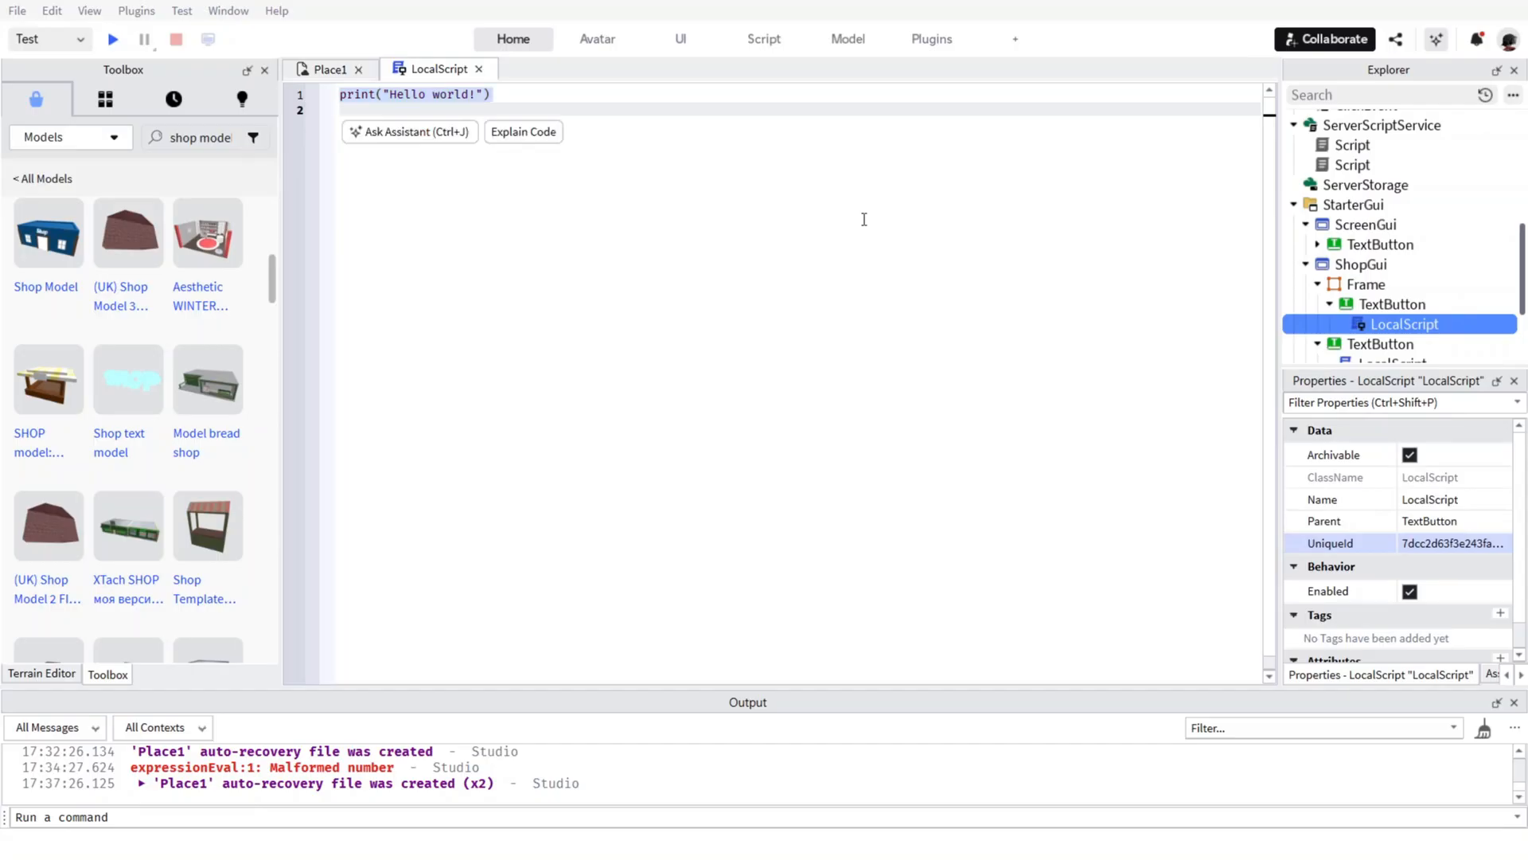
{"action": "type", "text": "-- LocalScript inside the DoubleClicks button local player = game.Players.LocalPlayer local buyEvent = game.ReplicatedStorage:WaitForChild(\"BuyEvent\")  script.Parent.MouseButton1Click:Connect(function()     buyEvent:FireServer(\"DoubleClicks\") -- tell server what to buy end"}
{"action": "left_click", "coordinate": [513, 38]}
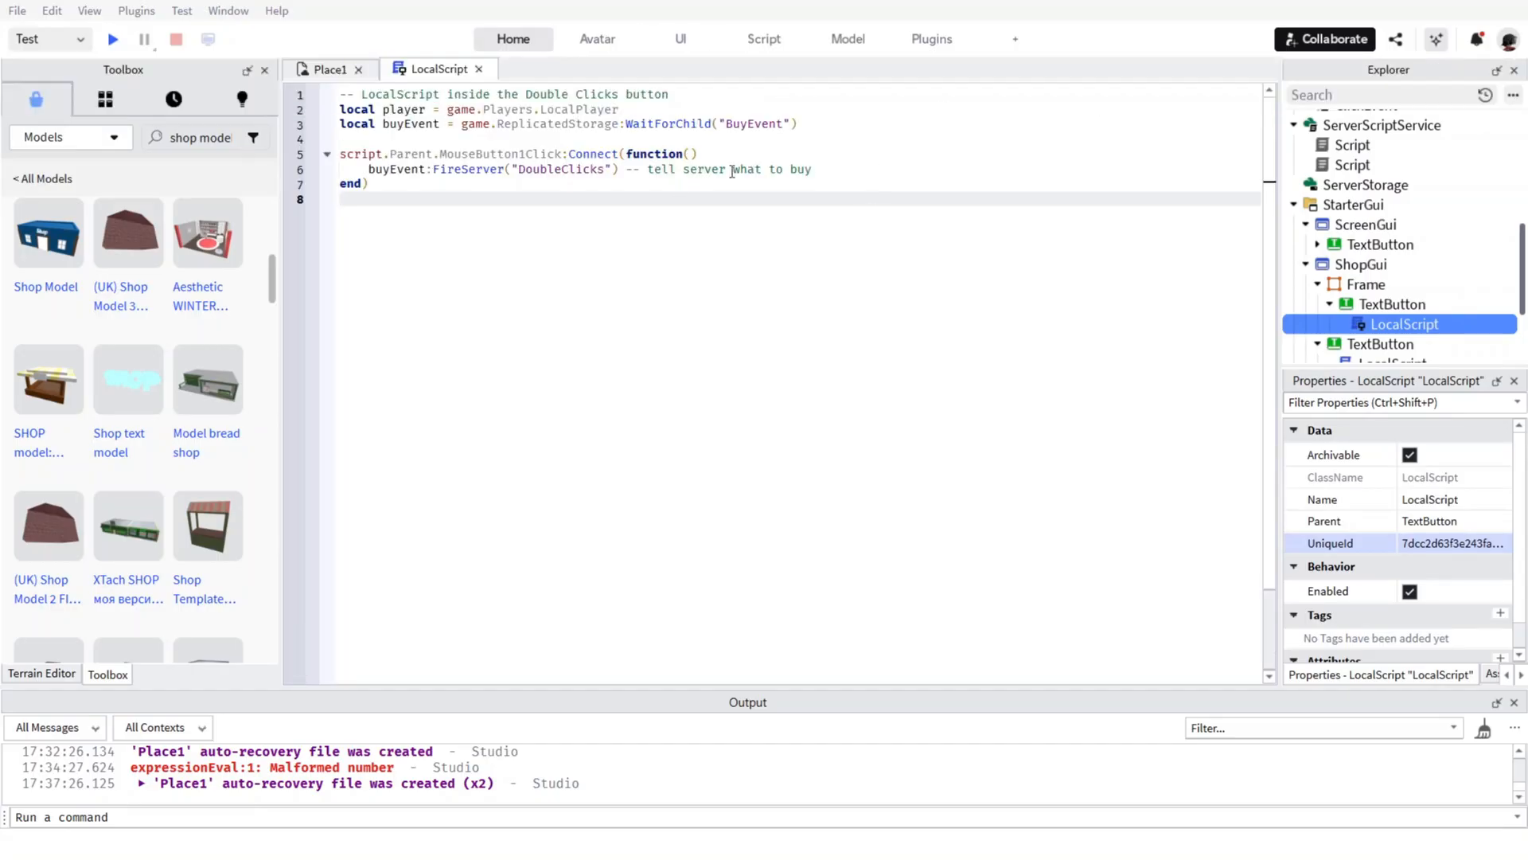
{"action": "left_click", "coordinate": [480, 68]}
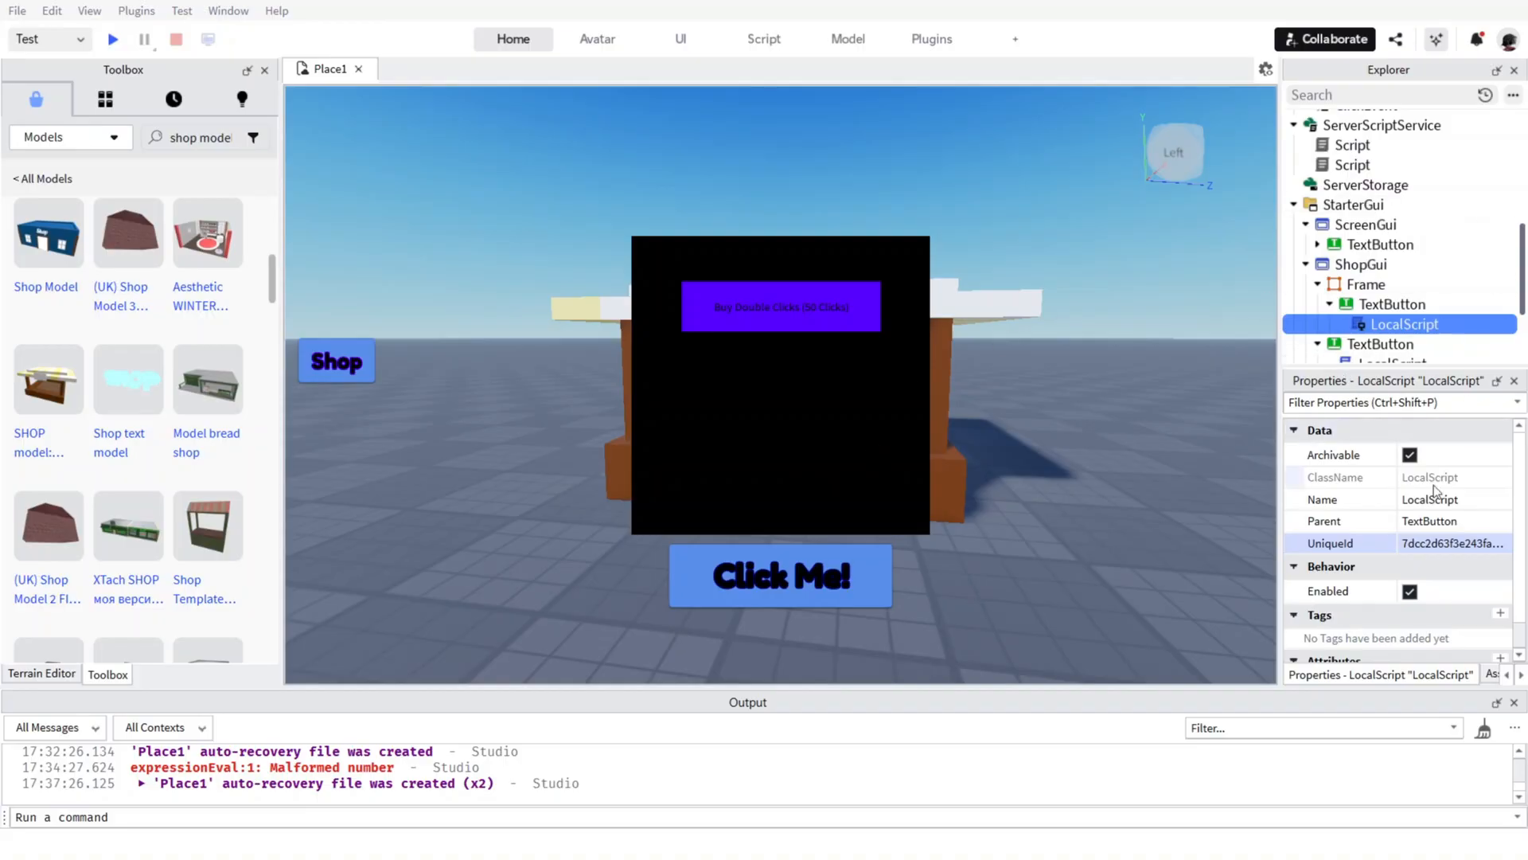
{"action": "scroll", "coordinate": [1430, 505], "scroll_direction": "down", "scroll_amount": 1}
{"action": "scroll", "coordinate": [1443, 498], "scroll_direction": "up", "scroll_amount": 1}
{"action": "scroll", "coordinate": [1442, 498], "scroll_direction": "down", "scroll_amount": 1}
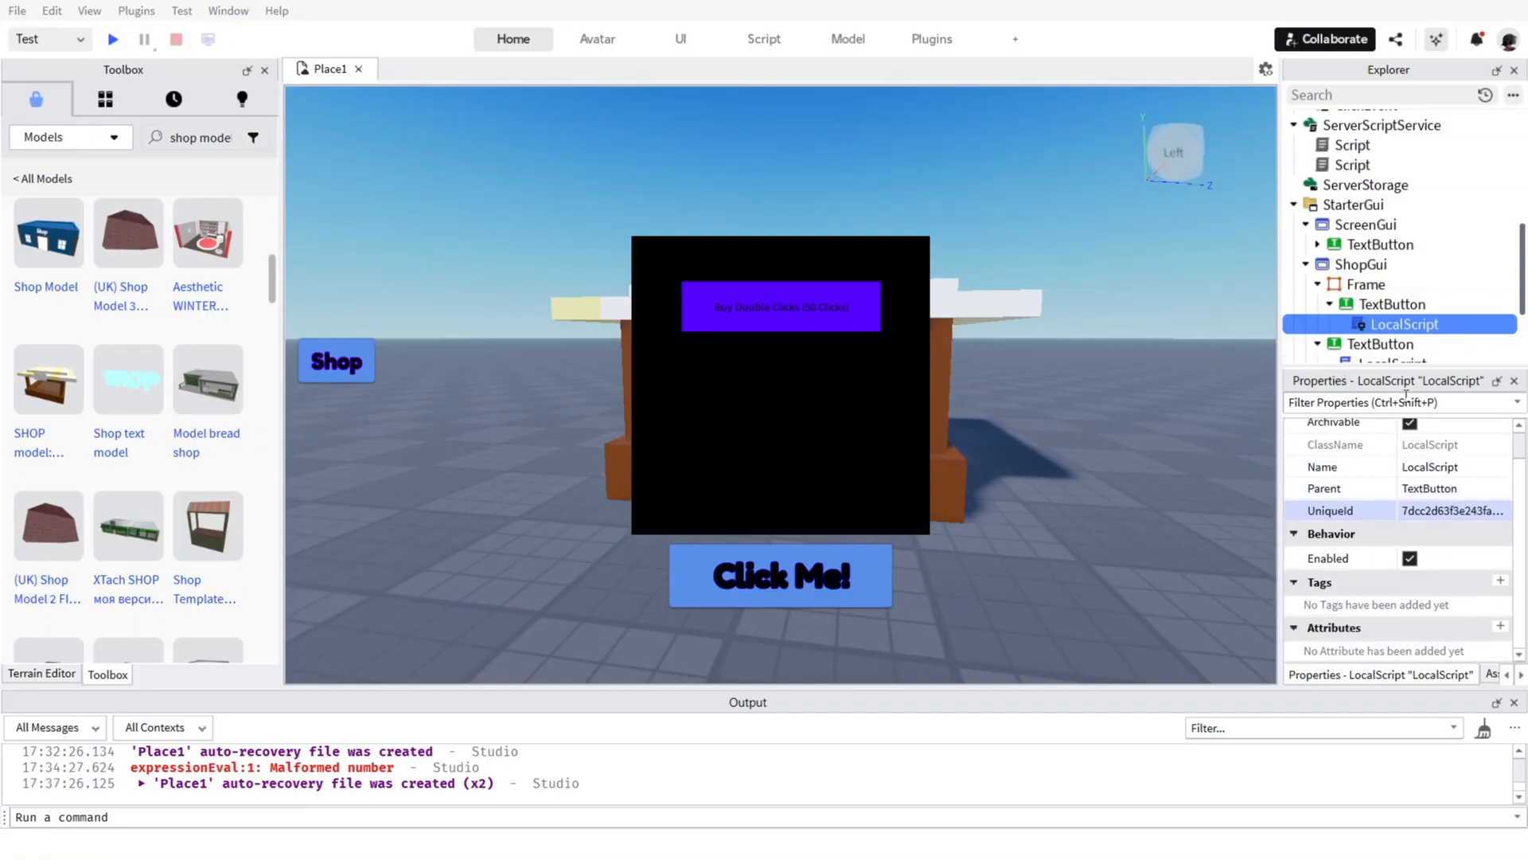
{"action": "scroll", "coordinate": [1442, 486], "scroll_direction": "up", "scroll_amount": 1}
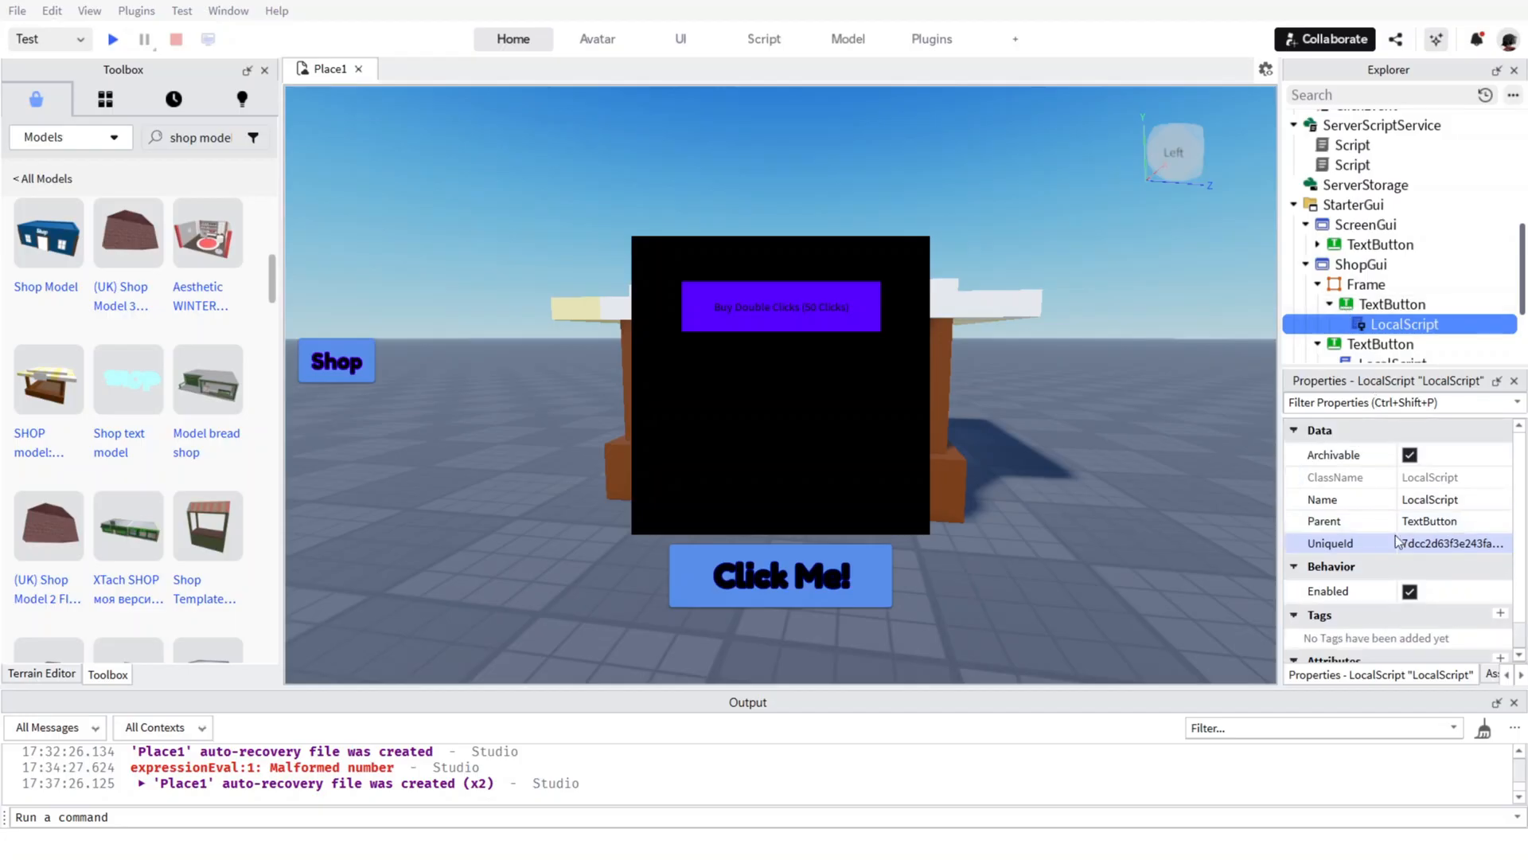
Select the Buy Double Clicks button inside the Frame and look through its properties for the text settings.
{"action": "left_click", "coordinate": [1392, 304]}
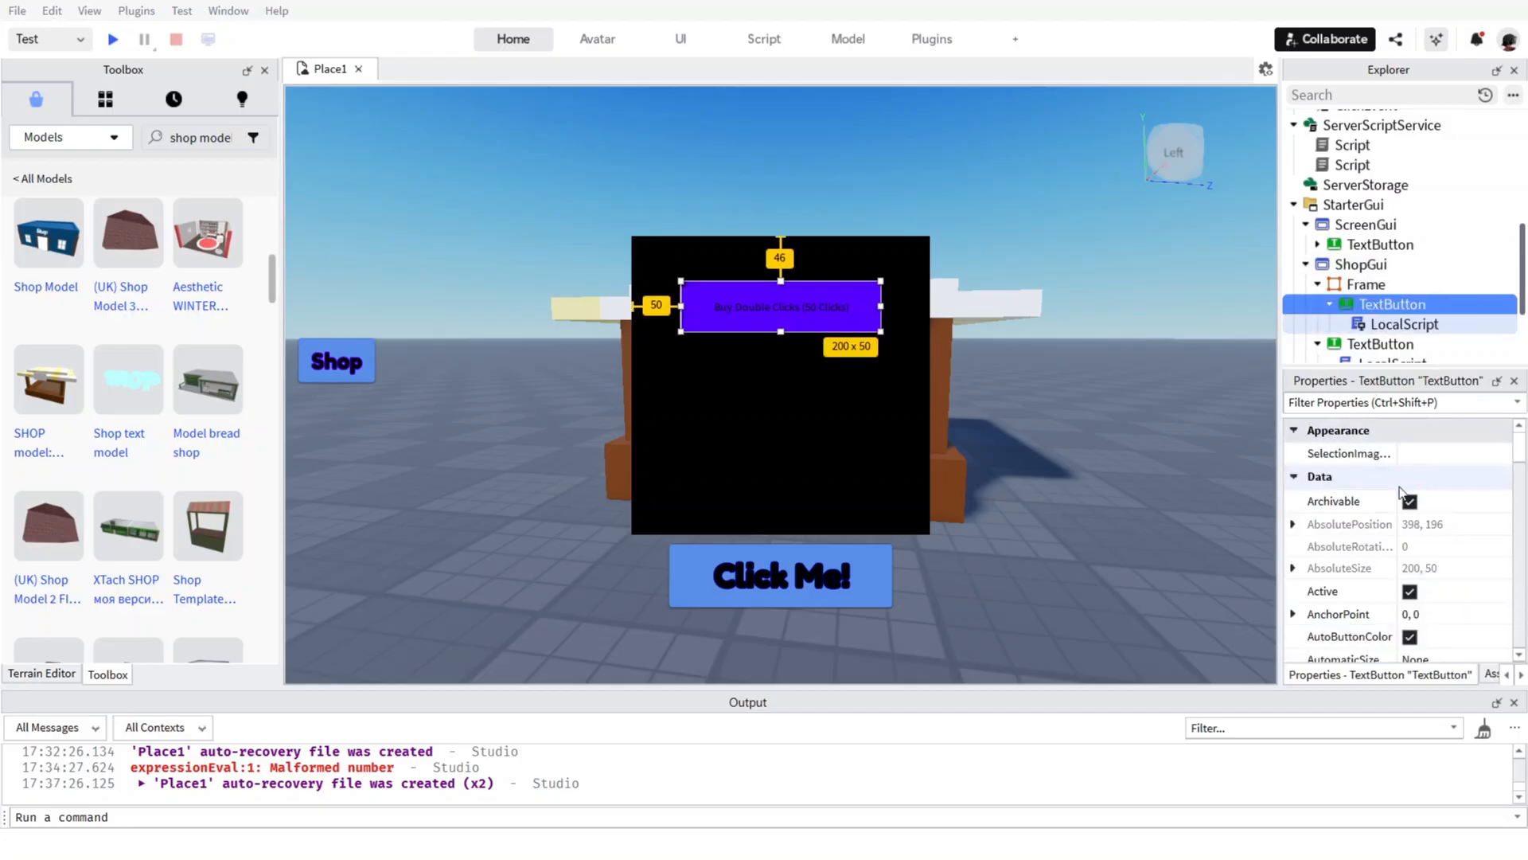
{"action": "scroll", "coordinate": [1387, 597], "scroll_direction": "down", "scroll_amount": 4}
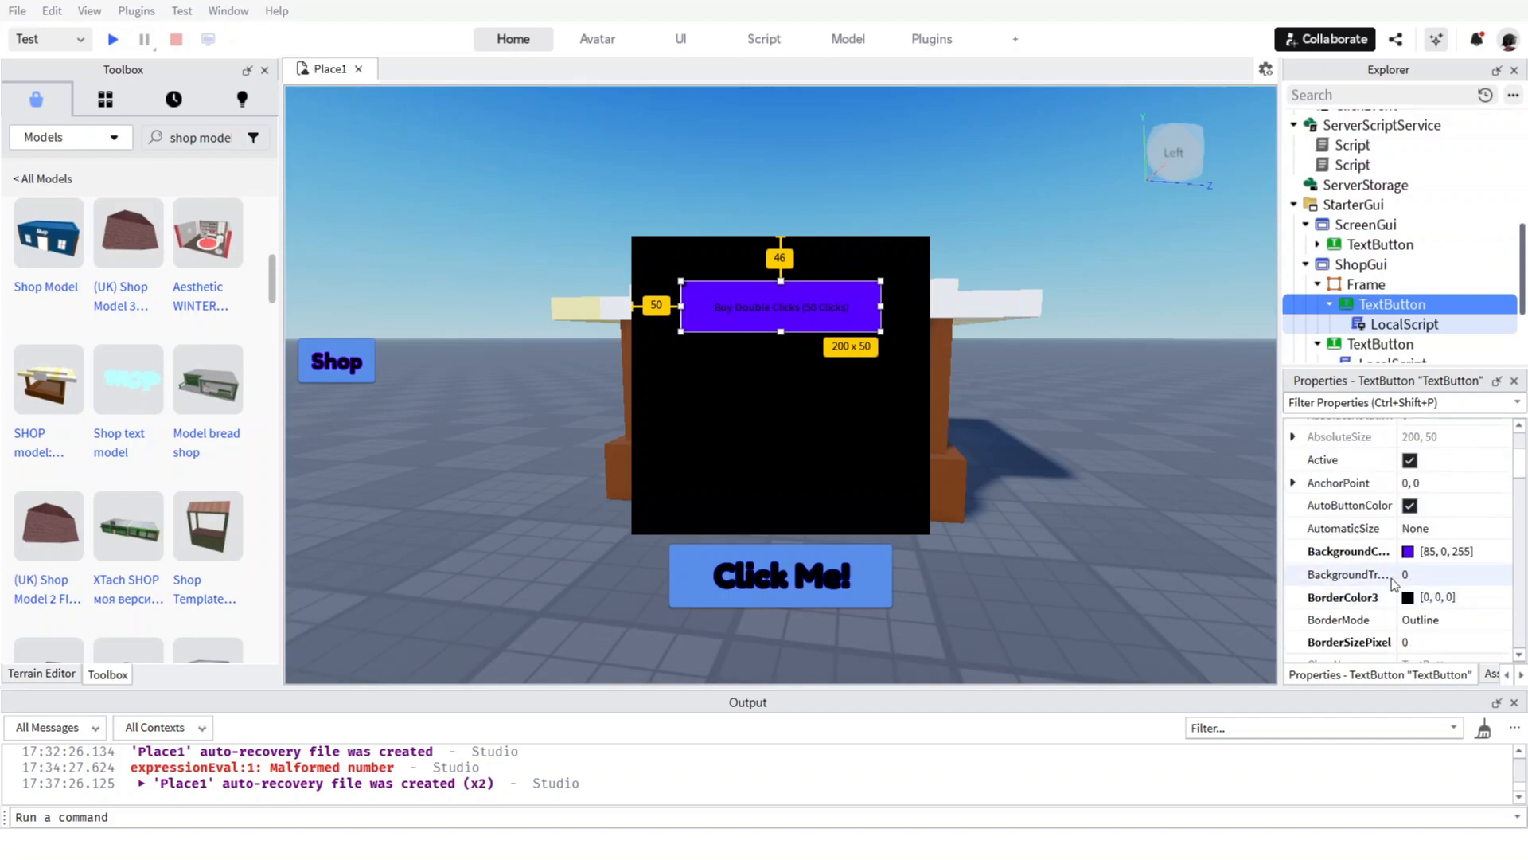
{"action": "scroll", "coordinate": [1415, 562], "scroll_direction": "down", "scroll_amount": 4}
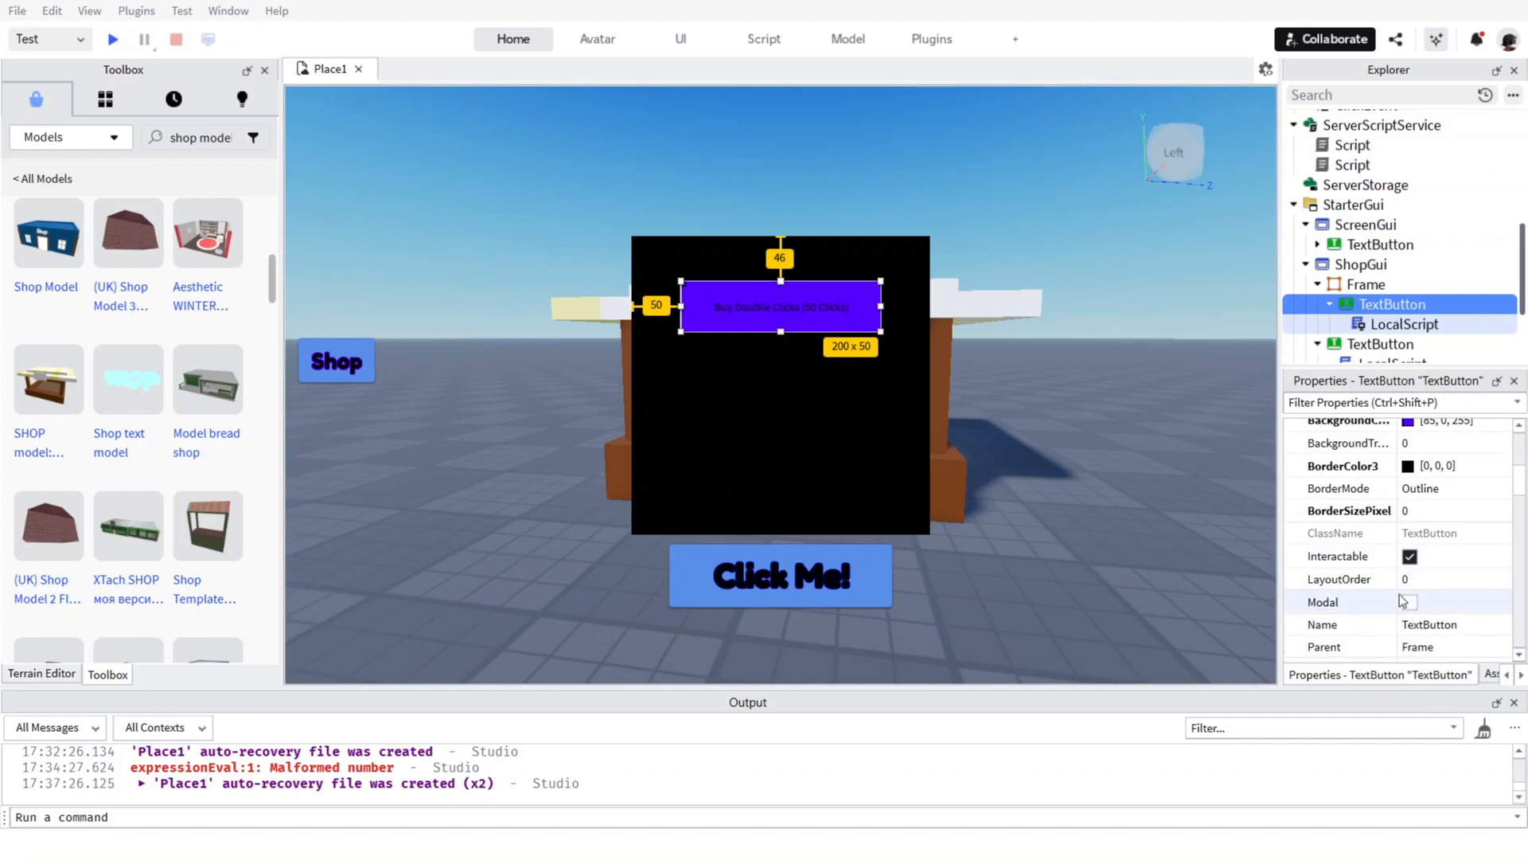
{"action": "scroll", "coordinate": [1405, 597], "scroll_direction": "down", "scroll_amount": 6}
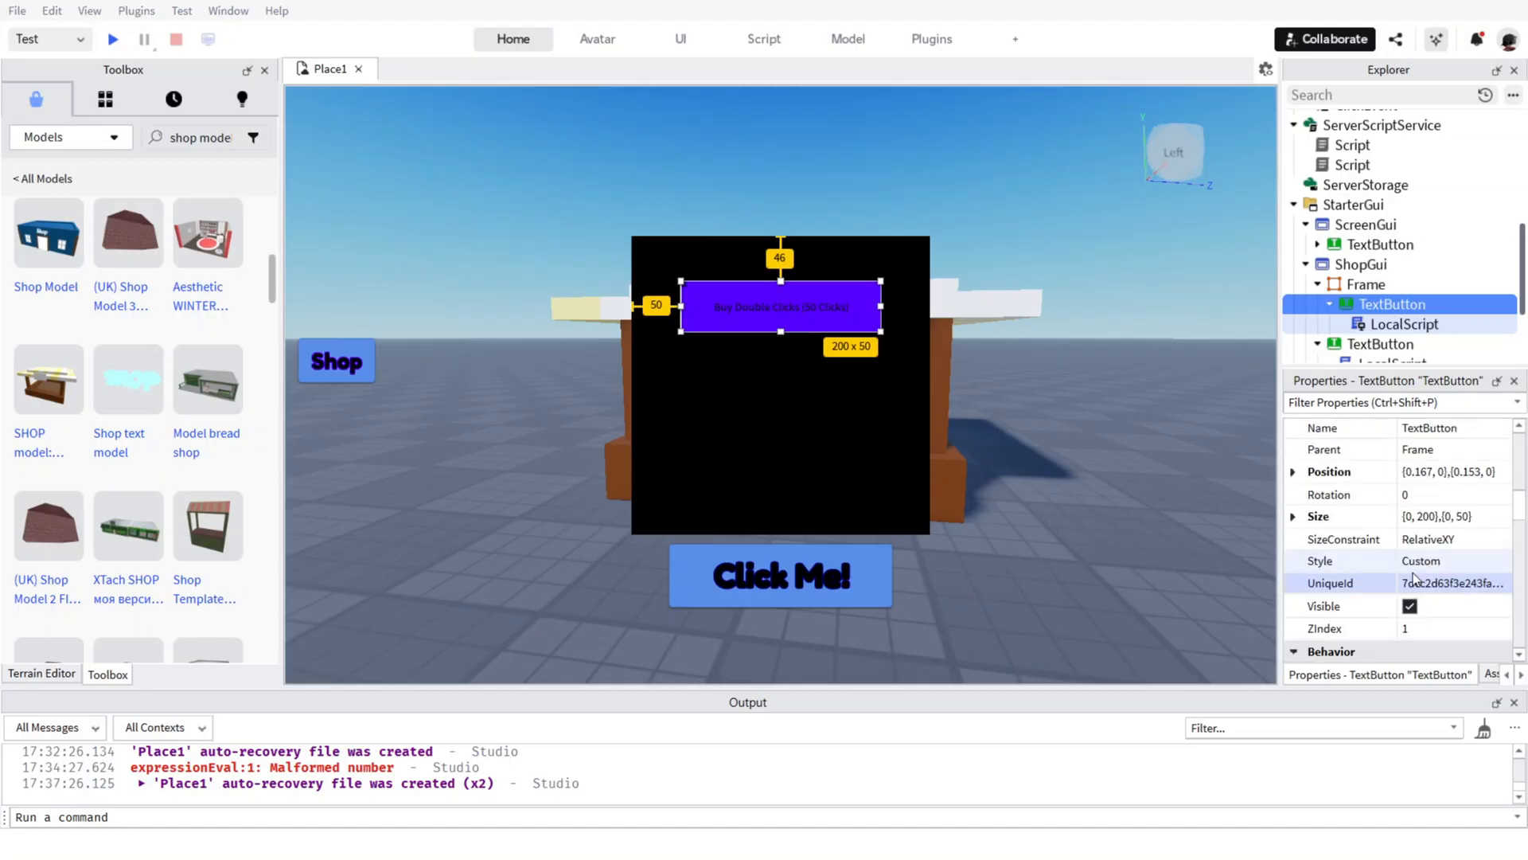
{"action": "scroll", "coordinate": [1414, 578], "scroll_direction": "up", "scroll_amount": 14}
{"action": "scroll", "coordinate": [1429, 605], "scroll_direction": "down", "scroll_amount": 4}
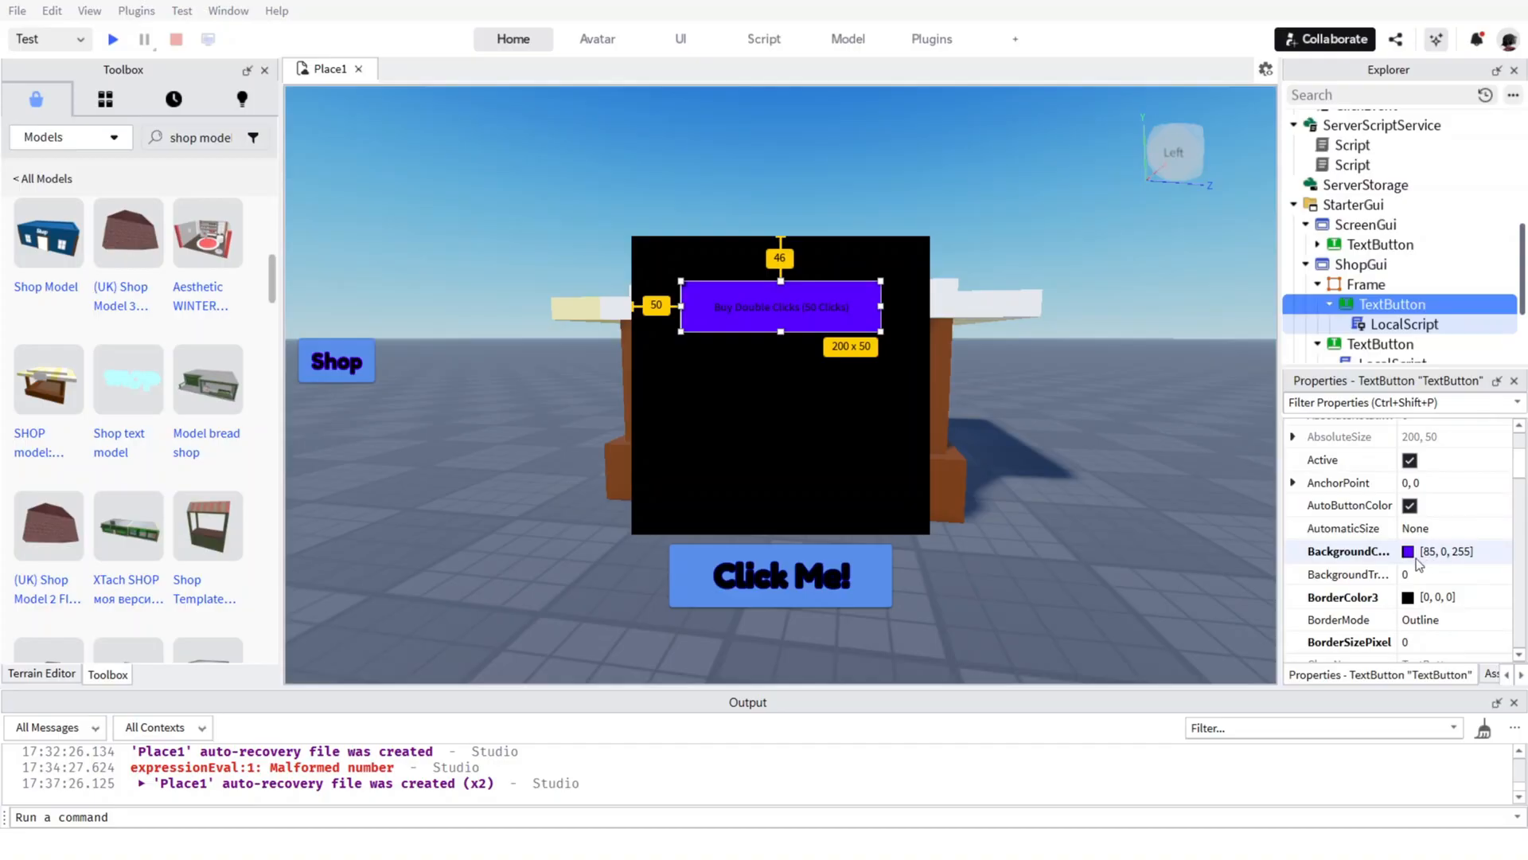
{"action": "scroll", "coordinate": [1397, 603], "scroll_direction": "down", "scroll_amount": 4}
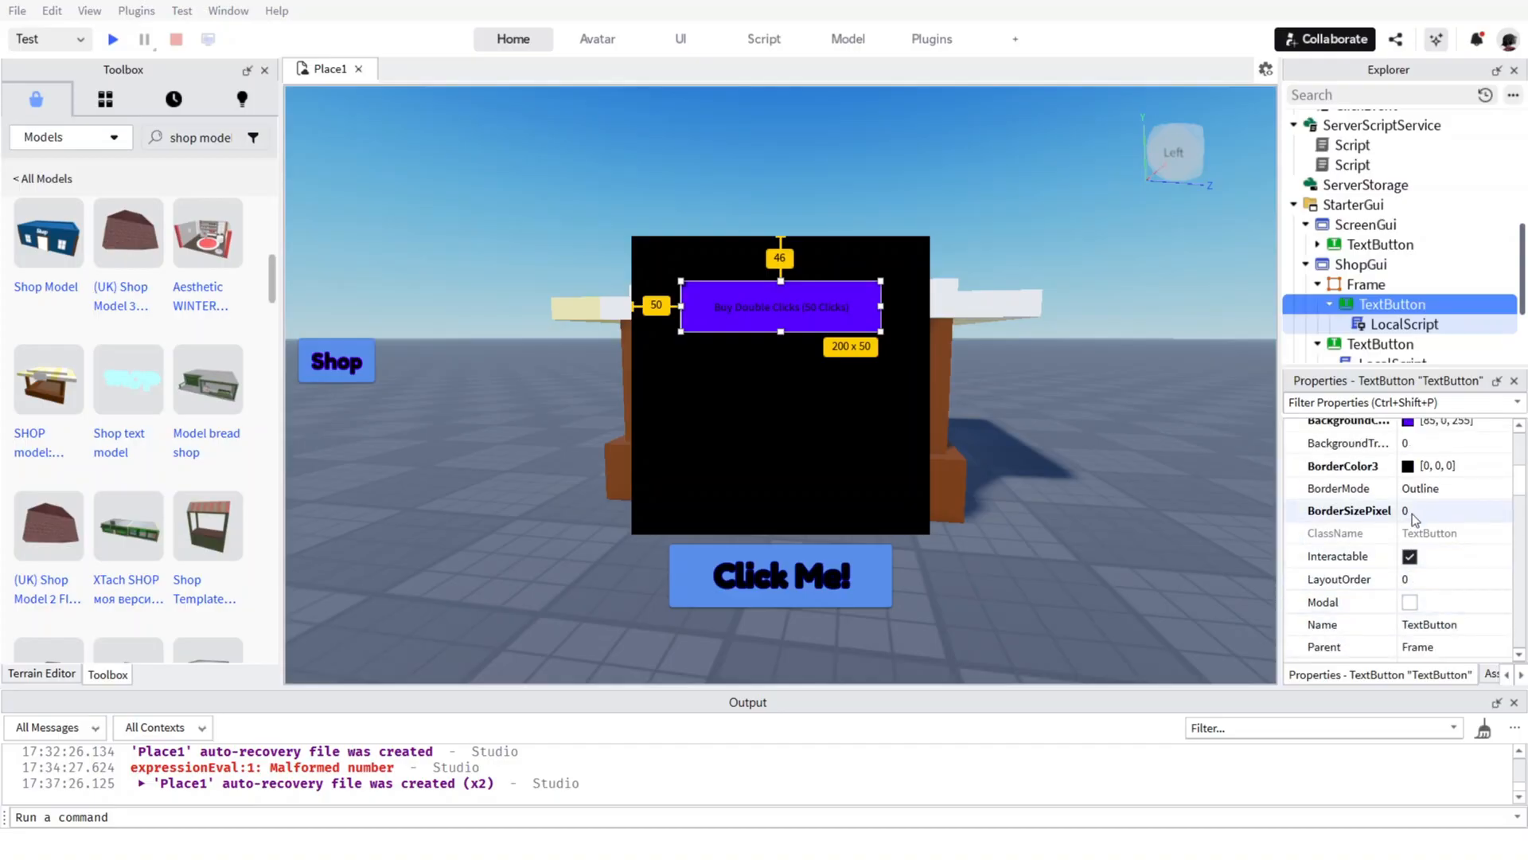
{"action": "left_click", "coordinate": [1411, 606]}
{"action": "left_click", "coordinate": [1411, 607]}
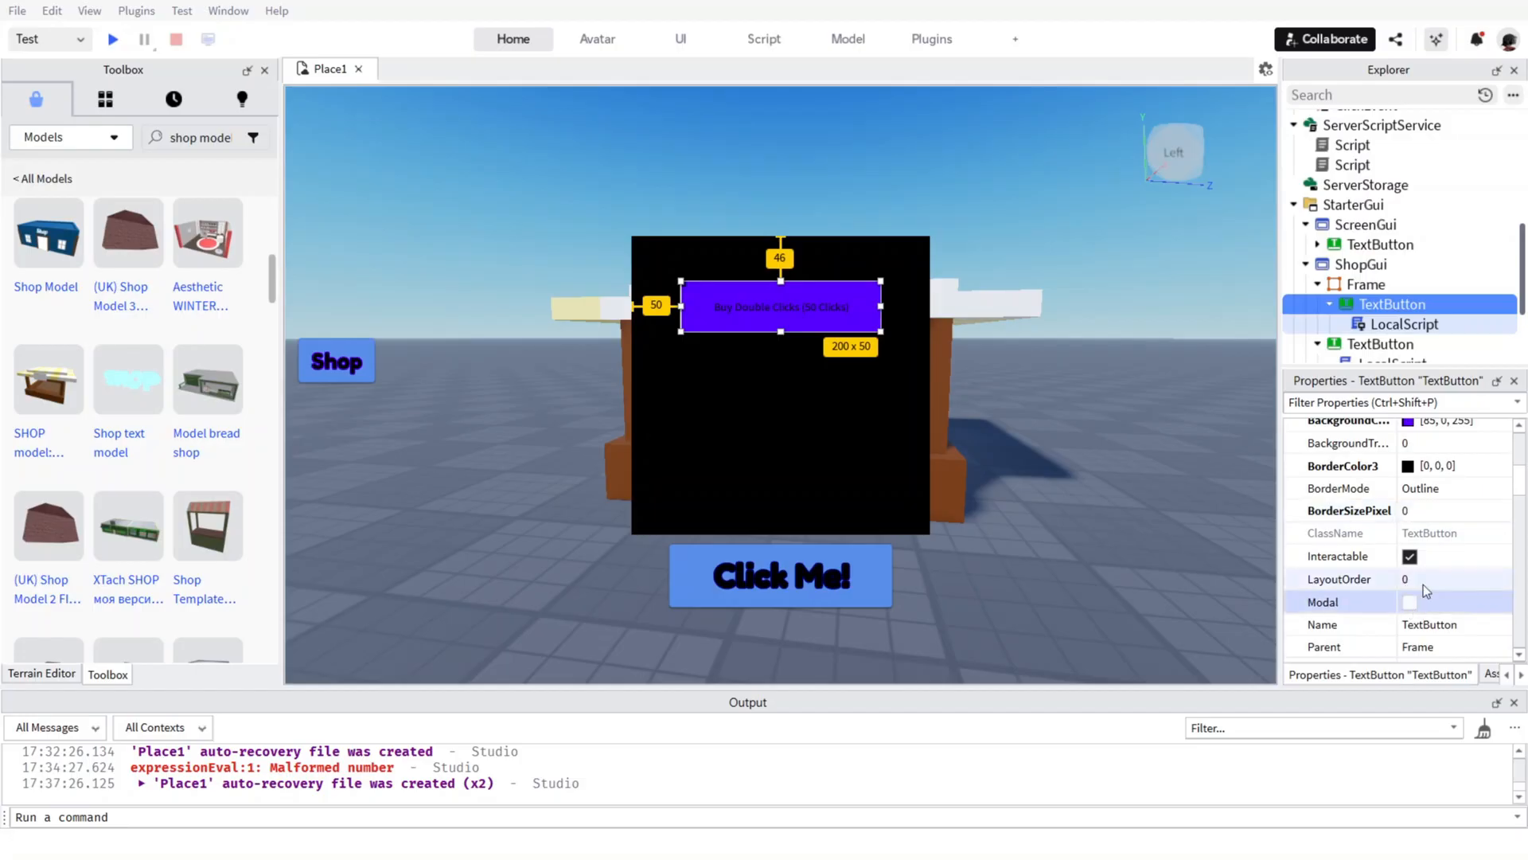
{"action": "scroll", "coordinate": [1423, 584], "scroll_direction": "up", "scroll_amount": 5}
{"action": "scroll", "coordinate": [1408, 603], "scroll_direction": "down", "scroll_amount": 1}
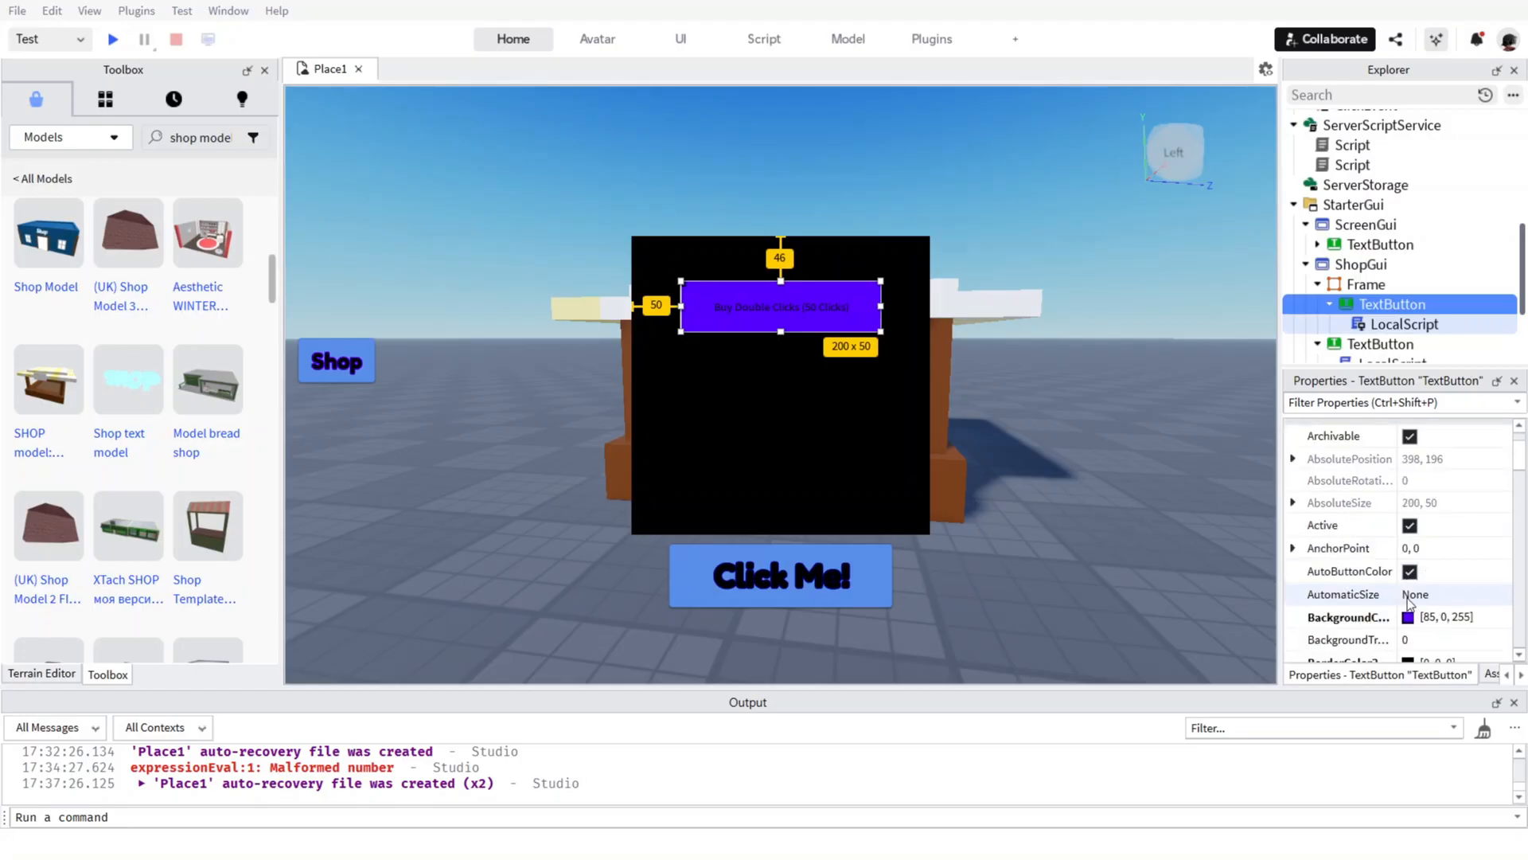
{"action": "scroll", "coordinate": [1407, 603], "scroll_direction": "down", "scroll_amount": 2}
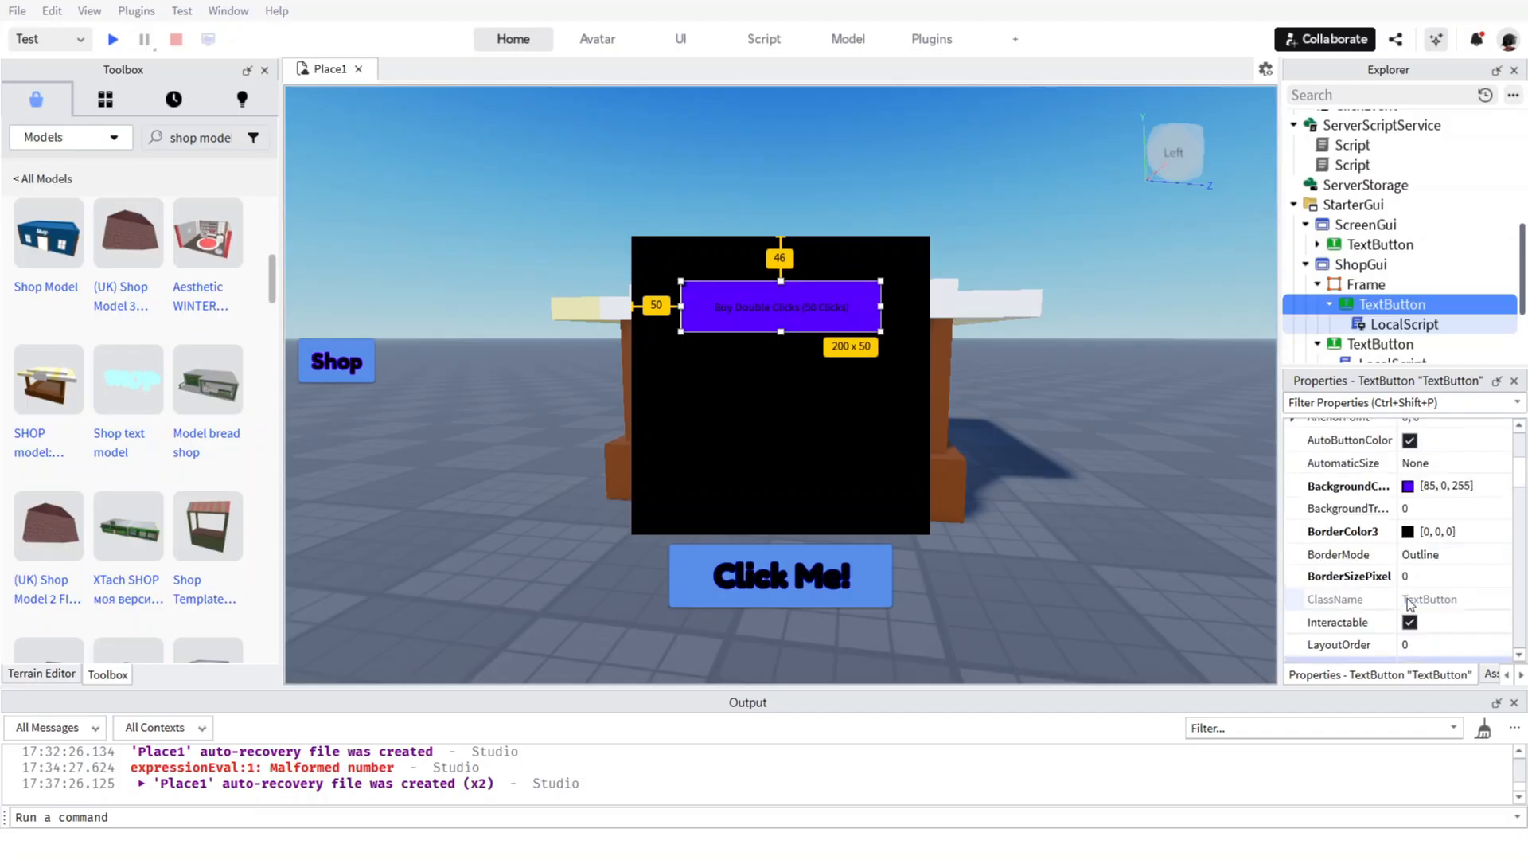
Filter the Buy Double Clicks button's properties by "text" and turn on RichText, trying TextScaled on and off first.
{"action": "left_click", "coordinate": [1362, 400]}
{"action": "type", "text": "t"}
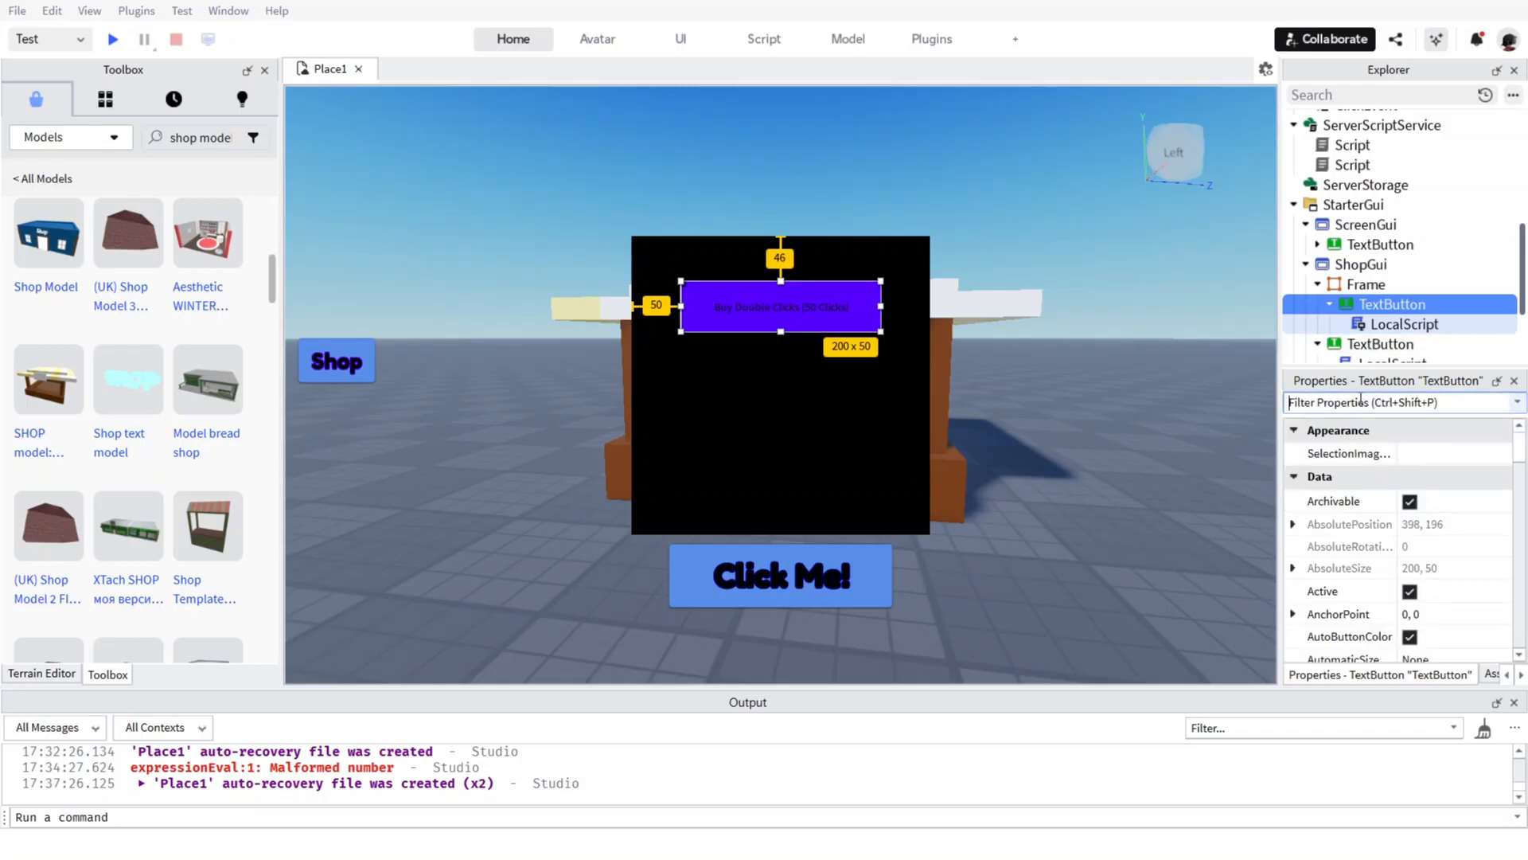
{"action": "type", "text": "ext"}
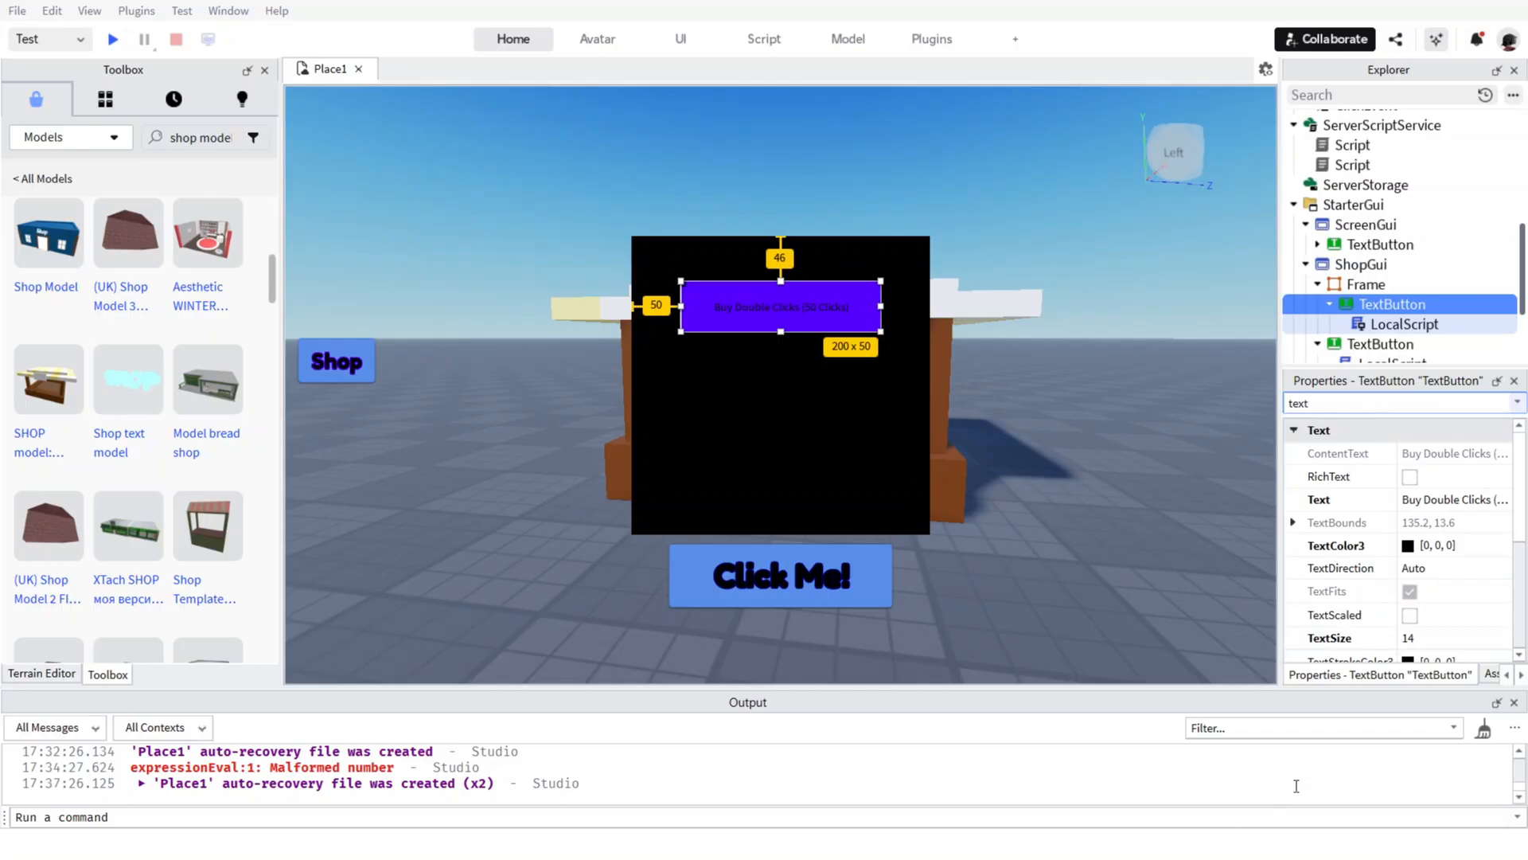
{"action": "left_click", "coordinate": [1411, 614]}
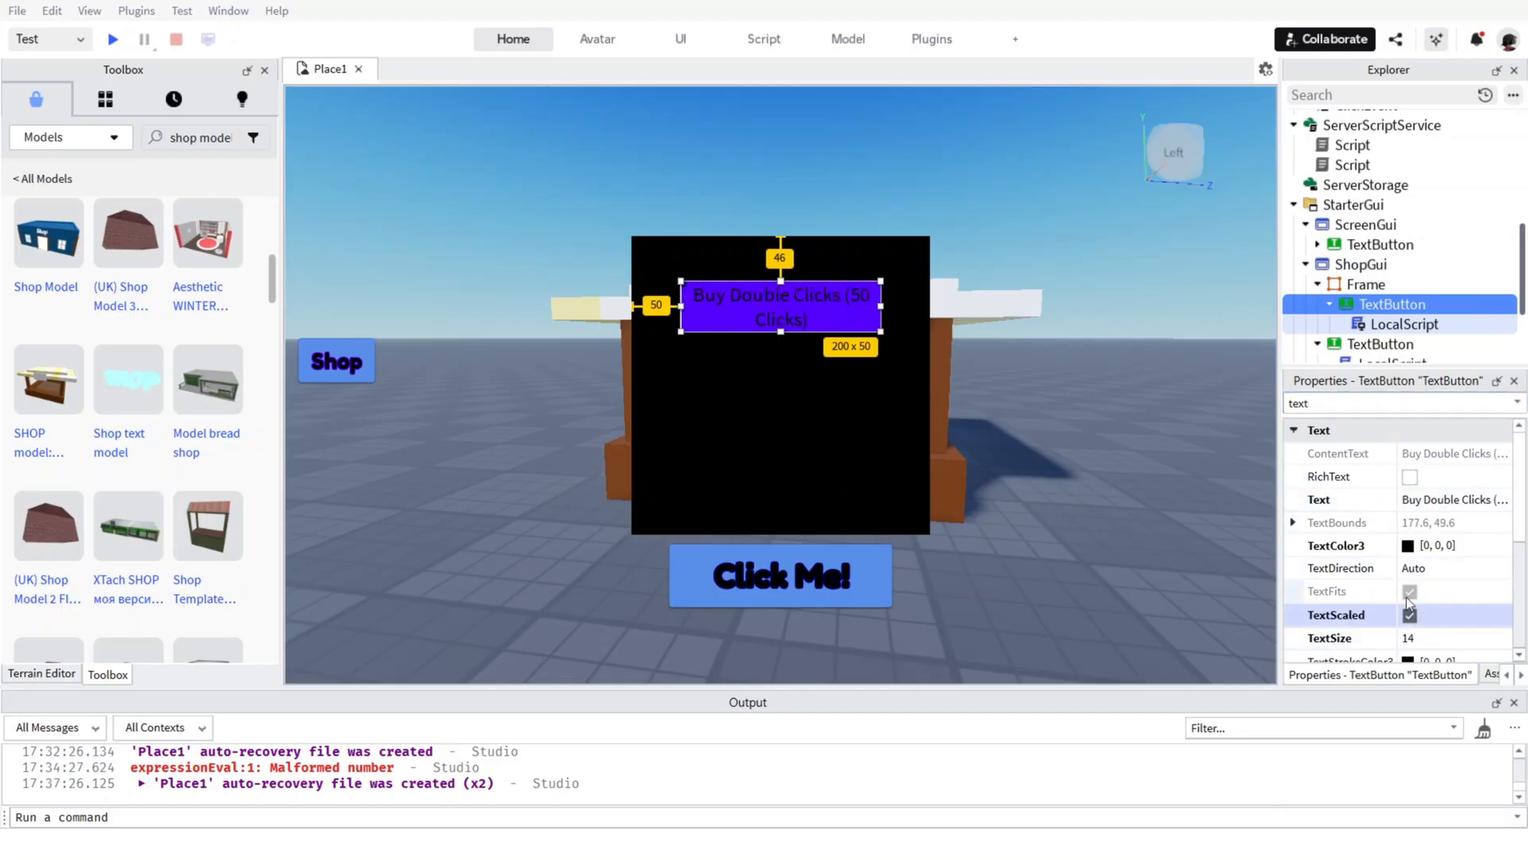
{"action": "left_click", "coordinate": [1409, 615]}
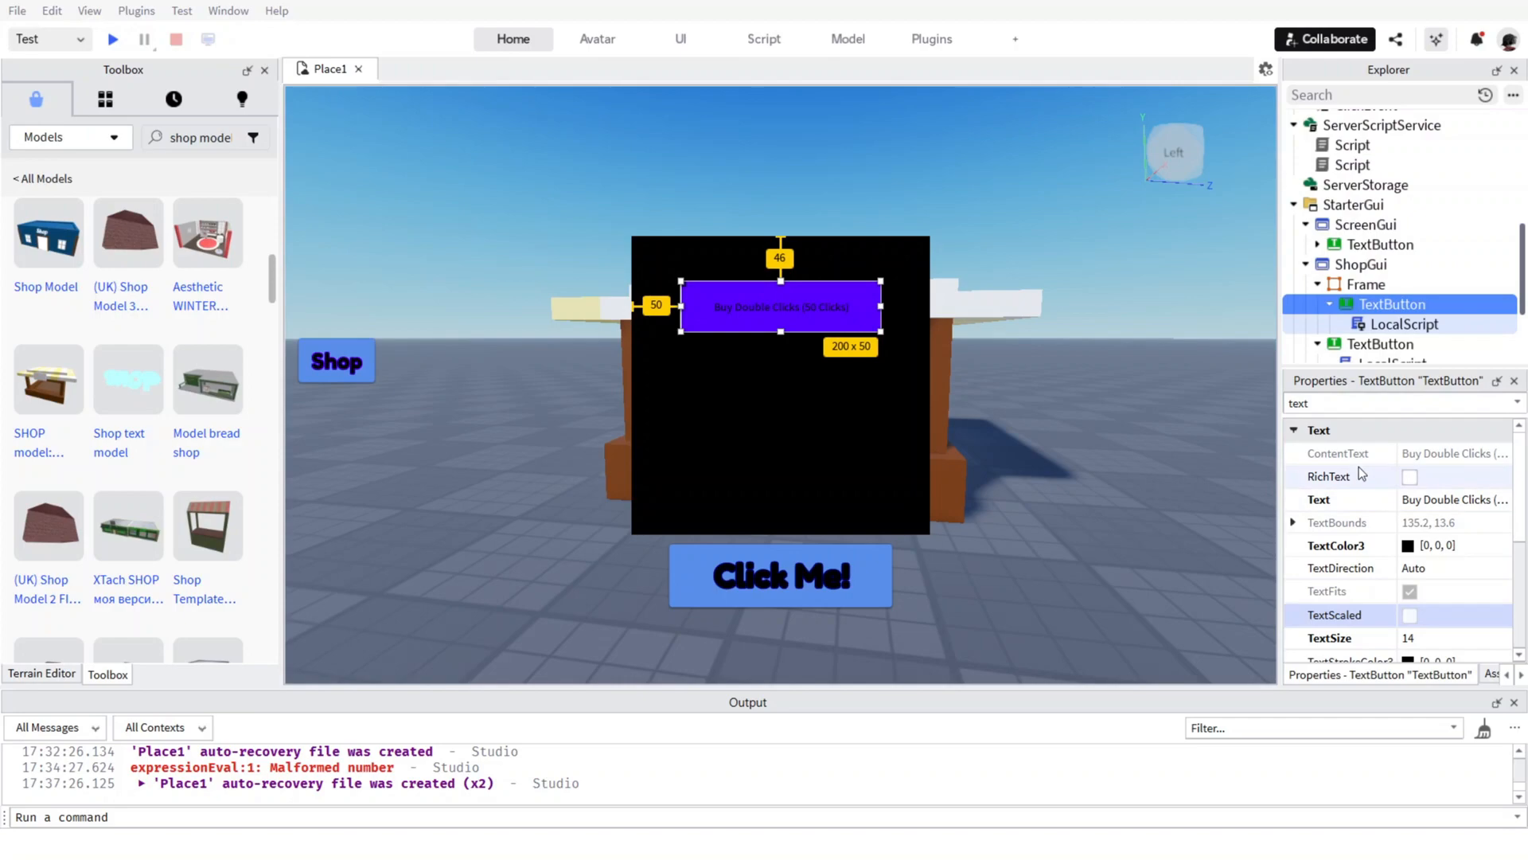
{"action": "left_click", "coordinate": [1409, 476]}
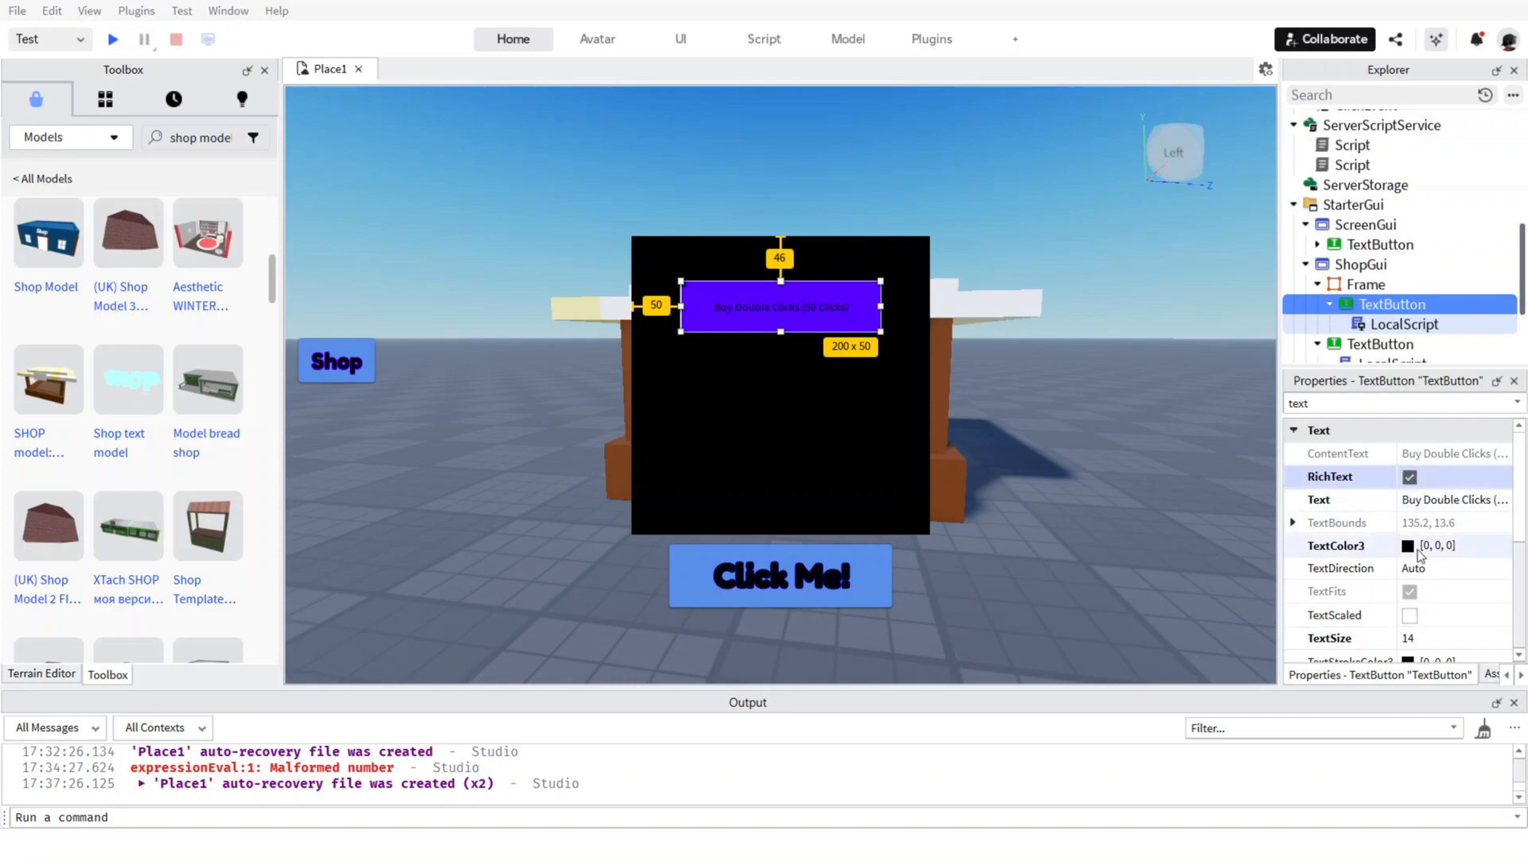
{"action": "scroll", "coordinate": [1420, 554], "scroll_direction": "down", "scroll_amount": 5}
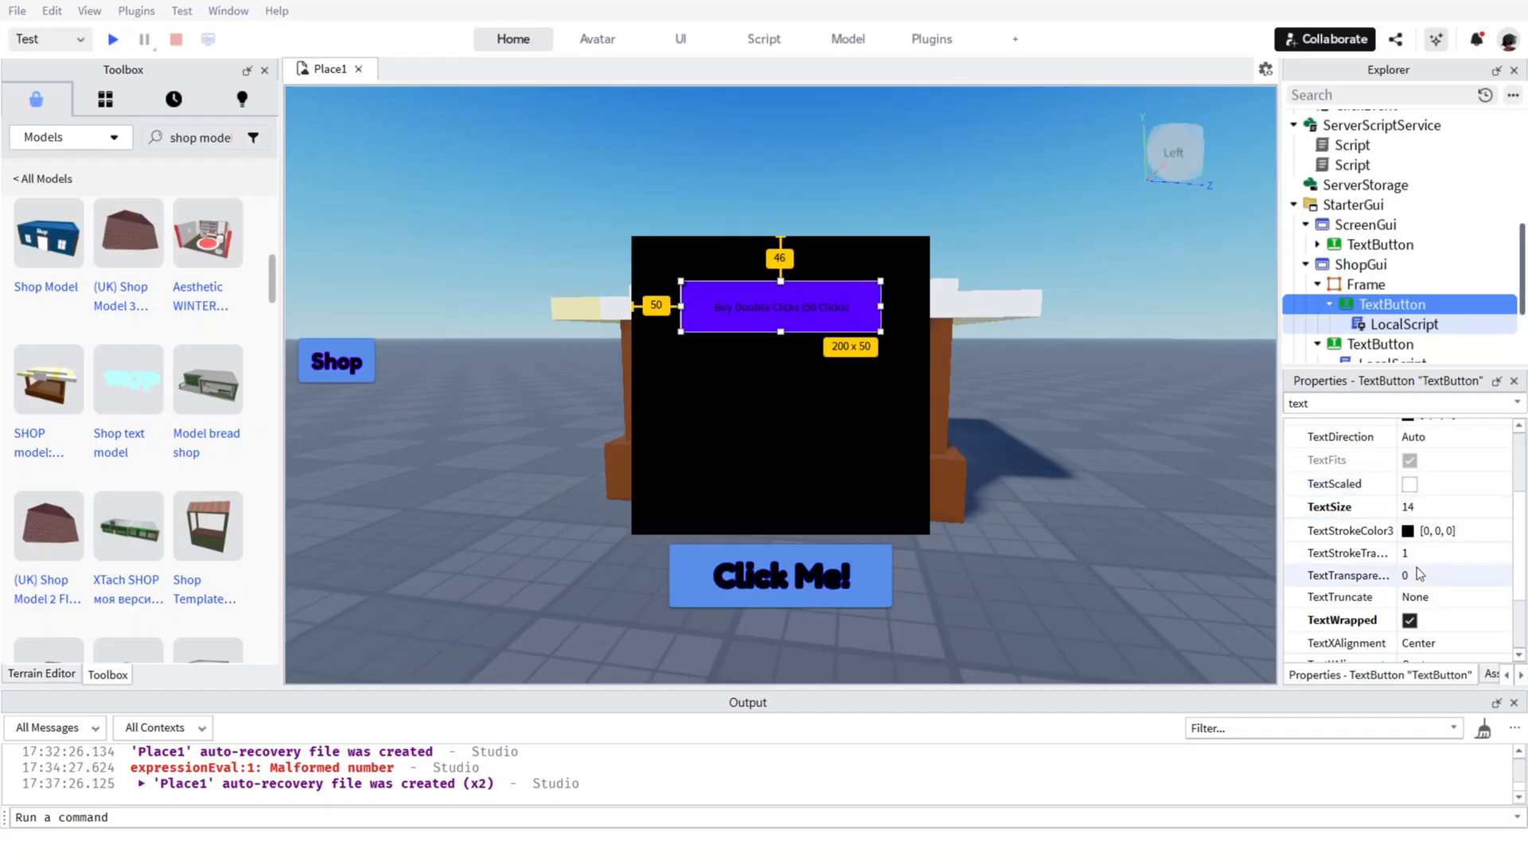
{"action": "scroll", "coordinate": [1417, 567], "scroll_direction": "down", "scroll_amount": 4}
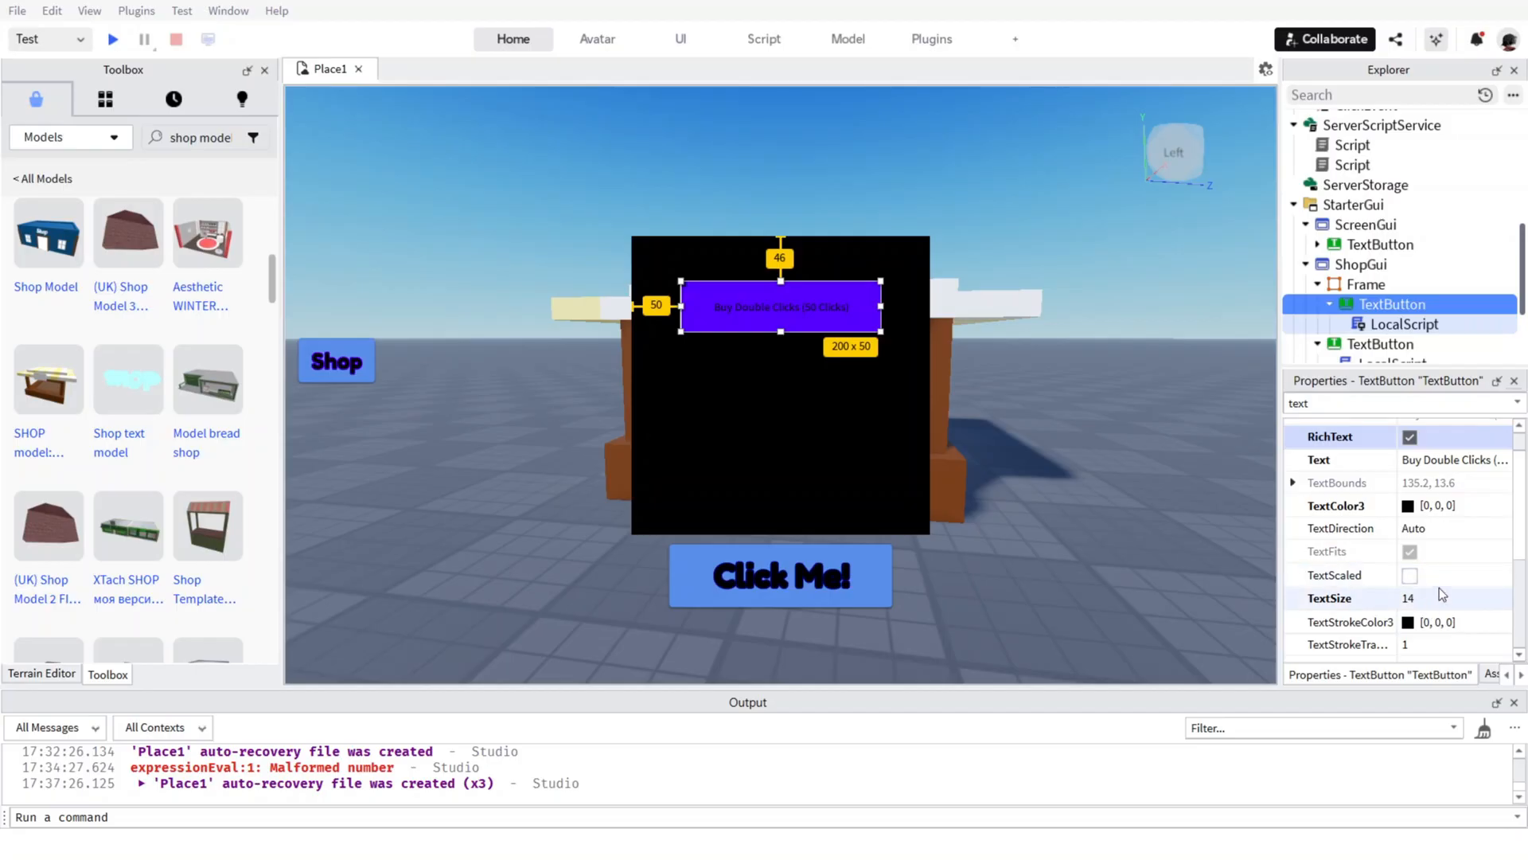
{"action": "scroll", "coordinate": [1436, 585], "scroll_direction": "down", "scroll_amount": 3}
{"action": "scroll", "coordinate": [1445, 506], "scroll_direction": "up", "scroll_amount": 3}
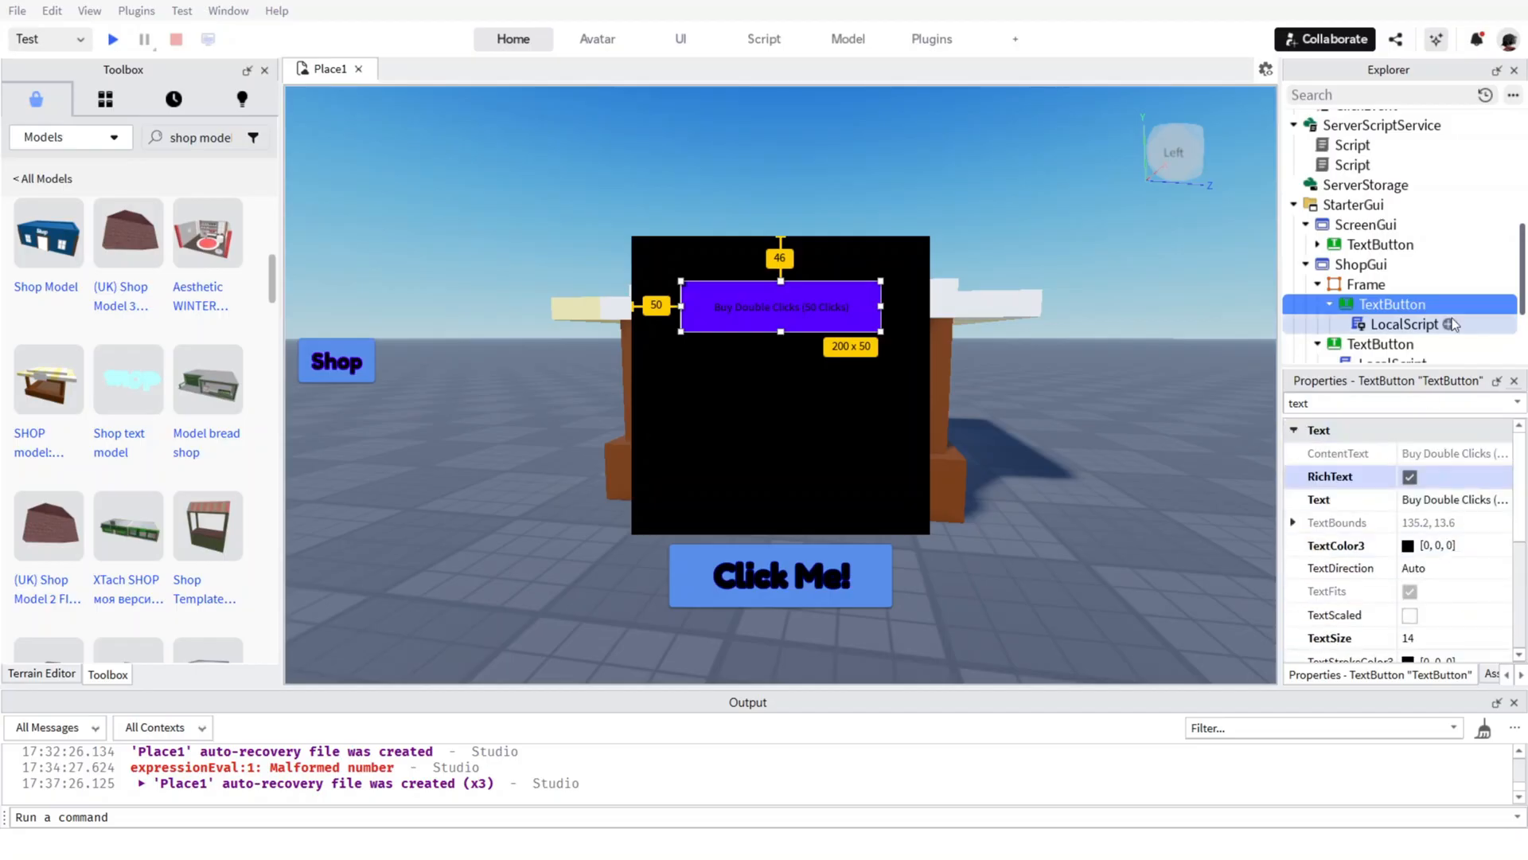
Filter the Buy Double Clicks button's properties by "font" and set its text to bold Fredoka One.
{"action": "double_click", "coordinate": [1325, 403]}
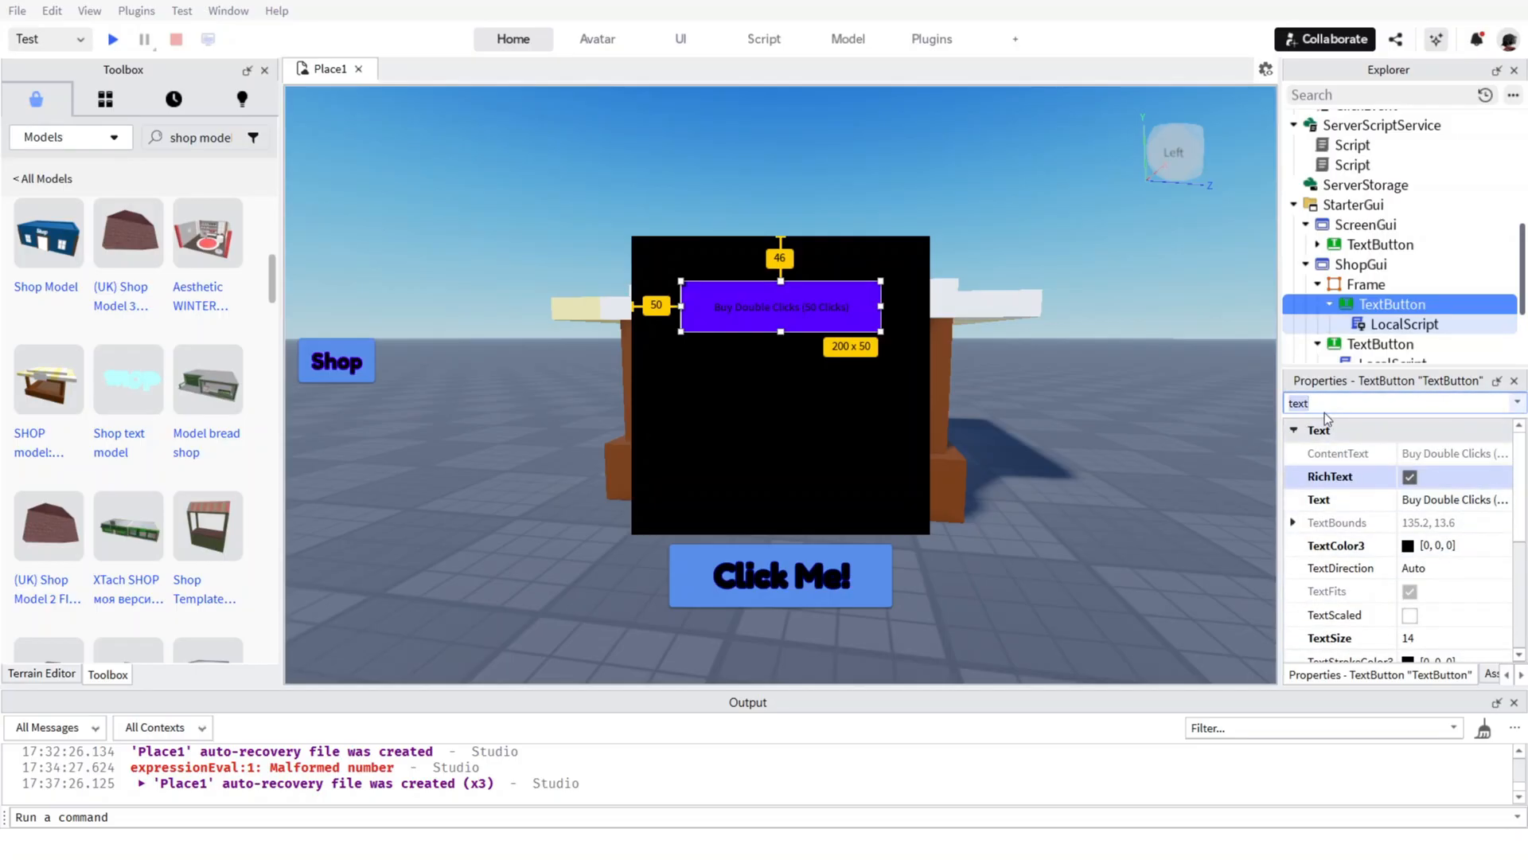
{"action": "key", "text": "BackSpace"}
{"action": "type", "text": "font"}
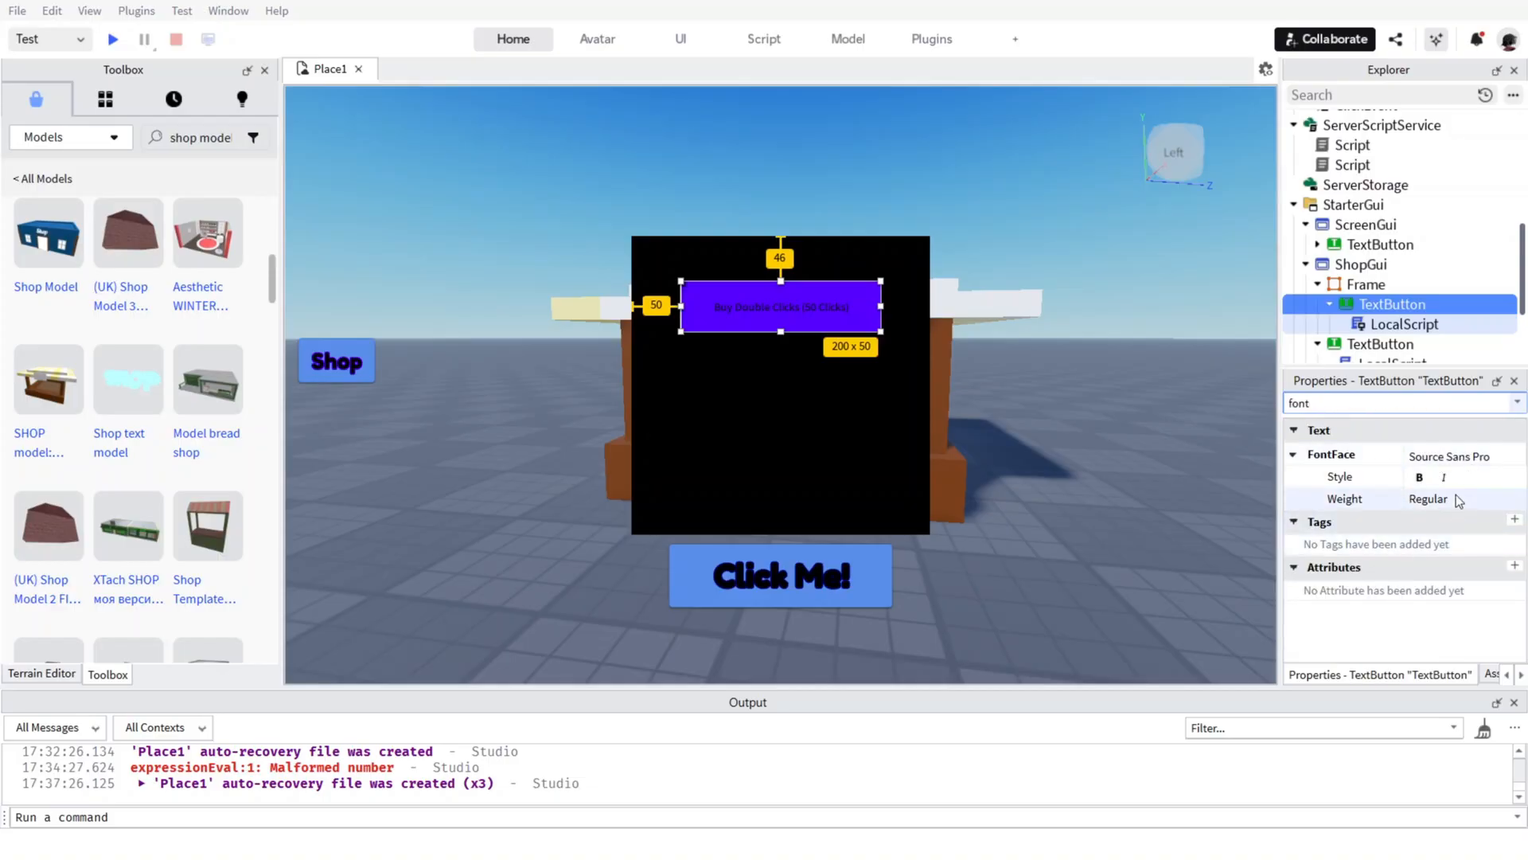
{"action": "left_click", "coordinate": [1420, 476]}
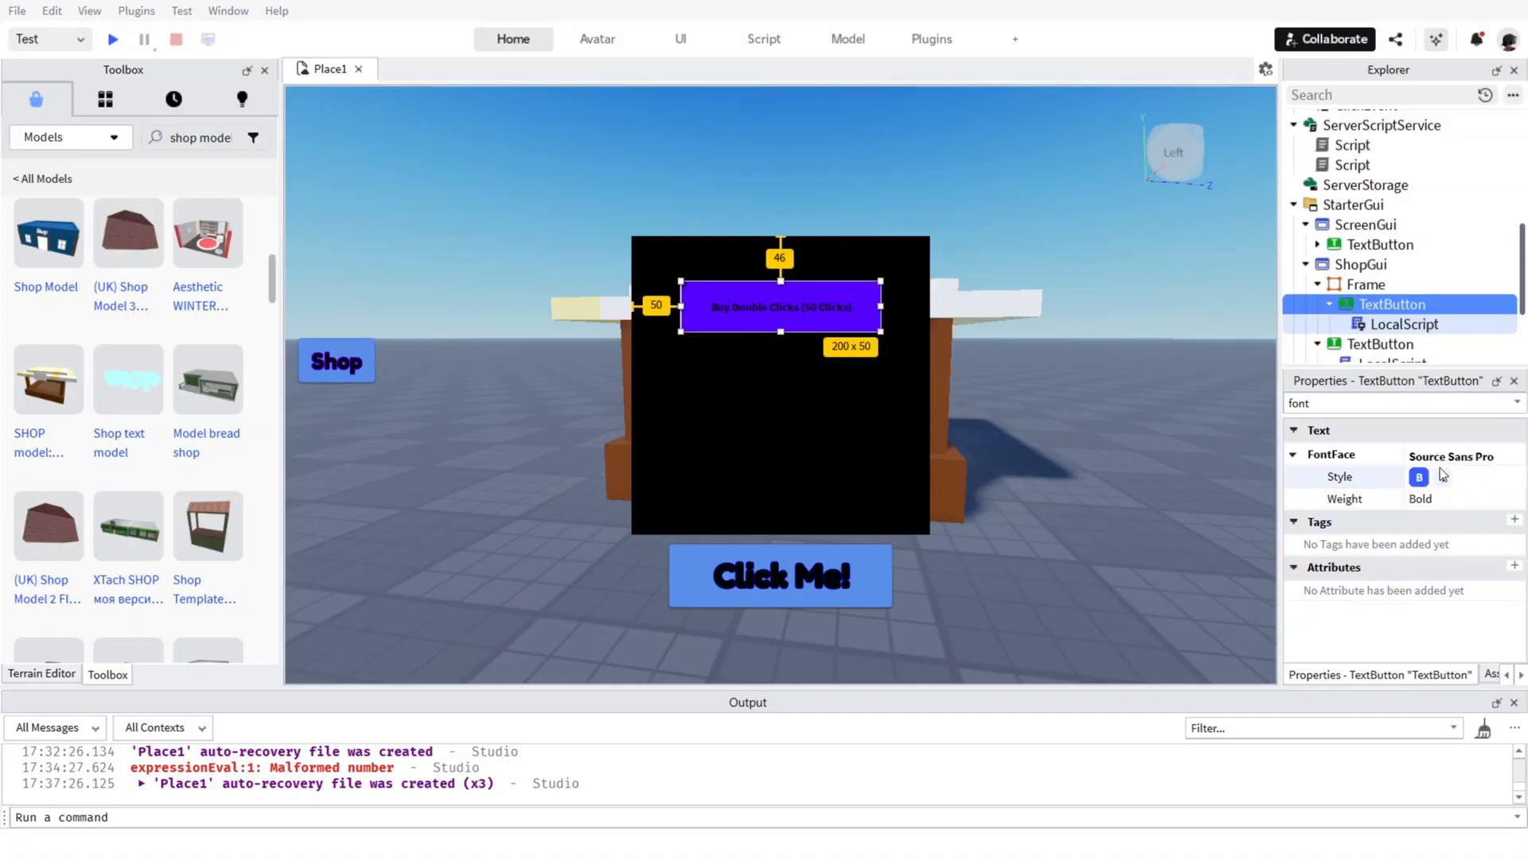
{"action": "left_click", "coordinate": [1450, 456]}
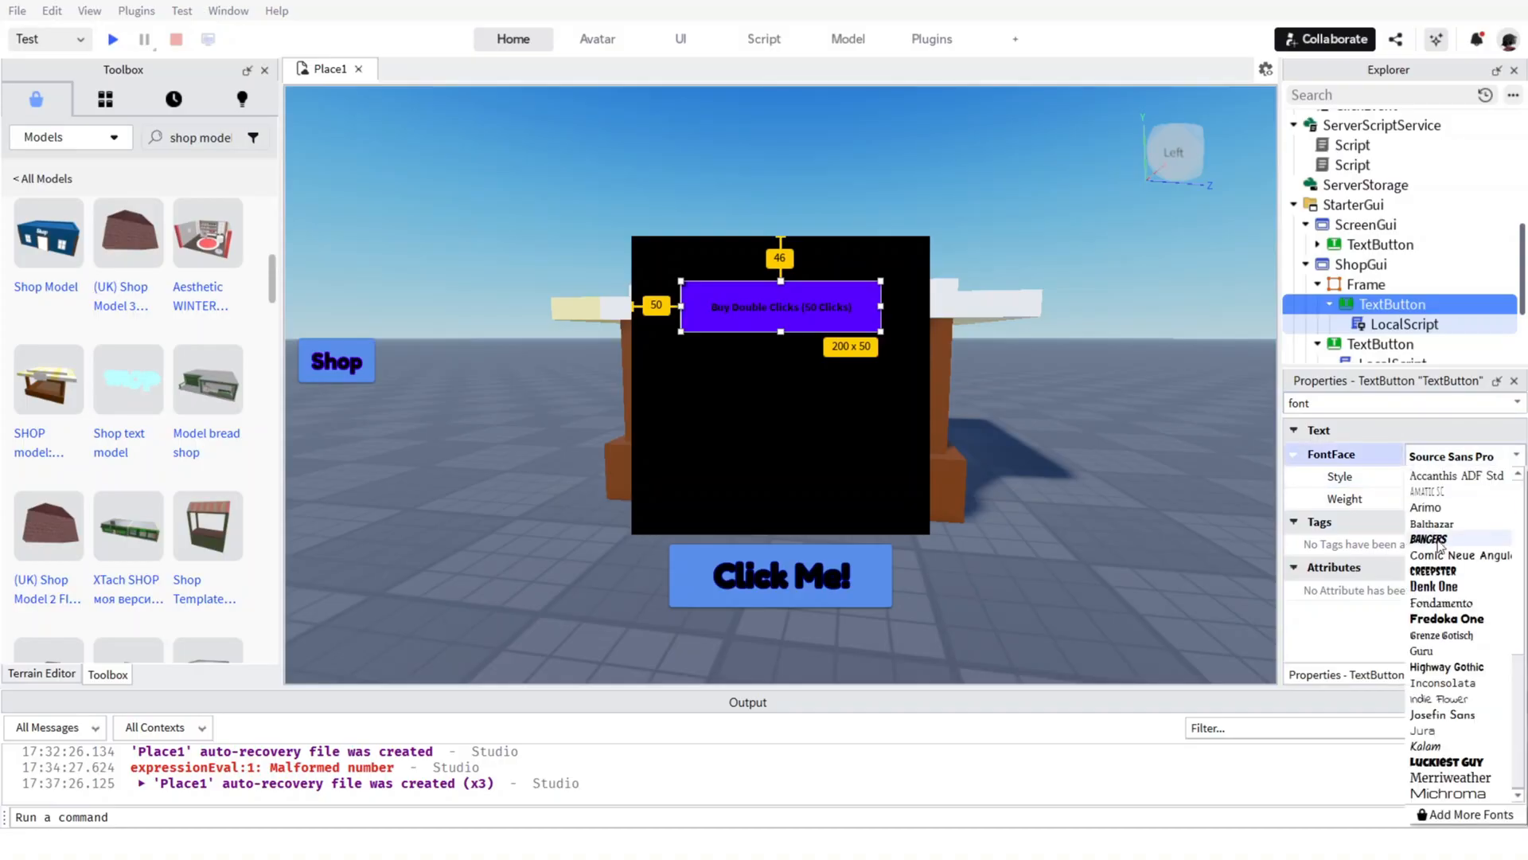
{"action": "left_click", "coordinate": [1445, 618]}
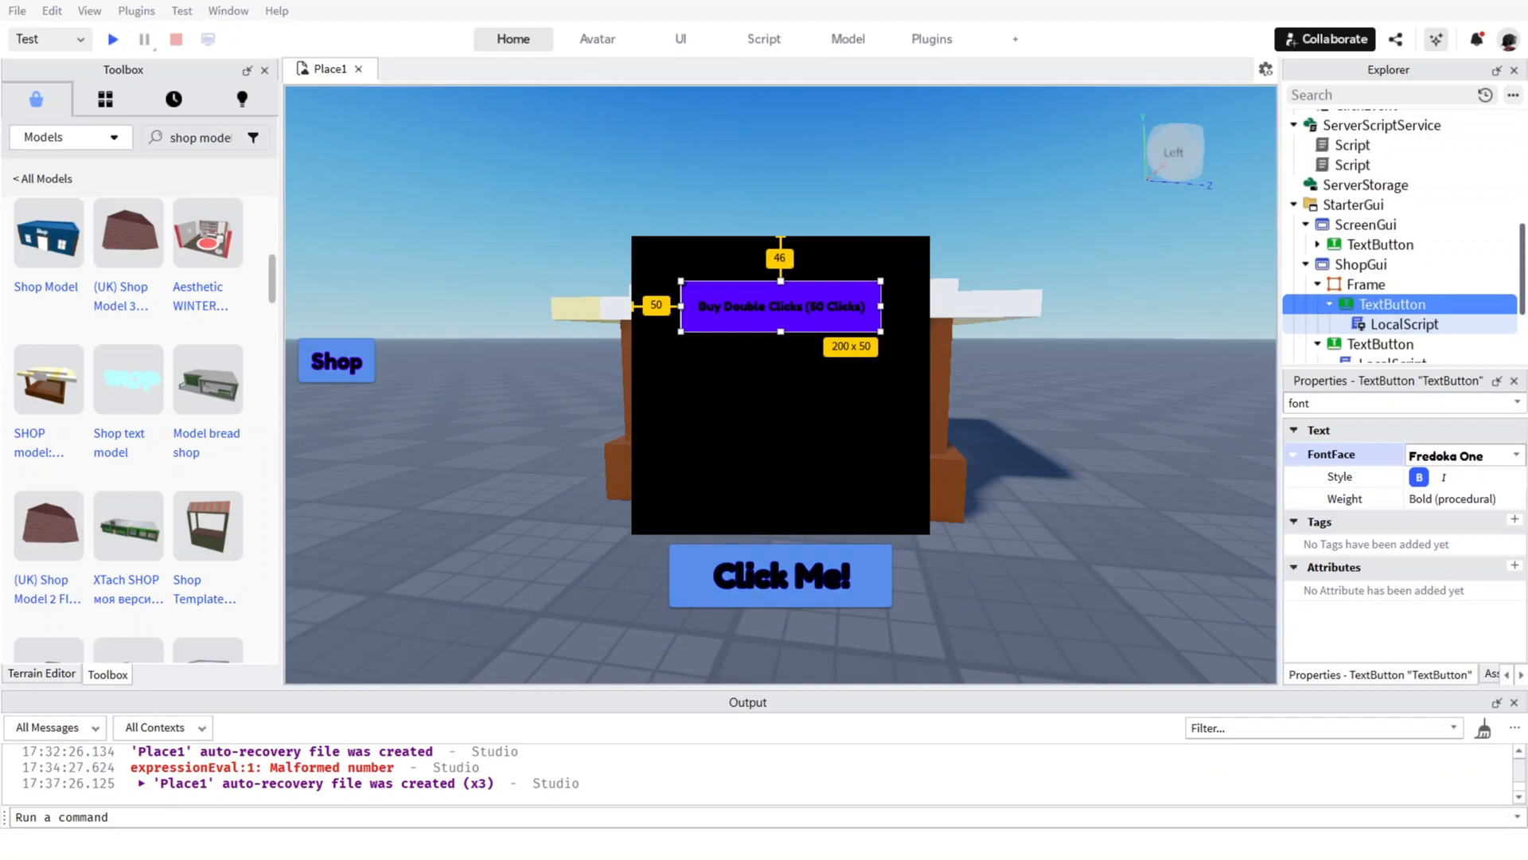
Filter the ShopGui Frame's properties by "vi" and turn off Visible.
{"action": "left_click", "coordinate": [1366, 284]}
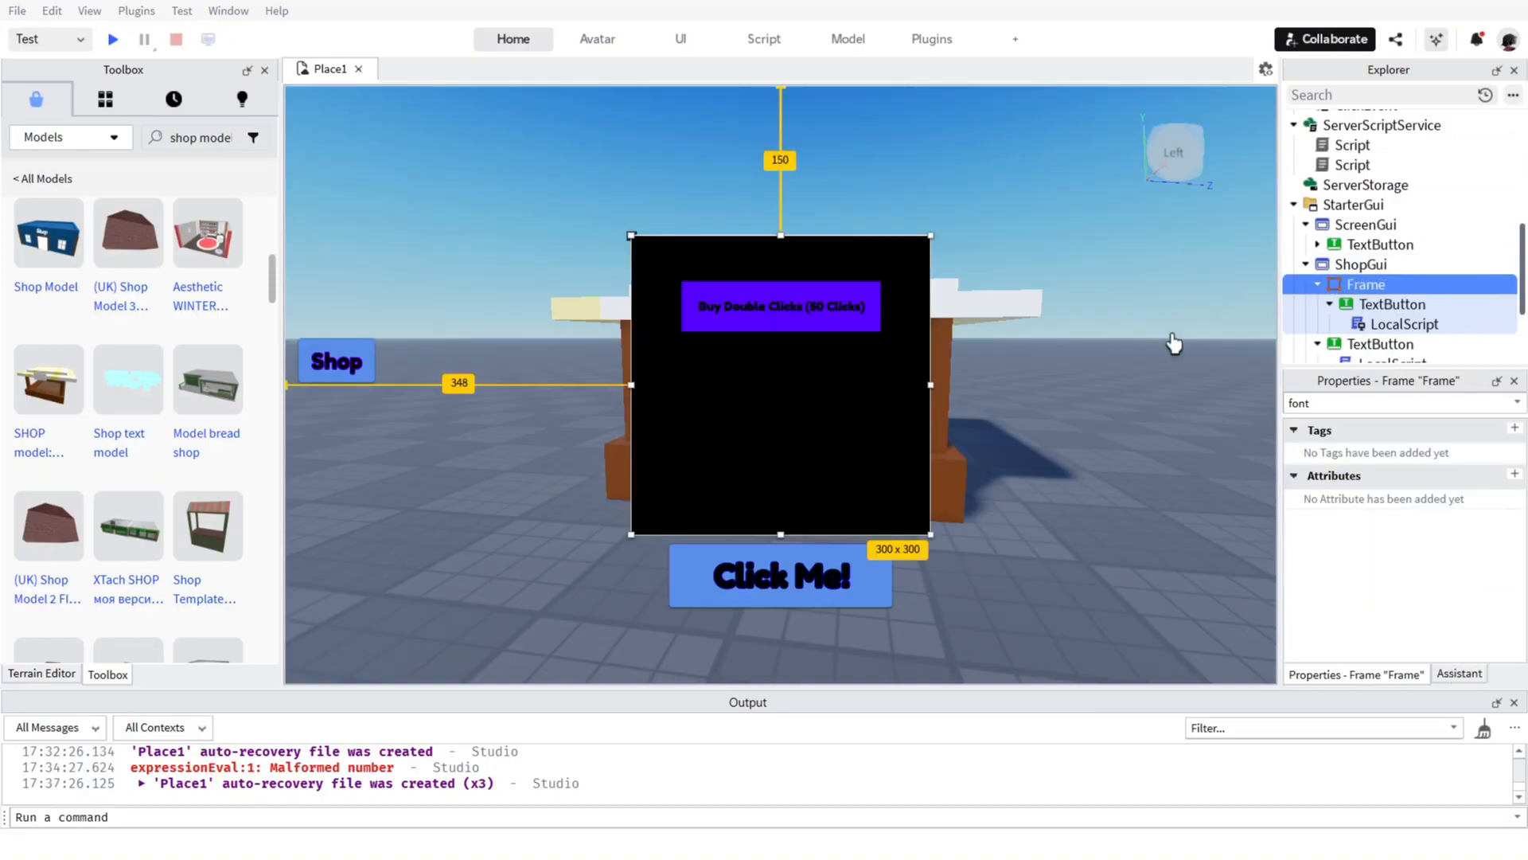
{"action": "double_click", "coordinate": [1384, 402]}
{"action": "key", "text": "BackSpace"}
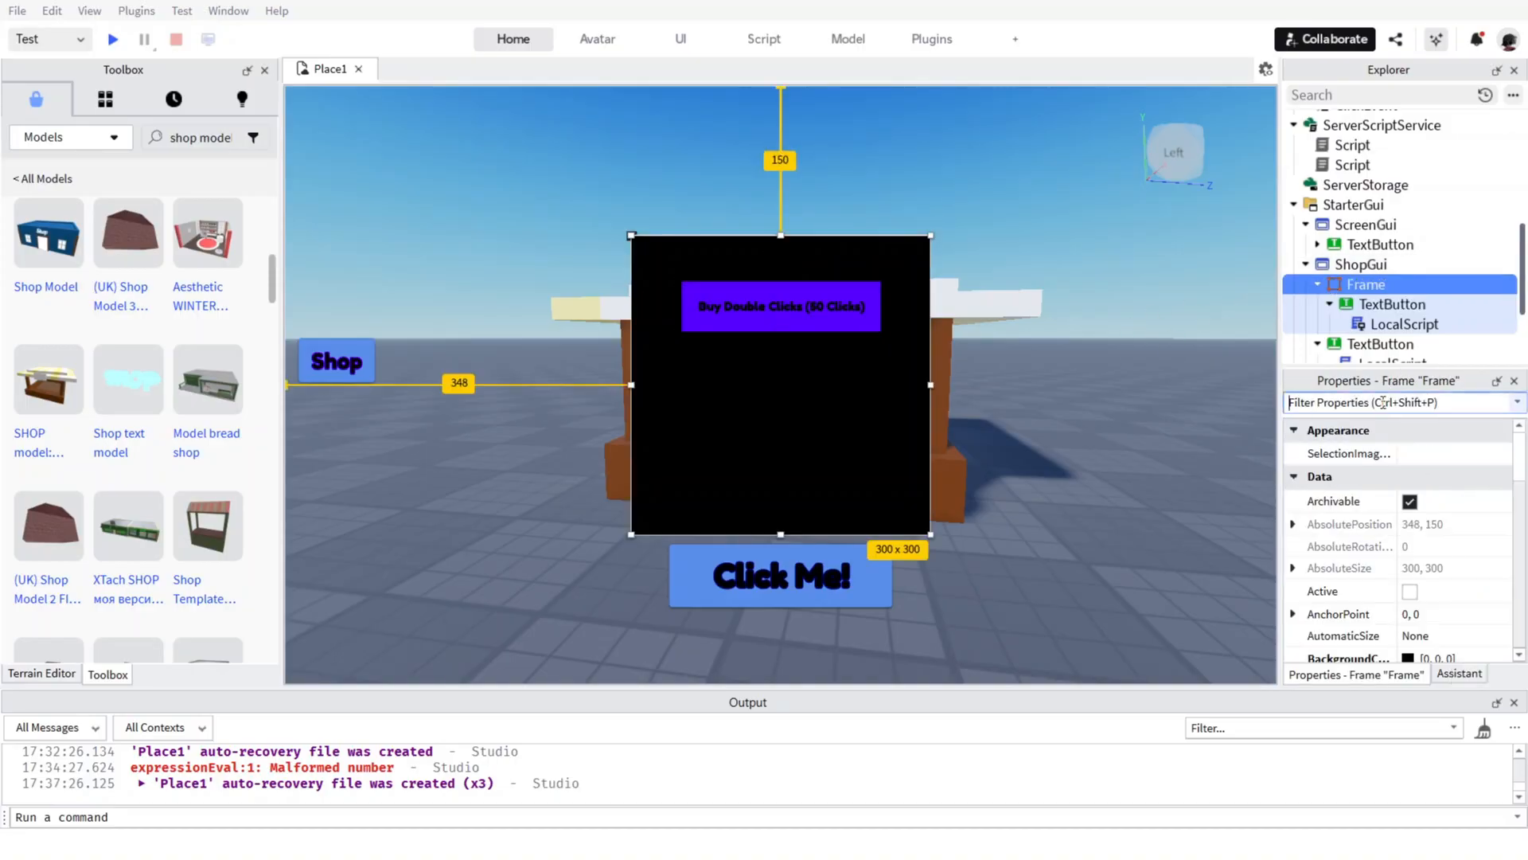
{"action": "type", "text": "vi"}
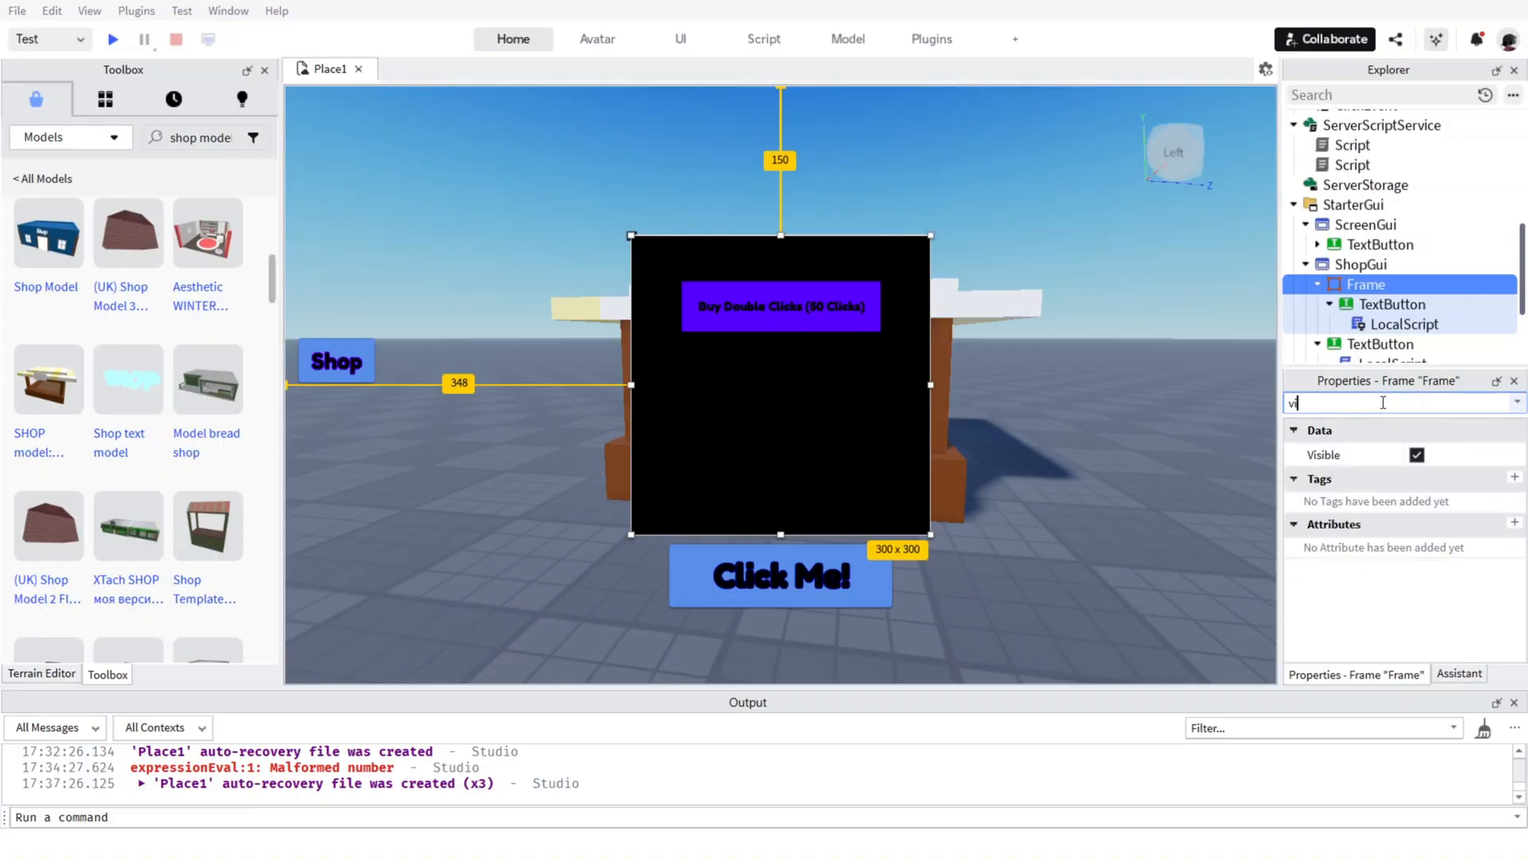
{"action": "left_click", "coordinate": [1418, 454]}
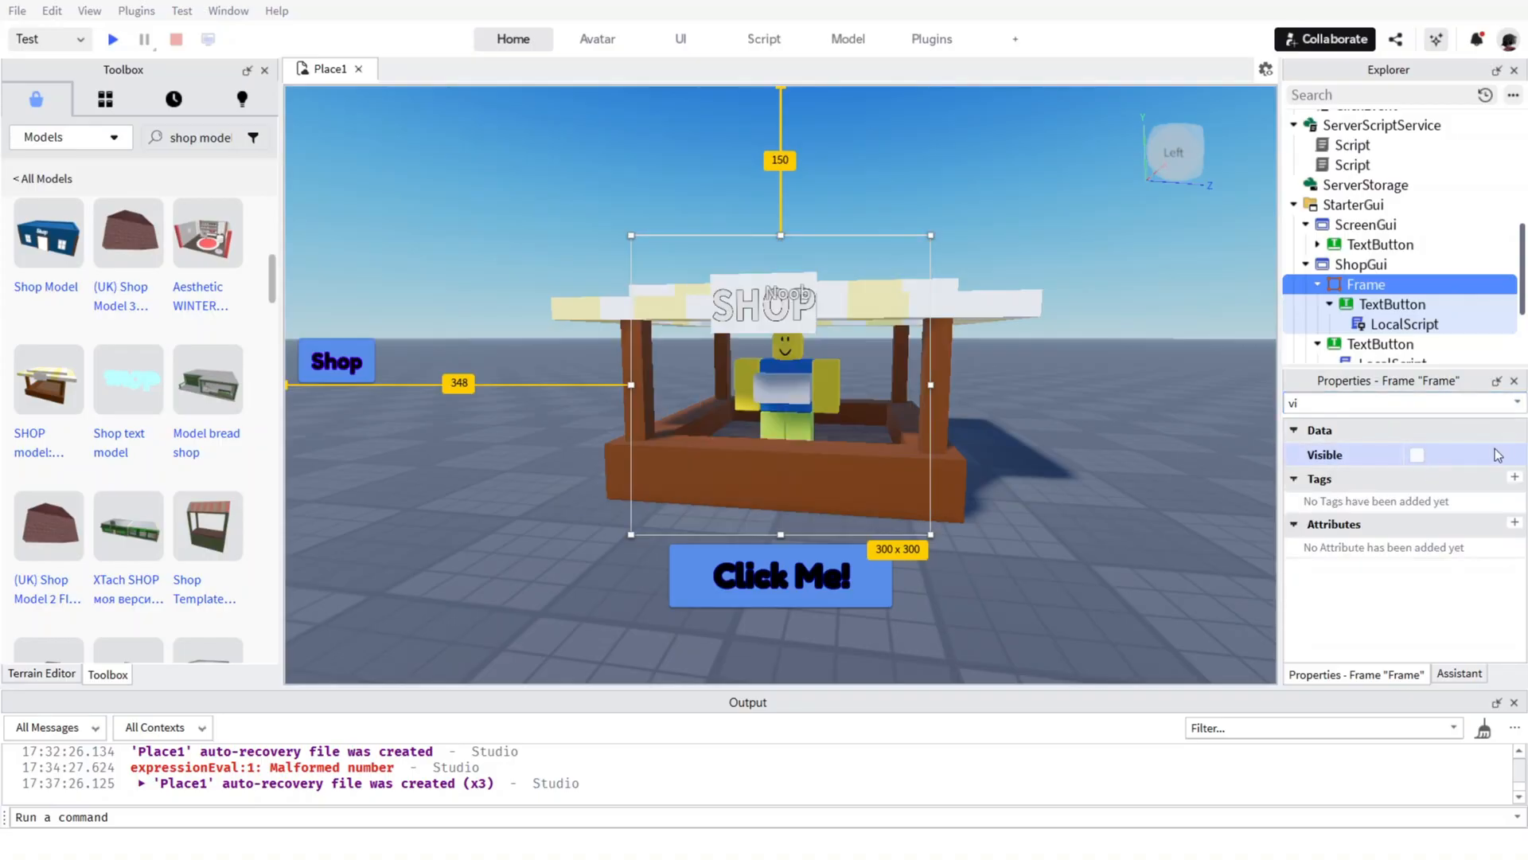
Collapse the Frame in the object tree and select the Shop TextButton under ShopGui.
{"action": "double_click", "coordinate": [1393, 285]}
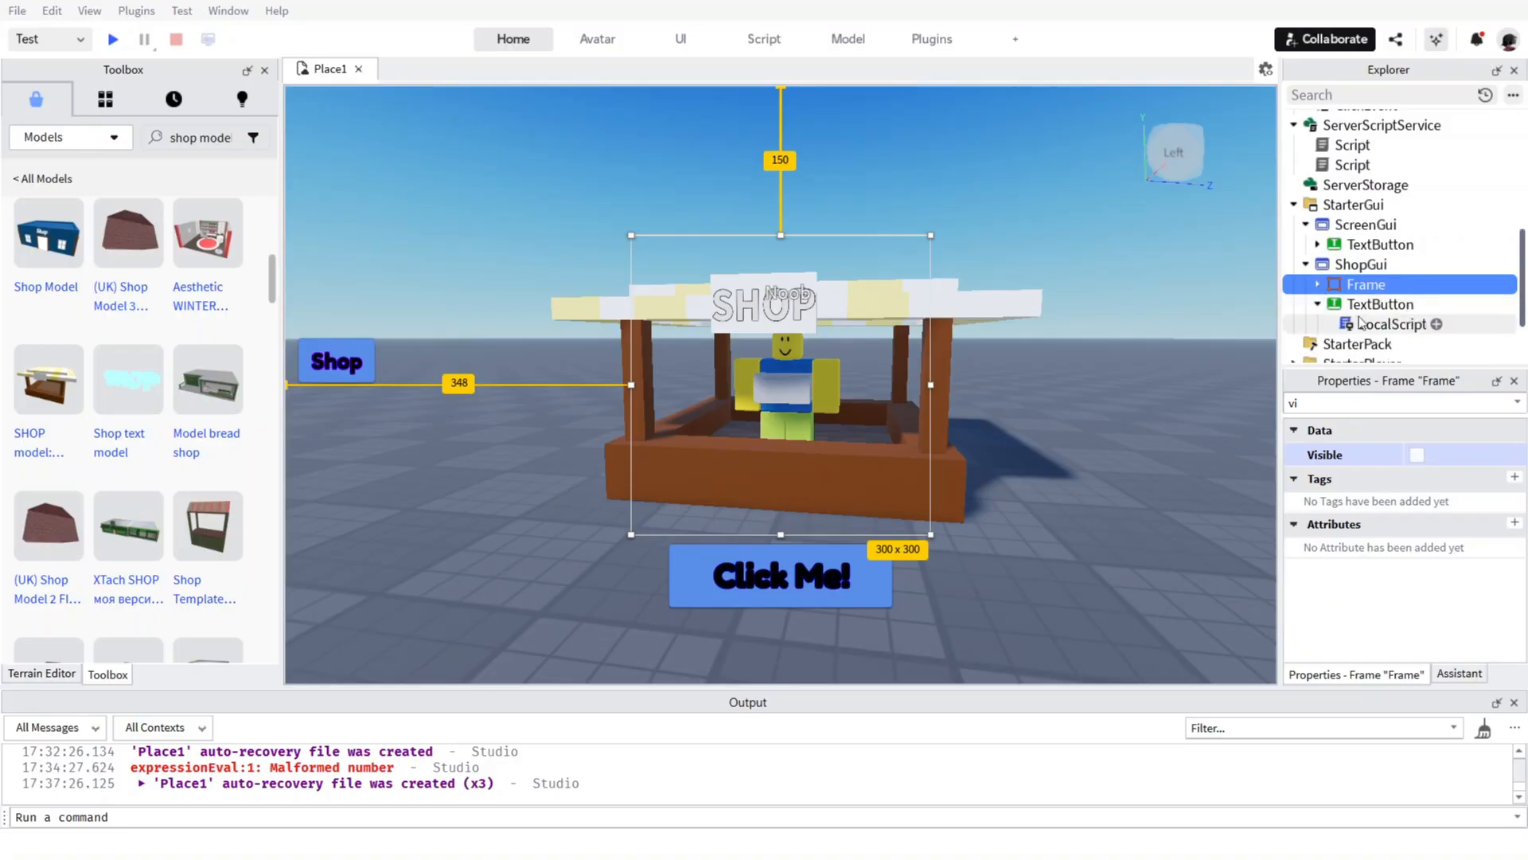
{"action": "scroll", "coordinate": [1359, 323], "scroll_direction": "down", "scroll_amount": 2}
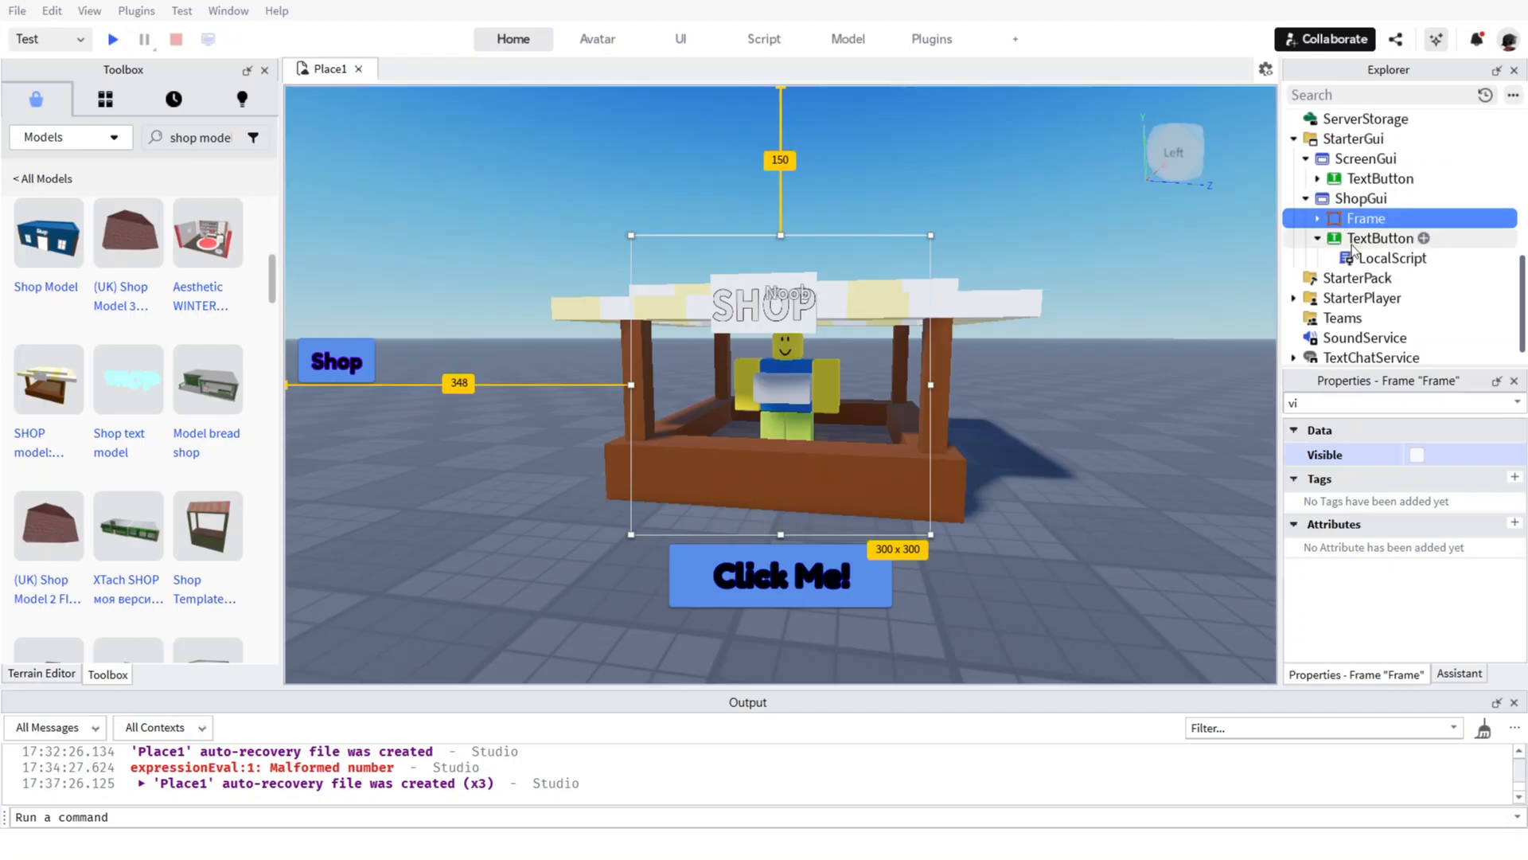
{"action": "left_click", "coordinate": [1354, 239]}
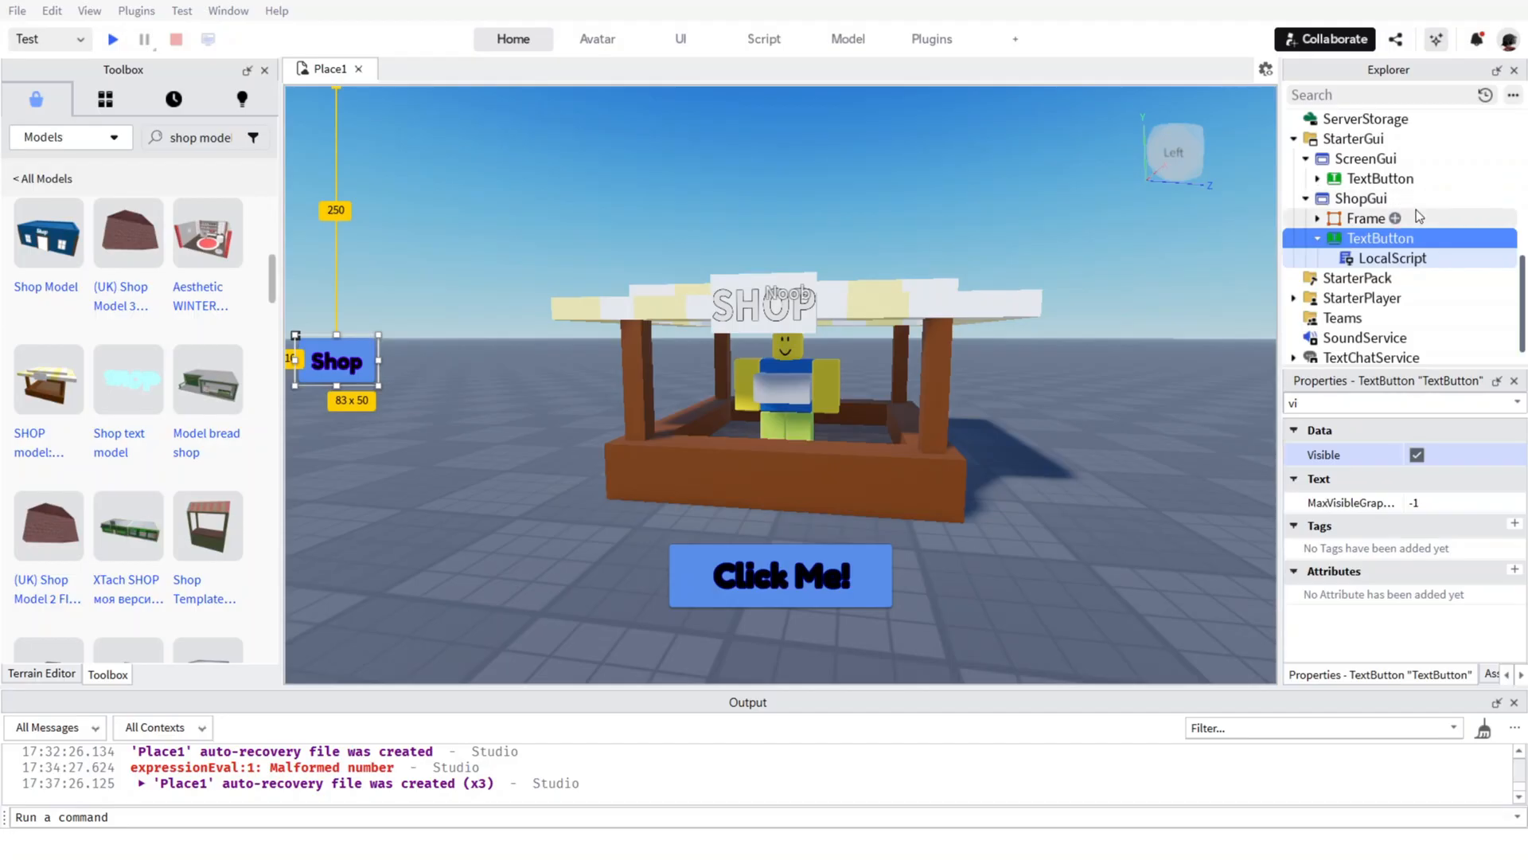
{"action": "scroll", "coordinate": [1315, 195], "scroll_direction": "up", "scroll_amount": 3}
{"action": "scroll", "coordinate": [1315, 194], "scroll_direction": "up", "scroll_amount": 3}
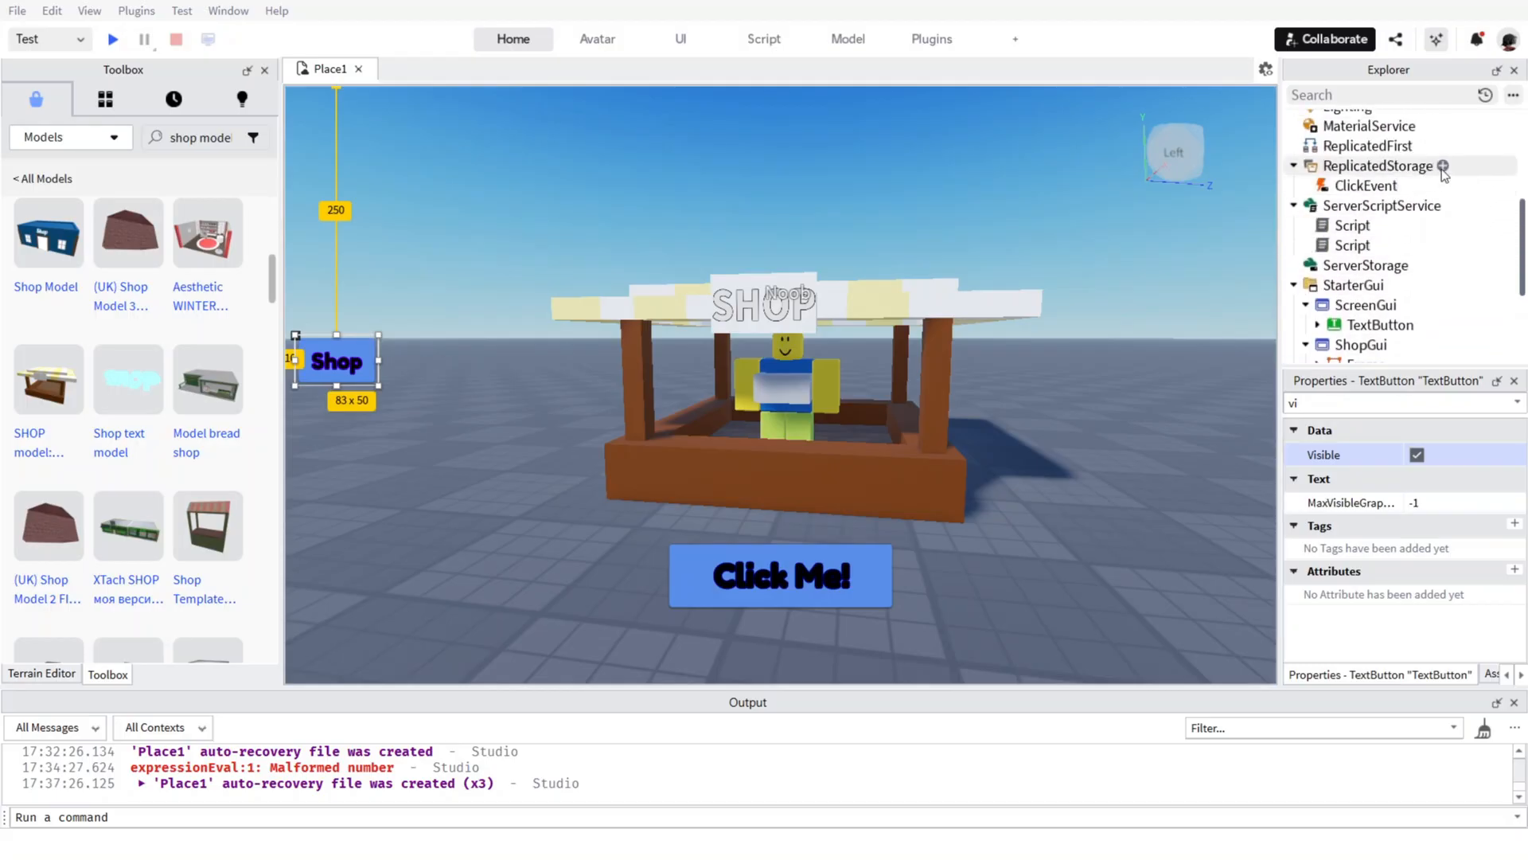
{"action": "left_click", "coordinate": [1443, 166]}
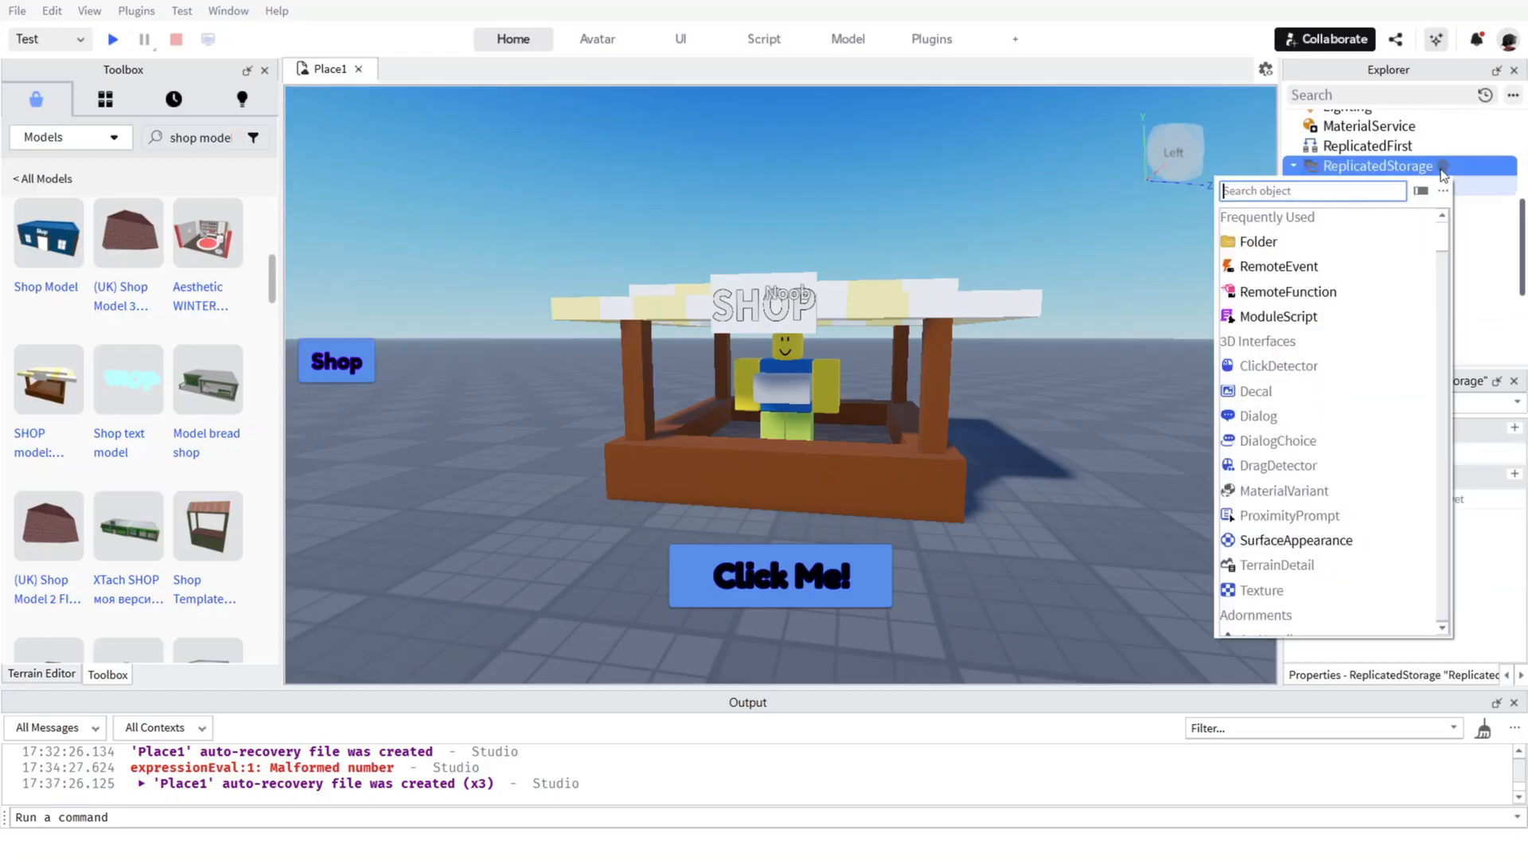
{"action": "left_click", "coordinate": [1264, 241]}
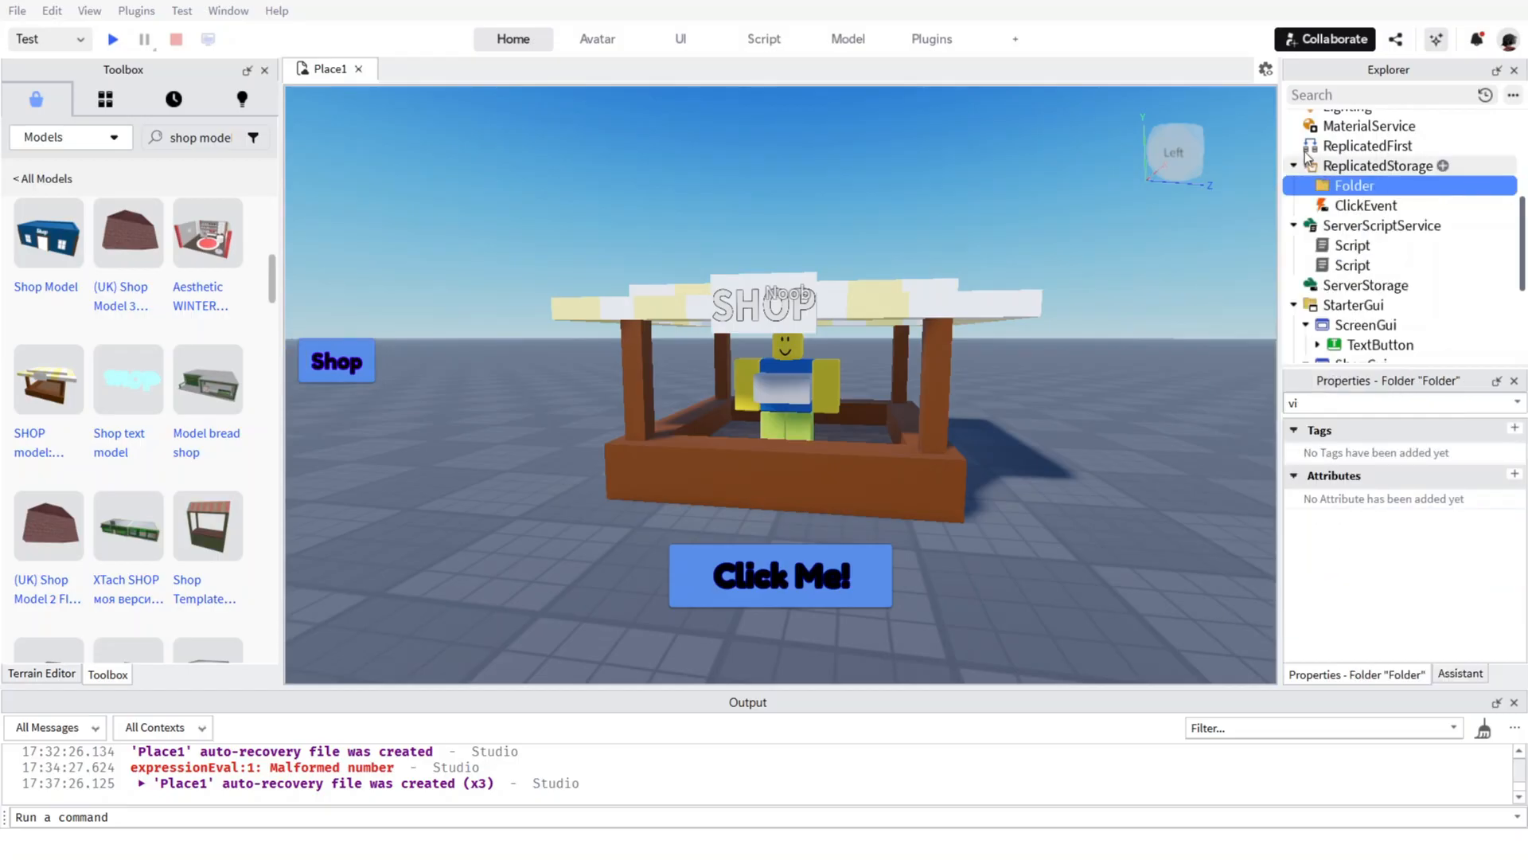
{"action": "key", "text": "Delete"}
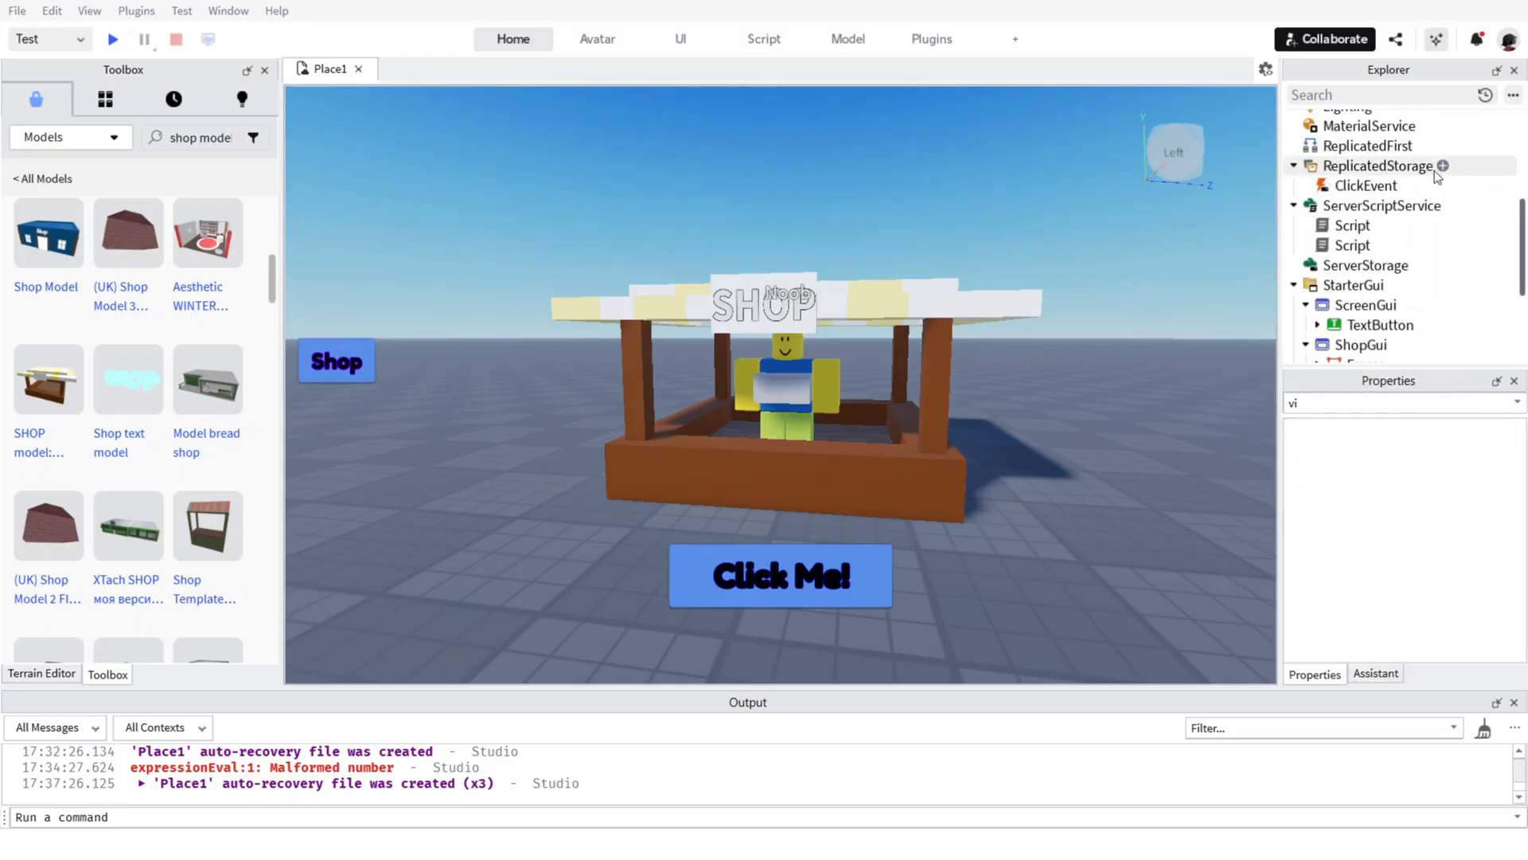
Add a RemoteEvent to ReplicatedStorage and rename it BuyEvent.
{"action": "left_click", "coordinate": [1442, 166]}
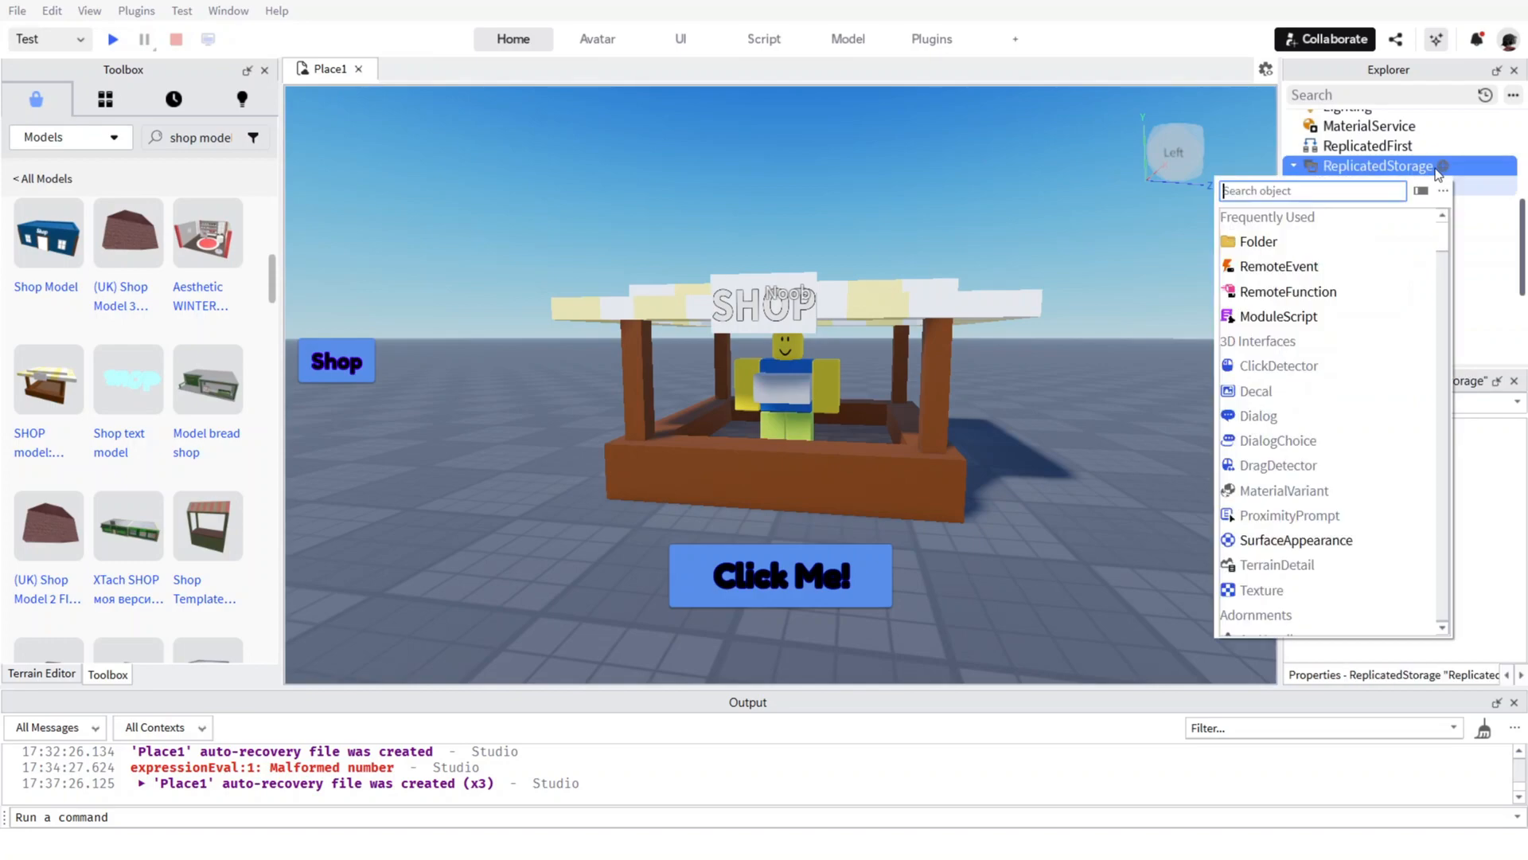
{"action": "left_click", "coordinate": [1266, 265]}
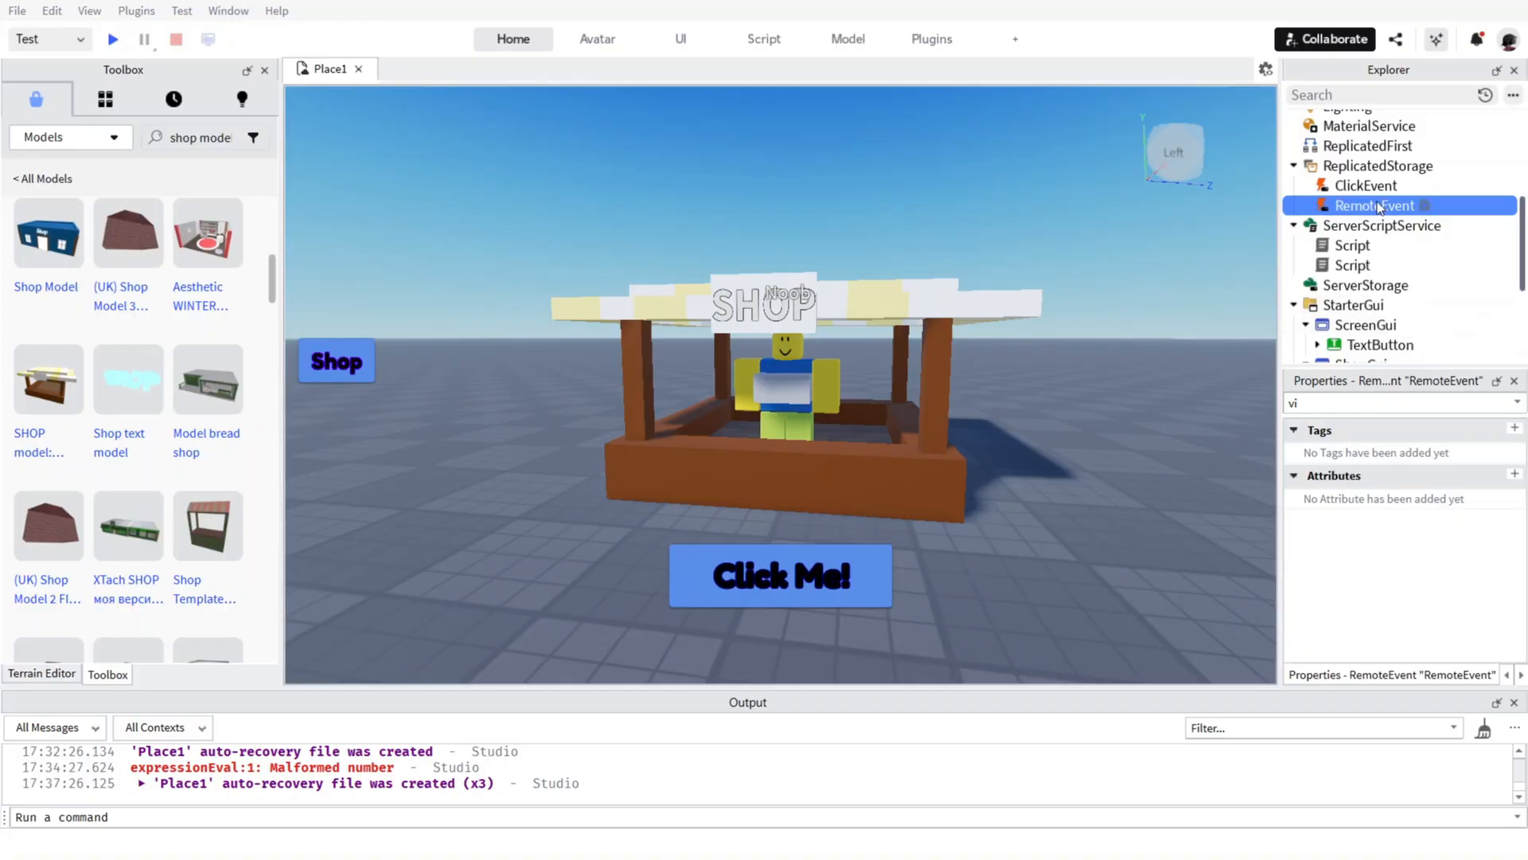
{"action": "right_click", "coordinate": [1320, 205]}
{"action": "left_click", "coordinate": [1367, 299]}
{"action": "type", "text": "BuyEvent"}
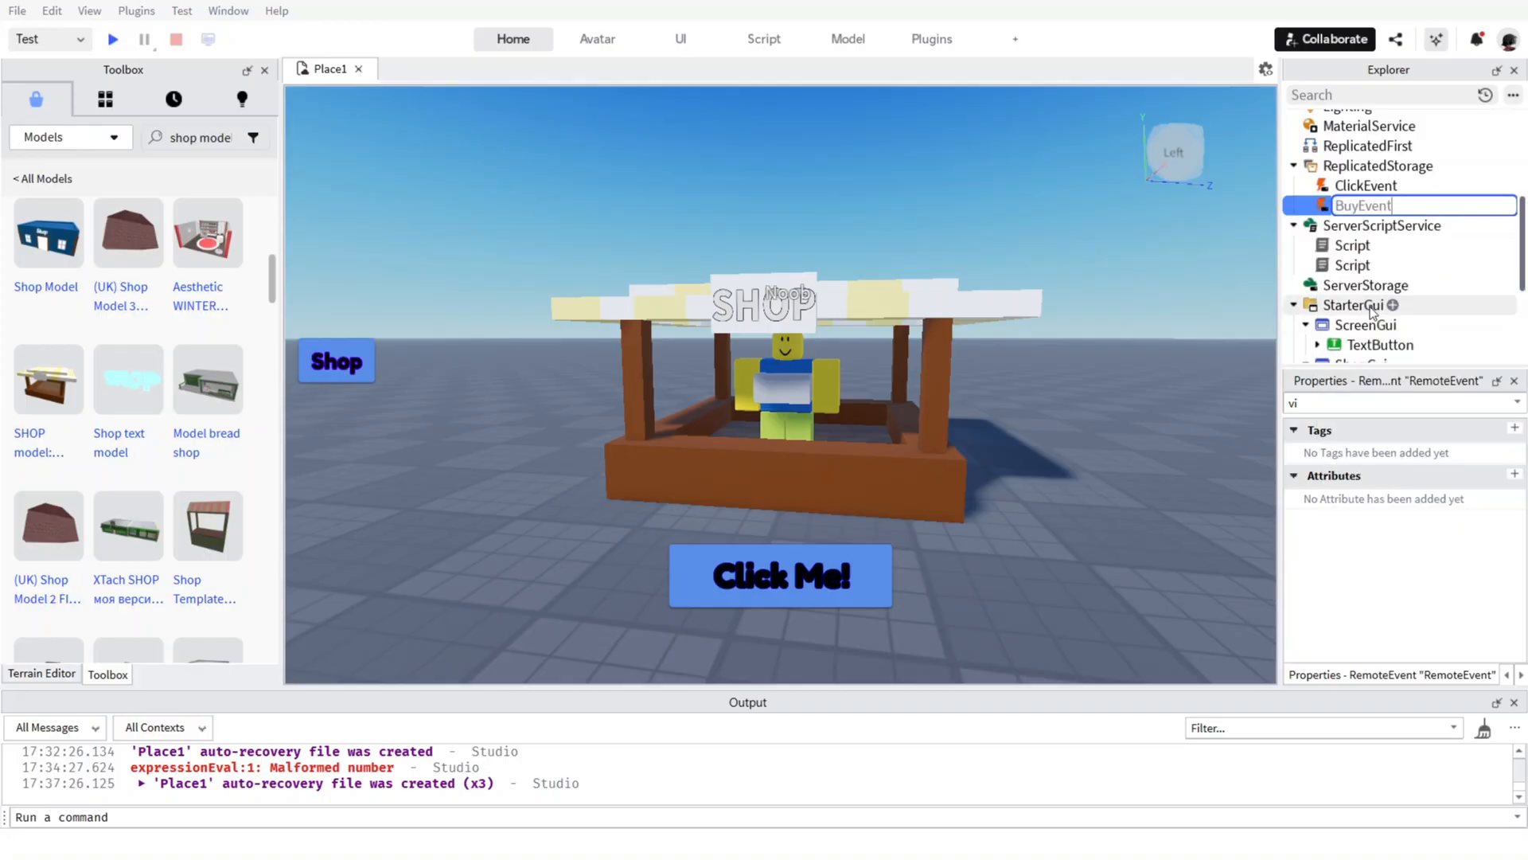
{"action": "key", "text": "Return"}
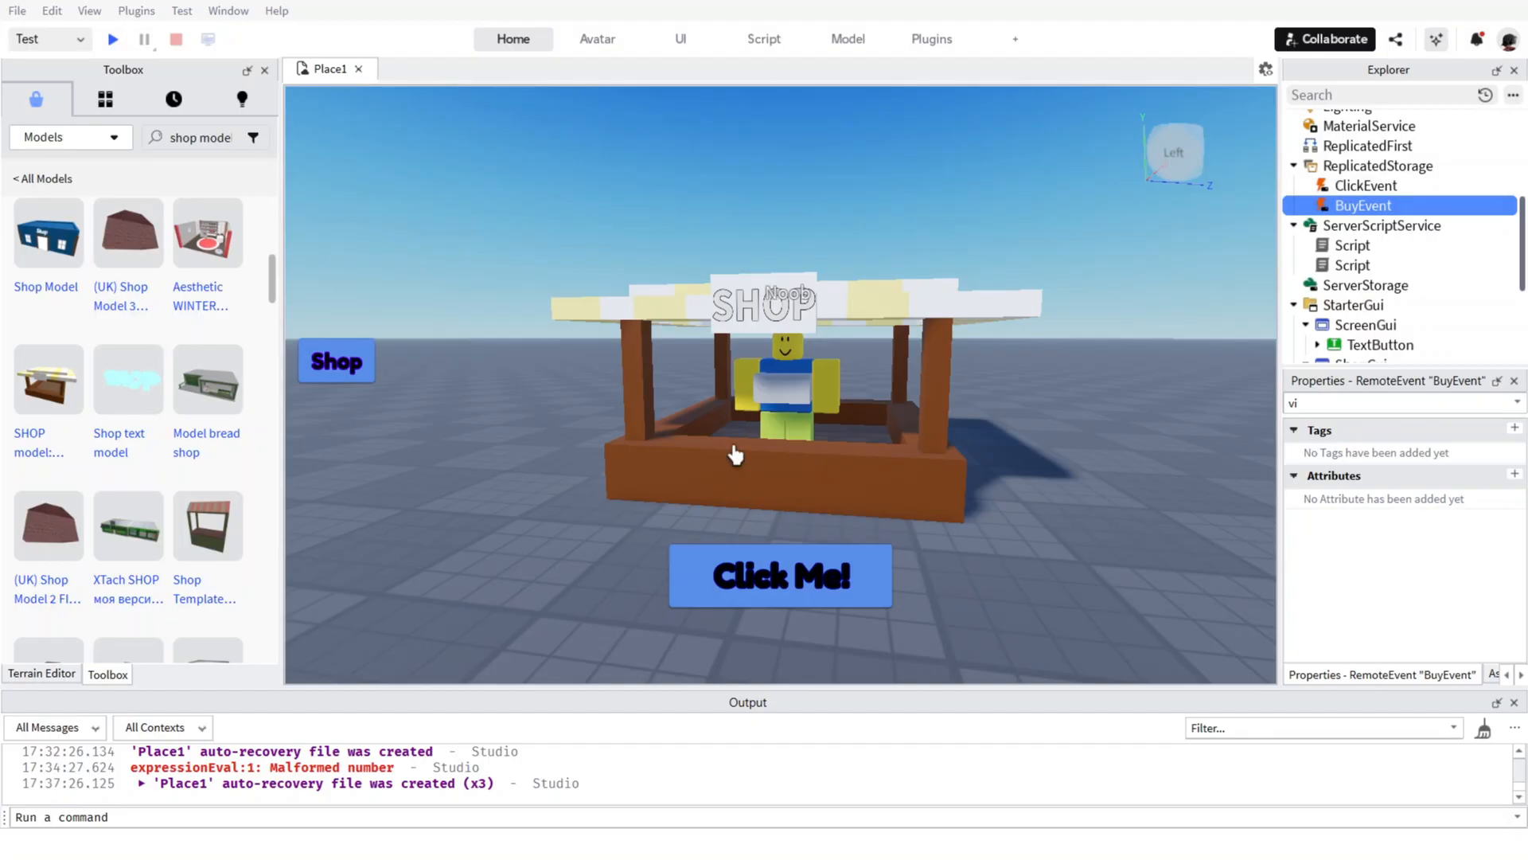
Add a Script to ServerScriptService and replace its code with the shop server script that sells DoubleClicks for 50 Clicks through BuyEvent.
{"action": "scroll", "coordinate": [1425, 238], "scroll_direction": "down", "scroll_amount": 3}
{"action": "scroll", "coordinate": [1425, 239], "scroll_direction": "down", "scroll_amount": 4}
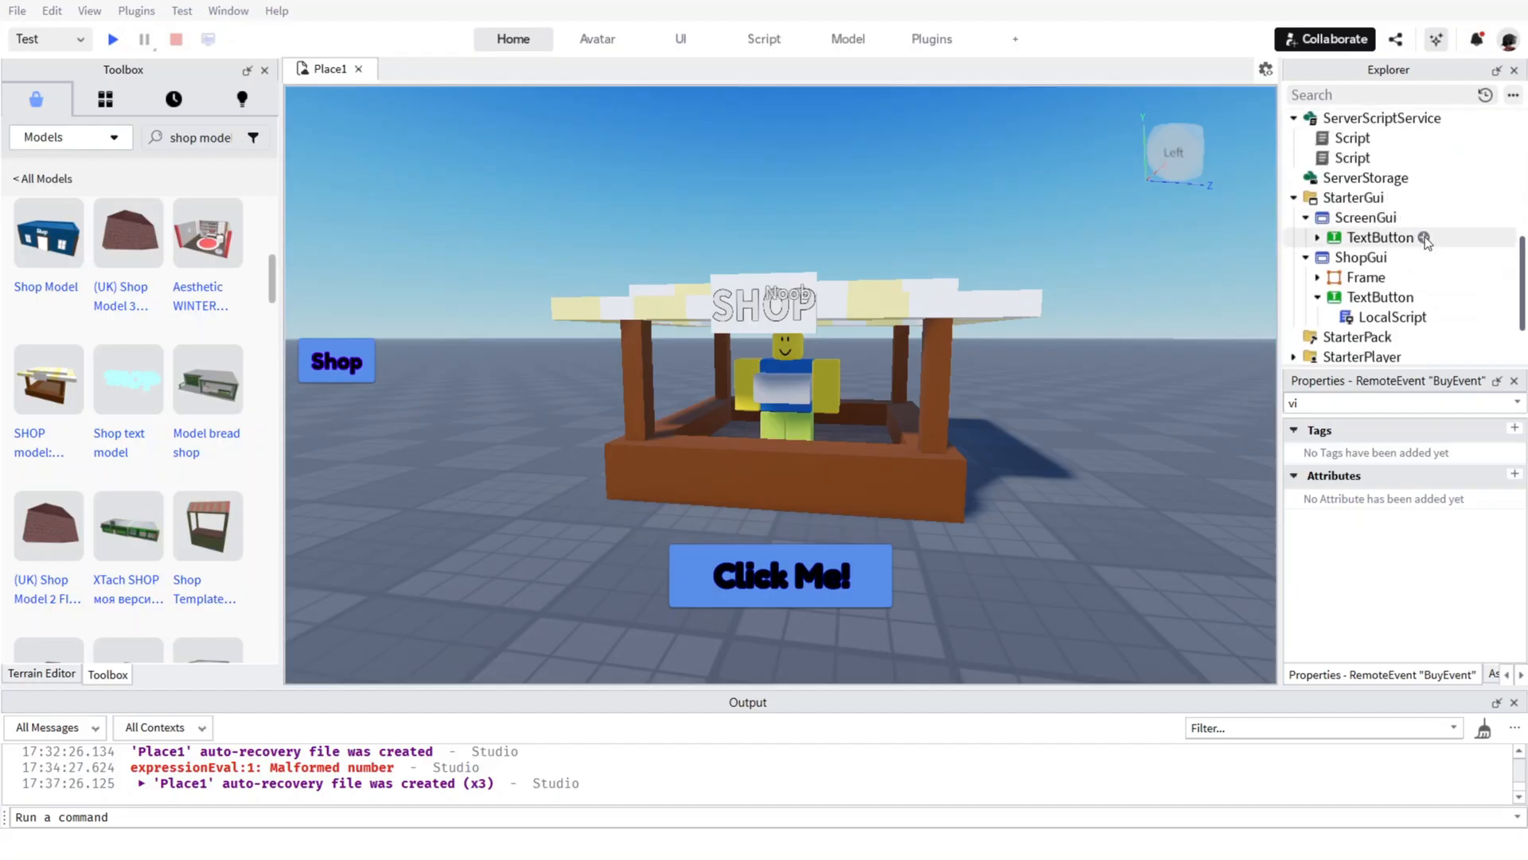
{"action": "scroll", "coordinate": [1364, 299], "scroll_direction": "up", "scroll_amount": 7}
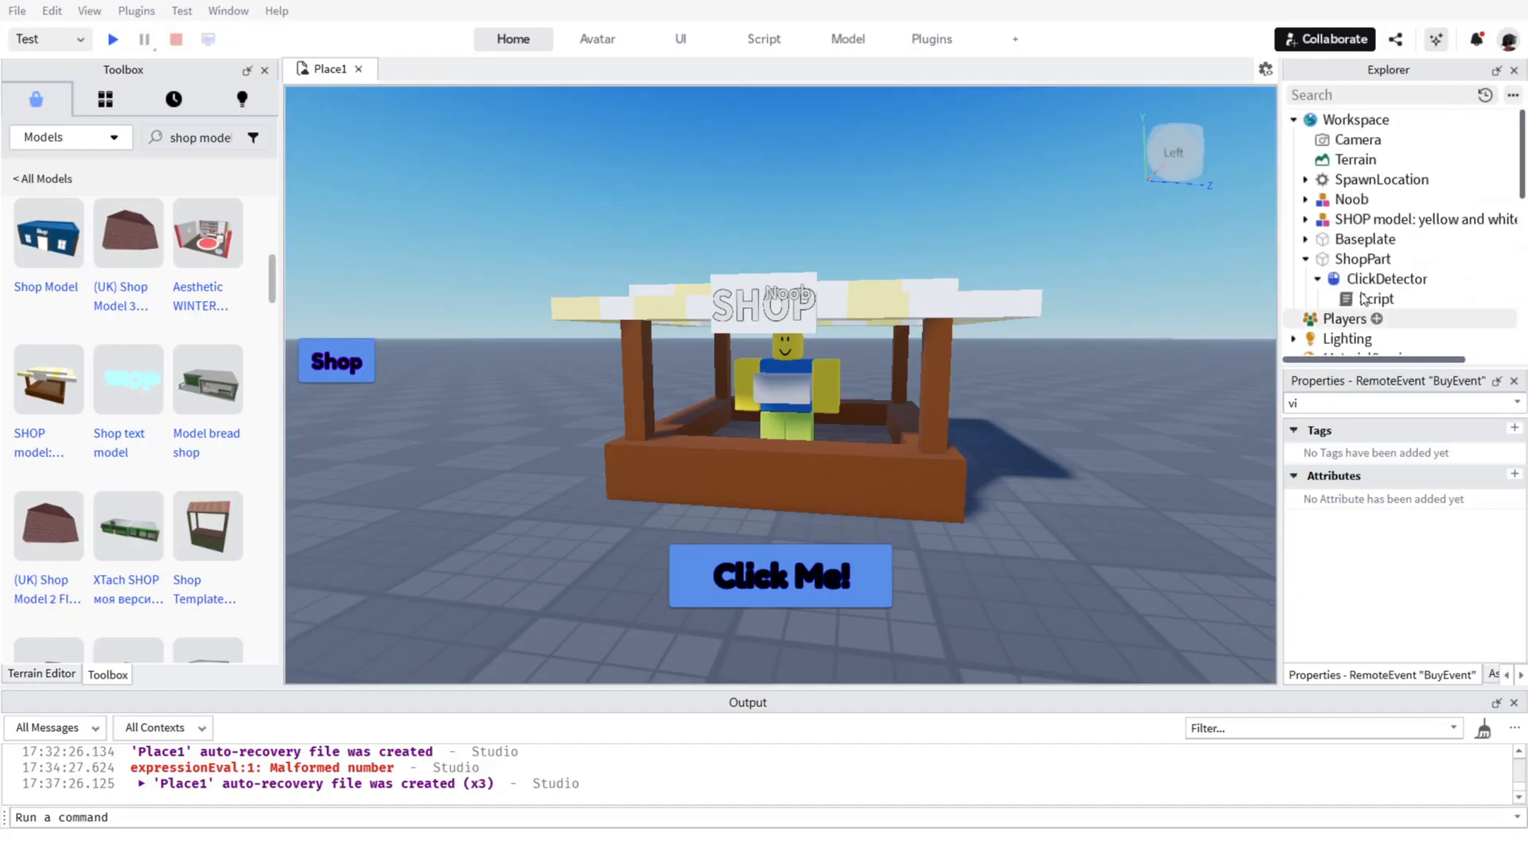
{"action": "scroll", "coordinate": [1385, 299], "scroll_direction": "down", "scroll_amount": 3}
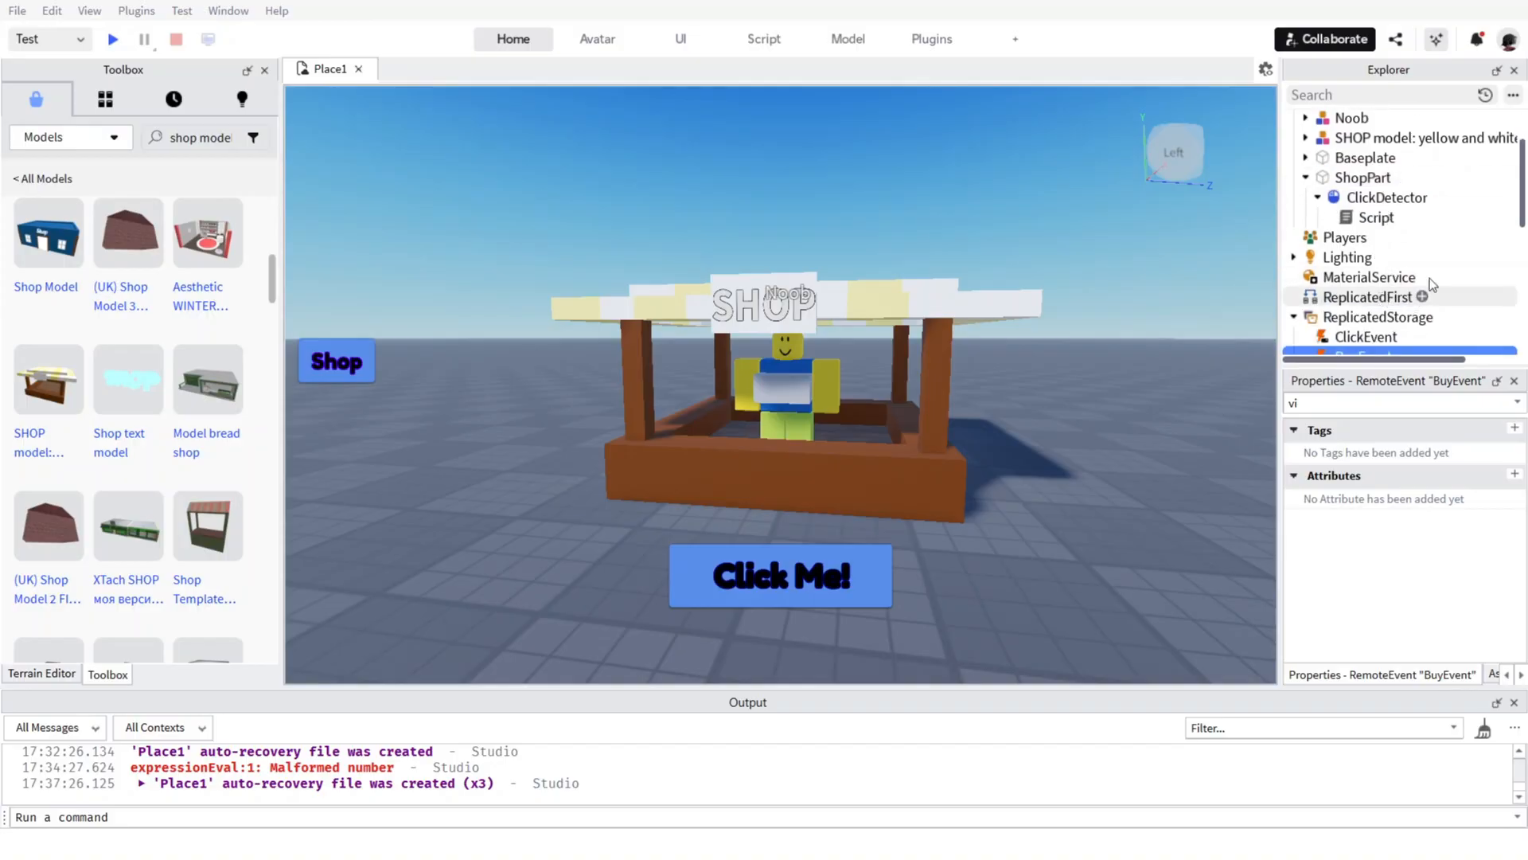
{"action": "scroll", "coordinate": [1462, 222], "scroll_direction": "down", "scroll_amount": 1}
{"action": "scroll", "coordinate": [1462, 228], "scroll_direction": "up", "scroll_amount": 1}
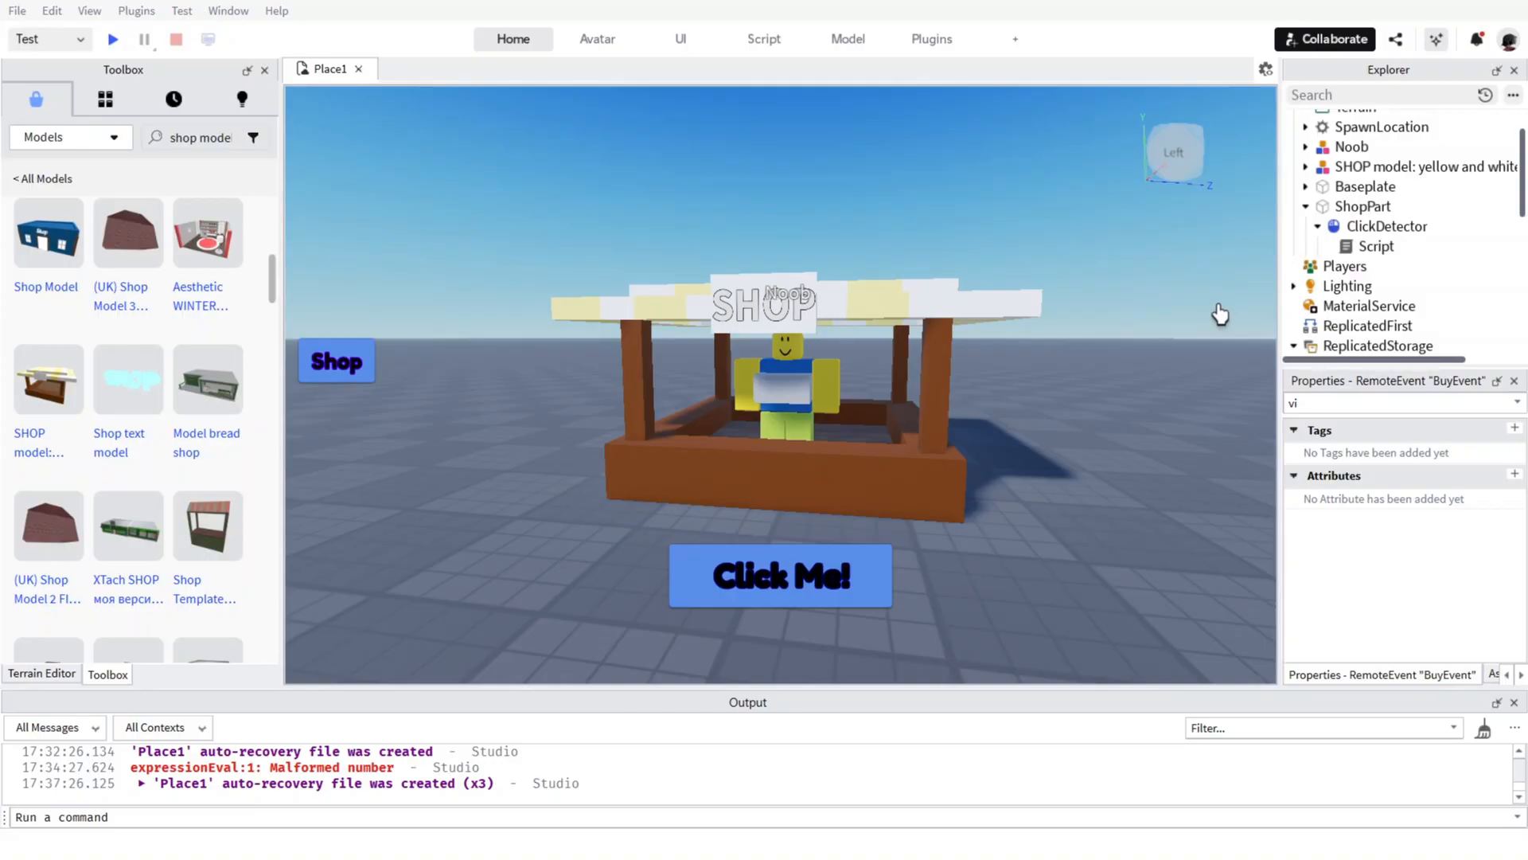
{"action": "scroll", "coordinate": [1346, 267], "scroll_direction": "up", "scroll_amount": 2}
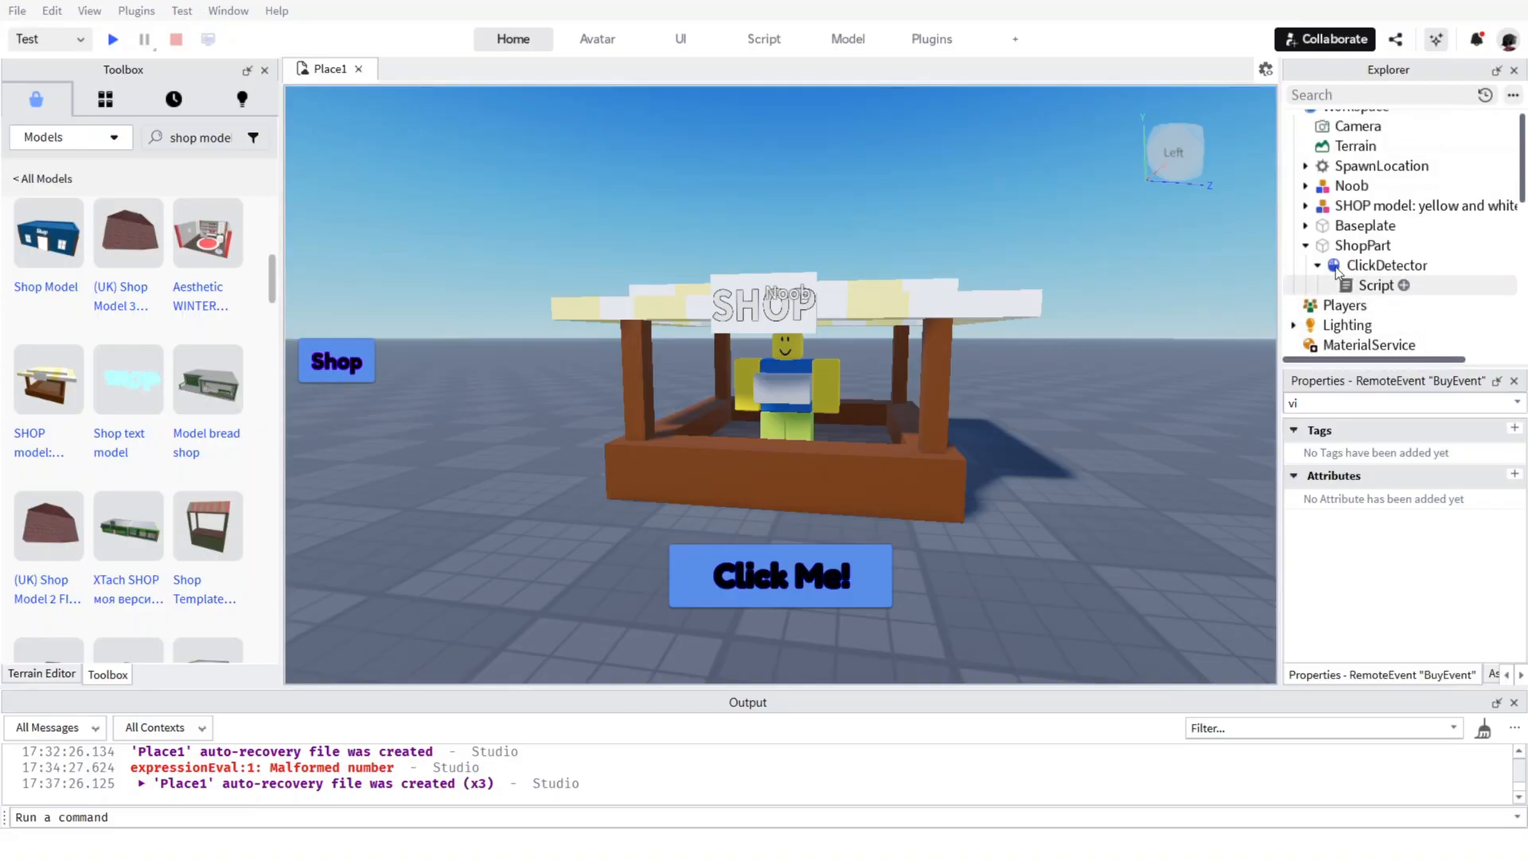
{"action": "scroll", "coordinate": [1337, 273], "scroll_direction": "down", "scroll_amount": 10}
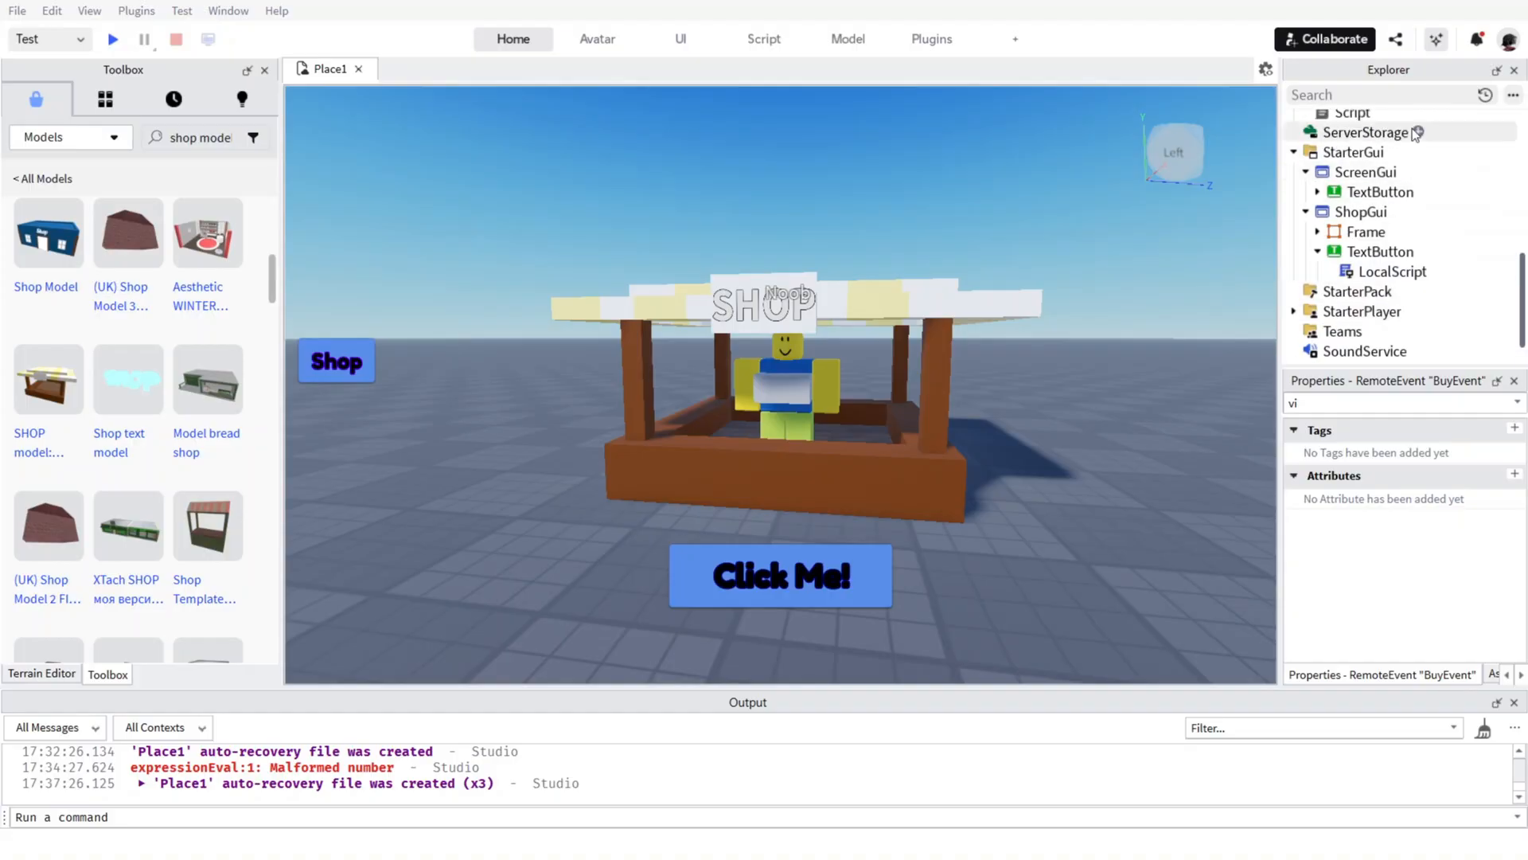
{"action": "scroll", "coordinate": [1414, 130], "scroll_direction": "up", "scroll_amount": 3}
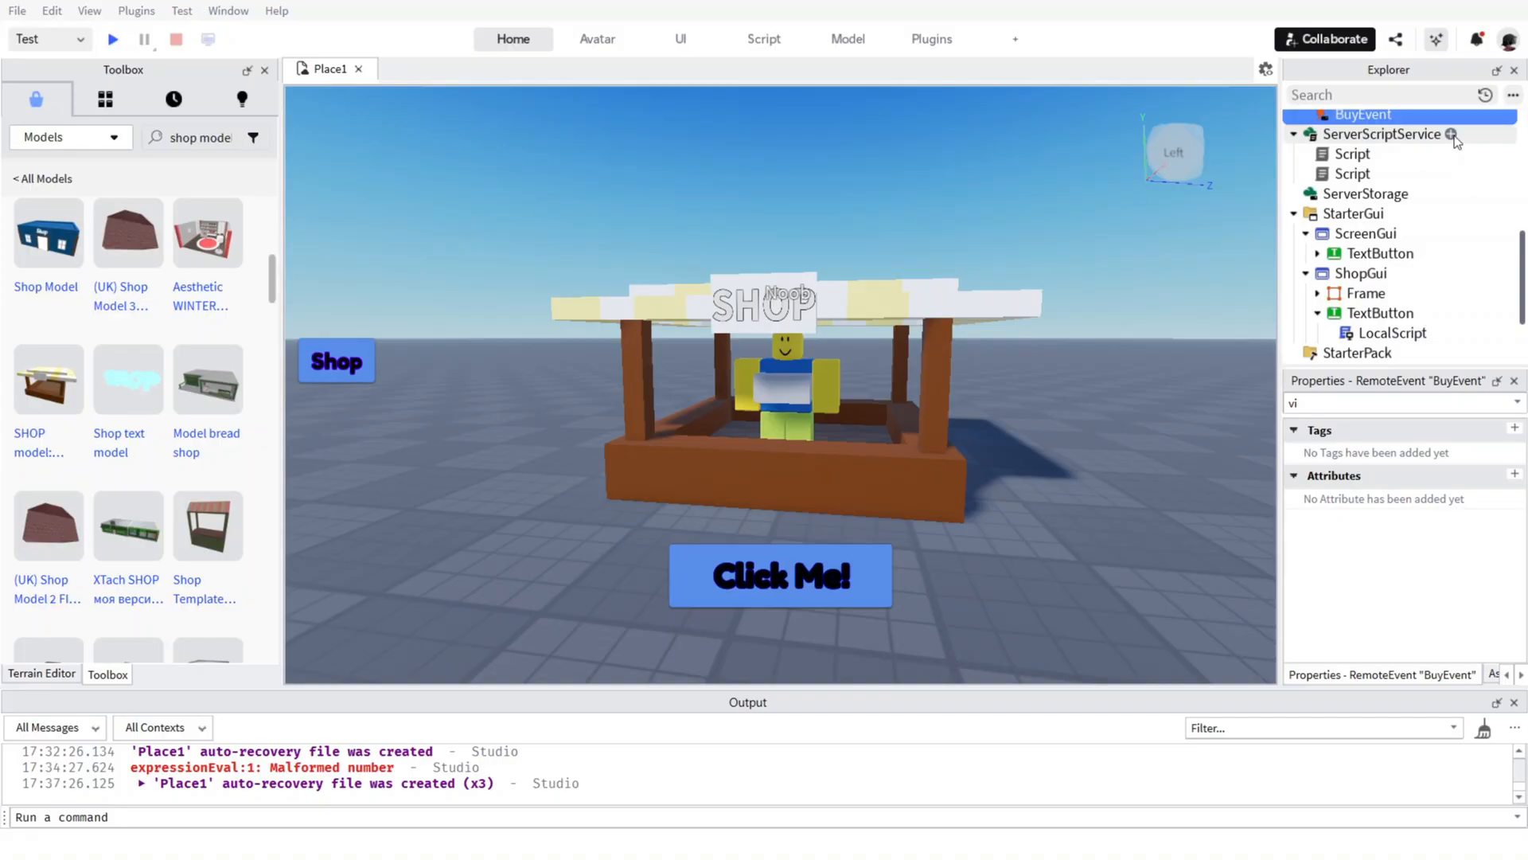
{"action": "left_click", "coordinate": [1450, 135]}
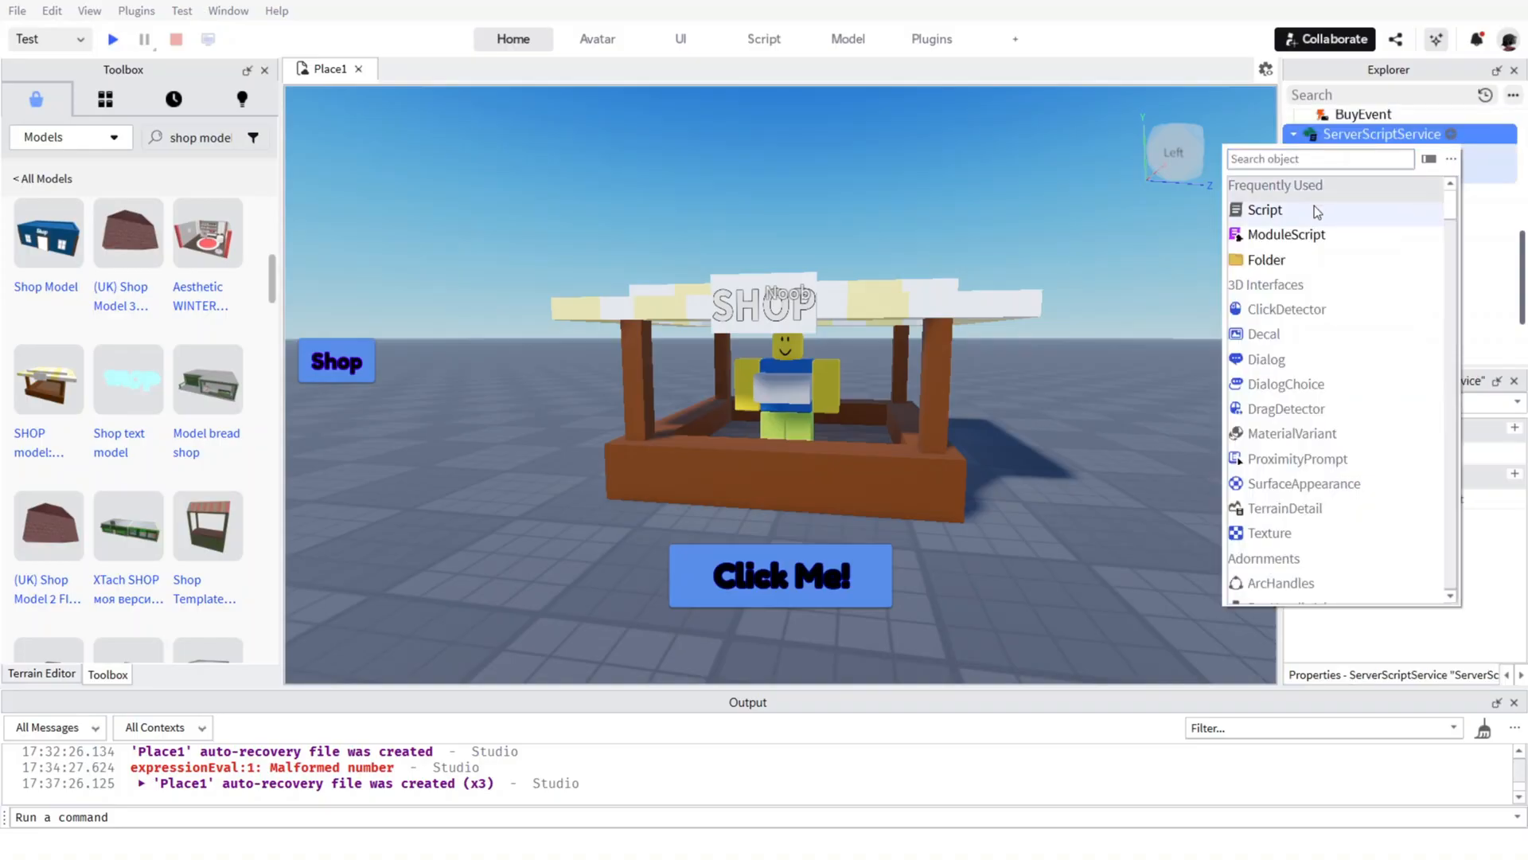
{"action": "left_click", "coordinate": [1315, 209]}
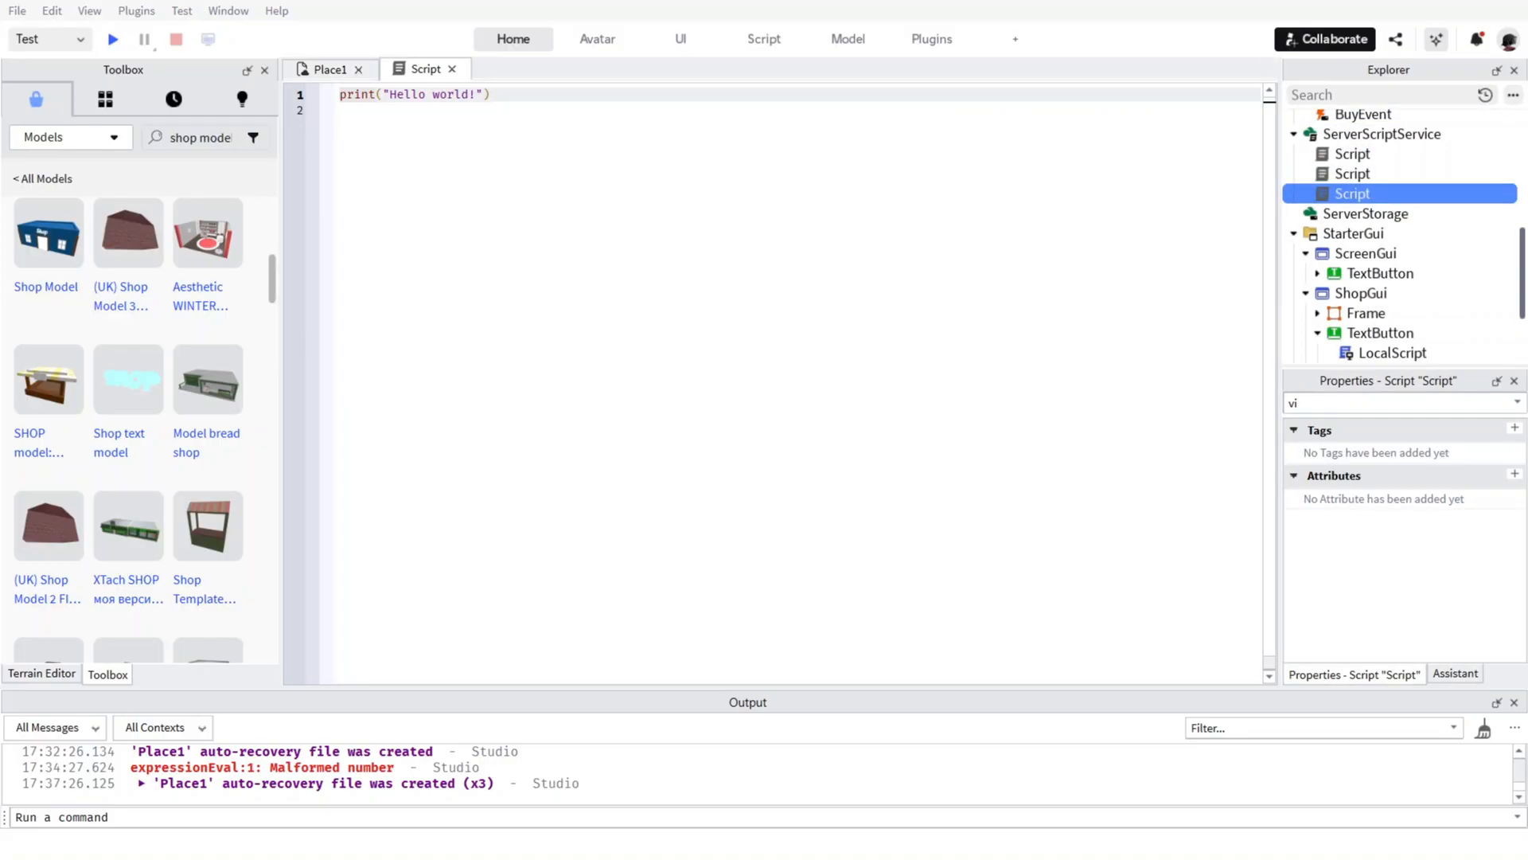
{"action": "key", "text": "ctrl+a"}
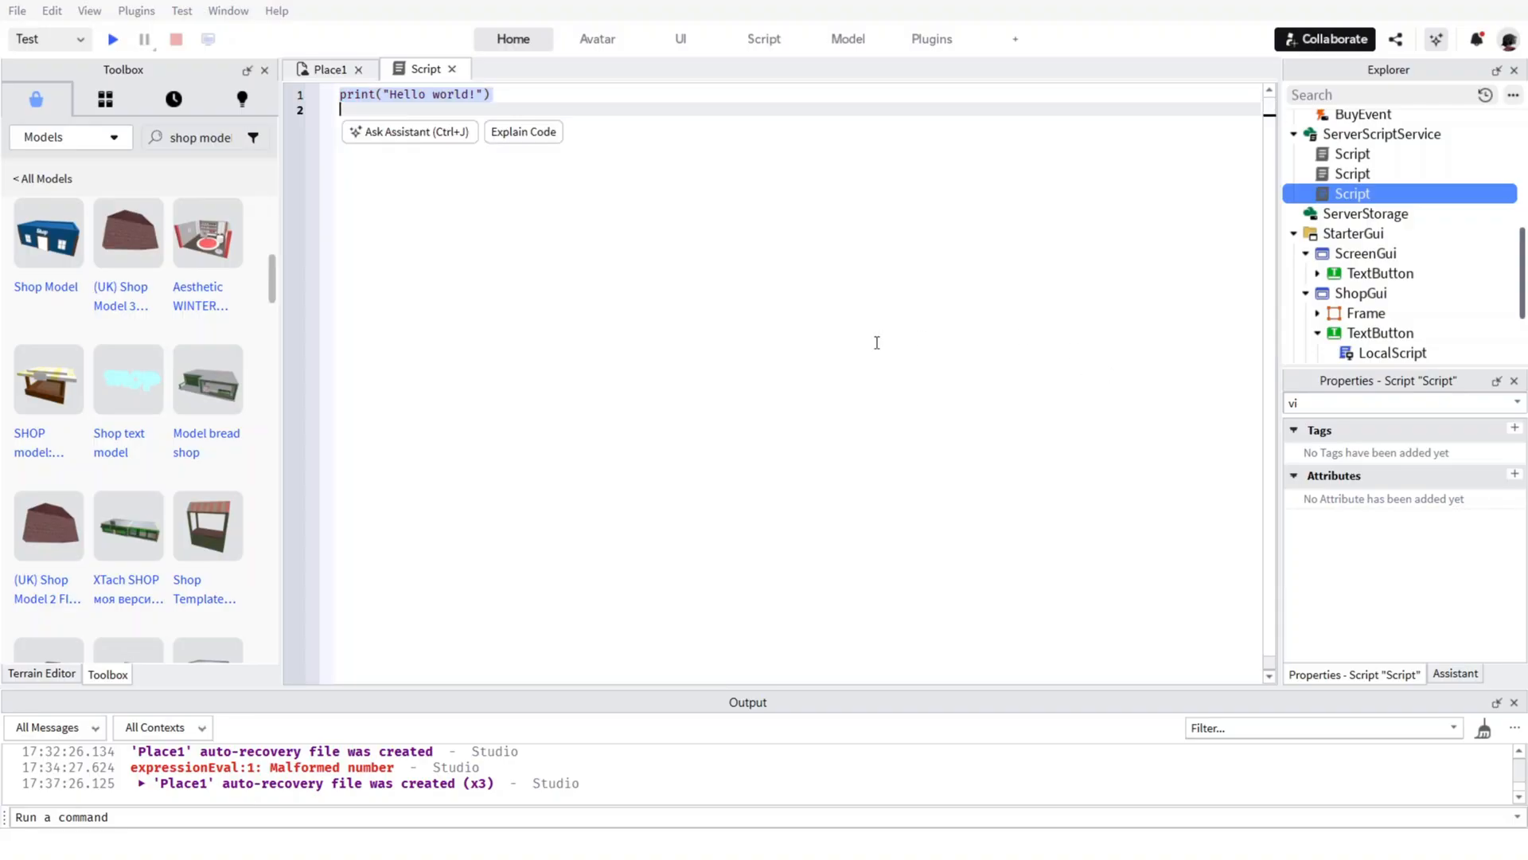
{"action": "type", "text": "-- Shop server script local buyEvent = game.ReplicatedStorage.BuyEvent  buyEvent.OnServerEvent:Connect(function(player, itemName)     local clicks = player.leaderstats:FindFirstChild(\"Clicks\")     if not clicks then return end      if itemName == \"DoubleClicks\" then         if clicks.Value >= 50 then             clicks.Value -= 50              local upgrade = player:FindFirstChild(\"DoubleClicks\")             if not upgrade then                 upgrade = Instance.new(\"BoolValue\")                 upgrade.Name = \"DoubleClicks\"                 upgrade.Value = true                 upgrade.Parent = player             end         end     end end)"}
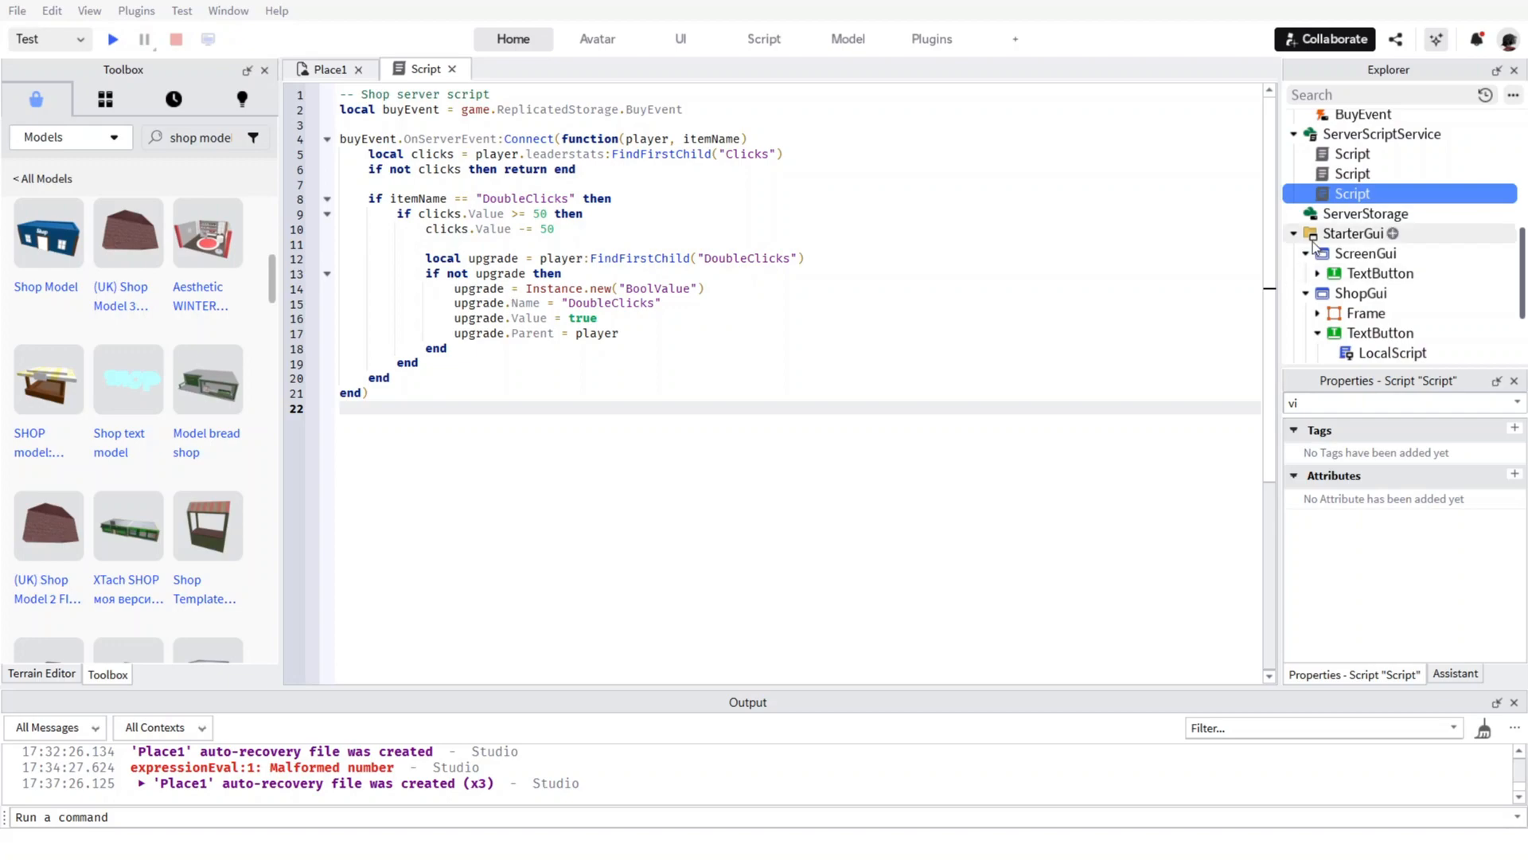
Return to the Place1 view, turn on Visible for the ShopGui Frame and expand it in the object tree.
{"action": "left_click", "coordinate": [330, 70]}
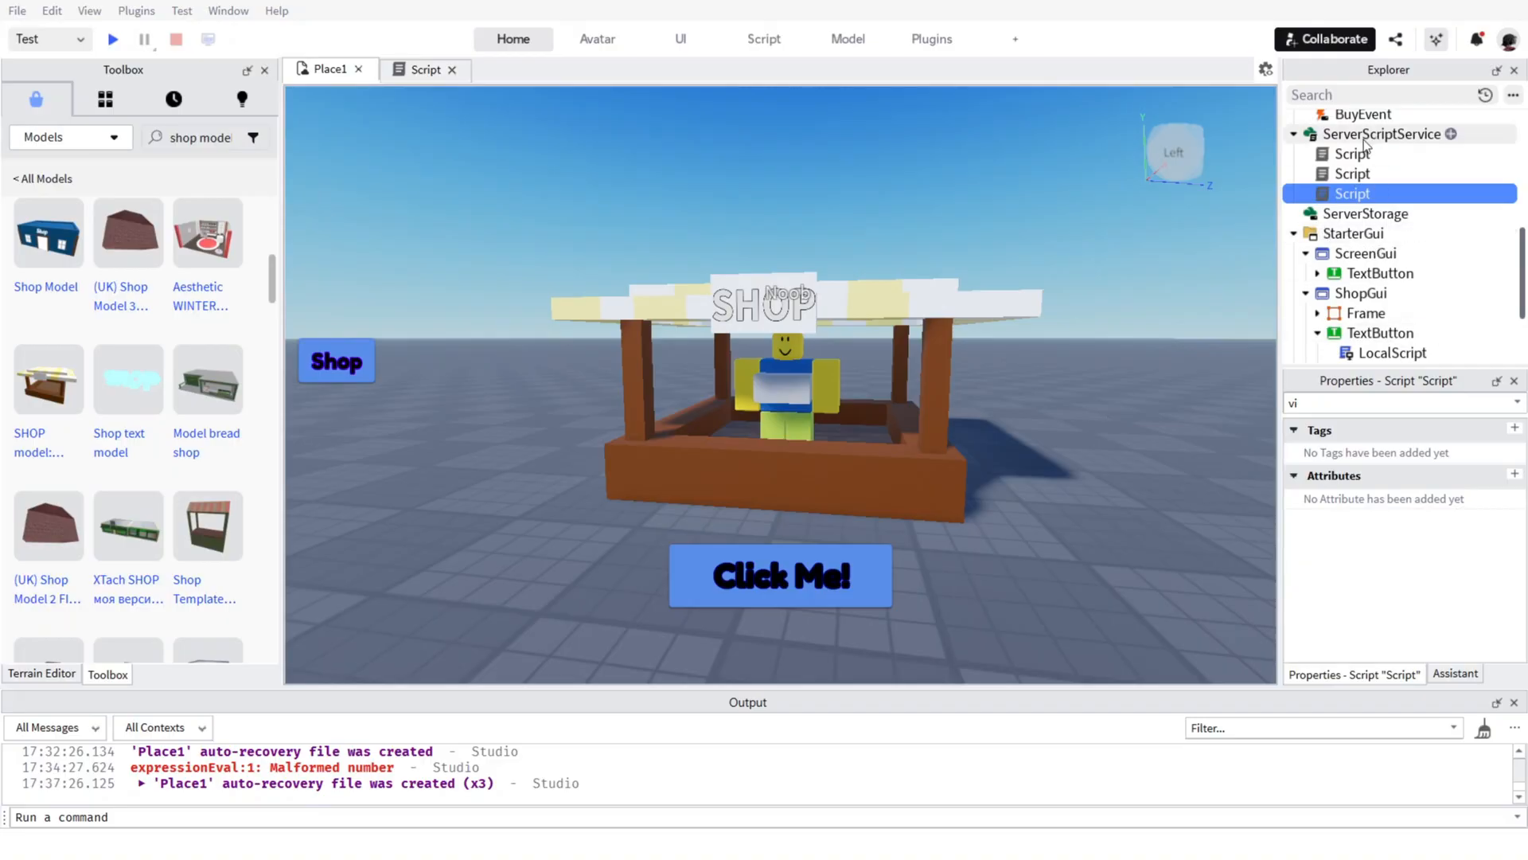
{"action": "scroll", "coordinate": [1369, 137], "scroll_direction": "up", "scroll_amount": 3}
{"action": "scroll", "coordinate": [1369, 137], "scroll_direction": "up", "scroll_amount": 5}
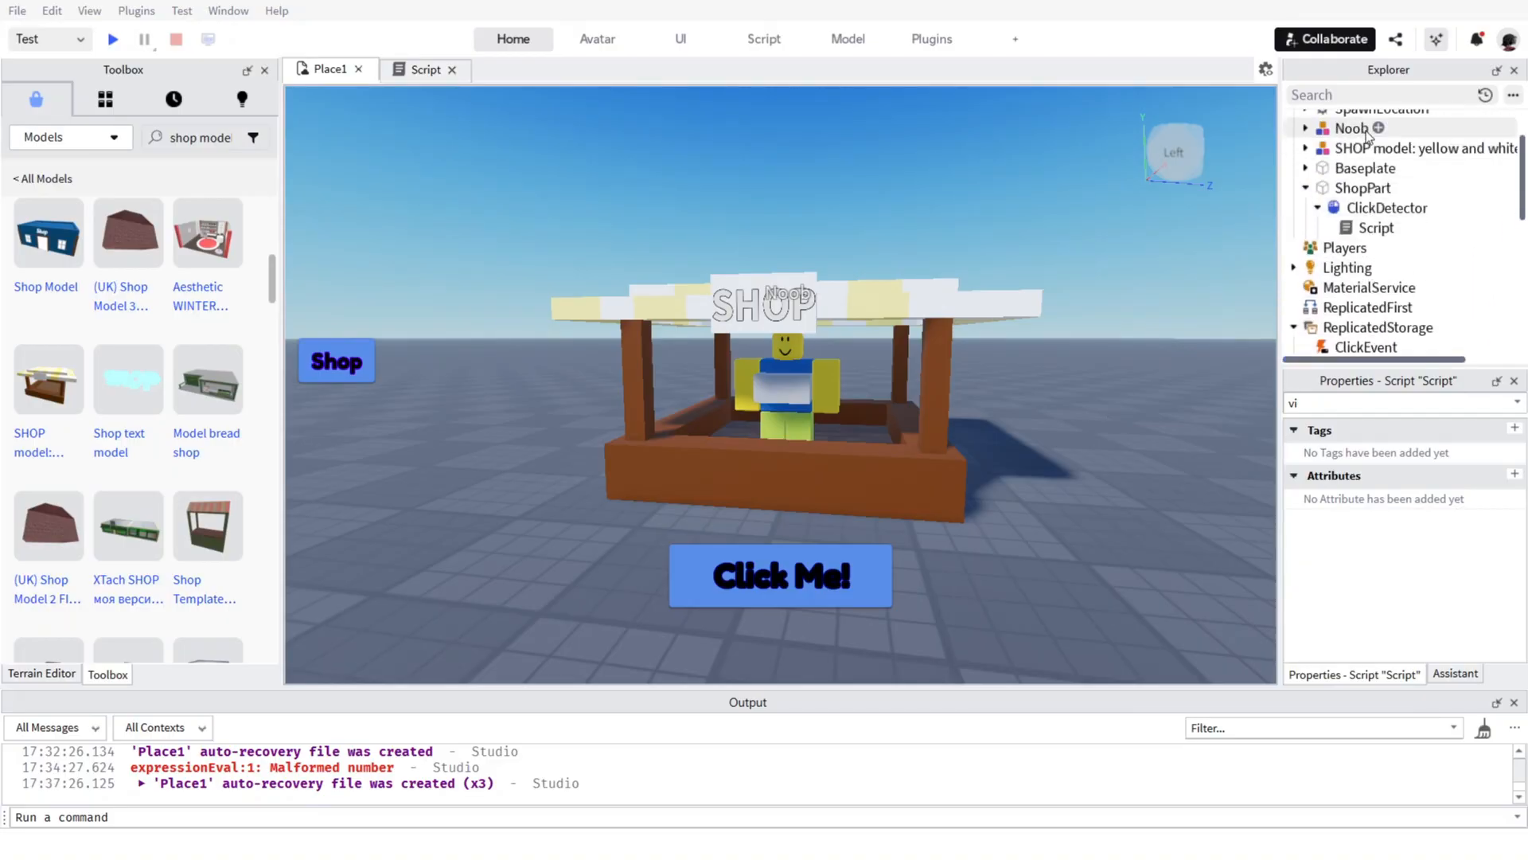
{"action": "scroll", "coordinate": [1369, 137], "scroll_direction": "down", "scroll_amount": 10}
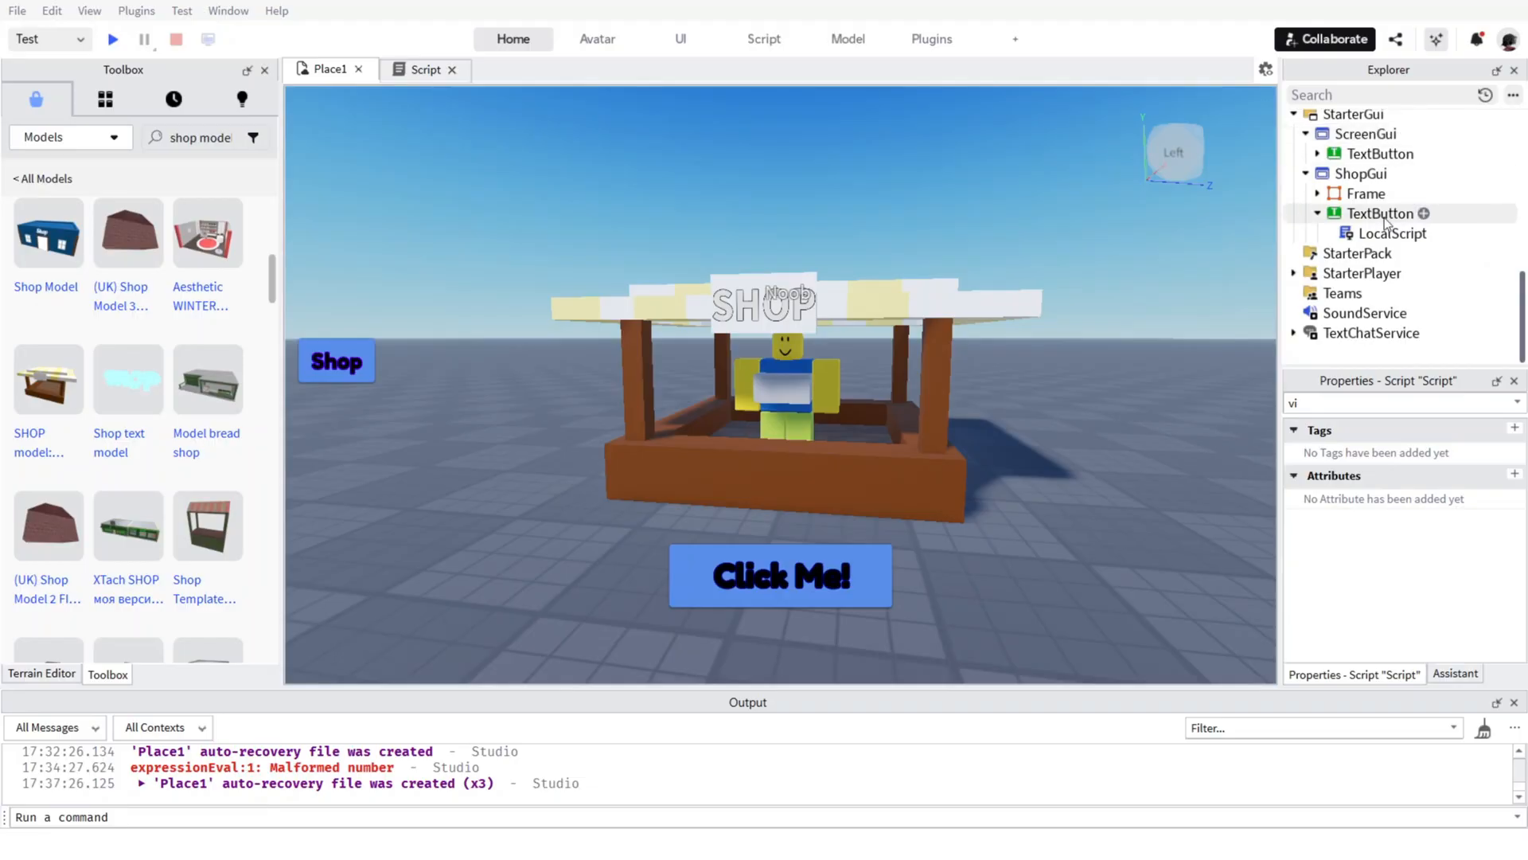
{"action": "left_click", "coordinate": [1363, 175]}
{"action": "left_click", "coordinate": [1360, 198]}
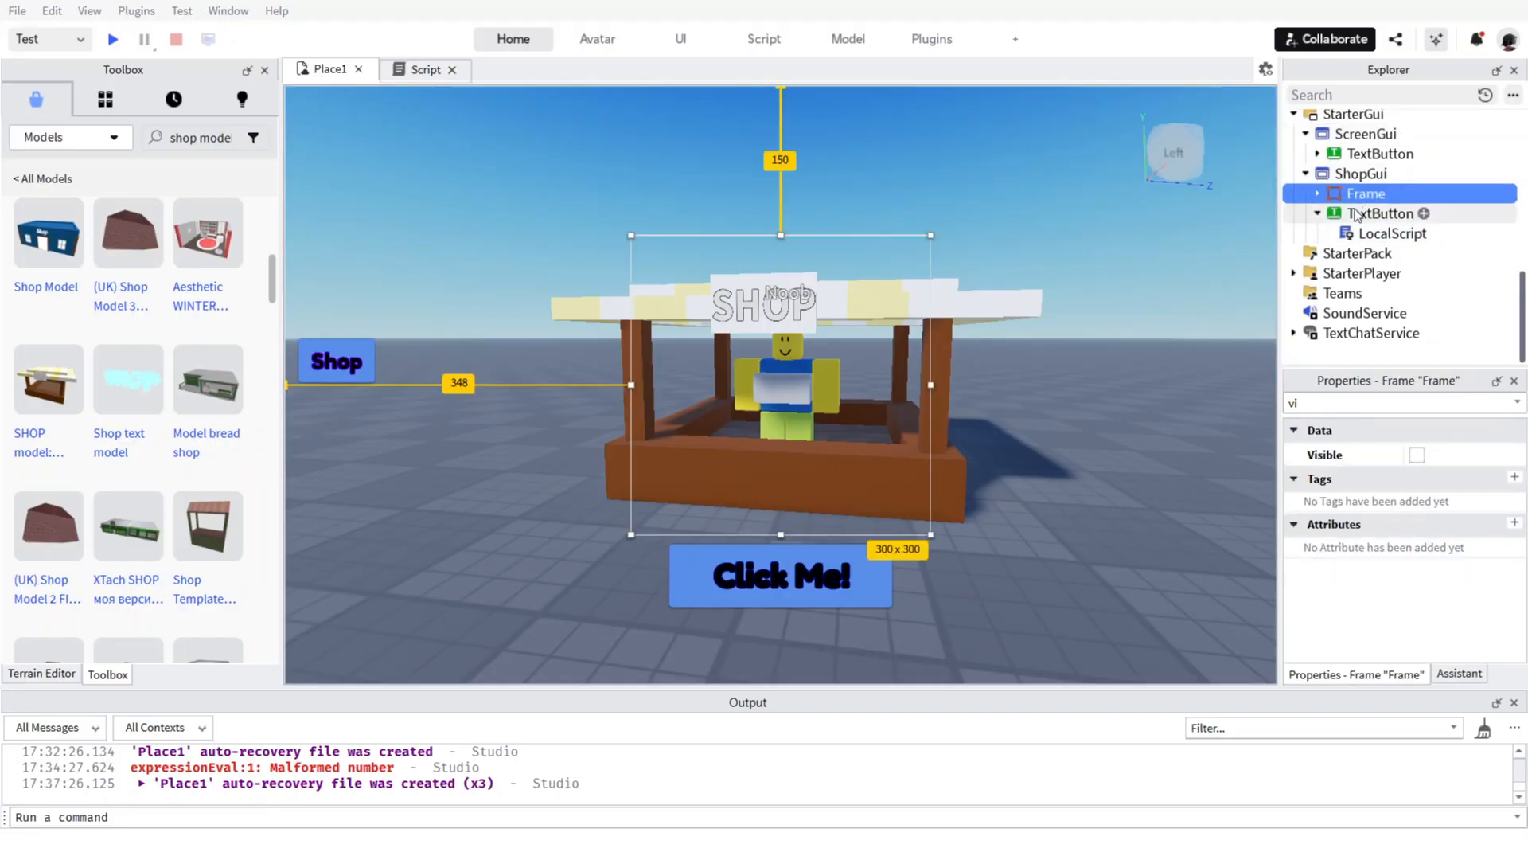
{"action": "left_click", "coordinate": [1417, 454]}
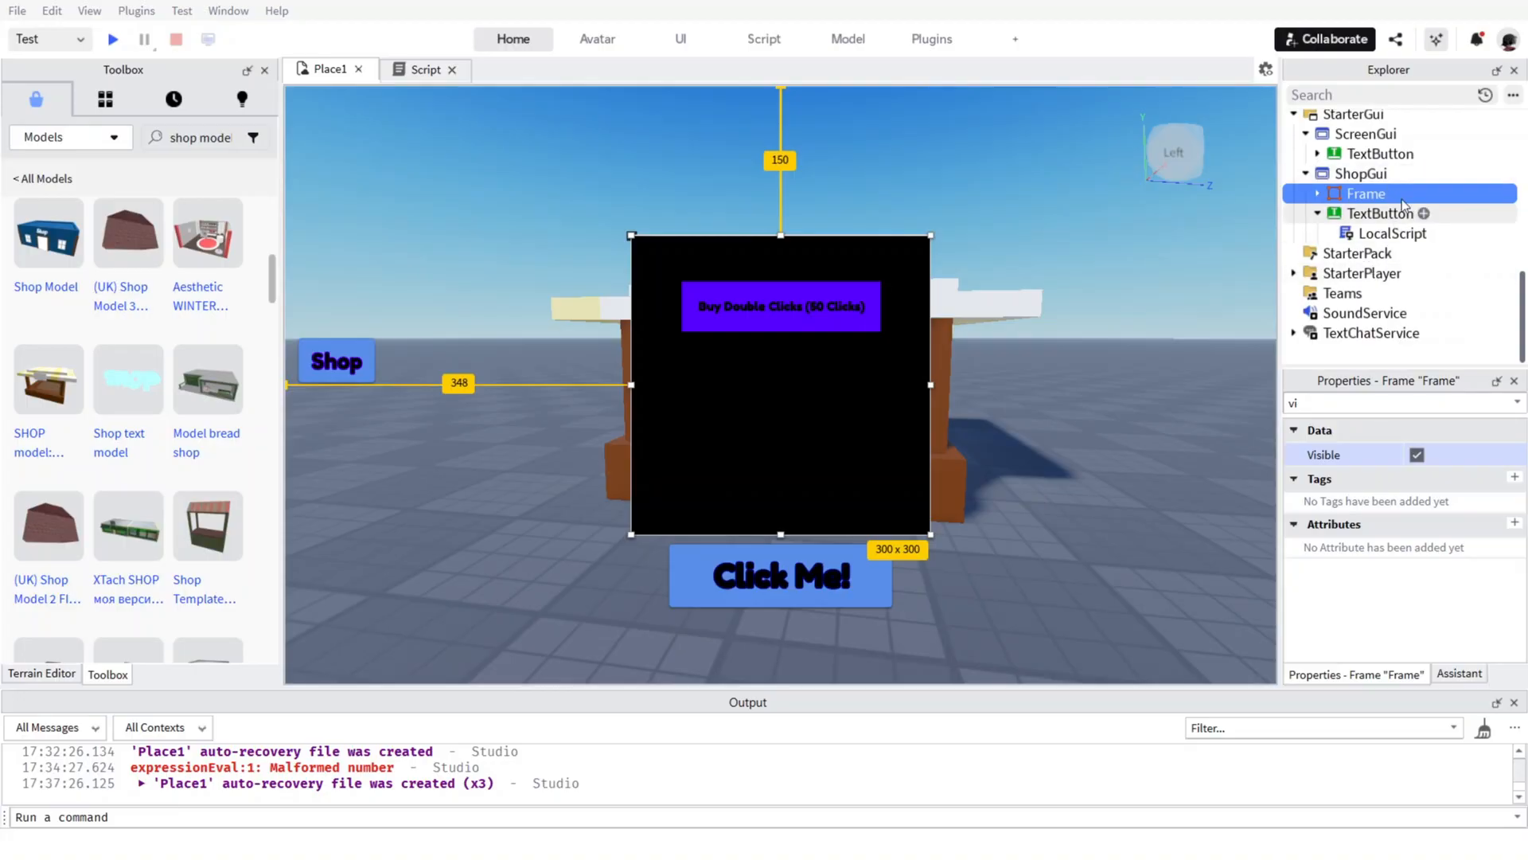
{"action": "left_click", "coordinate": [1317, 193]}
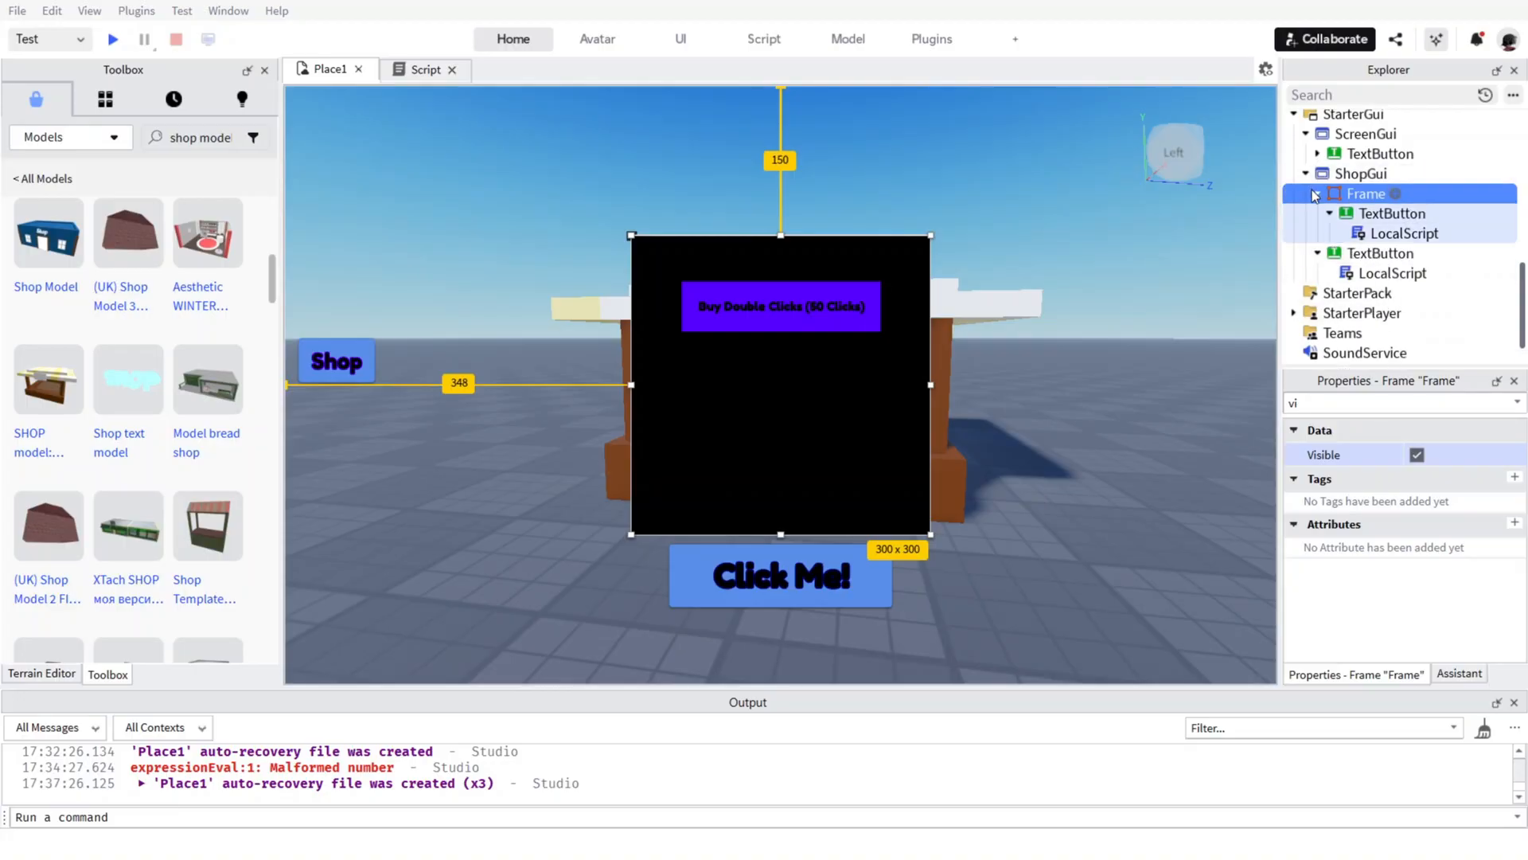
{"action": "left_click", "coordinate": [1395, 193]}
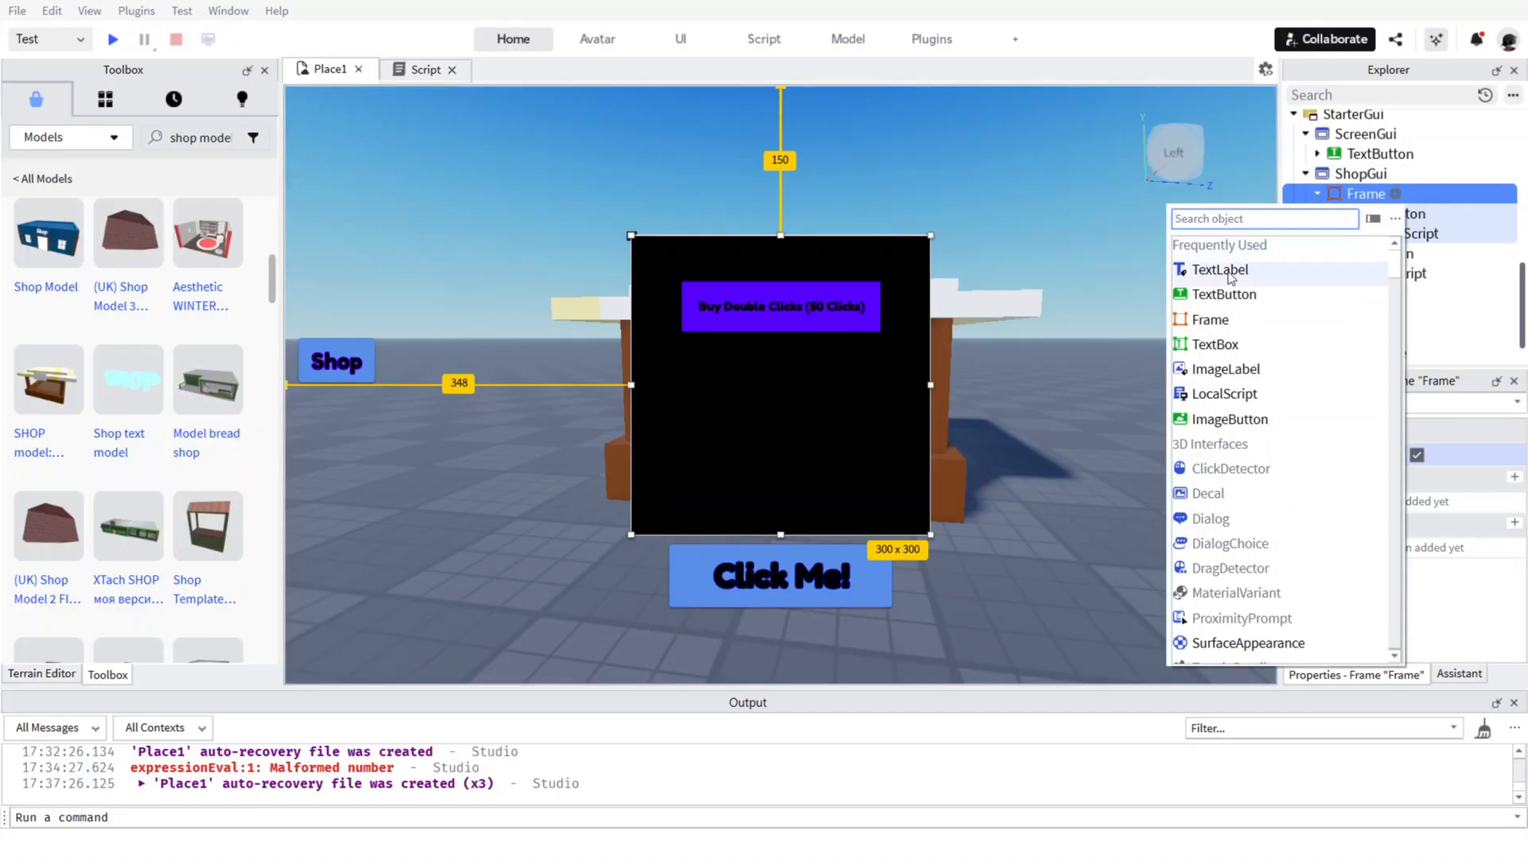
{"action": "left_click", "coordinate": [1210, 294]}
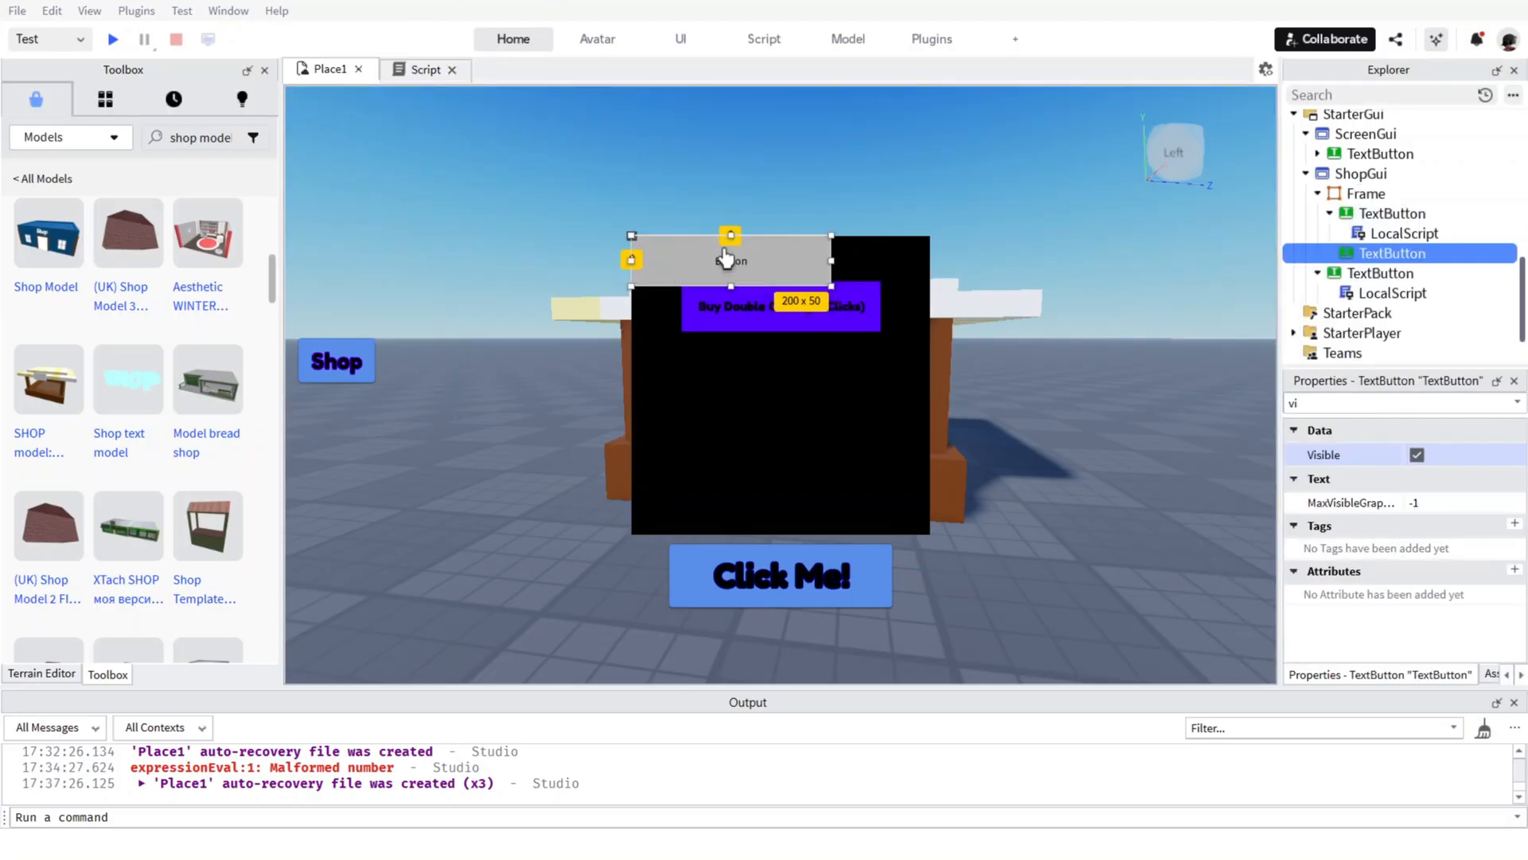
{"action": "left_click_drag", "start_coordinate": [760, 270], "coordinate": [859, 269]}
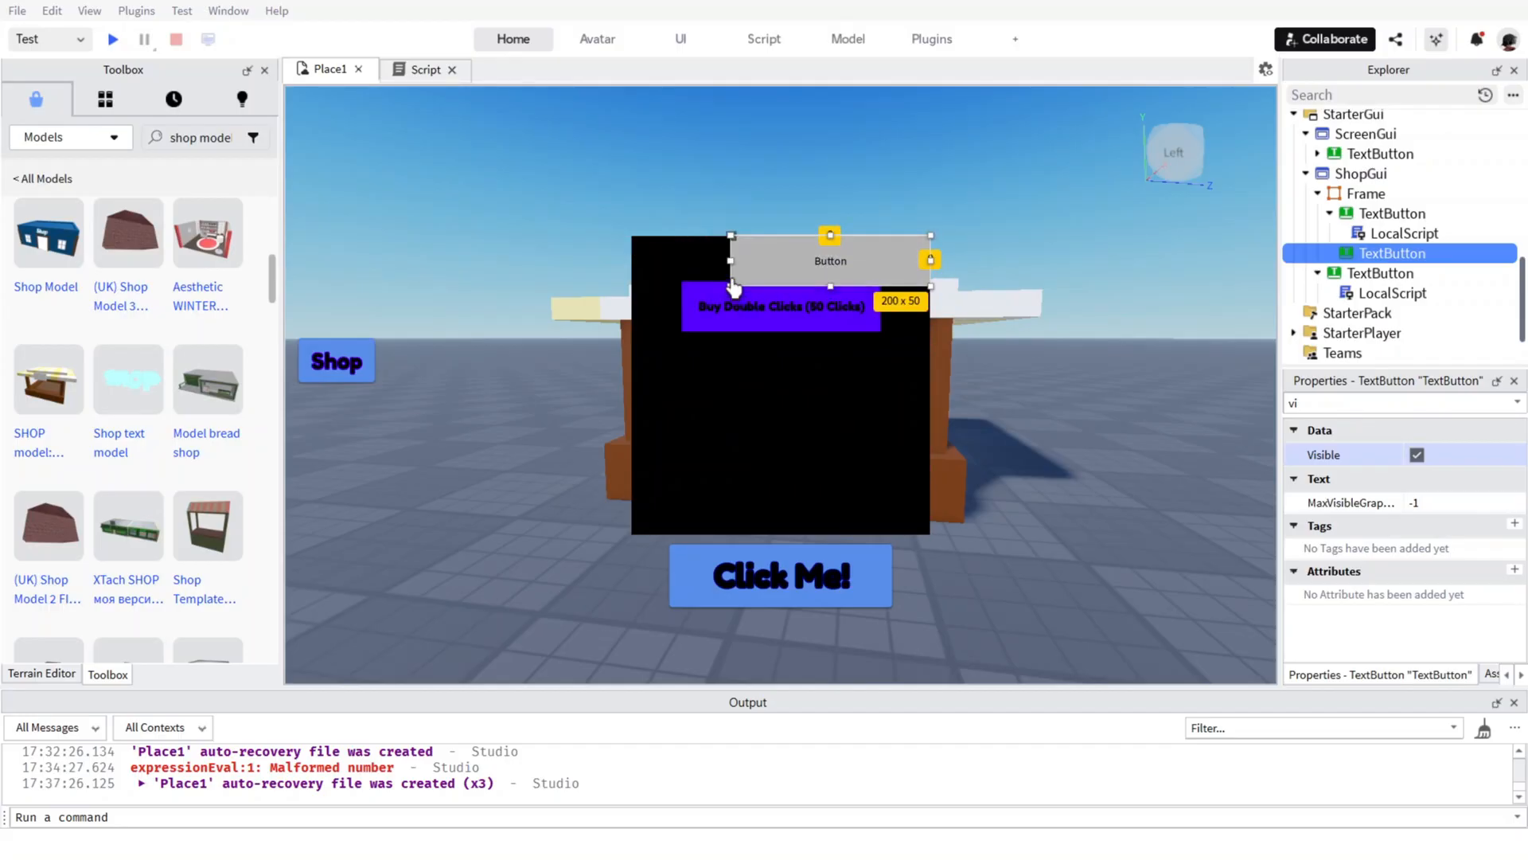
{"action": "left_click_drag", "start_coordinate": [731, 289], "coordinate": [907, 273]}
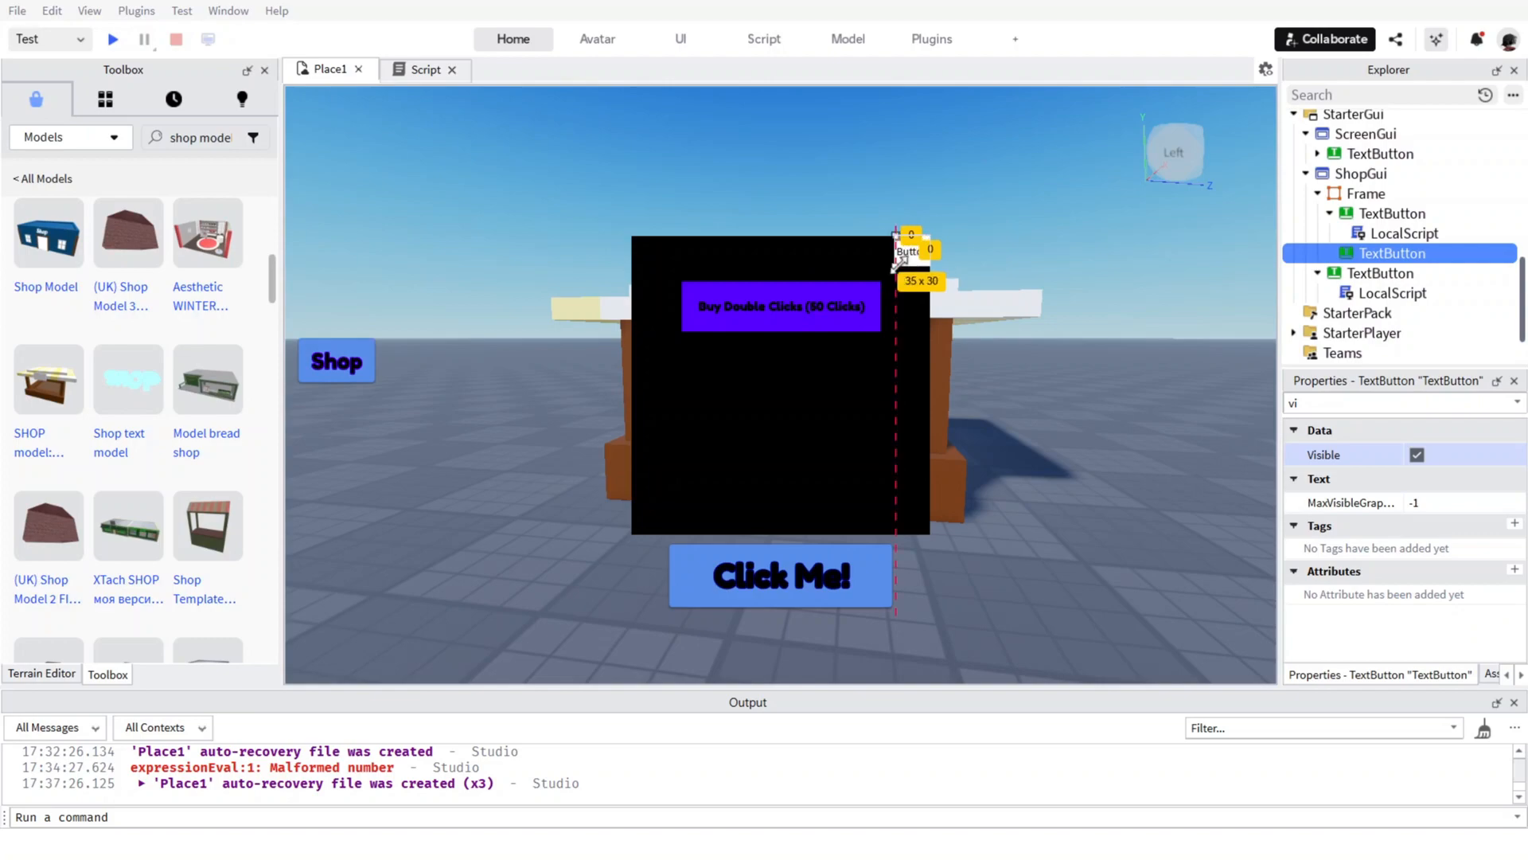
{"action": "key", "text": "Delete"}
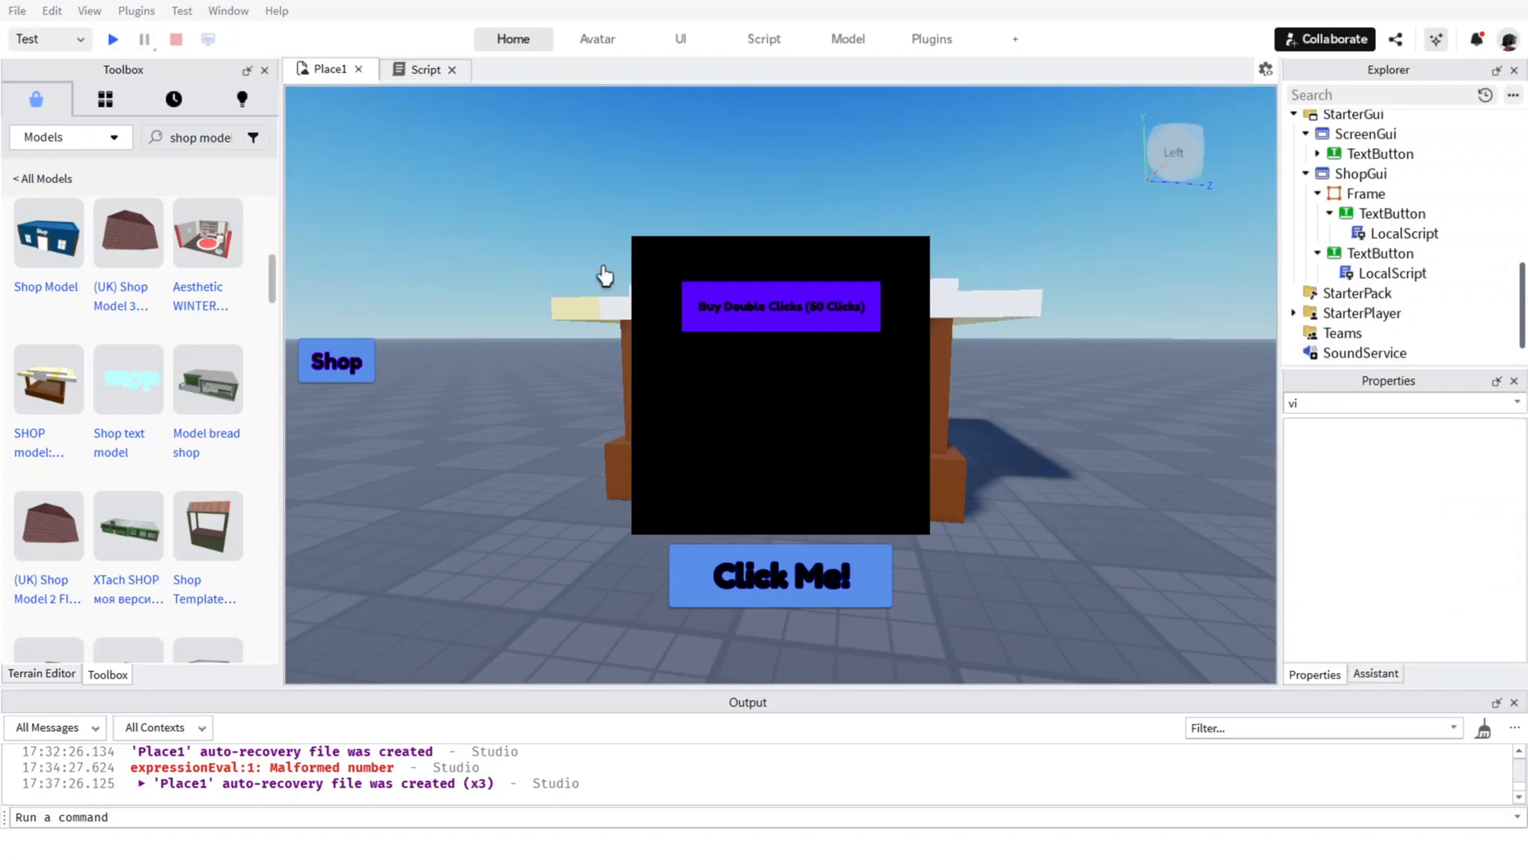
Add an ImageButton to the ShopGui Frame and shrink it to about 33 x 37 in the Frame's upper-right corner.
{"action": "left_click", "coordinate": [1396, 194]}
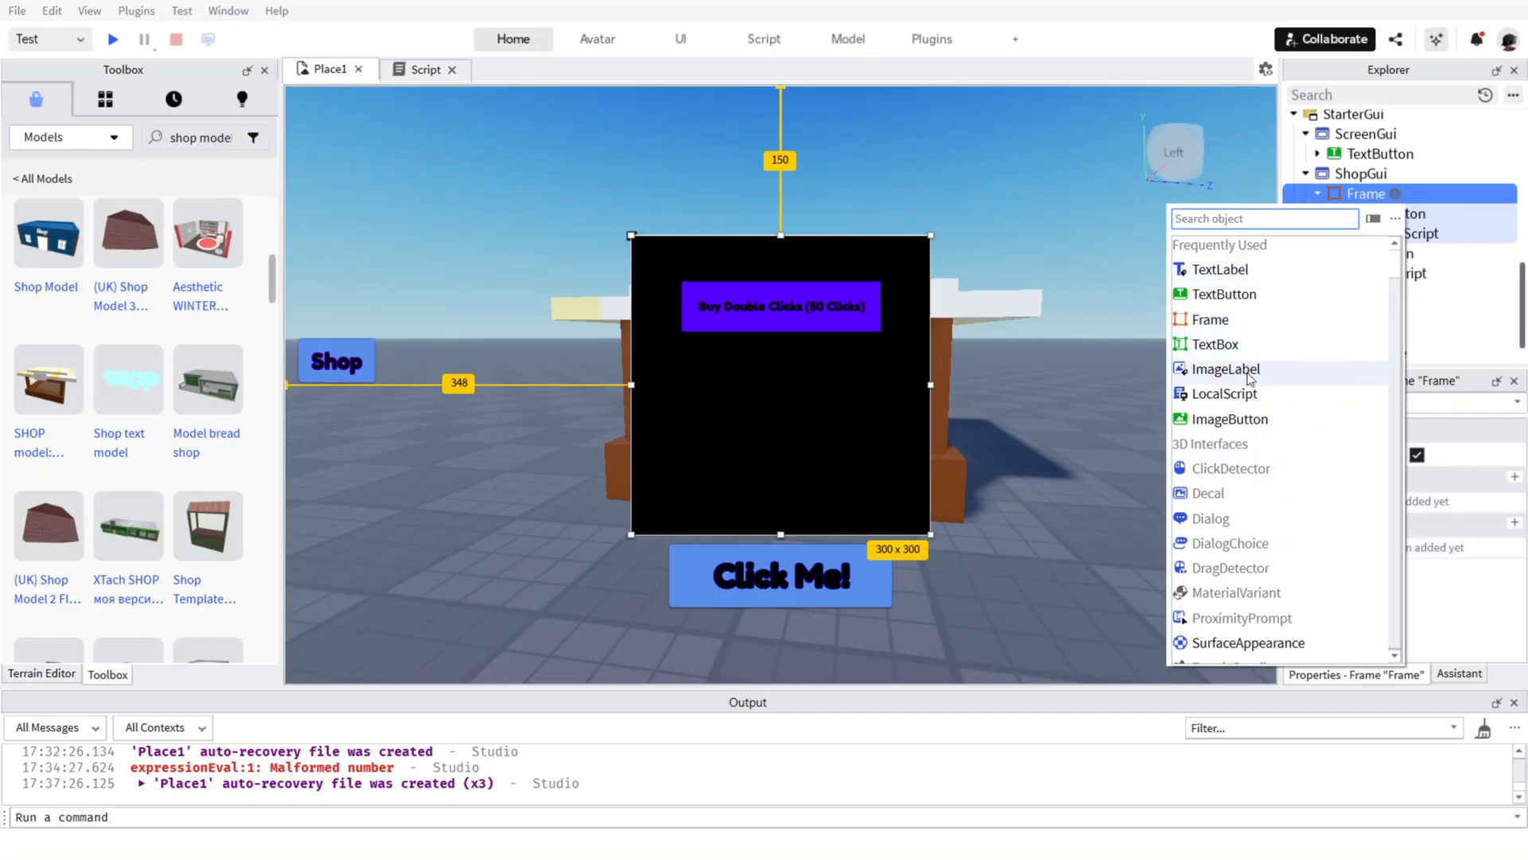
{"action": "left_click", "coordinate": [1230, 420]}
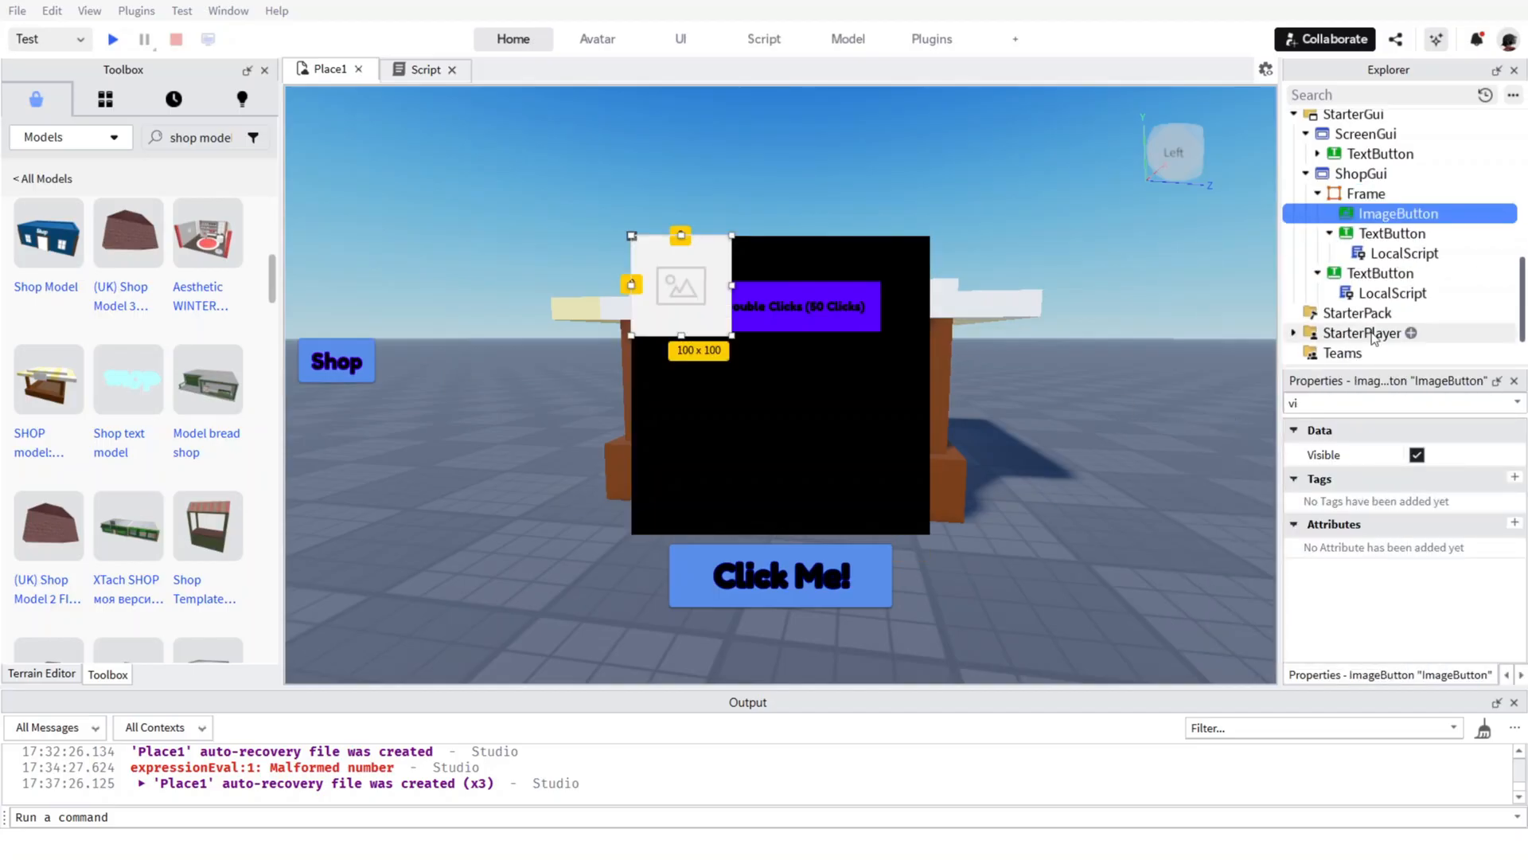
{"action": "left_click_drag", "start_coordinate": [733, 340], "coordinate": [705, 313]}
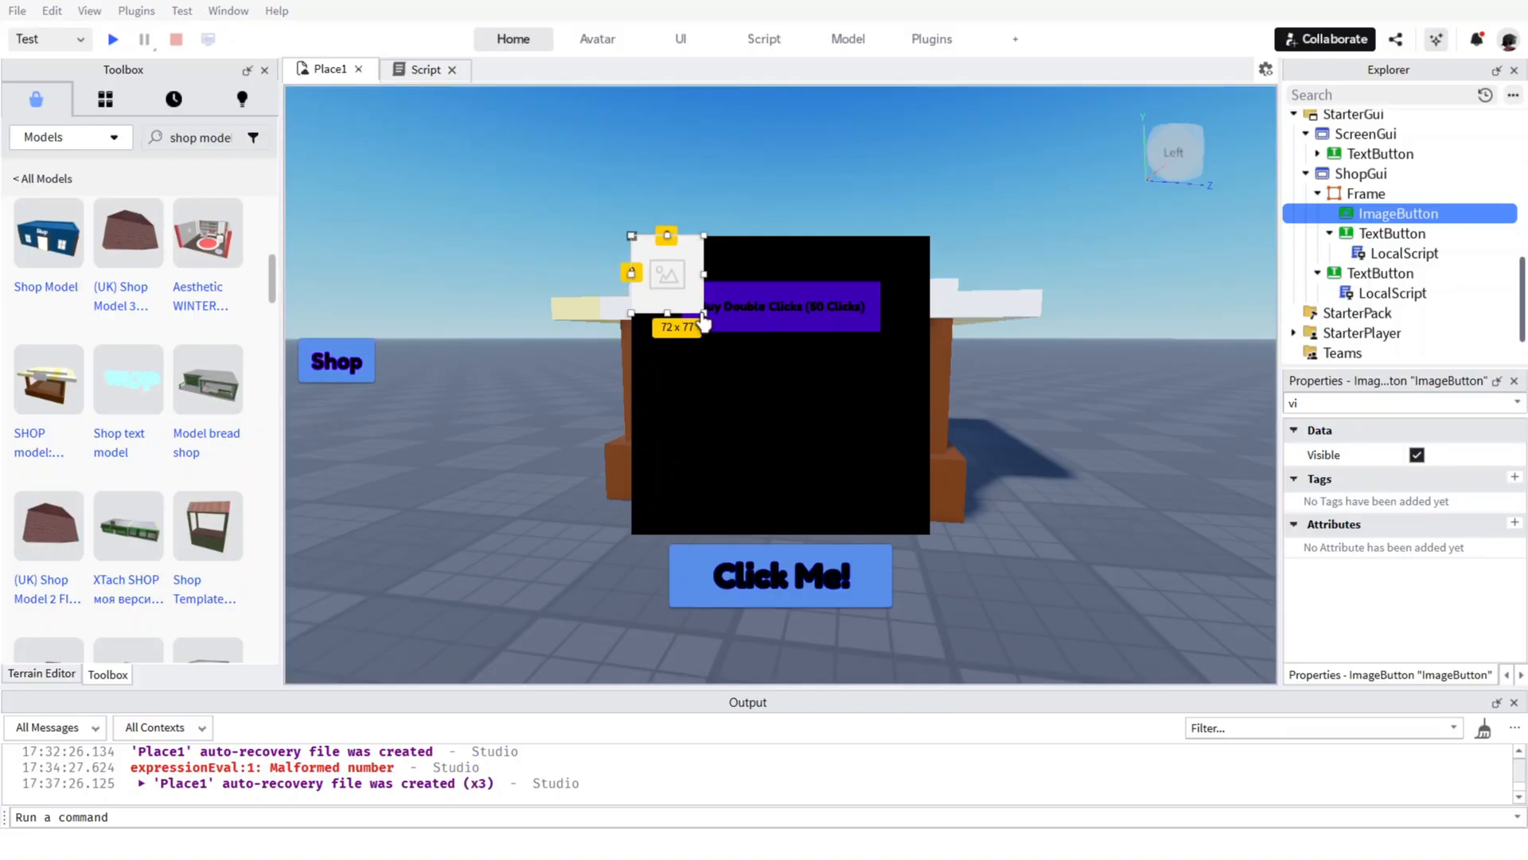
{"action": "left_click_drag", "start_coordinate": [686, 296], "coordinate": [919, 297]}
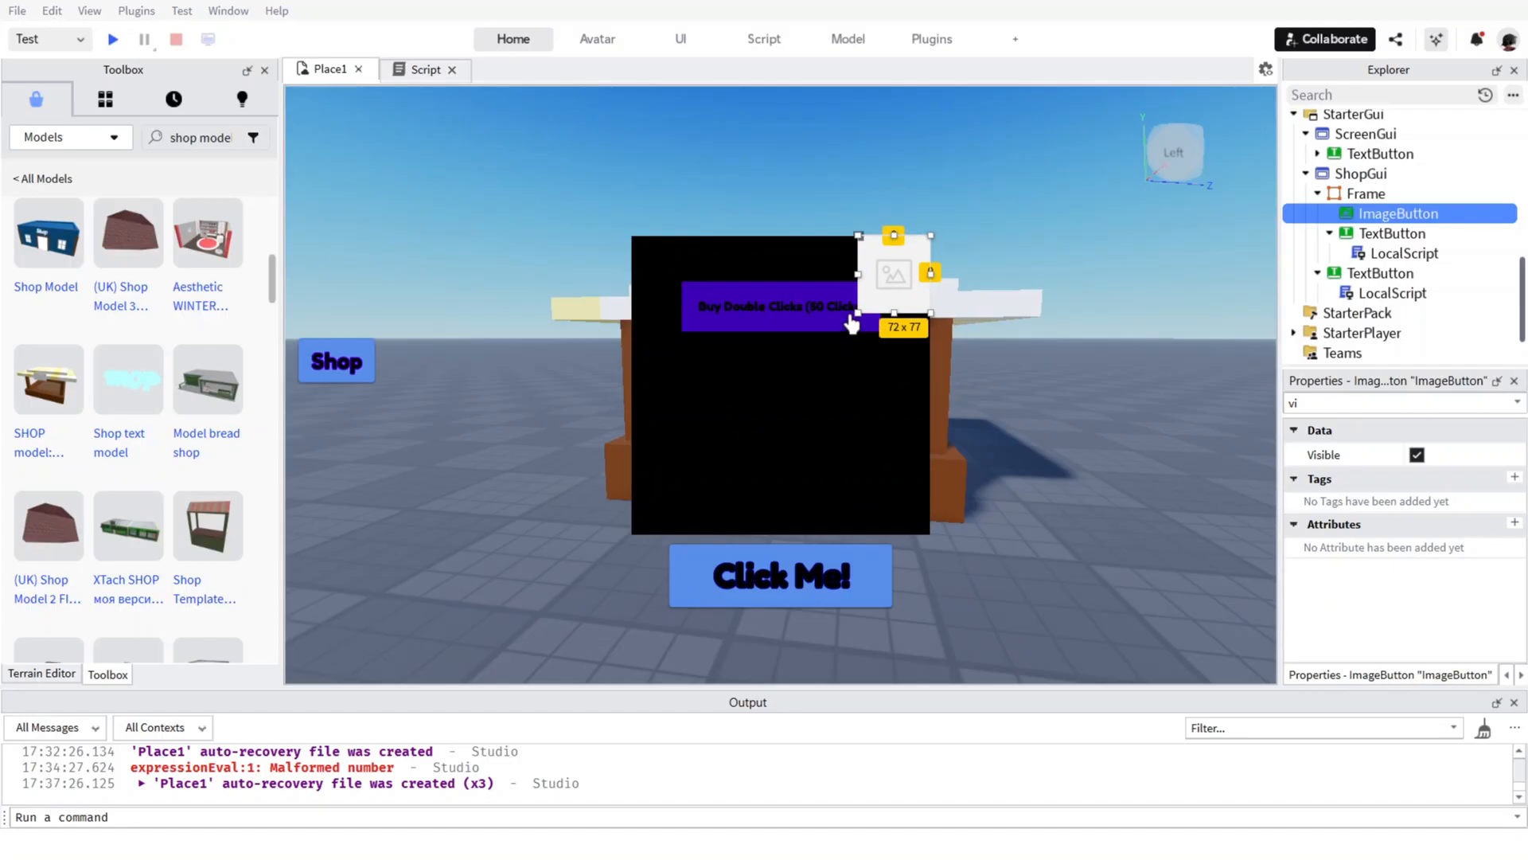
{"action": "left_click_drag", "start_coordinate": [858, 319], "coordinate": [915, 255]}
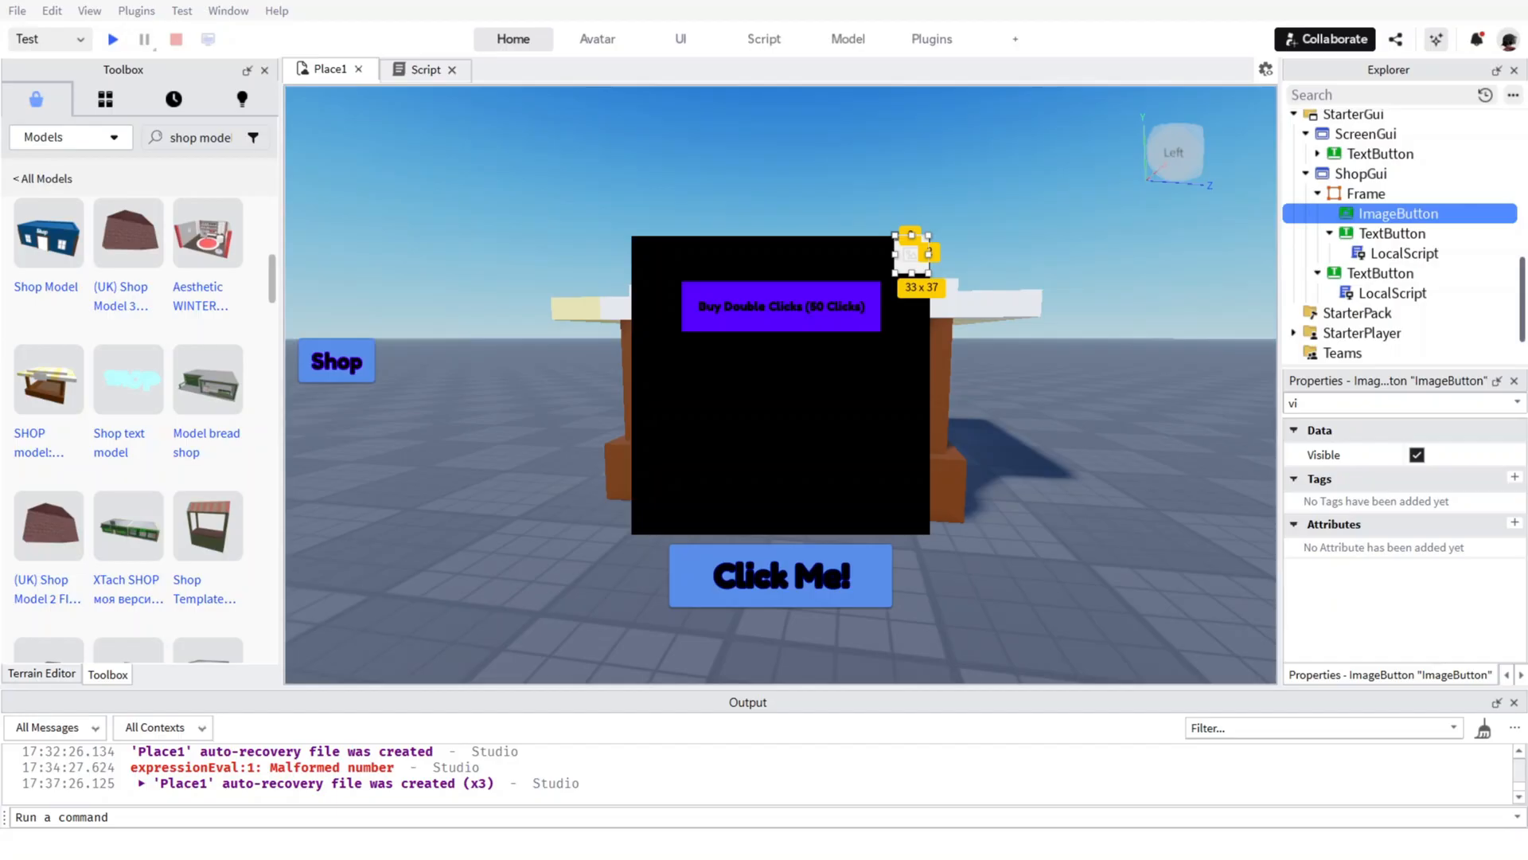
{"action": "key", "text": "BackSpace"}
{"action": "key", "text": "BackSpace"}
{"action": "scroll", "coordinate": [1436, 532], "scroll_direction": "down", "scroll_amount": 5}
{"action": "scroll", "coordinate": [1436, 533], "scroll_direction": "down", "scroll_amount": 3}
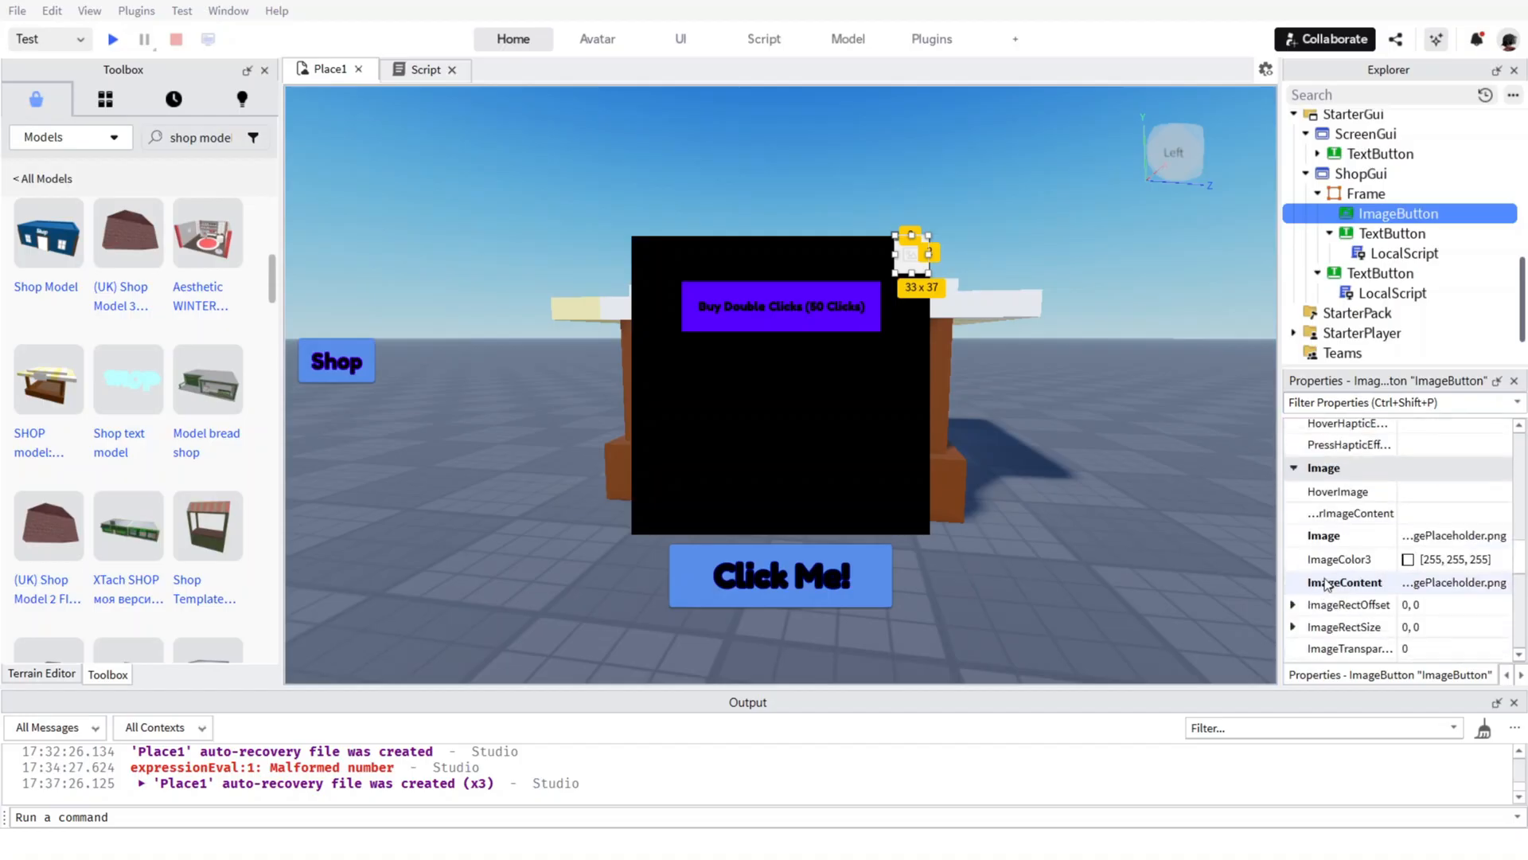
{"action": "left_click", "coordinate": [1468, 495]}
{"action": "left_click", "coordinate": [1449, 536]}
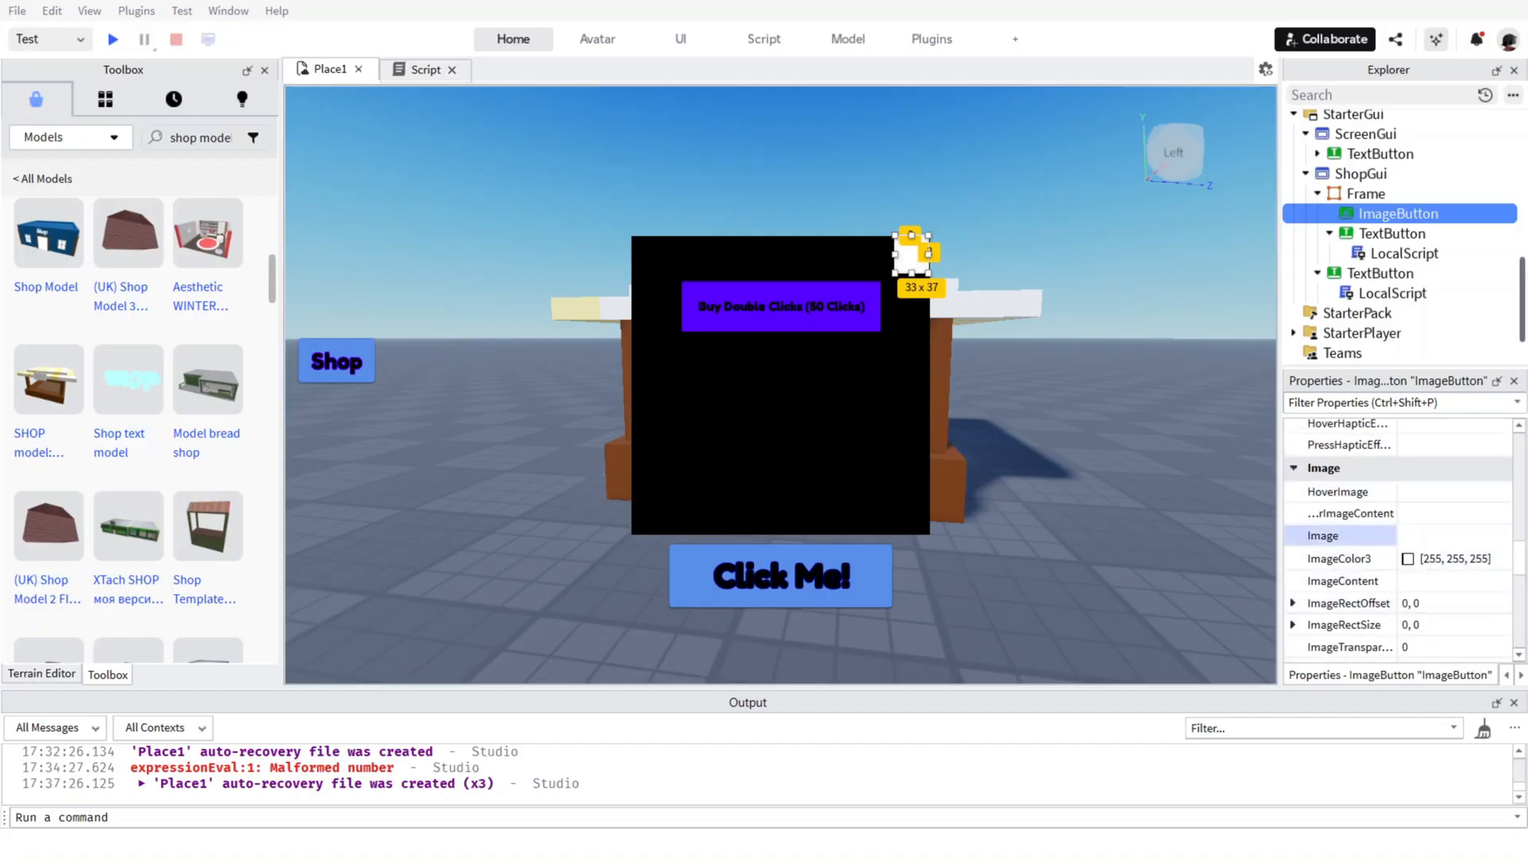
{"action": "key", "text": "ctrl+v"}
{"action": "scroll", "coordinate": [1437, 525], "scroll_direction": "down", "scroll_amount": 2}
{"action": "left_click", "coordinate": [1439, 481]}
{"action": "scroll", "coordinate": [1439, 482], "scroll_direction": "down", "scroll_amount": 2}
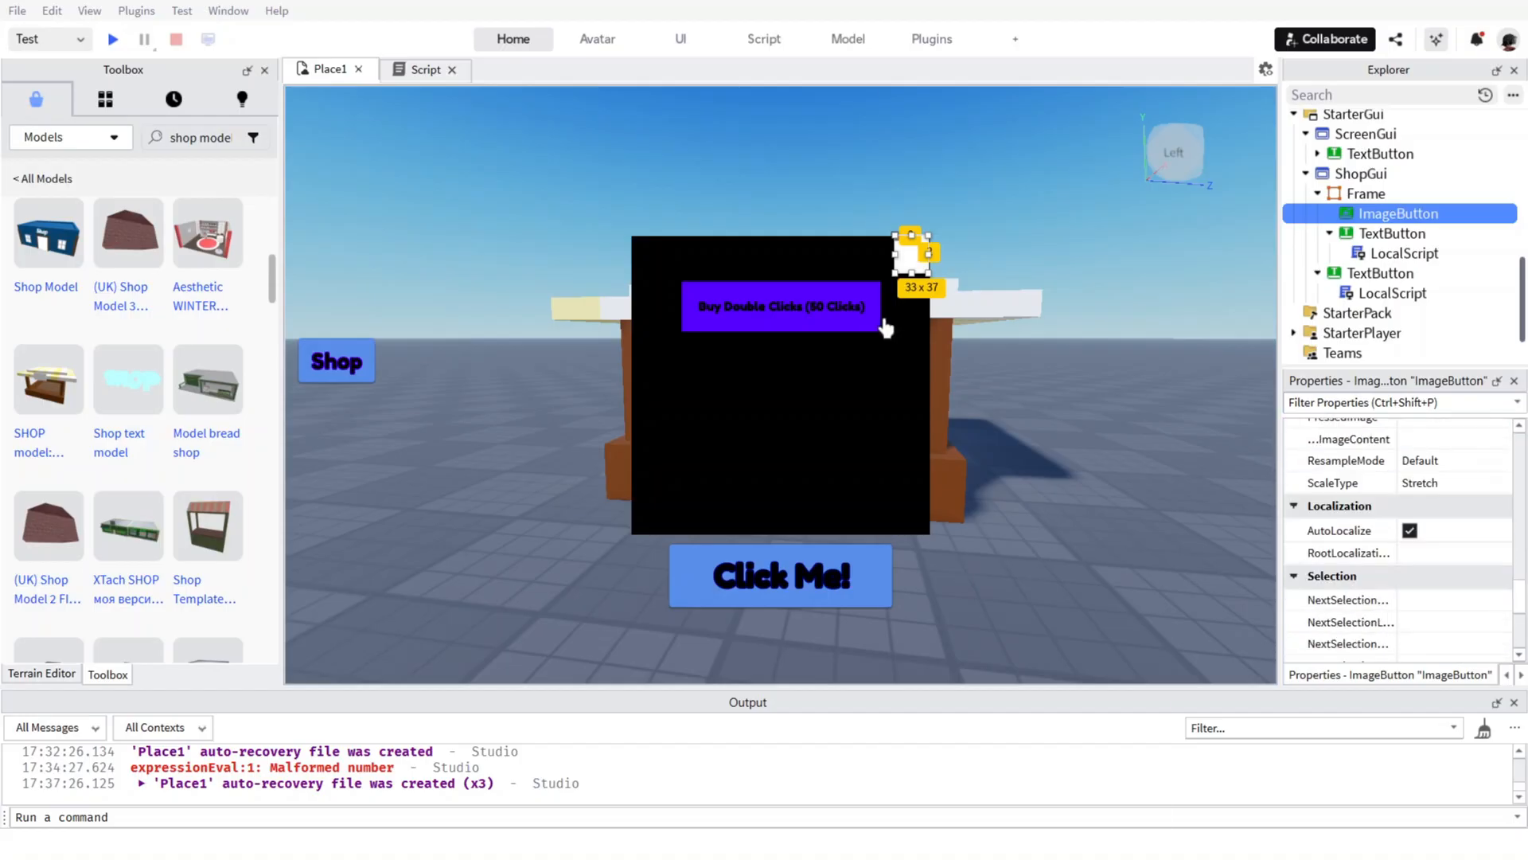
{"action": "scroll", "coordinate": [1401, 517], "scroll_direction": "up", "scroll_amount": 3}
{"action": "scroll", "coordinate": [1392, 532], "scroll_direction": "up", "scroll_amount": 3}
{"action": "scroll", "coordinate": [1425, 522], "scroll_direction": "down", "scroll_amount": 5}
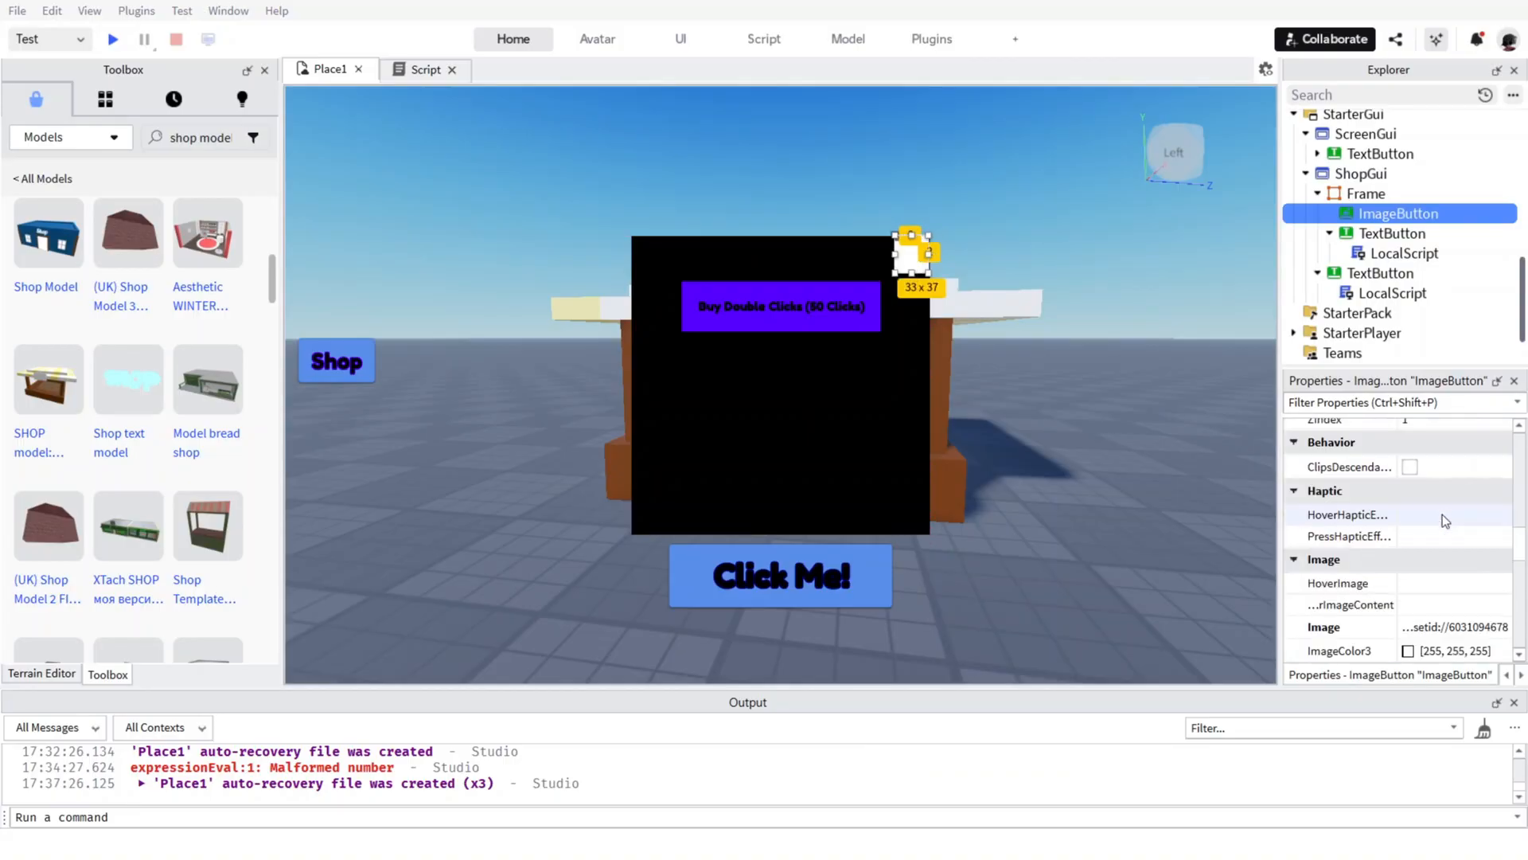
{"action": "scroll", "coordinate": [1425, 506], "scroll_direction": "up", "scroll_amount": 5}
{"action": "scroll", "coordinate": [1407, 501], "scroll_direction": "down", "scroll_amount": 7}
{"action": "scroll", "coordinate": [1421, 518], "scroll_direction": "down", "scroll_amount": 4}
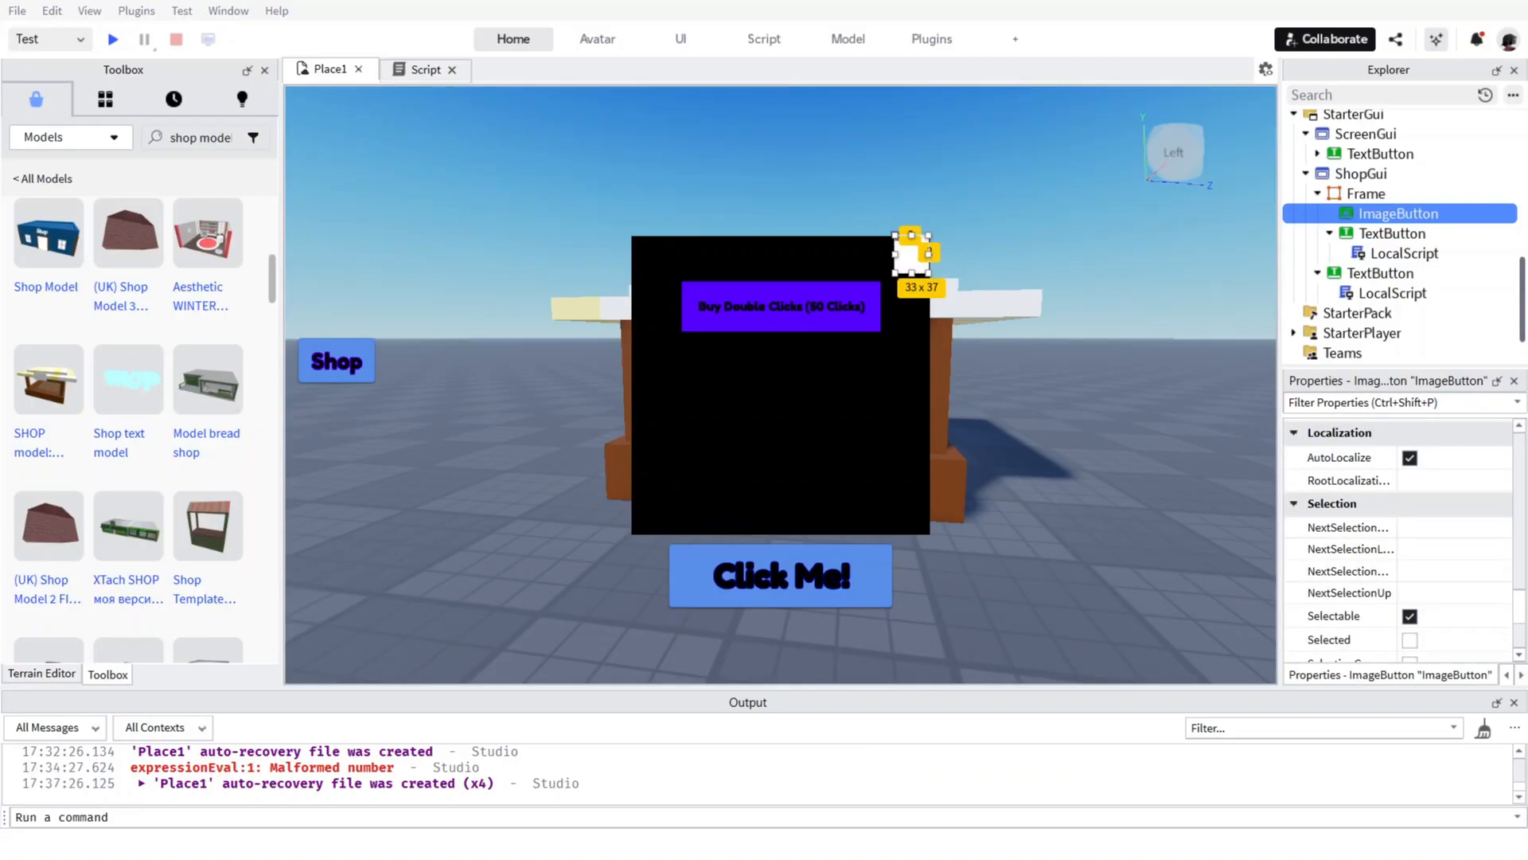
{"action": "scroll", "coordinate": [1401, 541], "scroll_direction": "up", "scroll_amount": 10}
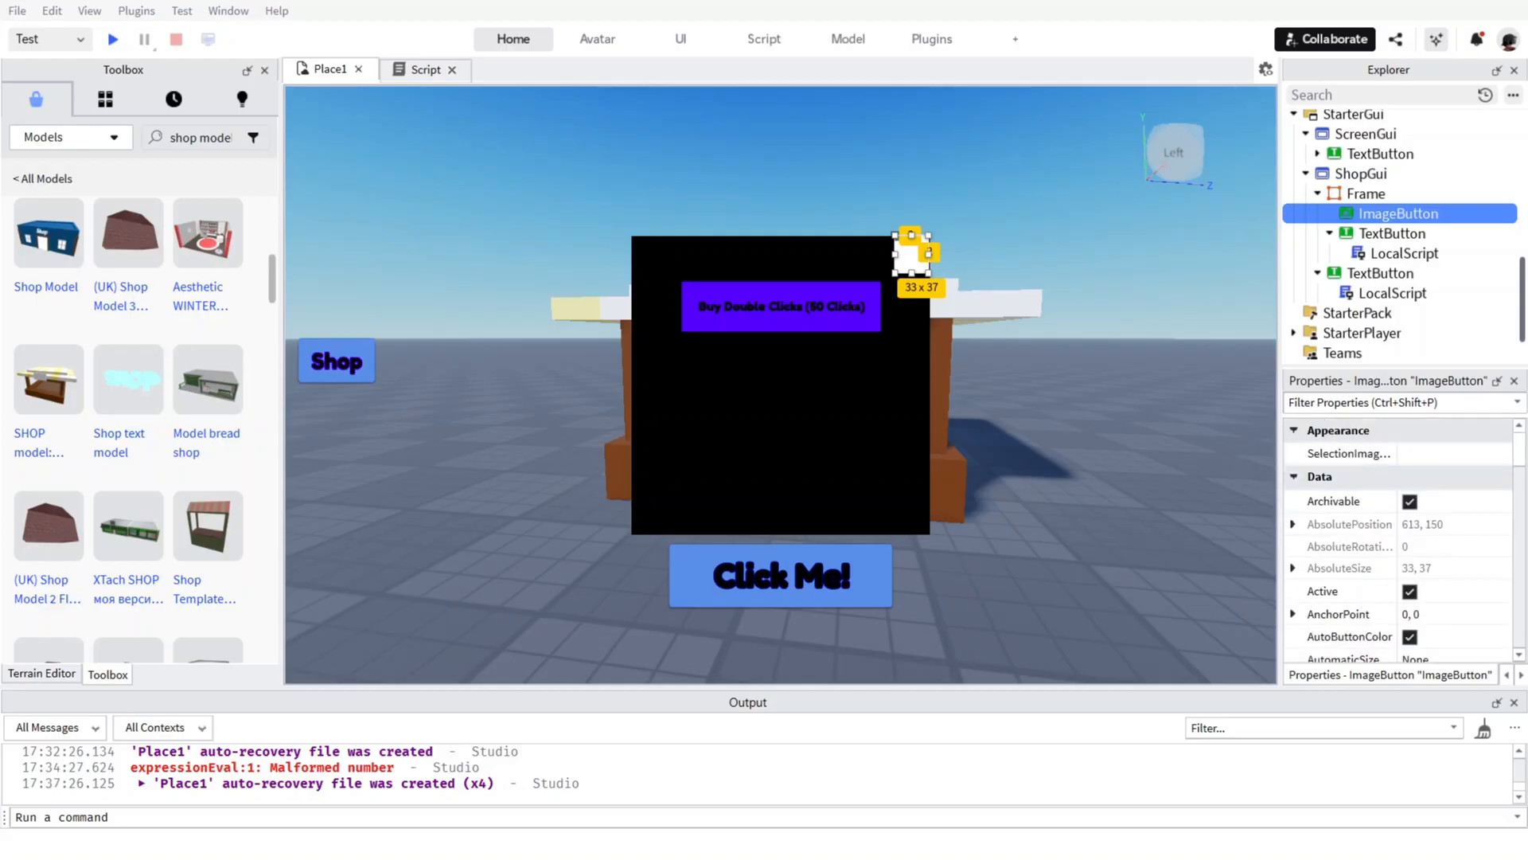
{"action": "key", "text": "ctrl+shift+p"}
{"action": "type", "text": "Image"}
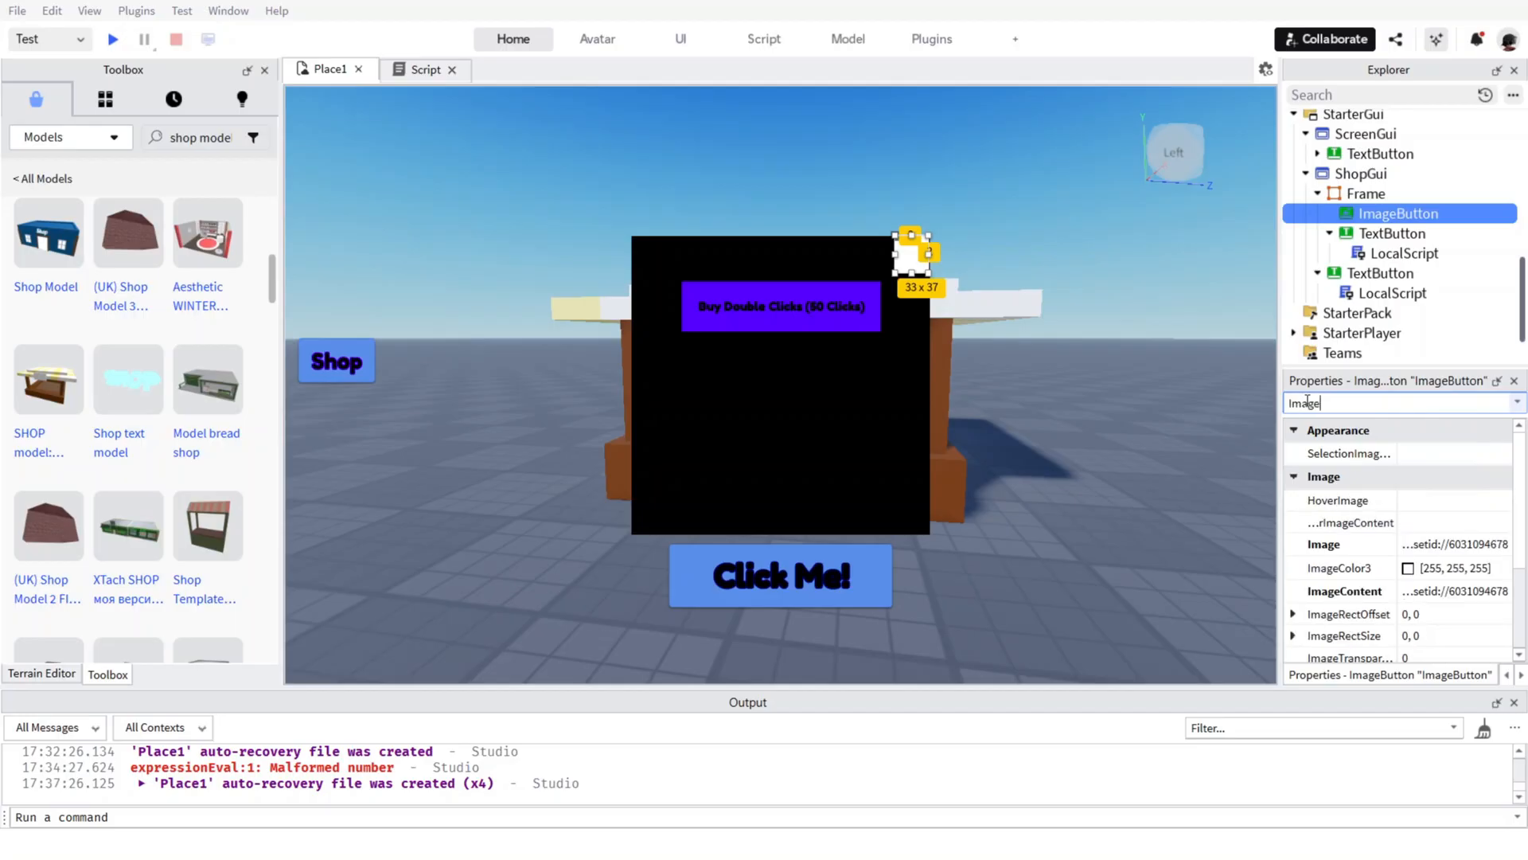
{"action": "scroll", "coordinate": [1463, 461], "scroll_direction": "down", "scroll_amount": 1}
{"action": "left_click", "coordinate": [1463, 452]}
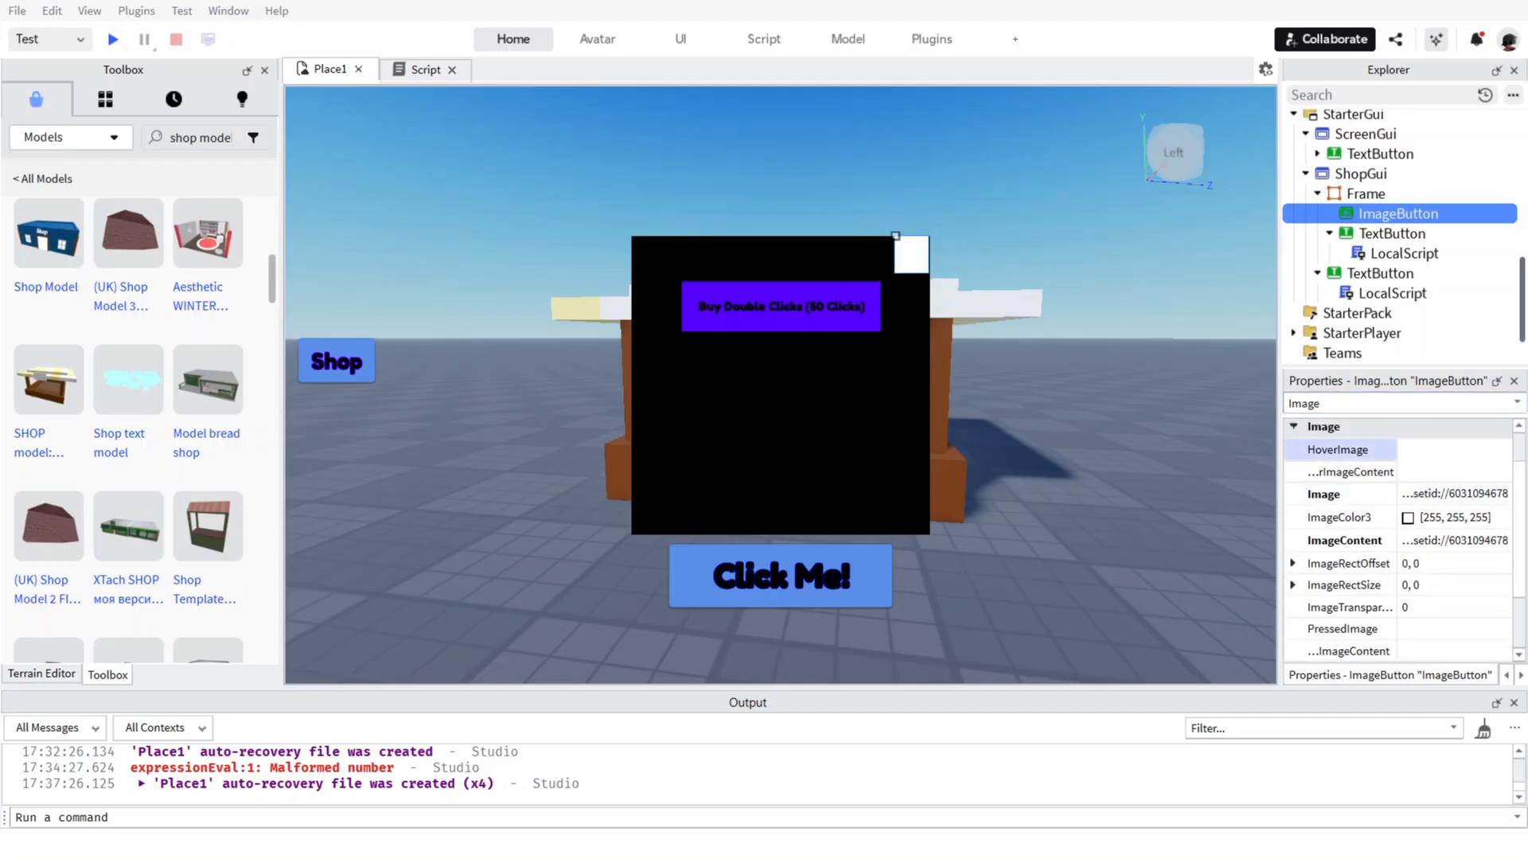
{"action": "key", "text": "ctrl+v"}
{"action": "scroll", "coordinate": [1441, 549], "scroll_direction": "down", "scroll_amount": 2}
{"action": "left_click", "coordinate": [1444, 535]}
{"action": "key", "text": "ctrl+v"}
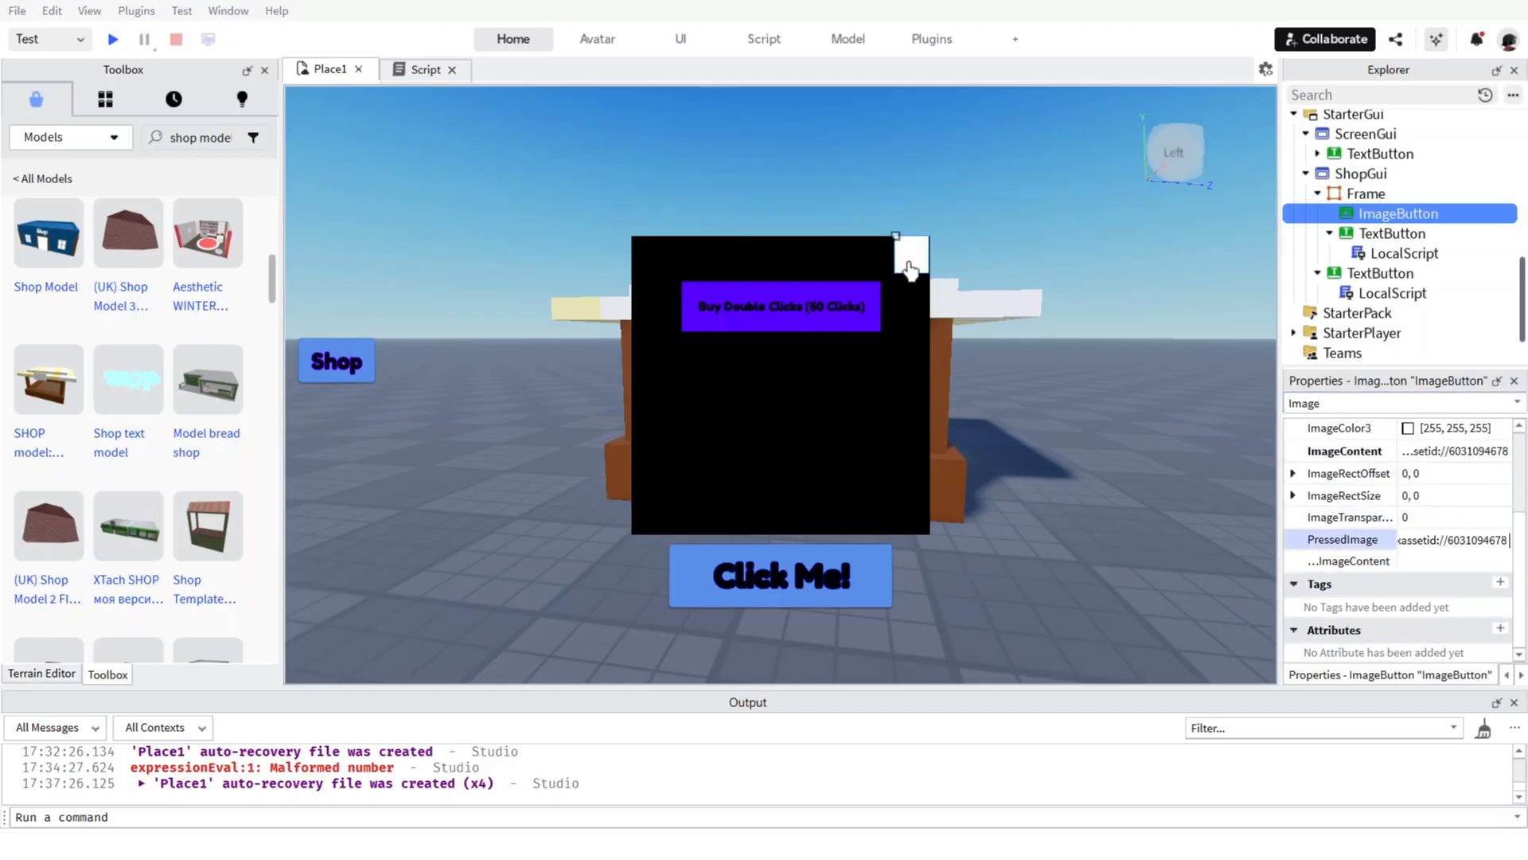
Clear the property filter and set the ImageButton's background colour to purple [85, 0, 255].
{"action": "left_click", "coordinate": [913, 265]}
{"action": "right_click", "coordinate": [905, 260]}
{"action": "left_click", "coordinate": [898, 257]}
{"action": "double_click", "coordinate": [1317, 404]}
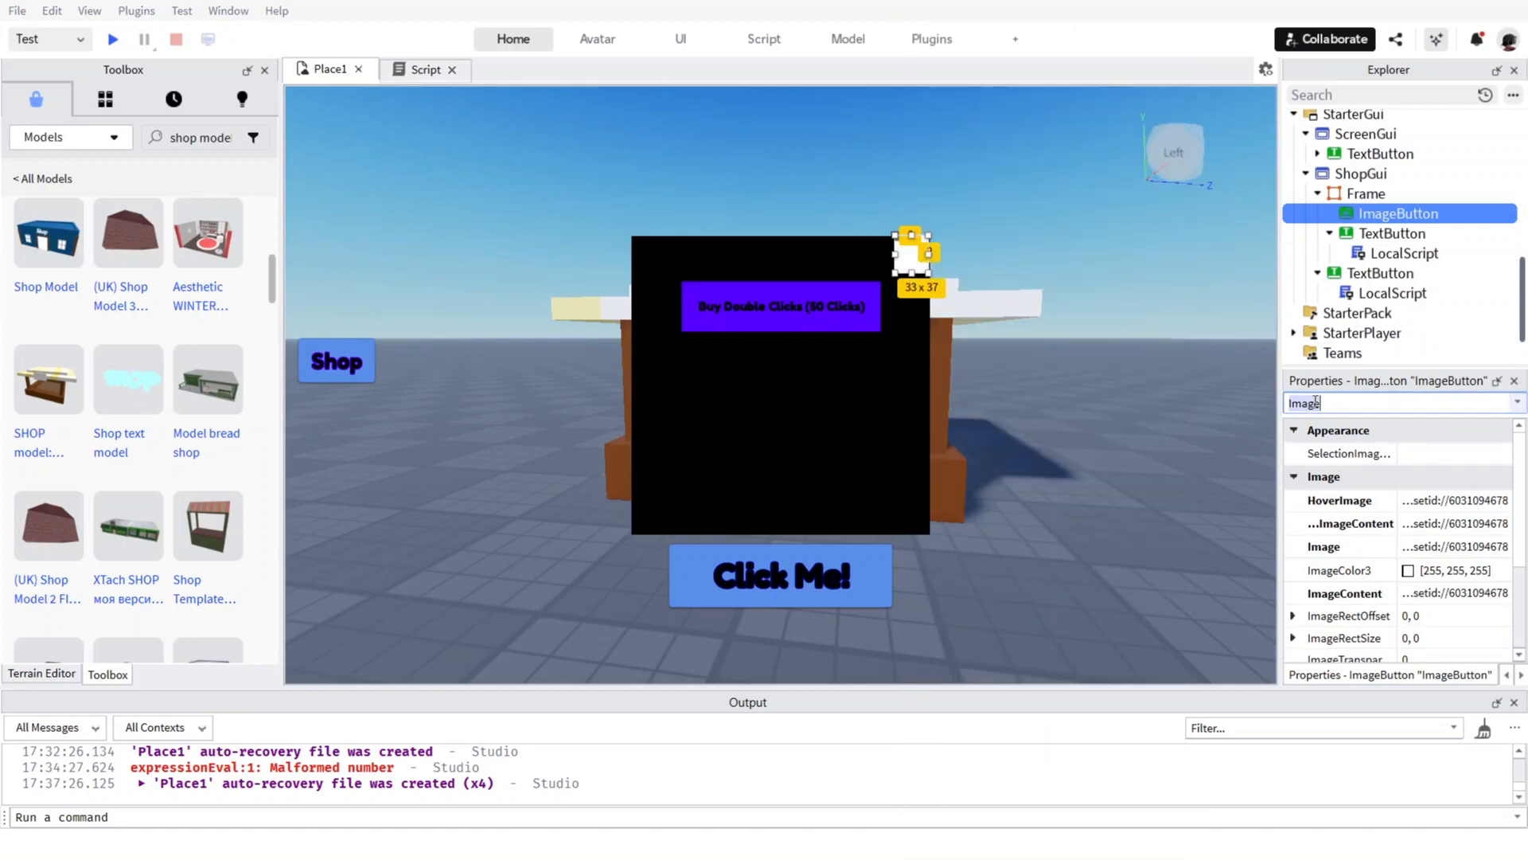
{"action": "key", "text": "BackSpace"}
{"action": "scroll", "coordinate": [1411, 523], "scroll_direction": "down", "scroll_amount": 2}
{"action": "left_click", "coordinate": [1407, 500]}
{"action": "left_click", "coordinate": [748, 289]}
{"action": "left_click", "coordinate": [891, 604]}
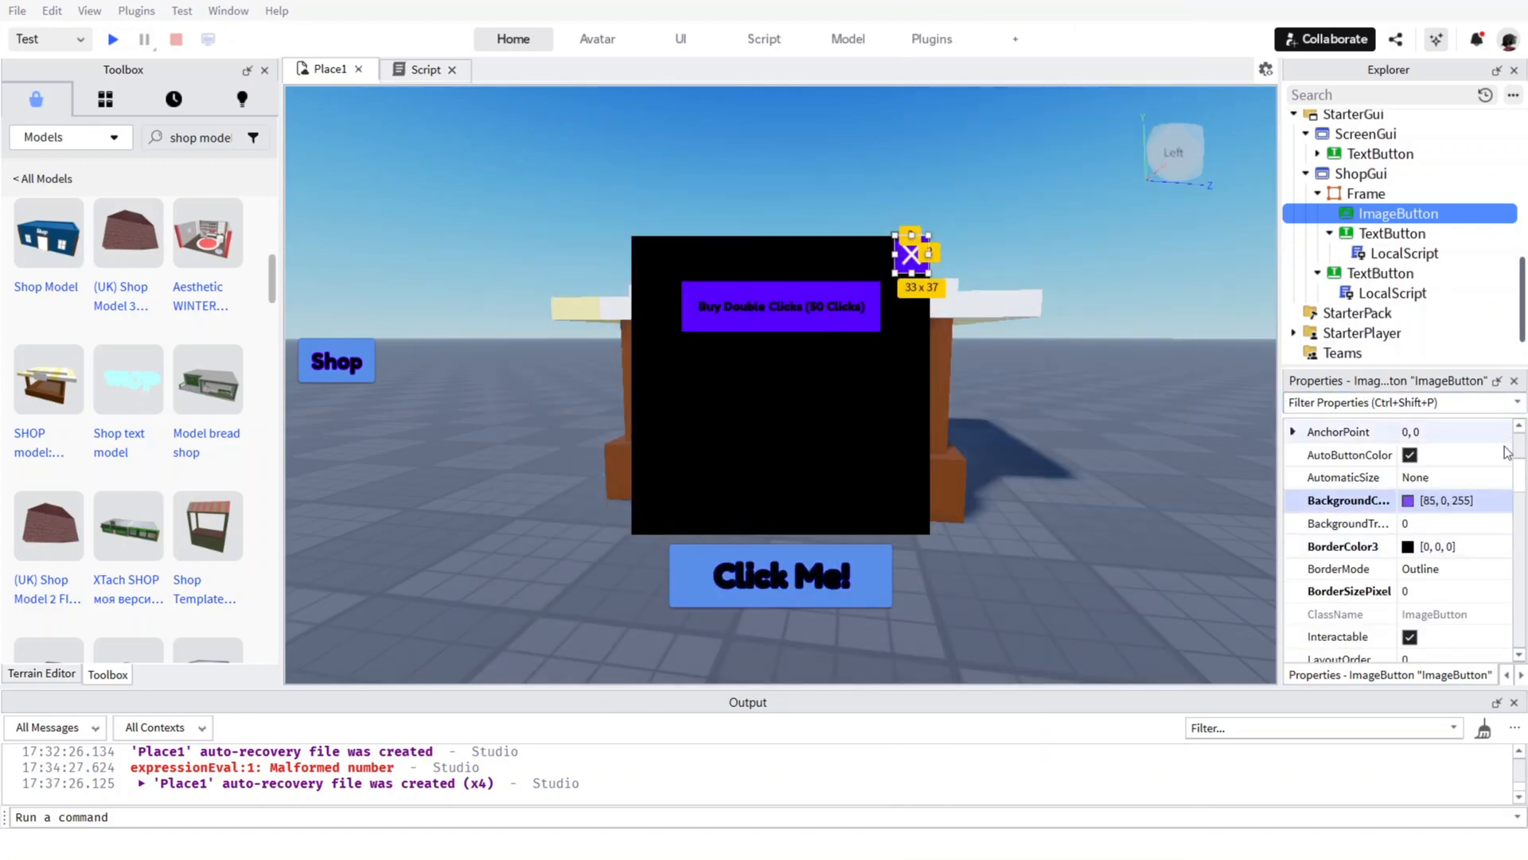
{"action": "left_click", "coordinate": [834, 396]}
{"action": "left_click", "coordinate": [913, 253]}
{"action": "left_click", "coordinate": [1068, 223]}
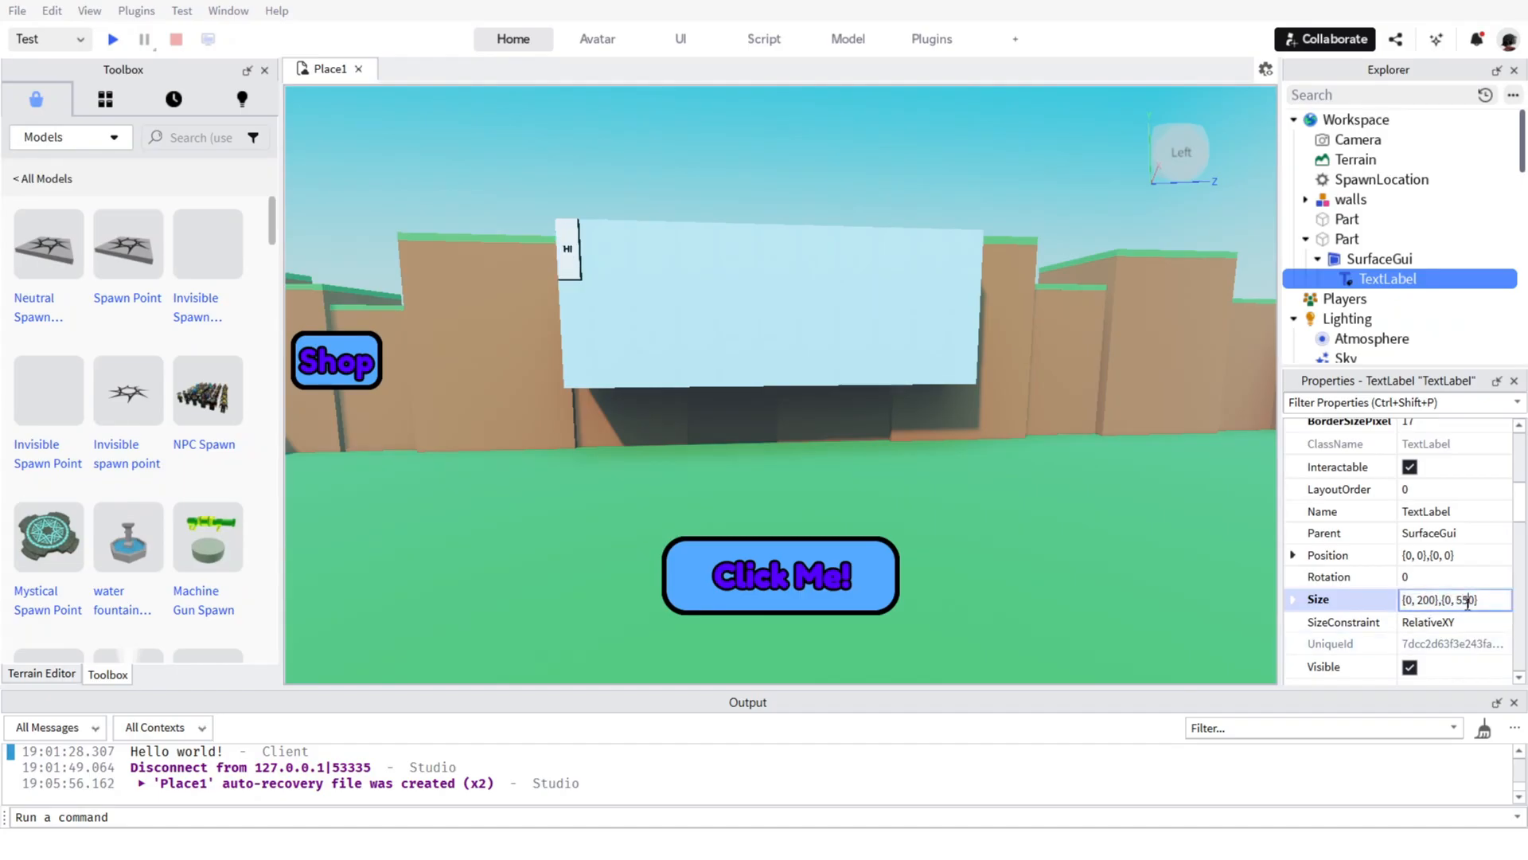
Set the height offset of the SurfaceGui TextLabel's Size to 1050.
{"action": "key", "text": "Left"}
{"action": "type", "text": "0"}
{"action": "key", "text": "Return"}
{"action": "left_click", "coordinate": [1462, 601]}
{"action": "key", "text": "BackSpace"}
{"action": "type", "text": "1"}
{"action": "key", "text": "Return"}
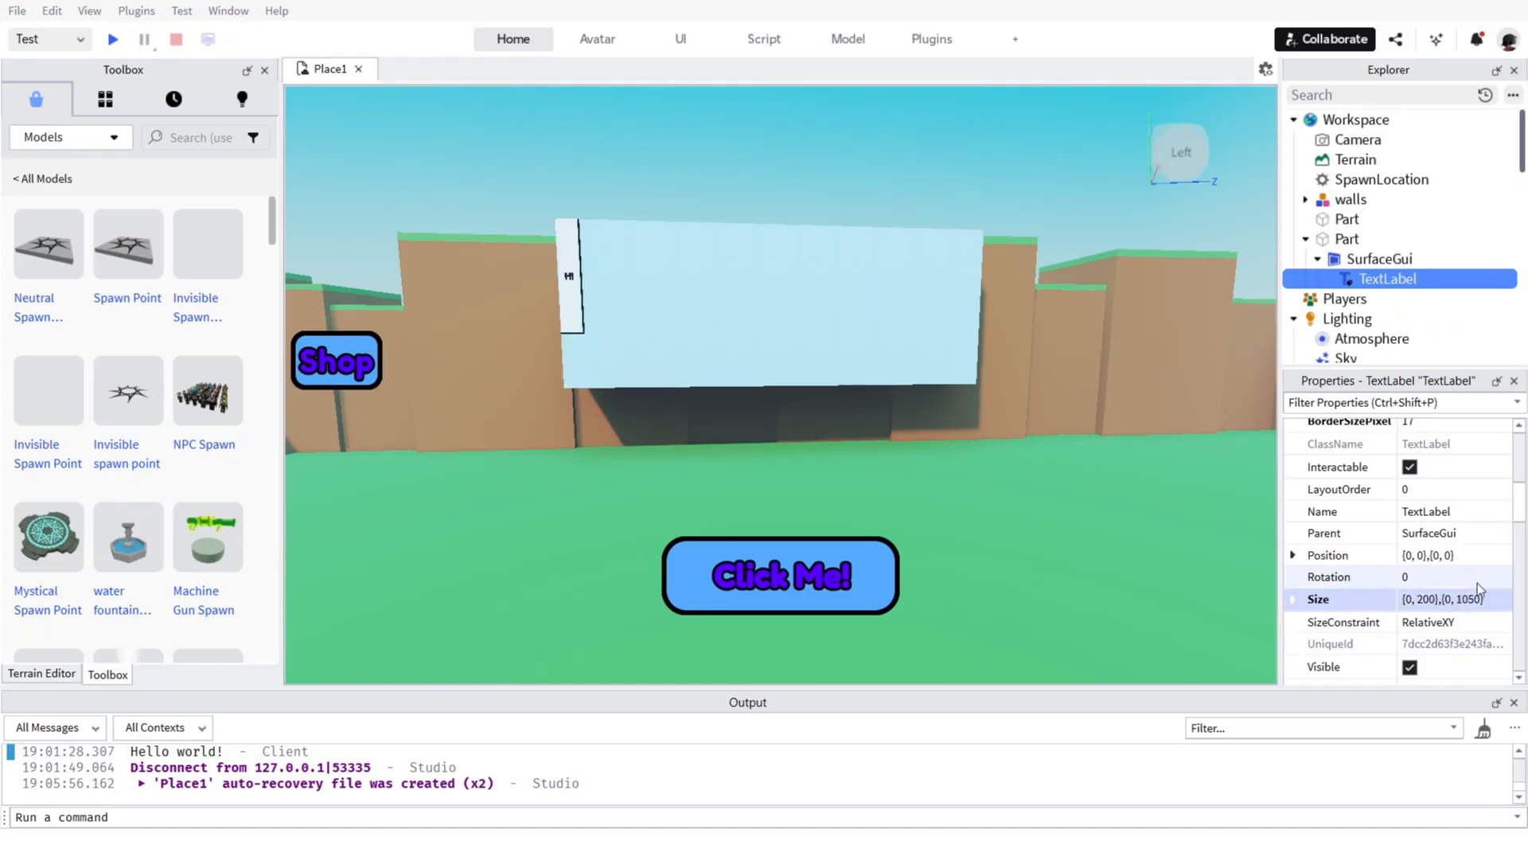
Set the height offset of the TextLabel's Size to 1250.
{"action": "double_click", "coordinate": [1467, 602]}
{"action": "key", "text": "BackSpace"}
{"action": "type", "text": "1"}
{"action": "key", "text": "Return"}
{"action": "double_click", "coordinate": [1464, 604]}
{"action": "key", "text": "BackSpace"}
{"action": "type", "text": "2"}
{"action": "key", "text": "Return"}
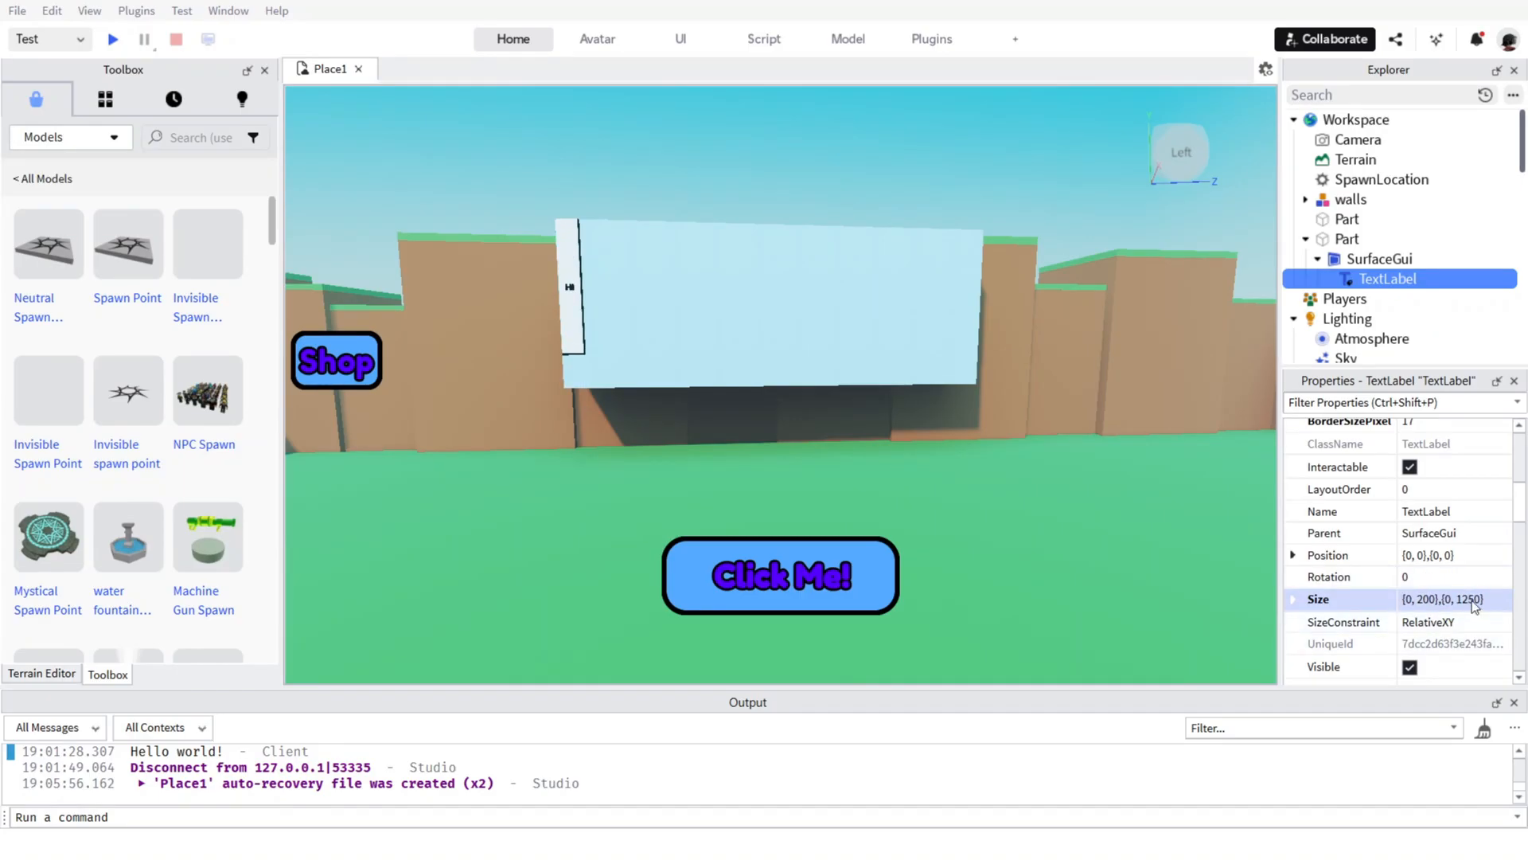
Set the height offset of the TextLabel's Size to 1580 to match the Part's height.
{"action": "double_click", "coordinate": [1473, 605]}
{"action": "key", "text": "BackSpace"}
{"action": "type", "text": "5"}
{"action": "key", "text": "Return"}
{"action": "double_click", "coordinate": [1481, 601]}
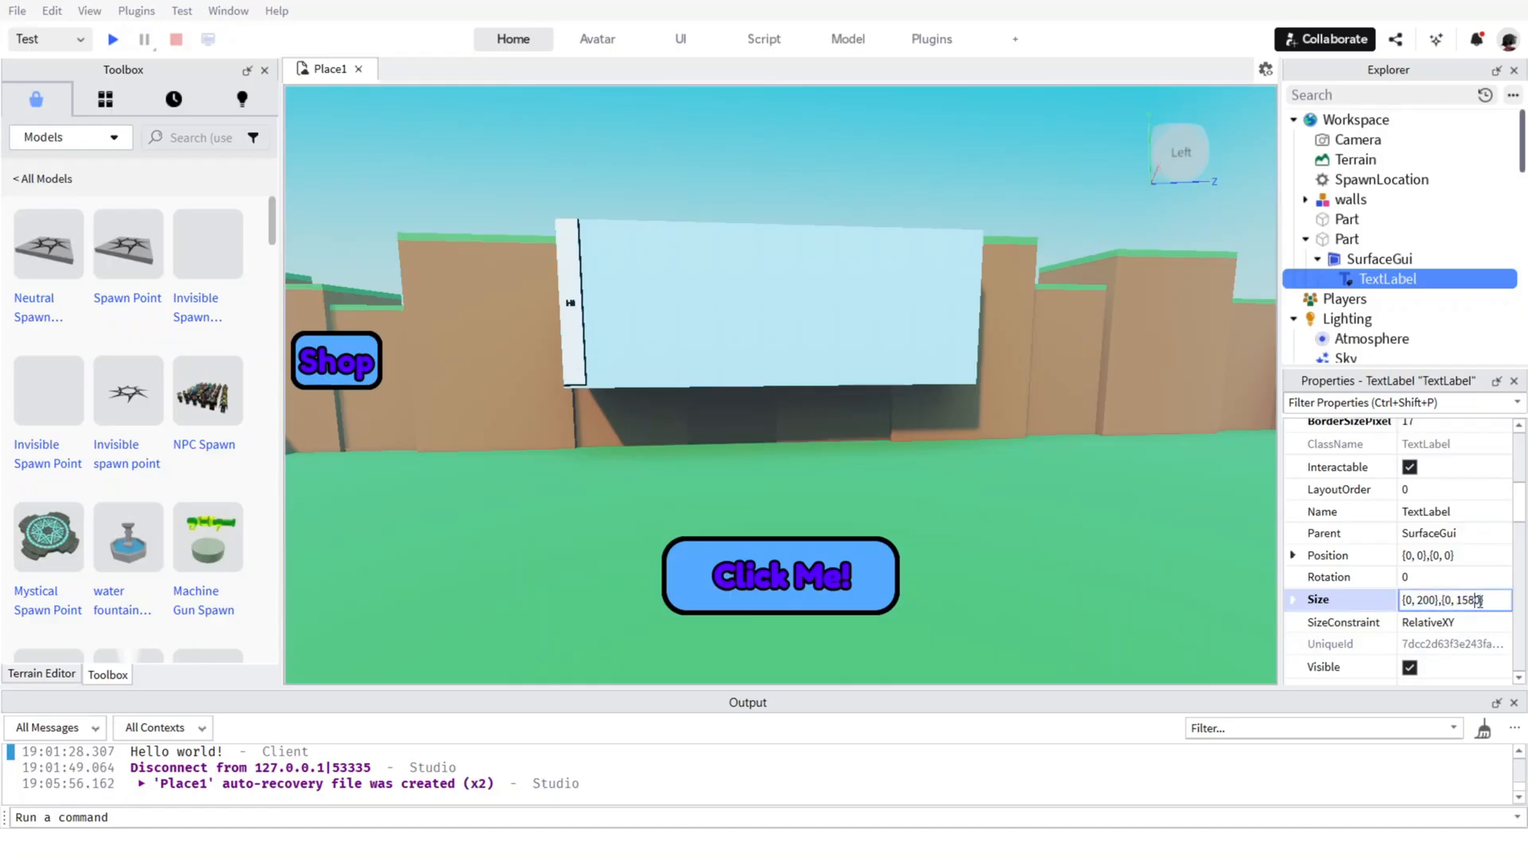
{"action": "type", "text": "0"}
{"action": "key", "text": "Return"}
Set the width offset of the TextLabel's Size to 900.
{"action": "double_click", "coordinate": [1424, 599]}
{"action": "type", "text": "8"}
{"action": "key", "text": "Return"}
{"action": "double_click", "coordinate": [1429, 600]}
{"action": "left_click", "coordinate": [1424, 599]}
{"action": "key", "text": "BackSpace"}
{"action": "type", "text": "9"}
{"action": "key", "text": "Return"}
Set the width offset of the TextLabel's Size to 3900.
{"action": "double_click", "coordinate": [1434, 600]}
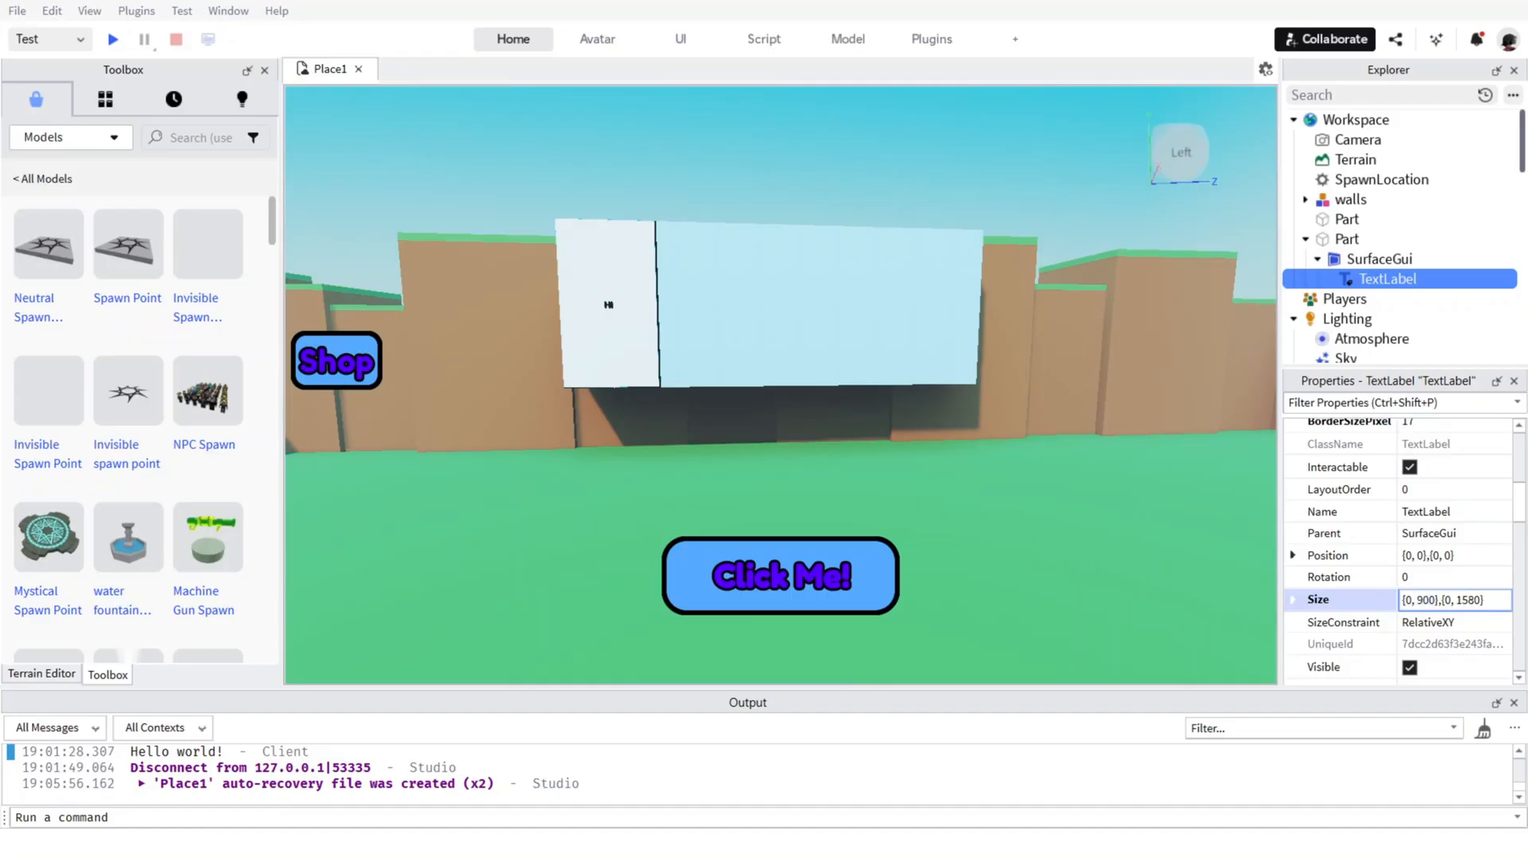
{"action": "type", "text": "1"}
{"action": "key", "text": "Return"}
{"action": "double_click", "coordinate": [1422, 600]}
{"action": "key", "text": "BackSpace"}
{"action": "type", "text": "3"}
{"action": "key", "text": "Return"}
Adjust the width offset of the TextLabel's Size in stages, ending at 4200, so it covers the Part's face.
{"action": "double_click", "coordinate": [1436, 601]}
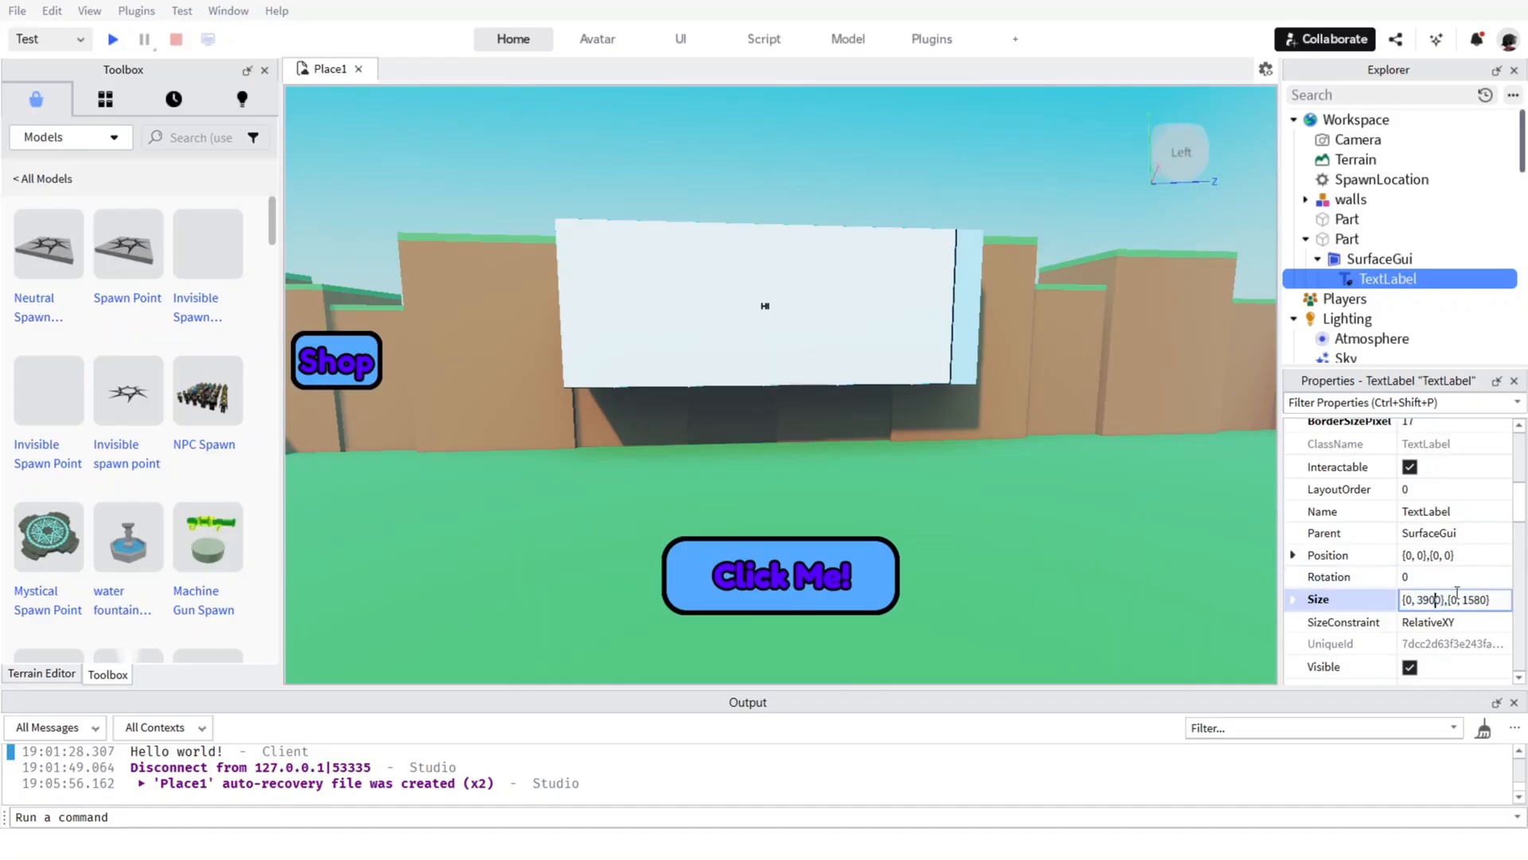
{"action": "key", "text": "BackSpace"}
{"action": "type", "text": "4"}
{"action": "key", "text": "Return"}
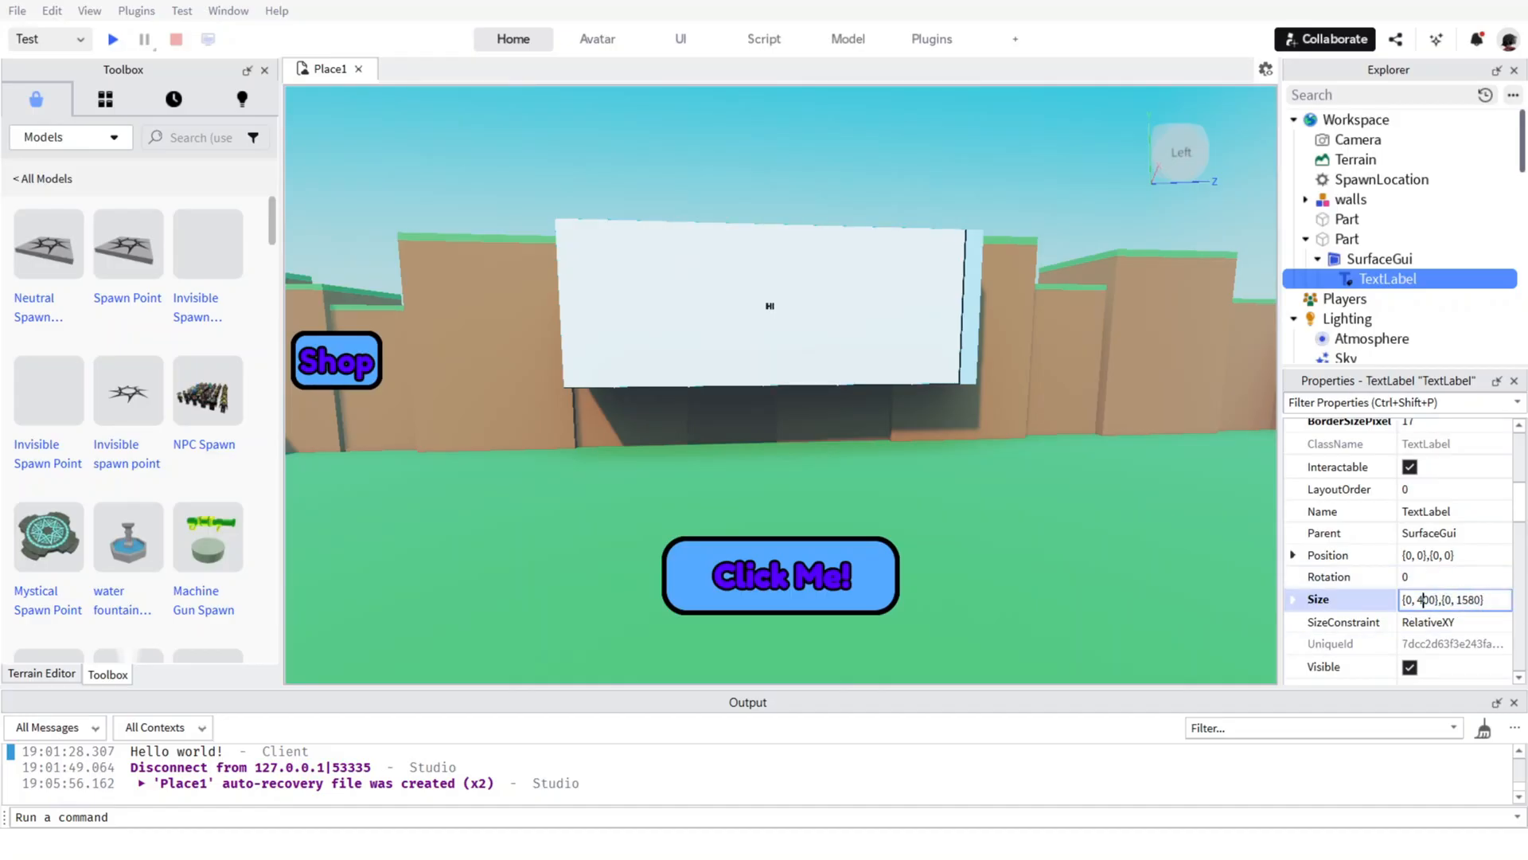
{"action": "type", "text": "1"}
{"action": "key", "text": "Return"}
{"action": "double_click", "coordinate": [1430, 599]}
{"action": "key", "text": "BackSpace"}
{"action": "type", "text": "4"}
{"action": "key", "text": "Return"}
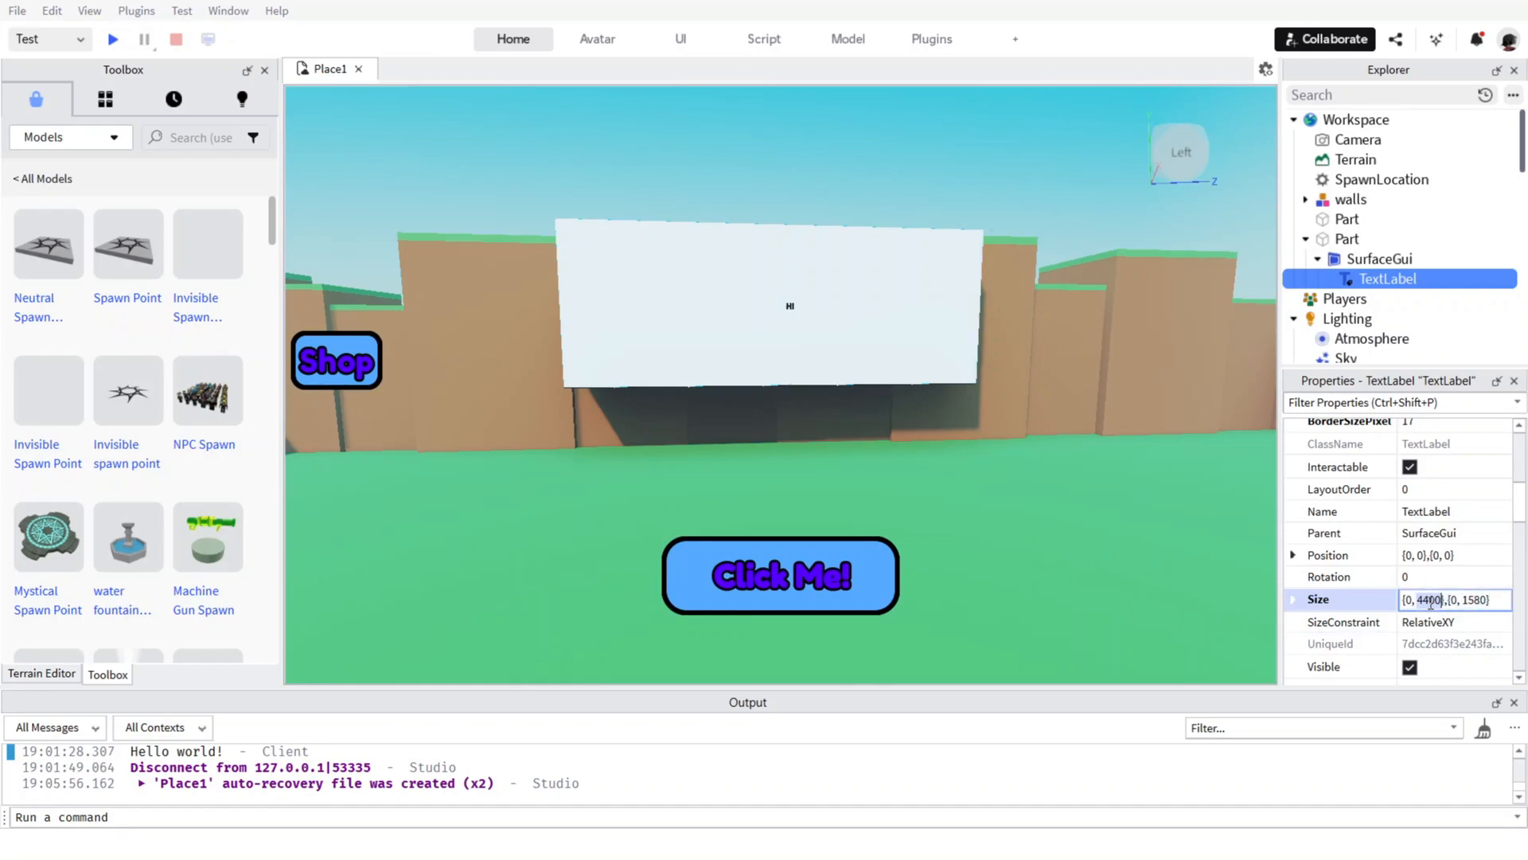
{"action": "key", "text": "BackSpace"}
{"action": "type", "text": "2"}
{"action": "key", "text": "Return"}
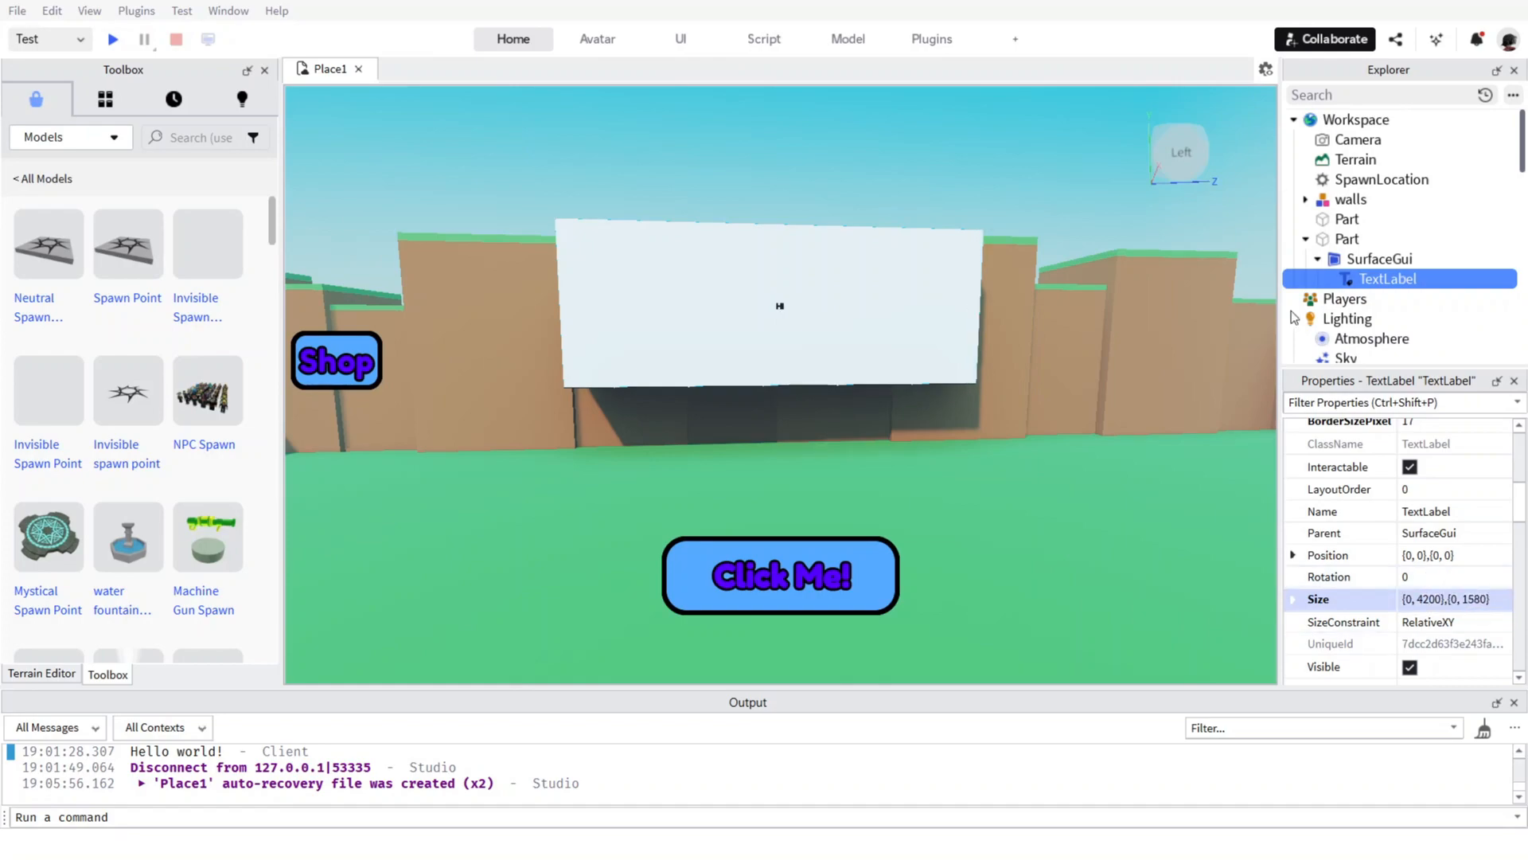
Make the TextLabel's background fully transparent by setting BackgroundTransparency to 1.
{"action": "scroll", "coordinate": [903, 315], "scroll_direction": "up", "scroll_amount": 5}
{"action": "scroll", "coordinate": [903, 315], "scroll_direction": "down", "scroll_amount": 5}
{"action": "scroll", "coordinate": [1417, 542], "scroll_direction": "up", "scroll_amount": 5}
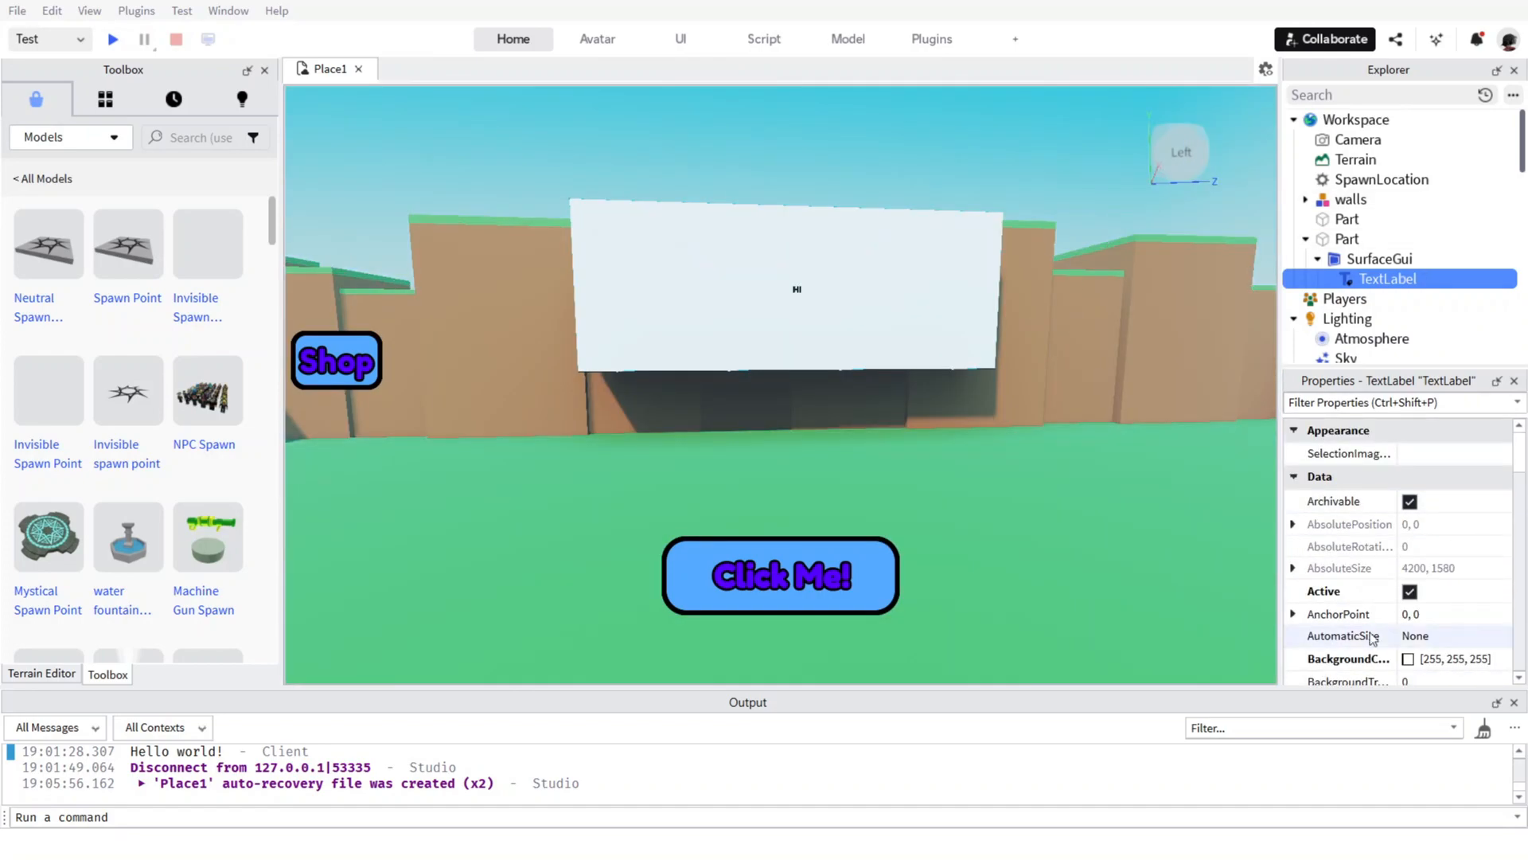
{"action": "scroll", "coordinate": [1433, 541], "scroll_direction": "down", "scroll_amount": 8}
{"action": "scroll", "coordinate": [1435, 540], "scroll_direction": "up", "scroll_amount": 7}
{"action": "left_click", "coordinate": [1450, 617]}
{"action": "left_click_drag", "start_coordinate": [1468, 617], "coordinate": [1507, 617]}
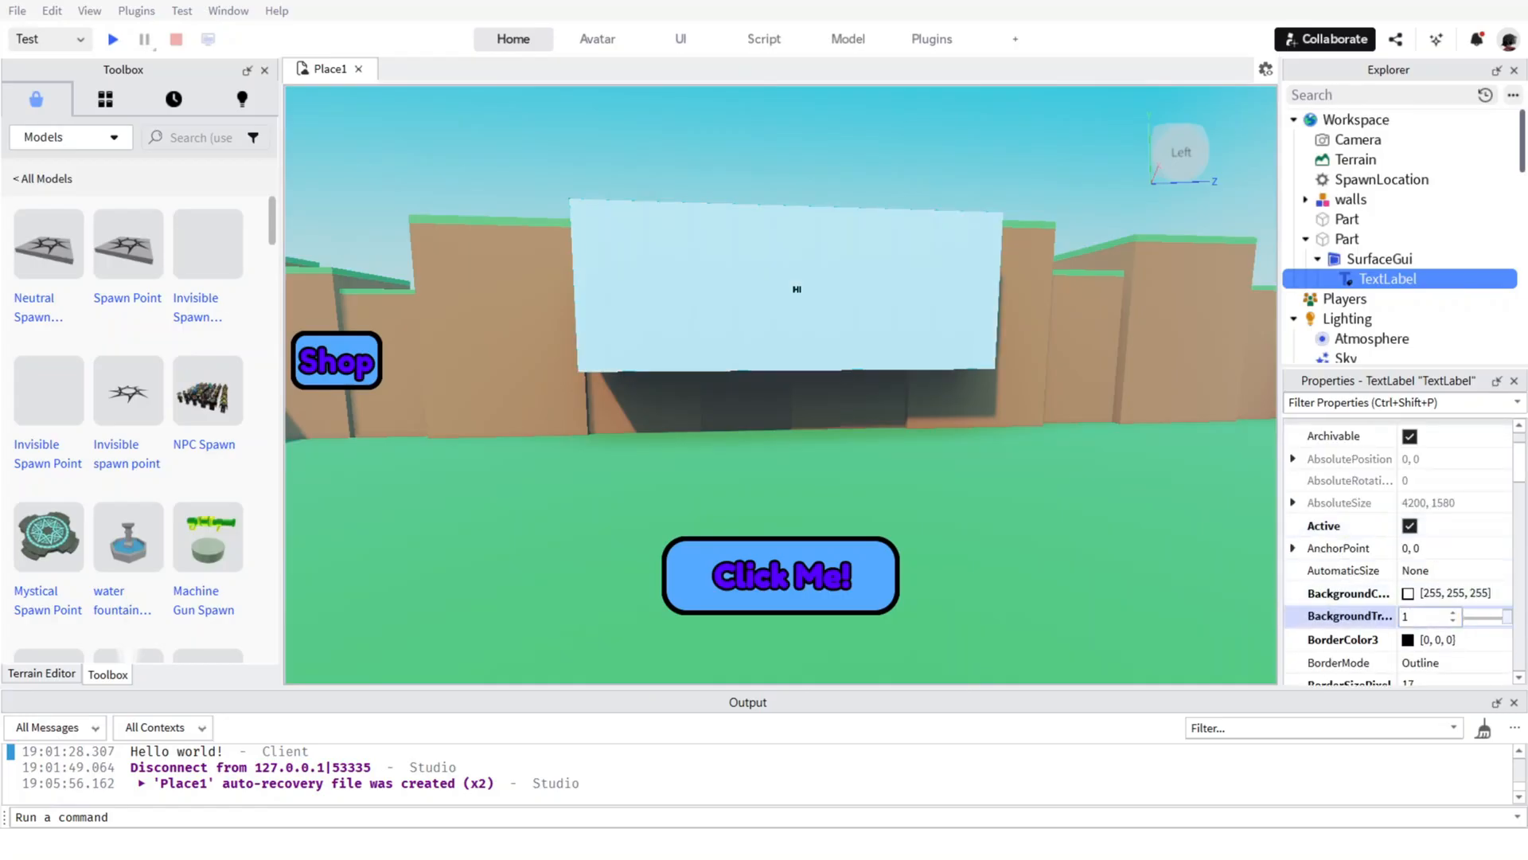
Filter the TextLabel's properties for "text", try to raise TextSize, set TextStrokeTransparency to 0, and clear the filter.
{"action": "scroll", "coordinate": [1446, 517], "scroll_direction": "down", "scroll_amount": 2}
{"action": "scroll", "coordinate": [1447, 521], "scroll_direction": "down", "scroll_amount": 2}
{"action": "key", "text": "ctrl+shift+p"}
{"action": "type", "text": "text"}
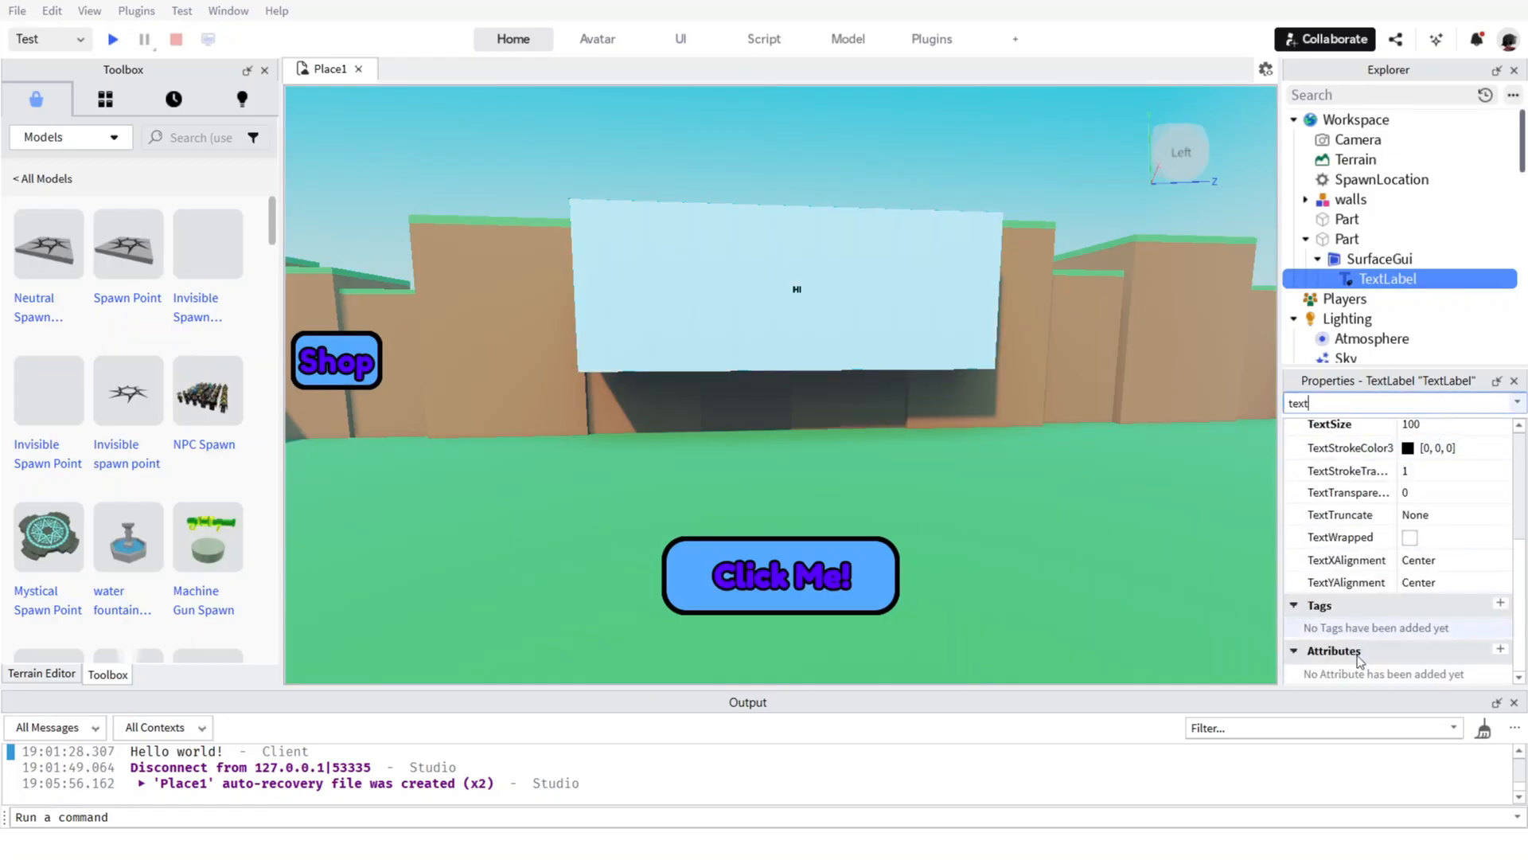
{"action": "left_click", "coordinate": [1500, 626]}
{"action": "mouse_move", "coordinate": [1500, 627]}
{"action": "left_mouse_down"}
{"action": "mouse_move", "coordinate": [1467, 603]}
{"action": "mouse_move", "coordinate": [1506, 629]}
{"action": "left_mouse_up"}
{"action": "scroll", "coordinate": [1491, 637], "scroll_direction": "down", "scroll_amount": 4}
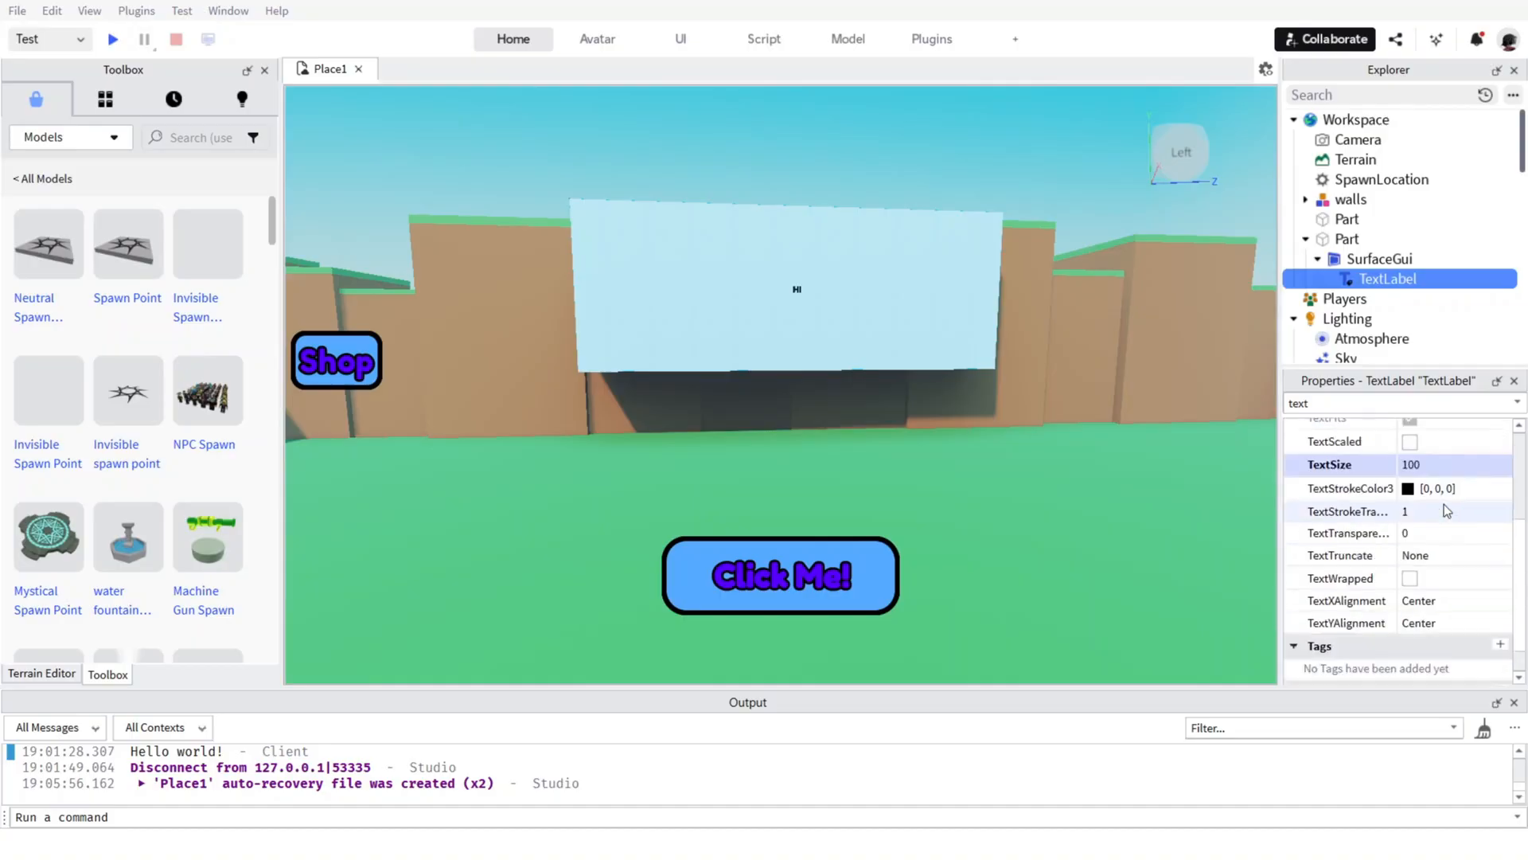
{"action": "left_click", "coordinate": [1440, 503]}
{"action": "scroll", "coordinate": [1421, 529], "scroll_direction": "up", "scroll_amount": 5}
{"action": "double_click", "coordinate": [1375, 404]}
{"action": "key", "text": "BackSpace"}
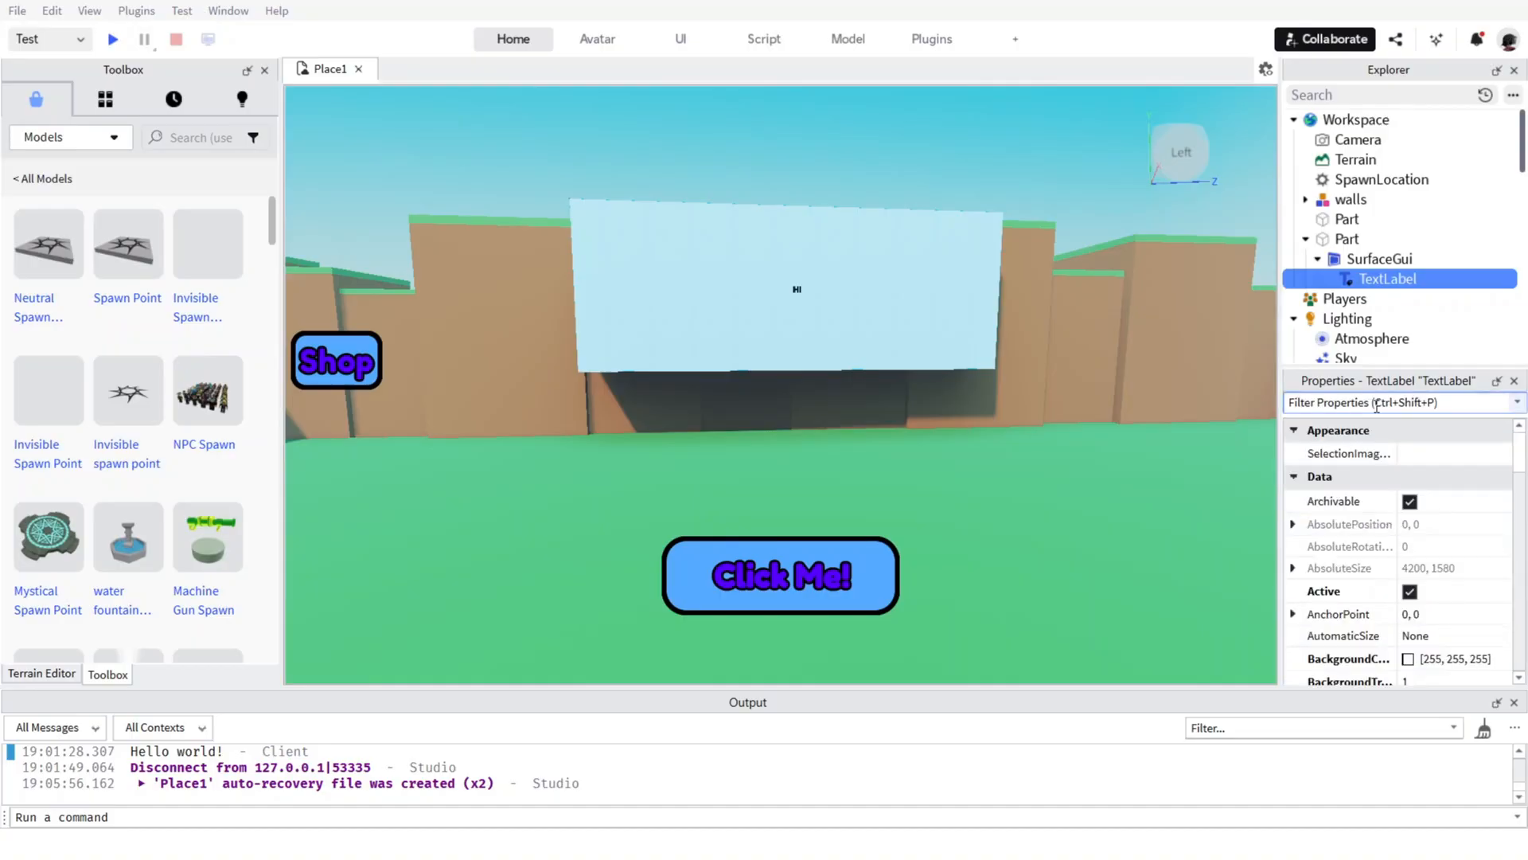
Turn on TextScaled and TextWrapped for the TextLabel.
{"action": "scroll", "coordinate": [1455, 544], "scroll_direction": "down", "scroll_amount": 3}
{"action": "scroll", "coordinate": [1456, 545], "scroll_direction": "down", "scroll_amount": 1}
{"action": "left_click", "coordinate": [1428, 590]}
{"action": "scroll", "coordinate": [1428, 590], "scroll_direction": "down", "scroll_amount": 1}
{"action": "scroll", "coordinate": [1433, 557], "scroll_direction": "down", "scroll_amount": 6}
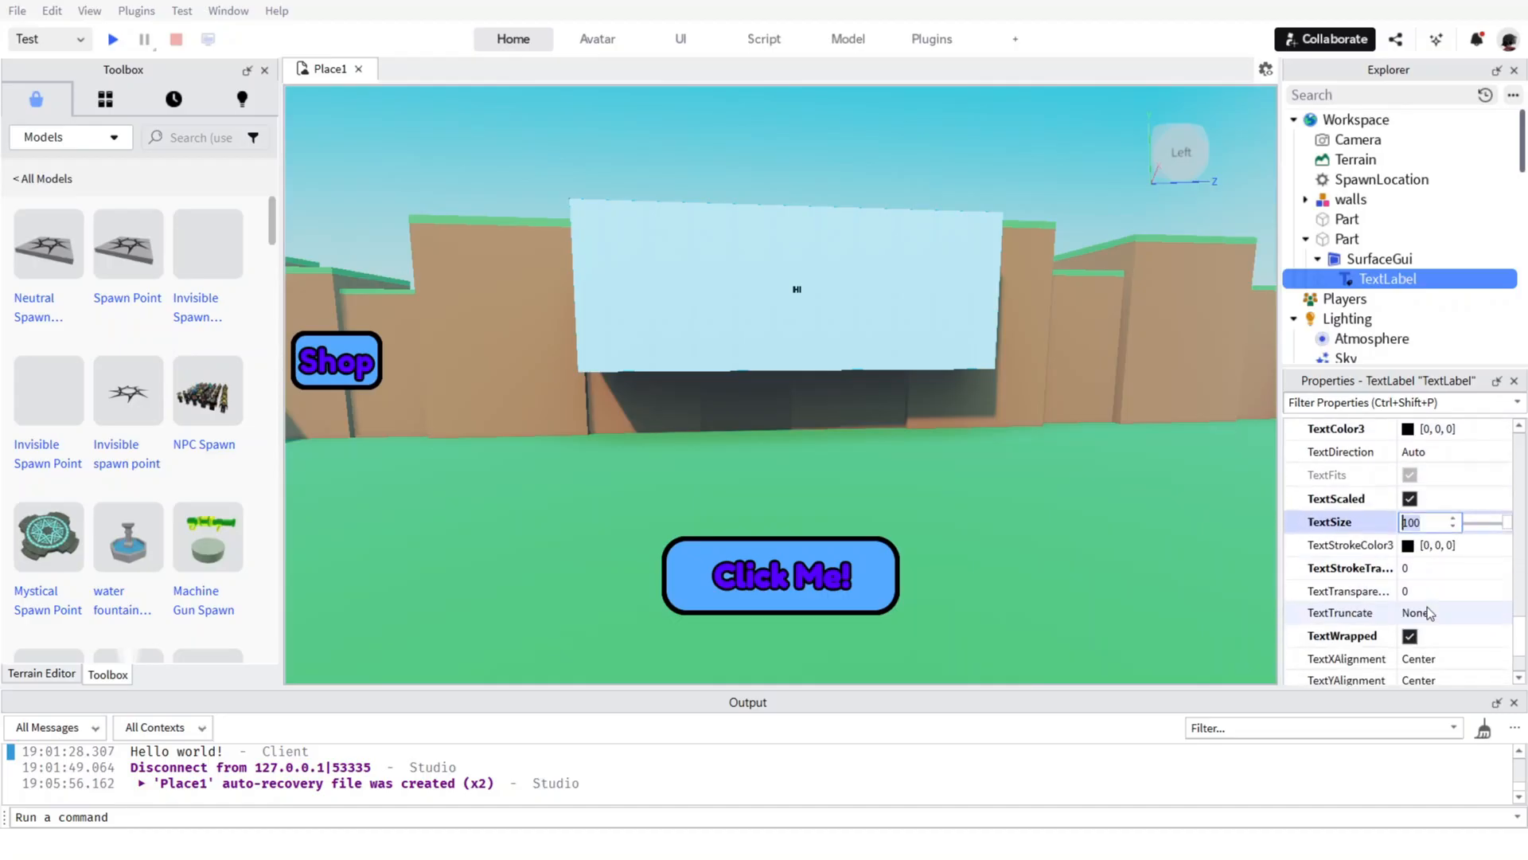
{"action": "scroll", "coordinate": [1433, 502], "scroll_direction": "up", "scroll_amount": 3}
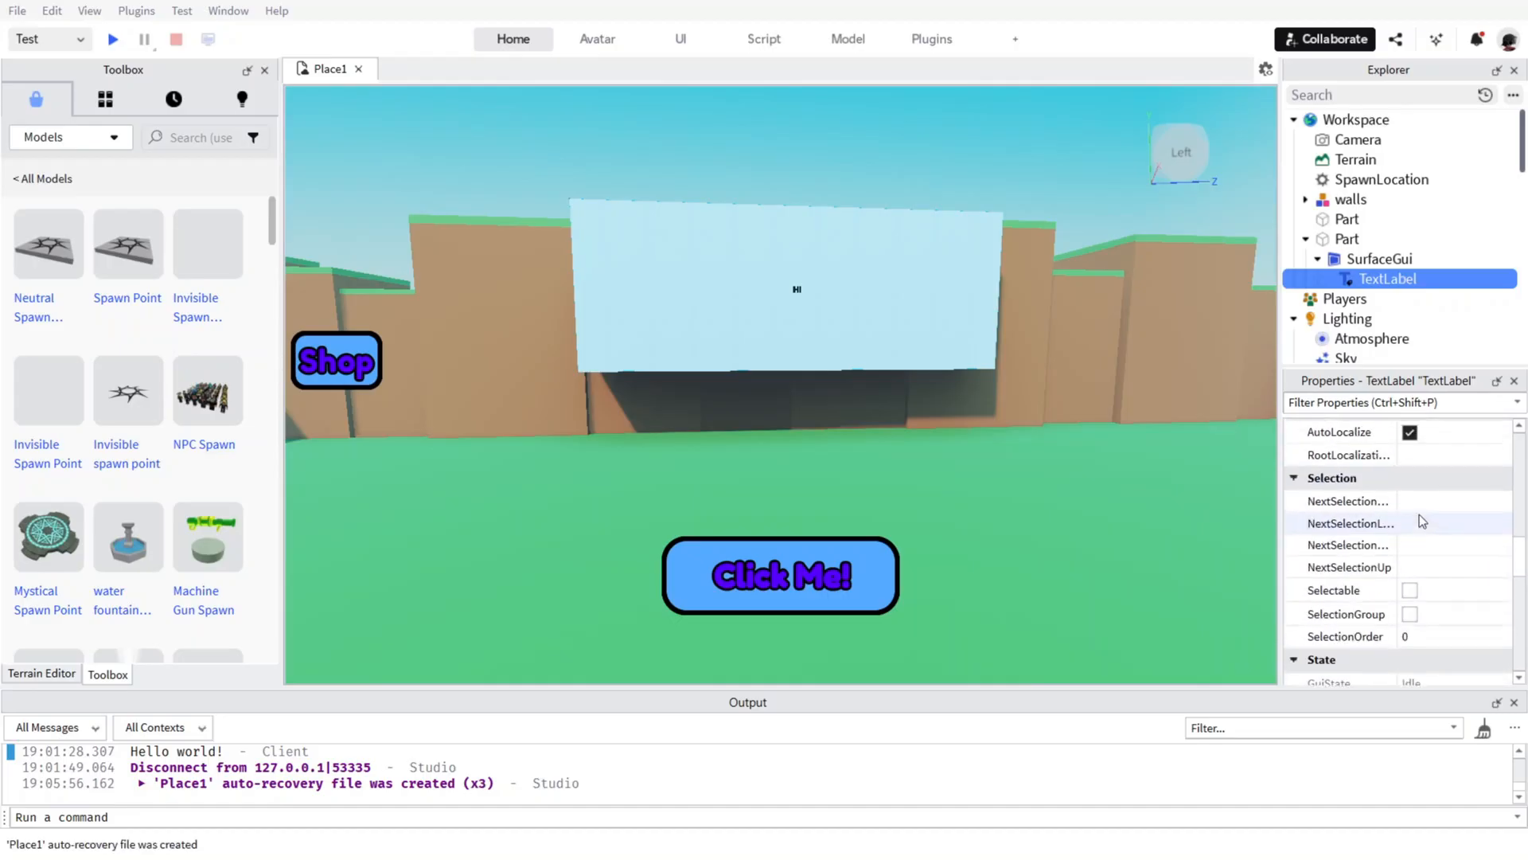
{"action": "left_click", "coordinate": [1415, 583]}
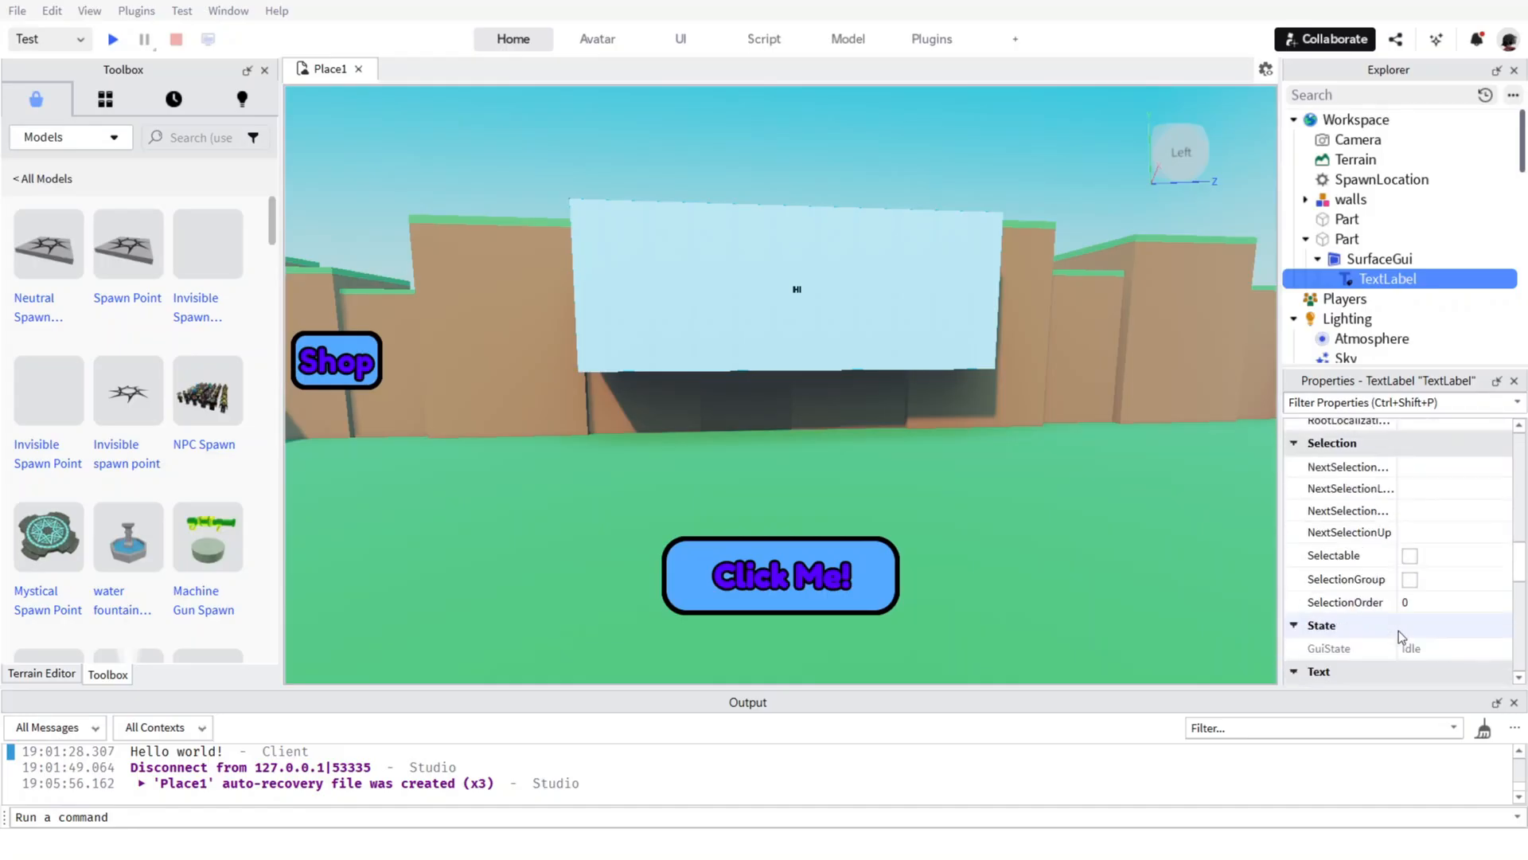
{"action": "scroll", "coordinate": [1464, 620], "scroll_direction": "down", "scroll_amount": 6}
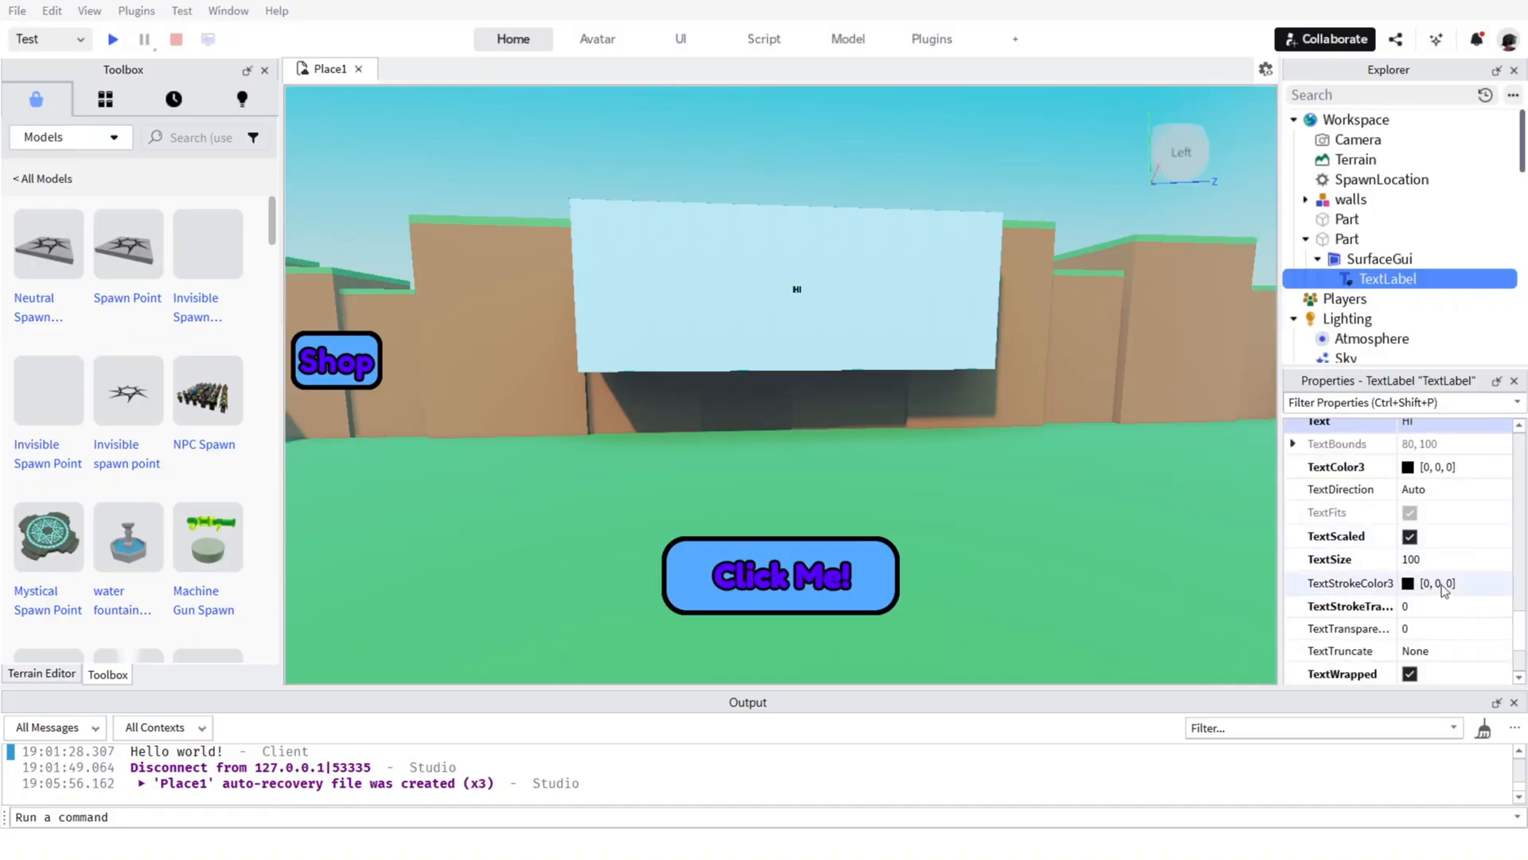
{"action": "left_click", "coordinate": [1432, 559]}
{"action": "scroll", "coordinate": [1433, 557], "scroll_direction": "down", "scroll_amount": 2}
{"action": "left_click", "coordinate": [1430, 514]}
{"action": "left_click", "coordinate": [1408, 490]}
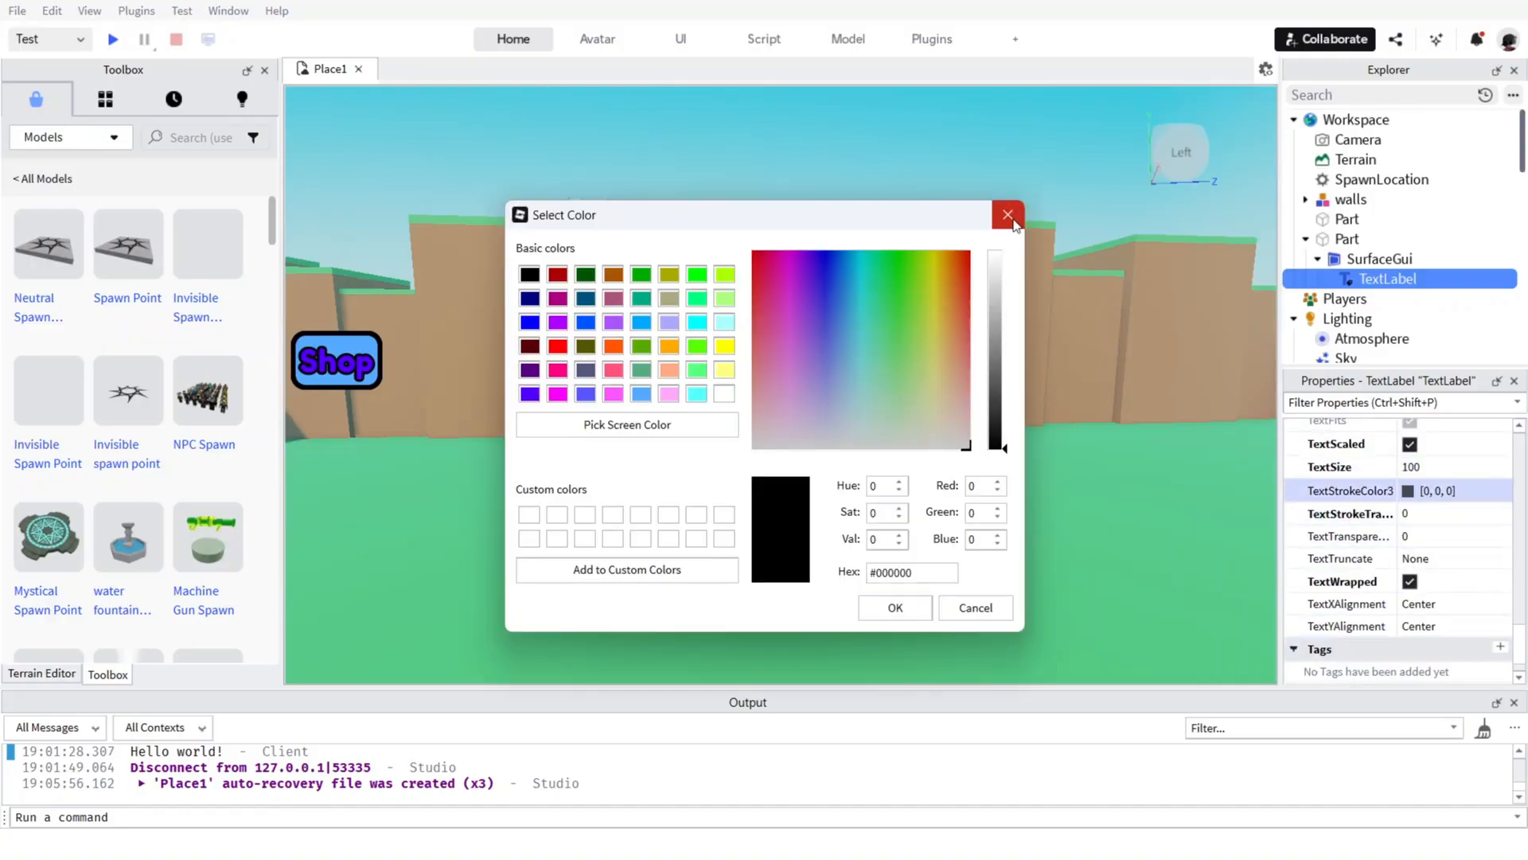
{"action": "key", "text": "Escape"}
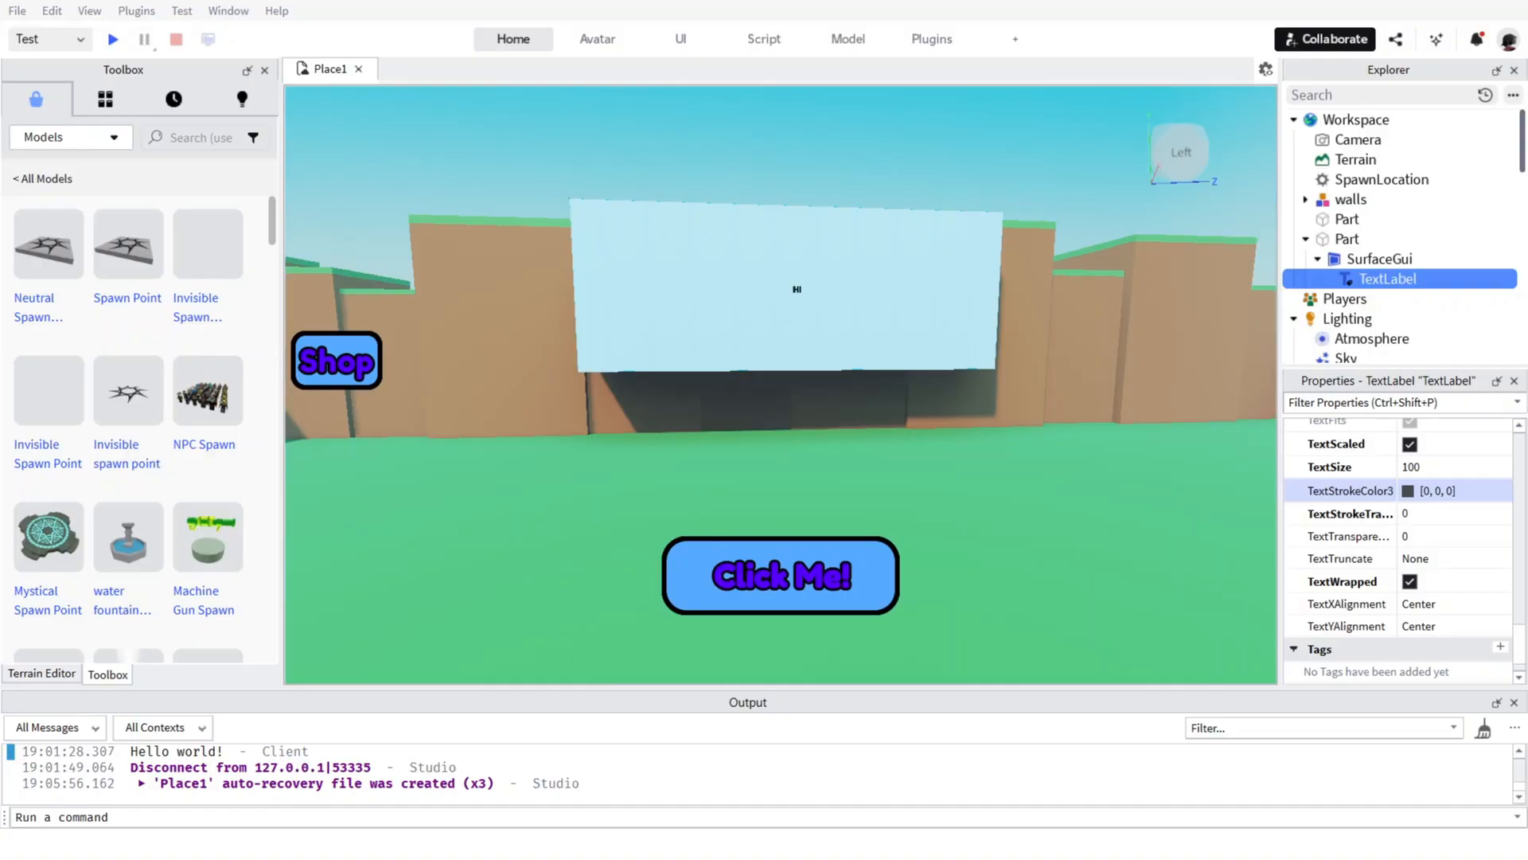
Check the TextLabel's properties filtered by "size", and clear the filter to look through its font, text and size settings.
{"action": "key", "text": "ctrl+shift+p"}
{"action": "type", "text": "size"}
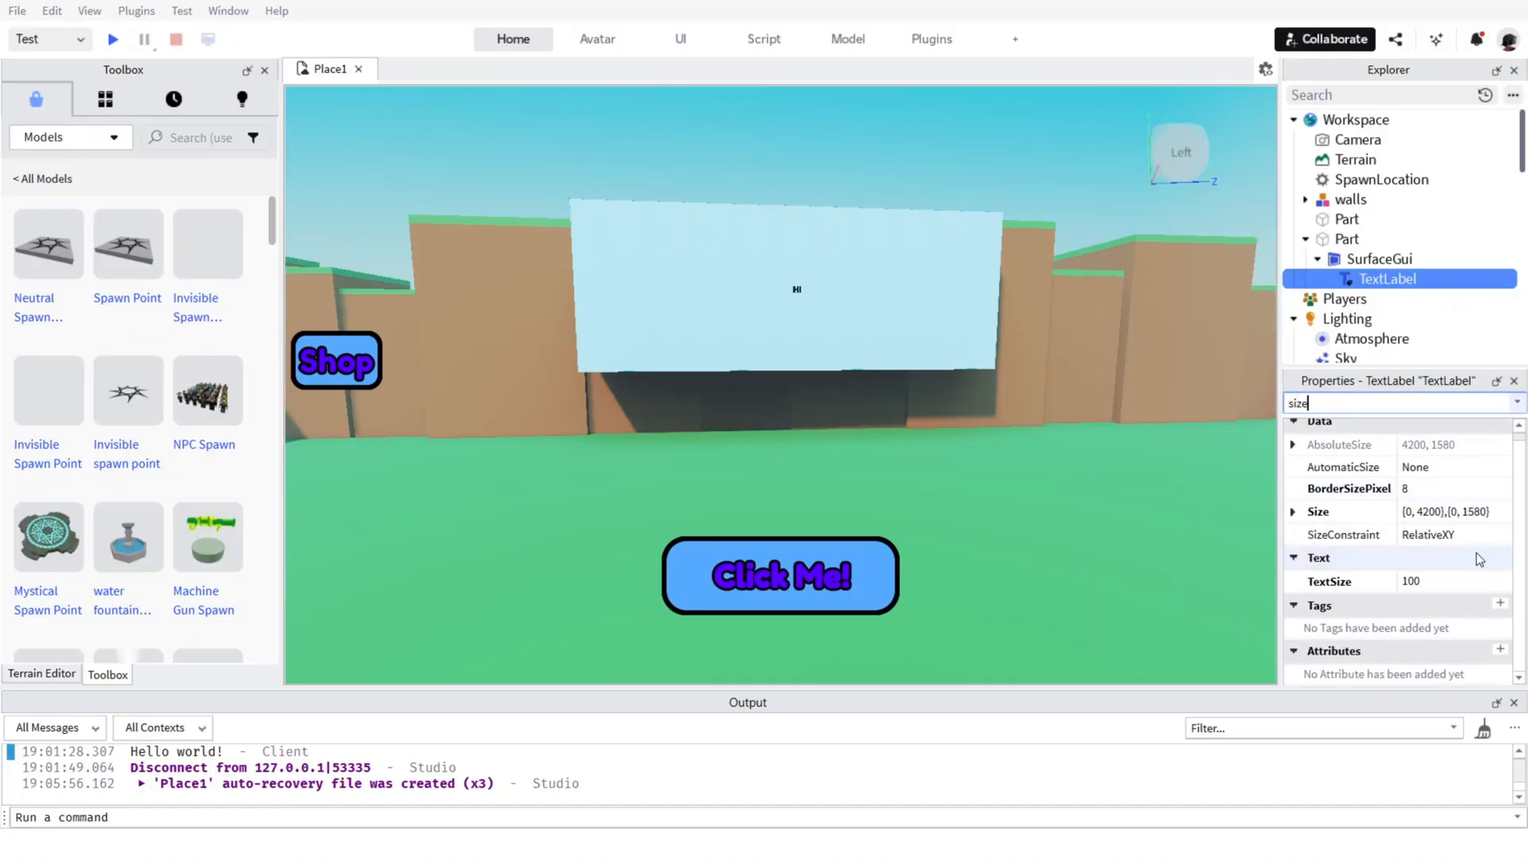
{"action": "left_click", "coordinate": [1457, 520]}
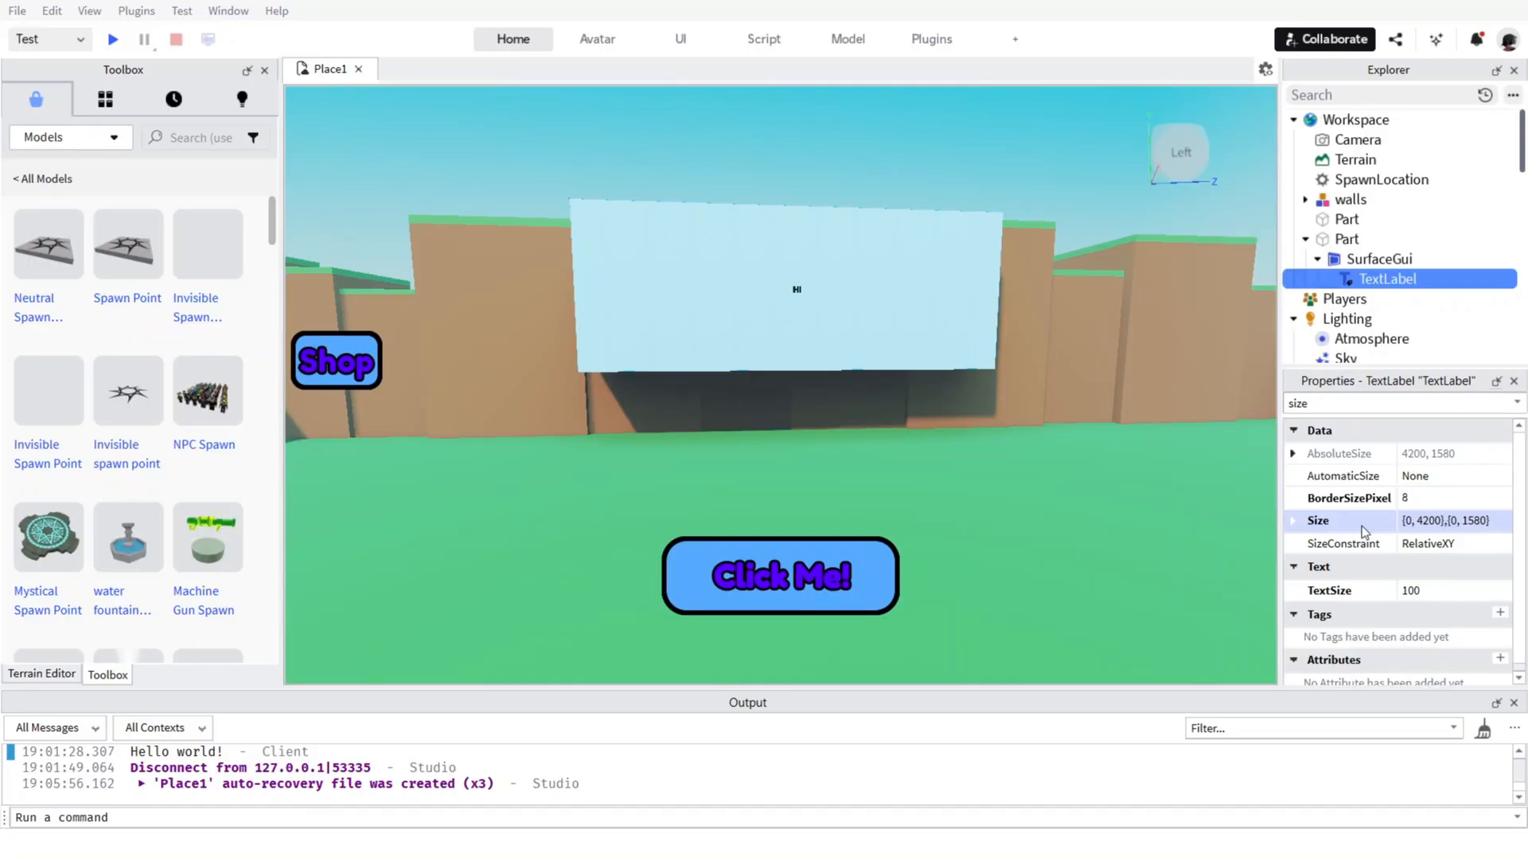
{"action": "key", "text": "F2"}
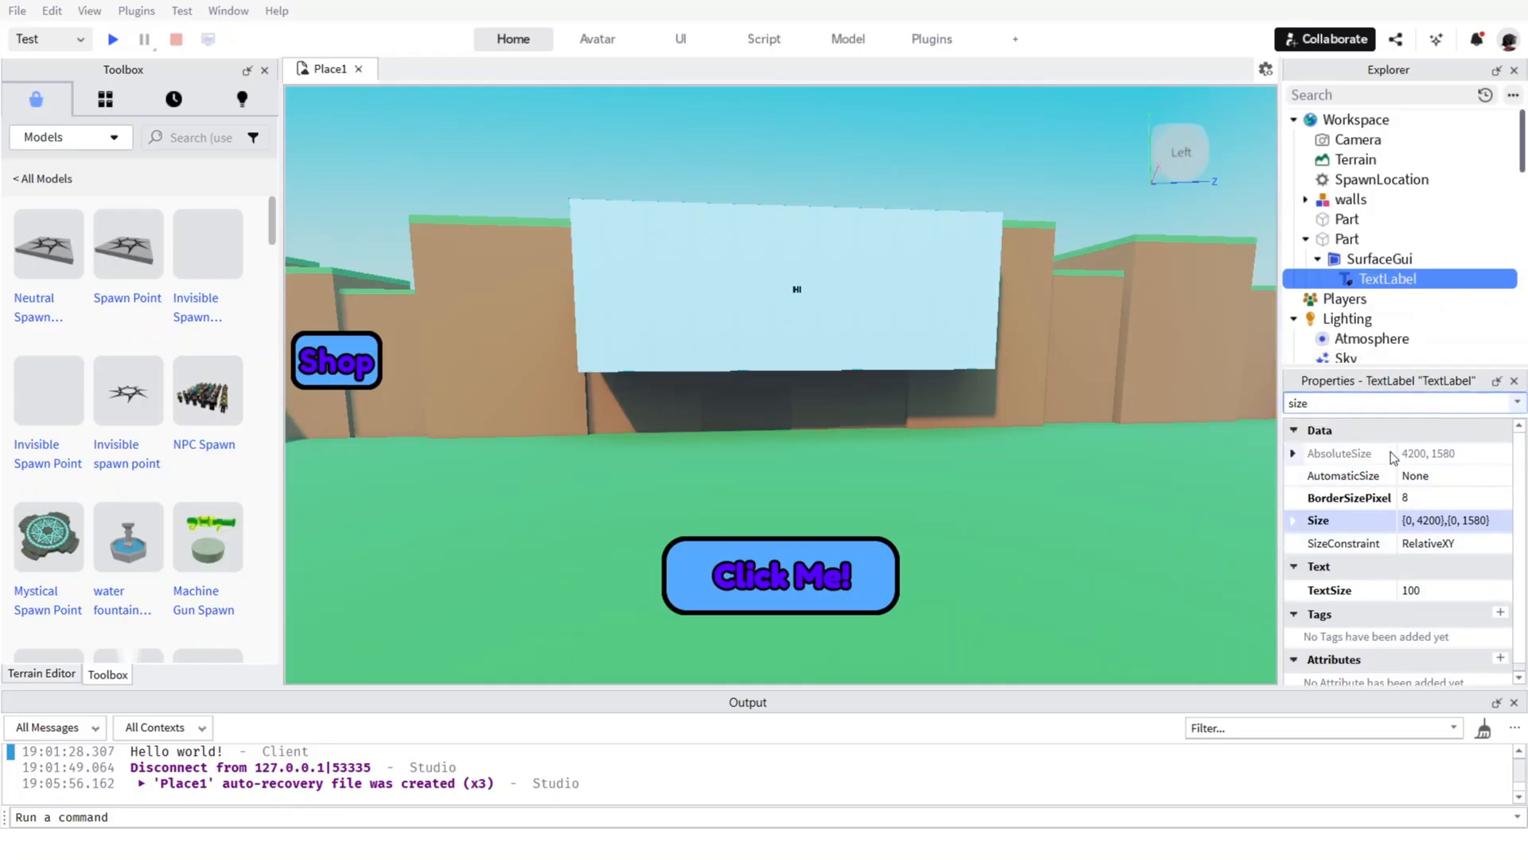
{"action": "key", "text": "BackSpace"}
{"action": "key", "text": "BackSpace"}
{"action": "key", "text": "BackSpace"}
{"action": "key", "text": "BackSpace"}
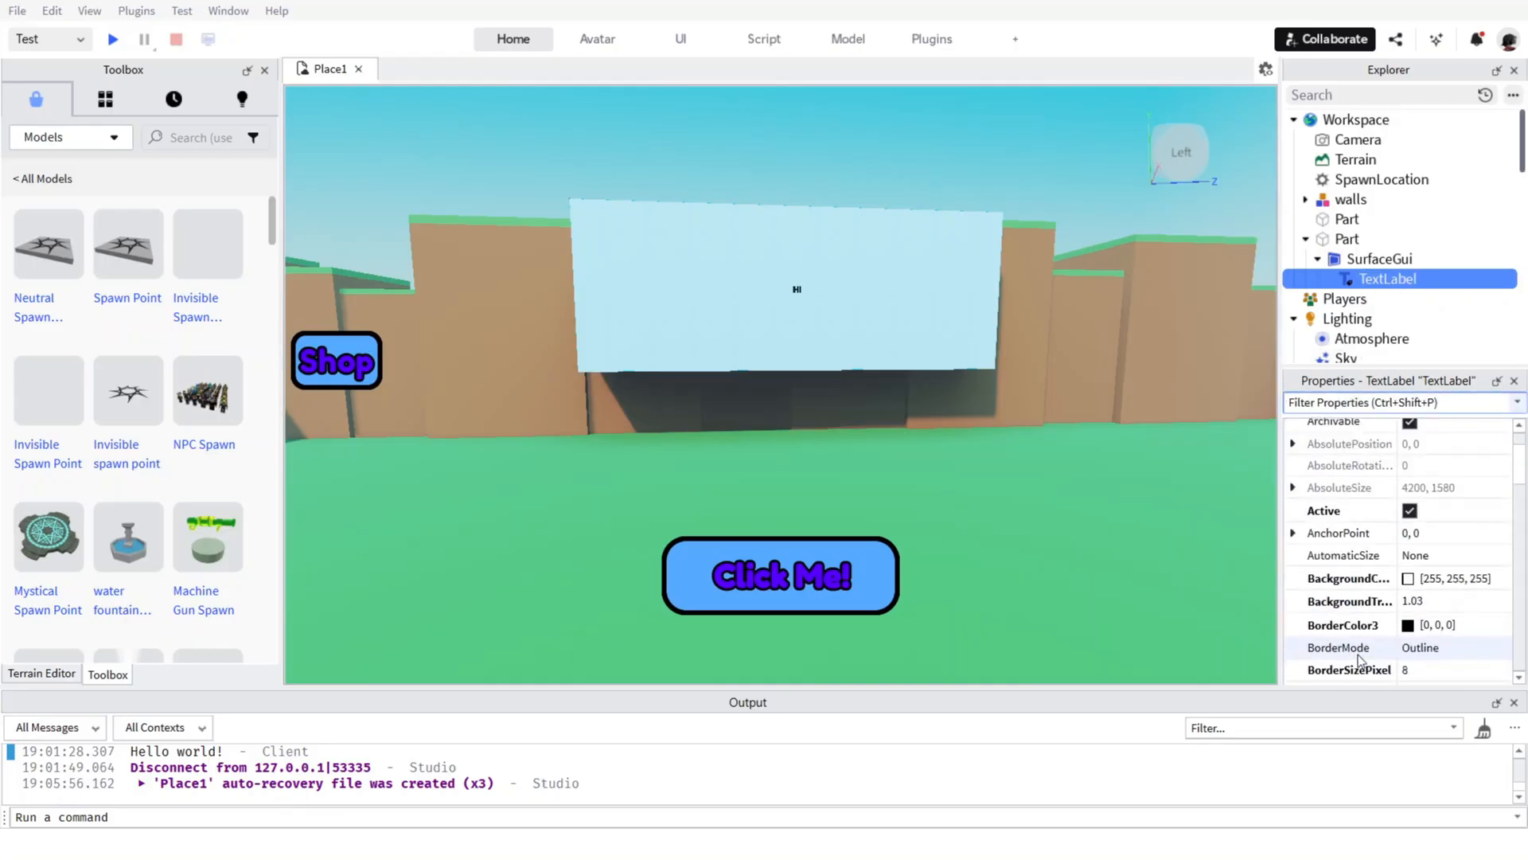
{"action": "scroll", "coordinate": [1446, 608], "scroll_direction": "down", "scroll_amount": 8}
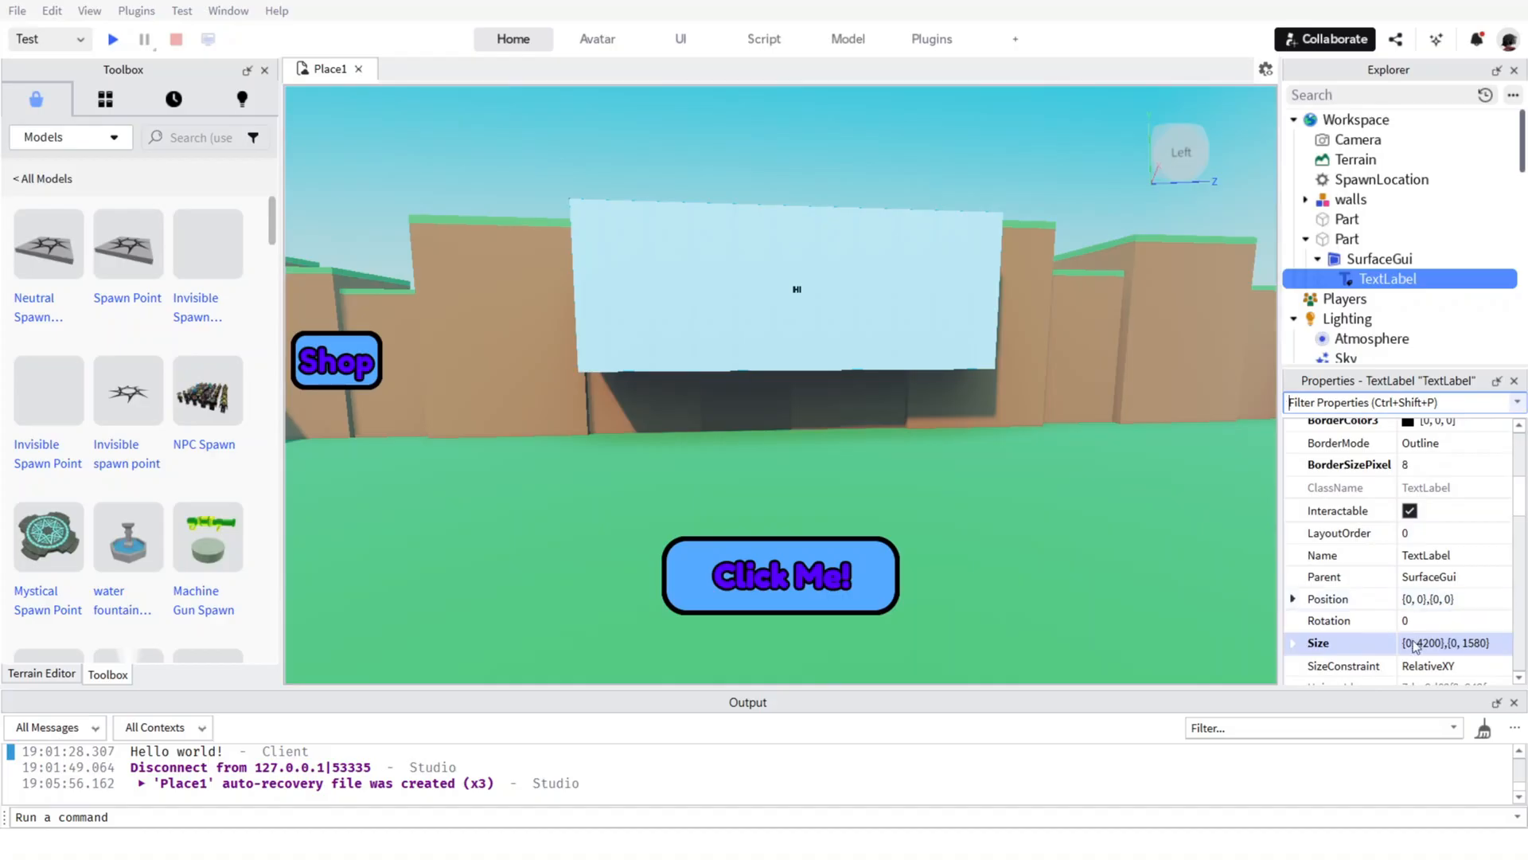
{"action": "scroll", "coordinate": [1440, 597], "scroll_direction": "down", "scroll_amount": 10}
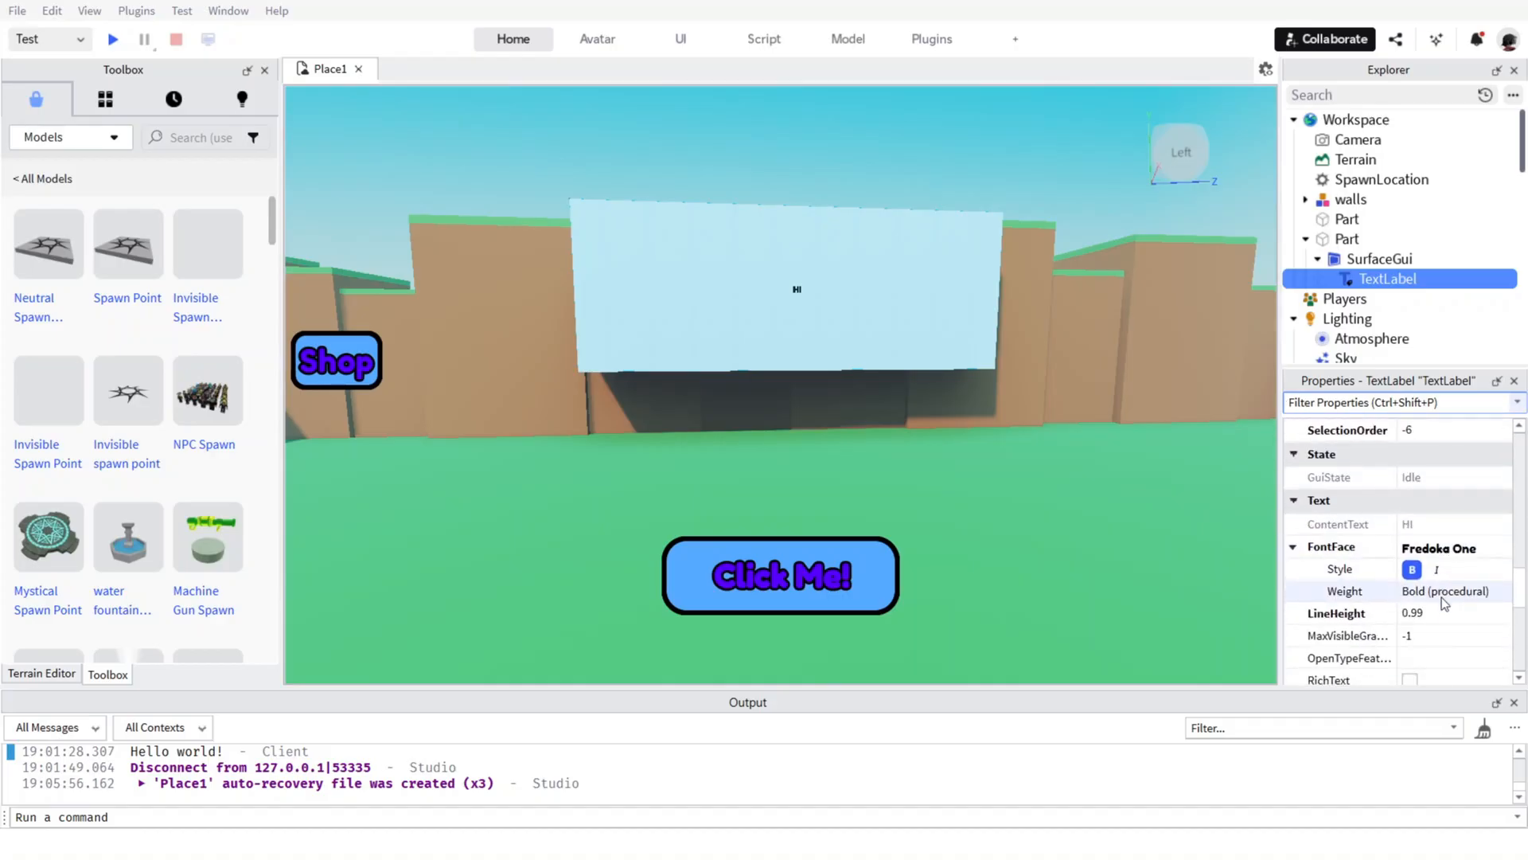
{"action": "scroll", "coordinate": [1481, 548], "scroll_direction": "down", "scroll_amount": 3}
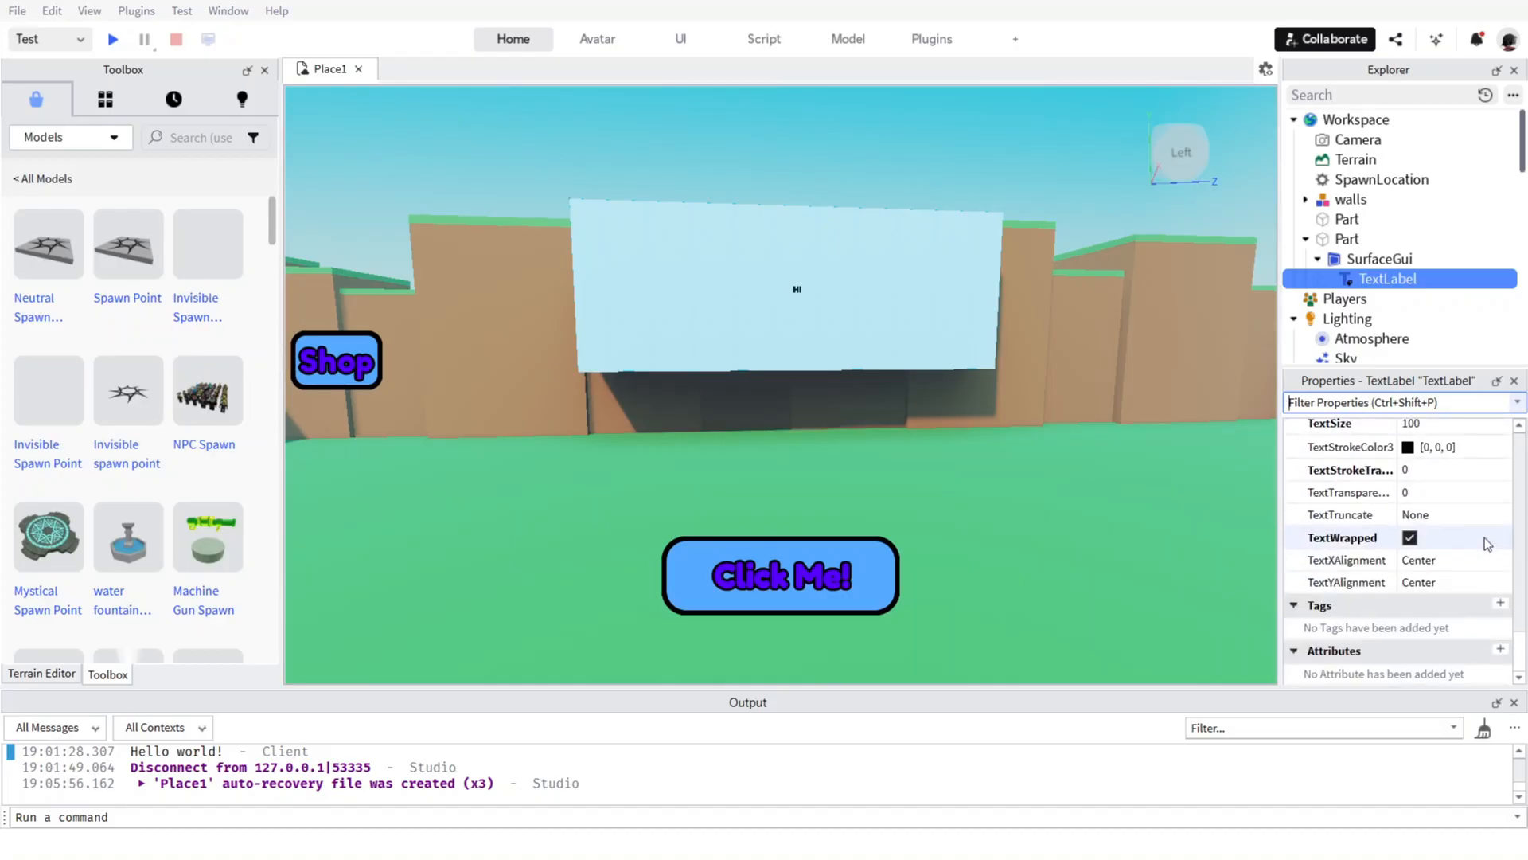
{"action": "scroll", "coordinate": [1484, 537], "scroll_direction": "up", "scroll_amount": 12}
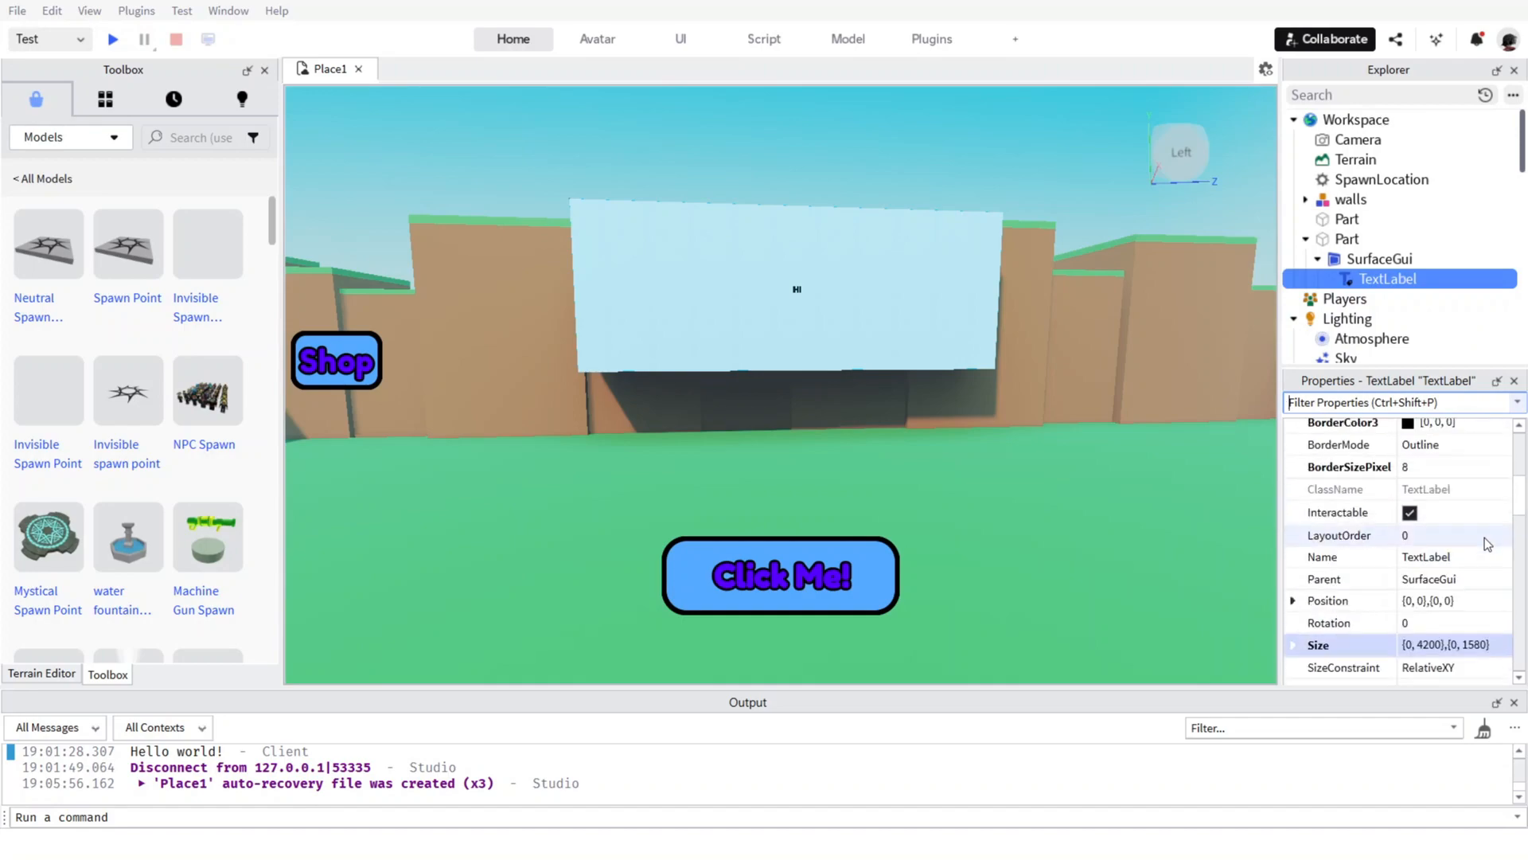
Look through the TextLabel's appearance, size, font and text settings for what controls the text size.
{"action": "scroll", "coordinate": [1473, 598], "scroll_direction": "up", "scroll_amount": 5}
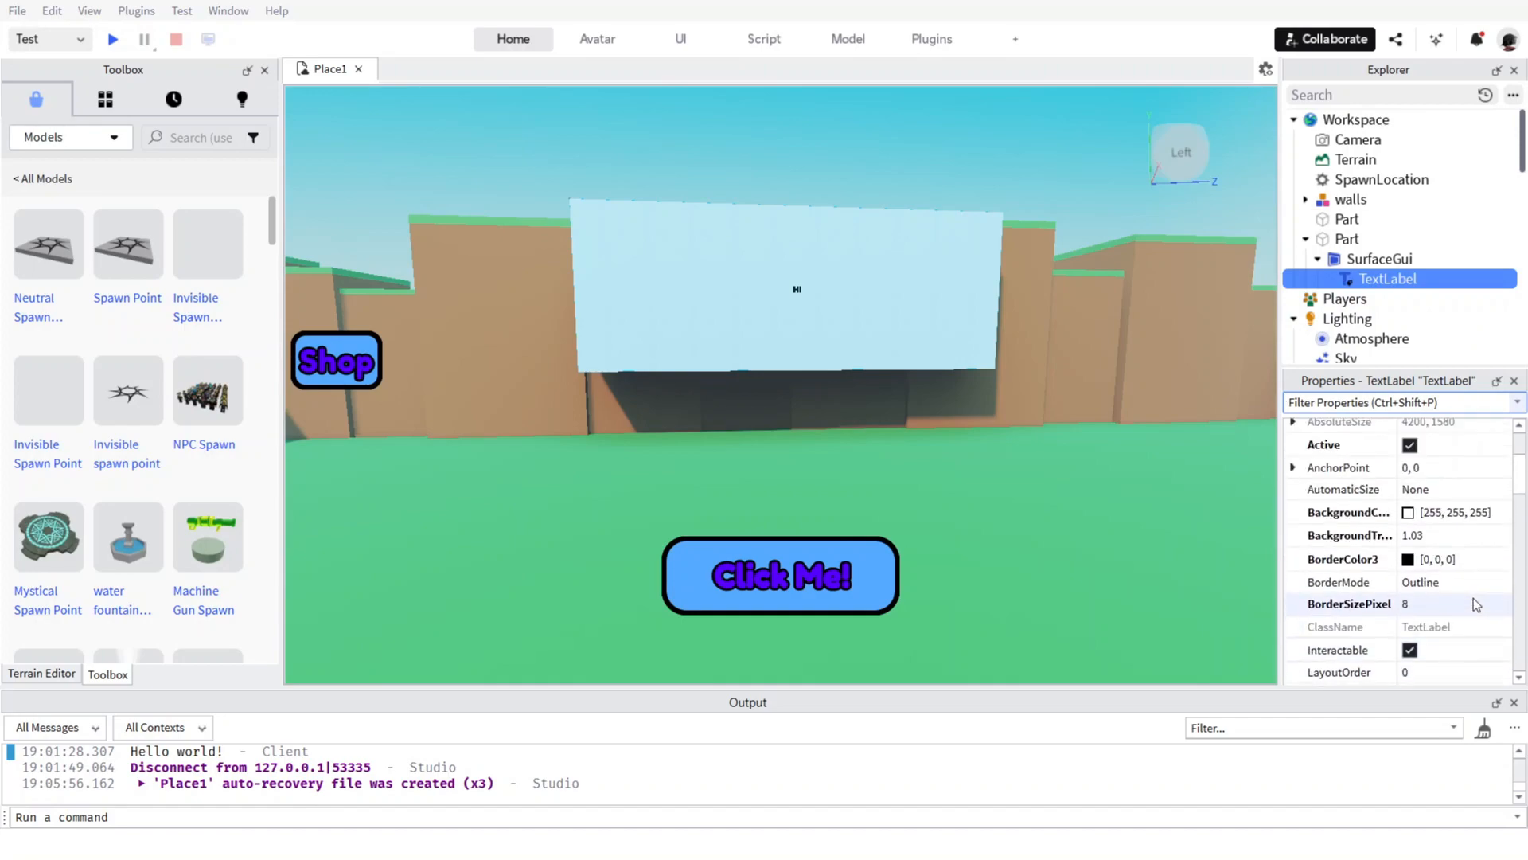
{"action": "scroll", "coordinate": [1459, 504], "scroll_direction": "up", "scroll_amount": 3}
{"action": "left_click", "coordinate": [1293, 568]}
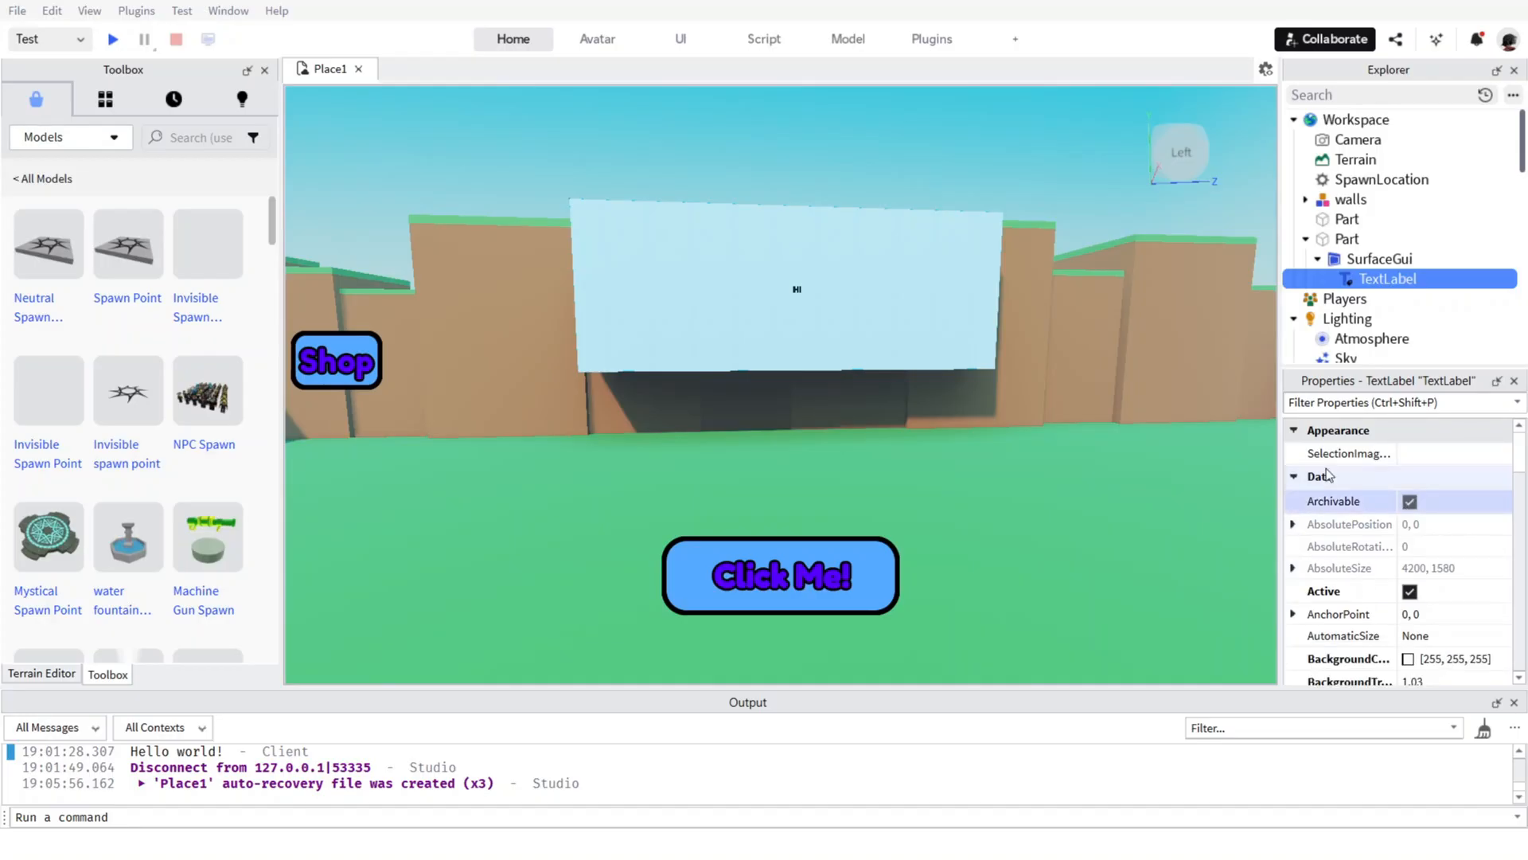
{"action": "scroll", "coordinate": [1465, 526], "scroll_direction": "down", "scroll_amount": 10}
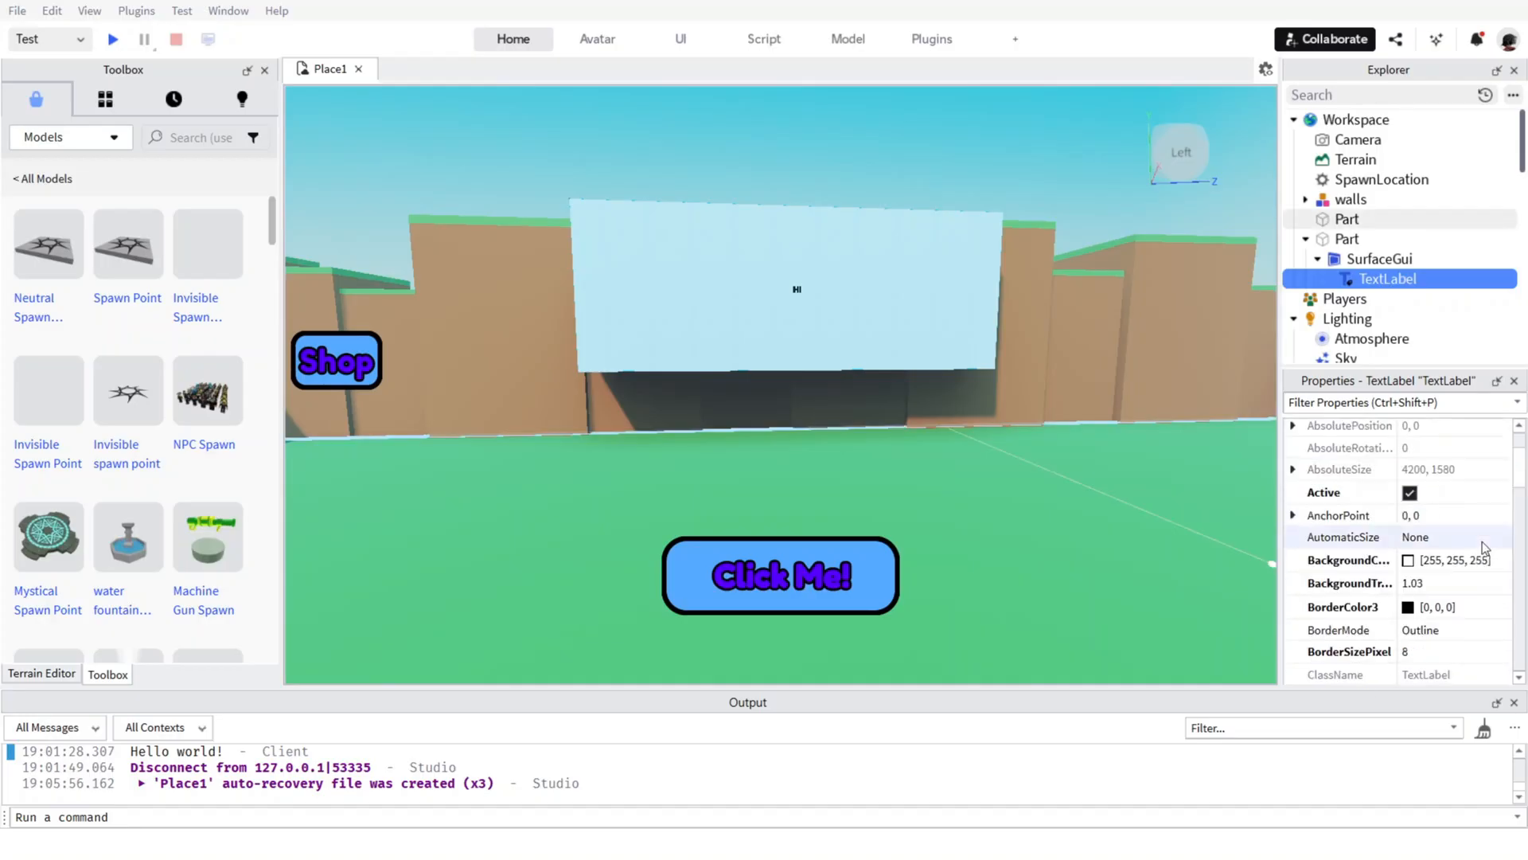
{"action": "scroll", "coordinate": [1454, 633], "scroll_direction": "down", "scroll_amount": 10}
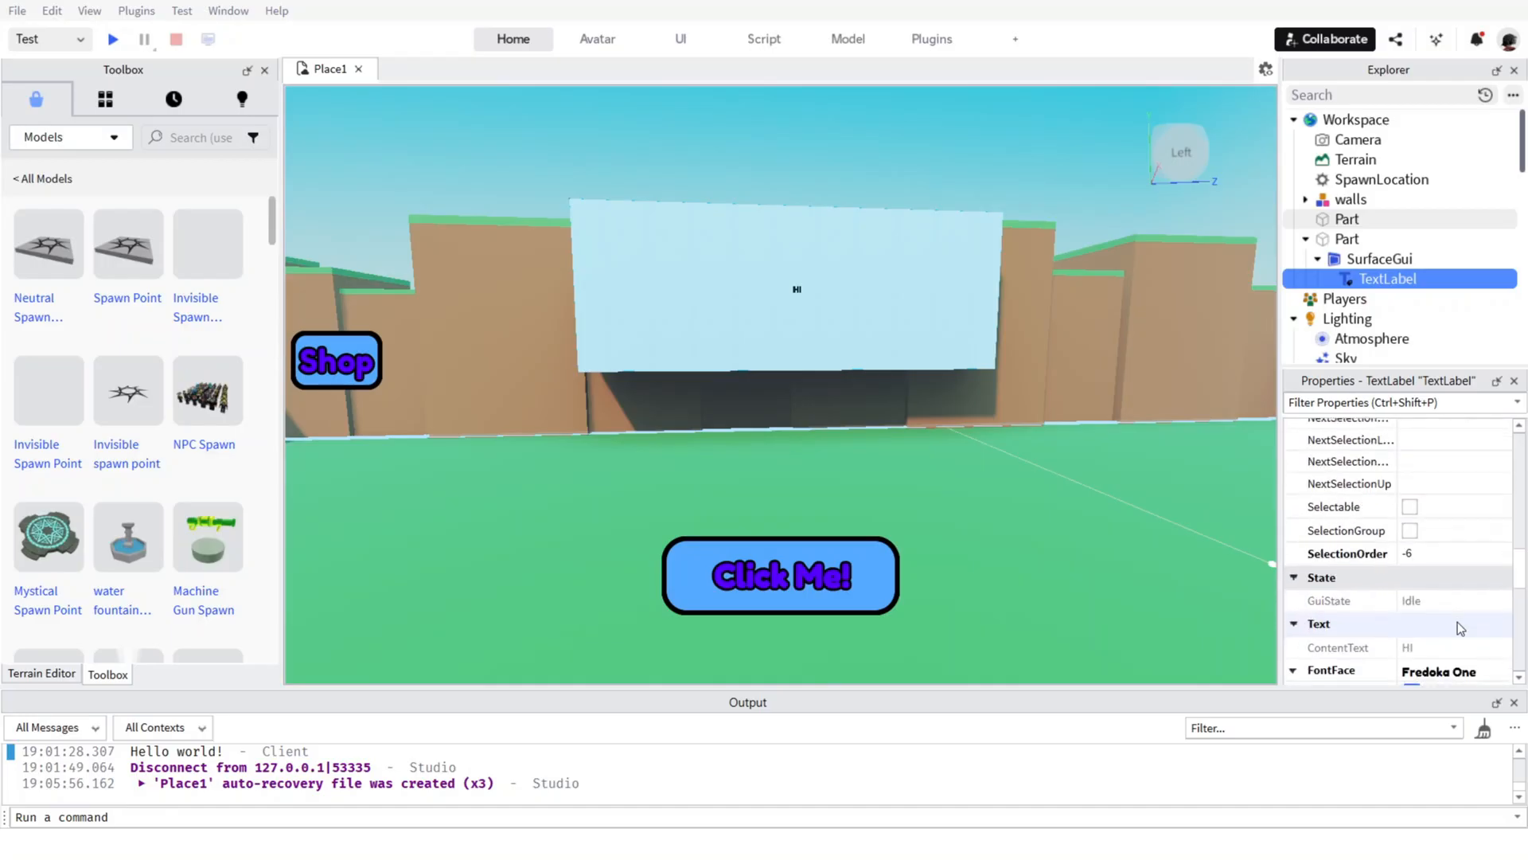
{"action": "left_click", "coordinate": [1447, 518]}
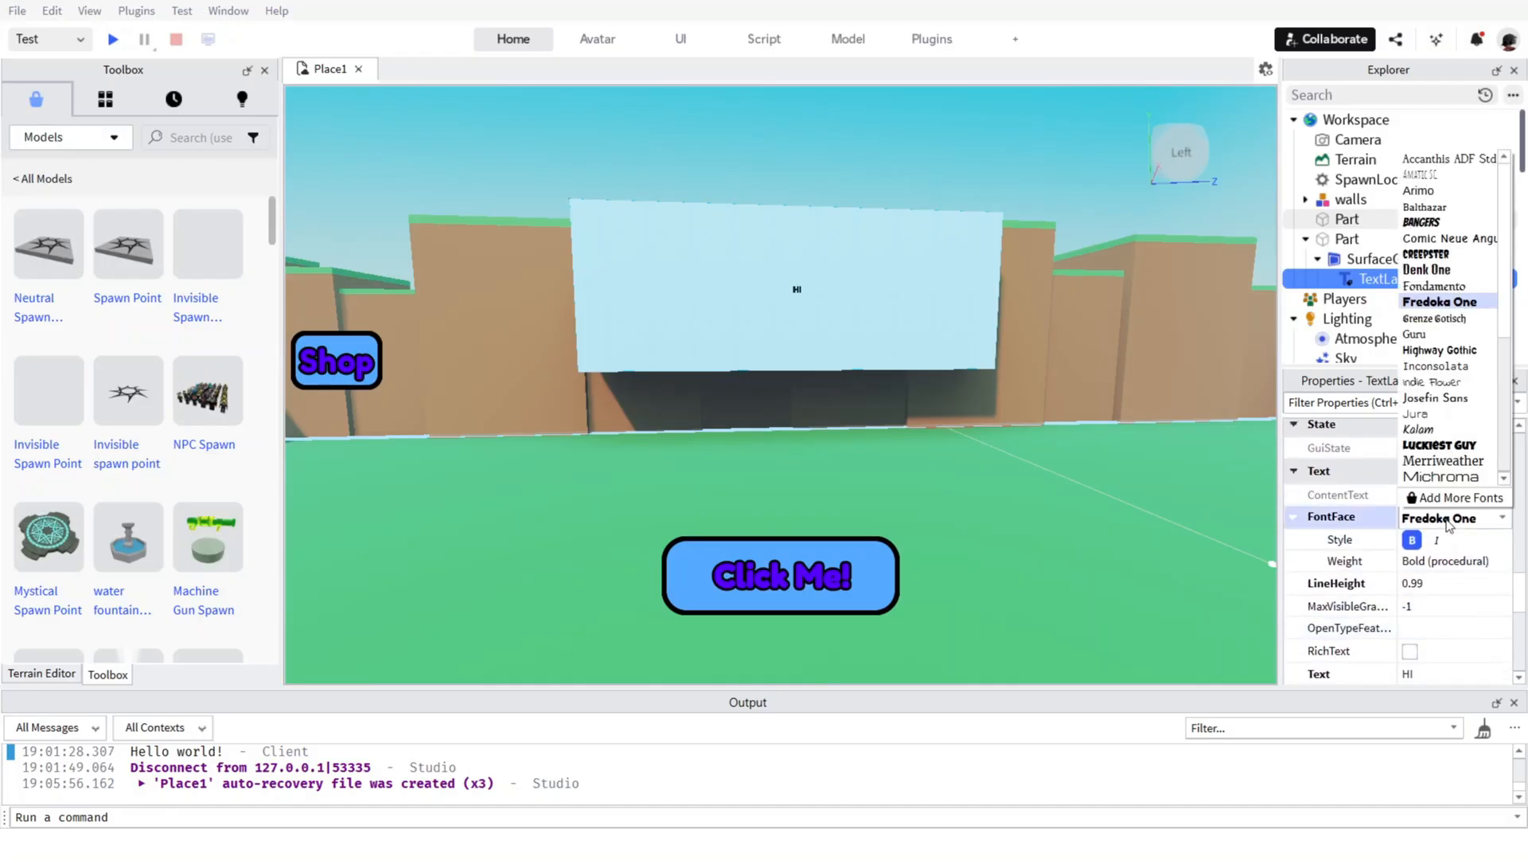
{"action": "left_click", "coordinate": [1324, 528]}
{"action": "scroll", "coordinate": [1433, 621], "scroll_direction": "down", "scroll_amount": 2}
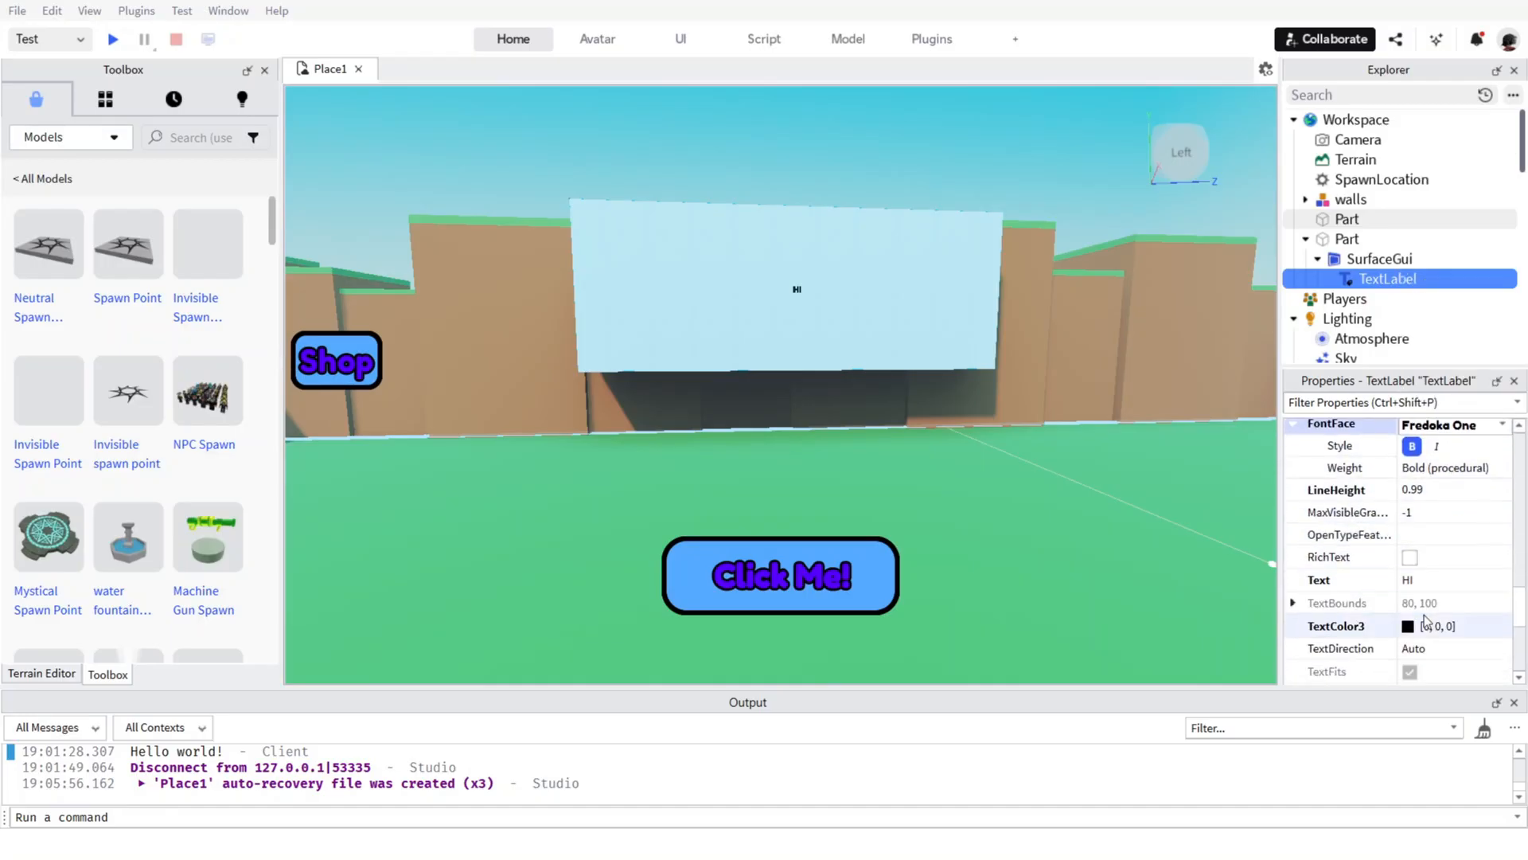
{"action": "scroll", "coordinate": [1433, 586], "scroll_direction": "down", "scroll_amount": 4}
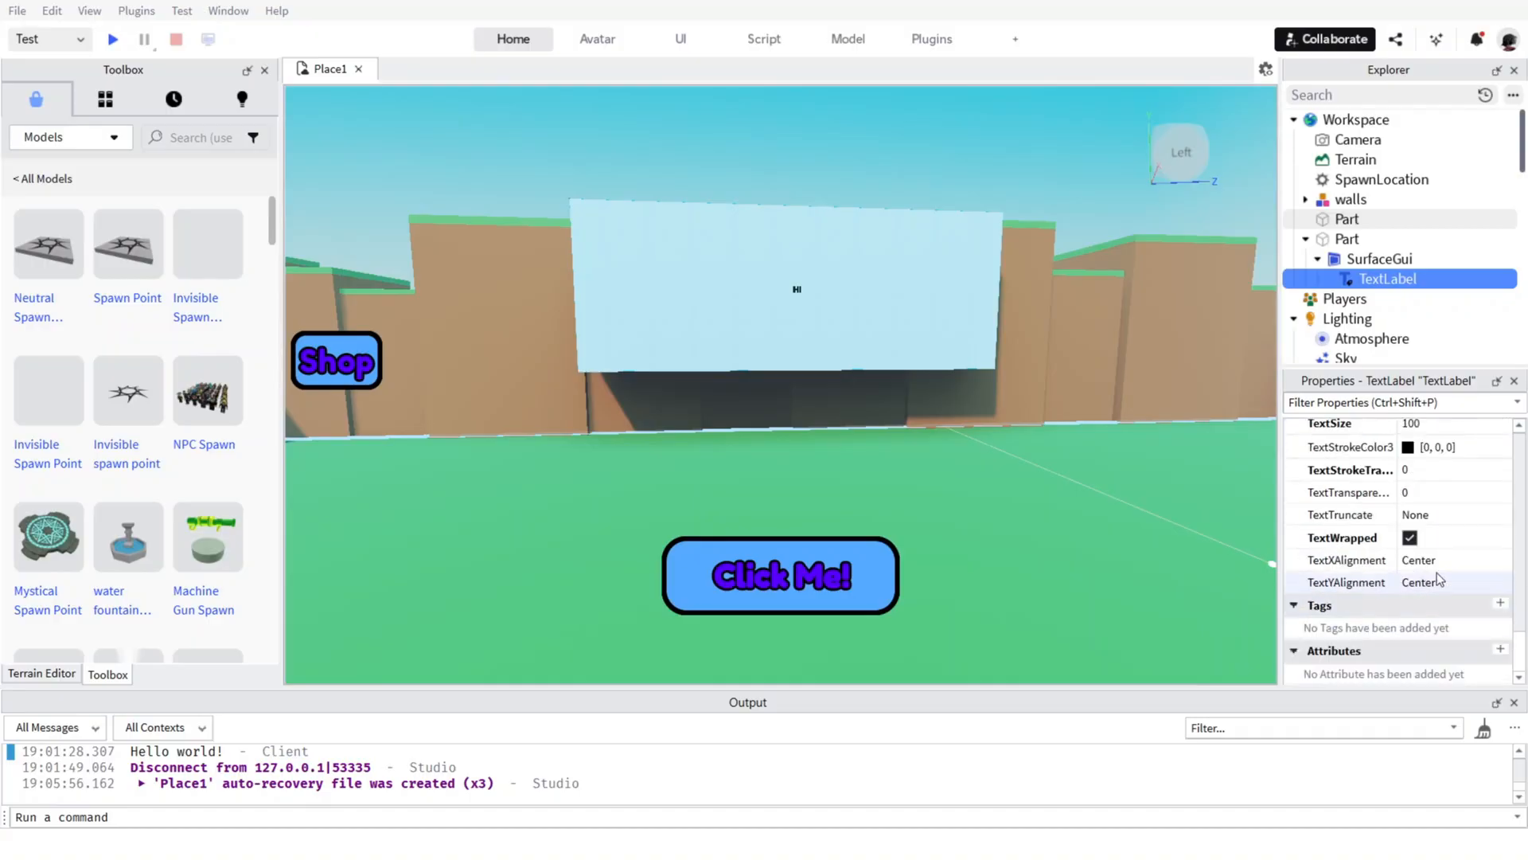
Delete the large sign part together with its SurfaceGui and TextLabel.
{"action": "left_click", "coordinate": [818, 272]}
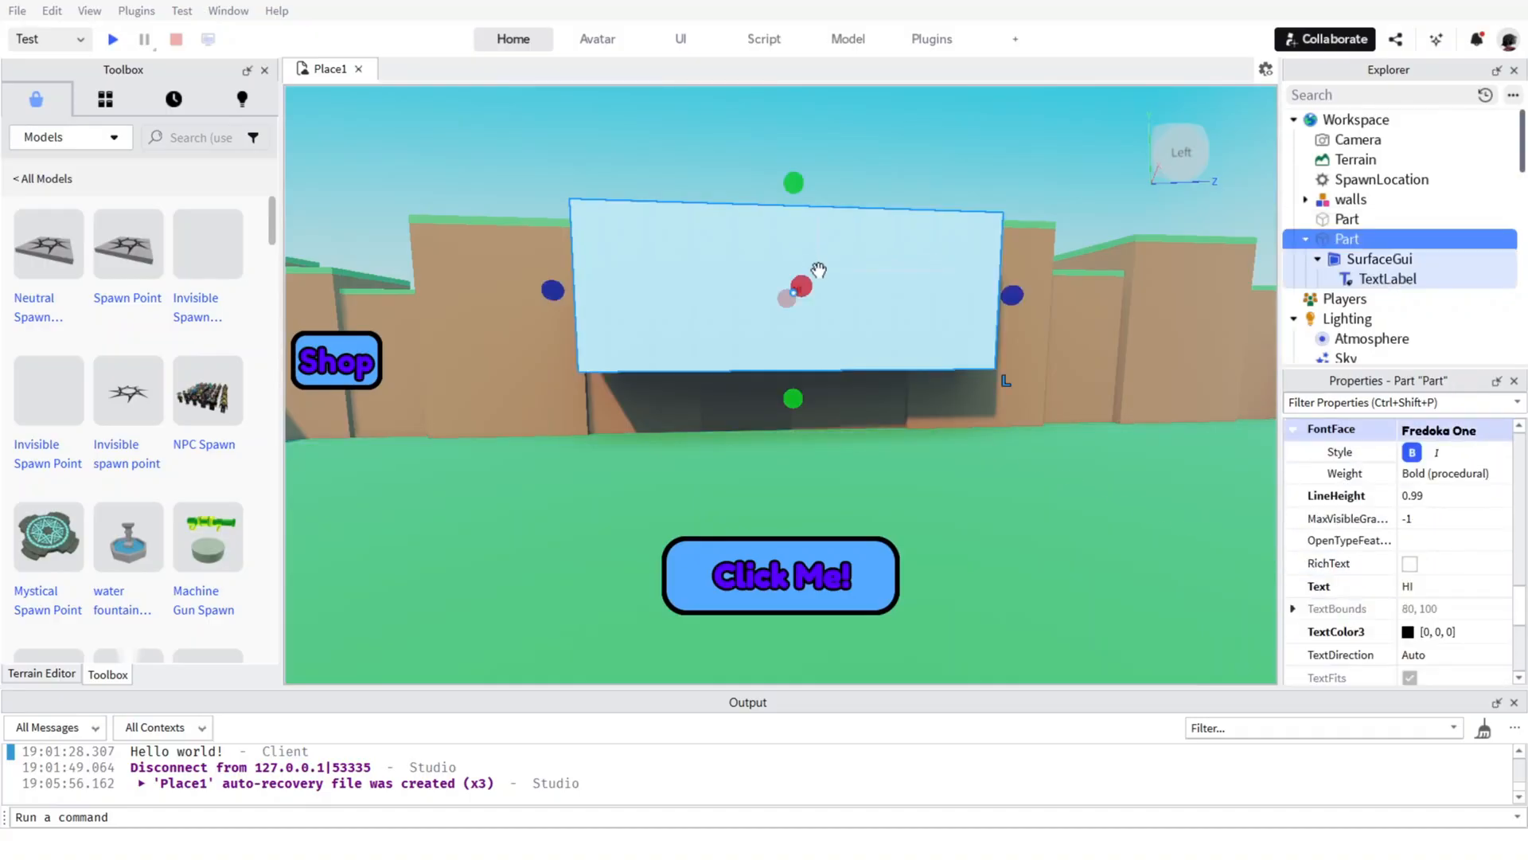
{"action": "left_click", "coordinate": [787, 257]}
{"action": "left_click", "coordinate": [787, 257]}
{"action": "key", "text": "Delete"}
Search the Toolbox models for "obby" and insert the Obby Maze model.
{"action": "right_click_drag", "start_coordinate": [745, 233], "coordinate": [616, 262]}
{"action": "key", "text": "s"}
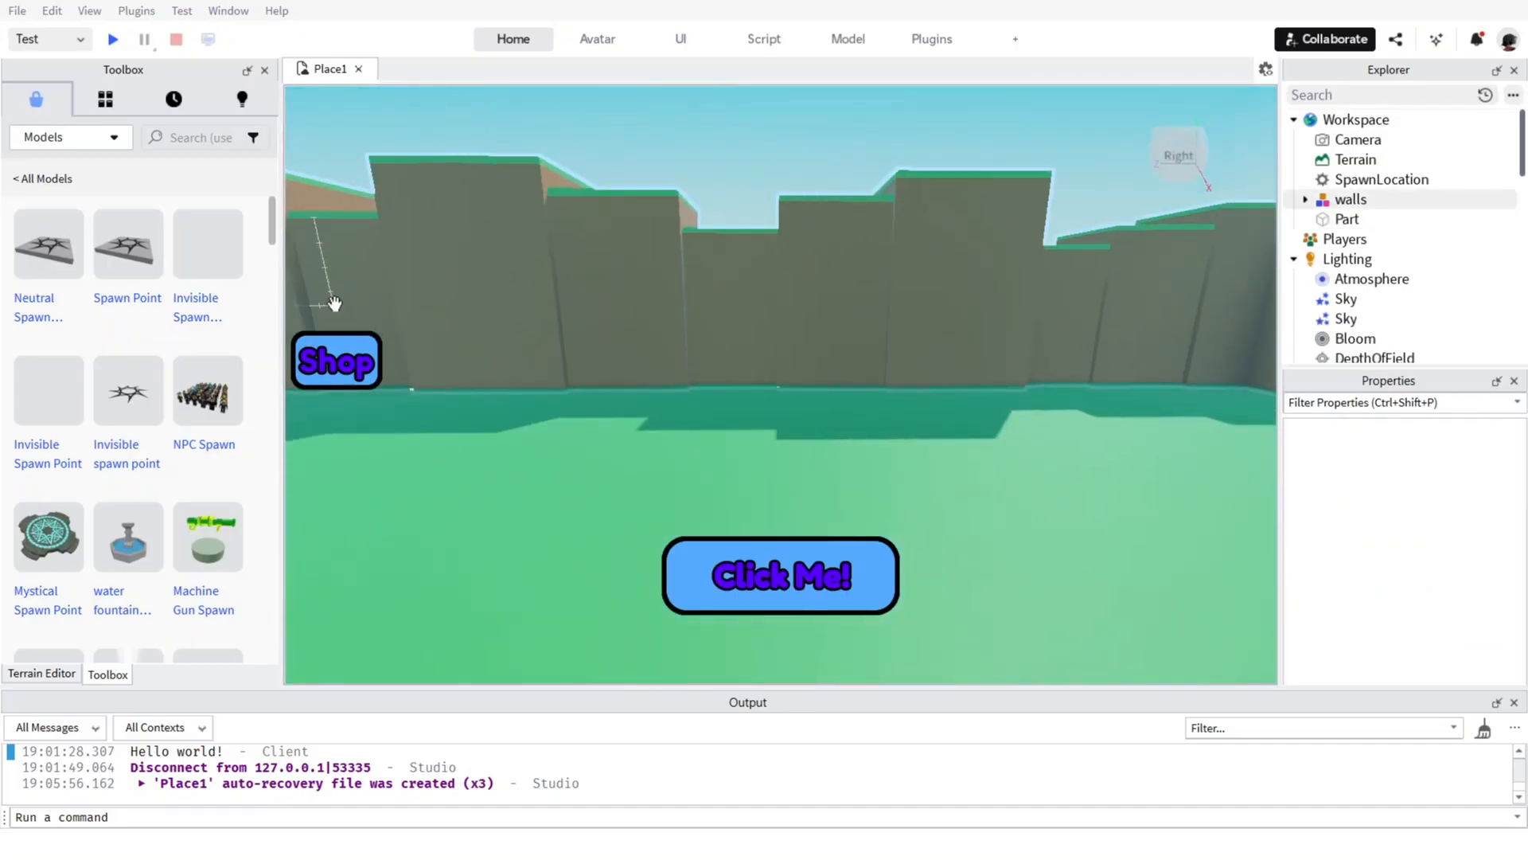
{"action": "left_click", "coordinate": [218, 136]}
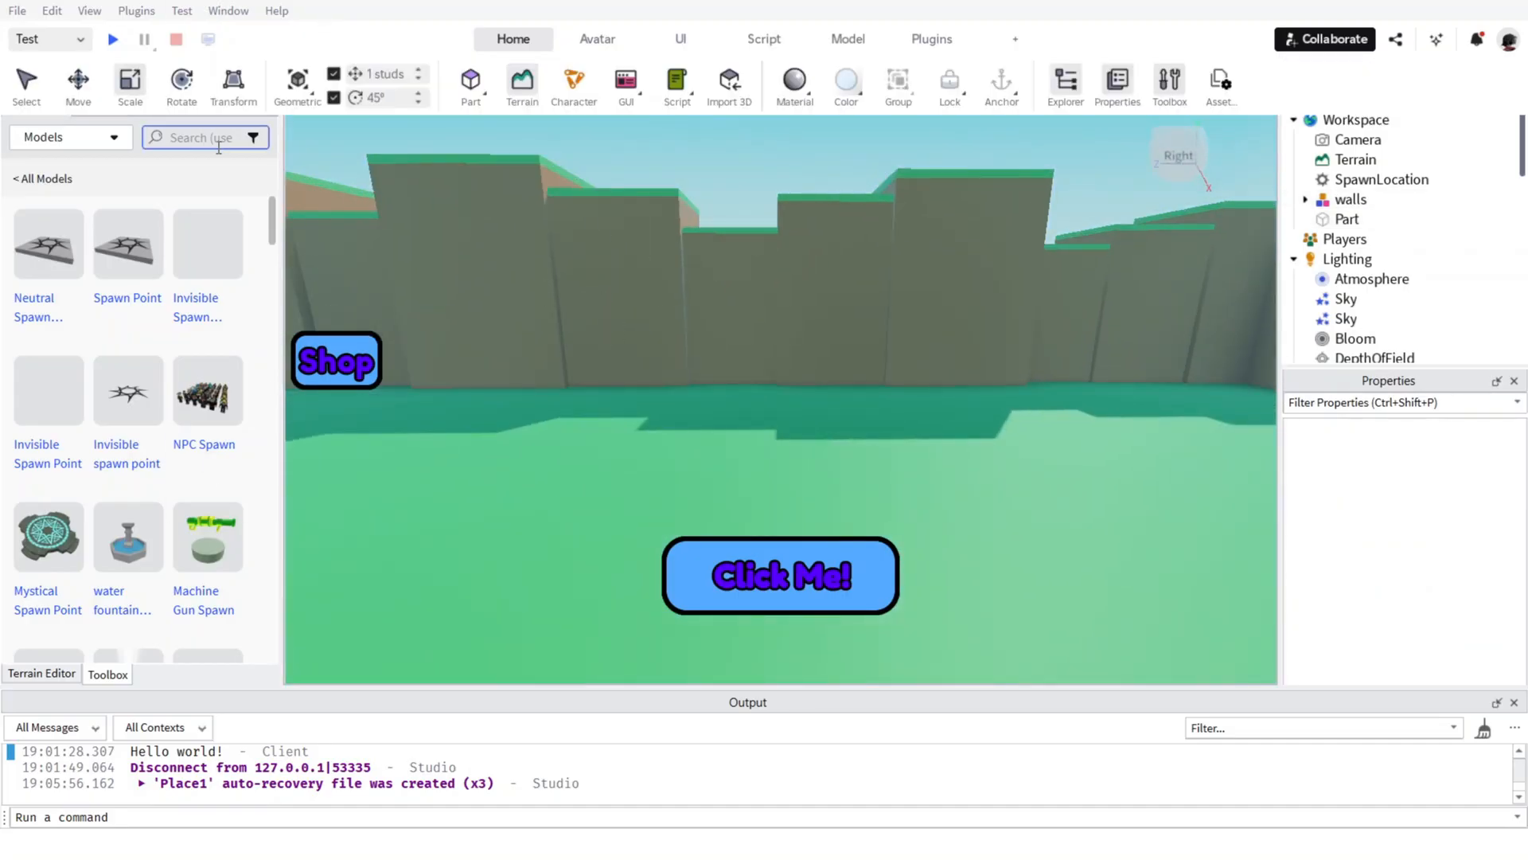
{"action": "type", "text": "obby"}
{"action": "key", "text": "Return"}
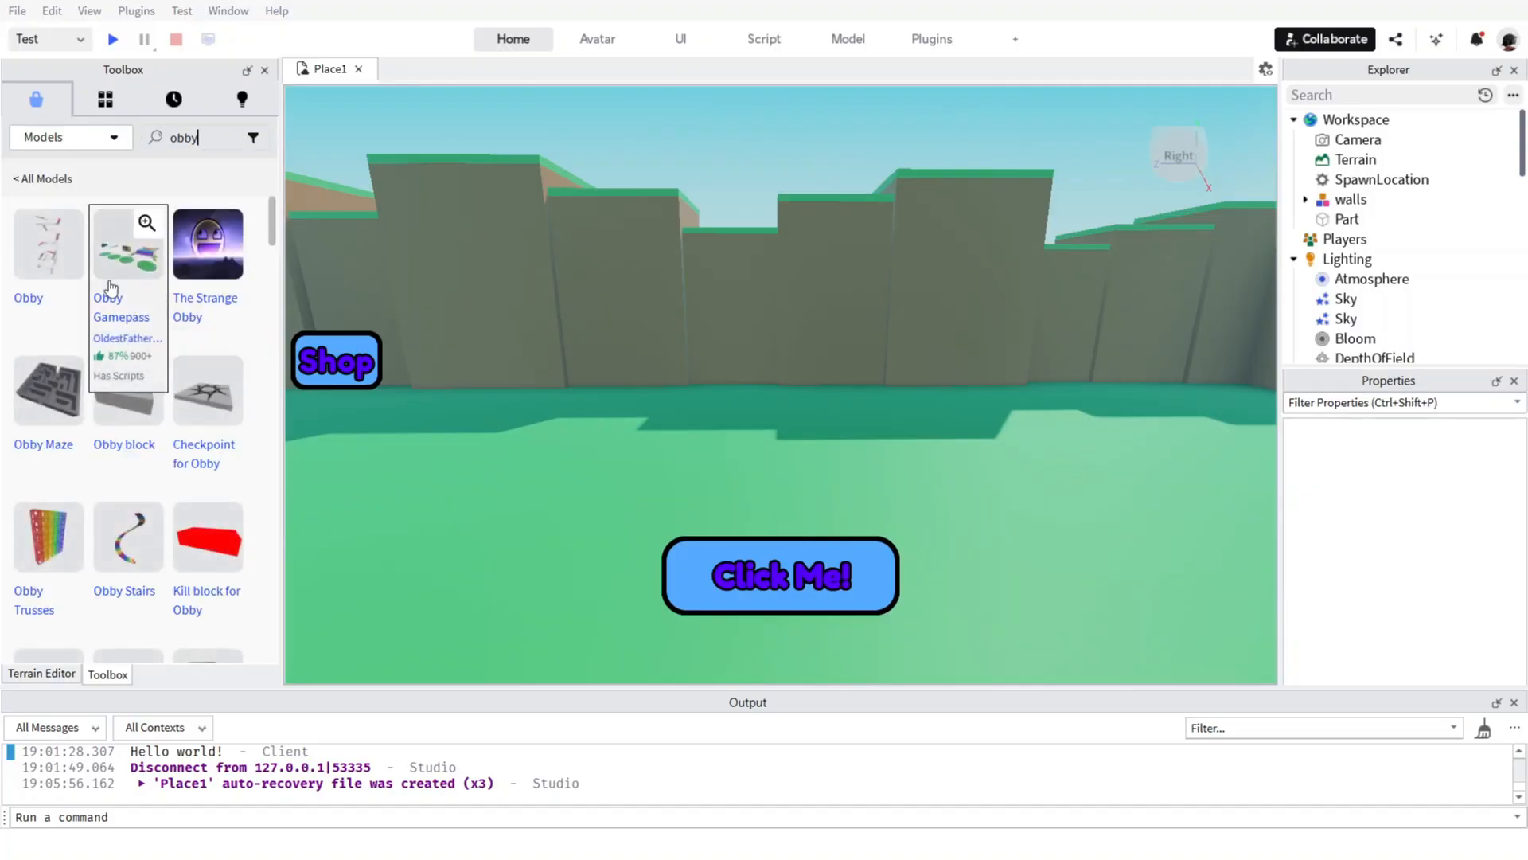
{"action": "scroll", "coordinate": [120, 394], "scroll_direction": "down", "scroll_amount": 3}
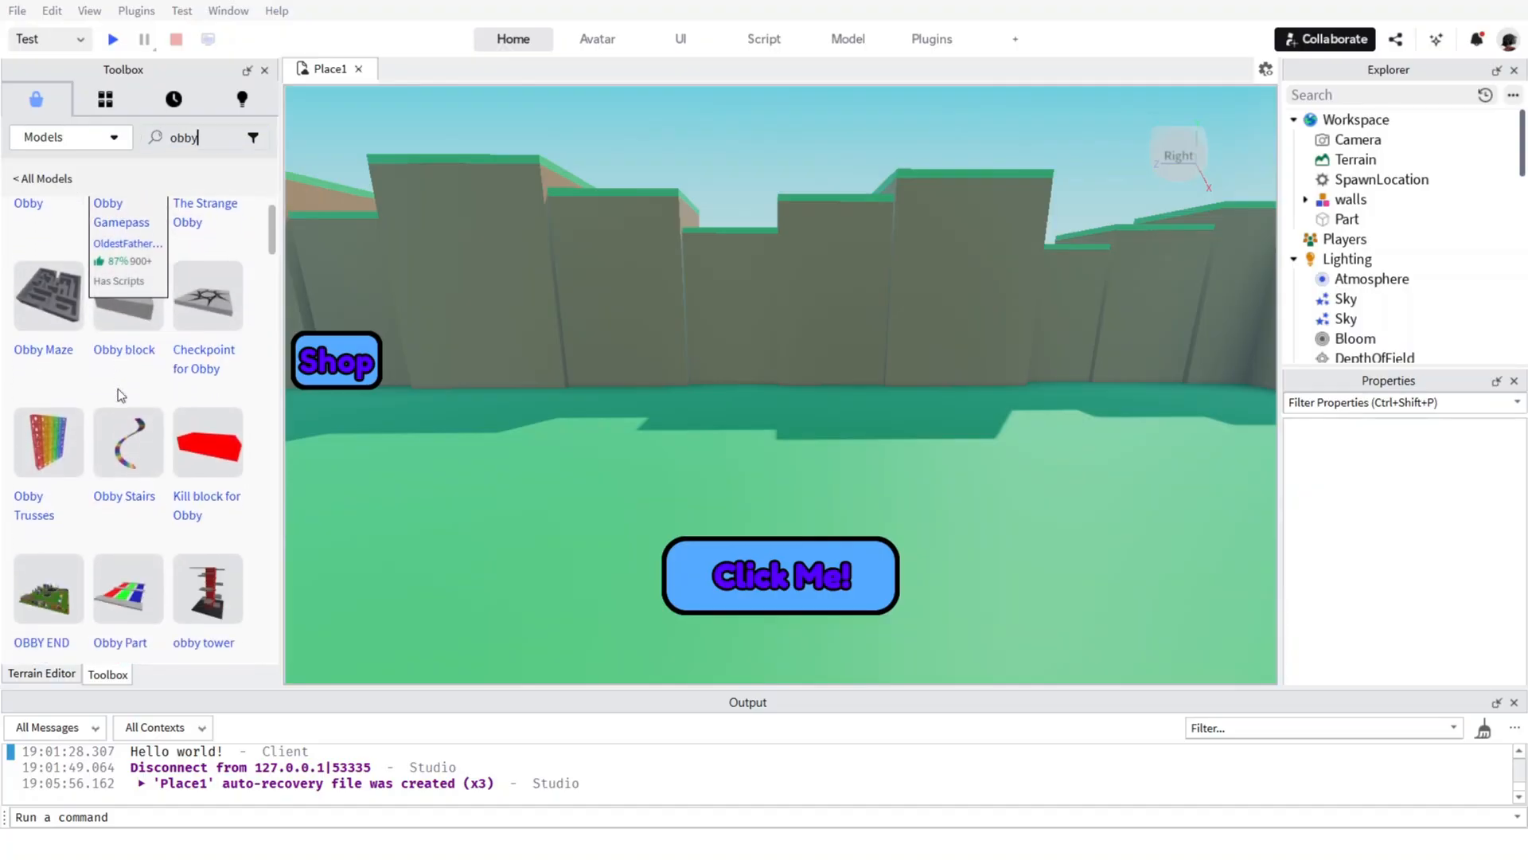
{"action": "left_click", "coordinate": [39, 299]}
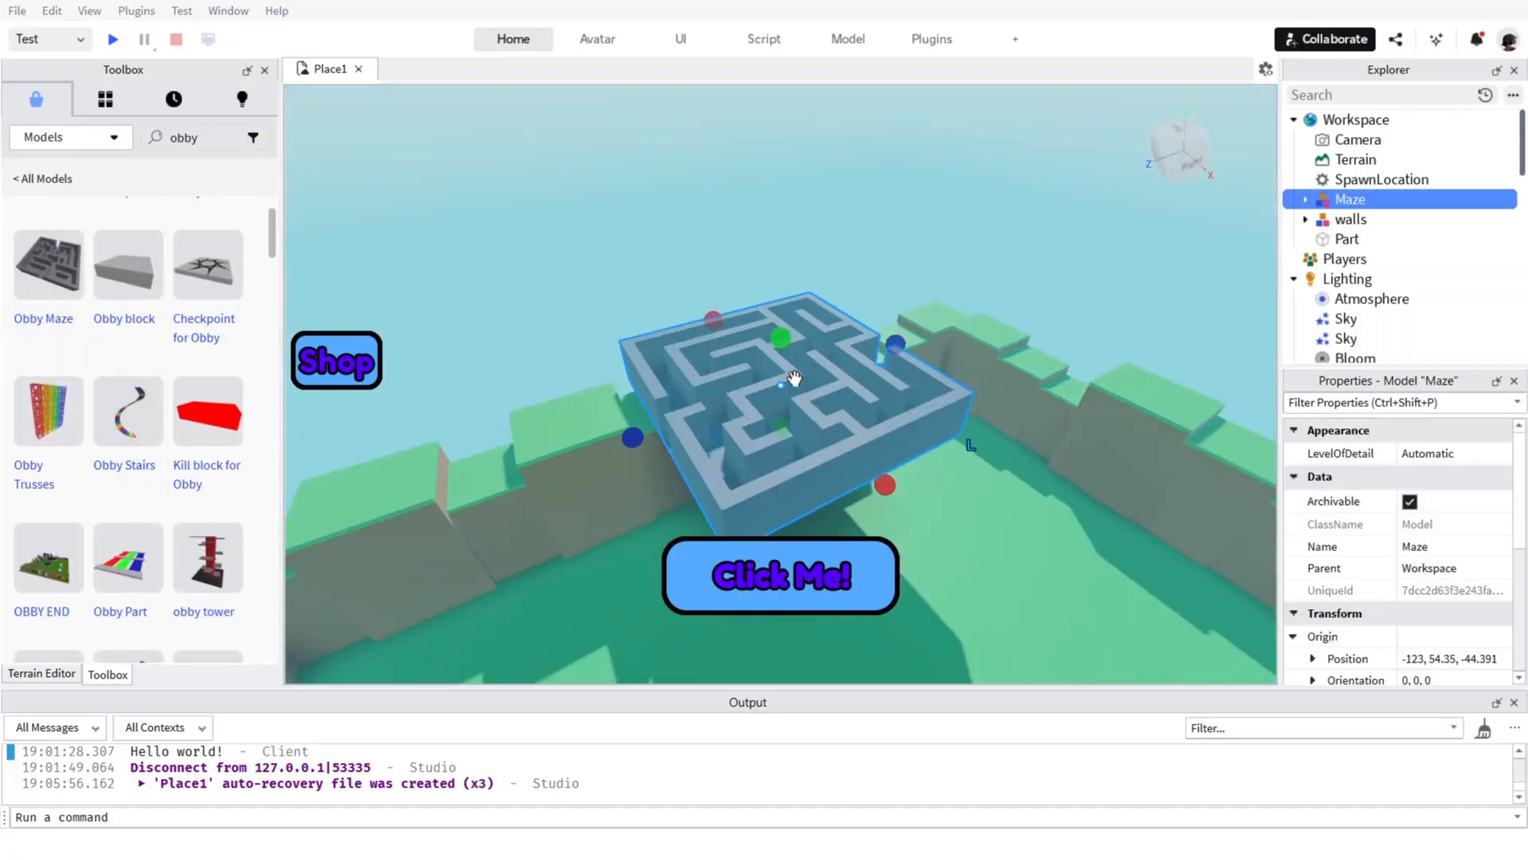
Move the maze onto the ground near the walled corner, at about -71, 9, -87.
{"action": "right_click", "coordinate": [775, 388]}
{"action": "left_click", "coordinate": [750, 403]}
{"action": "left_click_drag", "start_coordinate": [764, 416], "coordinate": [863, 354]}
Insert the Lava Obby Part with its script and move it across the ground beside the maze, to about 37, 2, -76.
{"action": "scroll", "coordinate": [159, 382], "scroll_direction": "down", "scroll_amount": 5}
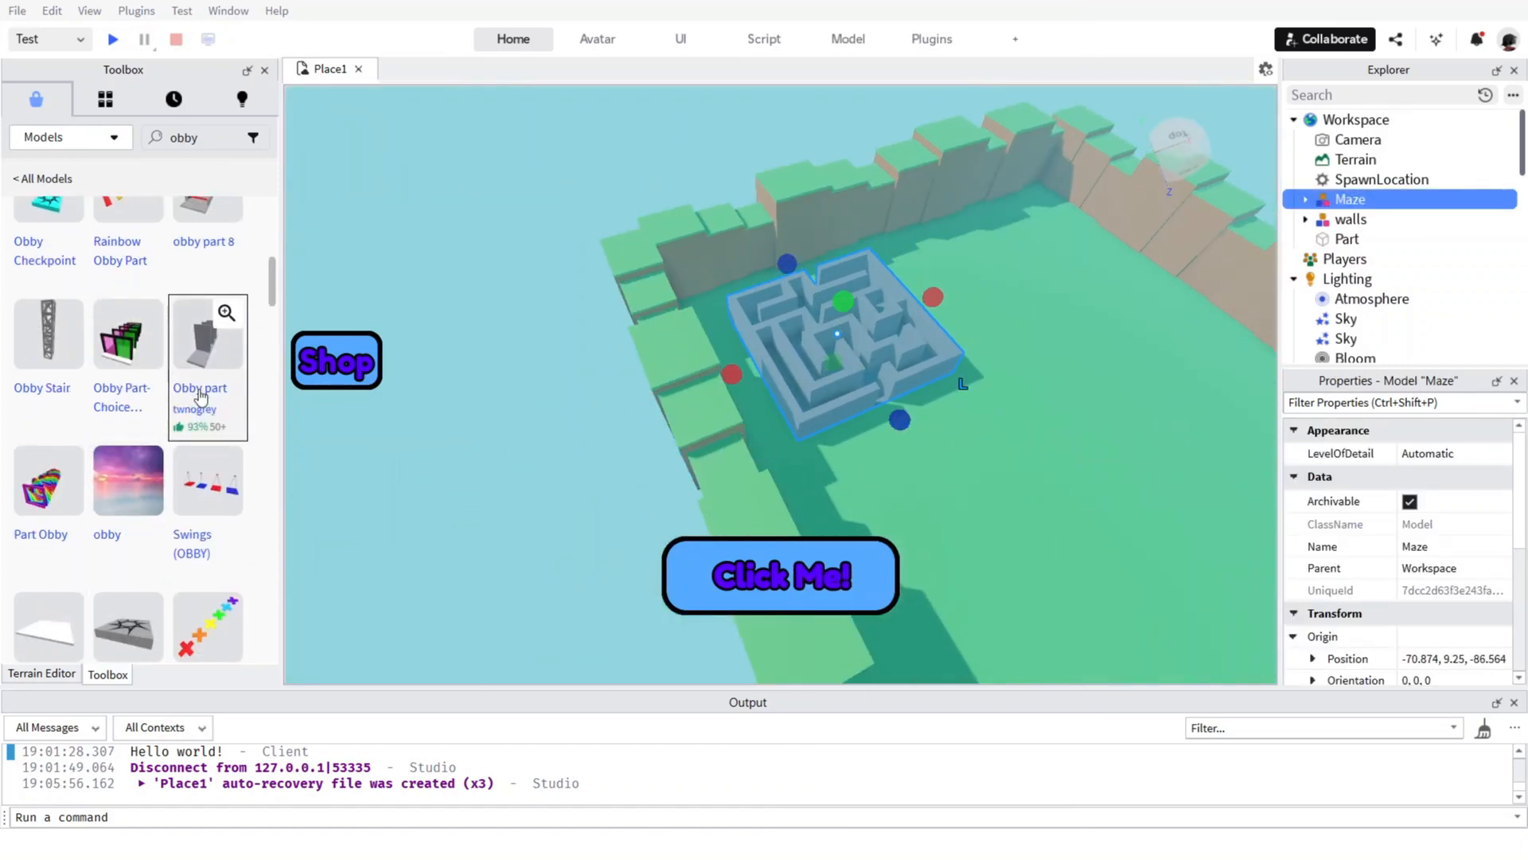
{"action": "scroll", "coordinate": [172, 327], "scroll_direction": "down", "scroll_amount": 8}
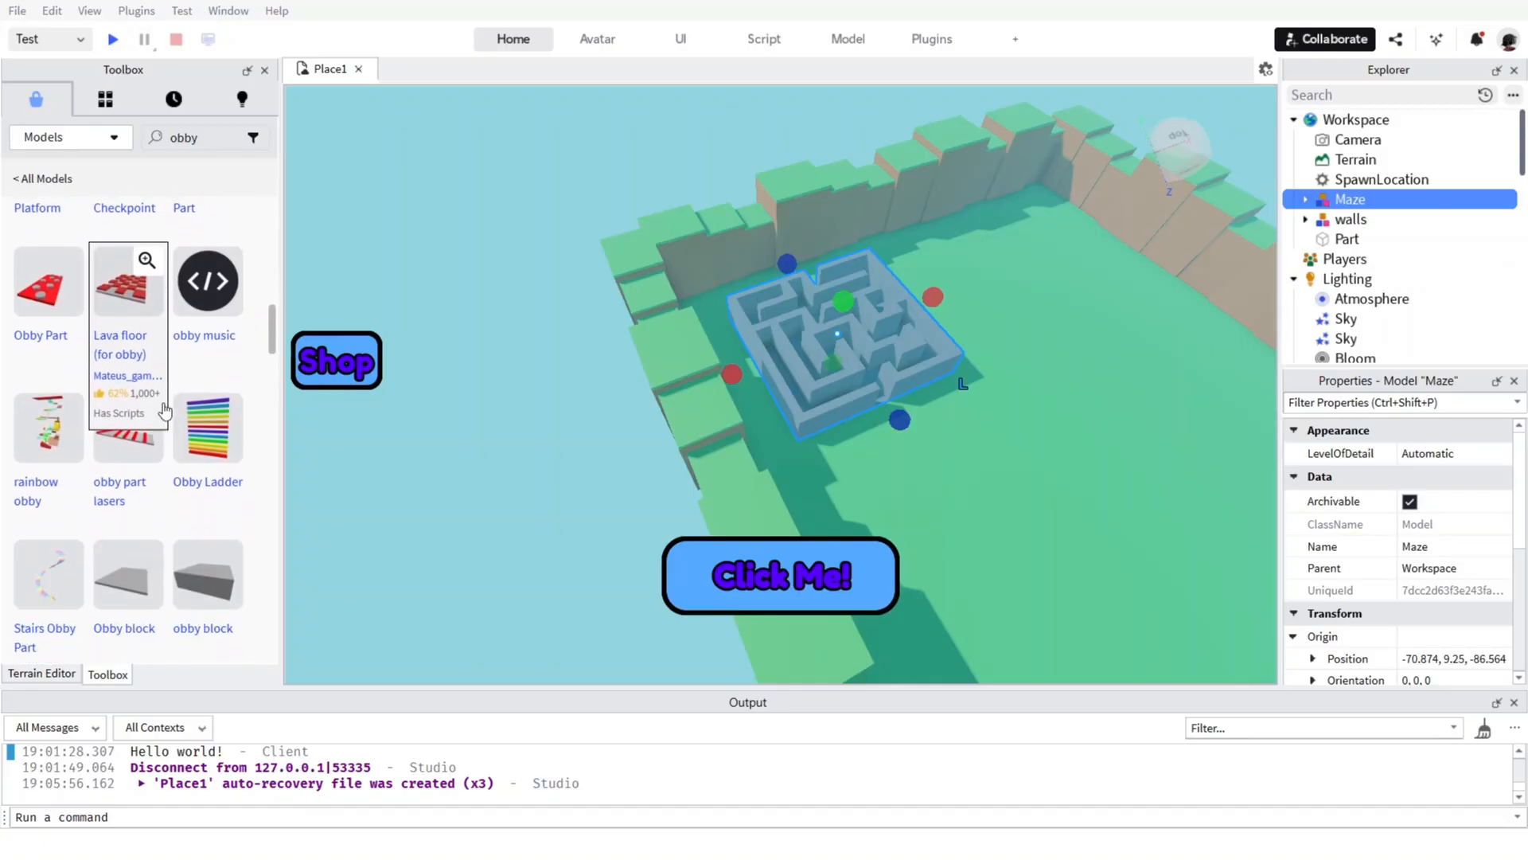
{"action": "scroll", "coordinate": [191, 482], "scroll_direction": "down", "scroll_amount": 3}
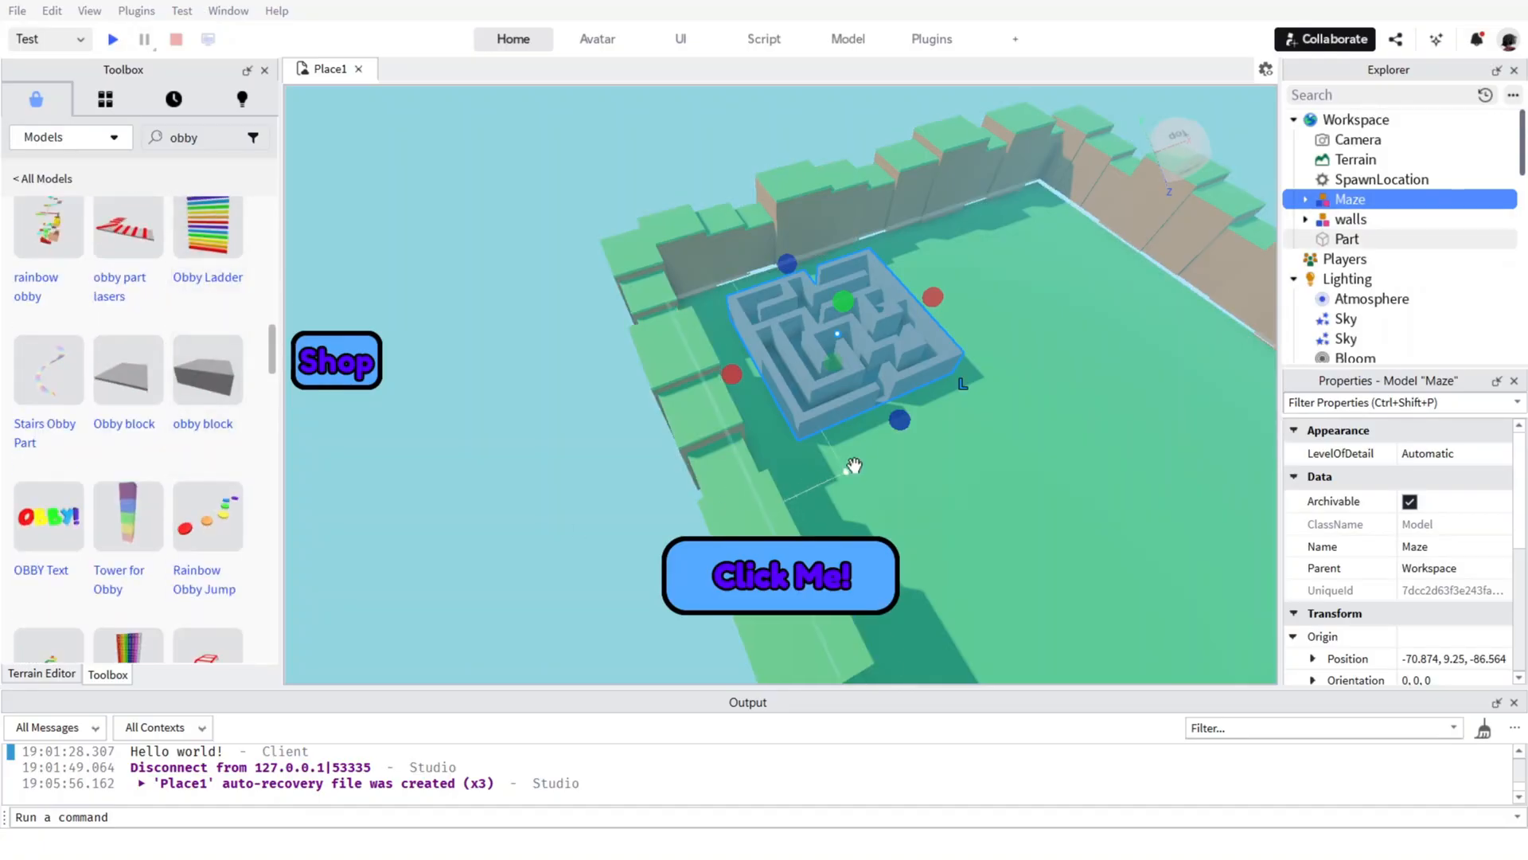
{"action": "right_click_drag", "start_coordinate": [853, 468], "coordinate": [866, 453]}
{"action": "scroll", "coordinate": [852, 331], "scroll_direction": "up", "scroll_amount": 10}
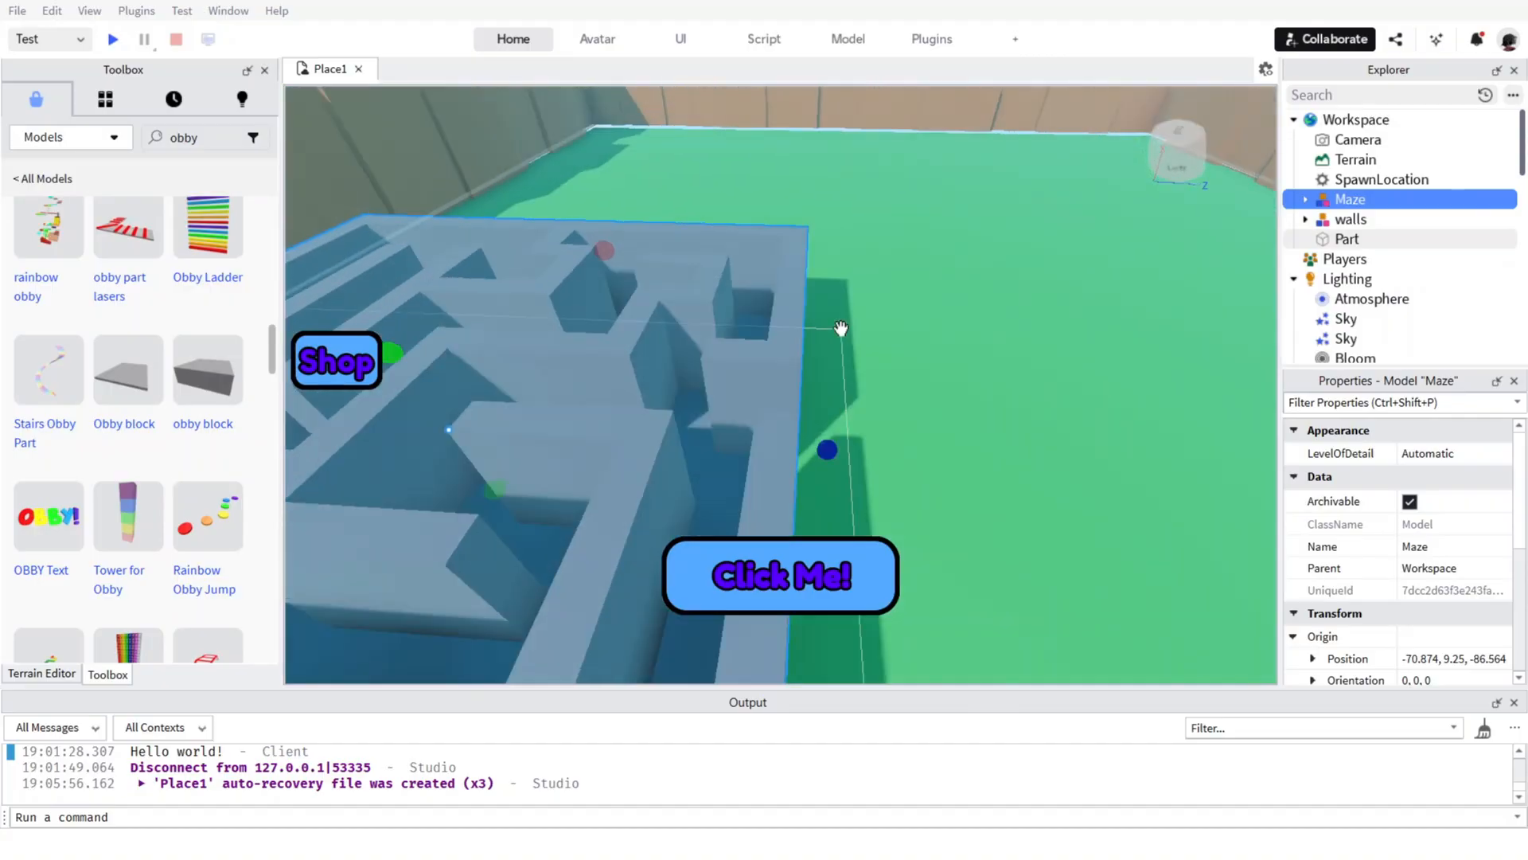
{"action": "scroll", "coordinate": [842, 328], "scroll_direction": "down", "scroll_amount": 10}
{"action": "scroll", "coordinate": [146, 470], "scroll_direction": "down", "scroll_amount": 5}
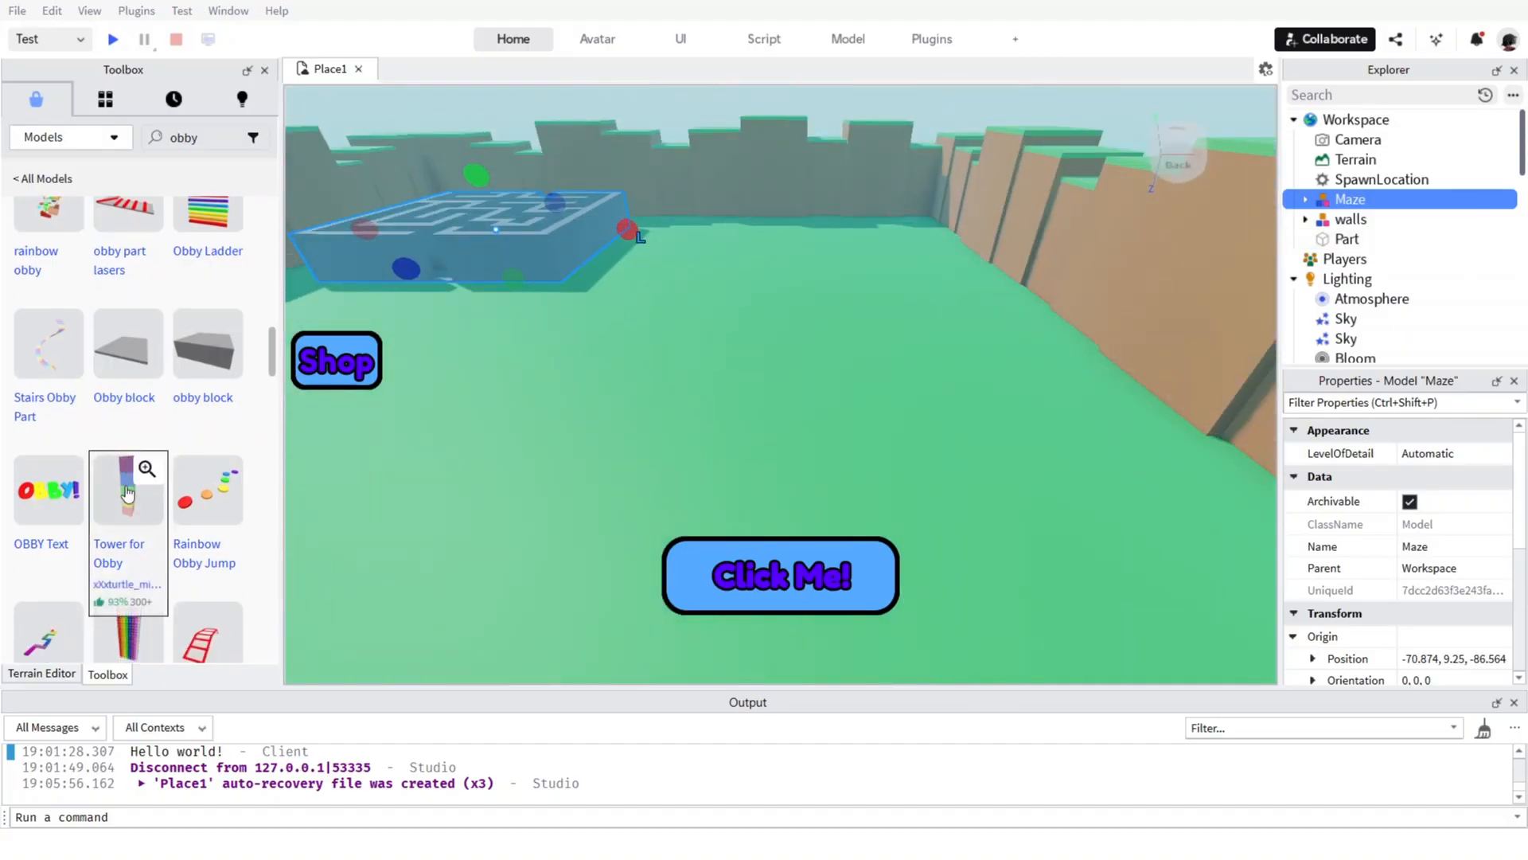
{"action": "scroll", "coordinate": [175, 430], "scroll_direction": "down", "scroll_amount": 10}
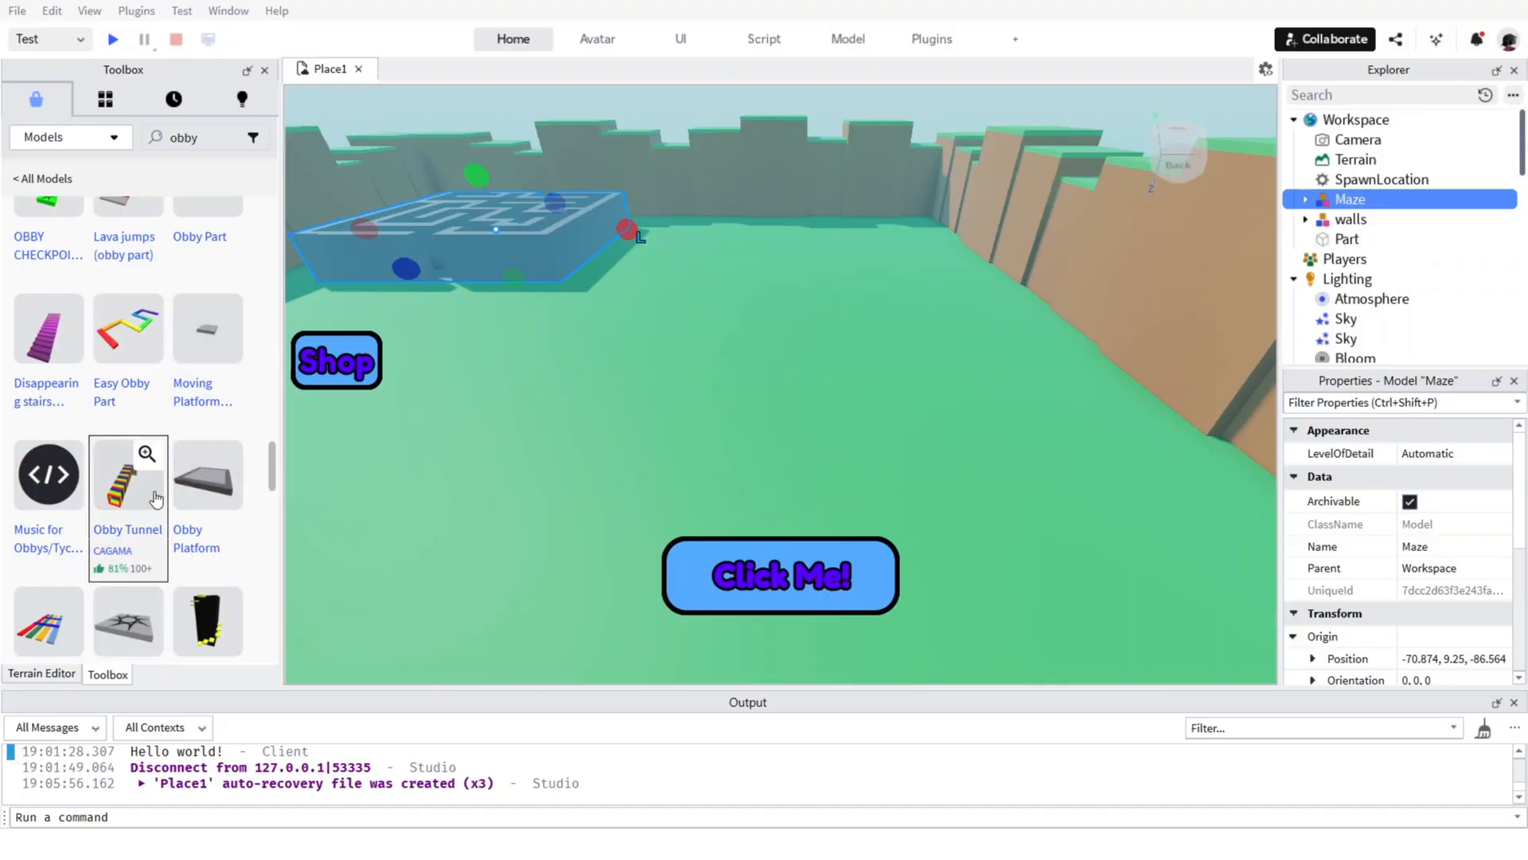
{"action": "scroll", "coordinate": [154, 496], "scroll_direction": "down", "scroll_amount": 5}
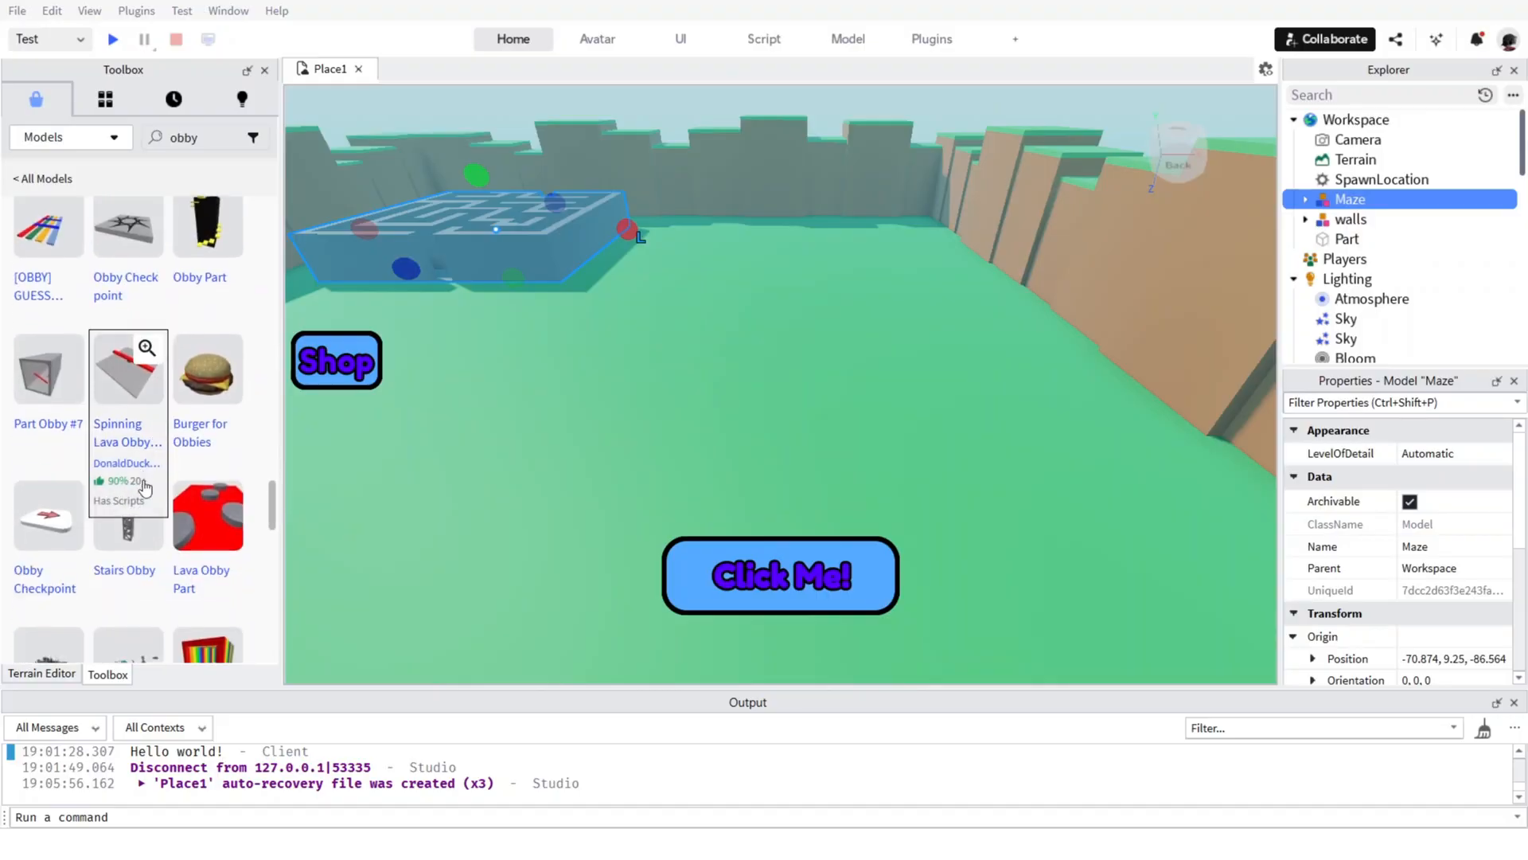
{"action": "scroll", "coordinate": [208, 379], "scroll_direction": "down", "scroll_amount": 3}
{"action": "left_click", "coordinate": [208, 326]}
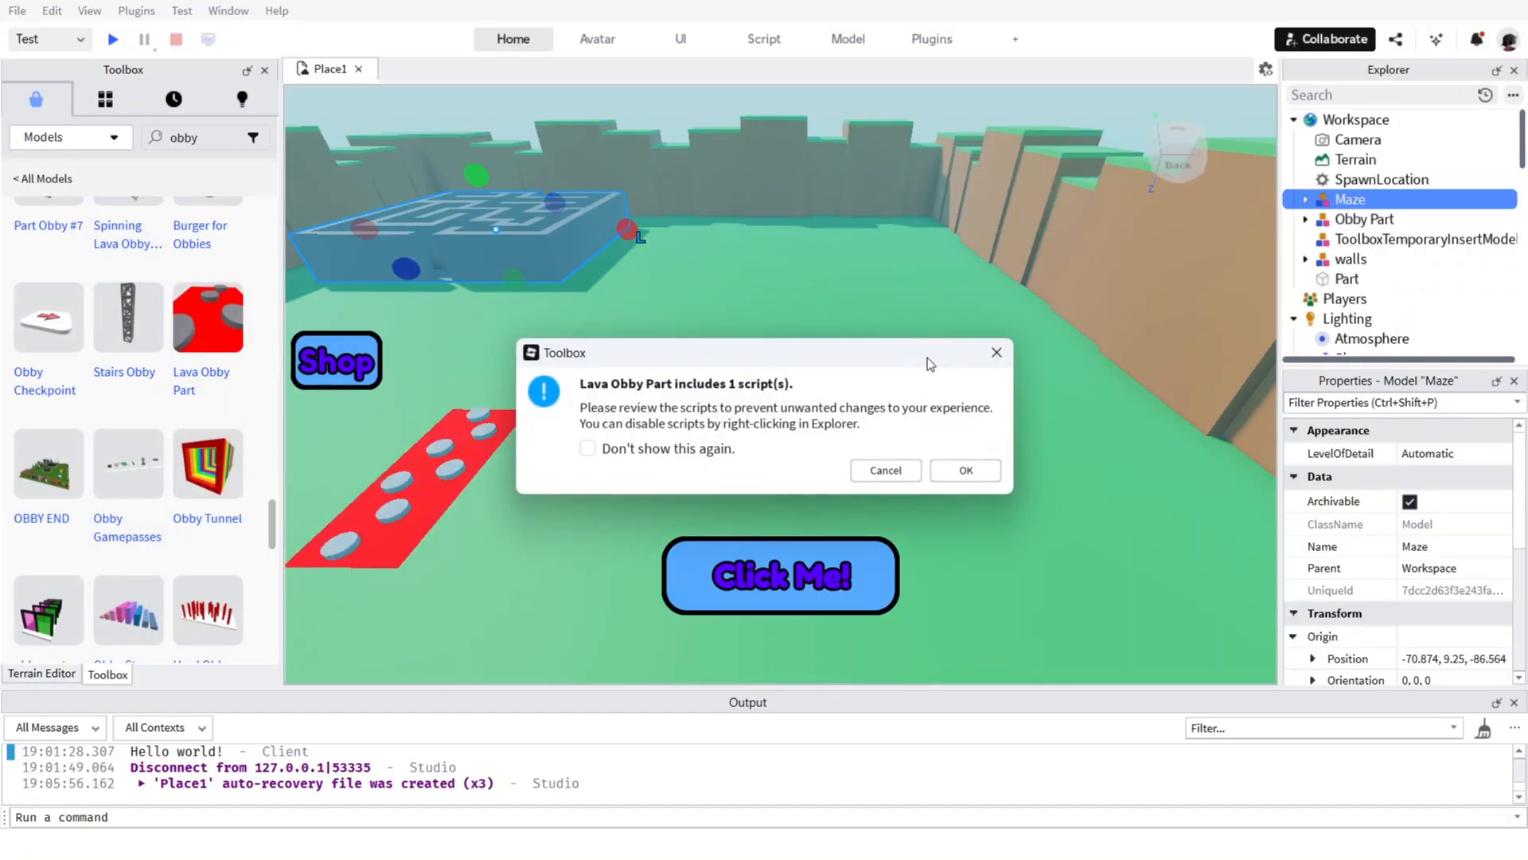
{"action": "left_click", "coordinate": [985, 470]}
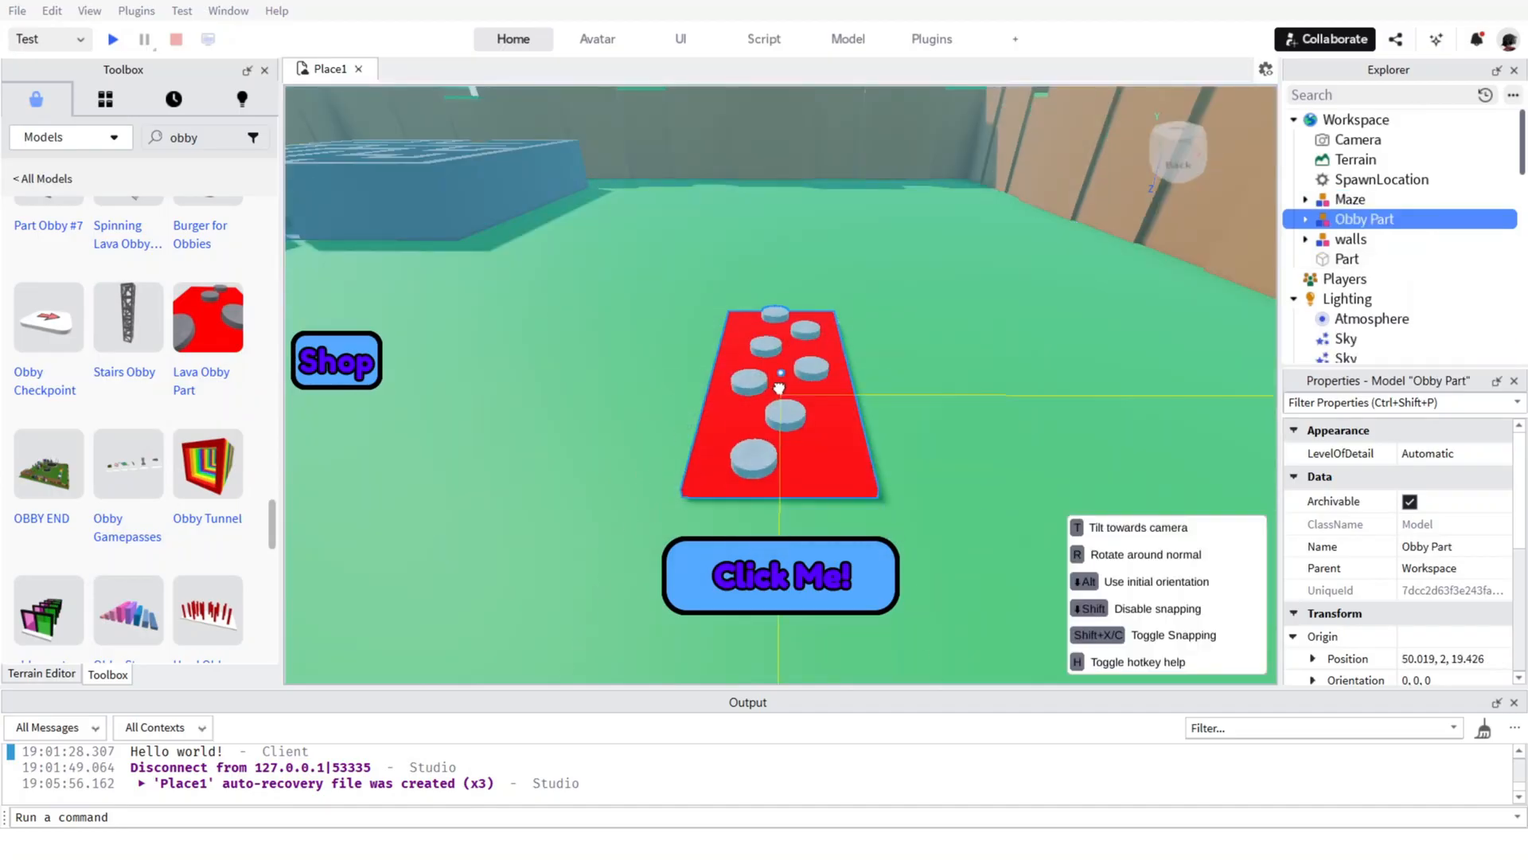
{"action": "left_click_drag", "start_coordinate": [768, 245], "coordinate": [750, 191]}
{"action": "key", "text": "s"}
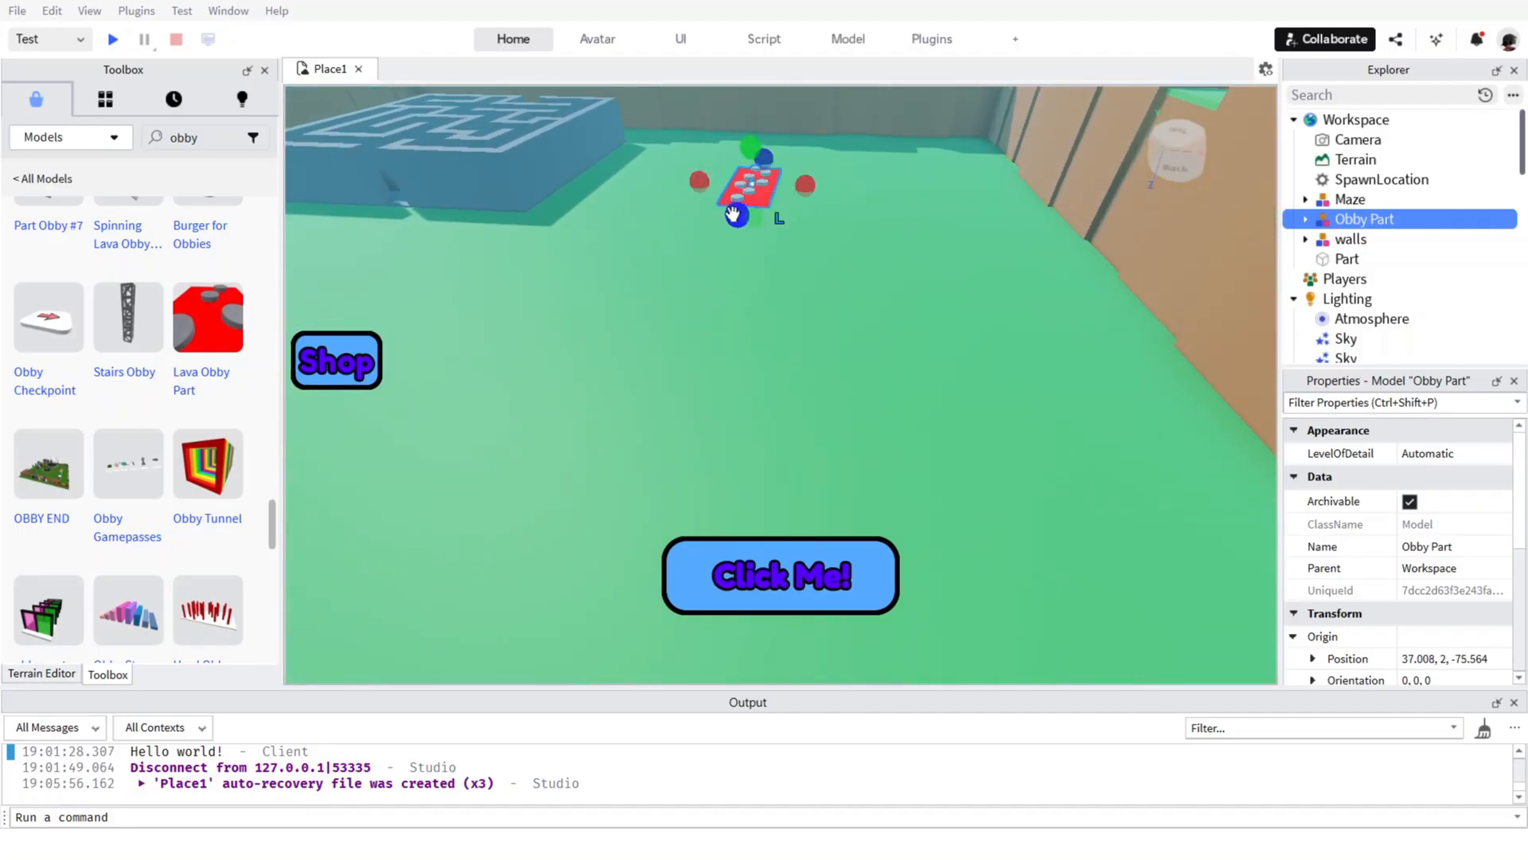
Insert the studded spinning kill circle jump obby part from the obby models, accepting its scripts.
{"action": "scroll", "coordinate": [238, 408], "scroll_direction": "down", "scroll_amount": 5}
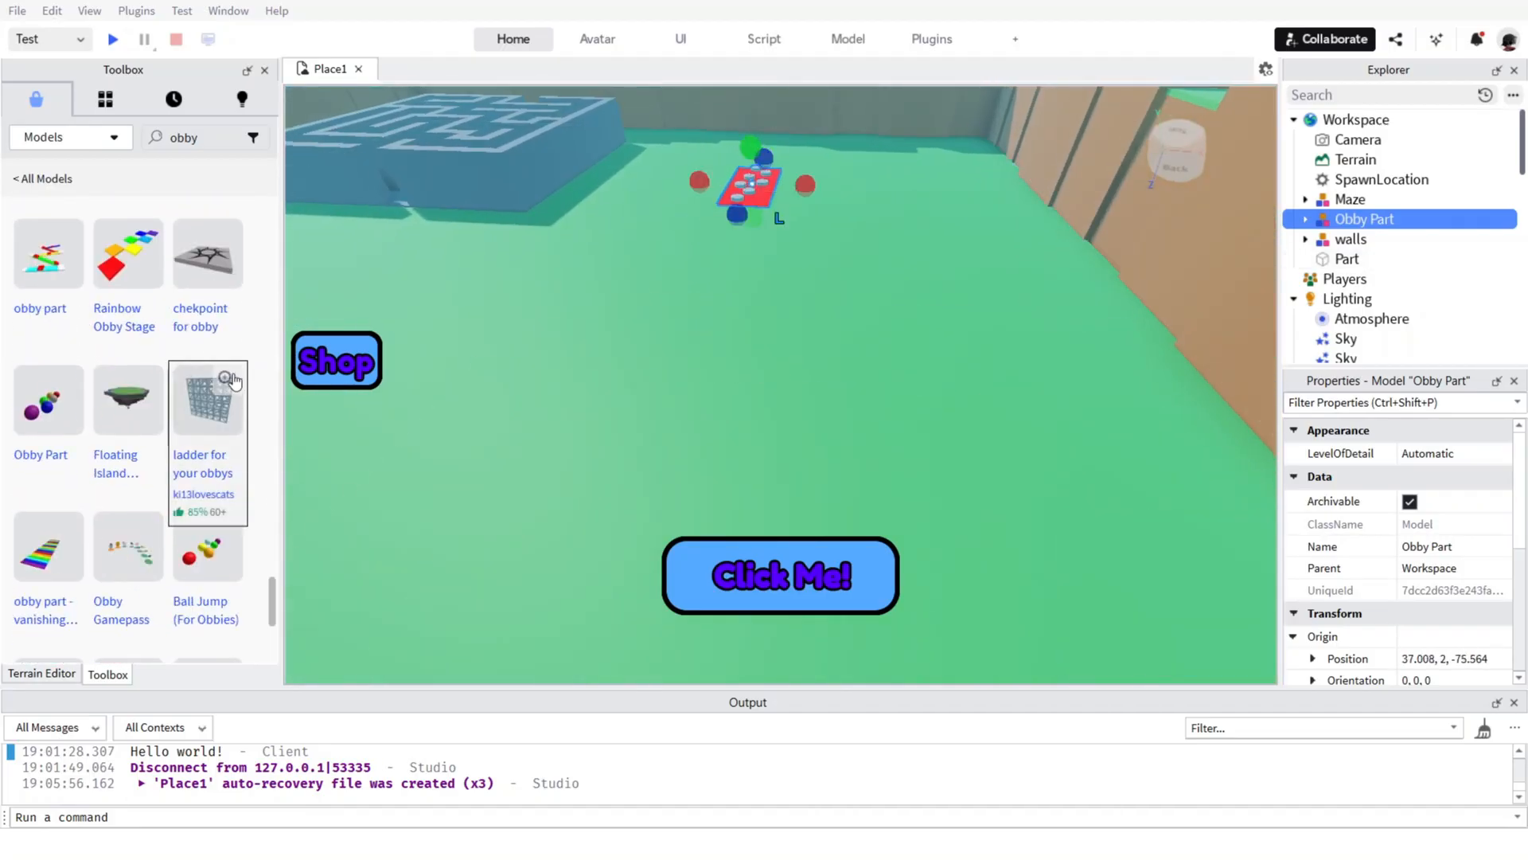
{"action": "scroll", "coordinate": [228, 377], "scroll_direction": "down", "scroll_amount": 3}
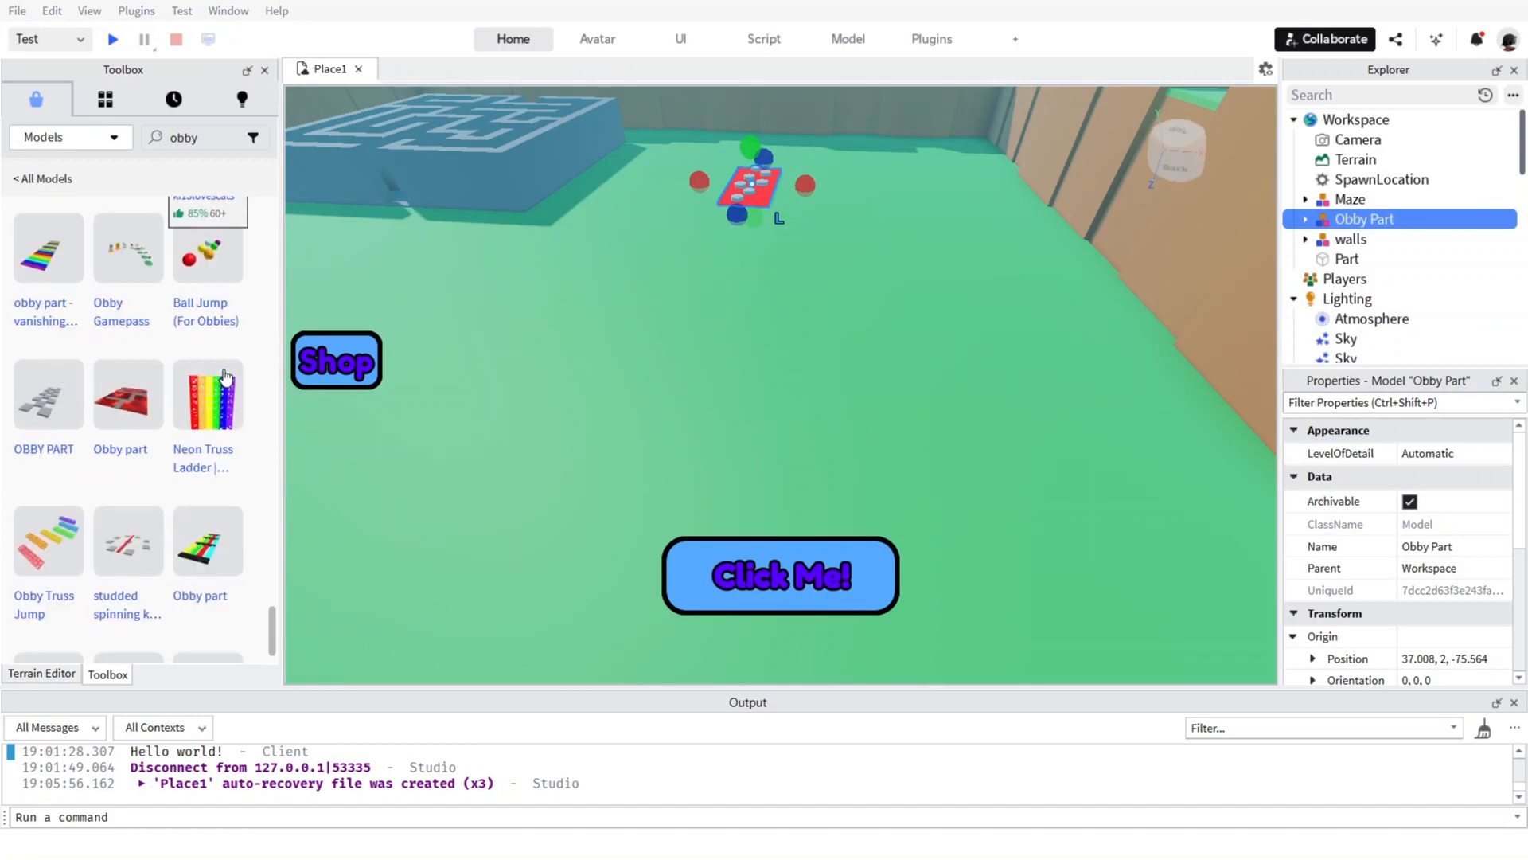
{"action": "scroll", "coordinate": [226, 377], "scroll_direction": "down", "scroll_amount": 2}
{"action": "scroll", "coordinate": [225, 378], "scroll_direction": "up", "scroll_amount": 2}
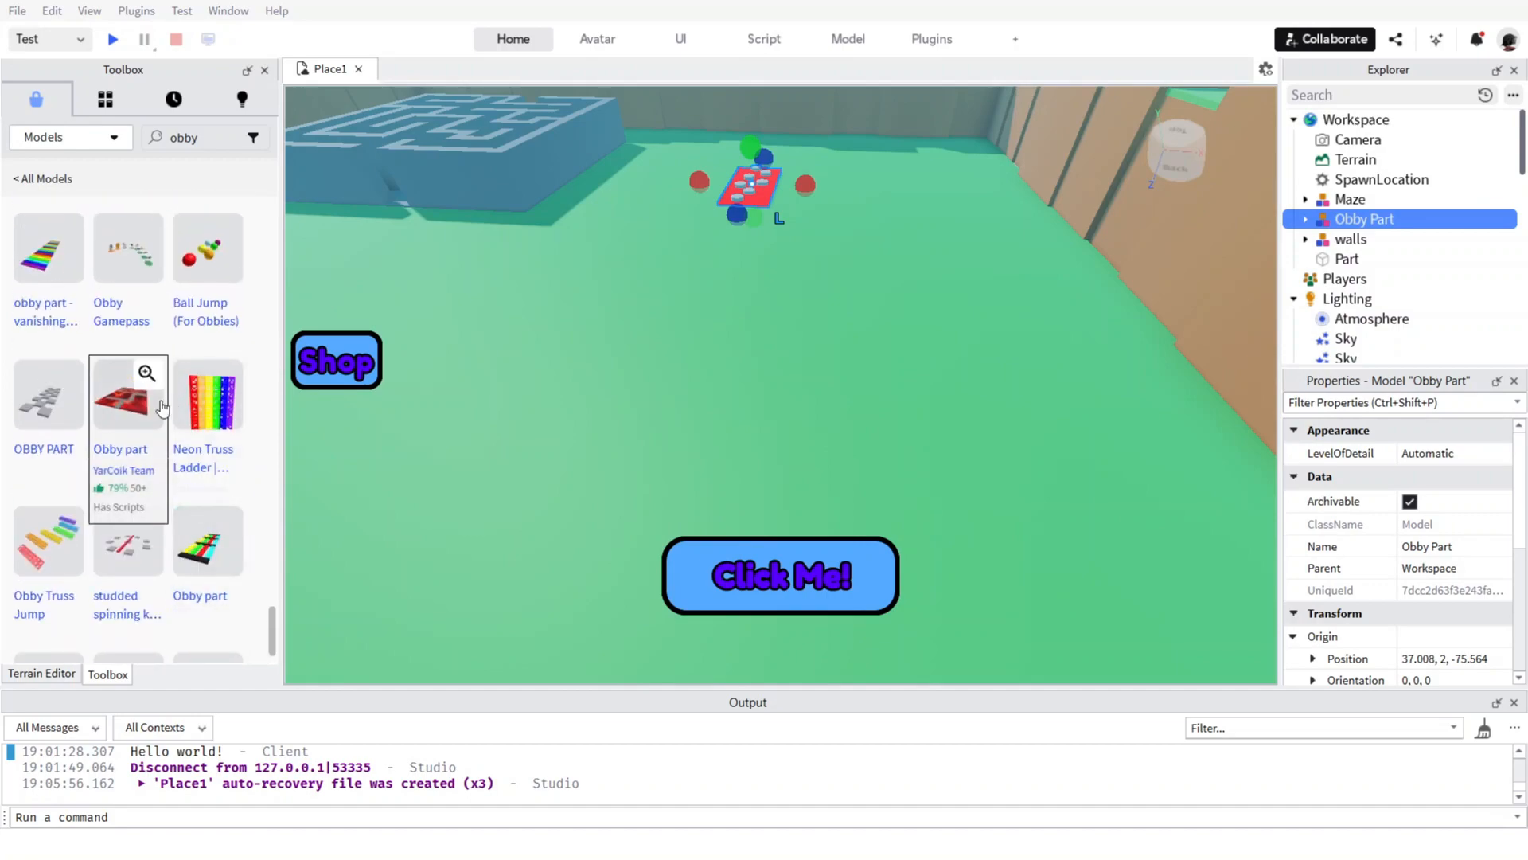
{"action": "left_click", "coordinate": [114, 567]}
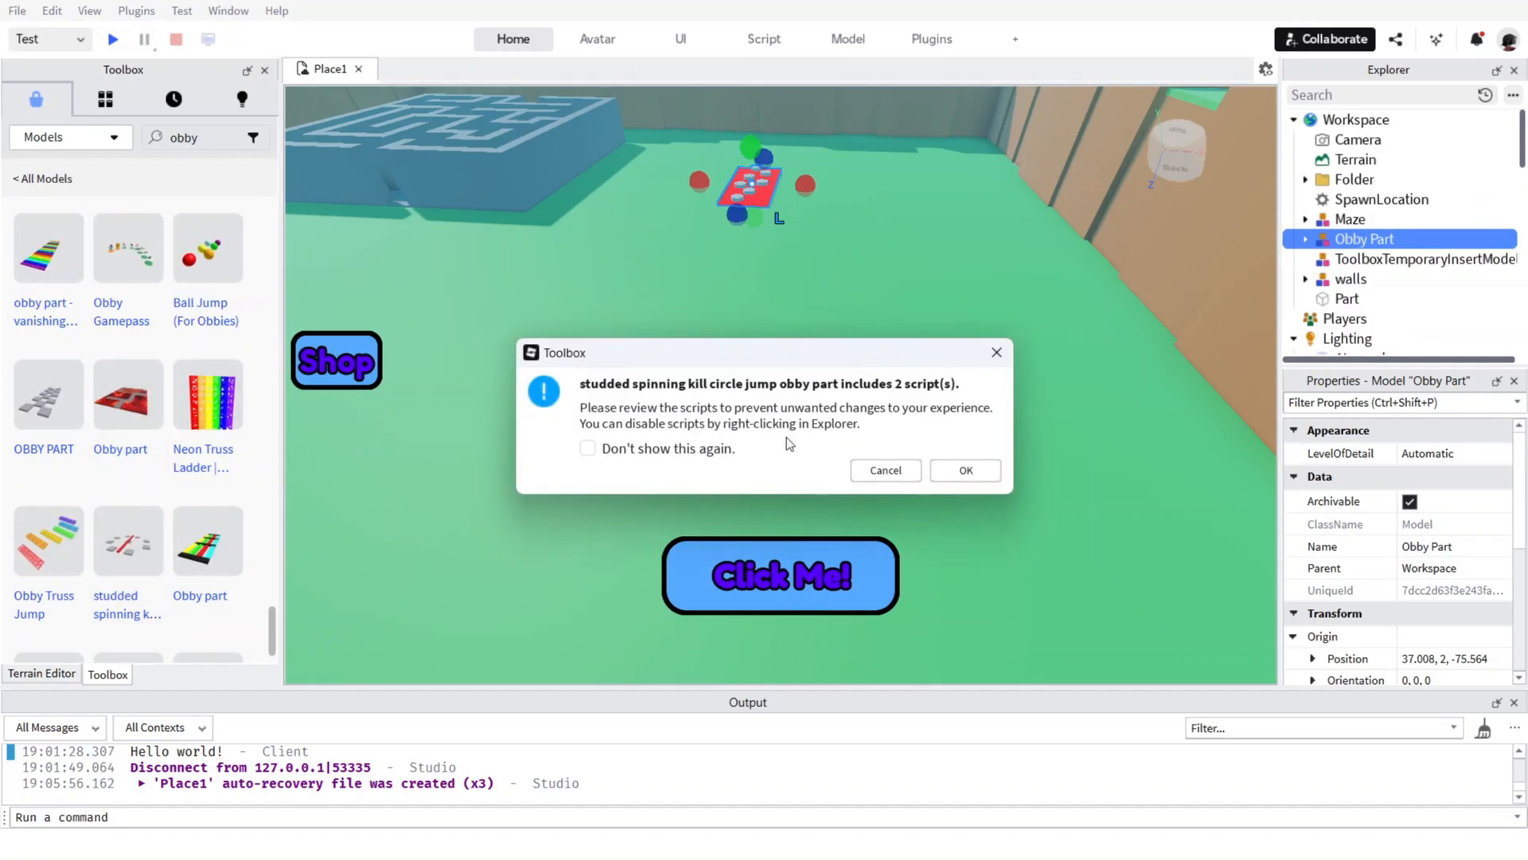
{"action": "left_click", "coordinate": [966, 470]}
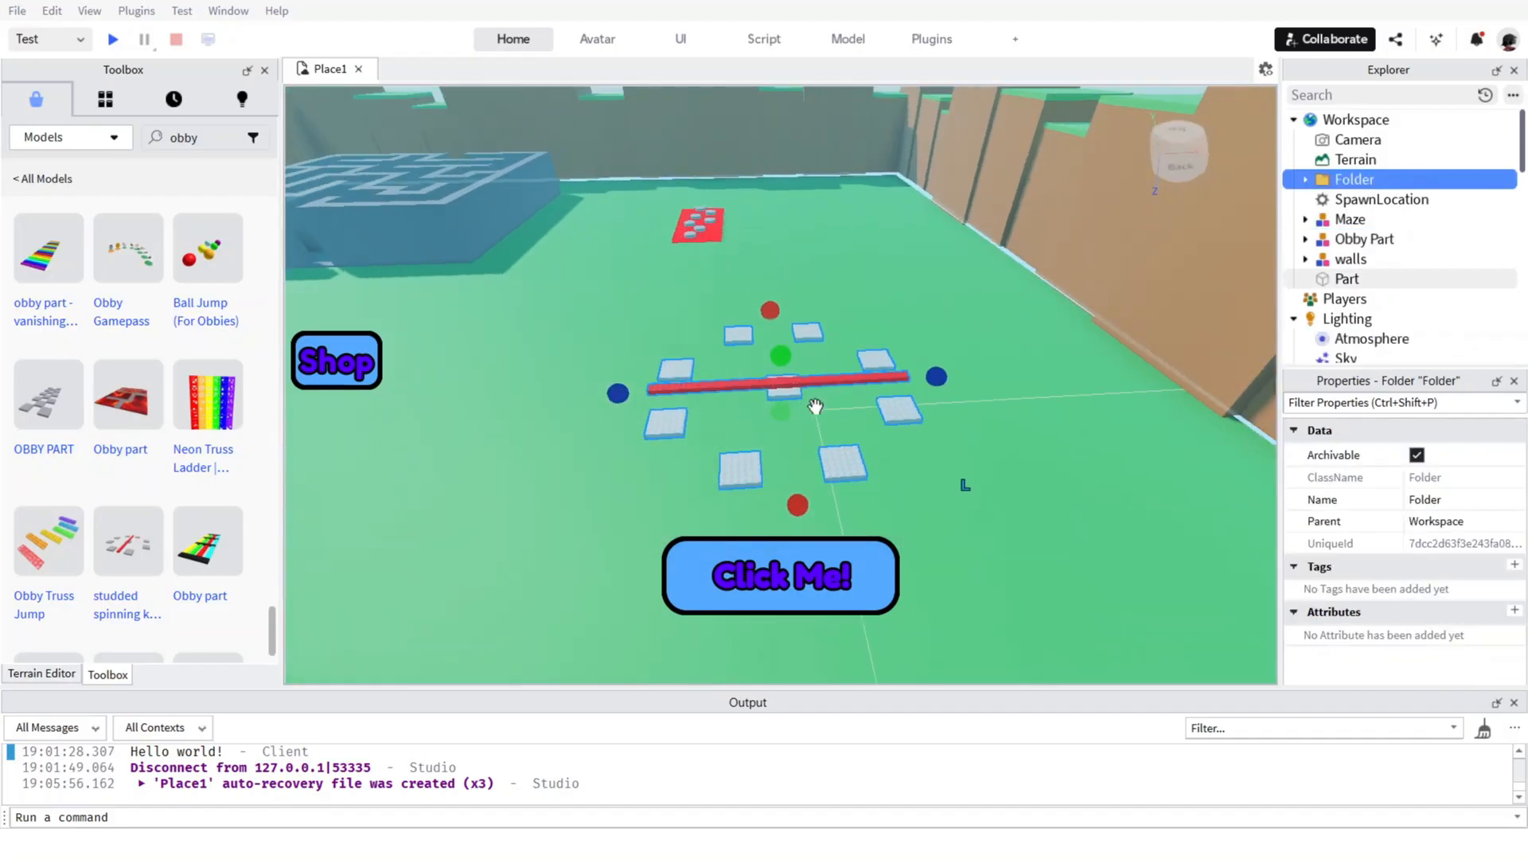
Inspect the inserted spinning kill circle obstacle and delete its folder.
{"action": "scroll", "coordinate": [809, 386], "scroll_direction": "up", "scroll_amount": 3}
{"action": "right_click_drag", "start_coordinate": [804, 385], "coordinate": [801, 386]}
{"action": "scroll", "coordinate": [801, 384], "scroll_direction": "down", "scroll_amount": 3}
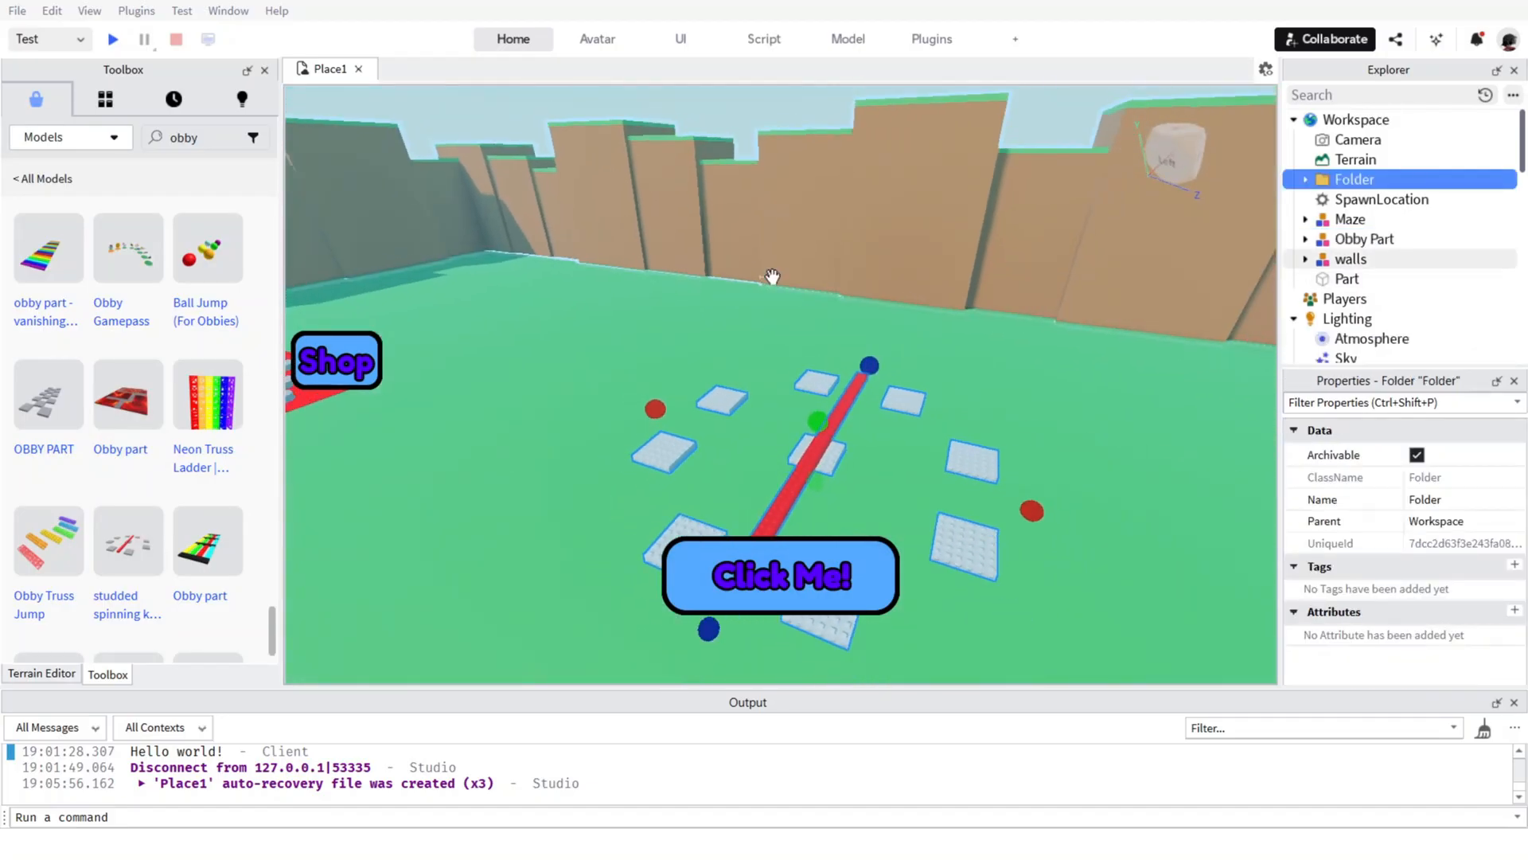
{"action": "right_click_drag", "start_coordinate": [771, 278], "coordinate": [836, 415]}
{"action": "key", "text": "Delete"}
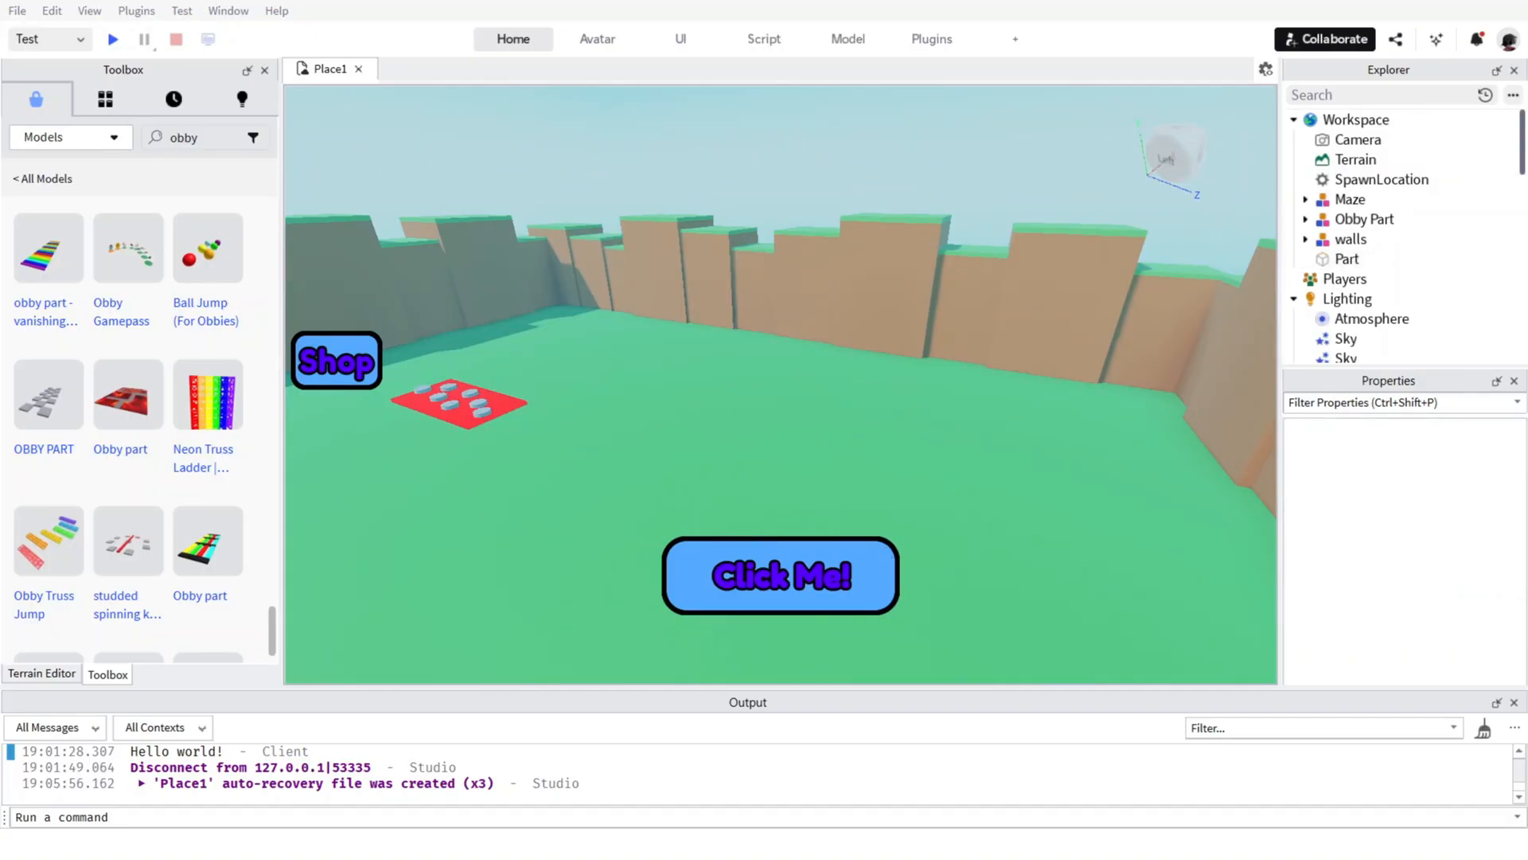
Browse the obby models, continuing to the second page of results, for another obstacle to insert.
{"action": "scroll", "coordinate": [285, 412], "scroll_direction": "down", "scroll_amount": 3}
{"action": "scroll", "coordinate": [155, 298], "scroll_direction": "down", "scroll_amount": 5}
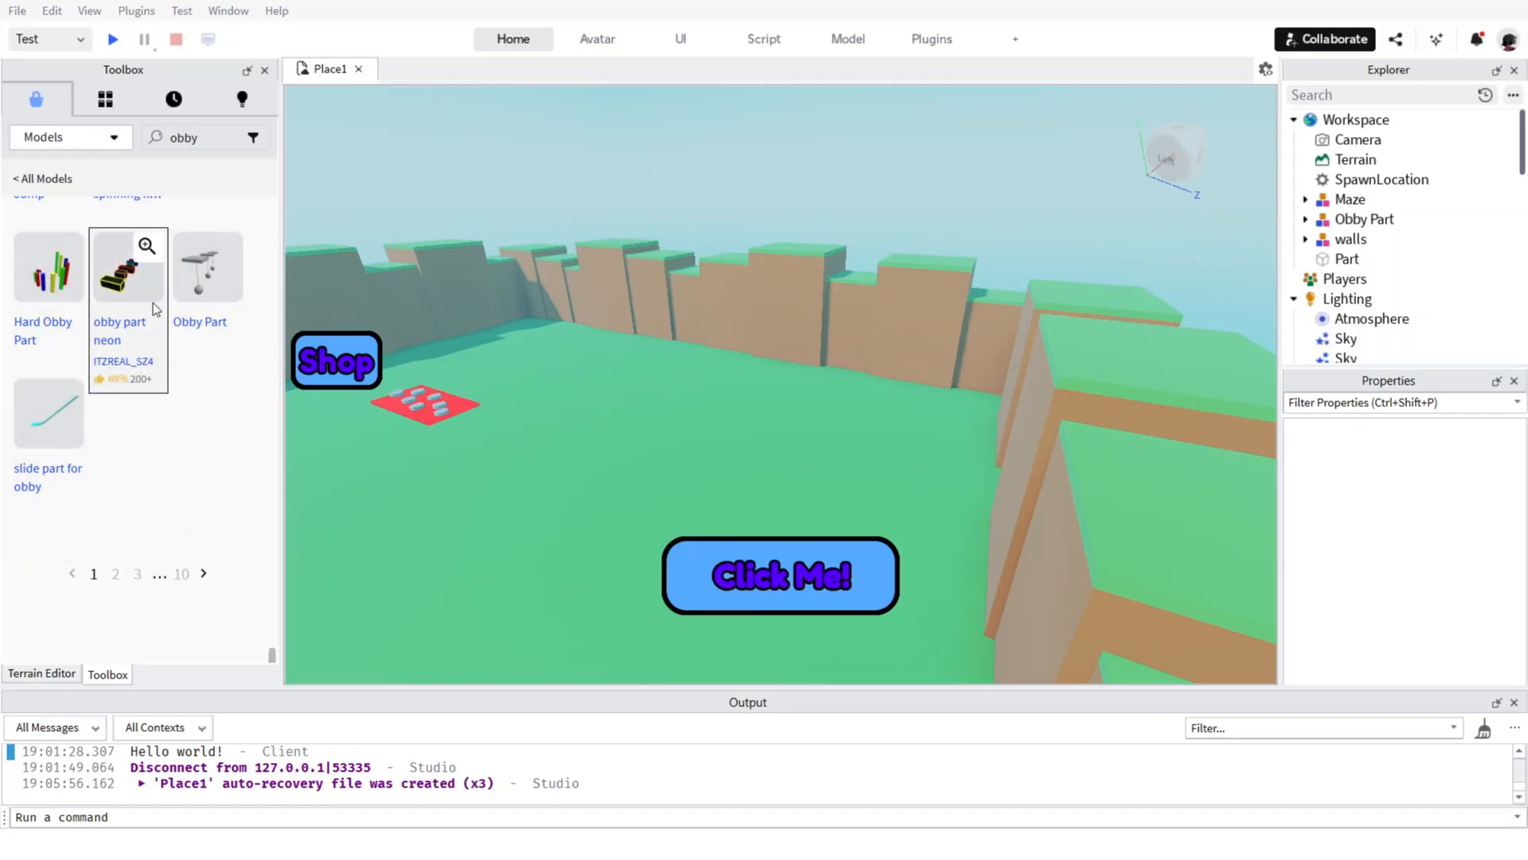
{"action": "left_click", "coordinate": [204, 573]}
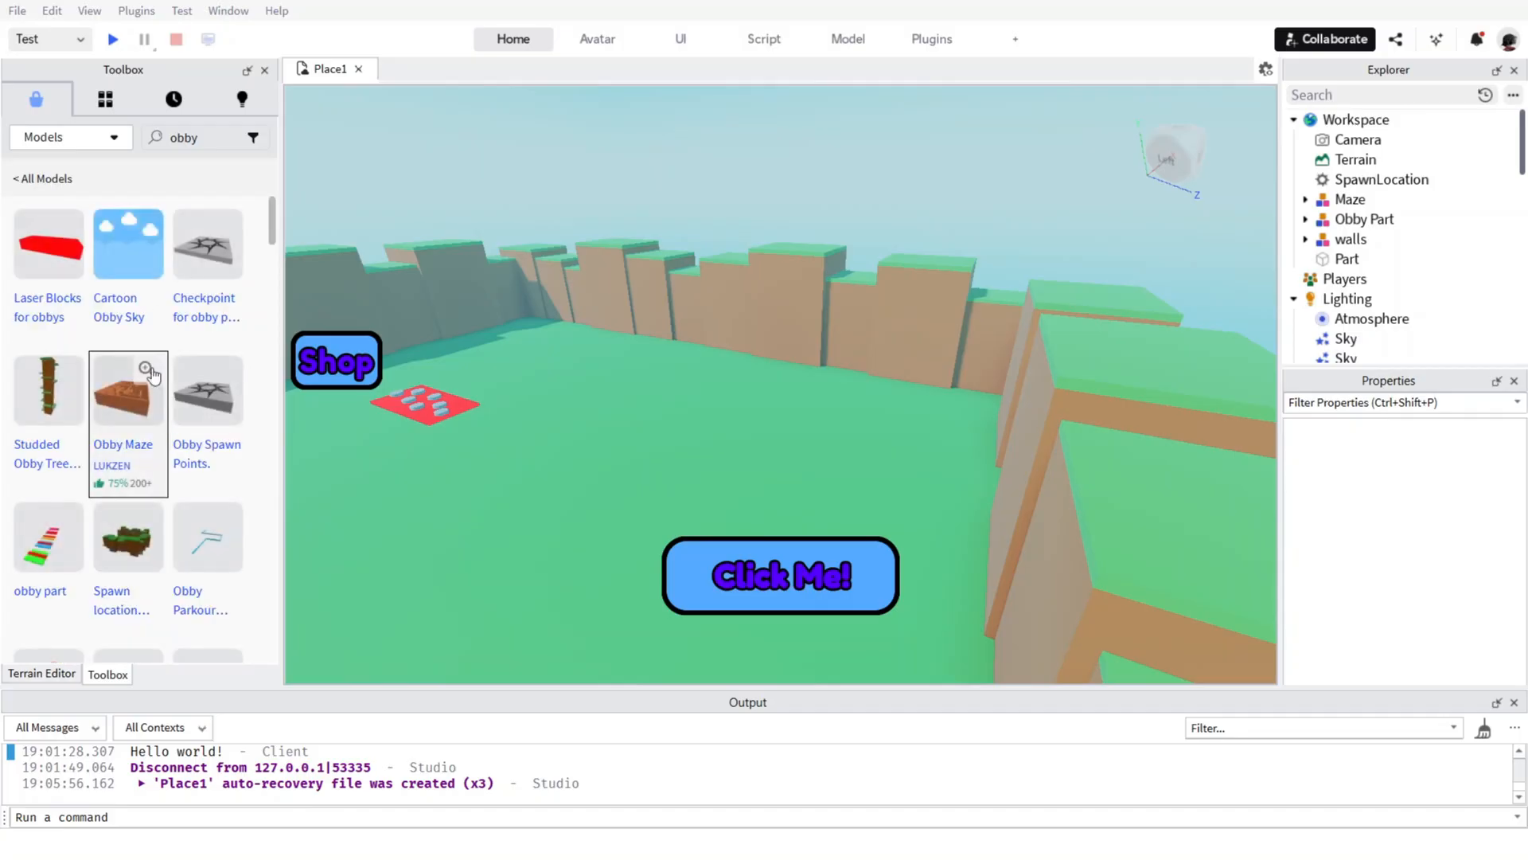
{"action": "scroll", "coordinate": [139, 374], "scroll_direction": "down", "scroll_amount": 5}
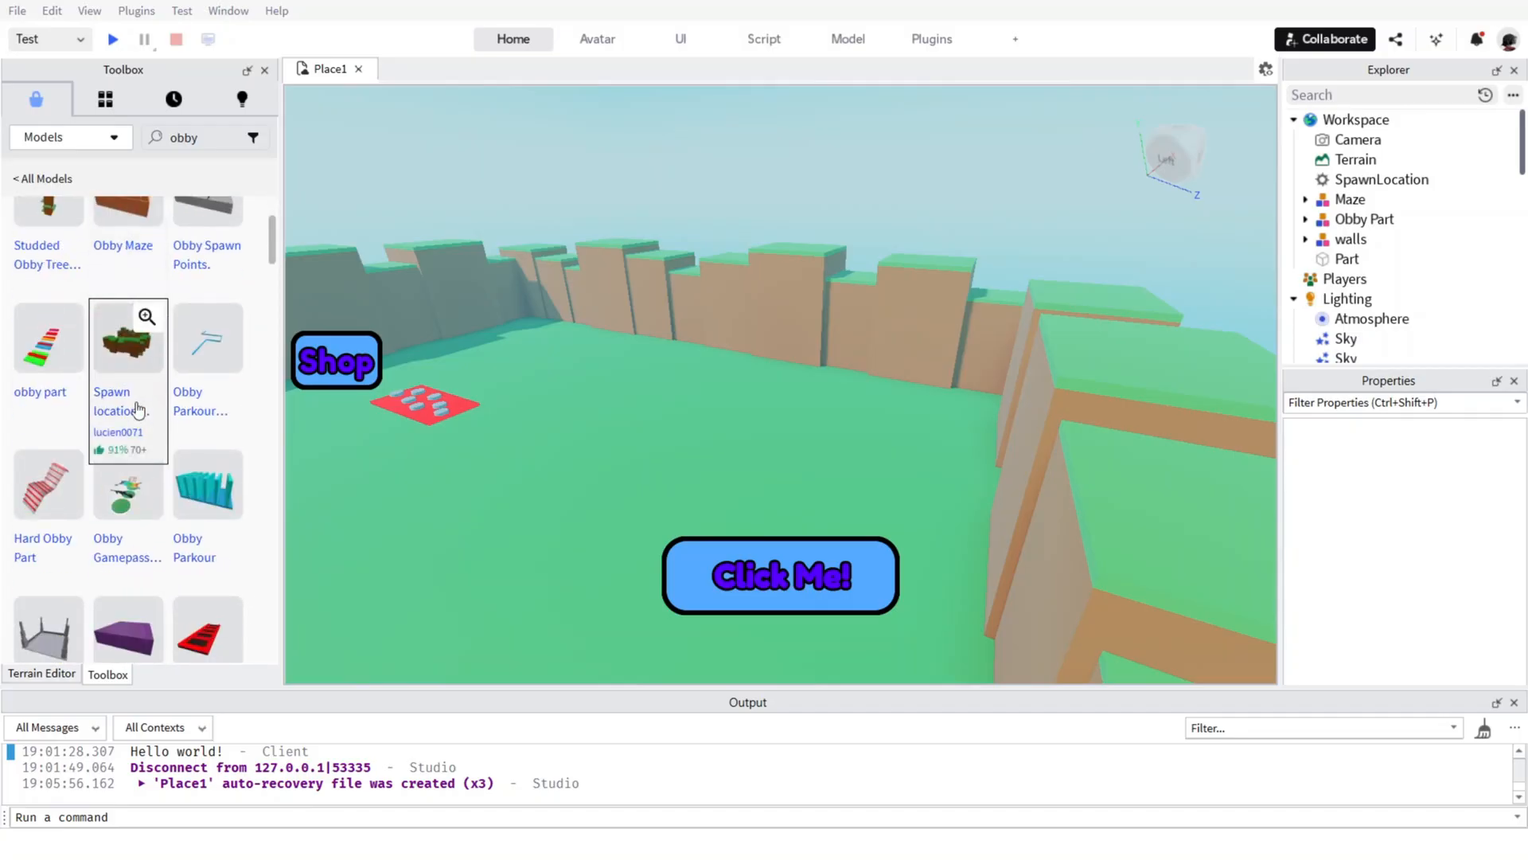
{"action": "scroll", "coordinate": [138, 409], "scroll_direction": "down", "scroll_amount": 12}
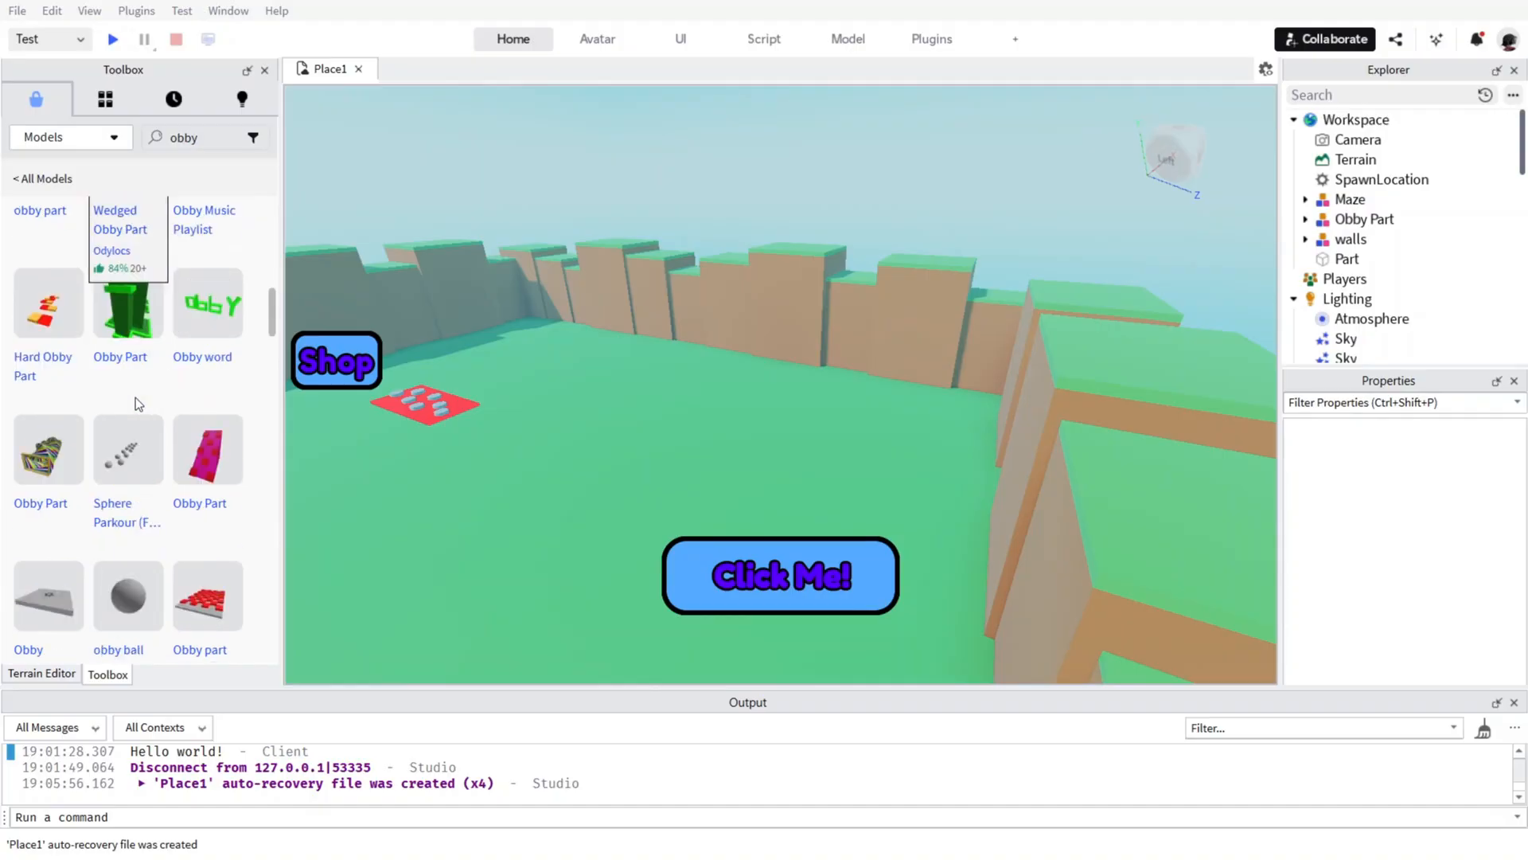
{"action": "scroll", "coordinate": [137, 406], "scroll_direction": "down", "scroll_amount": 5}
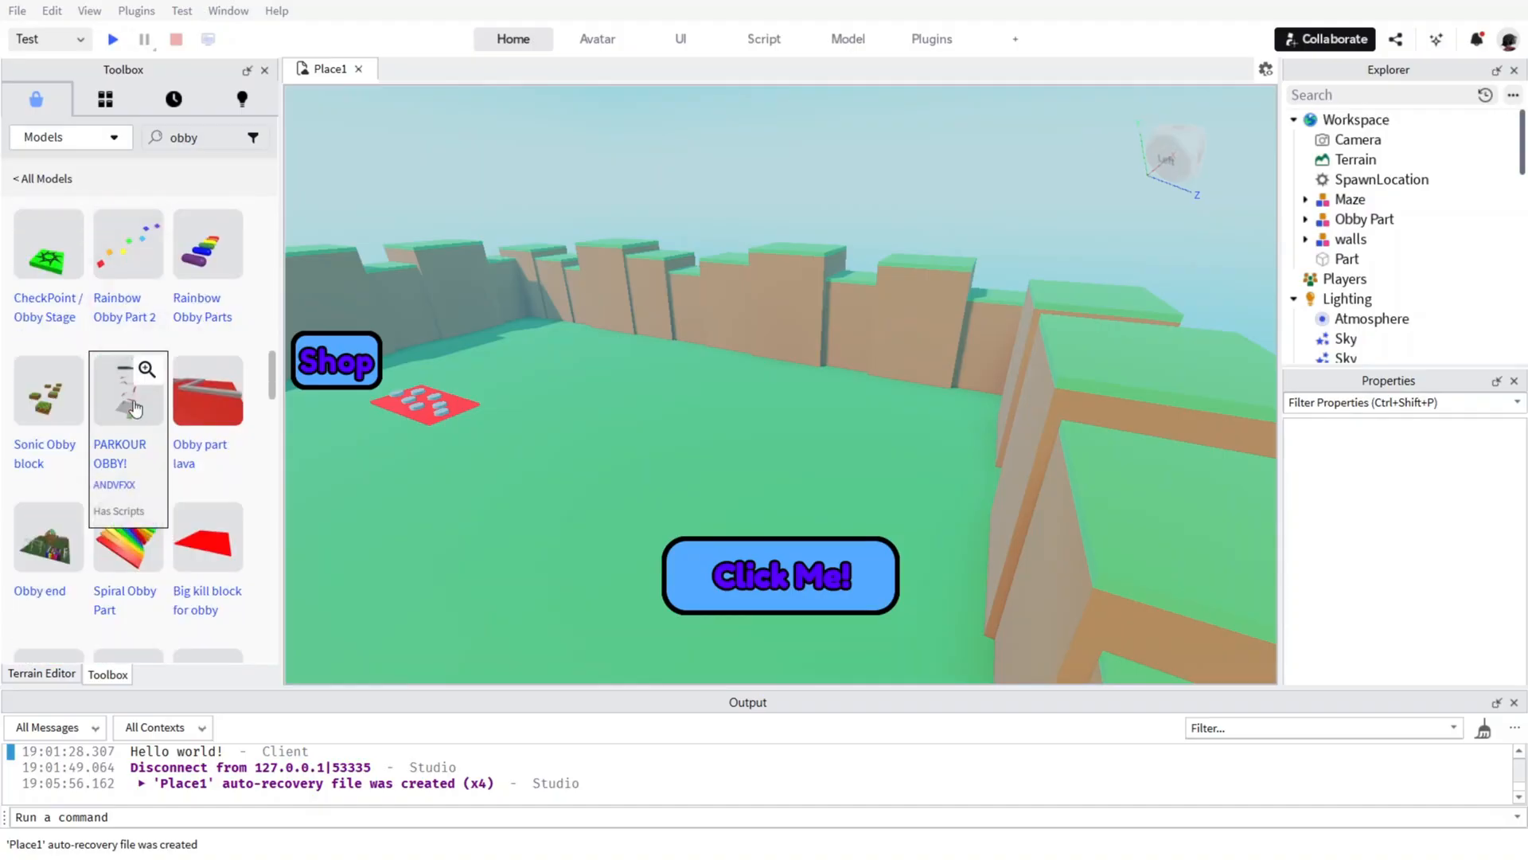
{"action": "scroll", "coordinate": [135, 408], "scroll_direction": "down", "scroll_amount": 5}
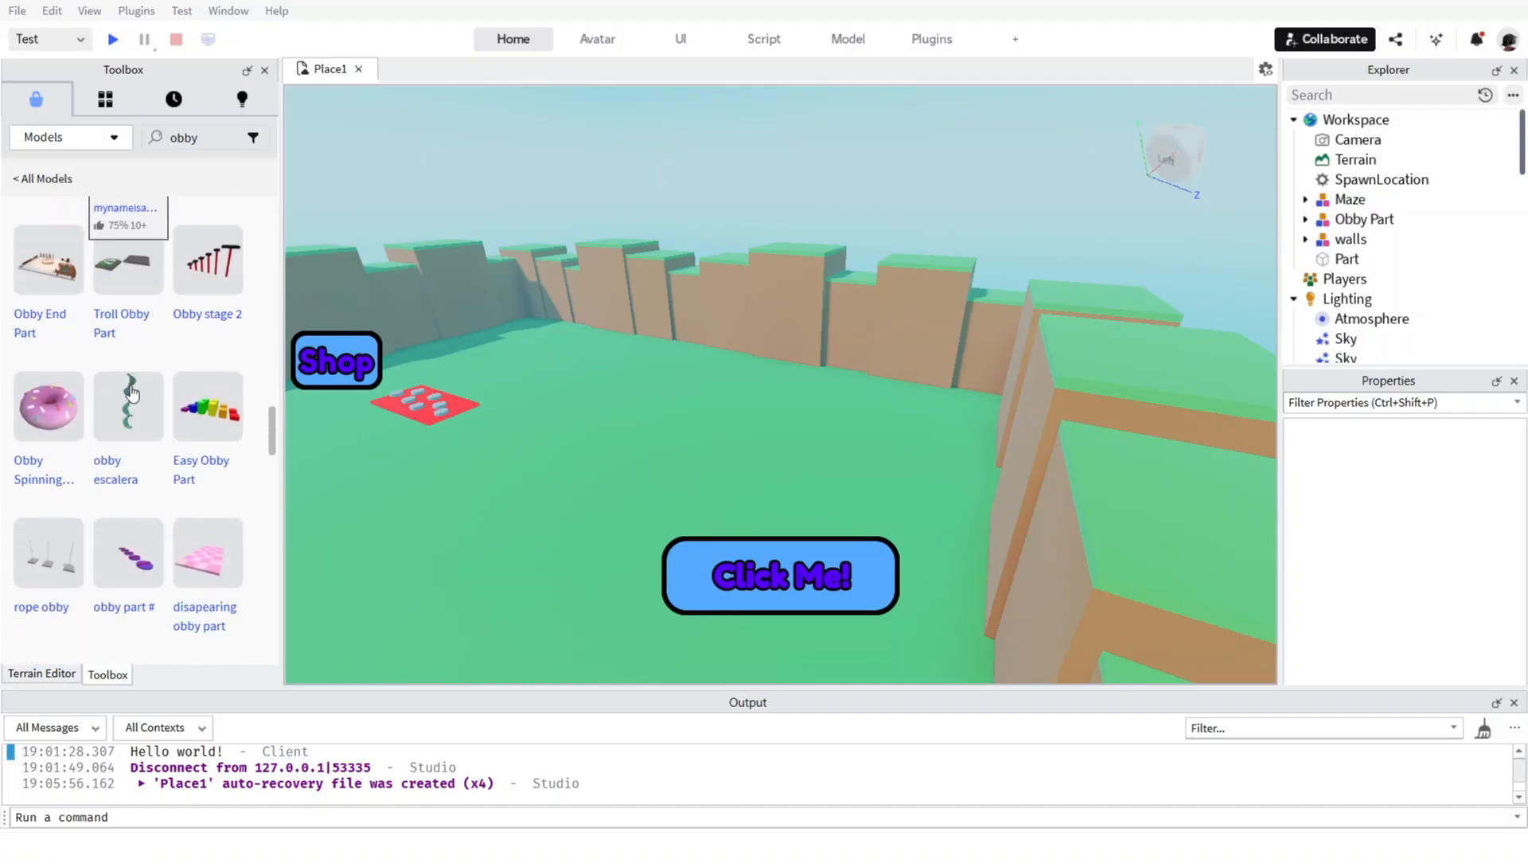
{"action": "scroll", "coordinate": [131, 392], "scroll_direction": "down", "scroll_amount": 4}
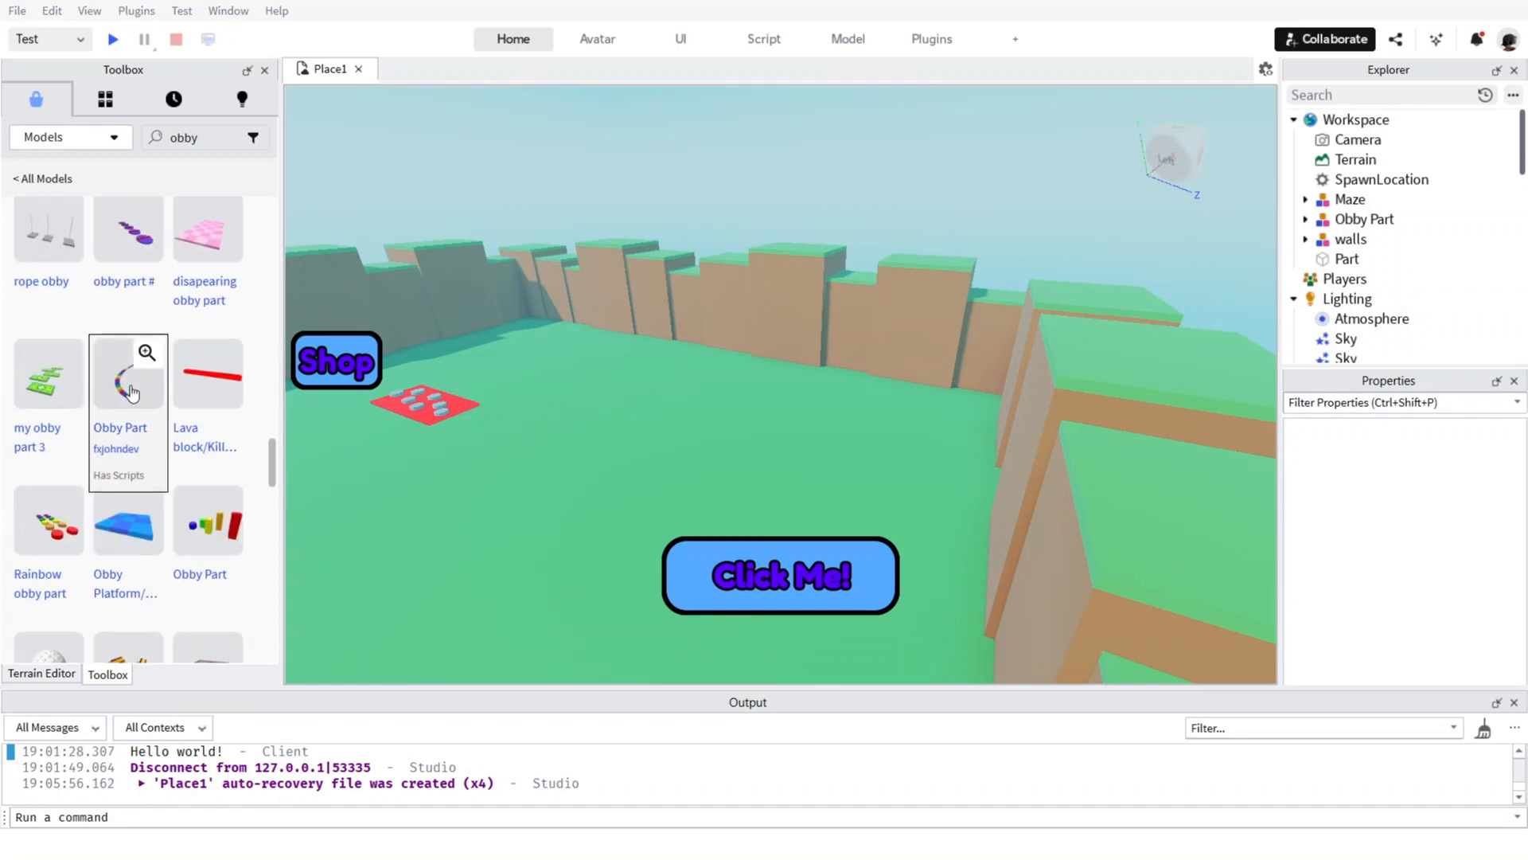
{"action": "scroll", "coordinate": [131, 391], "scroll_direction": "down", "scroll_amount": 5}
{"action": "scroll", "coordinate": [143, 380], "scroll_direction": "down", "scroll_amount": 1}
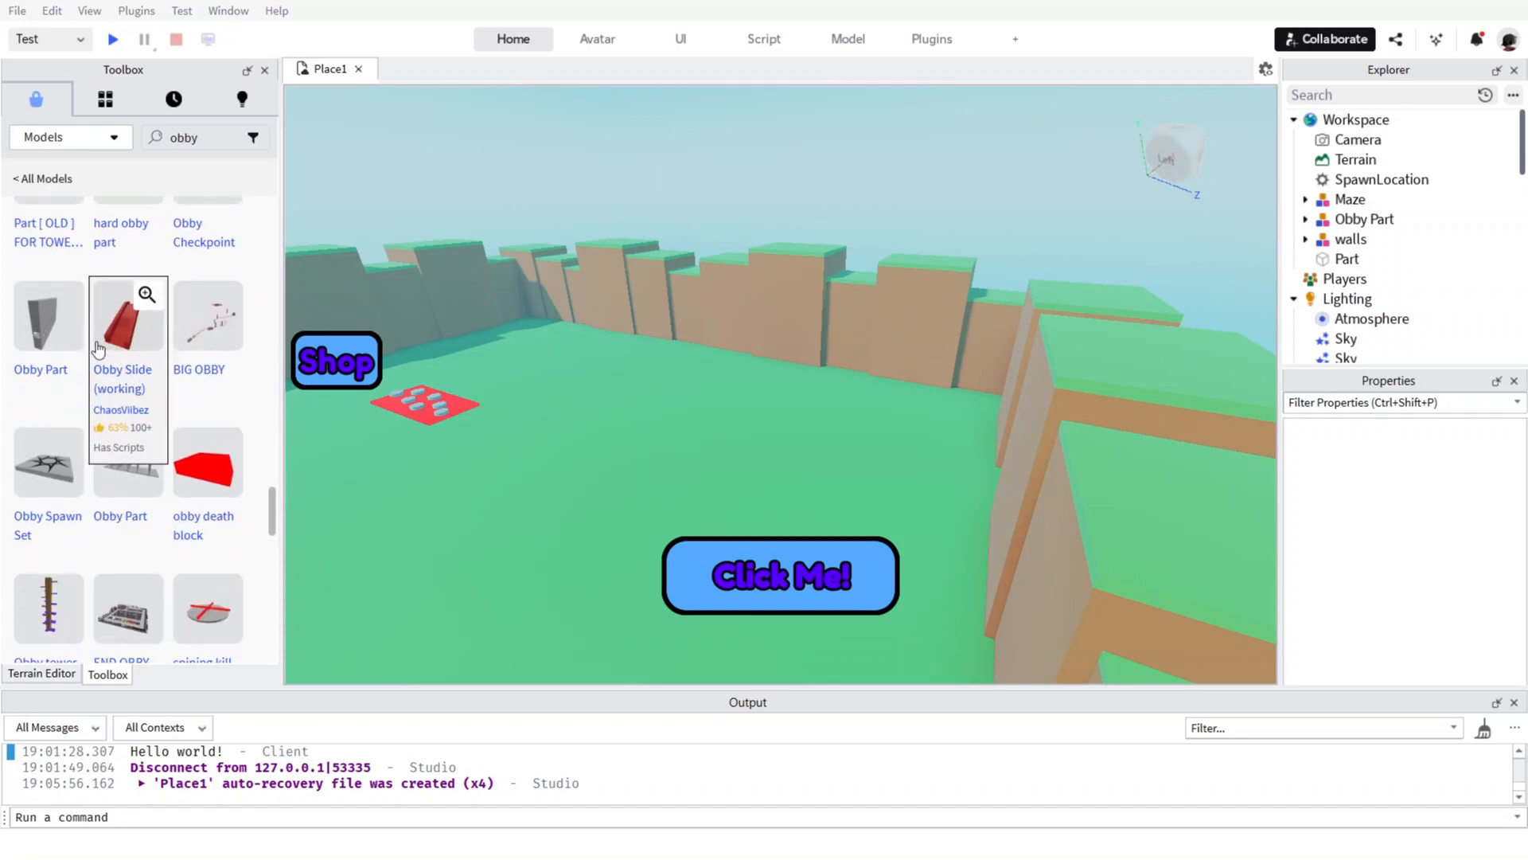
Try out the grey wall-shaped Obby Part on the ground near the wall and delete it.
{"action": "scroll", "coordinate": [95, 351], "scroll_direction": "down", "scroll_amount": 1}
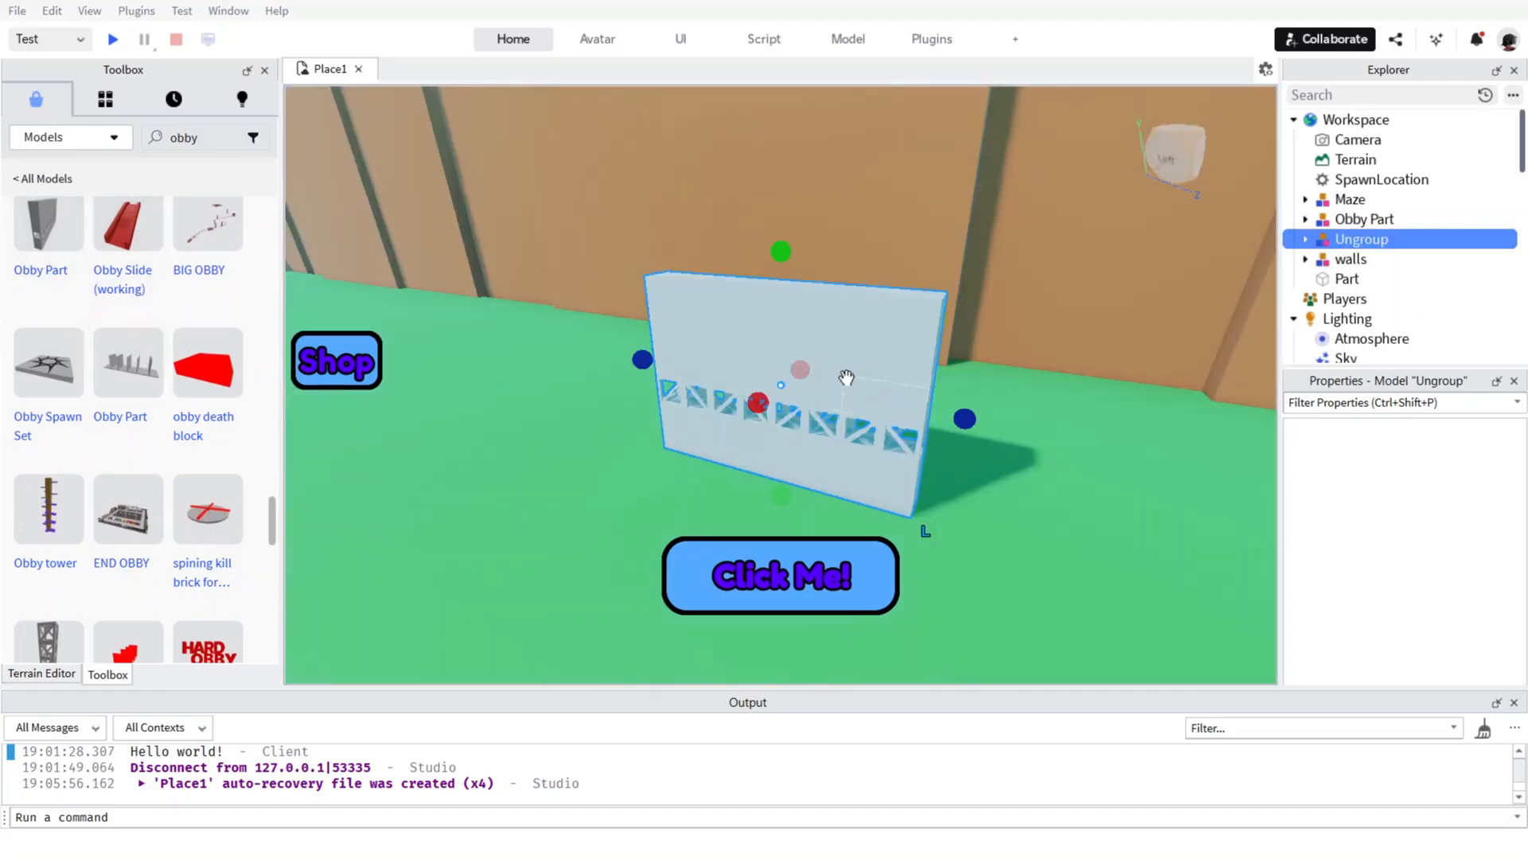
{"action": "left_click_drag", "start_coordinate": [872, 356], "coordinate": [855, 260]}
{"action": "key", "text": "Delete"}
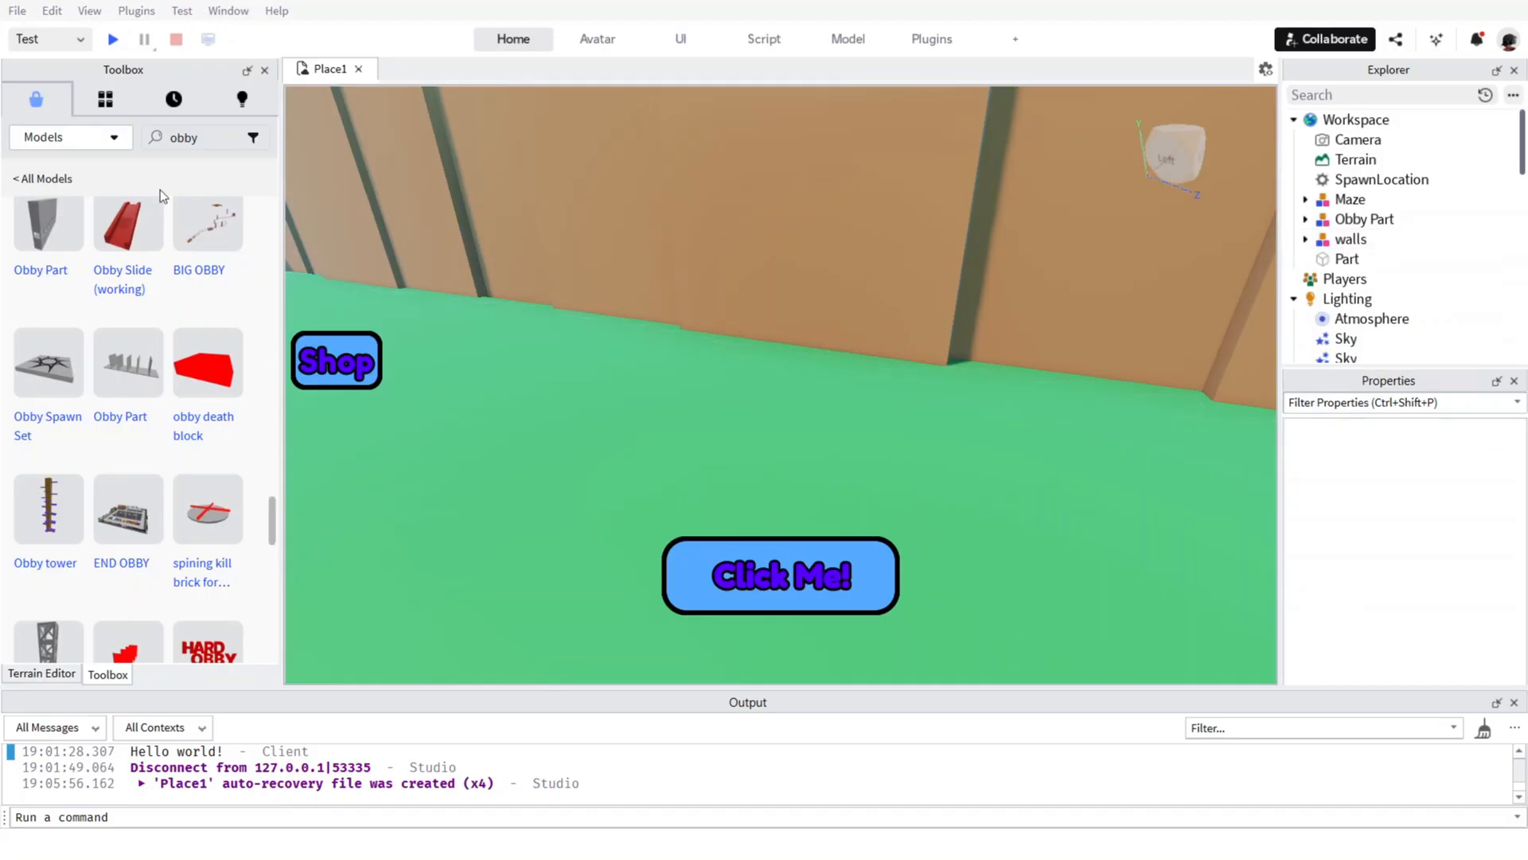
Search the model library for wall hops.
{"action": "left_click", "coordinate": [212, 138]}
{"action": "type", "text": "wal"}
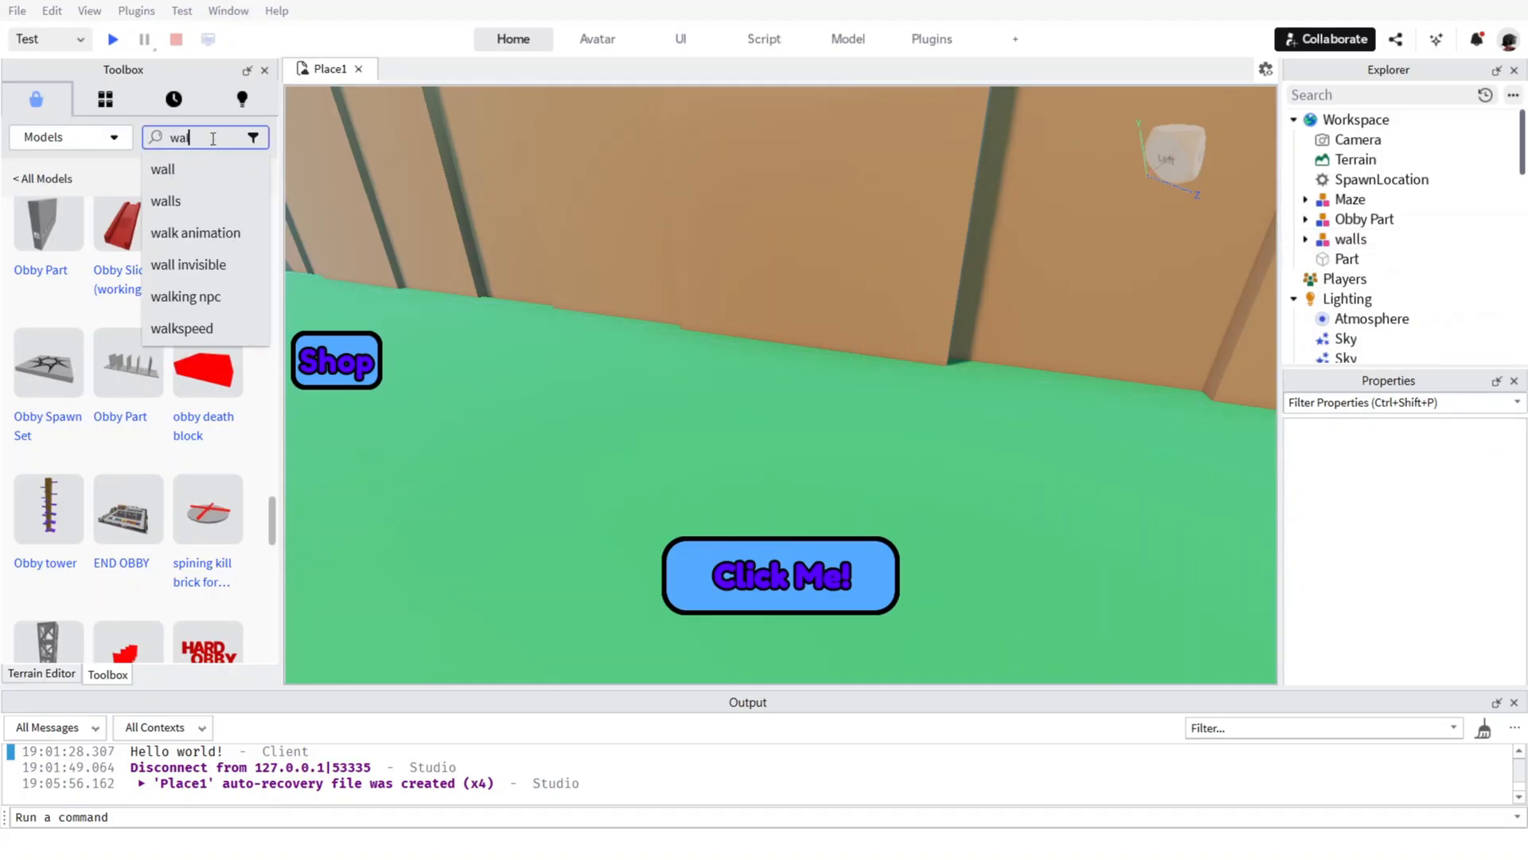
{"action": "type", "text": "ll"}
{"action": "key", "text": "BackSpace"}
{"action": "type", "text": "hops"}
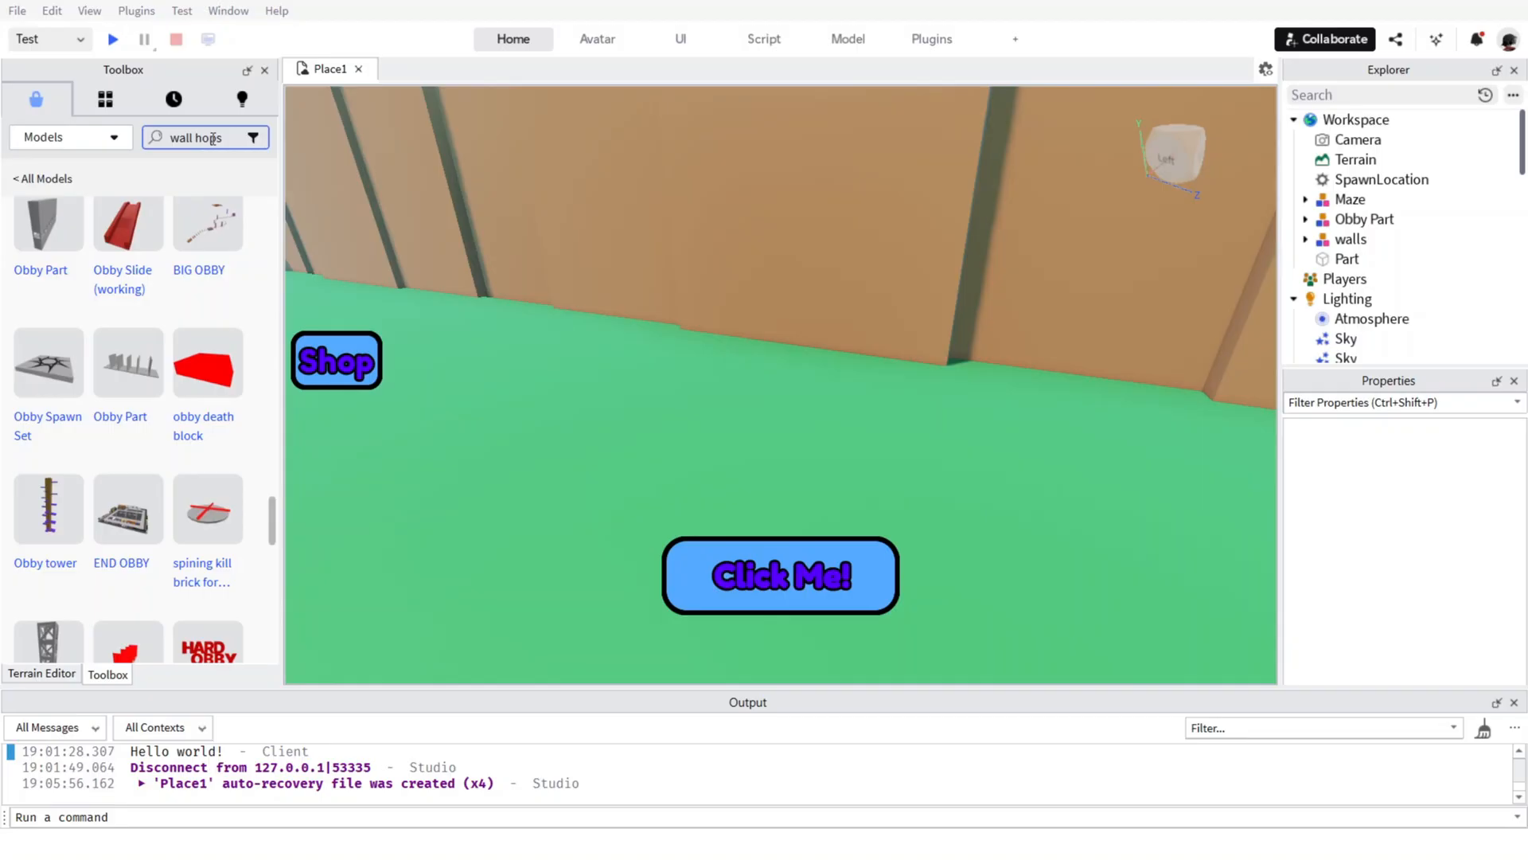
{"action": "key", "text": "Return"}
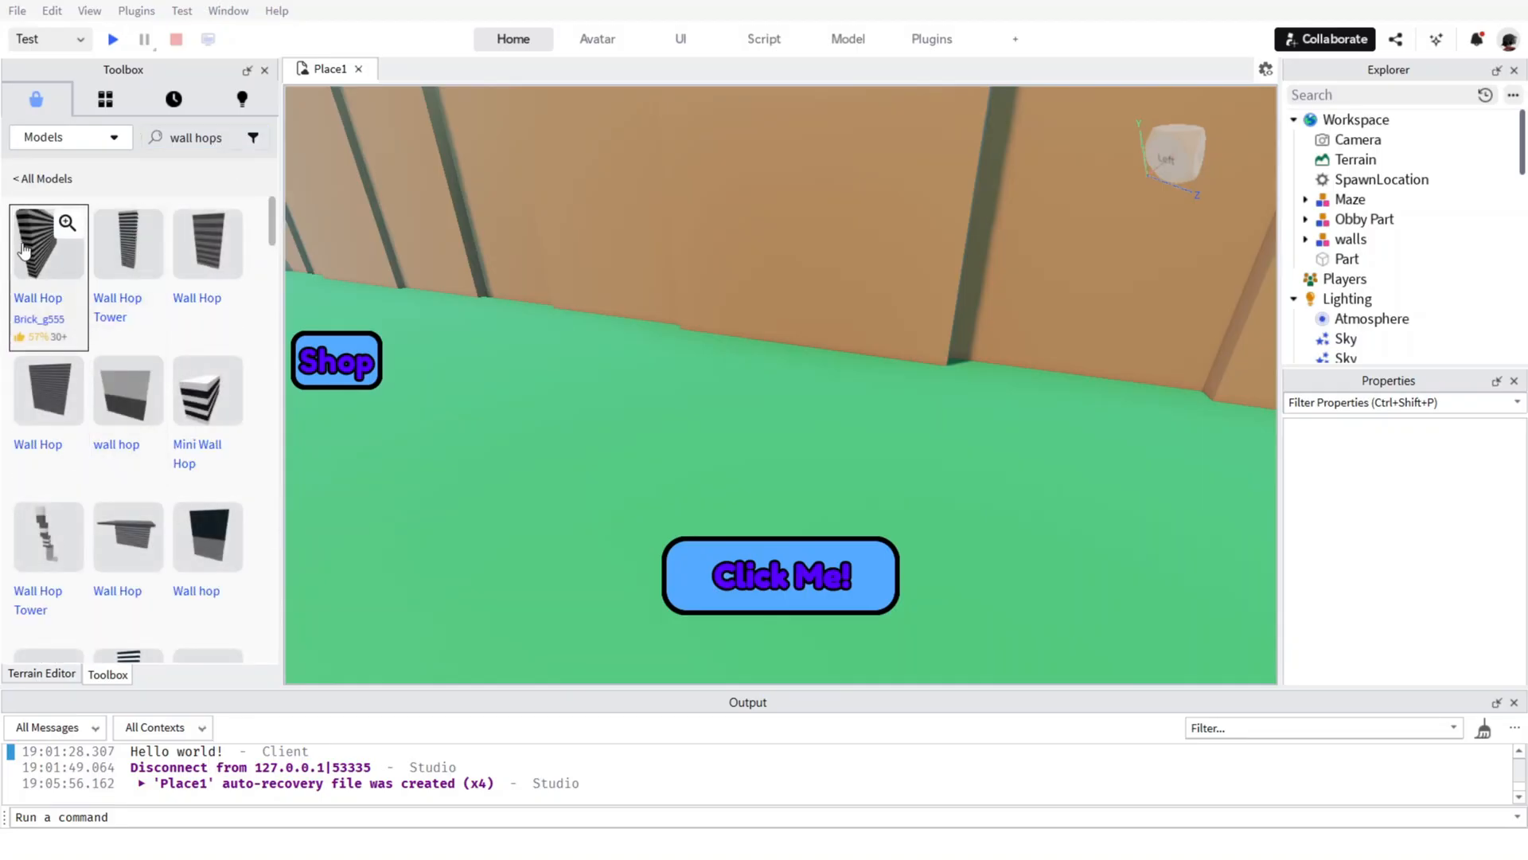
Insert the Wall Hop Tower and stand it against the map's wall, at about 132, 22.5, 22.
{"action": "left_click", "coordinate": [128, 266]}
{"action": "key", "text": "w"}
{"action": "right_click_drag", "start_coordinate": [780, 330], "coordinate": [780, 330]}
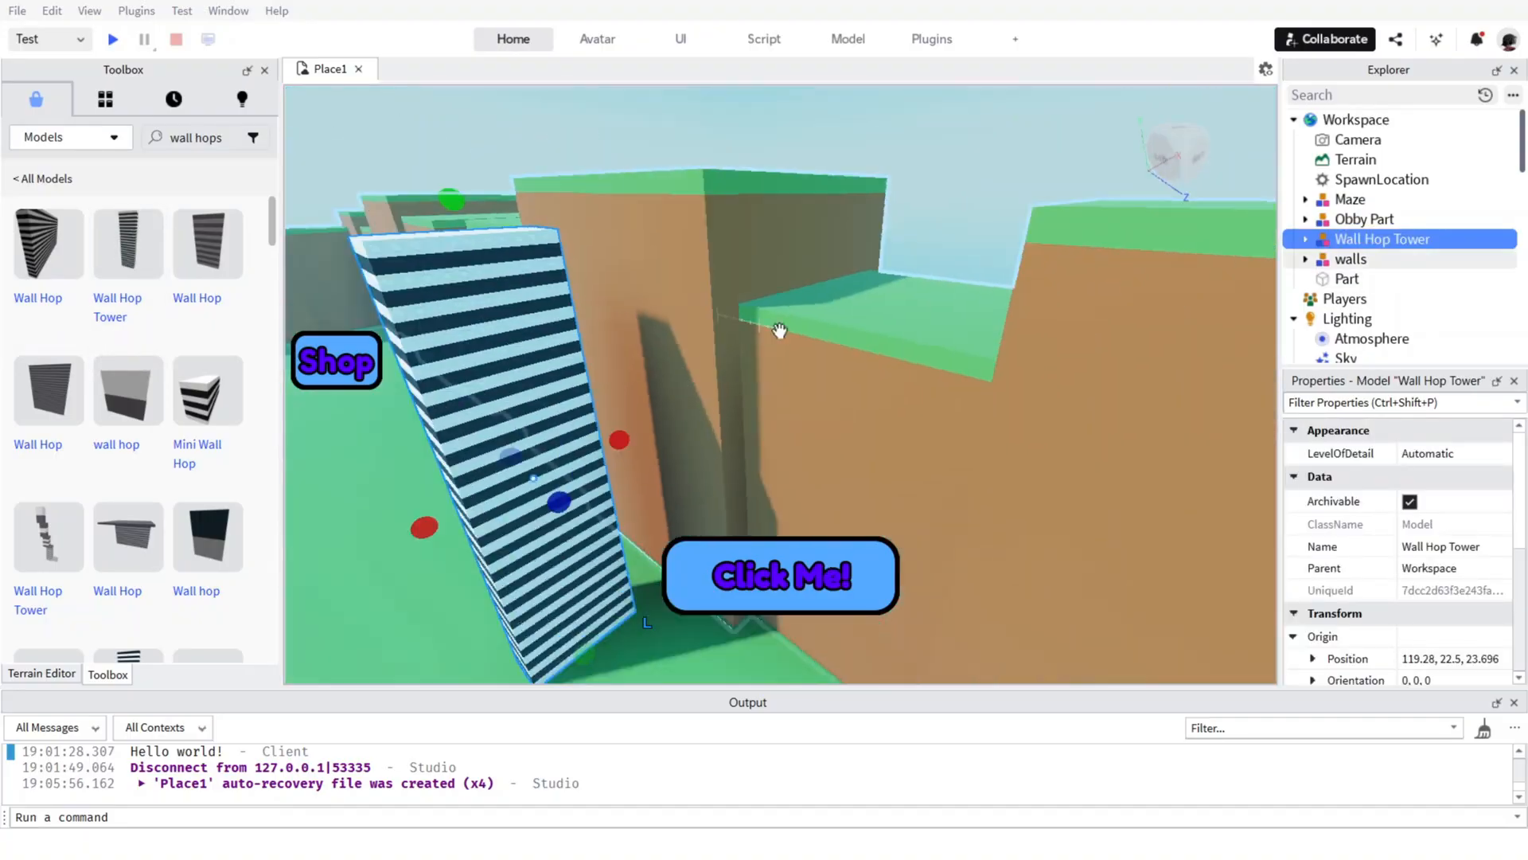
{"action": "left_click_drag", "start_coordinate": [518, 382], "coordinate": [635, 570]}
{"action": "key", "text": "a"}
{"action": "right_click_drag", "start_coordinate": [635, 510], "coordinate": [637, 486]}
{"action": "key", "text": "s"}
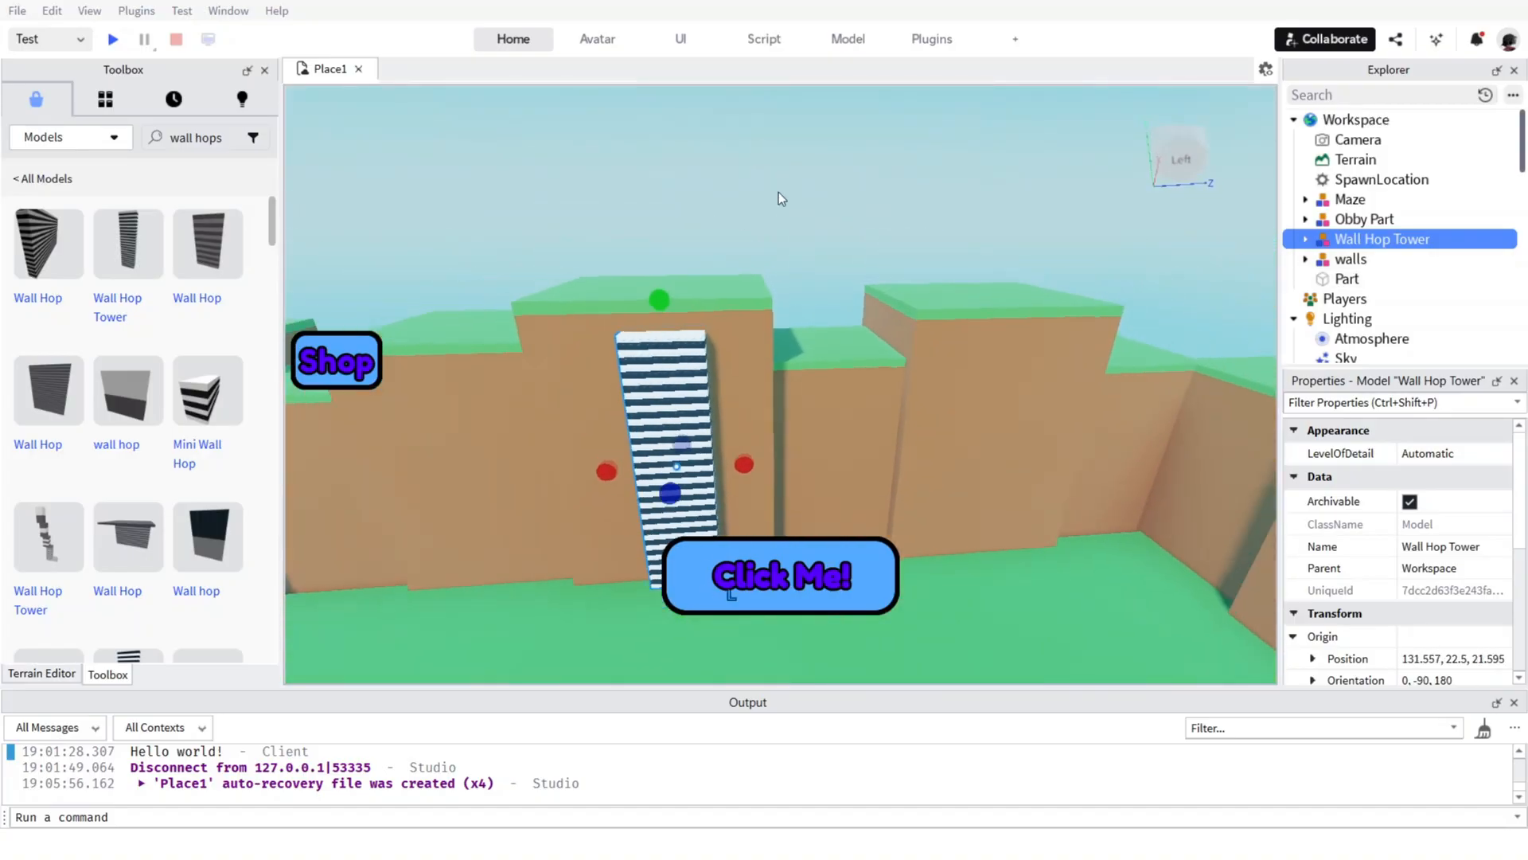
Examine the wall beside the Wall Hop Tower and browse the wall hop models for another obstacle.
{"action": "left_click", "coordinate": [782, 198]}
{"action": "key", "text": "a"}
{"action": "key", "text": "w"}
{"action": "right_click_drag", "start_coordinate": [871, 266], "coordinate": [873, 315]}
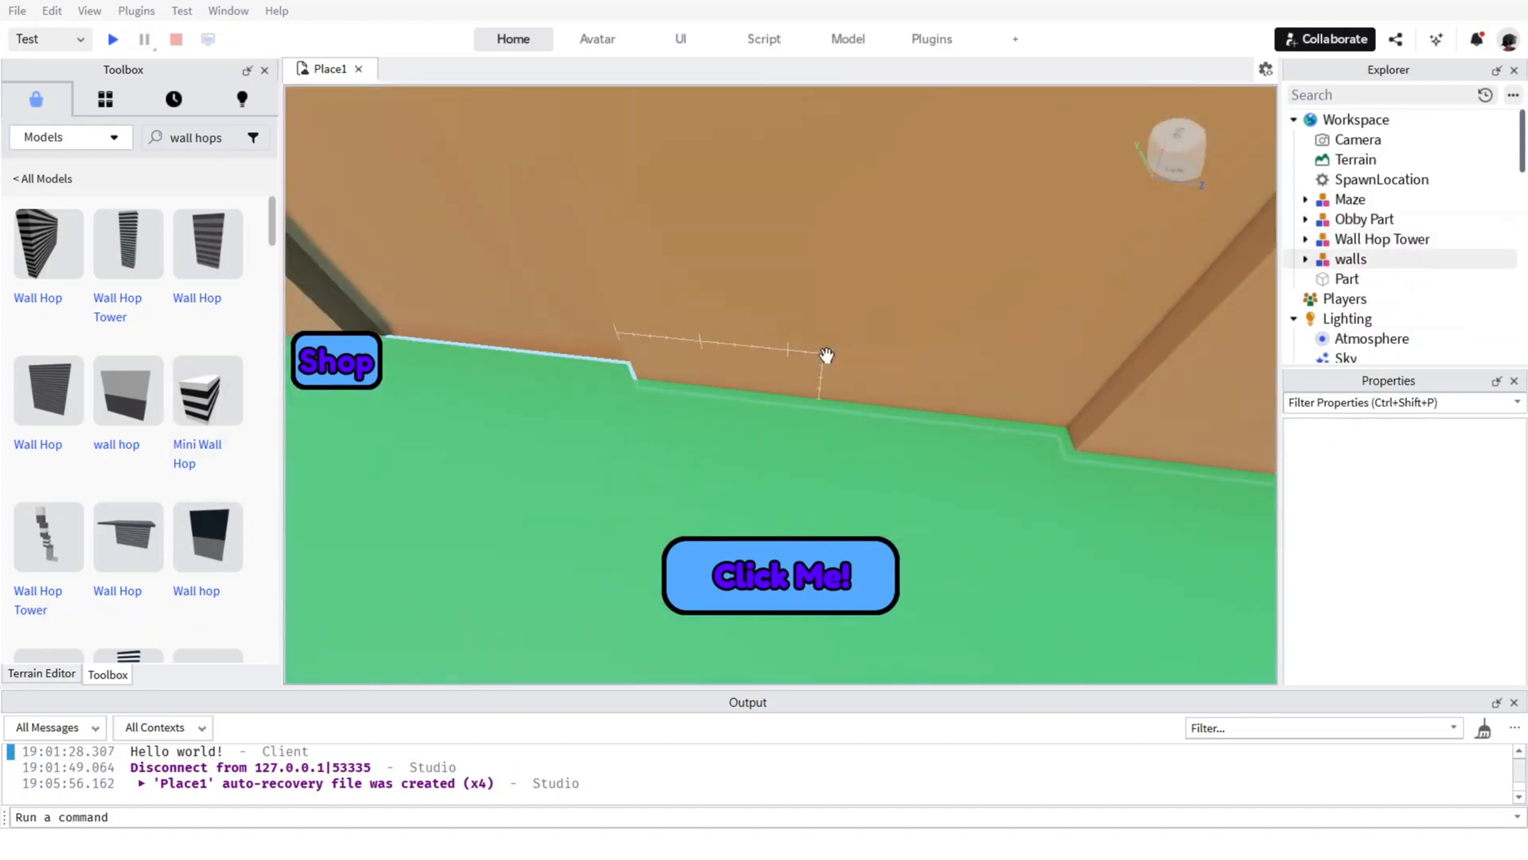
{"action": "key", "text": "a"}
{"action": "key", "text": "s"}
{"action": "scroll", "coordinate": [263, 443], "scroll_direction": "down", "scroll_amount": 5}
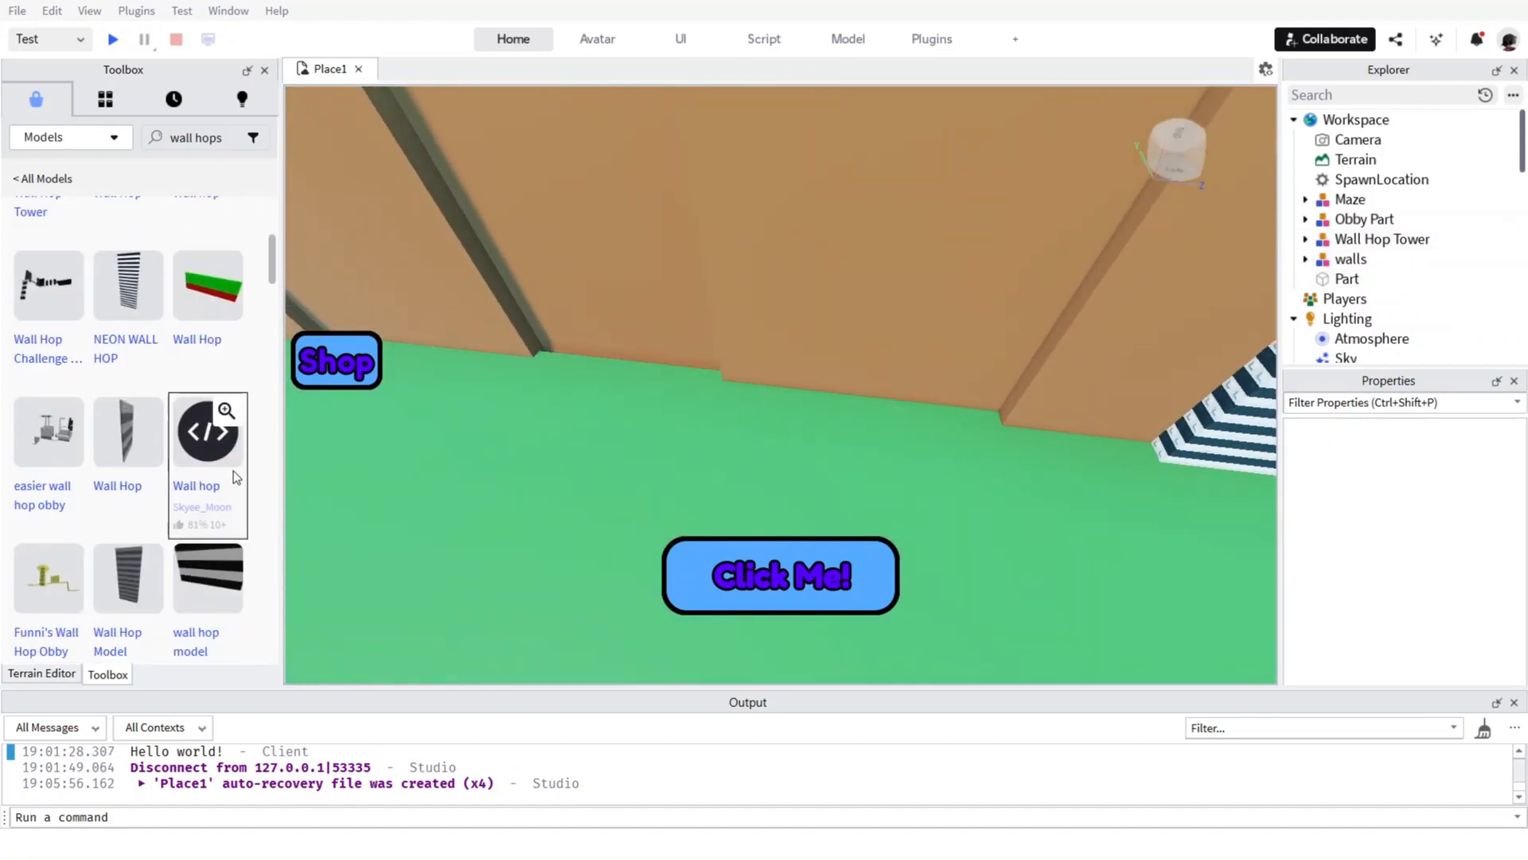
{"action": "scroll", "coordinate": [233, 470], "scroll_direction": "down", "scroll_amount": 8}
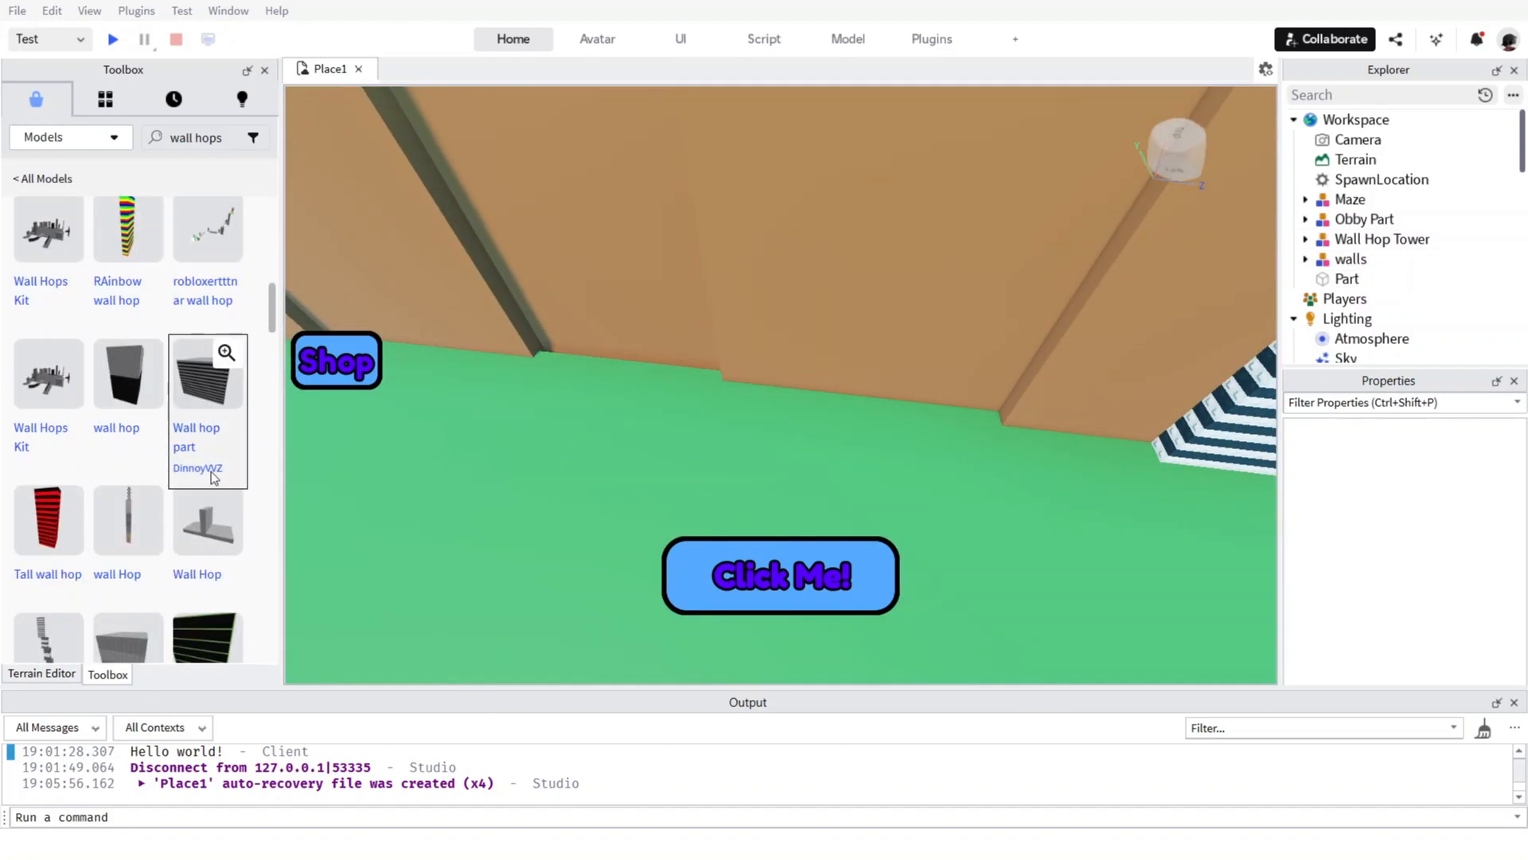
{"action": "scroll", "coordinate": [208, 482], "scroll_direction": "down", "scroll_amount": 3}
{"action": "scroll", "coordinate": [204, 487], "scroll_direction": "down", "scroll_amount": 5}
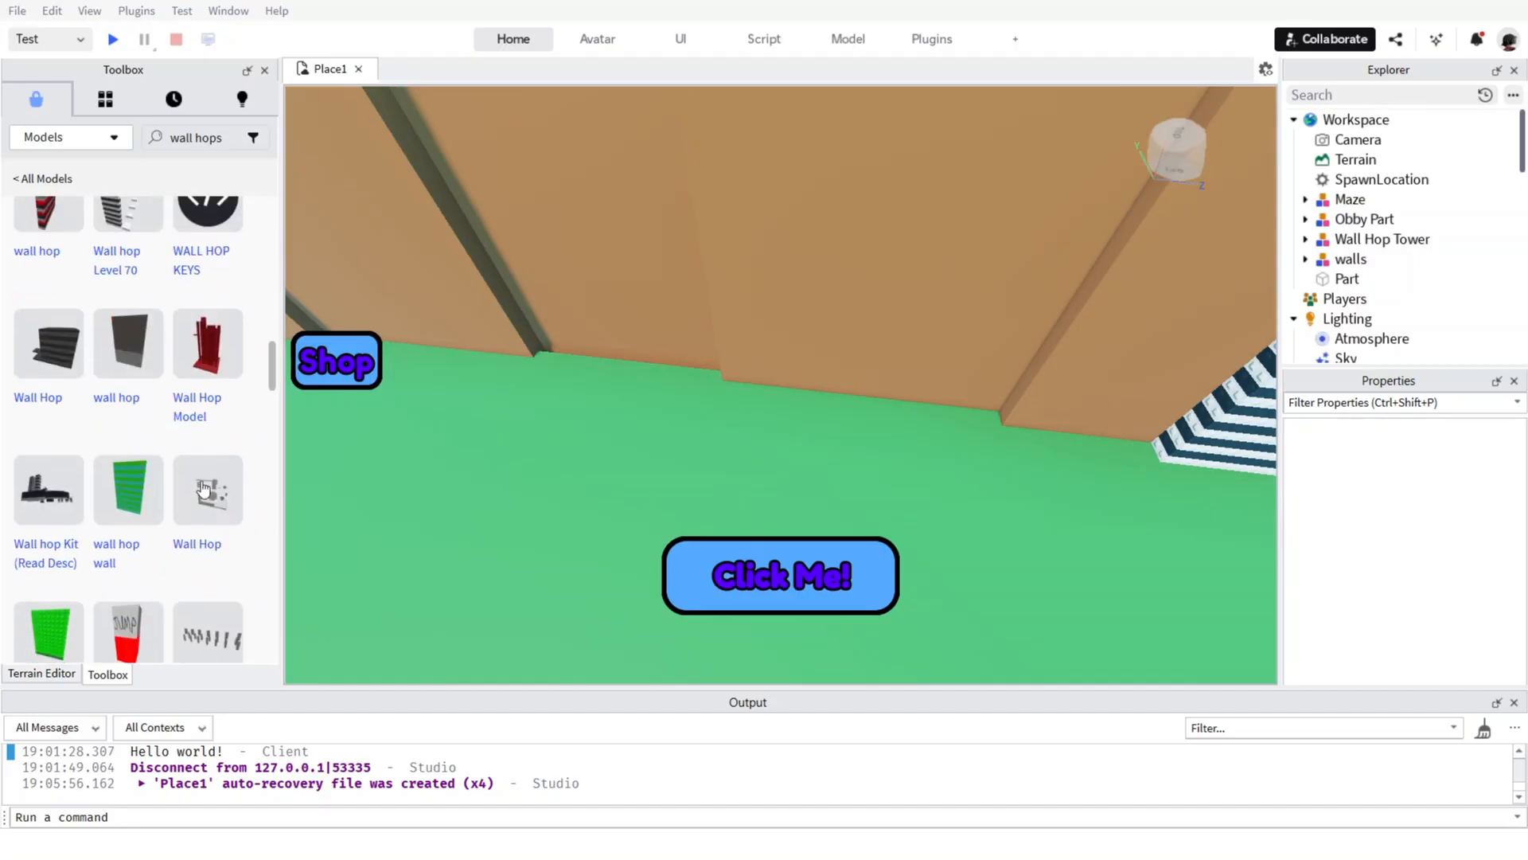
{"action": "scroll", "coordinate": [205, 490], "scroll_direction": "down", "scroll_amount": 10}
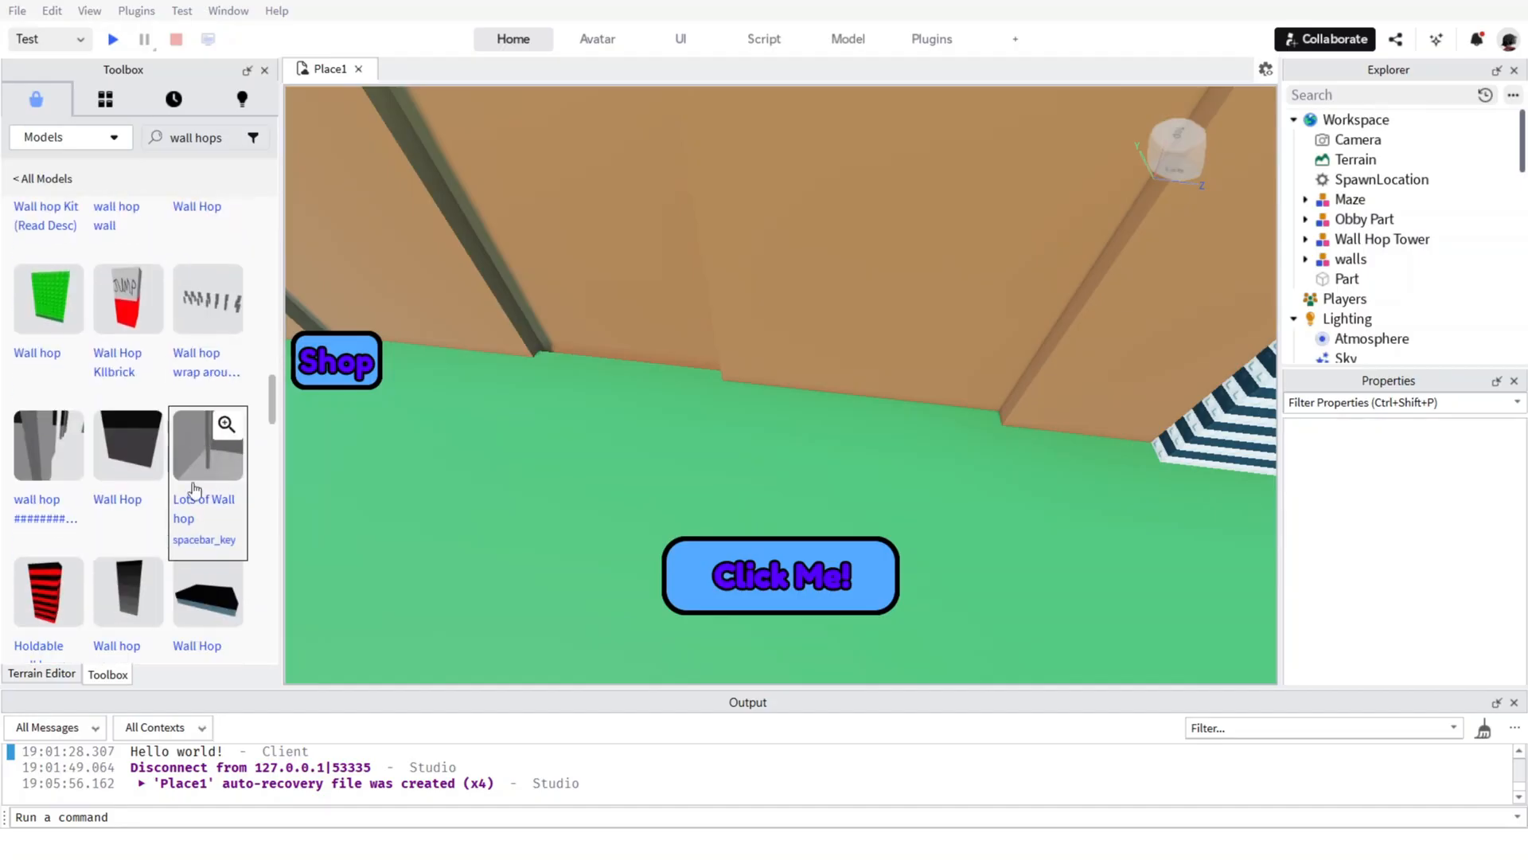
{"action": "scroll", "coordinate": [223, 505], "scroll_direction": "down", "scroll_amount": 10}
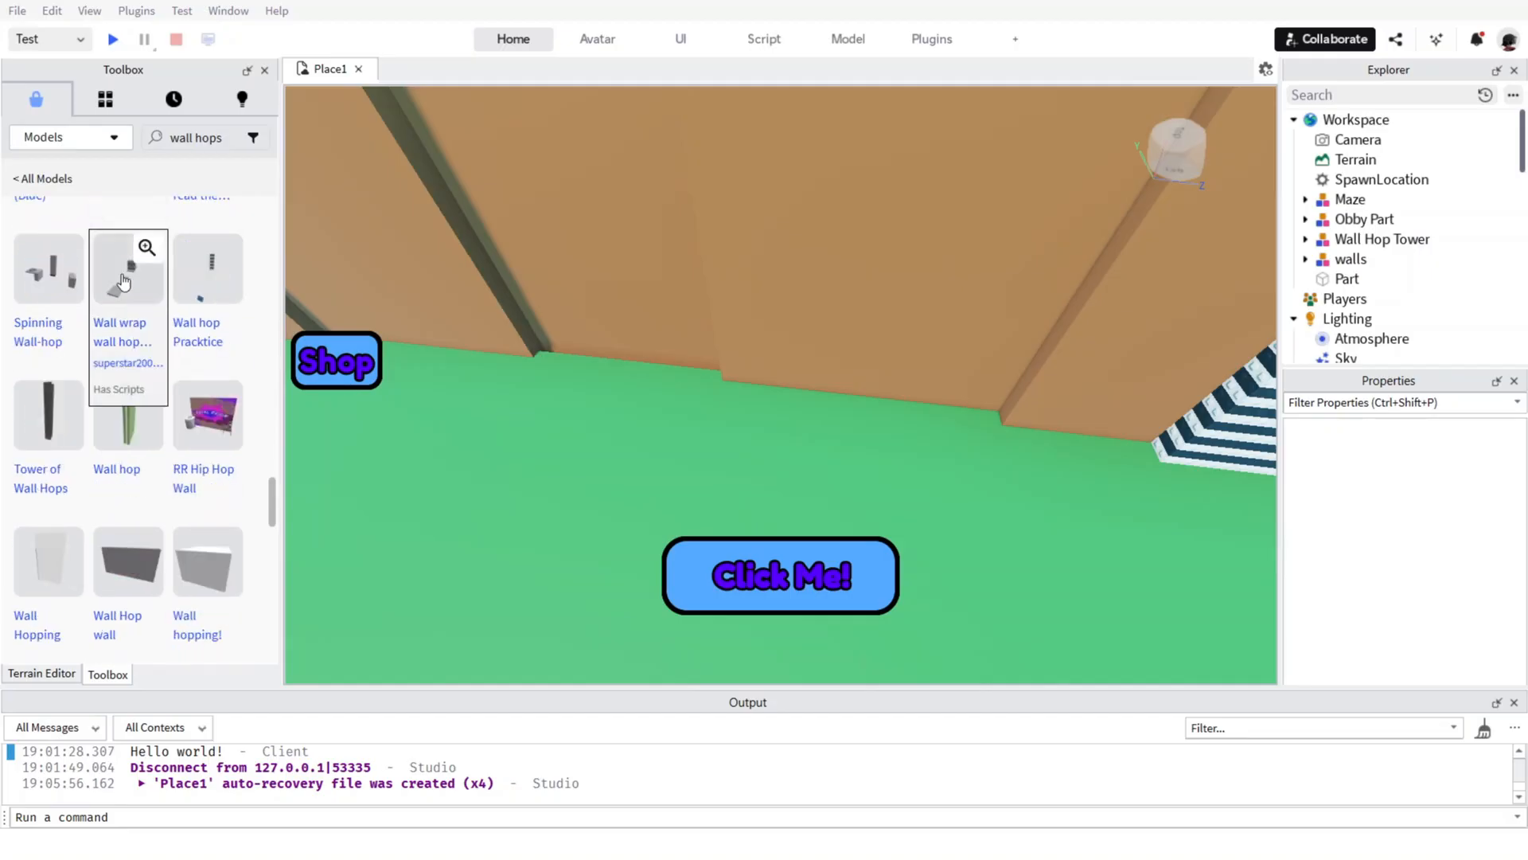
{"action": "scroll", "coordinate": [150, 319], "scroll_direction": "down", "scroll_amount": 10}
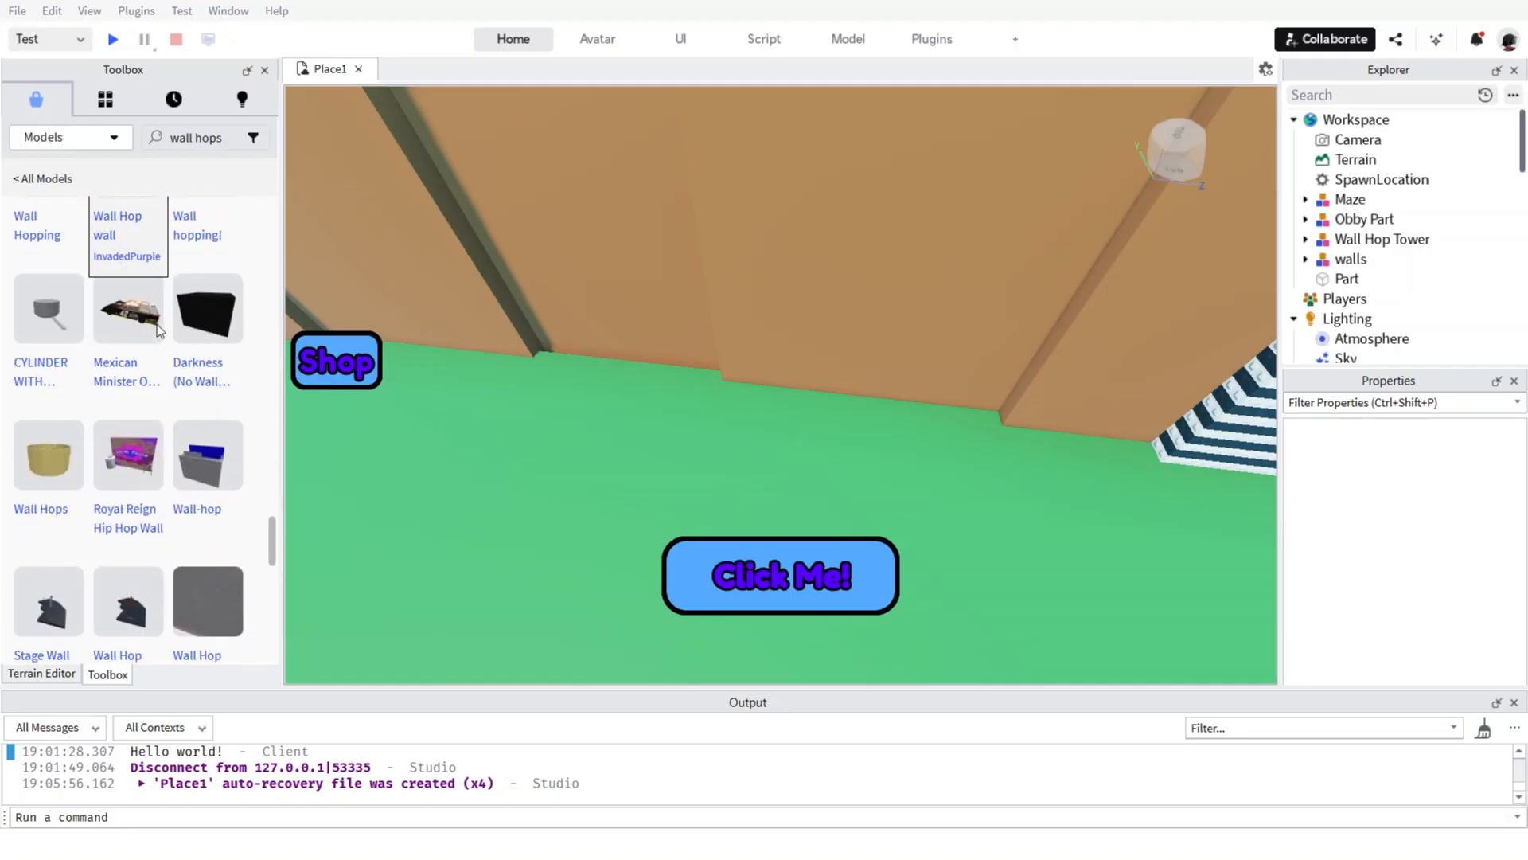
{"action": "scroll", "coordinate": [152, 319], "scroll_direction": "down", "scroll_amount": 3}
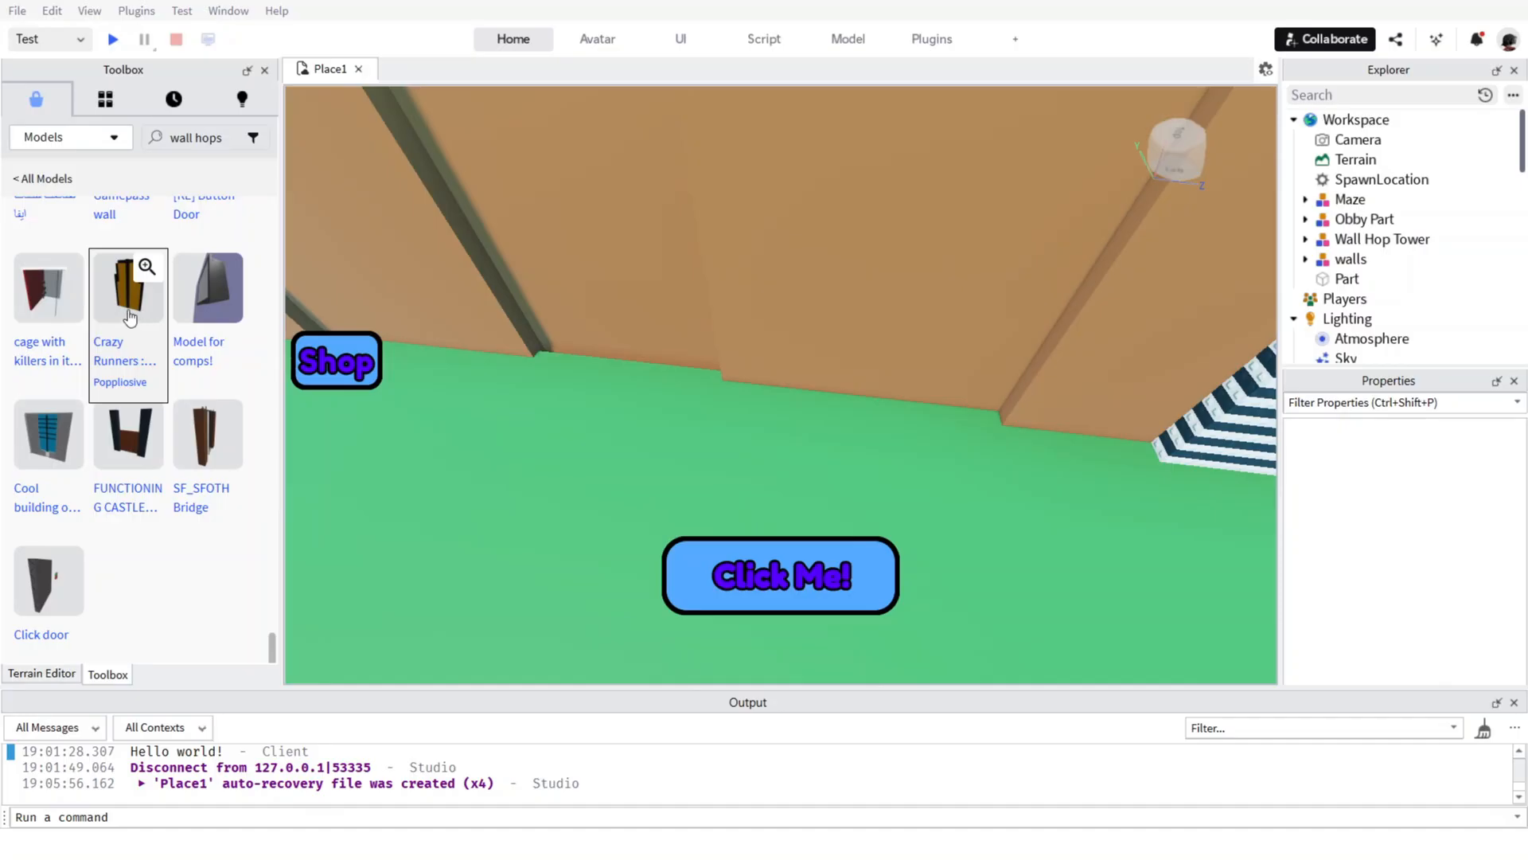
{"action": "scroll", "coordinate": [129, 315], "scroll_direction": "down", "scroll_amount": 8}
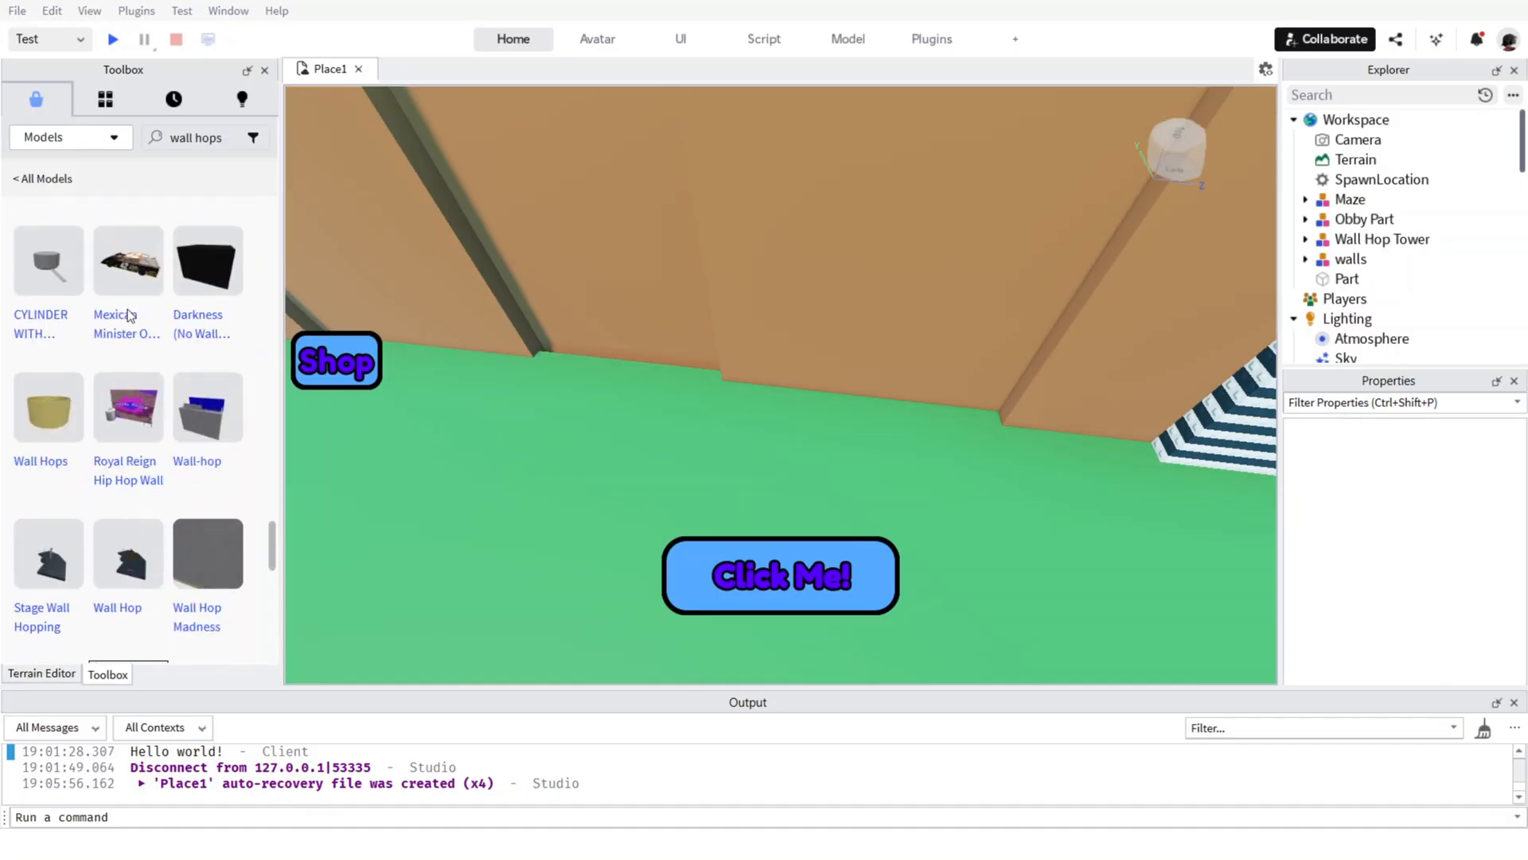
{"action": "scroll", "coordinate": [127, 312], "scroll_direction": "up", "scroll_amount": 5}
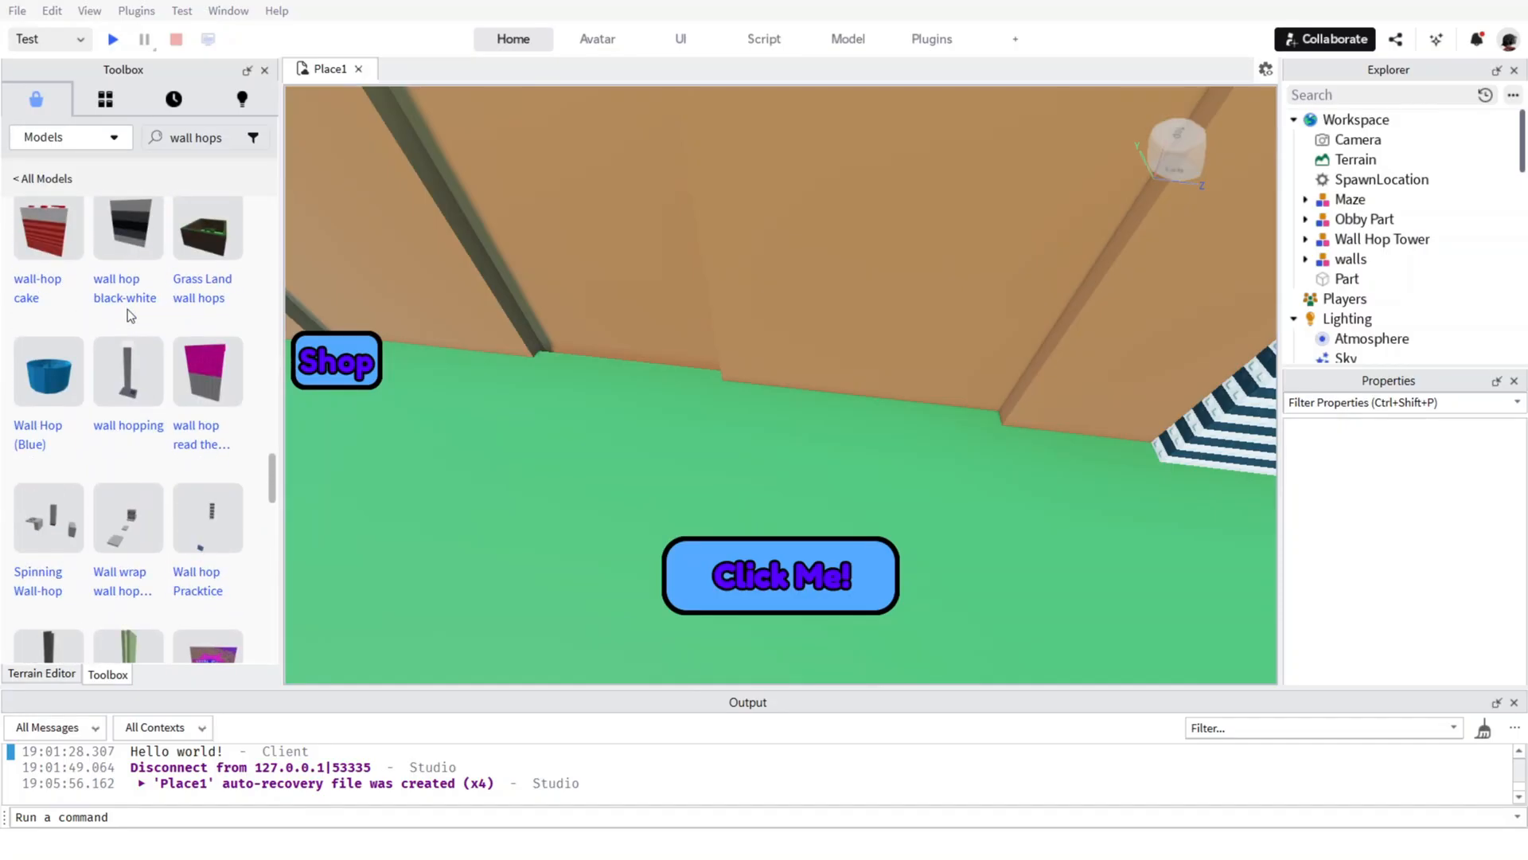
{"action": "scroll", "coordinate": [127, 310], "scroll_direction": "up", "scroll_amount": 5}
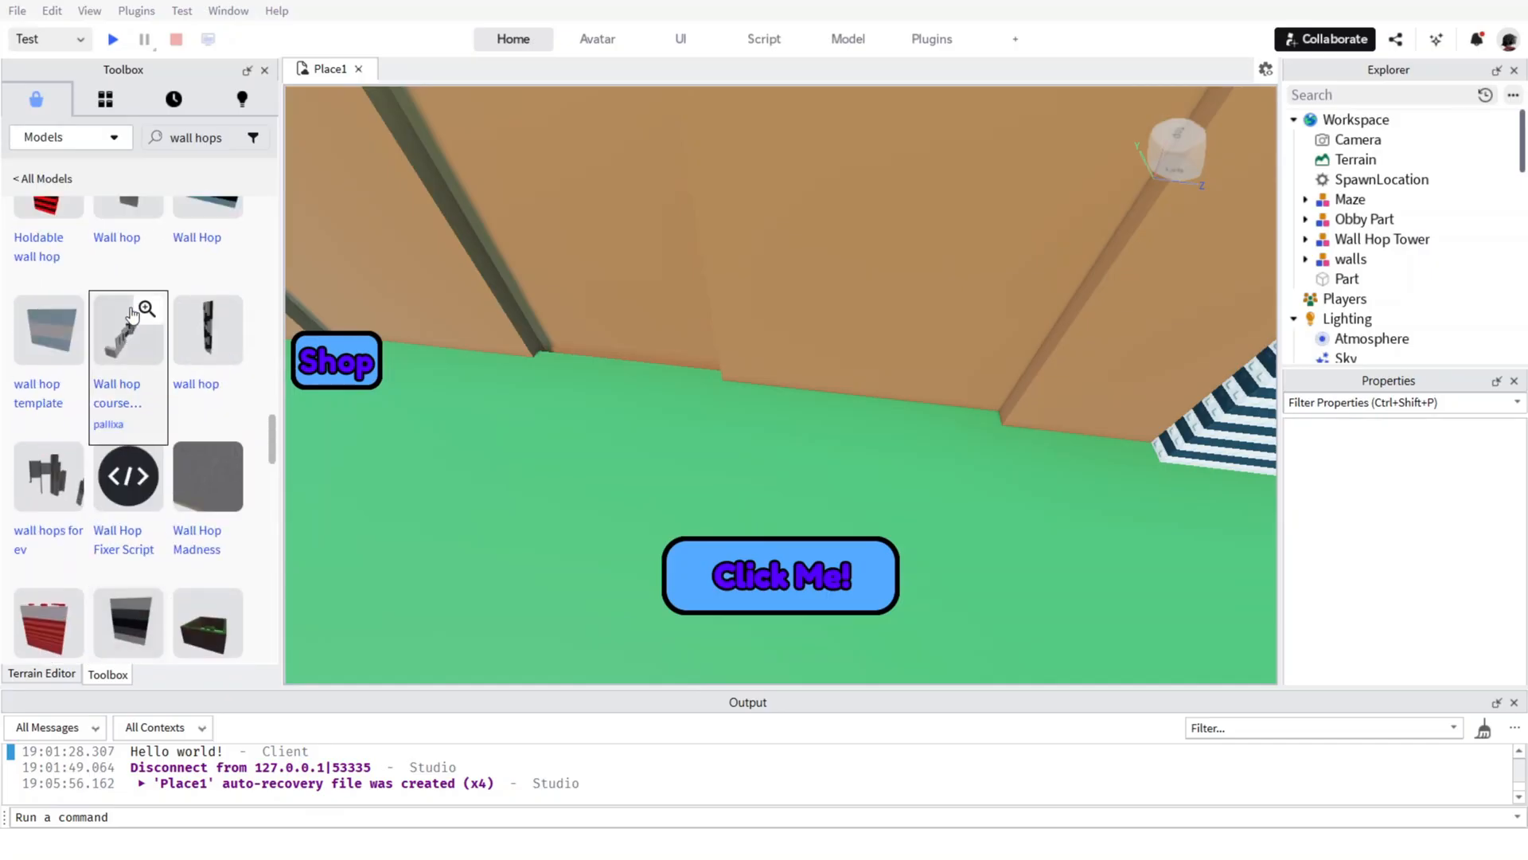
{"action": "scroll", "coordinate": [130, 311], "scroll_direction": "up", "scroll_amount": 5}
{"action": "scroll", "coordinate": [143, 304], "scroll_direction": "up", "scroll_amount": 5}
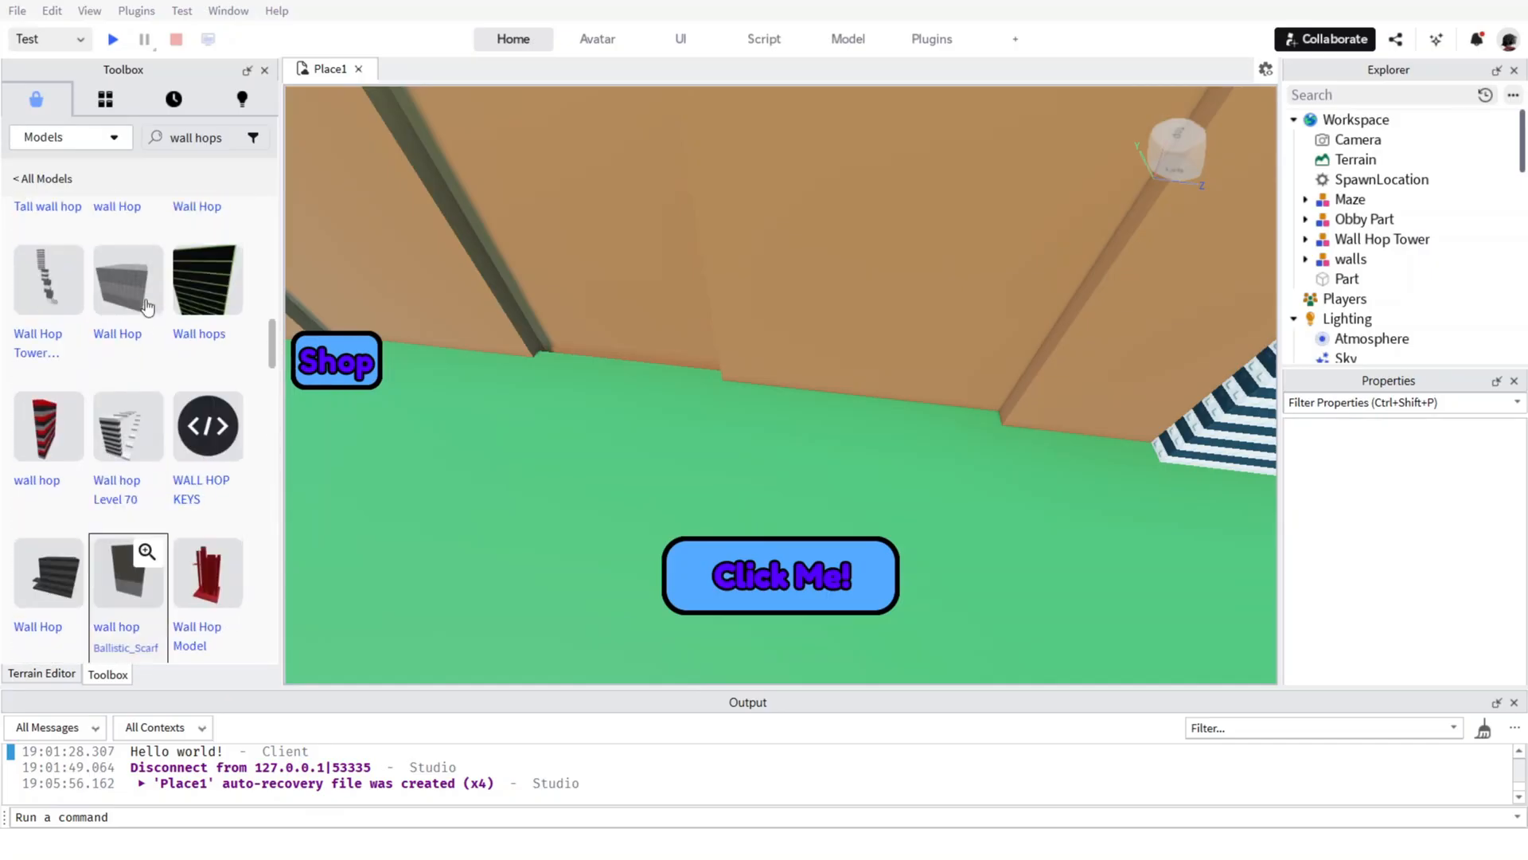
{"action": "scroll", "coordinate": [145, 311], "scroll_direction": "down", "scroll_amount": 4}
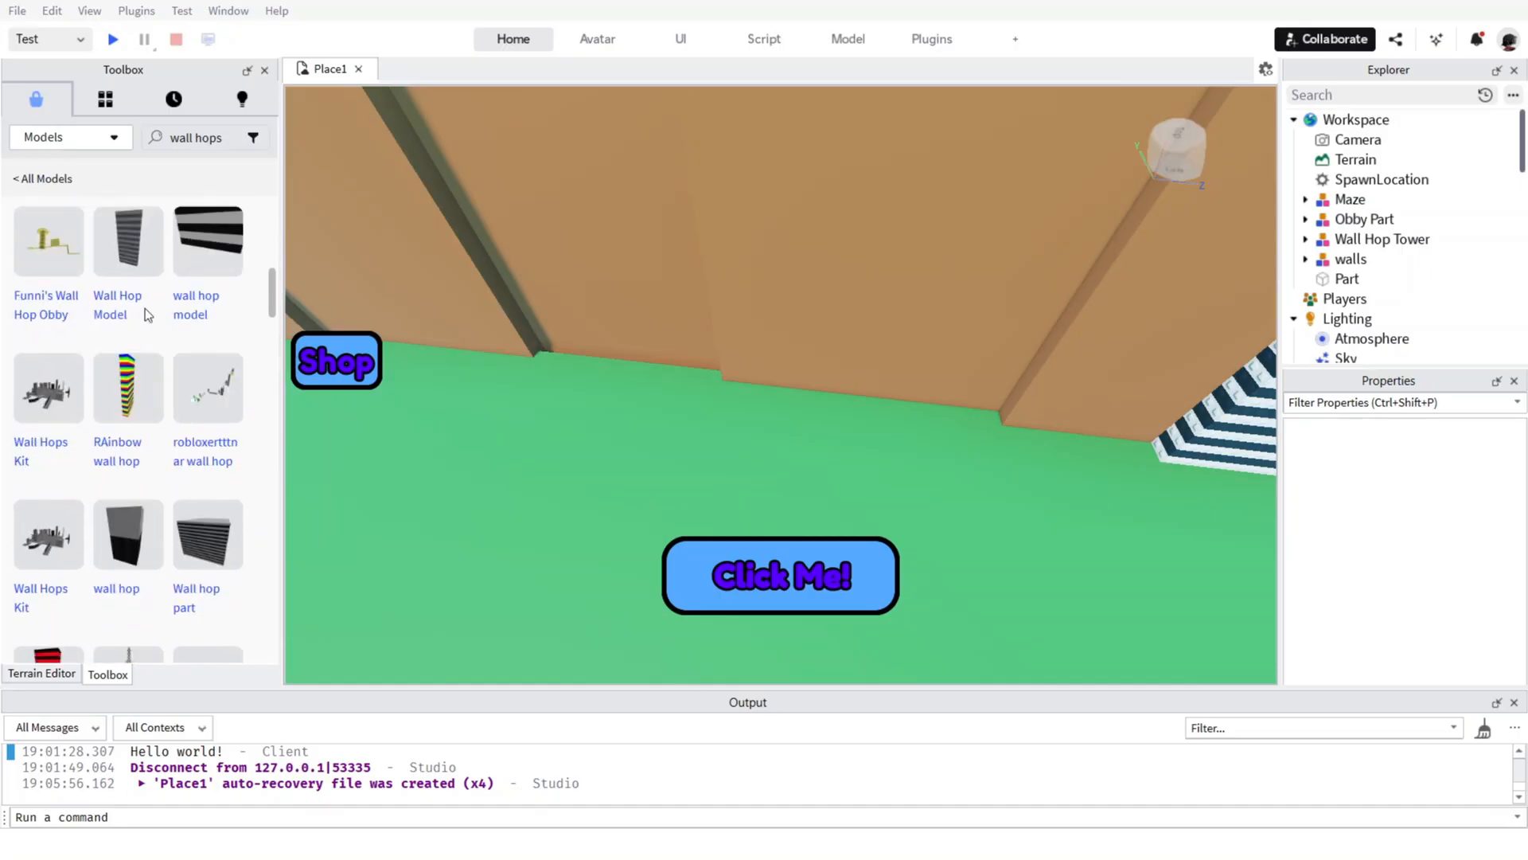
{"action": "scroll", "coordinate": [202, 398], "scroll_direction": "up", "scroll_amount": 1}
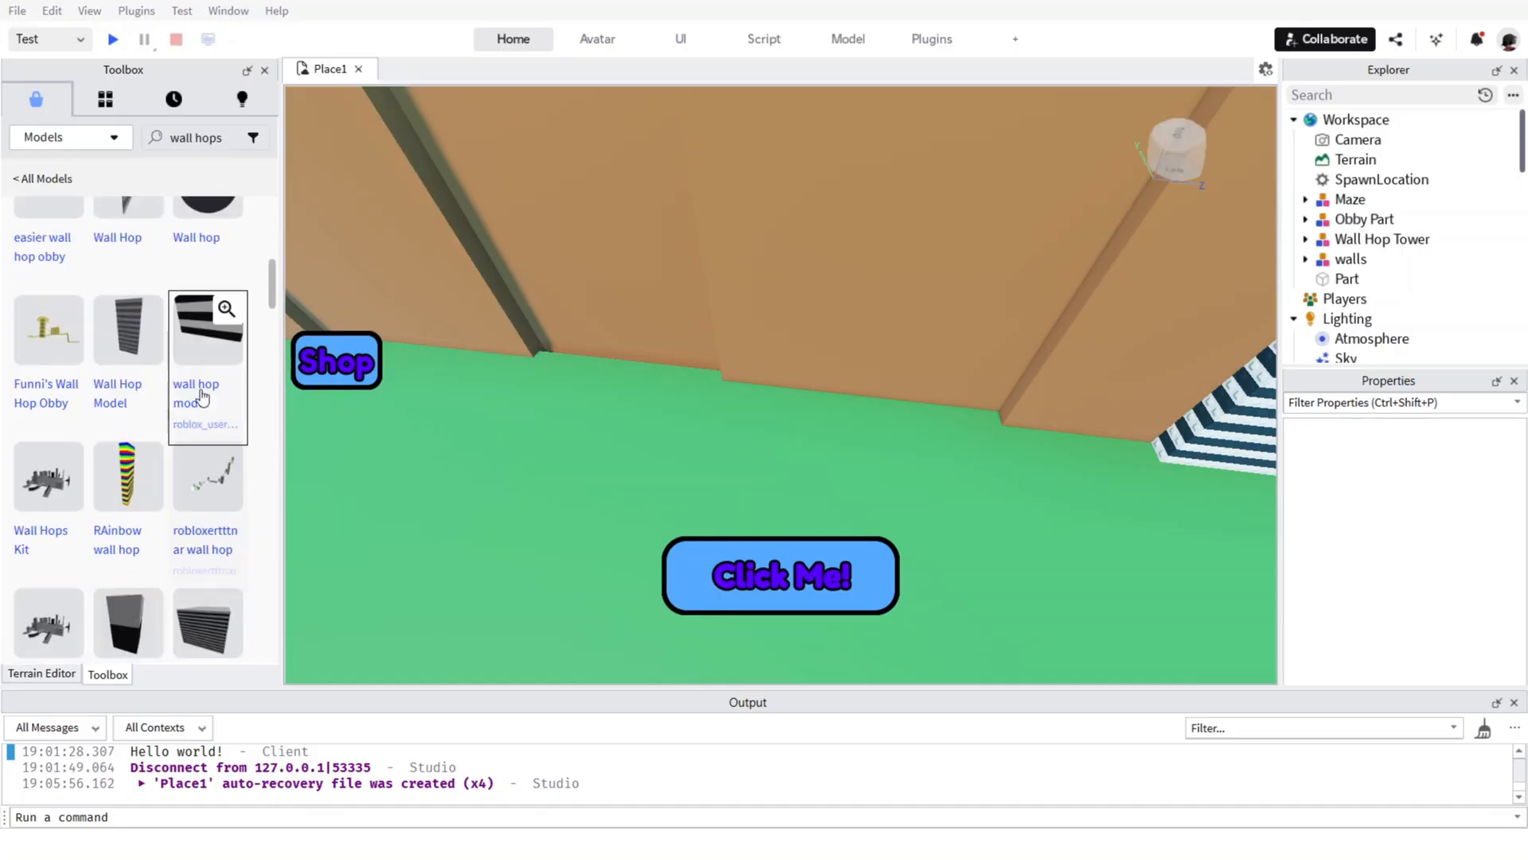
Insert the striped black-and-white wall hop model and place it on the ground against the wall beside the Wall Hop Tower.
{"action": "left_click", "coordinate": [193, 351]}
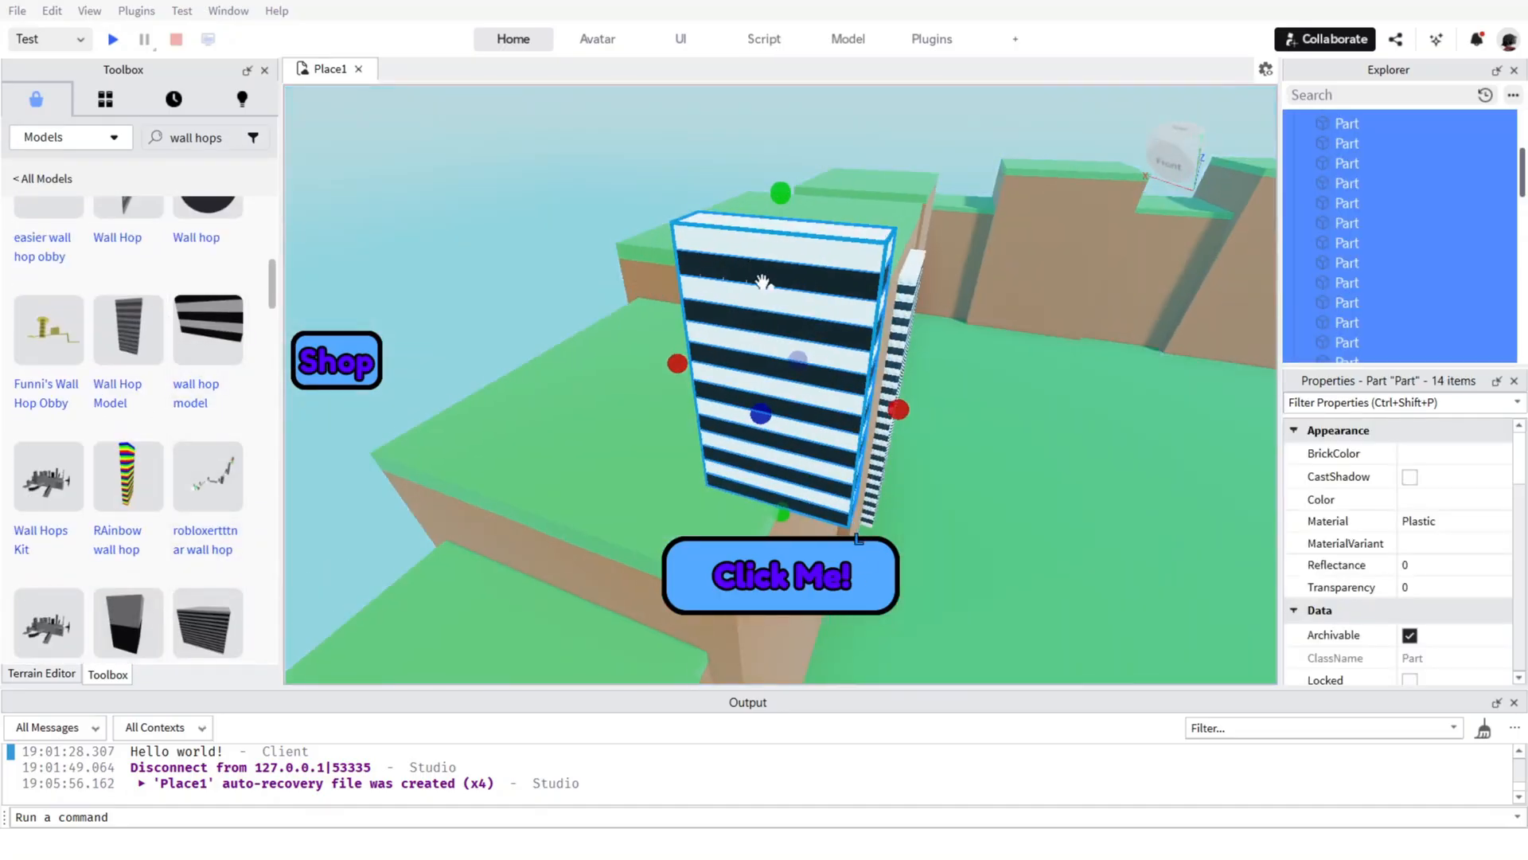
{"action": "left_click_drag", "start_coordinate": [762, 281], "coordinate": [712, 394]}
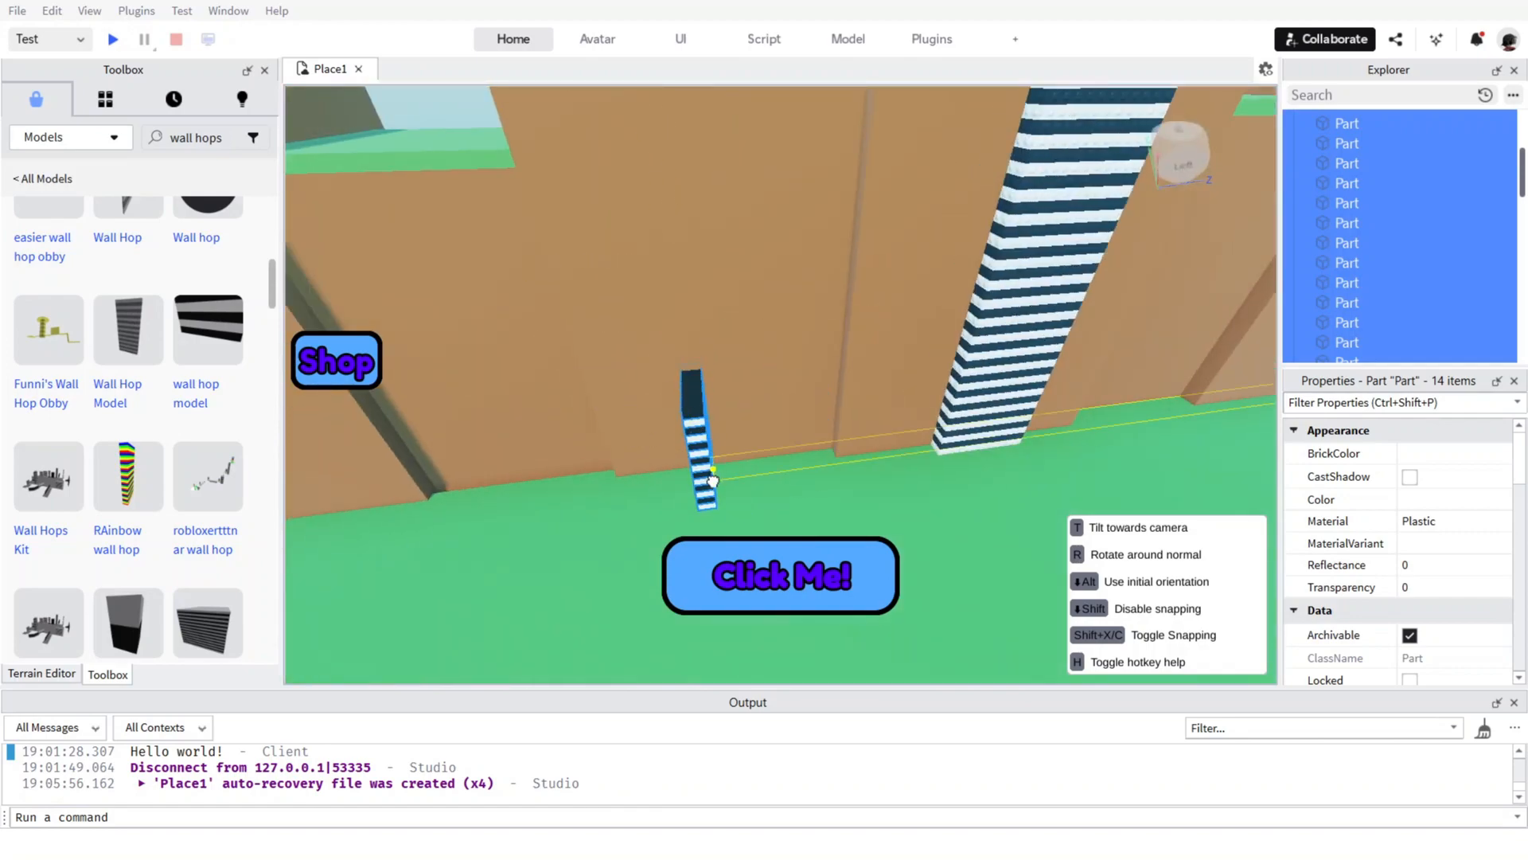
{"action": "left_click_drag", "start_coordinate": [712, 481], "coordinate": [711, 464]}
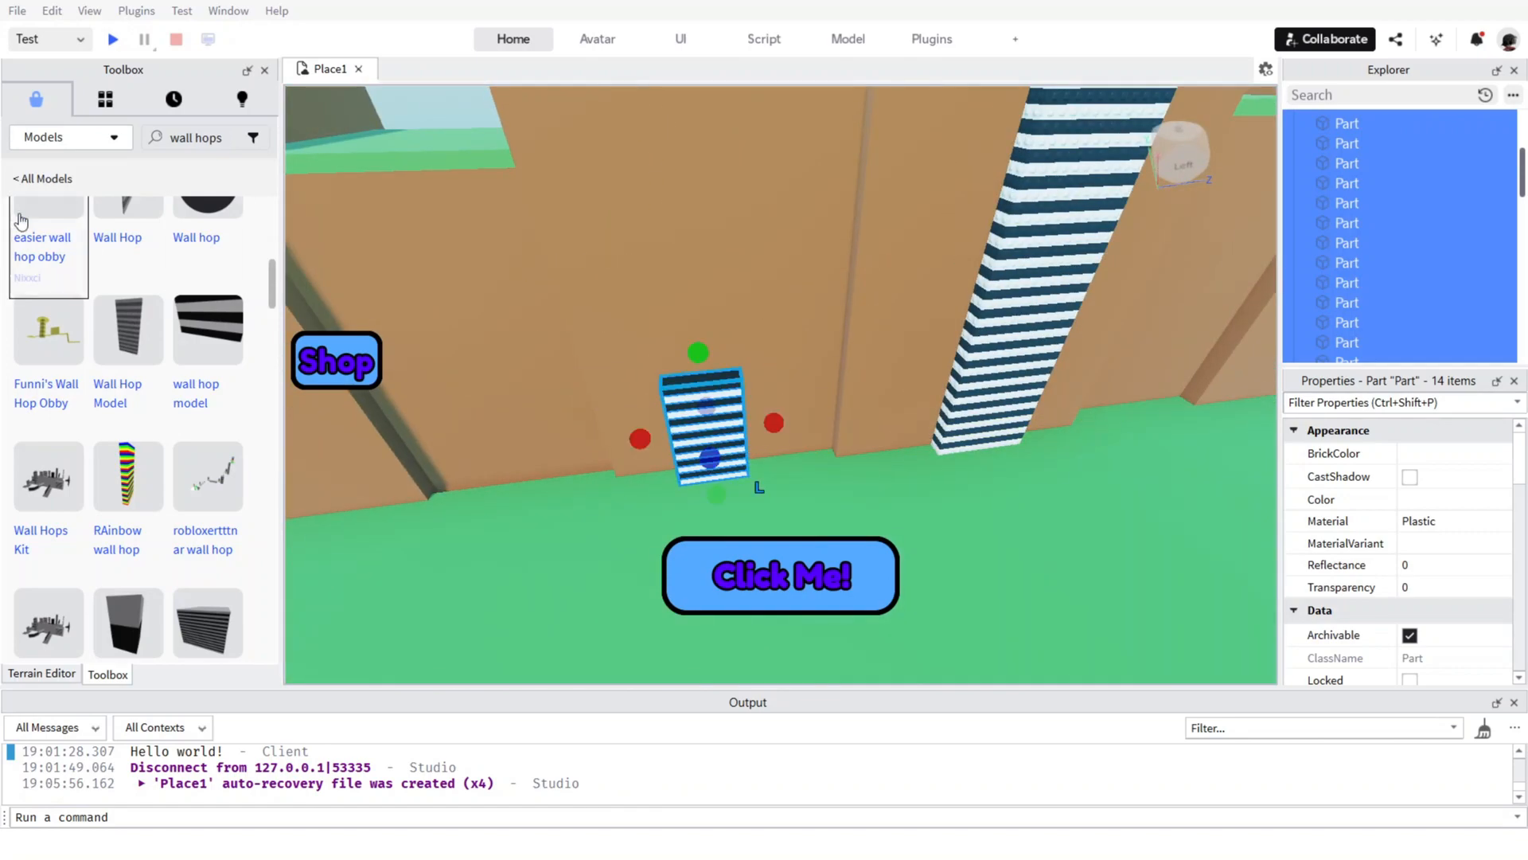
Try out the plain grey wall hop model beside the short striped one and delete it.
{"action": "scroll", "coordinate": [64, 350], "scroll_direction": "up", "scroll_amount": 5}
{"action": "scroll", "coordinate": [85, 336], "scroll_direction": "up", "scroll_amount": 1}
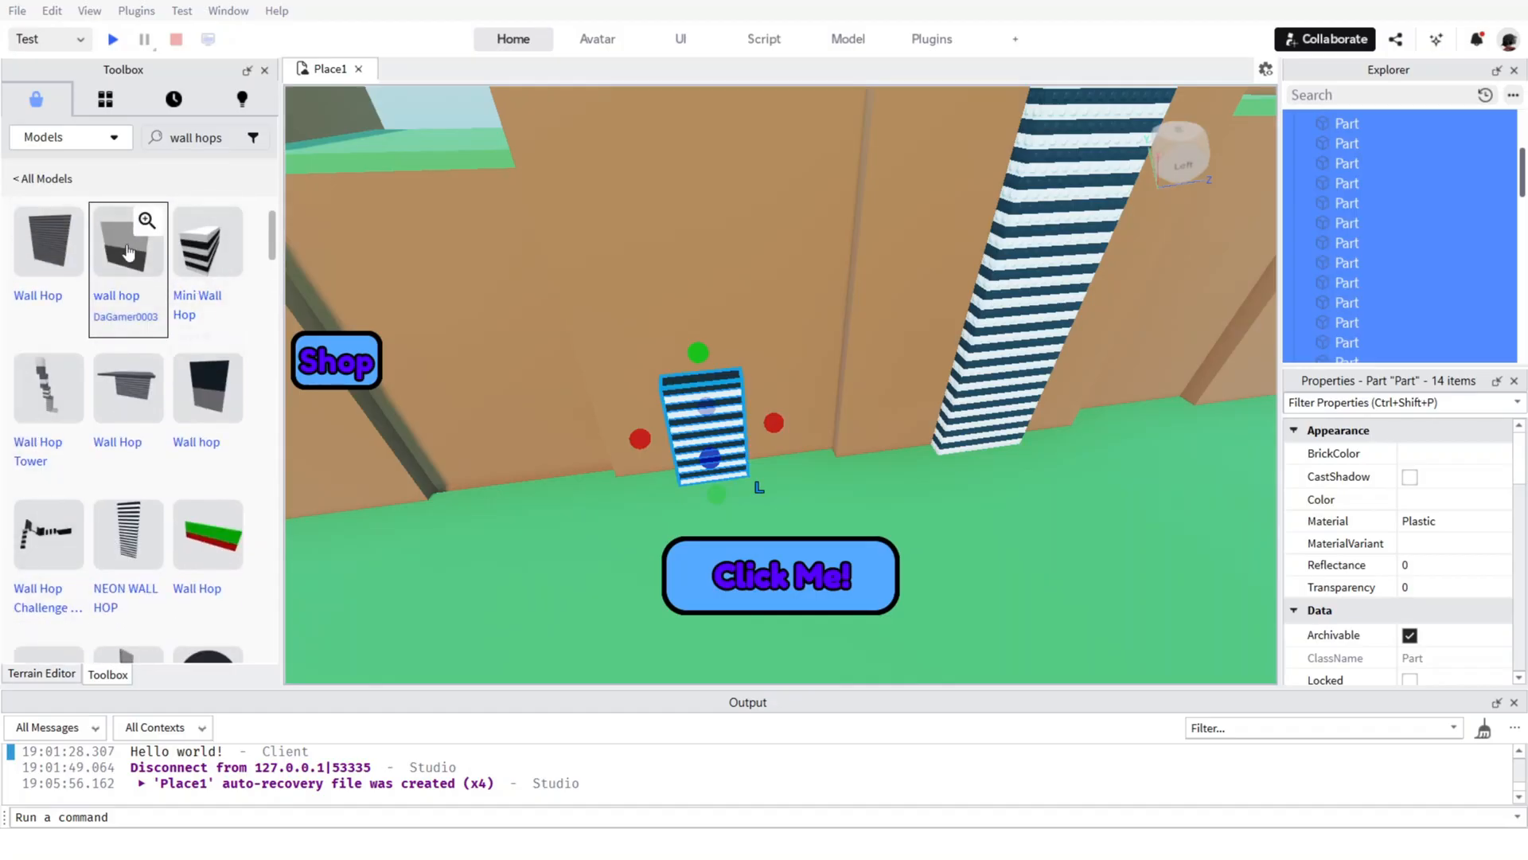
{"action": "left_click_drag", "start_coordinate": [118, 264], "coordinate": [781, 476]}
{"action": "key", "text": "a"}
{"action": "key", "text": "Delete"}
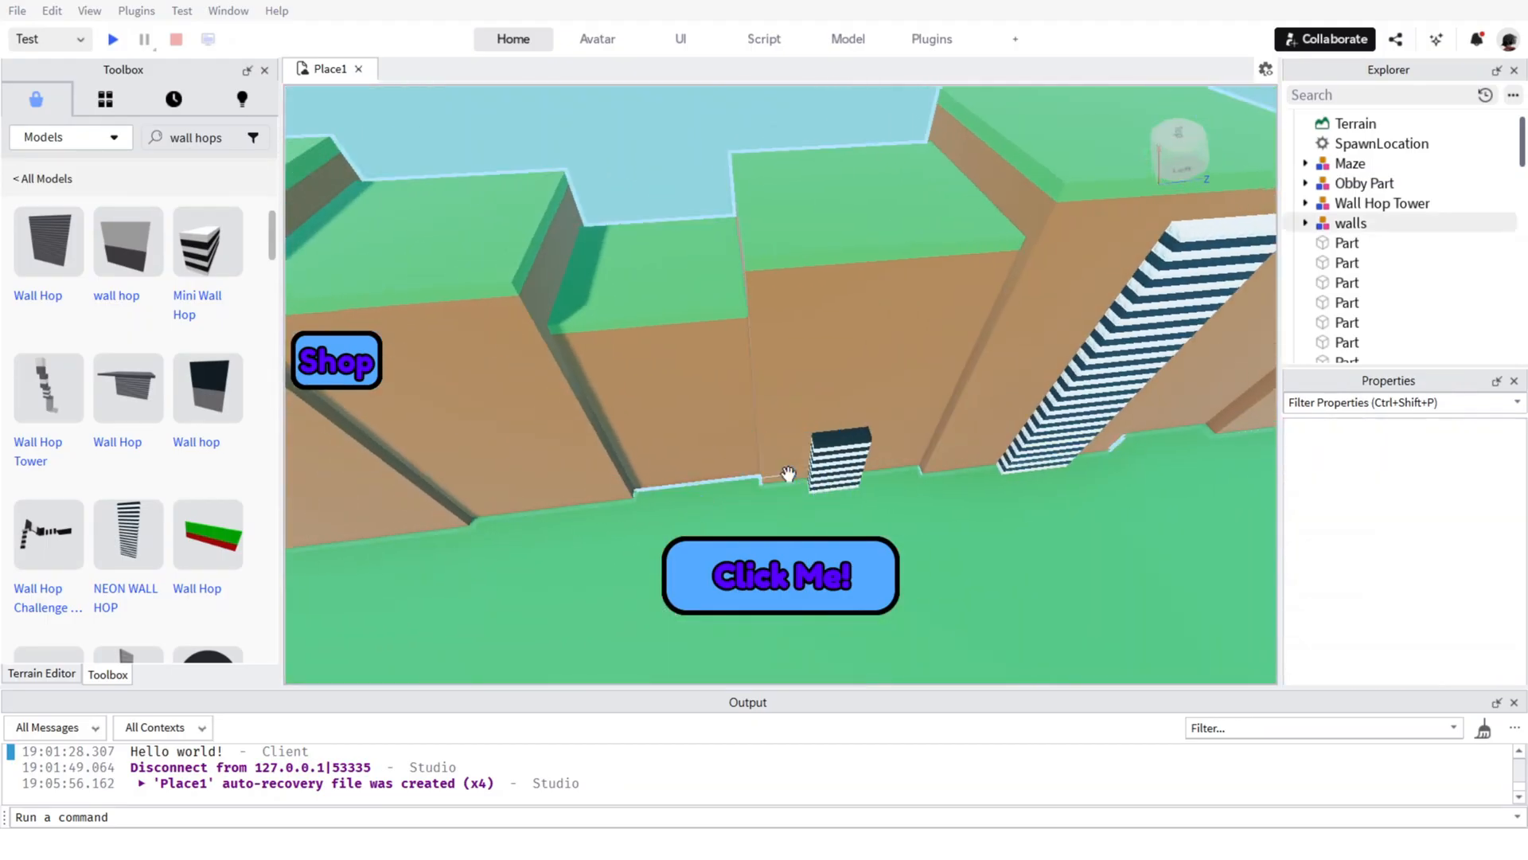
Browse the remaining wall hop models and examine the whole furnished map from above.
{"action": "scroll", "coordinate": [75, 543], "scroll_direction": "down", "scroll_amount": 5}
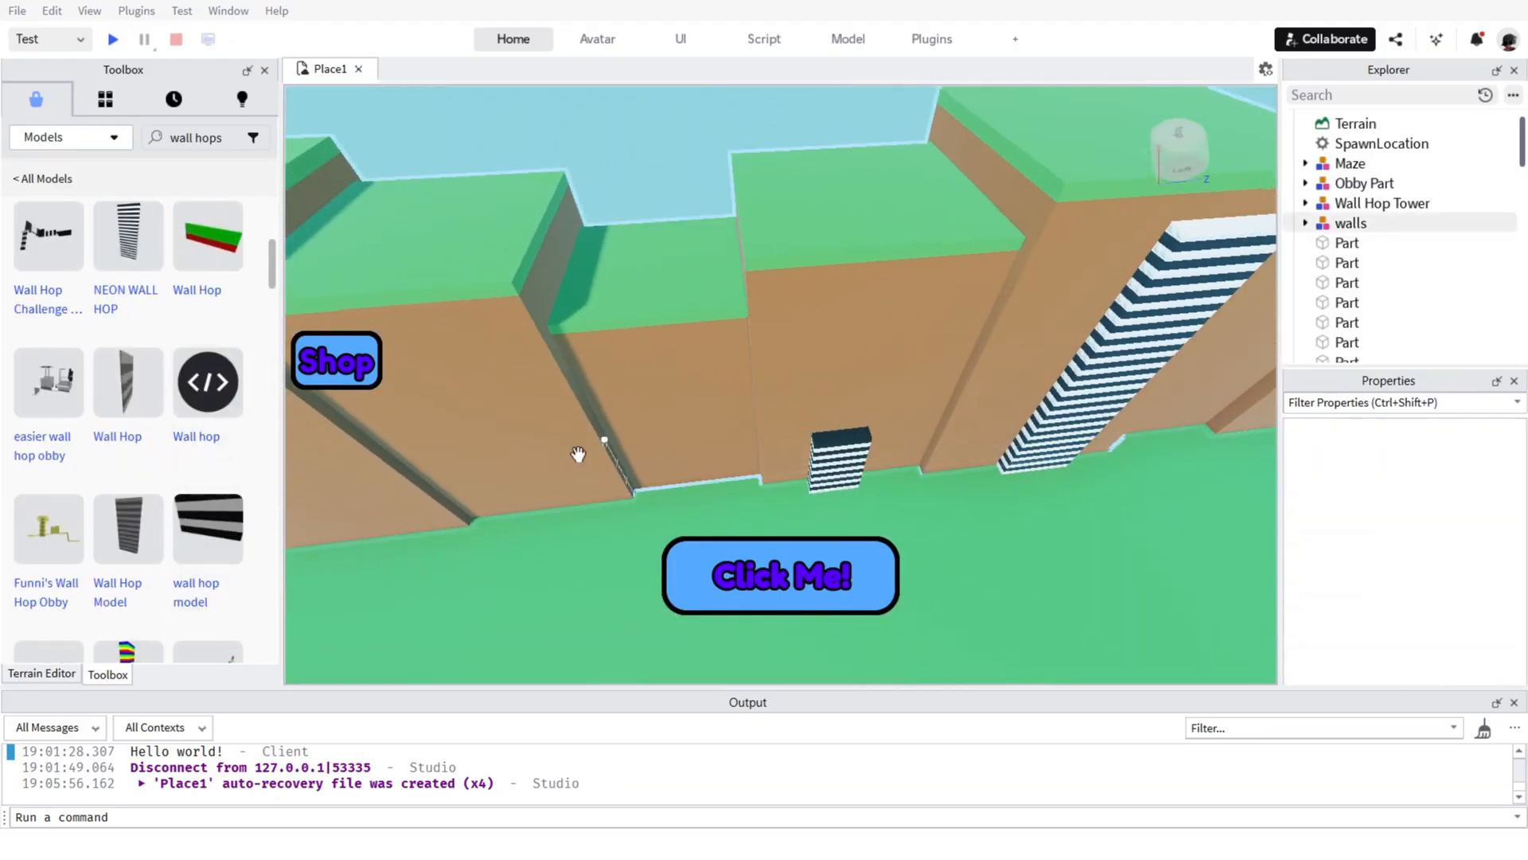
{"action": "scroll", "coordinate": [90, 476], "scroll_direction": "down", "scroll_amount": 15}
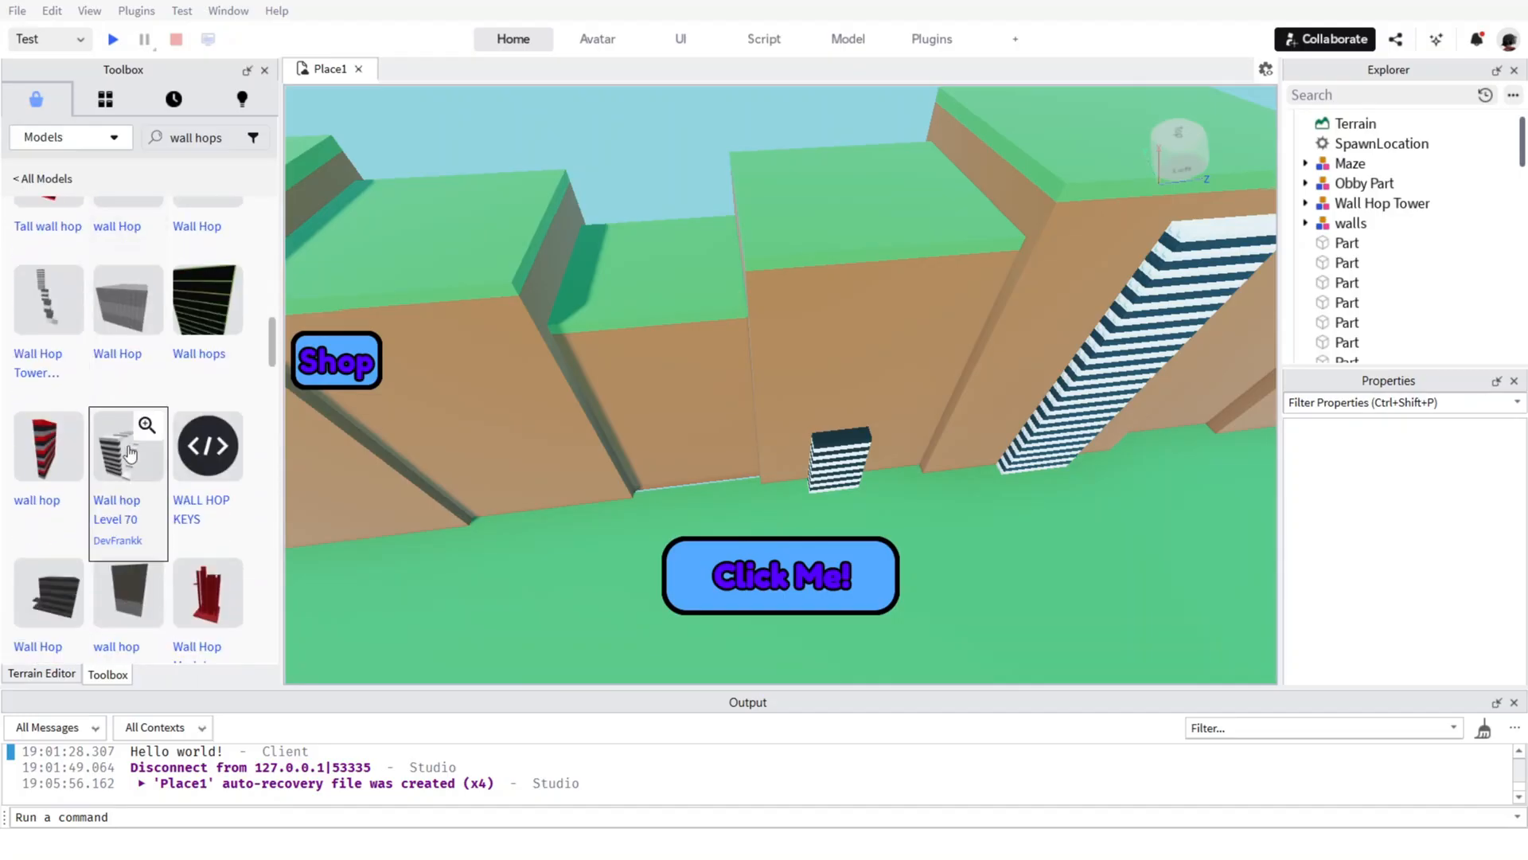
{"action": "scroll", "coordinate": [119, 461], "scroll_direction": "down", "scroll_amount": 20}
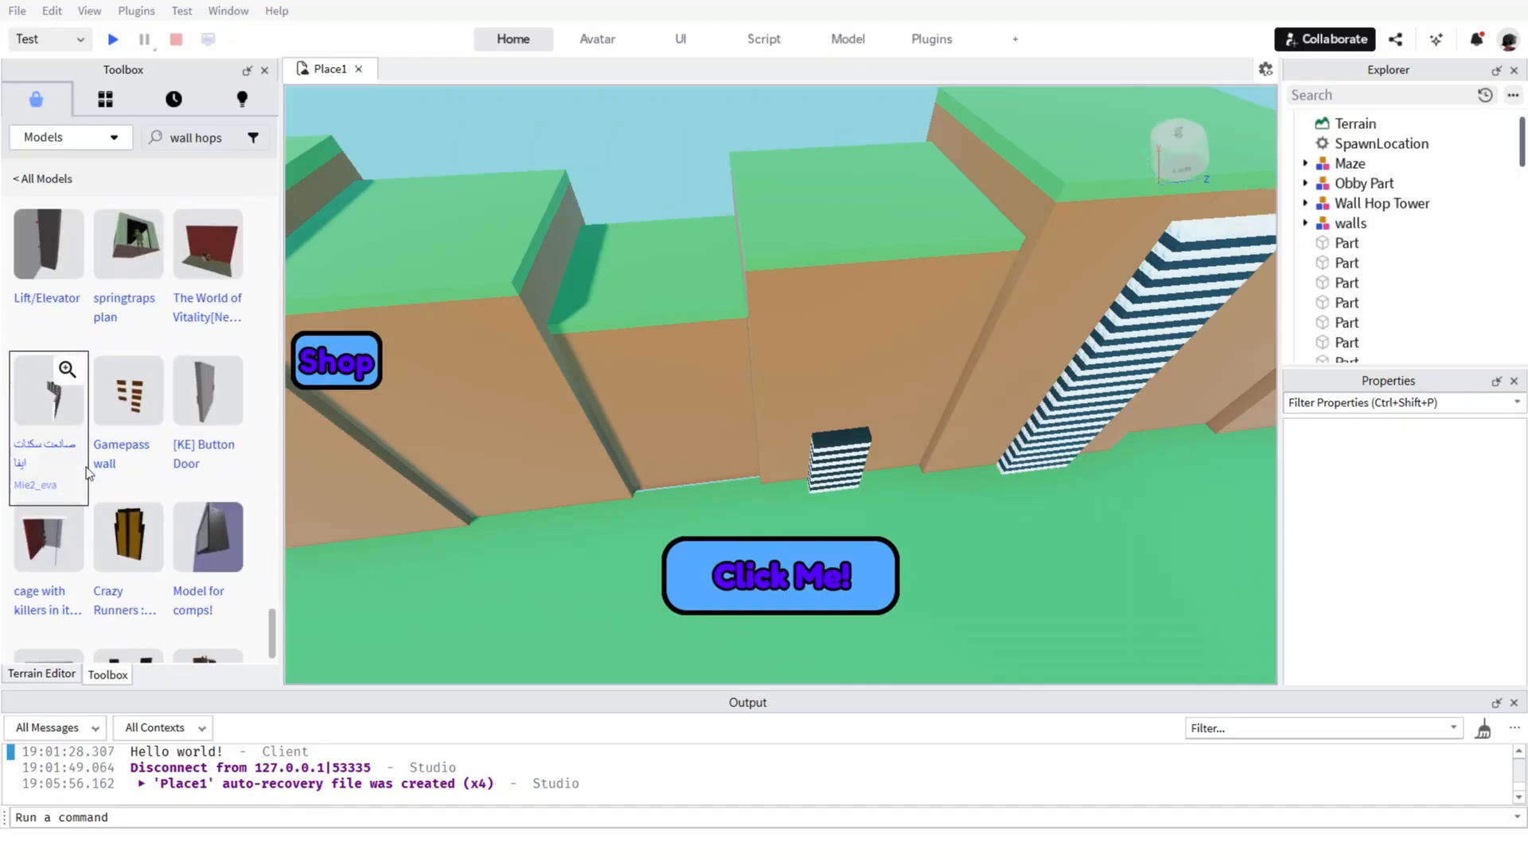
{"action": "scroll", "coordinate": [103, 486], "scroll_direction": "up", "scroll_amount": 5}
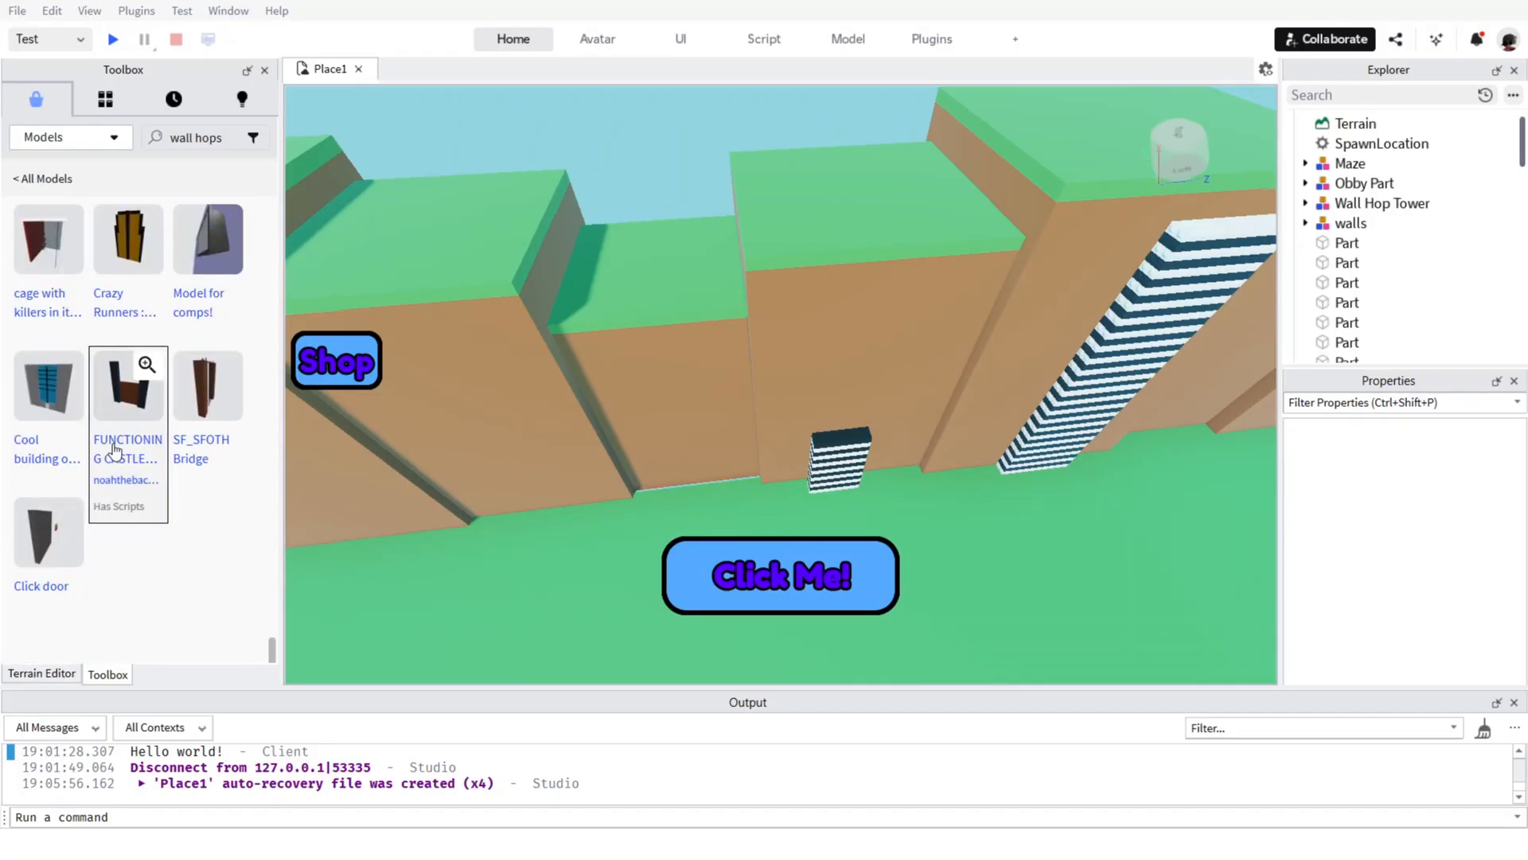
{"action": "scroll", "coordinate": [146, 432], "scroll_direction": "up", "scroll_amount": 4}
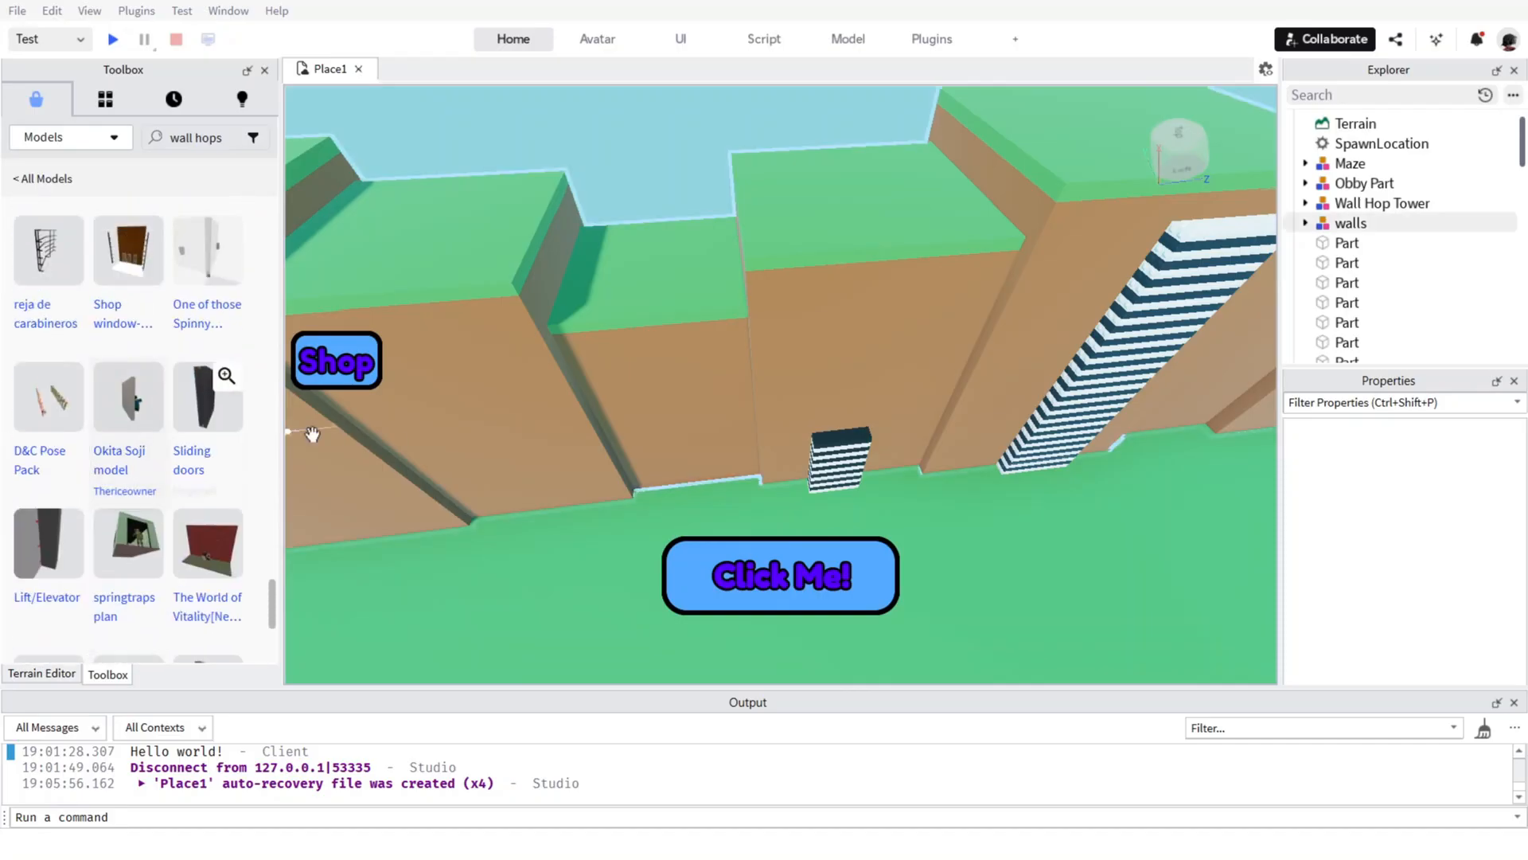
{"action": "right_click_drag", "start_coordinate": [605, 491], "coordinate": [546, 378]}
{"action": "right_click_drag", "start_coordinate": [783, 448], "coordinate": [784, 450]}
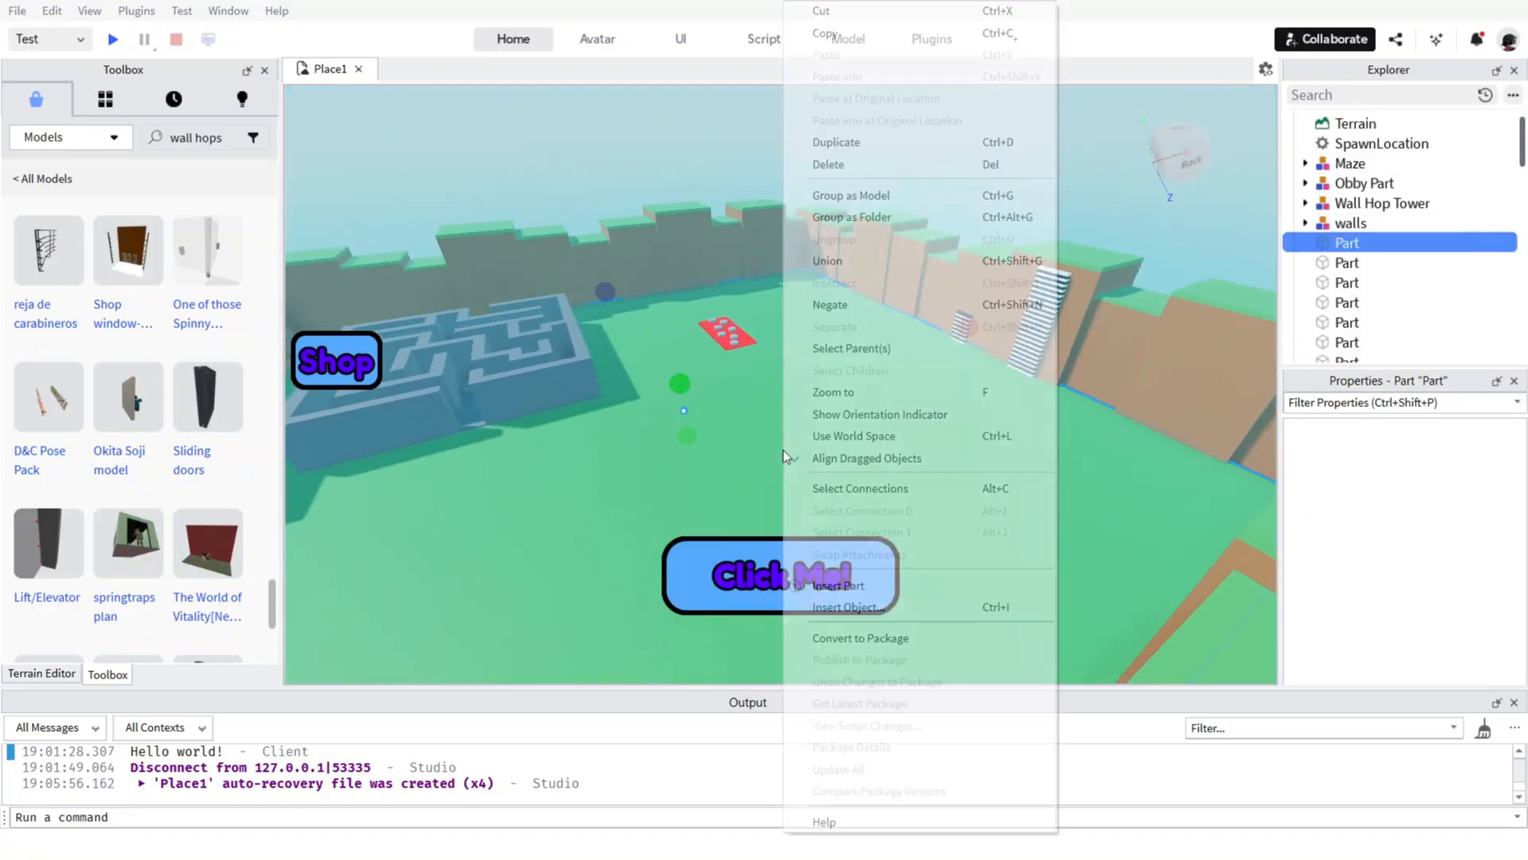
{"action": "left_click", "coordinate": [641, 117]}
{"action": "right_click_drag", "start_coordinate": [642, 117], "coordinate": [634, 121]}
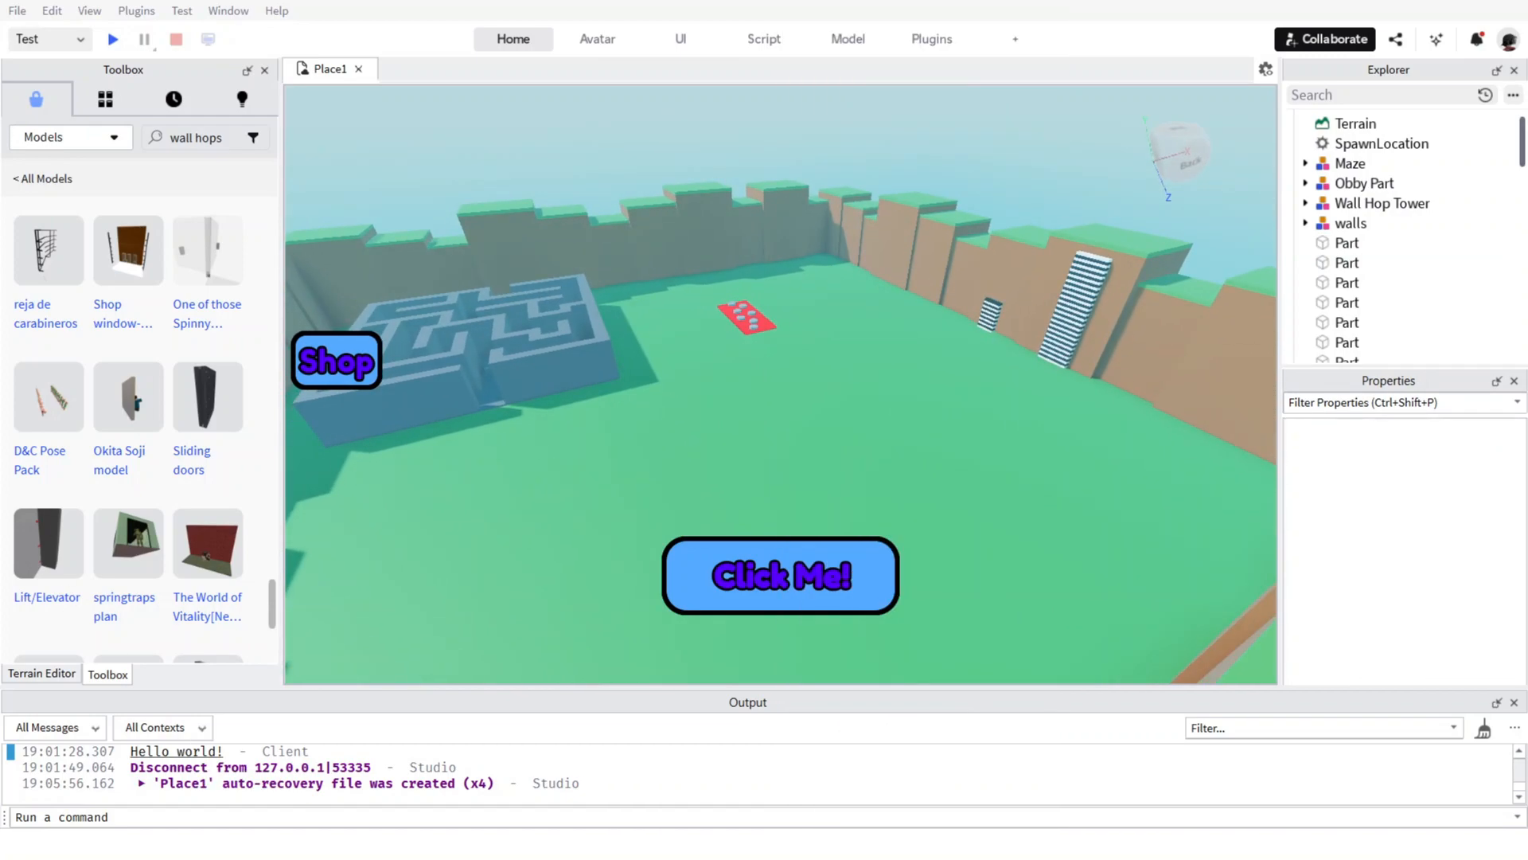
{"action": "left_click", "coordinate": [702, 394]}
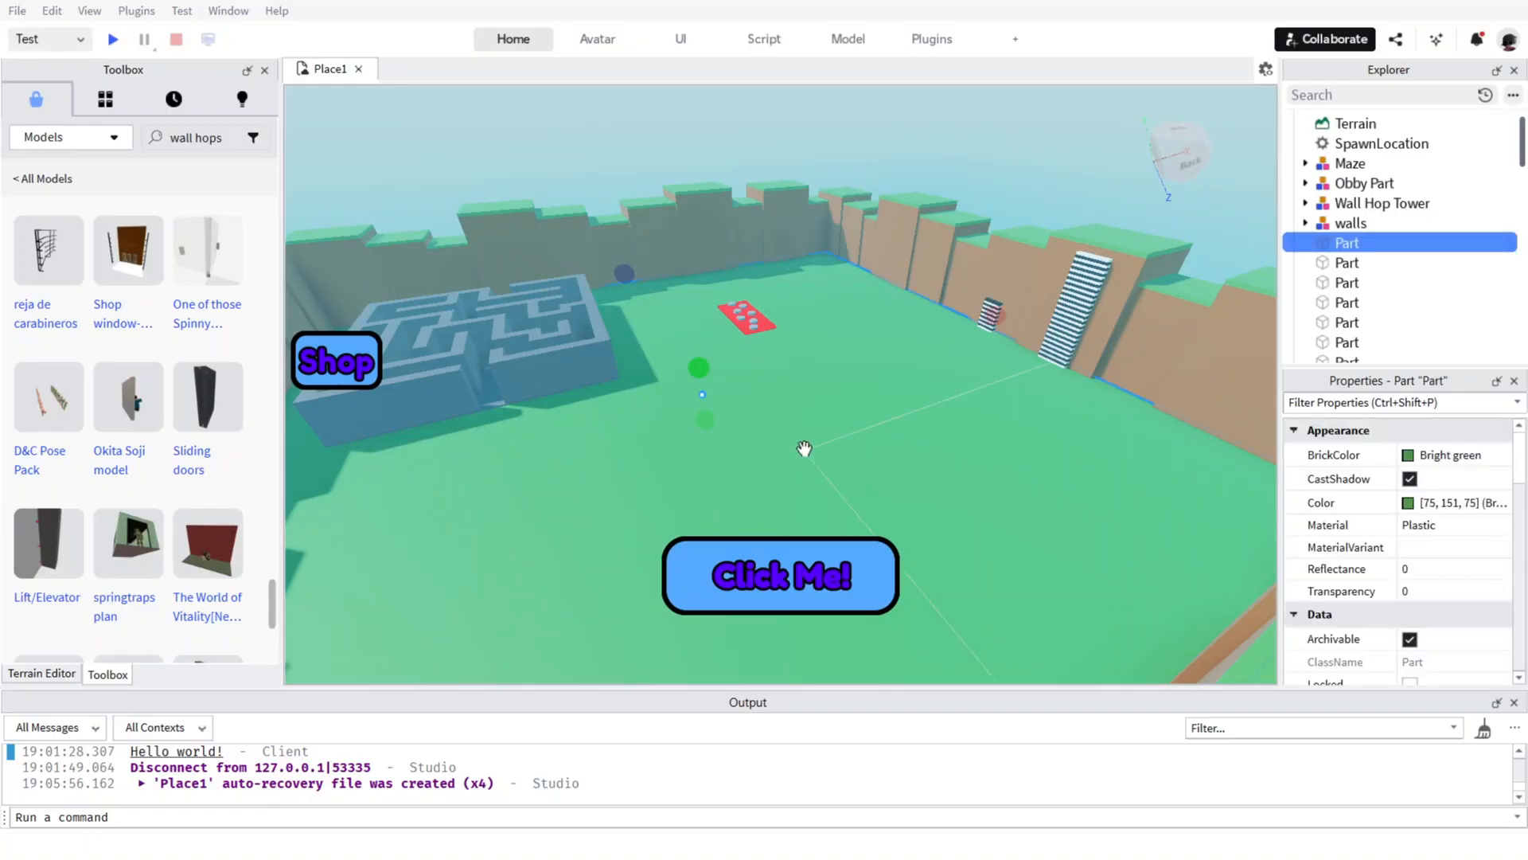
Start a playtest, walk the character around near the maze and earn clicks with the "Click Me!" button.
{"action": "left_click", "coordinate": [112, 39]}
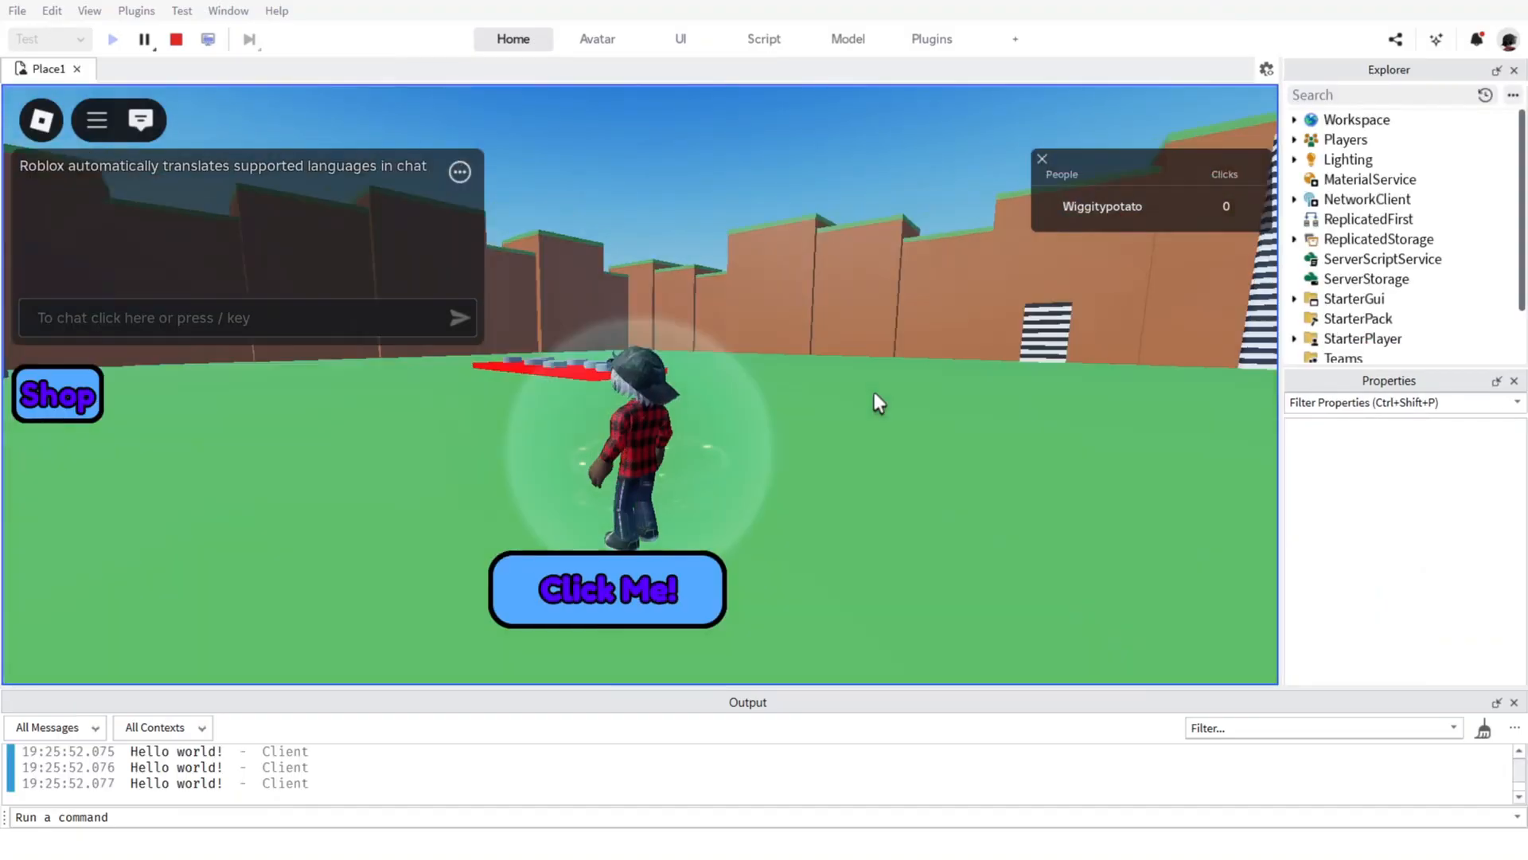
{"action": "right_click_drag", "start_coordinate": [874, 392], "coordinate": [874, 391]}
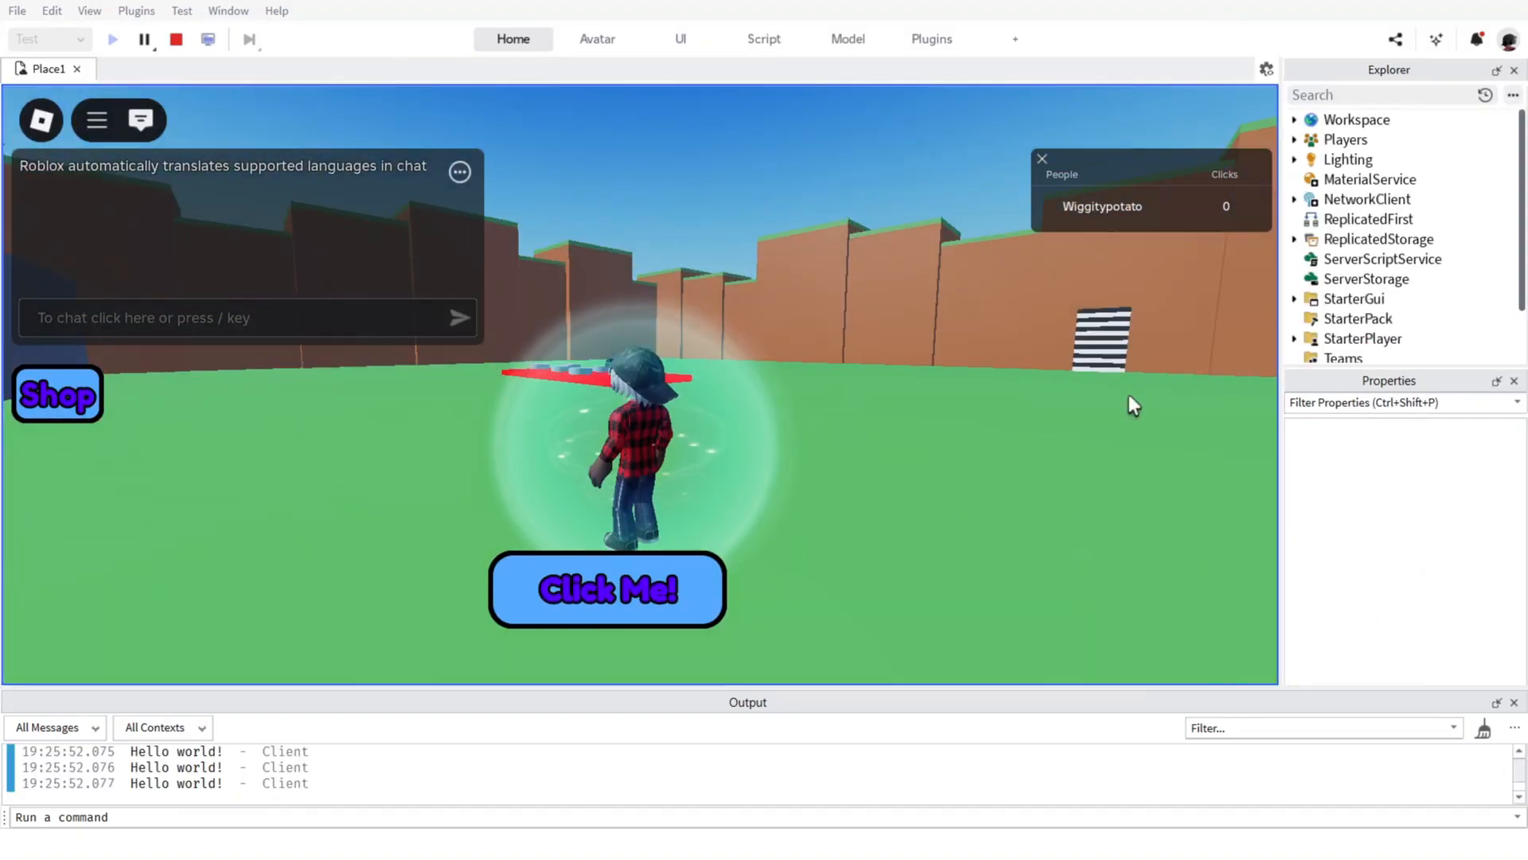
{"action": "right_click_drag", "start_coordinate": [1129, 394], "coordinate": [1129, 408]}
{"action": "key", "text": "w"}
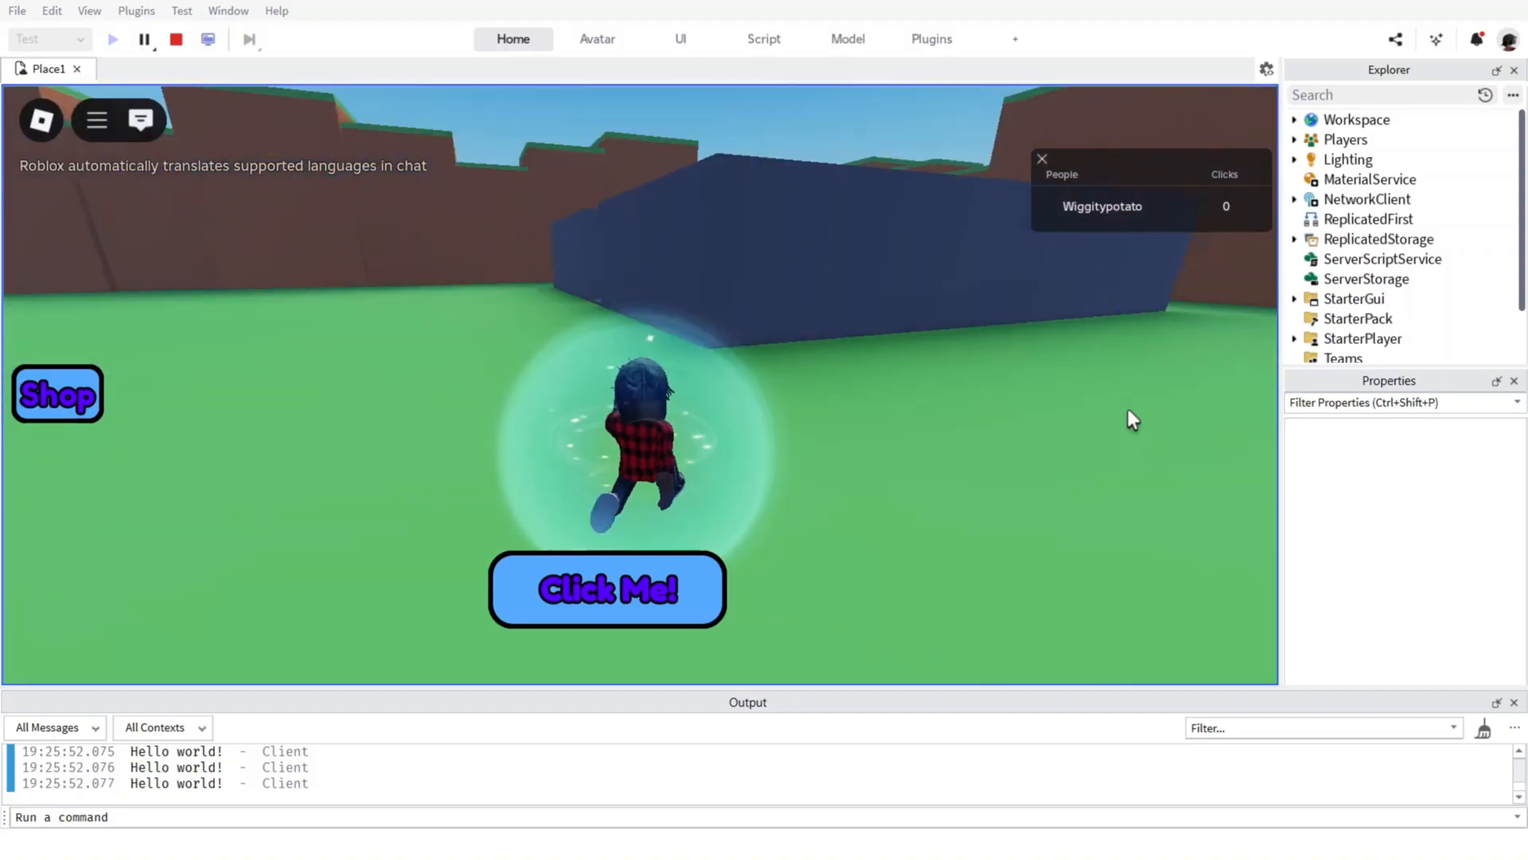
{"action": "left_click", "coordinate": [594, 600]}
{"action": "left_click", "coordinate": [597, 597]}
{"action": "left_click", "coordinate": [618, 581]}
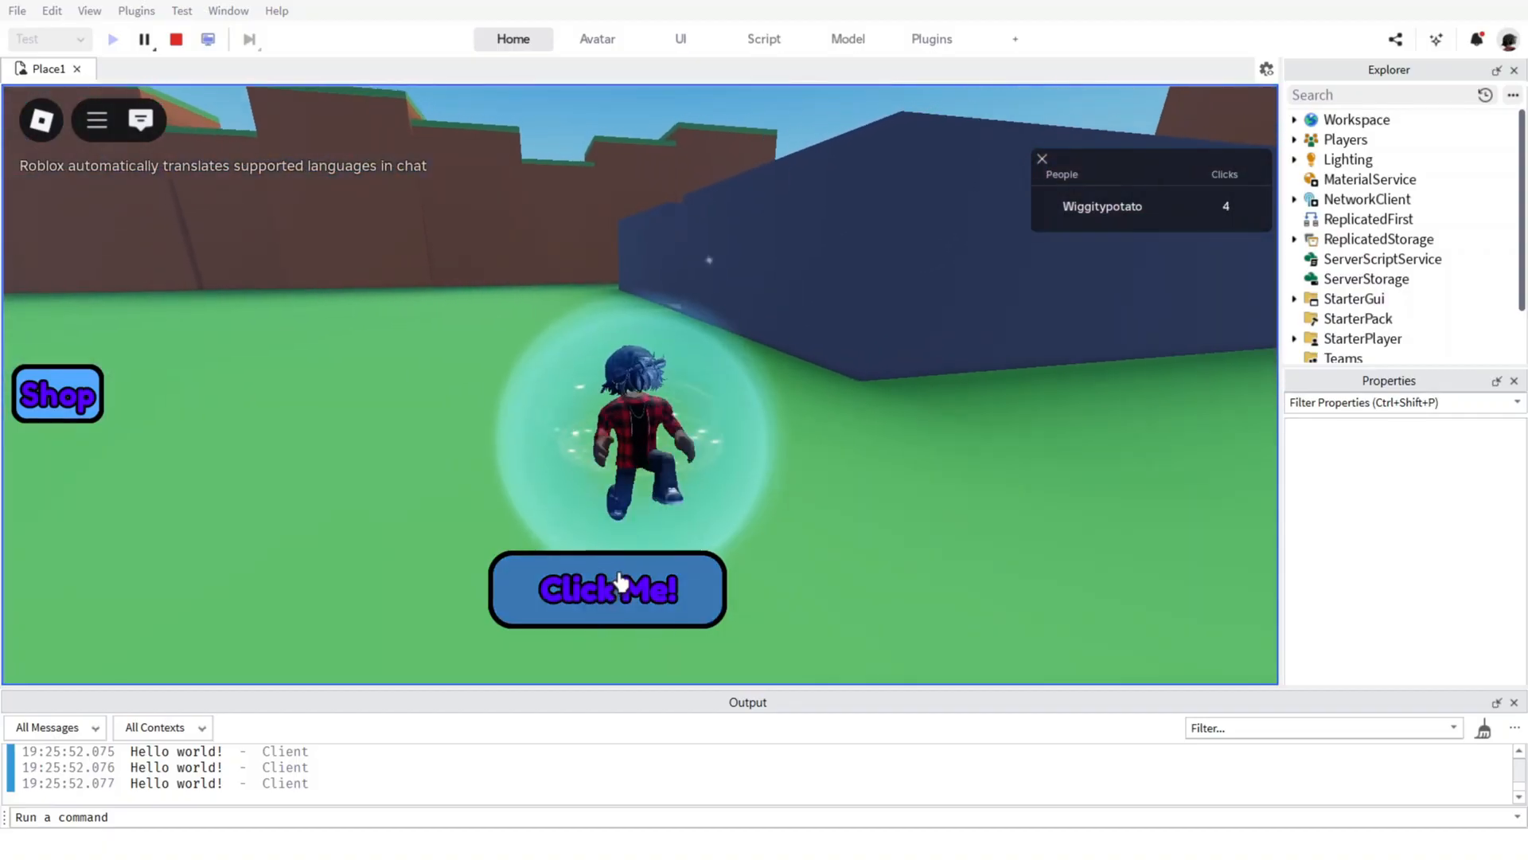
{"action": "left_click", "coordinate": [618, 581]}
{"action": "left_click", "coordinate": [617, 581]}
{"action": "left_click", "coordinate": [618, 582]}
{"action": "left_click", "coordinate": [619, 582]}
{"action": "left_click", "coordinate": [619, 584]}
{"action": "left_click", "coordinate": [620, 585]}
{"action": "left_click", "coordinate": [619, 586]}
{"action": "left_click", "coordinate": [619, 585]}
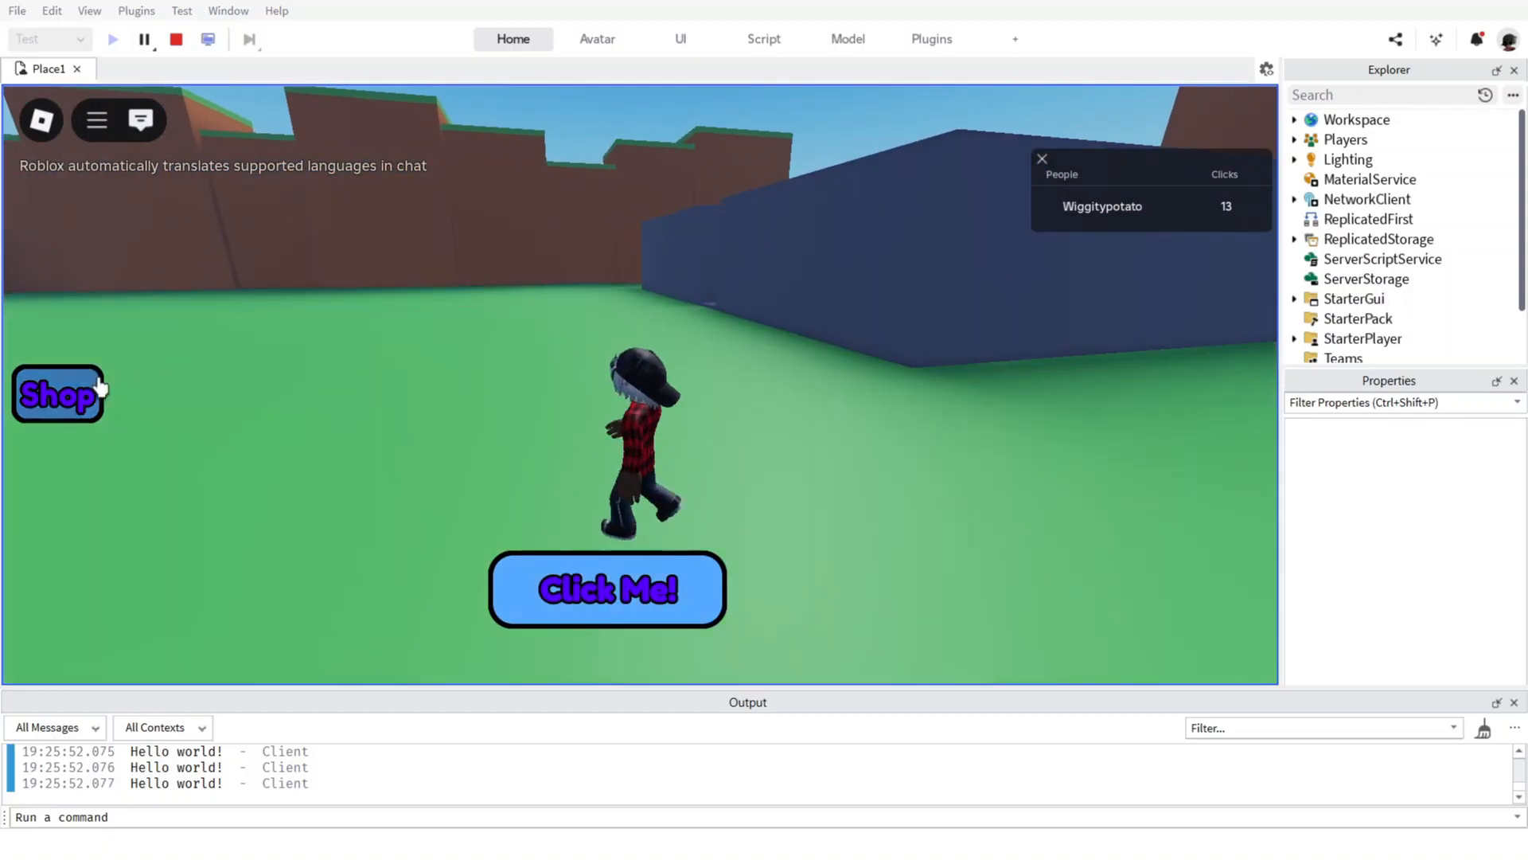
Open and close the shop in the playtest, and continue earning clicks with the "Click Me!" button.
{"action": "left_click", "coordinate": [59, 402]}
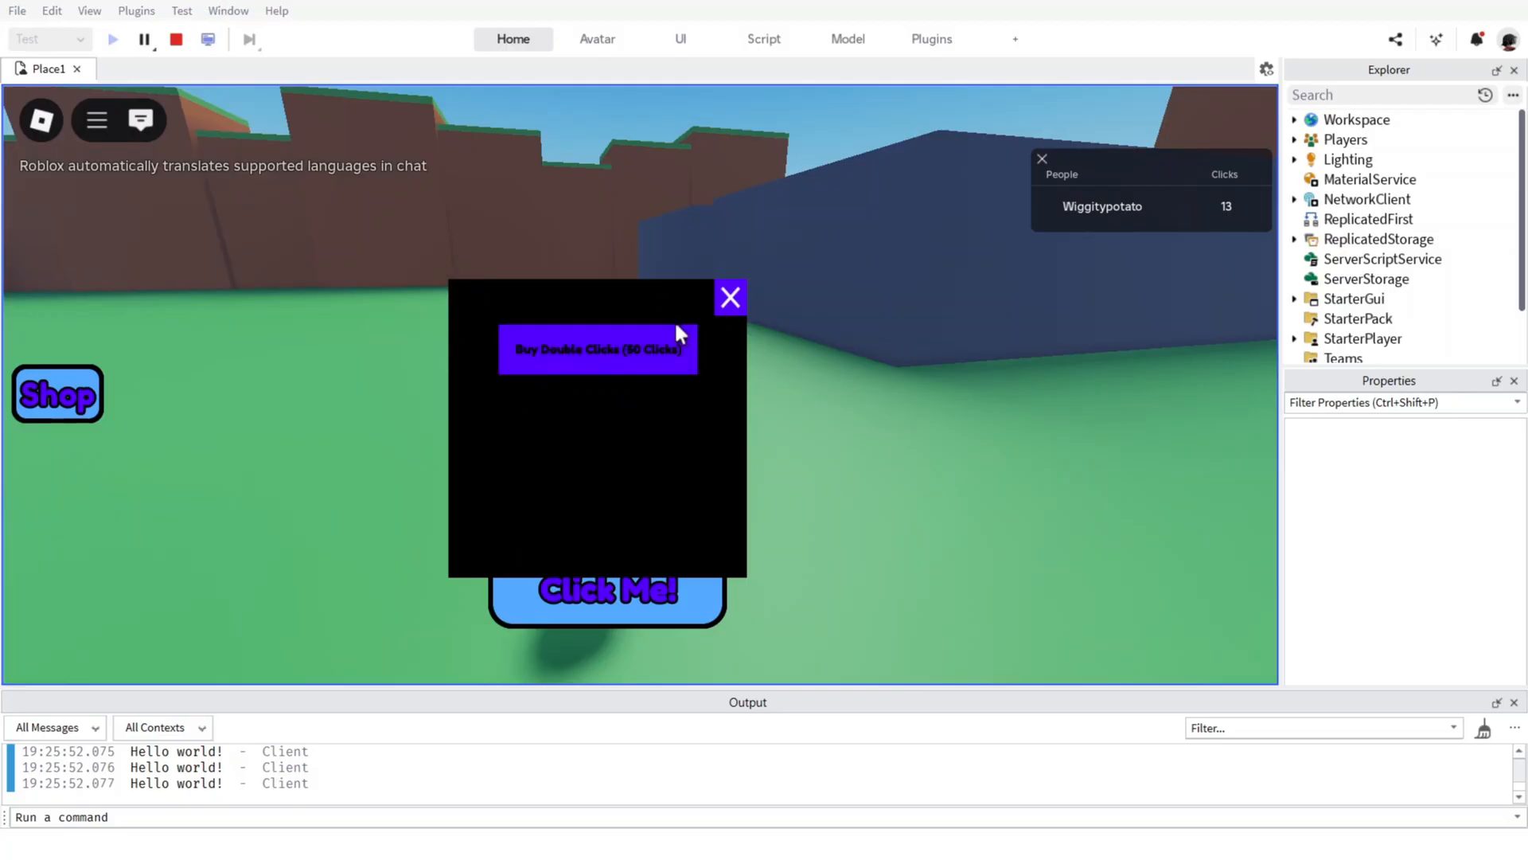
{"action": "left_click", "coordinate": [729, 295]}
{"action": "left_click", "coordinate": [661, 589]}
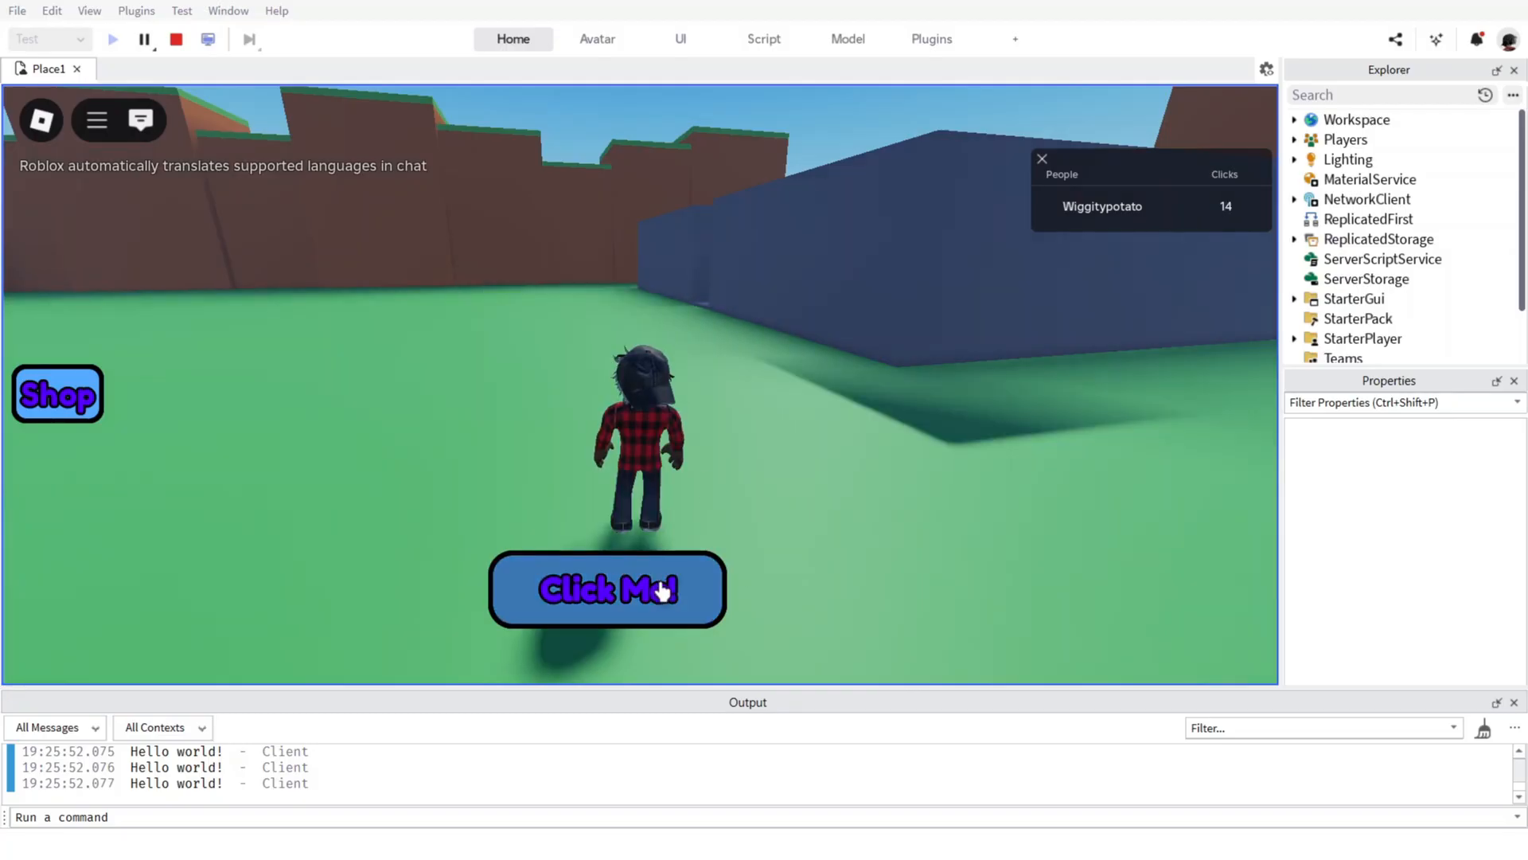
{"action": "double_click", "coordinate": [630, 622]}
{"action": "double_click", "coordinate": [623, 625]}
{"action": "double_click", "coordinate": [621, 621]}
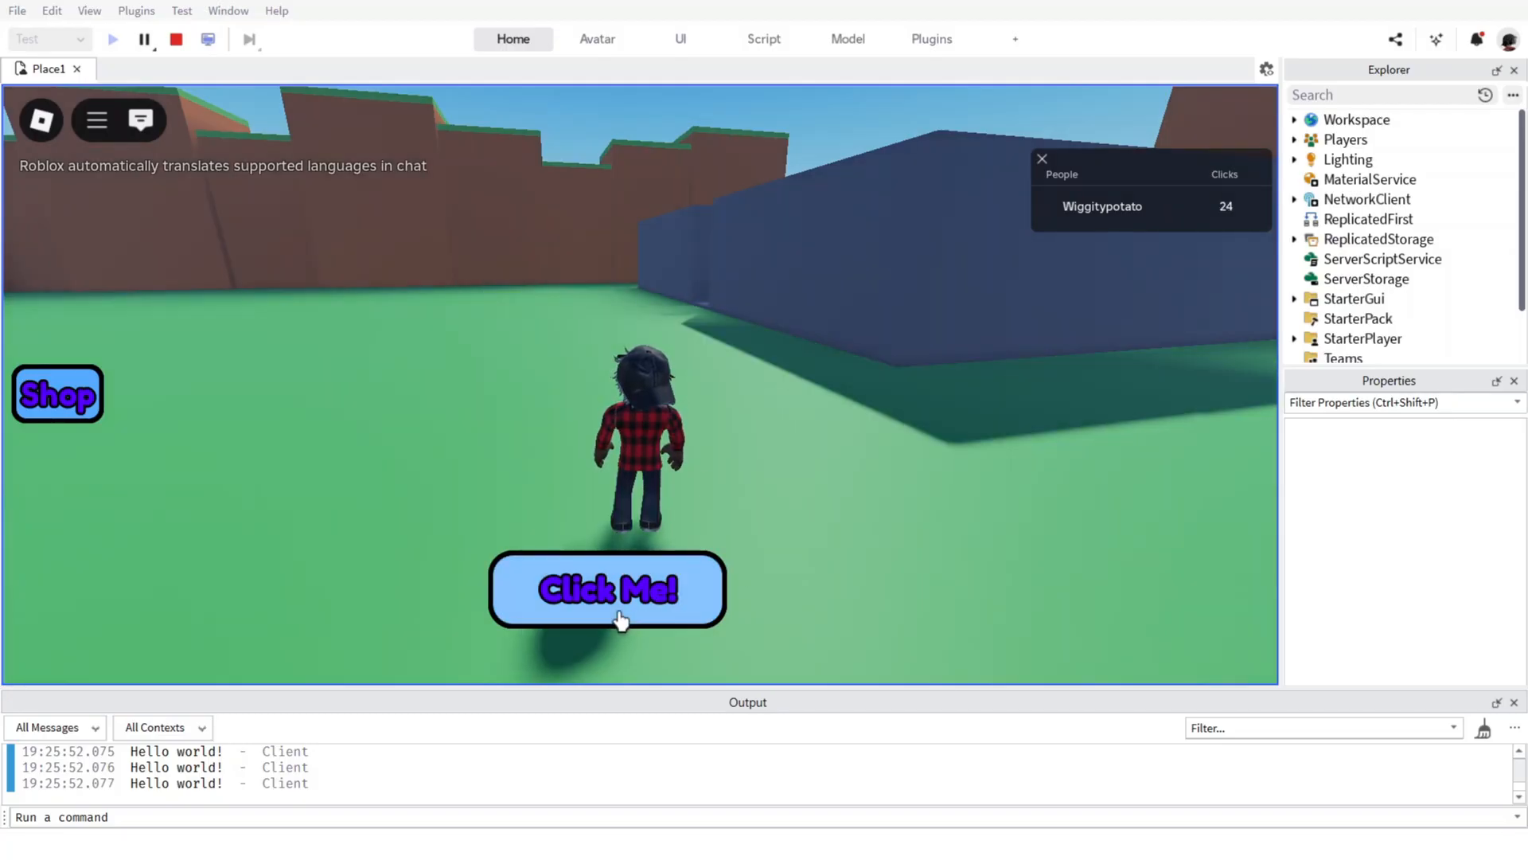
{"action": "left_click", "coordinate": [612, 619]}
{"action": "left_click", "coordinate": [612, 619]}
{"action": "left_click", "coordinate": [612, 618]}
{"action": "left_click", "coordinate": [611, 619]}
{"action": "right_click_drag", "start_coordinate": [759, 424], "coordinate": [759, 423]}
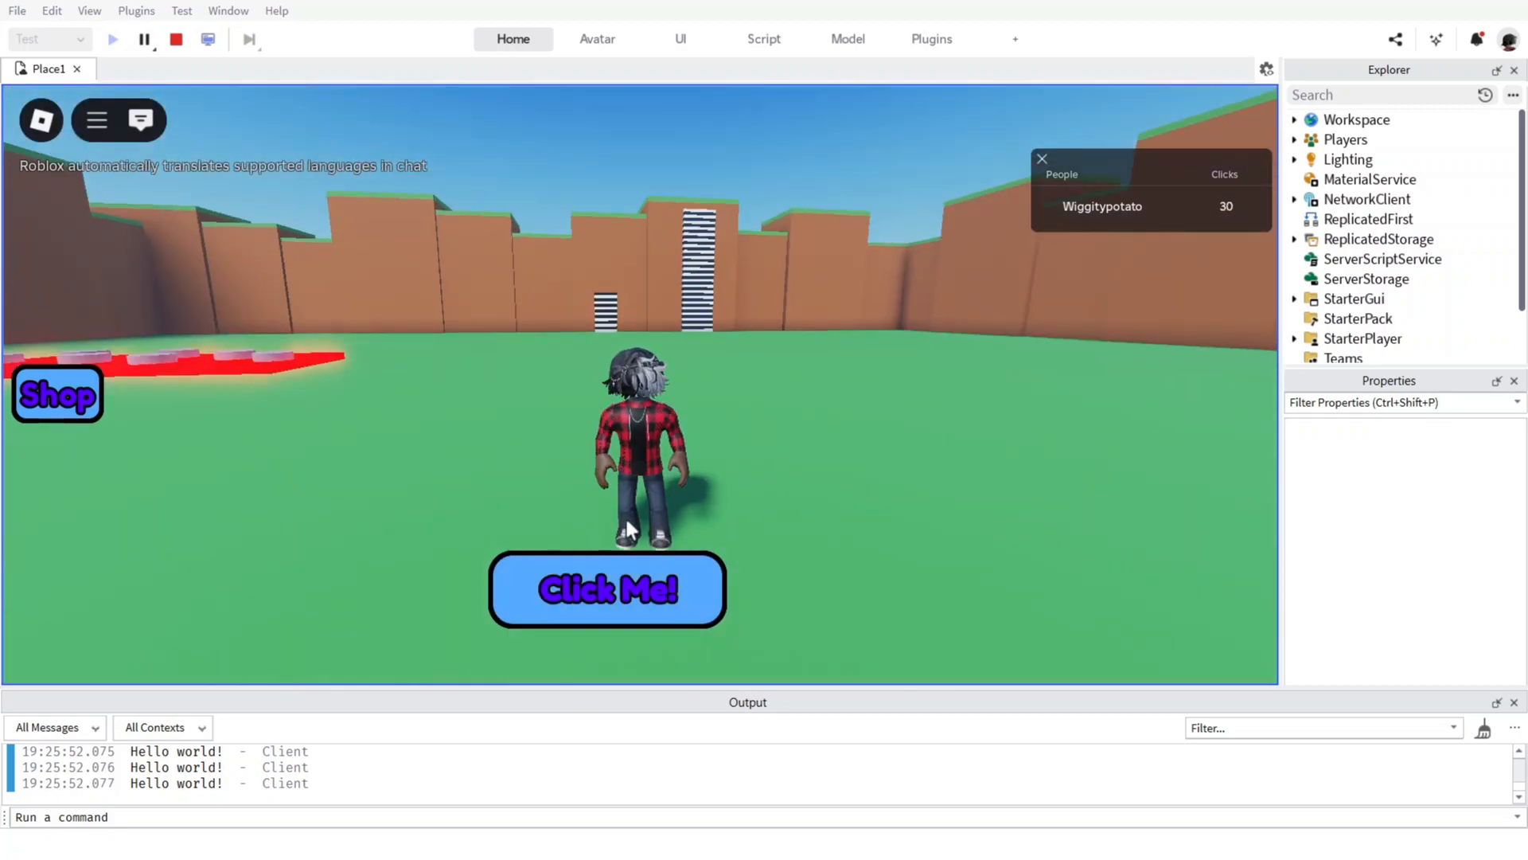
{"action": "left_click", "coordinate": [577, 585]}
{"action": "left_click", "coordinate": [577, 585]}
Walk the character to the red obby and try to jump across its platforms.
{"action": "mouse_move", "coordinate": [618, 393]}
{"action": "right_mouse_down"}
{"action": "mouse_move", "coordinate": [605, 384]}
{"action": "mouse_move", "coordinate": [617, 407]}
{"action": "right_mouse_up"}
{"action": "key", "text": "w"}
{"action": "key", "text": "space"}
{"action": "key", "text": "w"}
{"action": "key", "text": "w"}
{"action": "key", "text": "space"}
{"action": "key", "text": "w"}
{"action": "key", "text": "w"}
{"action": "key", "text": "space"}
{"action": "key", "text": "space"}
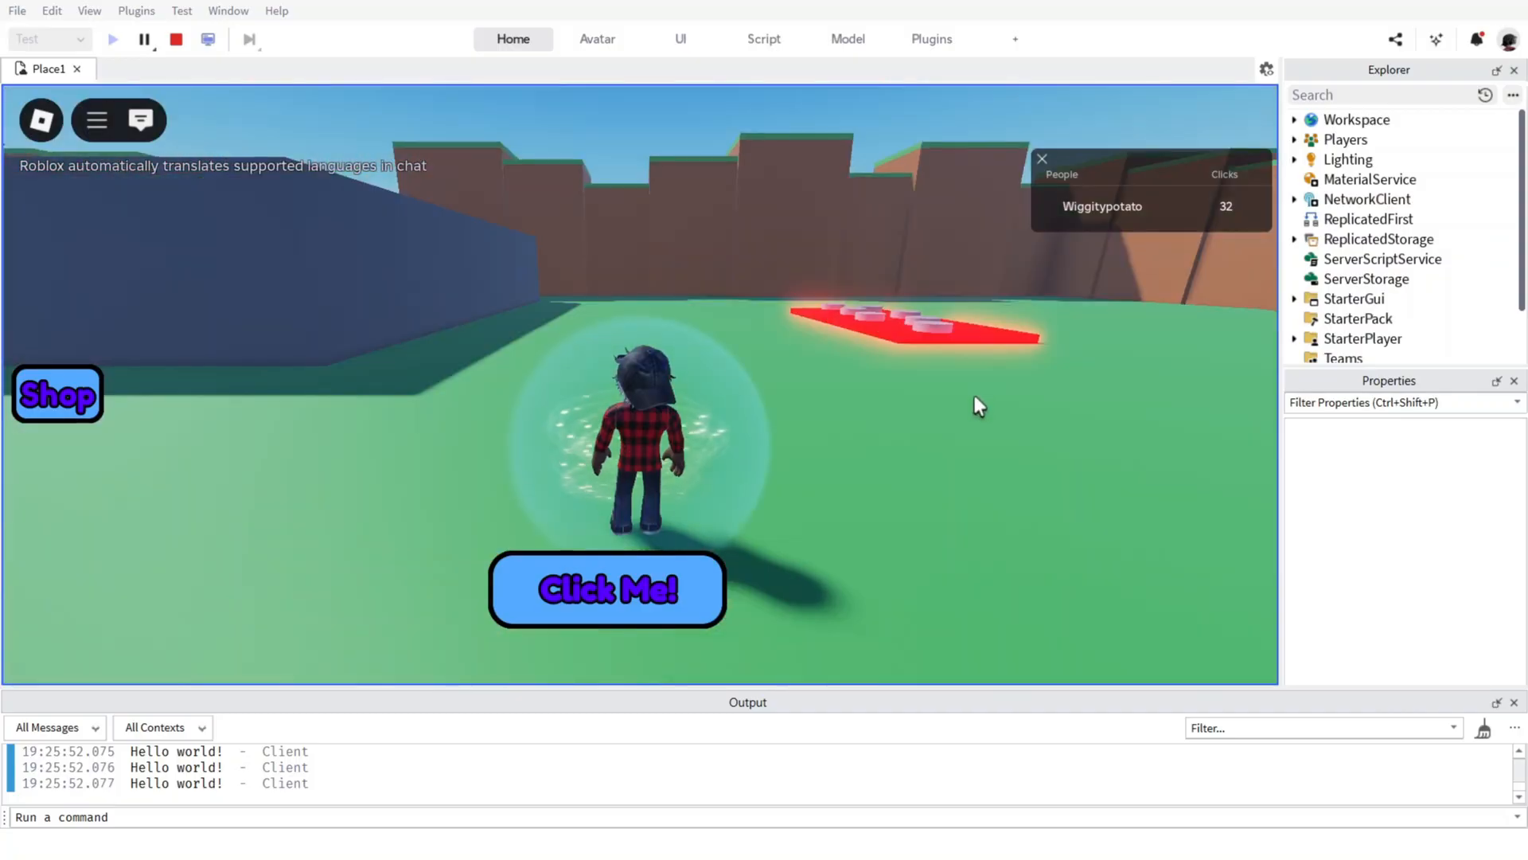
Run the character from the spawn towards the striped wall hops while earning more clicks.
{"action": "right_click_drag", "start_coordinate": [1014, 606], "coordinate": [1014, 606]}
{"action": "key", "text": "w"}
{"action": "left_click", "coordinate": [599, 589]}
{"action": "left_click", "coordinate": [599, 589]}
{"action": "left_click", "coordinate": [599, 589]}
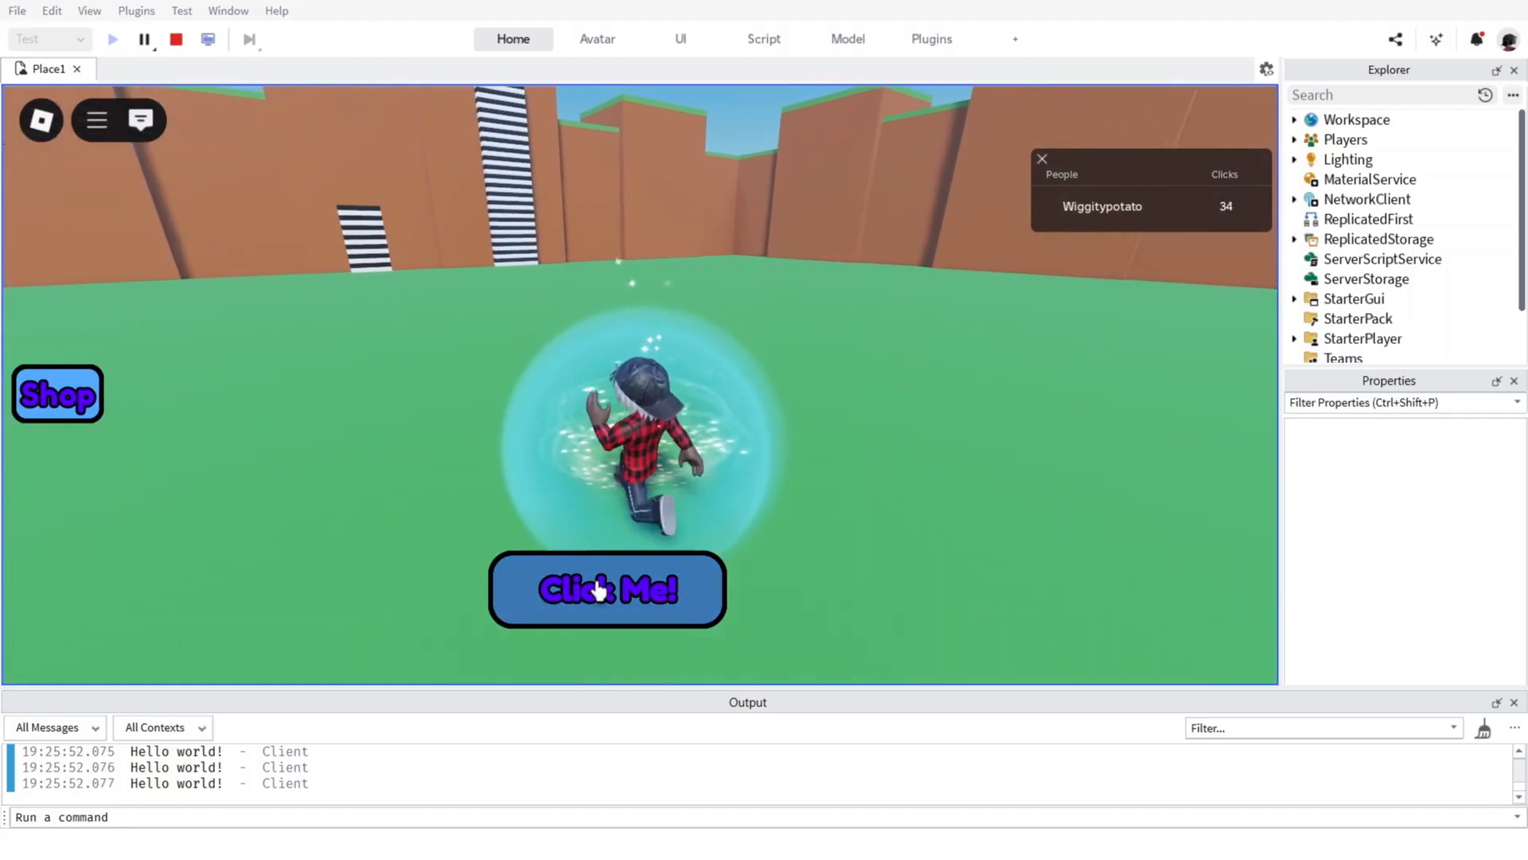
{"action": "left_click", "coordinate": [599, 589]}
{"action": "left_click", "coordinate": [598, 589]}
{"action": "left_click", "coordinate": [599, 589]}
{"action": "left_click", "coordinate": [598, 589]}
{"action": "left_click", "coordinate": [599, 589]}
{"action": "left_click", "coordinate": [600, 589]}
{"action": "left_click", "coordinate": [600, 590]}
{"action": "left_click", "coordinate": [600, 590]}
{"action": "left_click", "coordinate": [601, 590]}
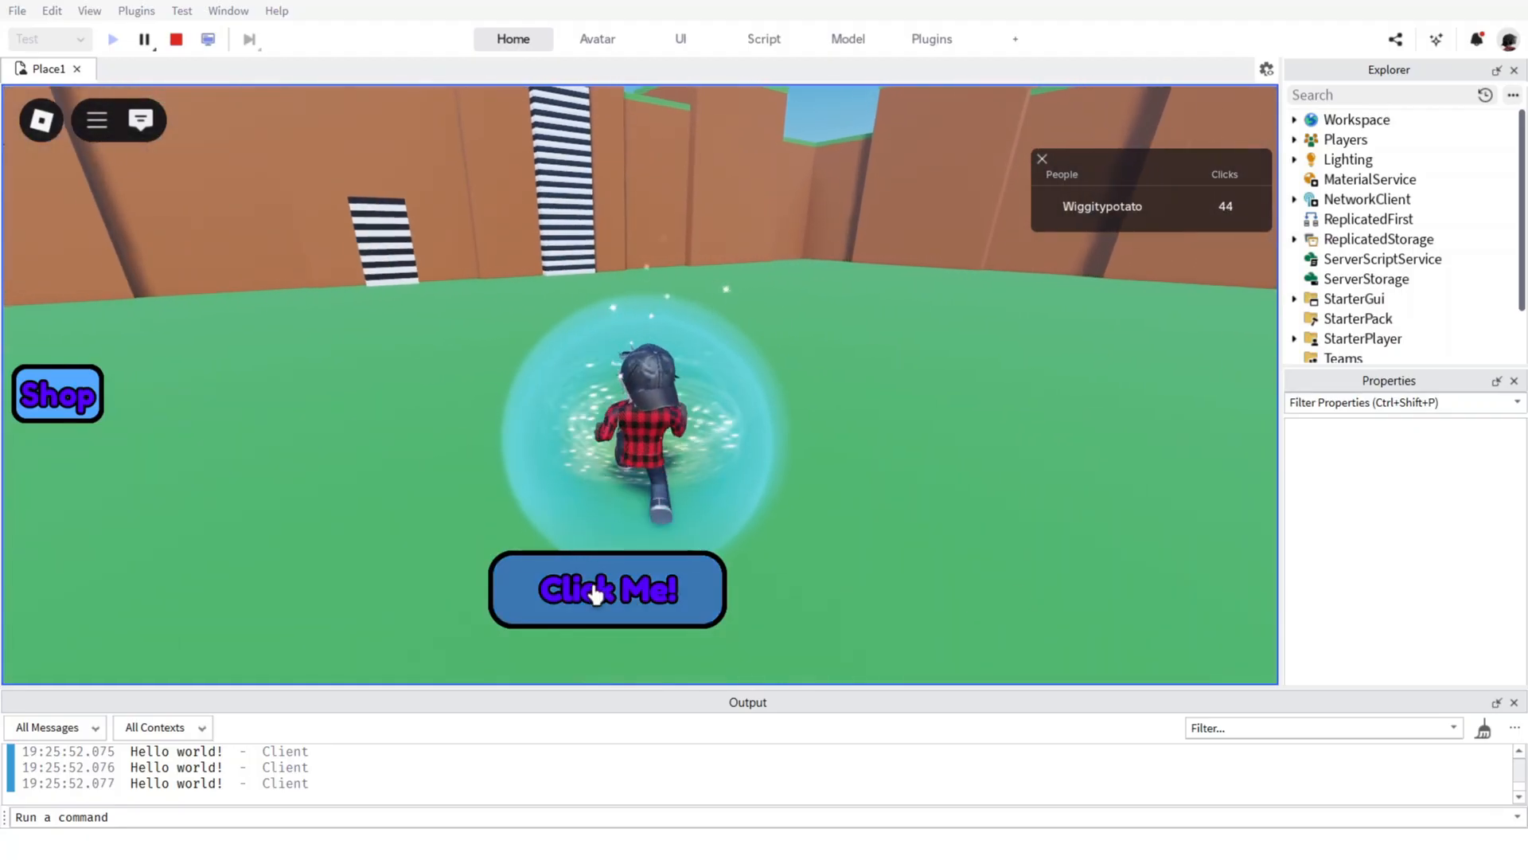
{"action": "left_click", "coordinate": [603, 591]}
{"action": "left_click", "coordinate": [603, 590]}
{"action": "left_click", "coordinate": [602, 590]}
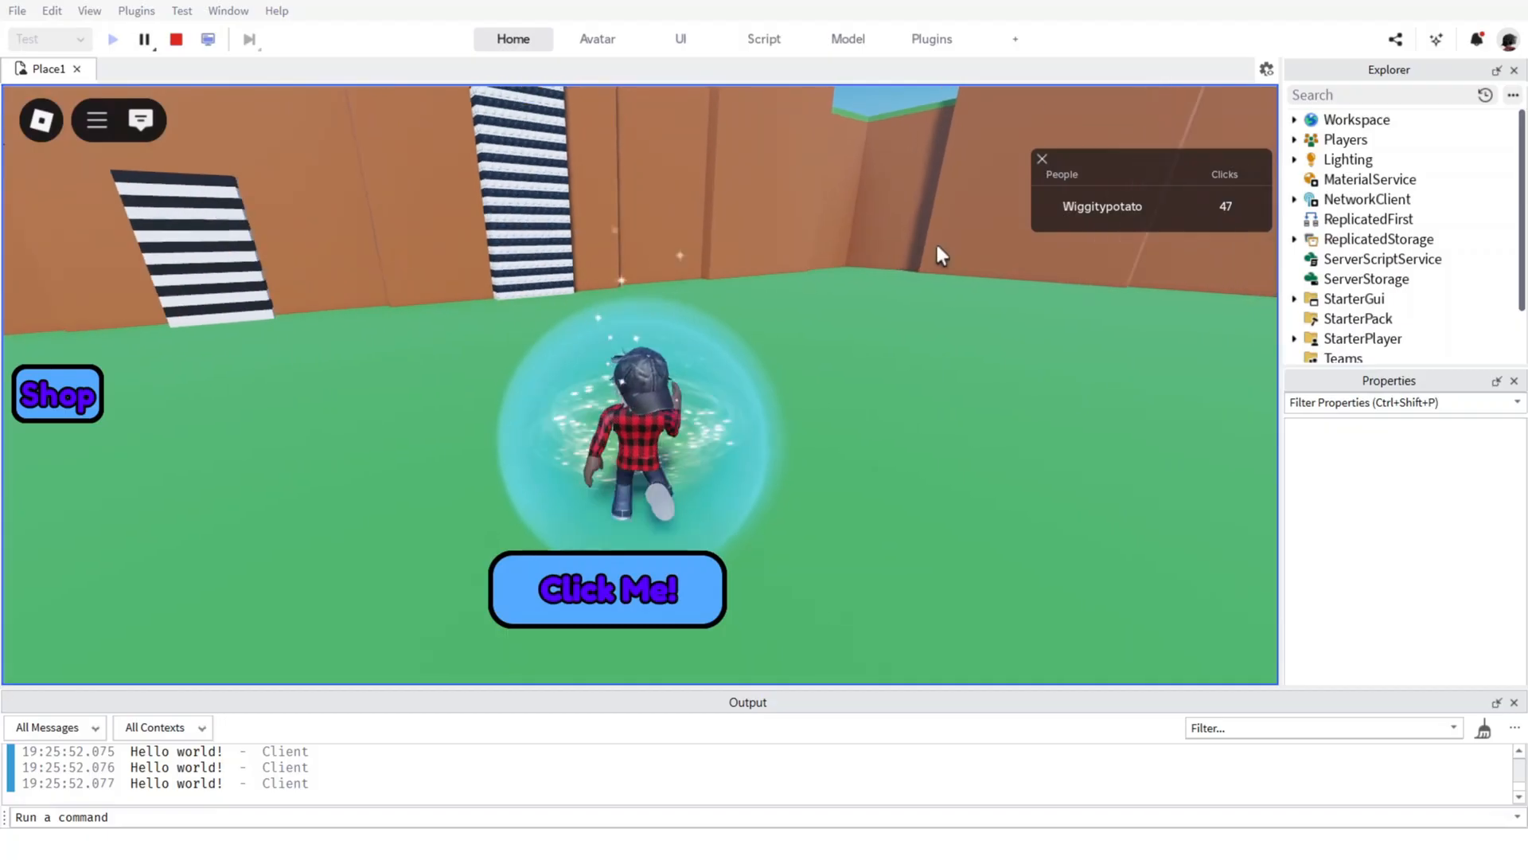
Visit the in-game settings beside the Wall Hop Tower and switch on shift lock for the character.
{"action": "right_click_drag", "start_coordinate": [923, 244], "coordinate": [915, 300]}
{"action": "key", "text": "Escape"}
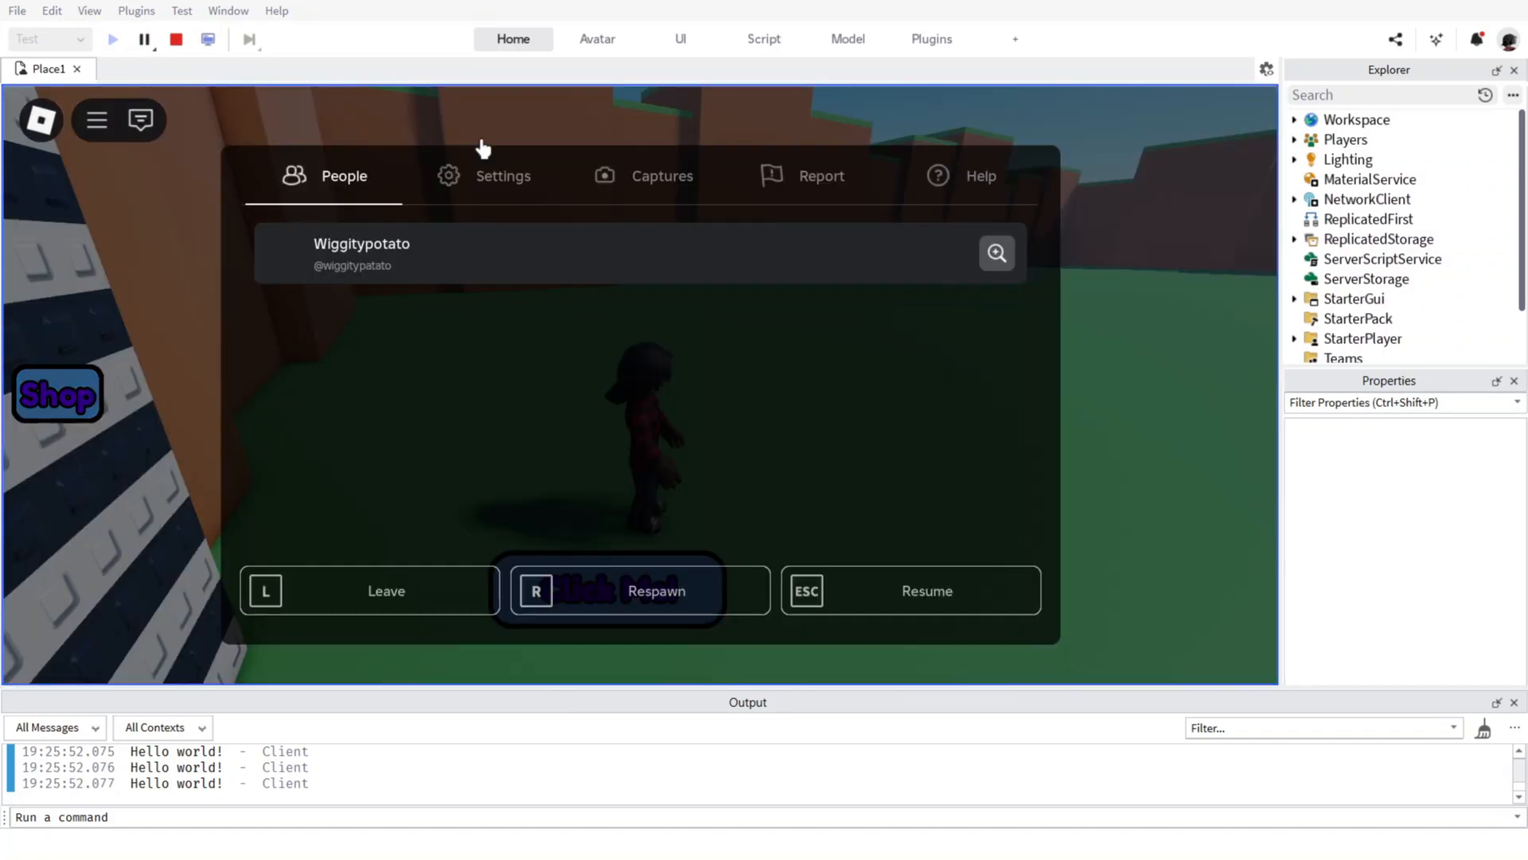
{"action": "left_click", "coordinate": [484, 195]}
{"action": "key", "text": "Escape"}
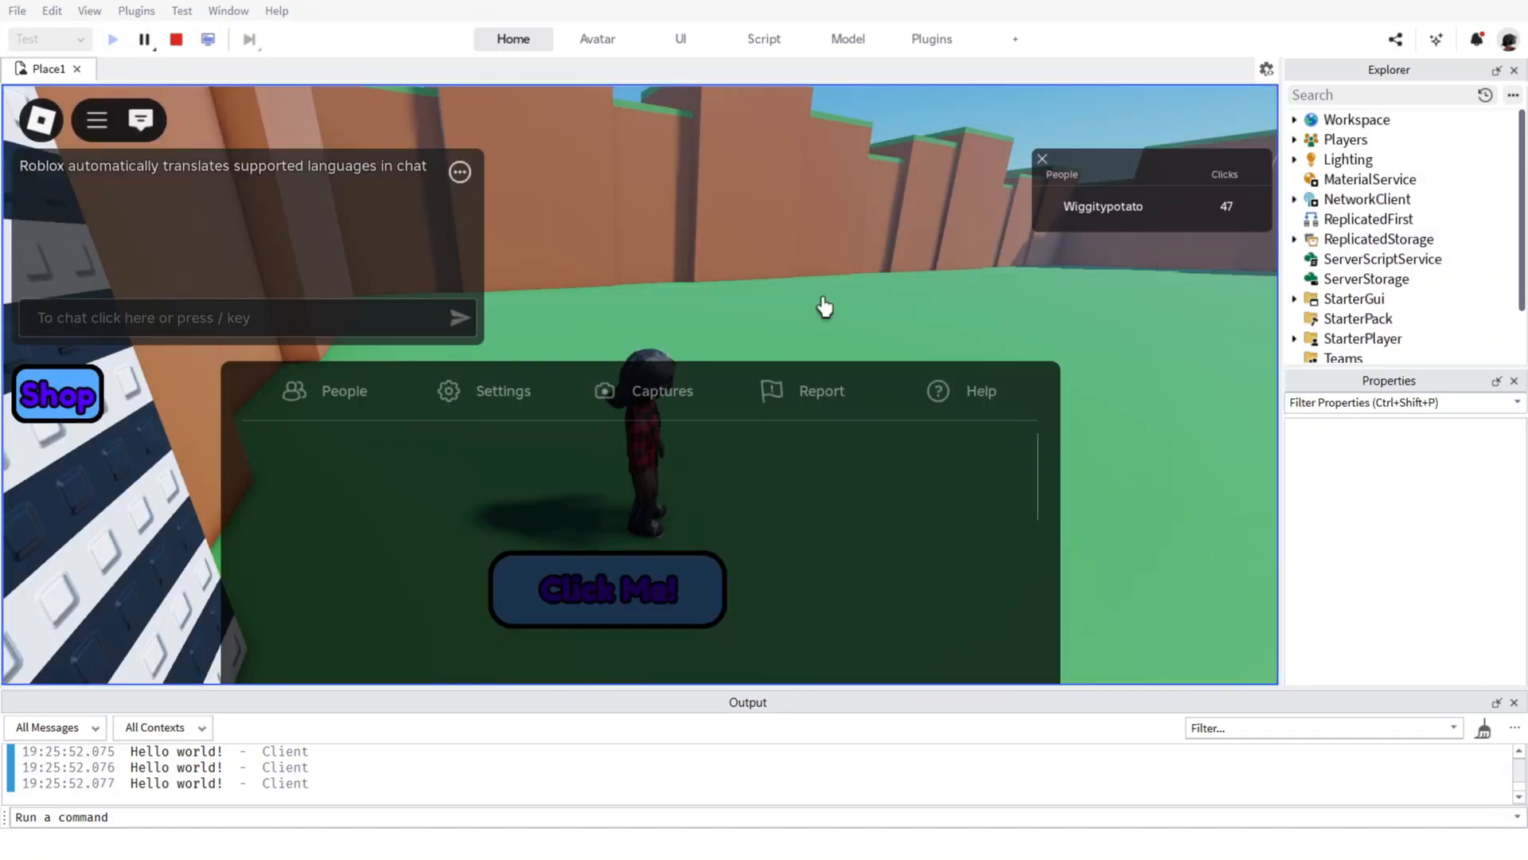
{"action": "key", "text": "shift"}
Test climbing the striped Wall Hop Tower with the character in shift lock.
{"action": "key", "text": "w"}
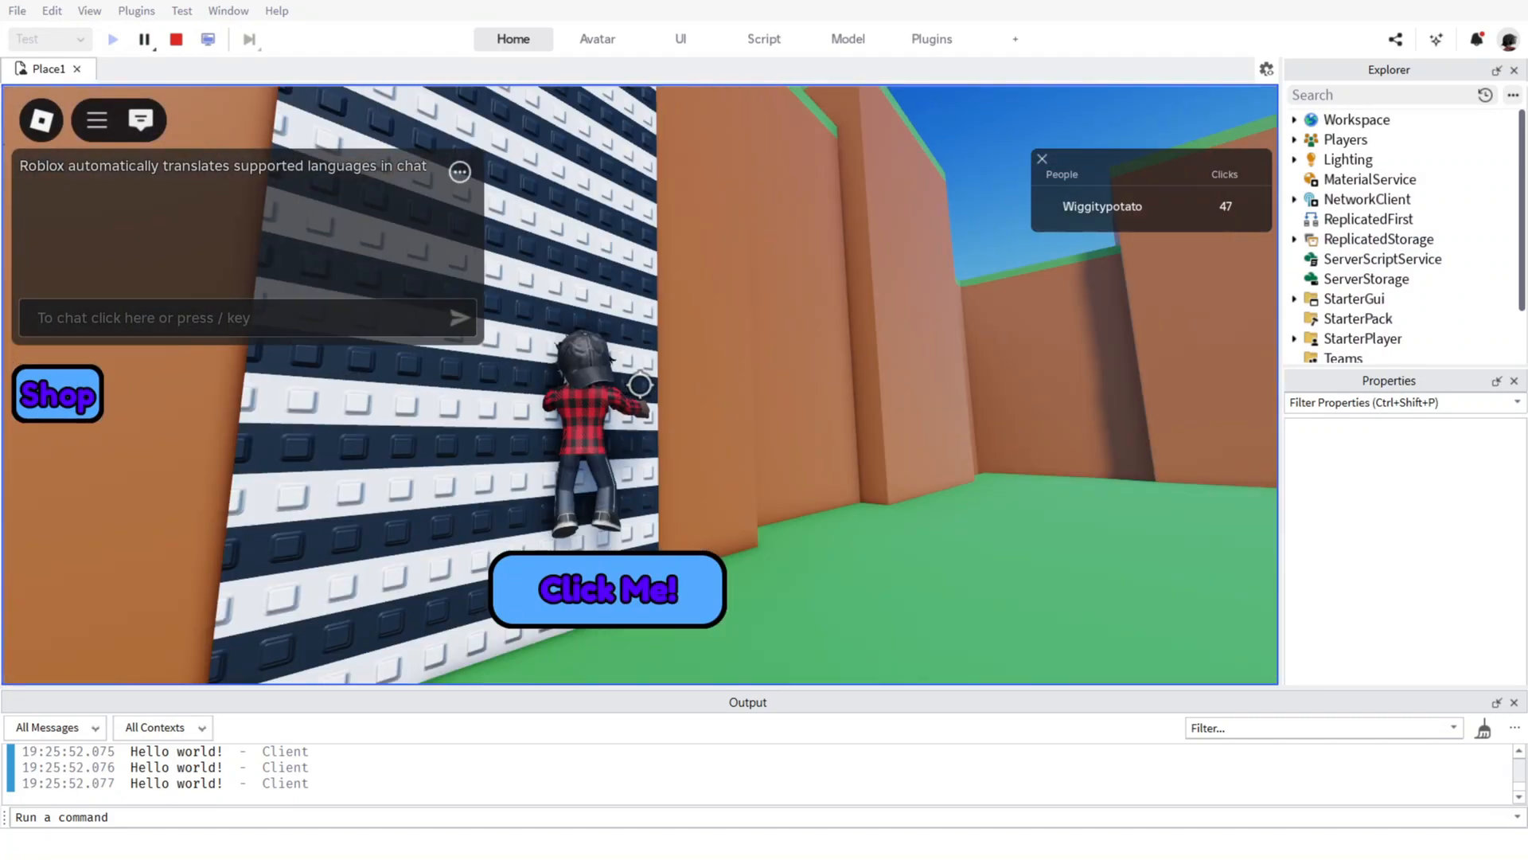
{"action": "key", "text": "w"}
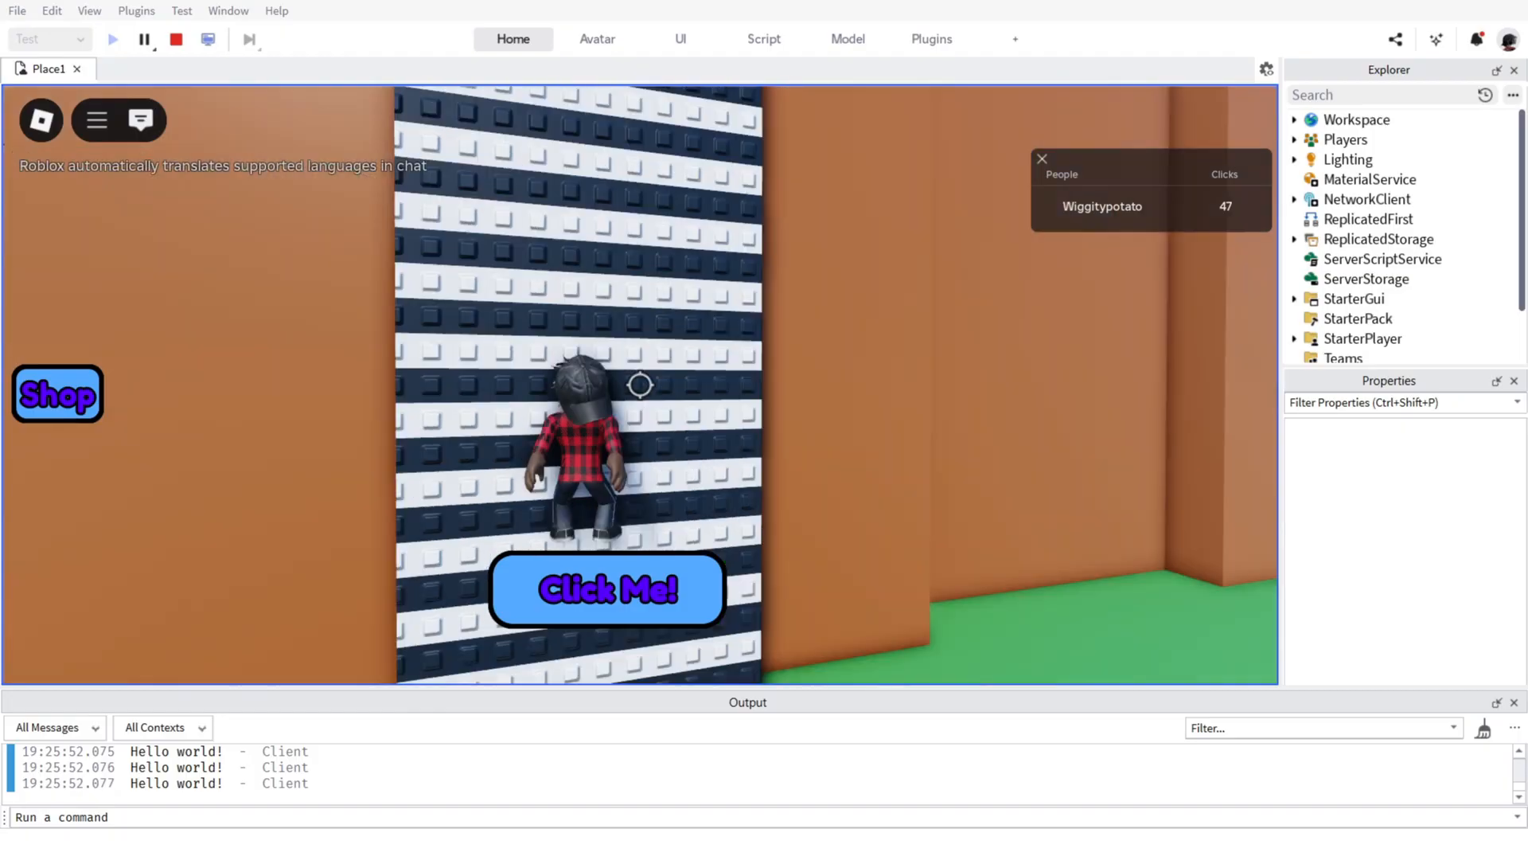
{"action": "key", "text": "s"}
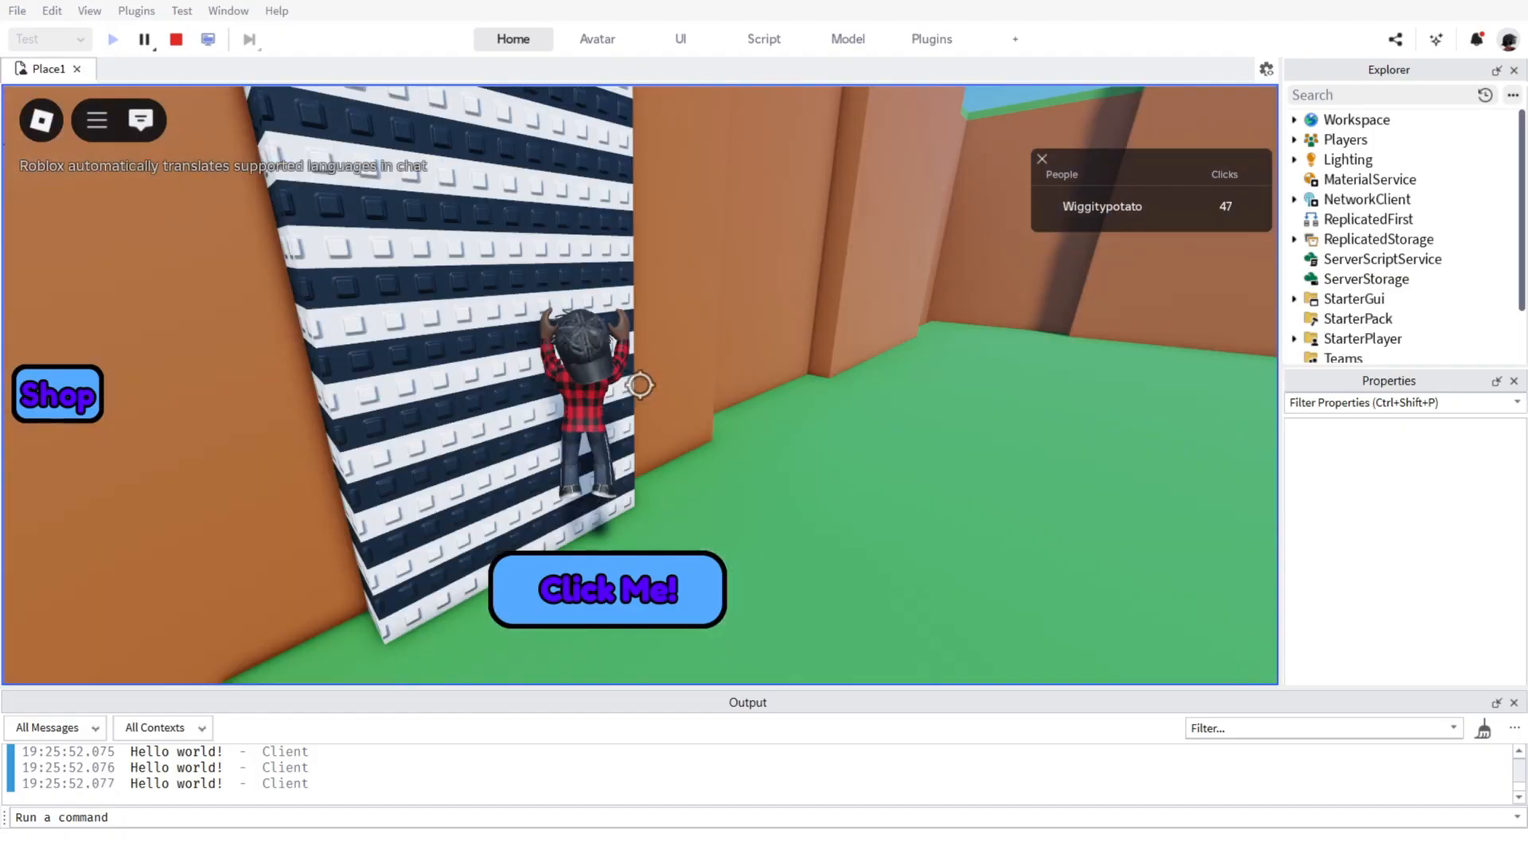
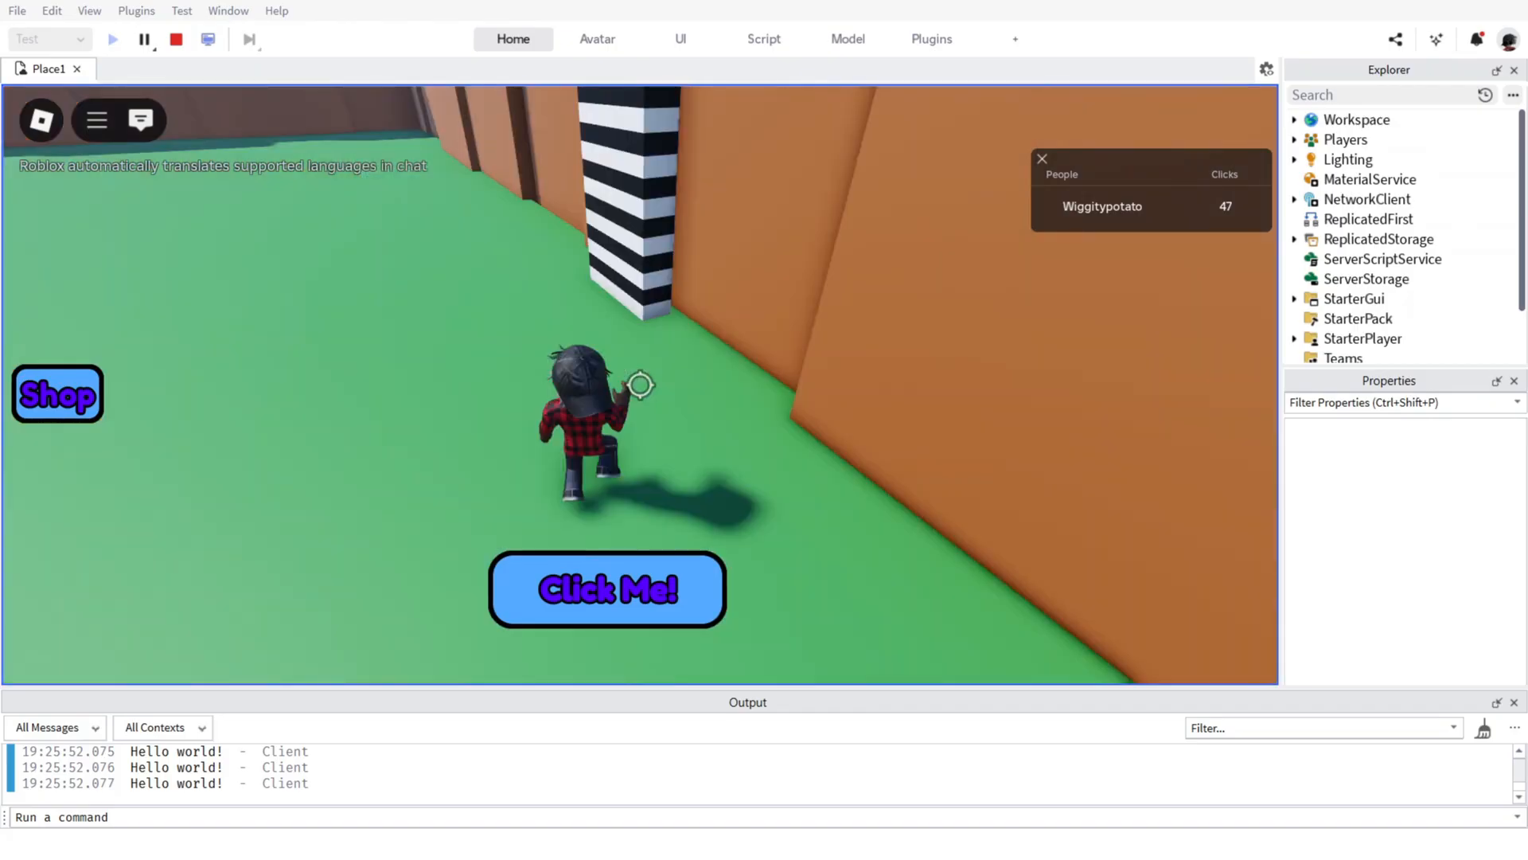
Test jumping up the shorter striped wall hop against the orange map wall with the character.
{"action": "key", "text": "space"}
{"action": "key", "text": "space"}
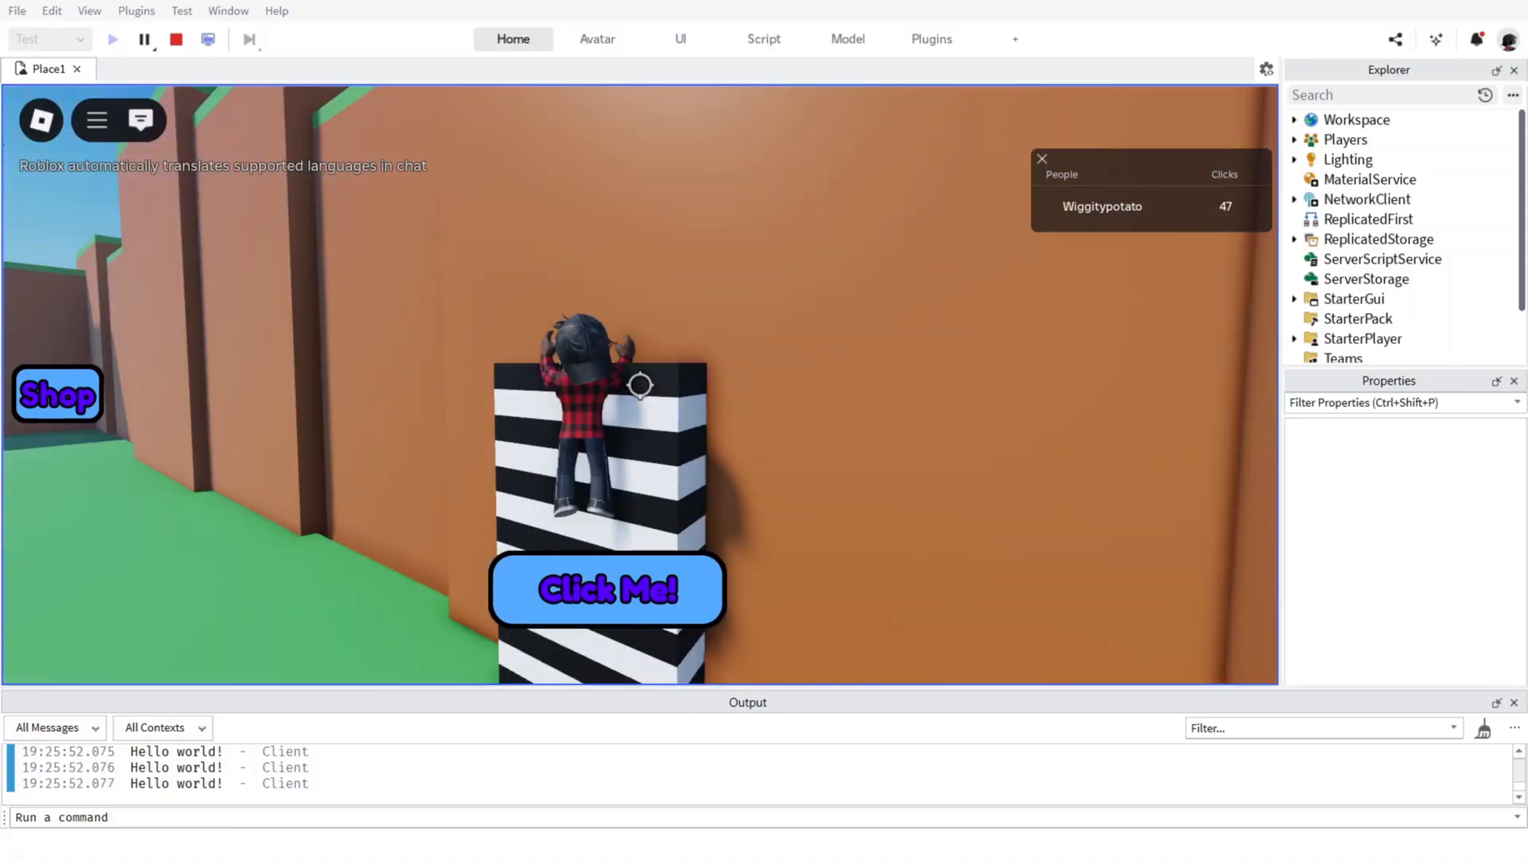
{"action": "key", "text": "space"}
{"action": "key", "text": "space"}
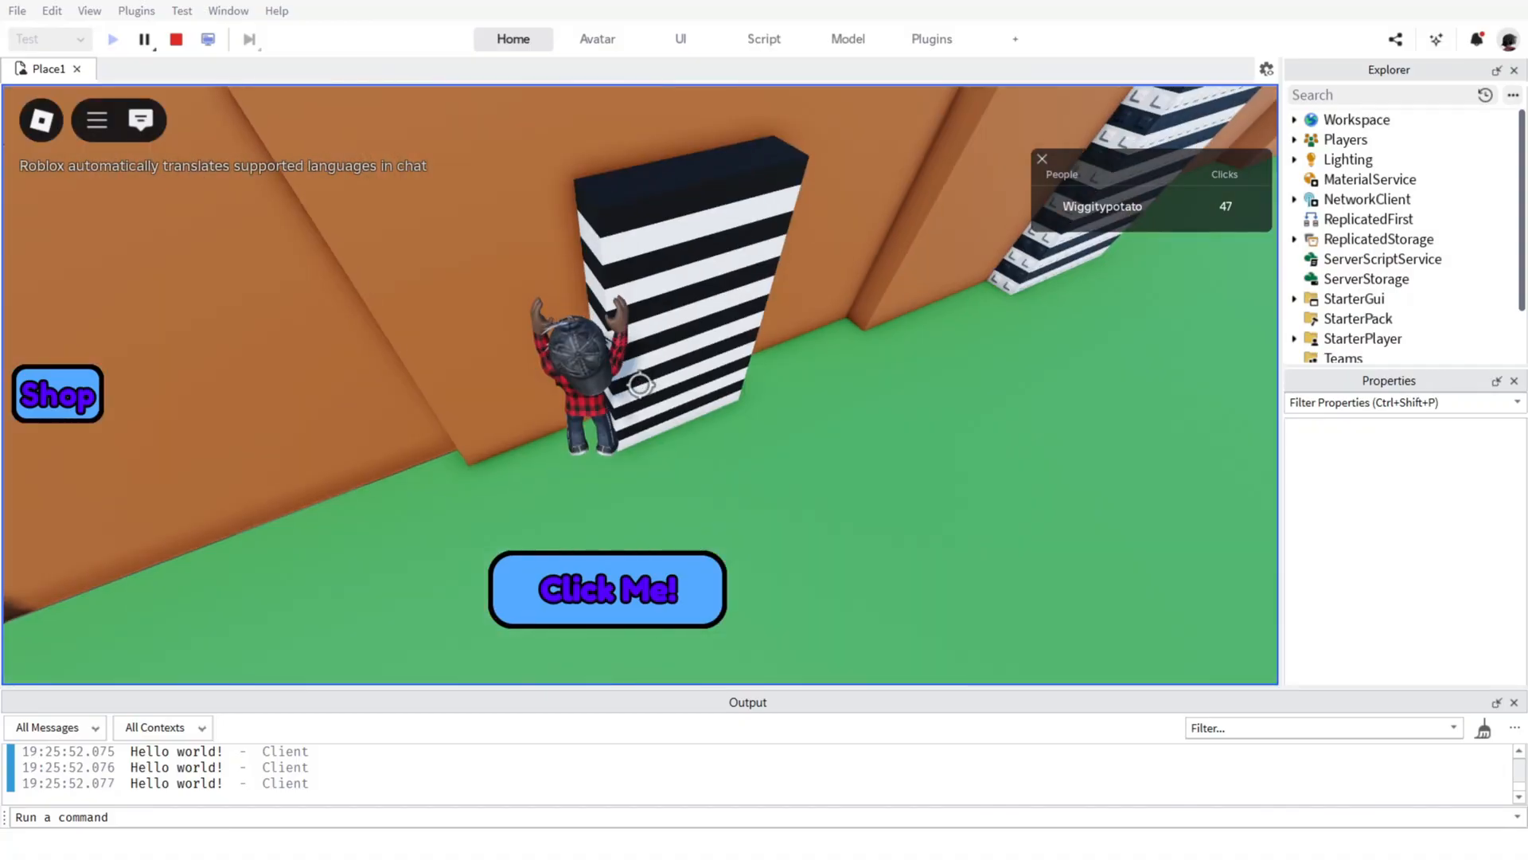
{"action": "key", "text": "space"}
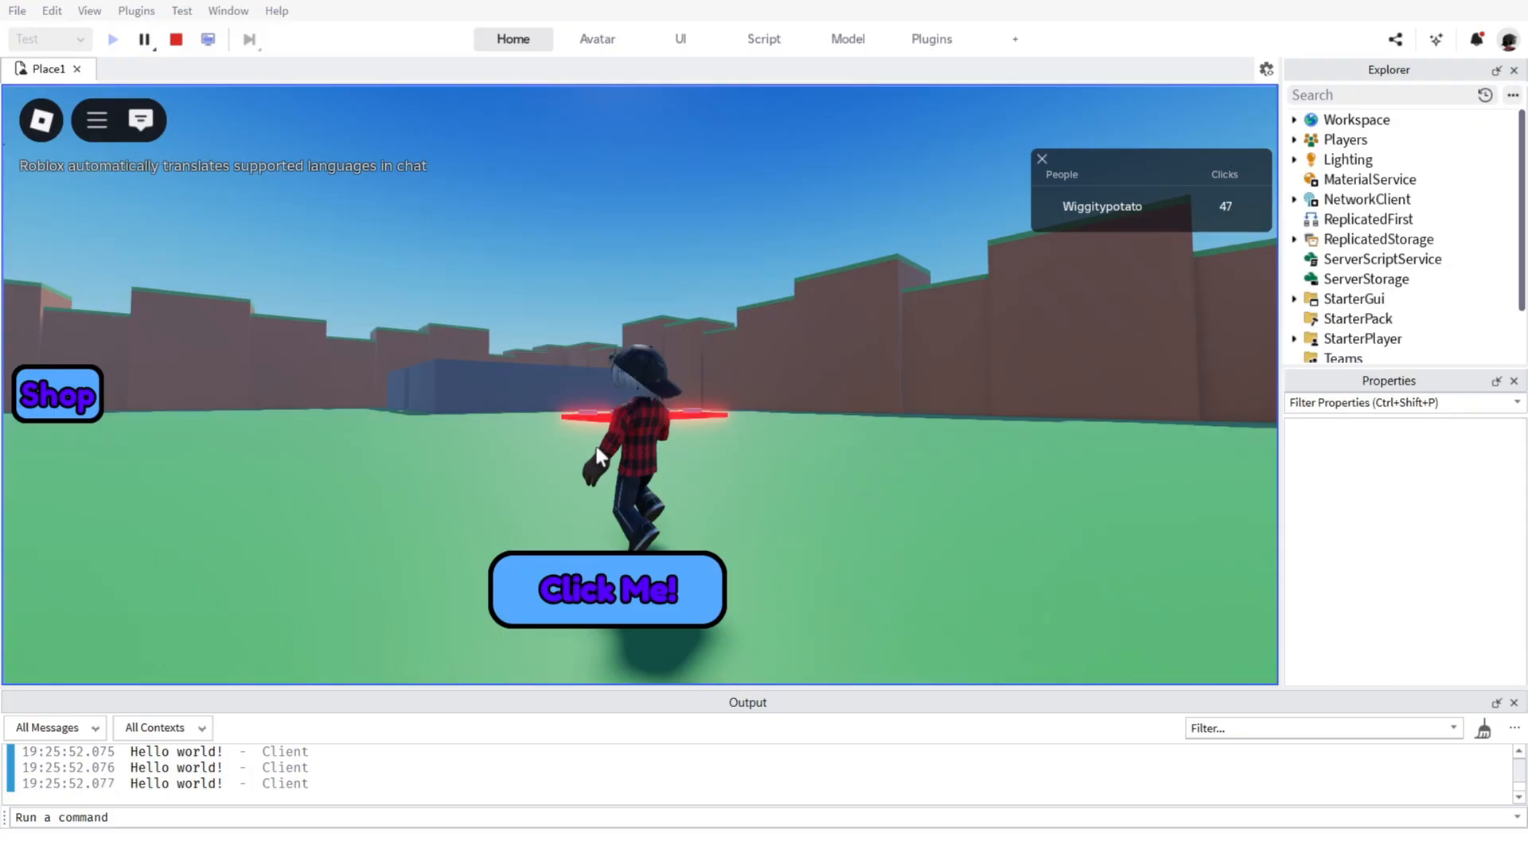
Run the character back across the open grass and survey the red obby, blue maze and striped wall hops.
{"action": "key", "text": "w"}
{"action": "scroll", "coordinate": [555, 295], "scroll_direction": "down", "scroll_amount": 5}
{"action": "right_click_drag", "start_coordinate": [554, 295], "coordinate": [554, 320]}
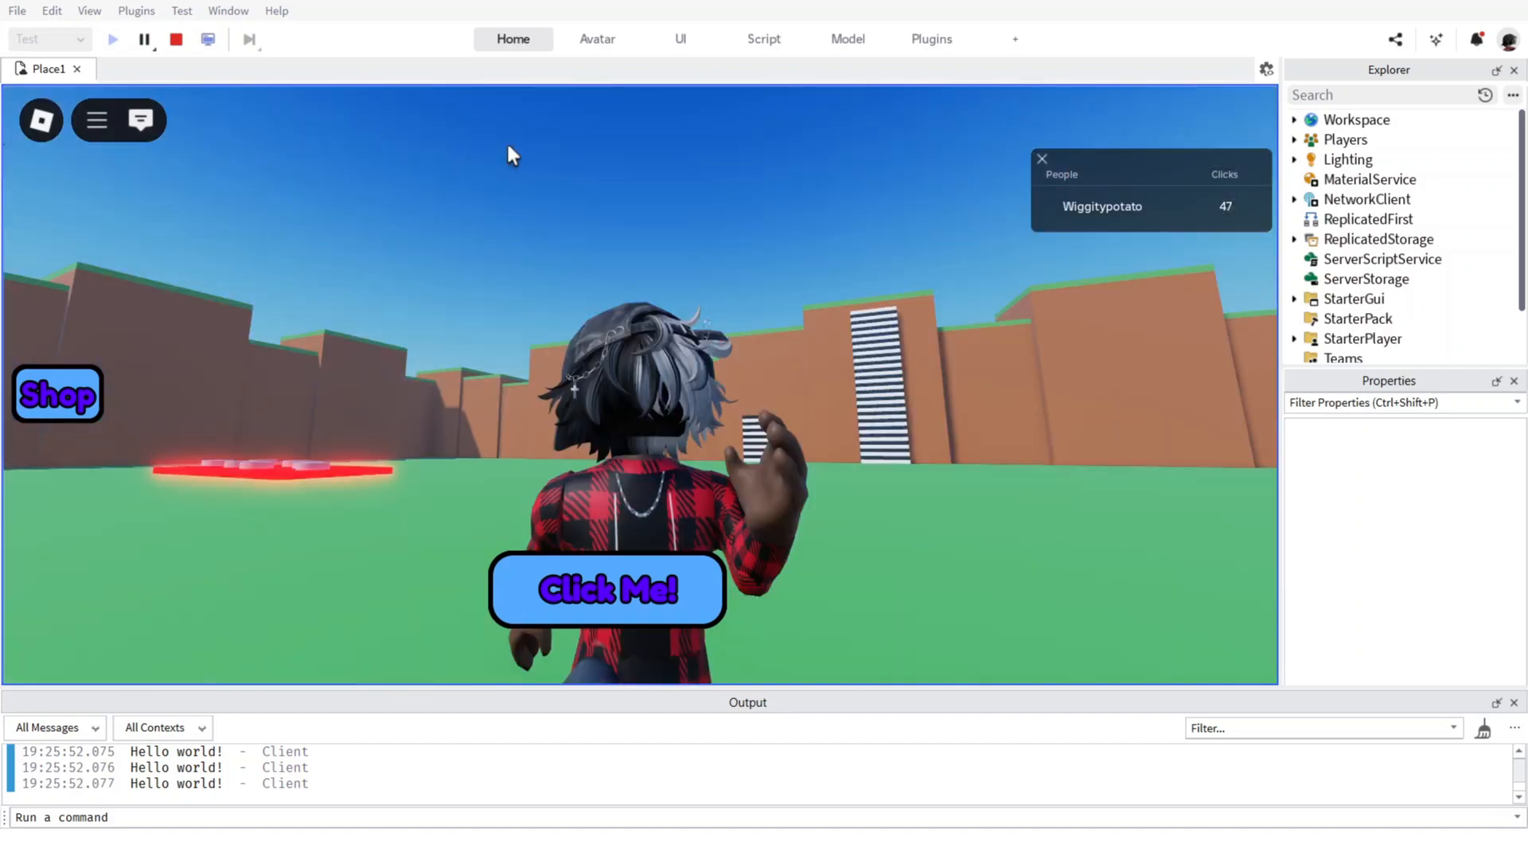
{"action": "key", "text": "s"}
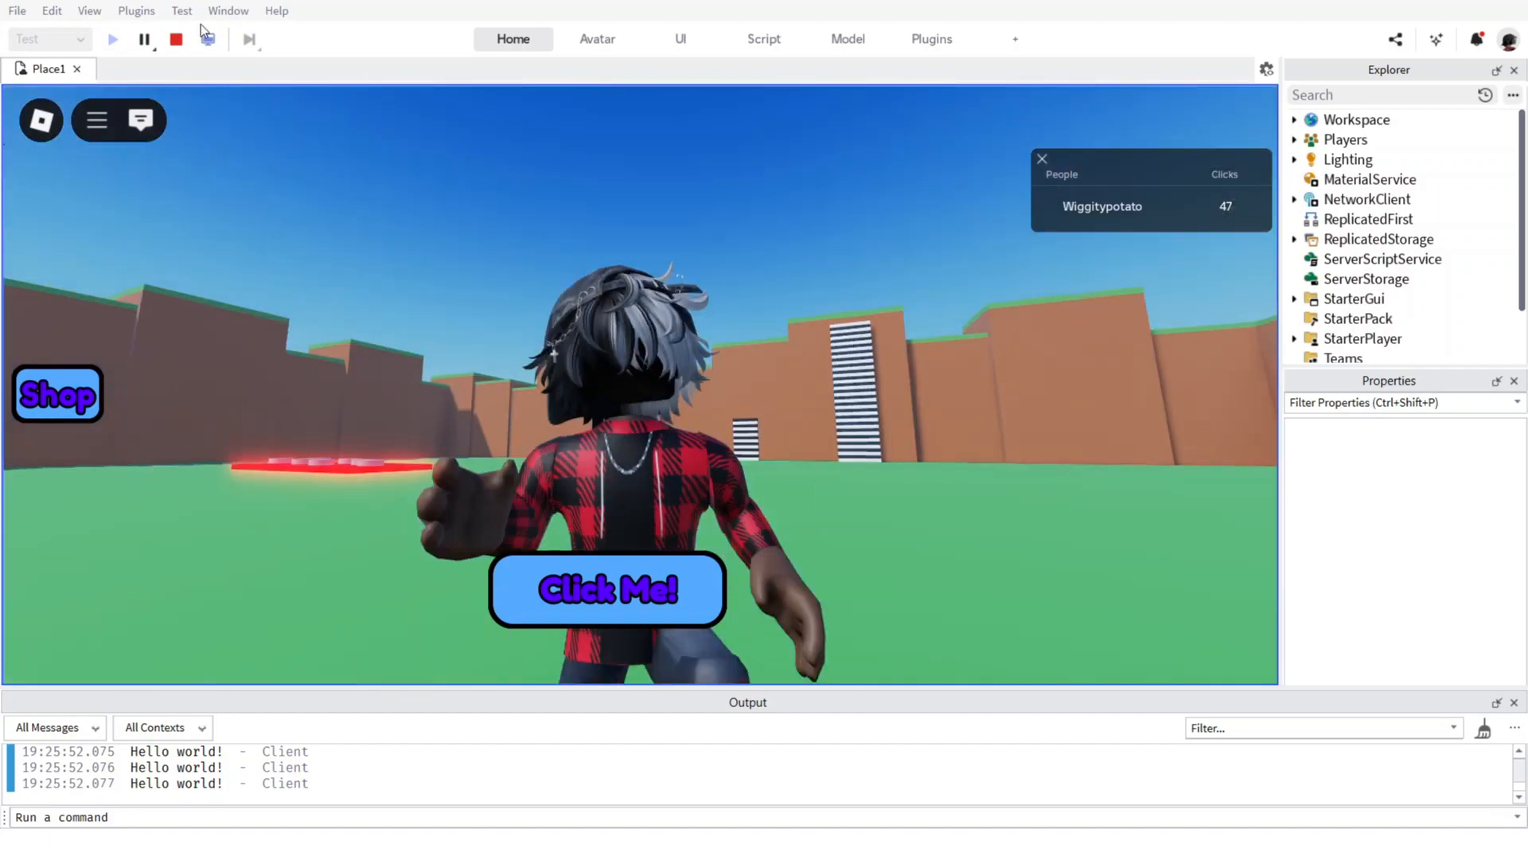